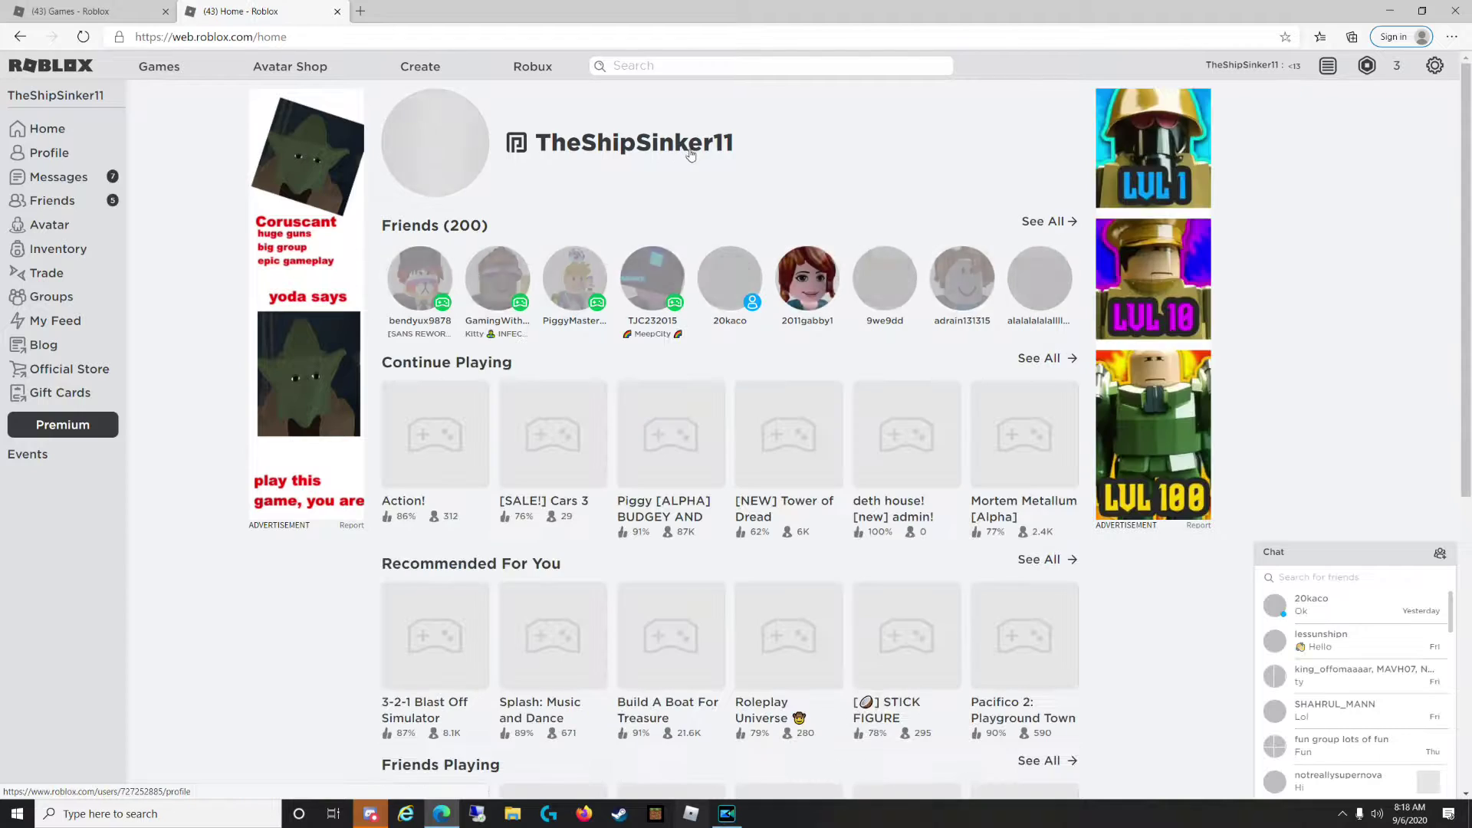
# Open the groups section and look over the Game Club/Group page.
pyautogui.moveTo(502, 142); pyautogui.dragTo(711, 295)
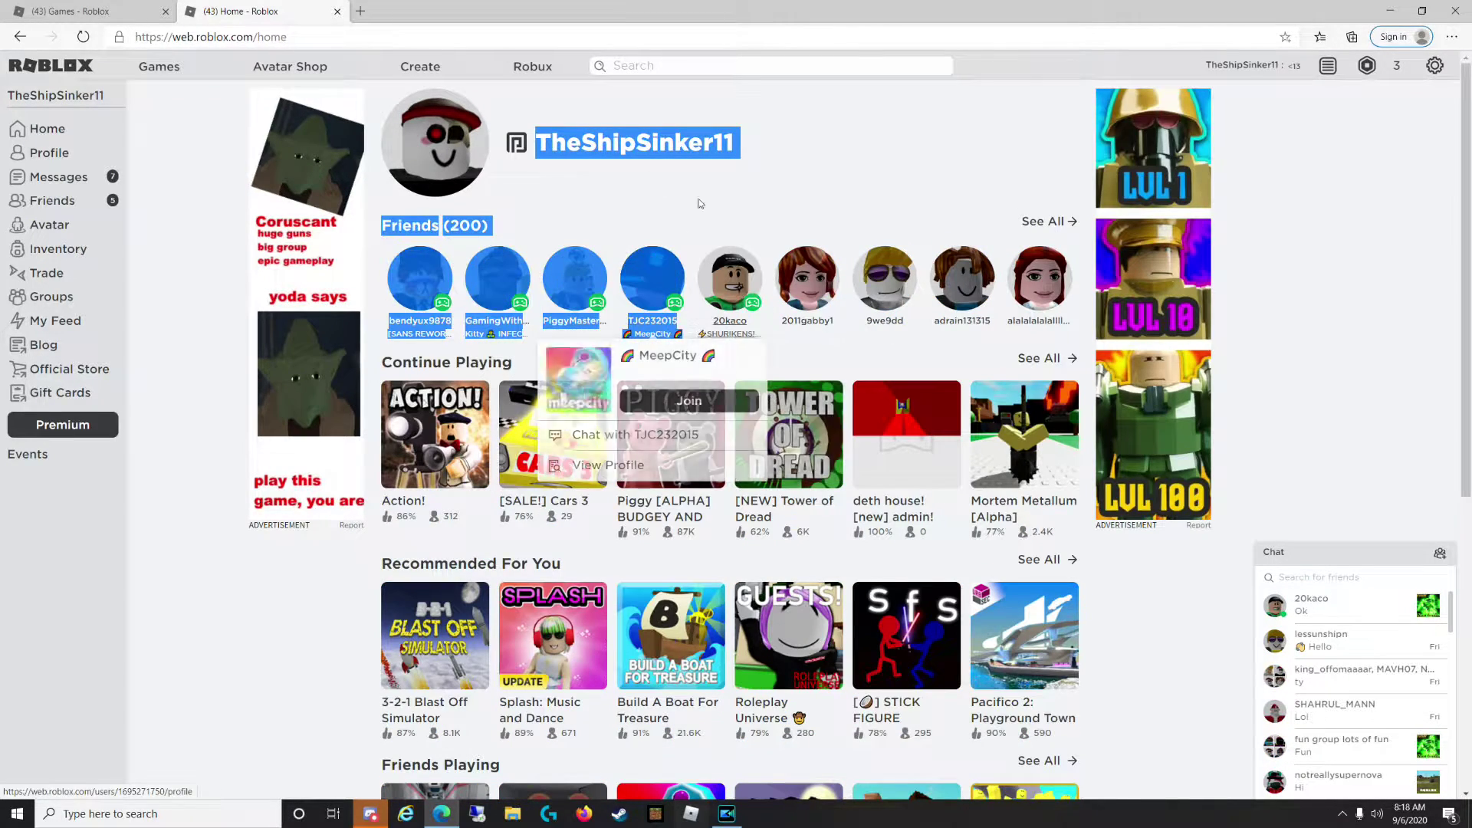
pyautogui.click(53, 296)
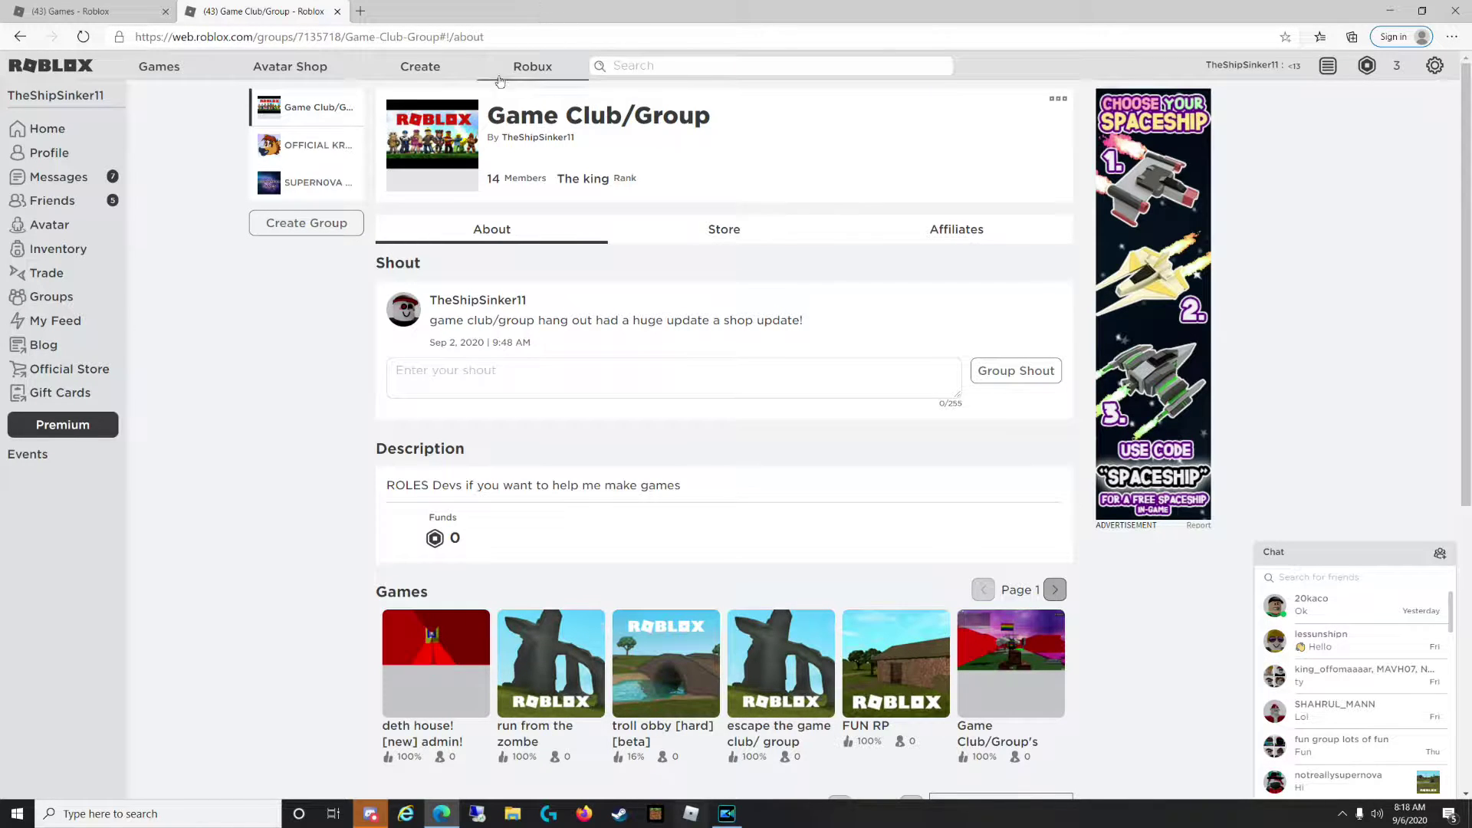
pyautogui.scroll(-3, 818, 348)
# Open Place Number: 93 from the list of created games for editing in Roblox Studio.
pyautogui.click(420, 66)
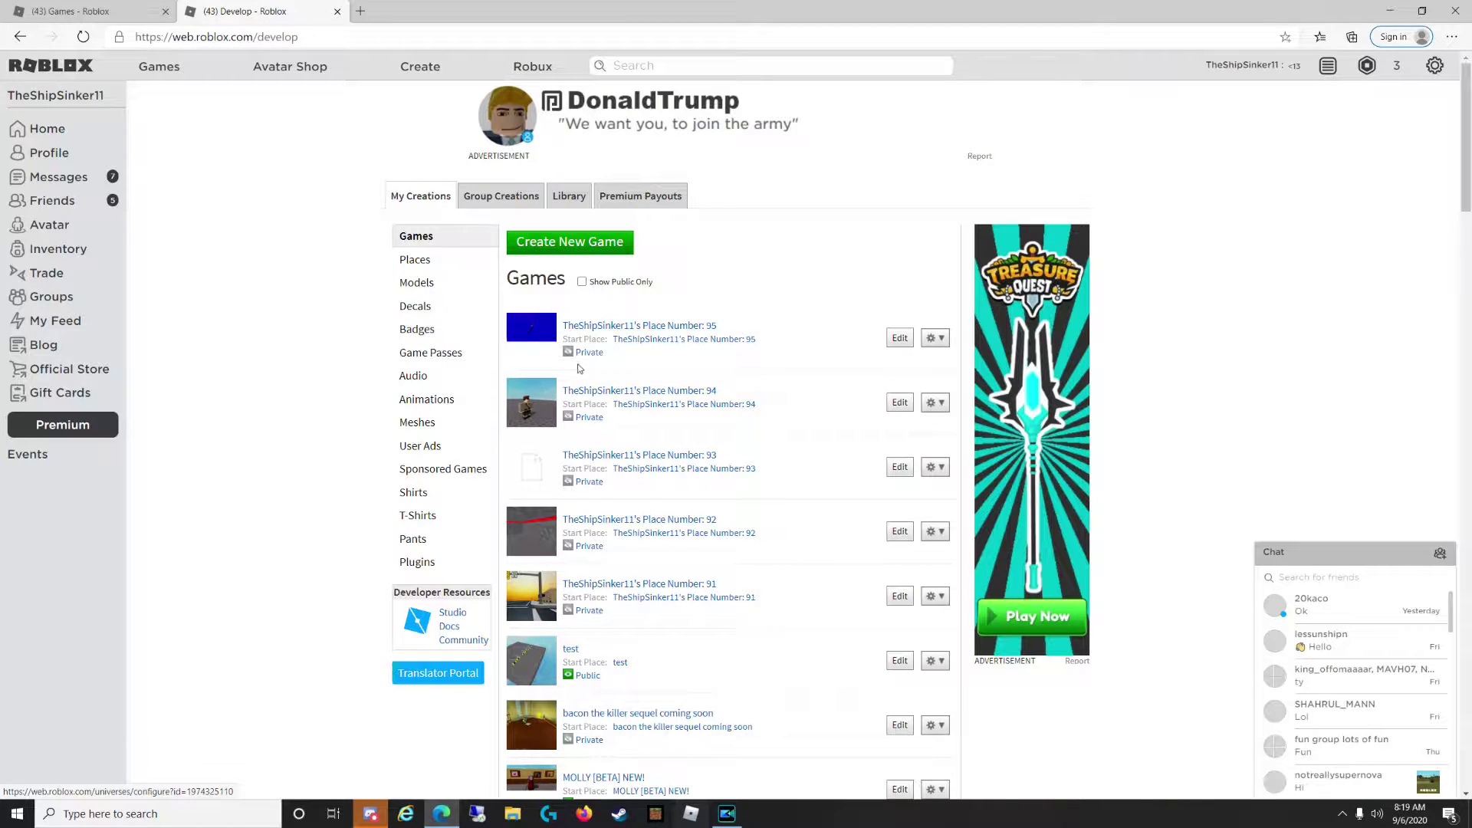
pyautogui.click(910, 469)
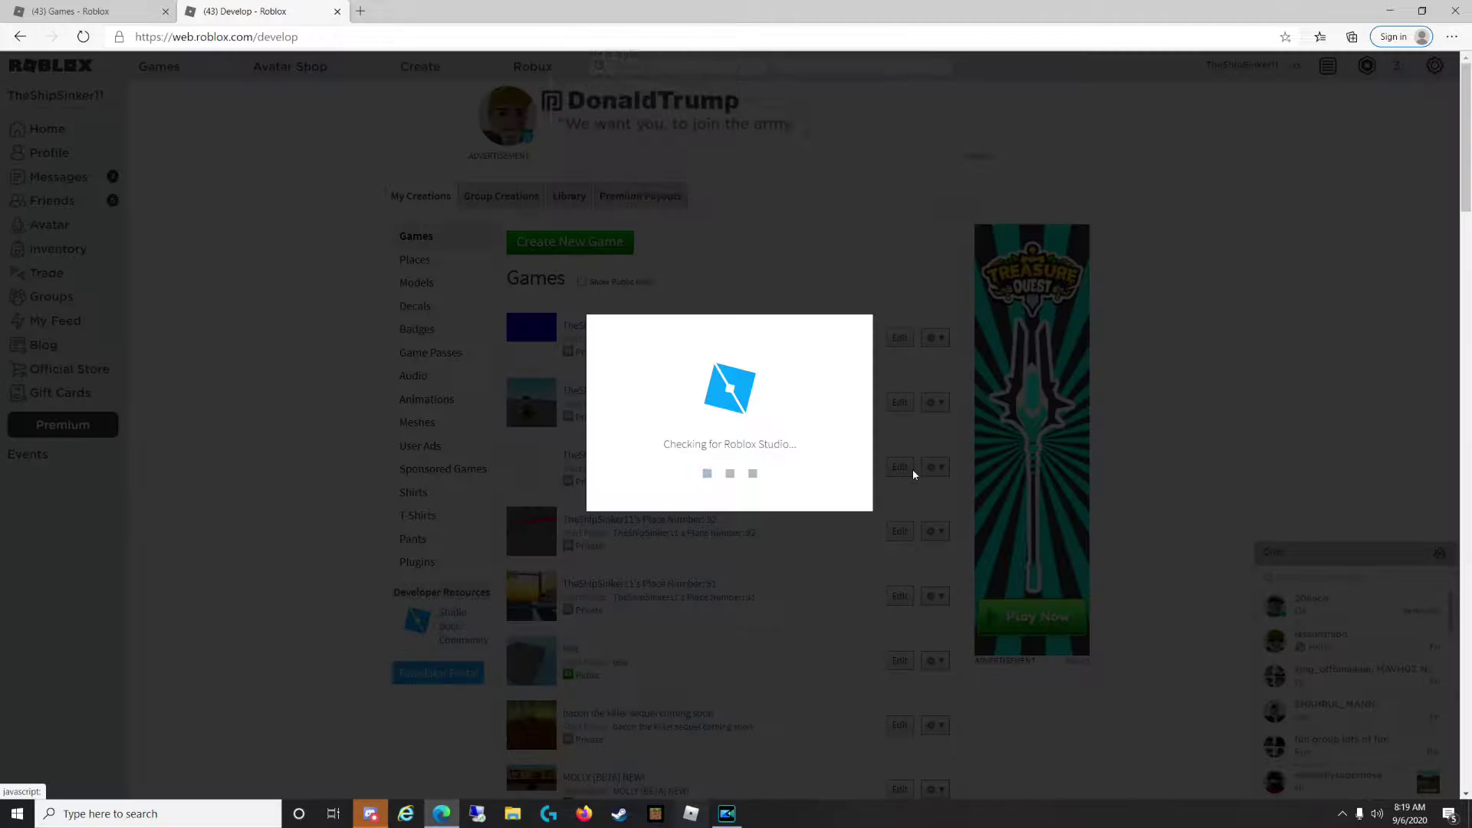
pyautogui.click(812, 141)
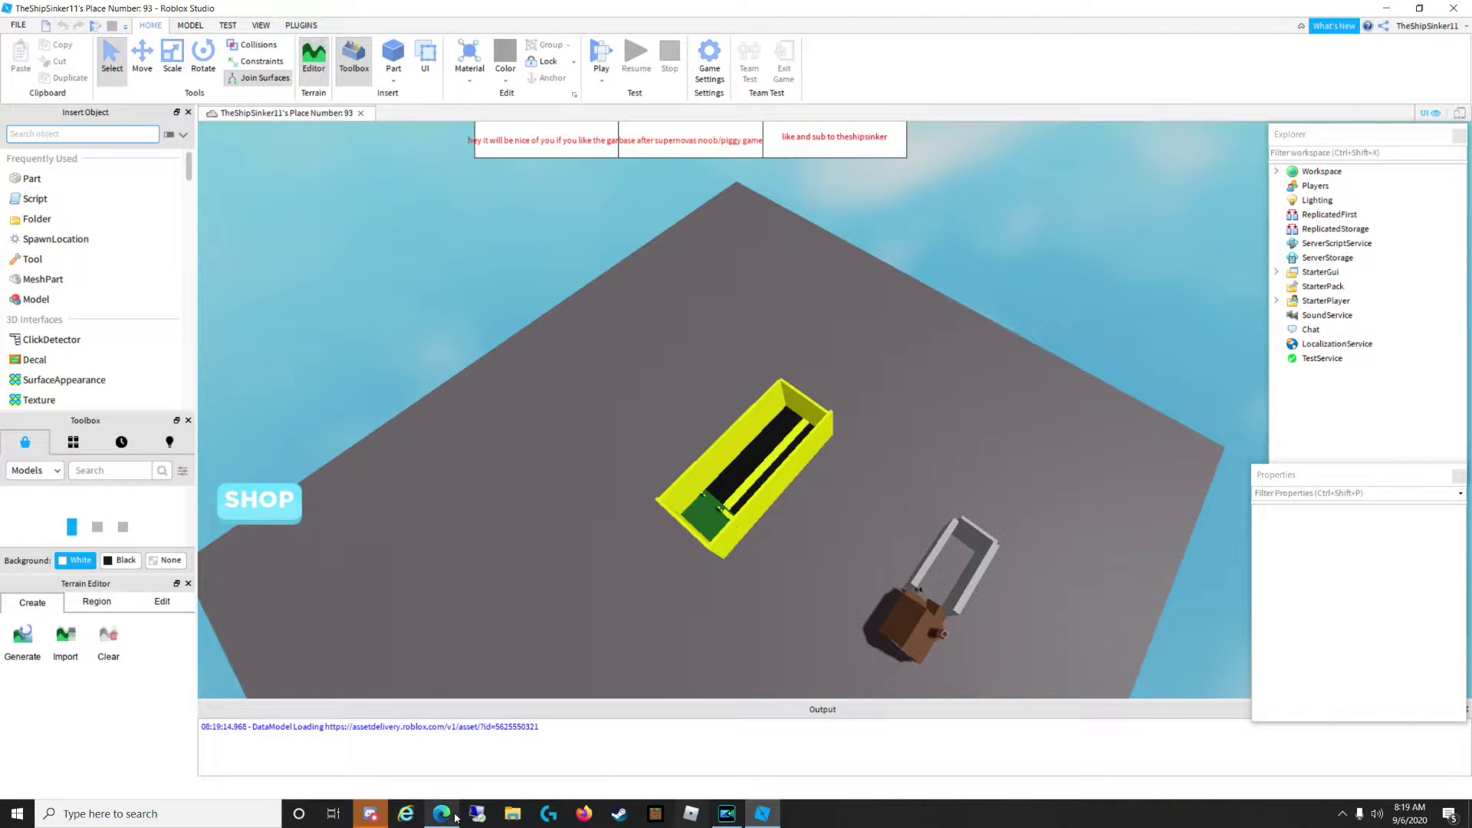
pyautogui.click(440, 747)
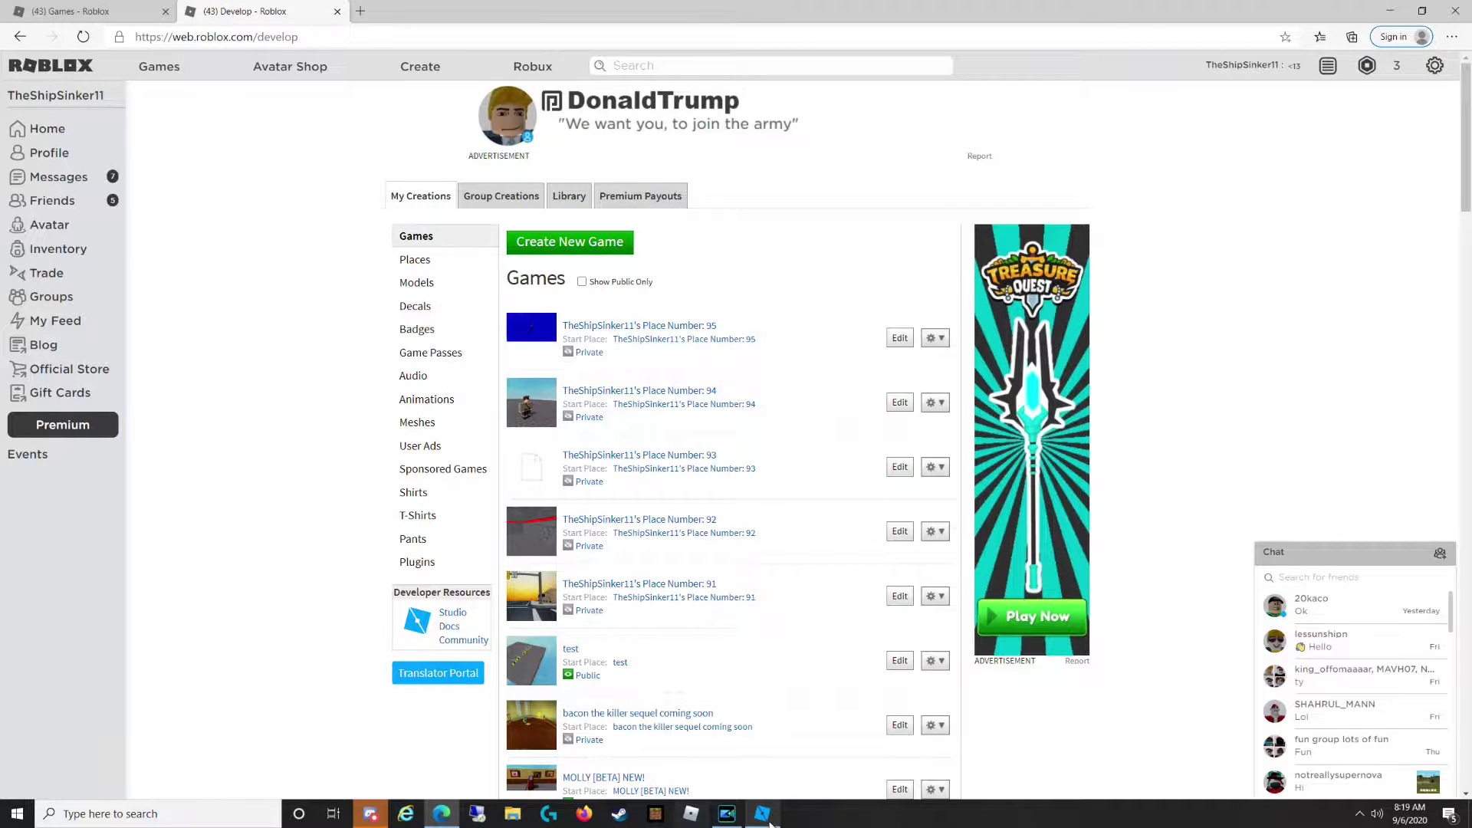
pyautogui.click(763, 740)
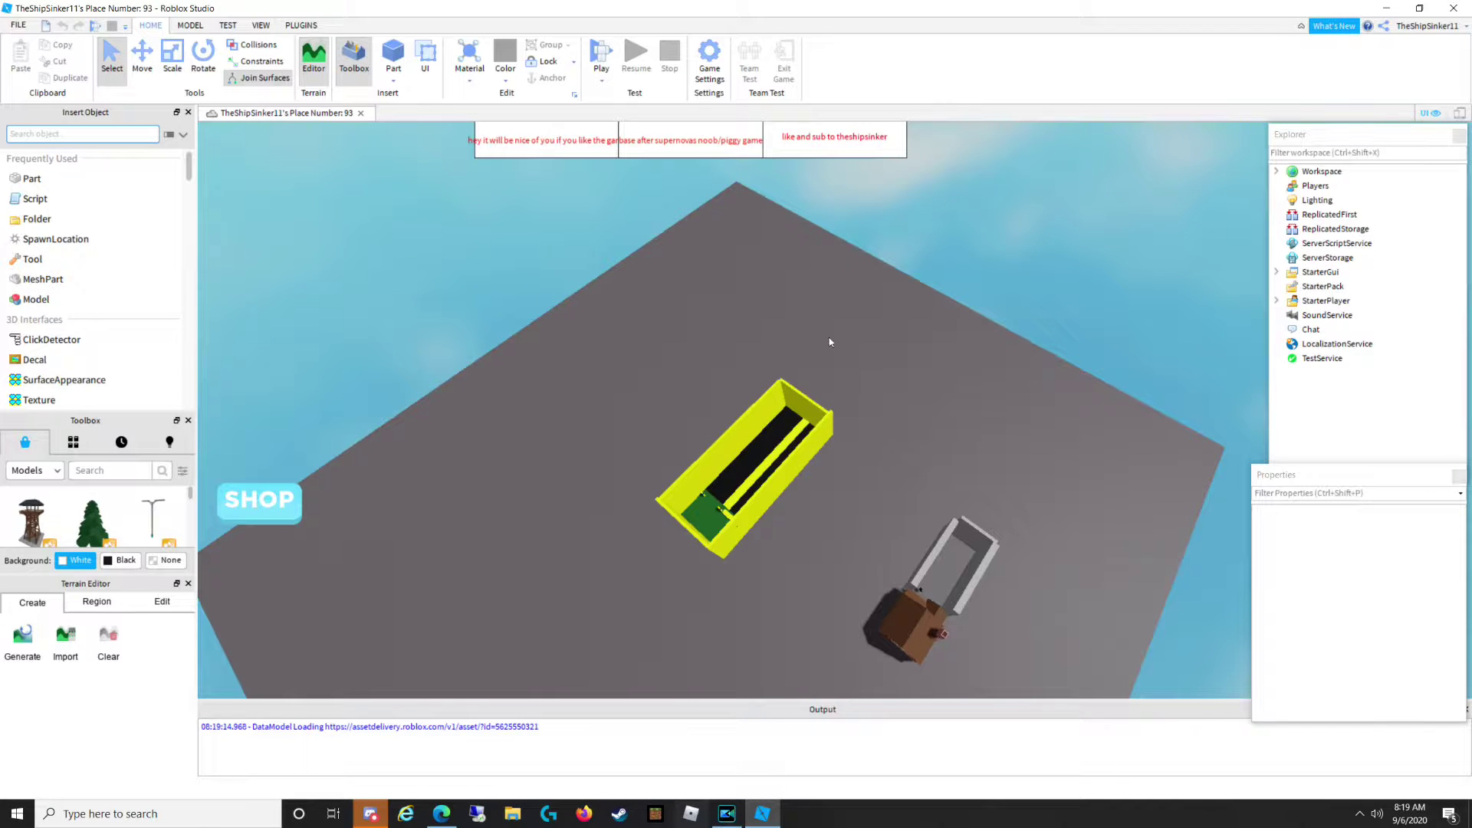
# Examine the brick house model from its chimney and roof through its interior rooms.
pyautogui.moveTo(782, 328); pyautogui.dragTo(746, 317, button='right')
pyautogui.scroll(3, 782, 328)
pyautogui.scroll(5, 748, 319)
pyautogui.scroll(10, 746, 318)
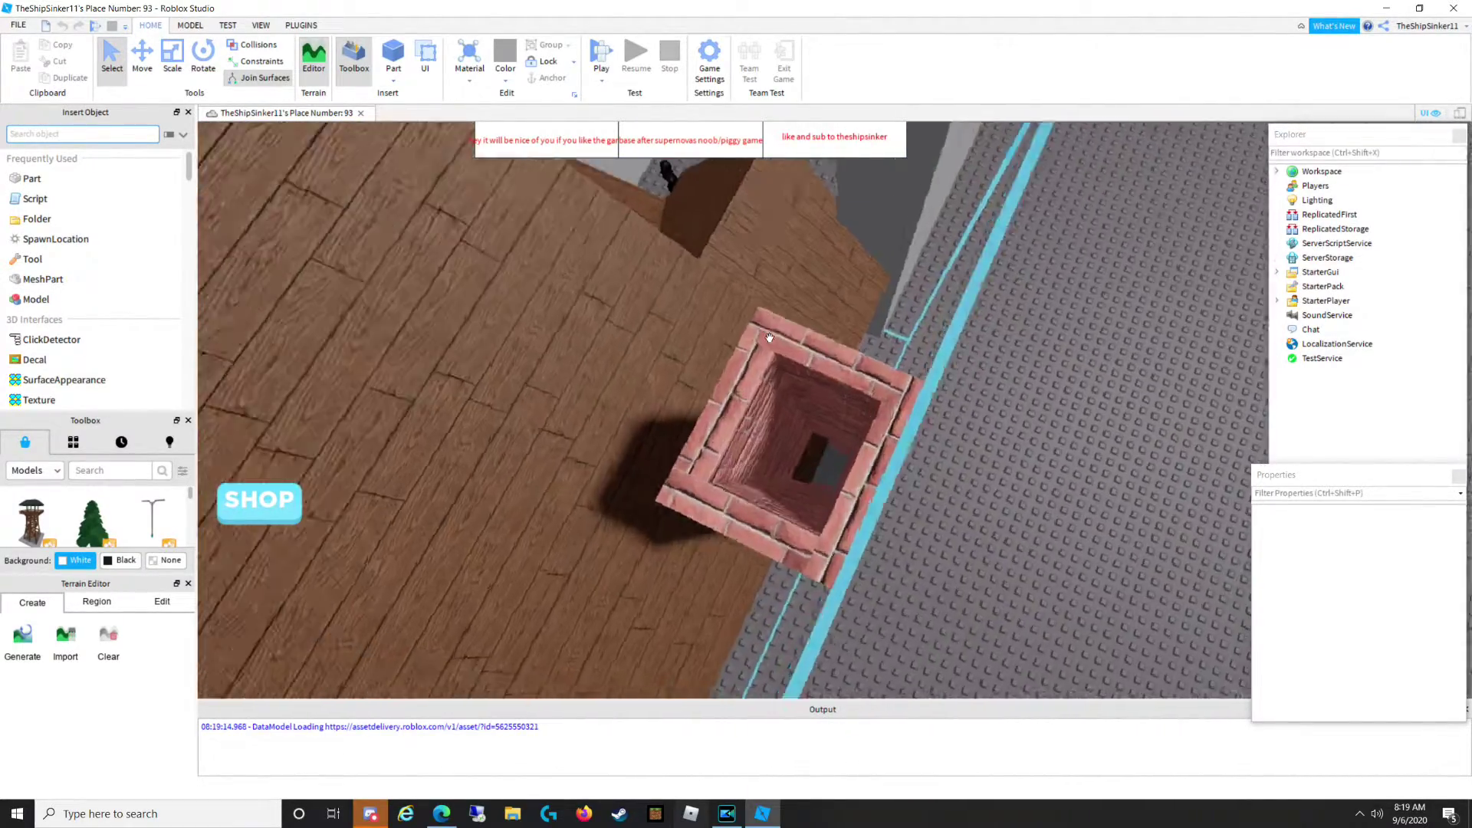
pyautogui.scroll(10, 770, 337)
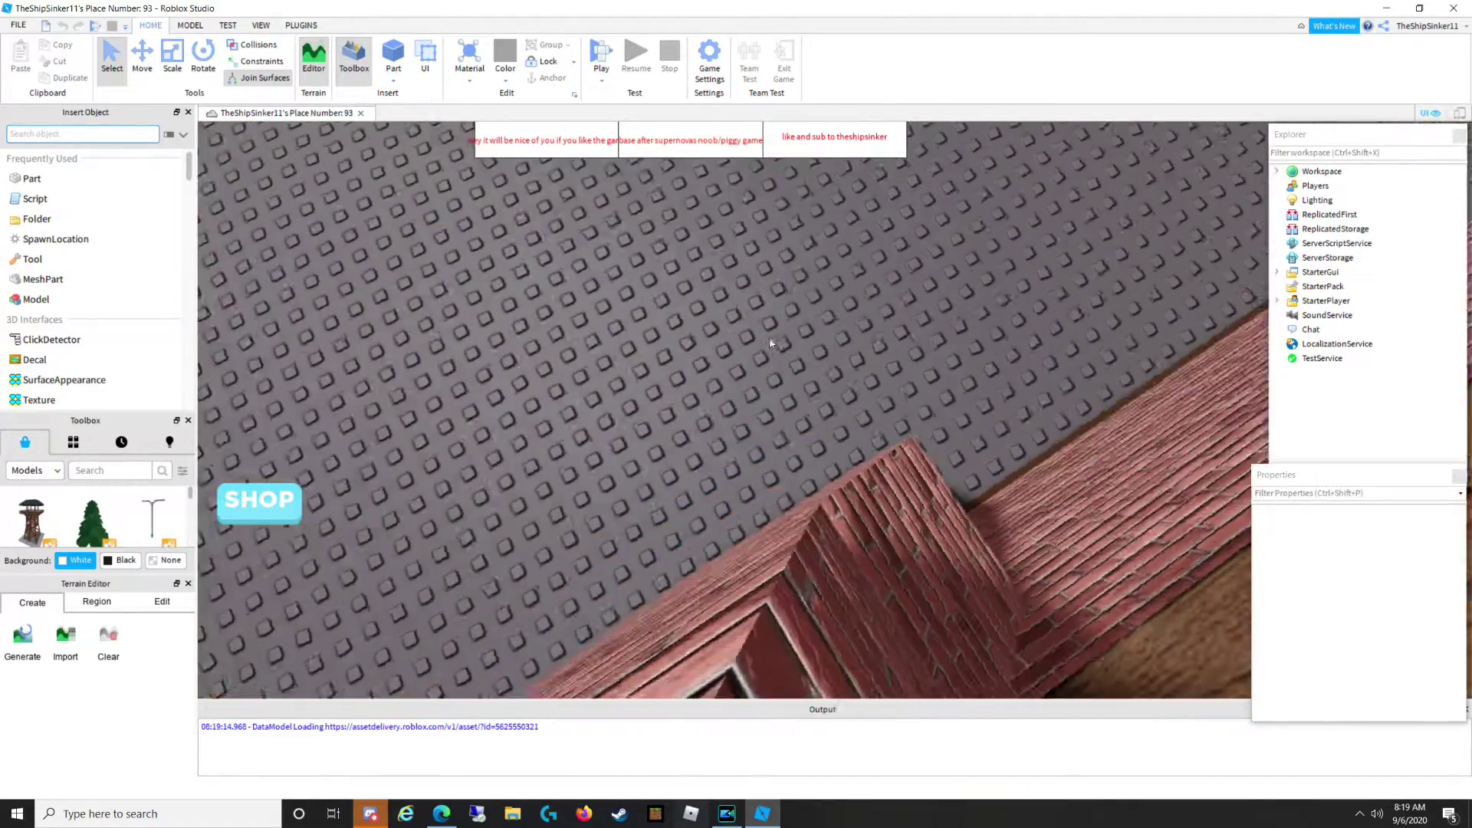
pyautogui.scroll(10, 768, 338)
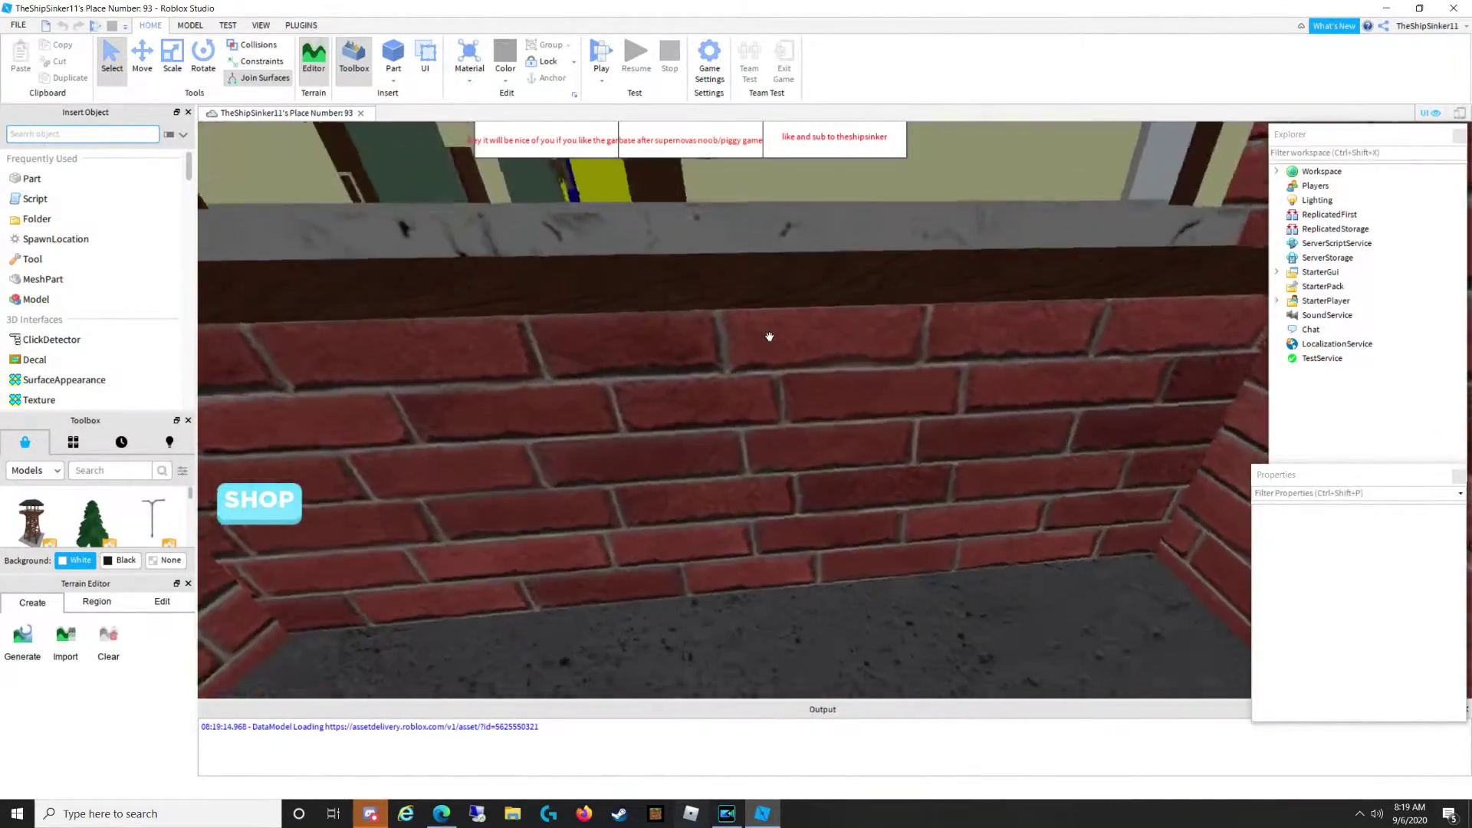
pyautogui.scroll(10, 769, 337)
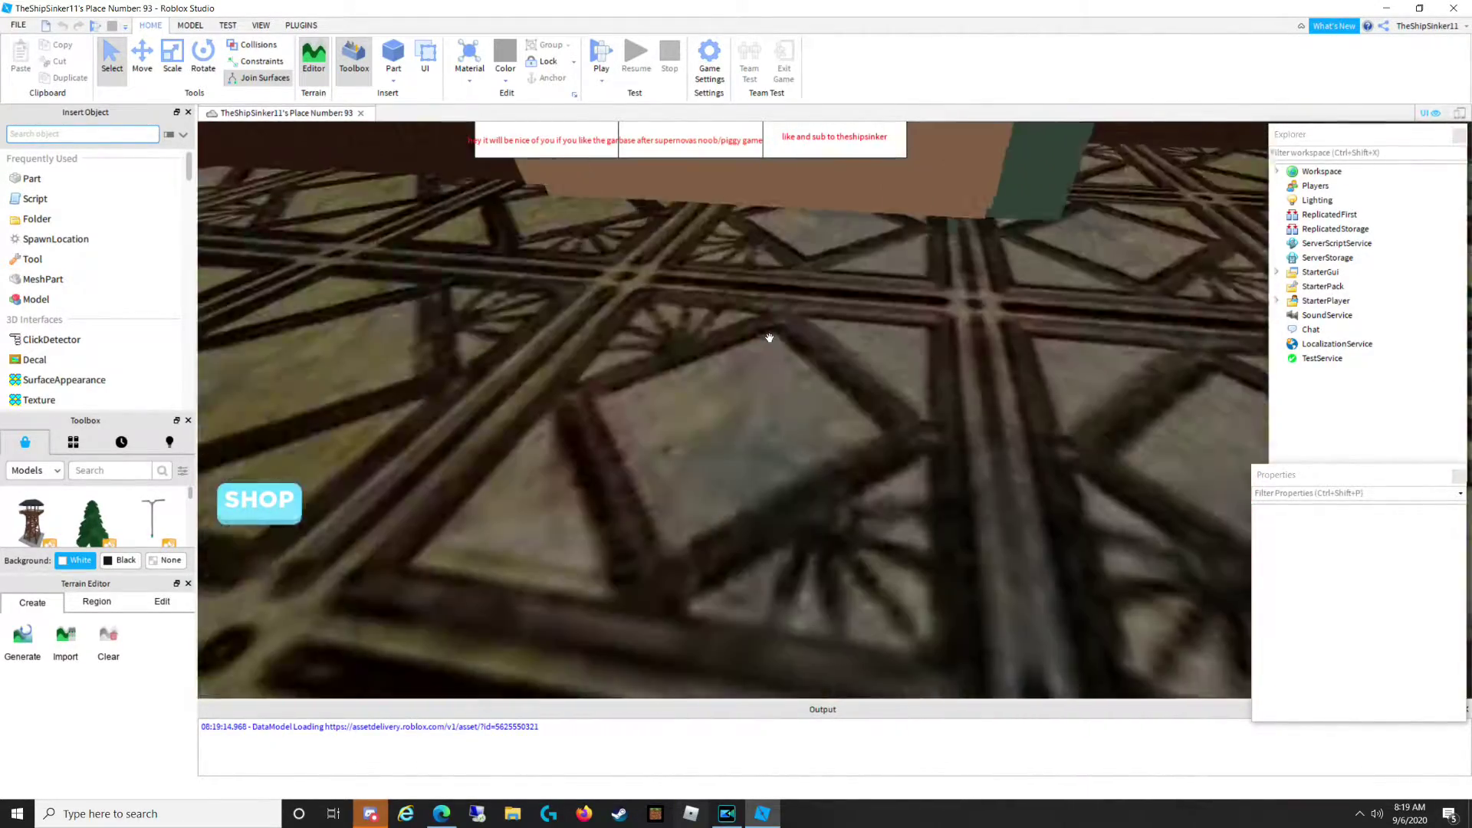
pyautogui.scroll(10, 769, 337)
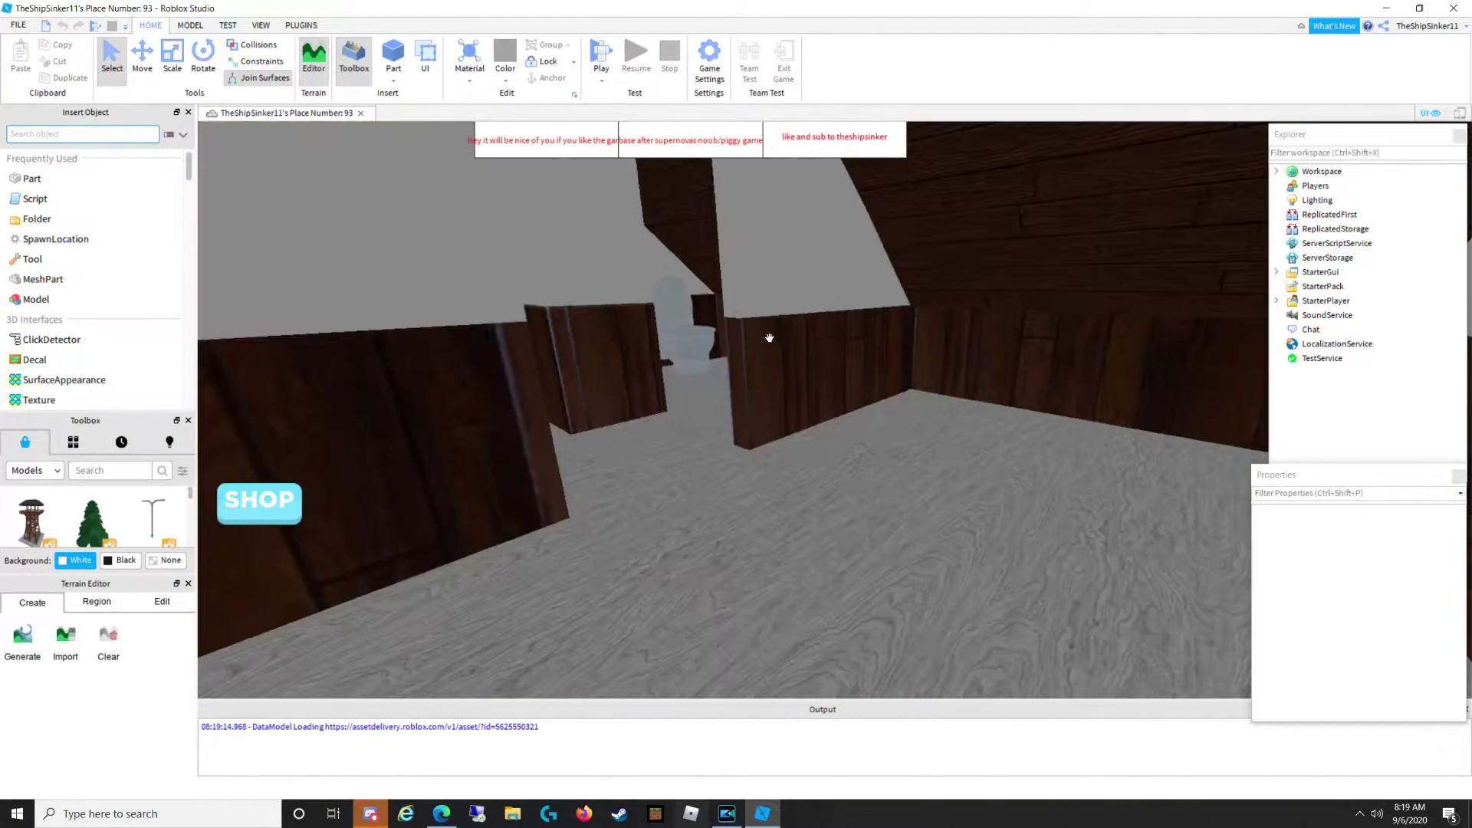
pyautogui.scroll(10, 770, 337)
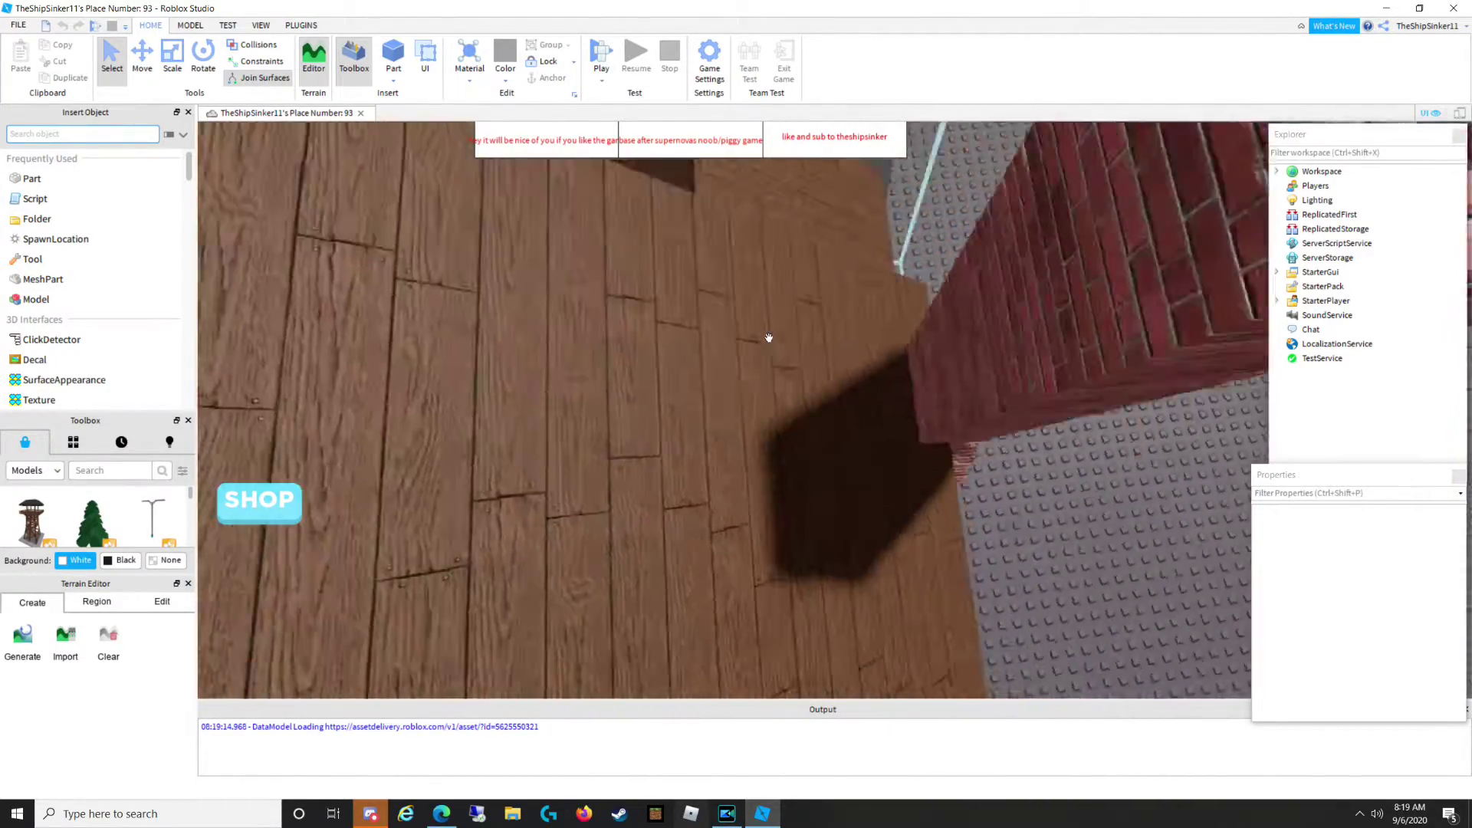
# Duplicate the house model and place the copy on the baseplate beside the original.
pyautogui.click(770, 337)
pyautogui.scroll(-5, 775, 341)
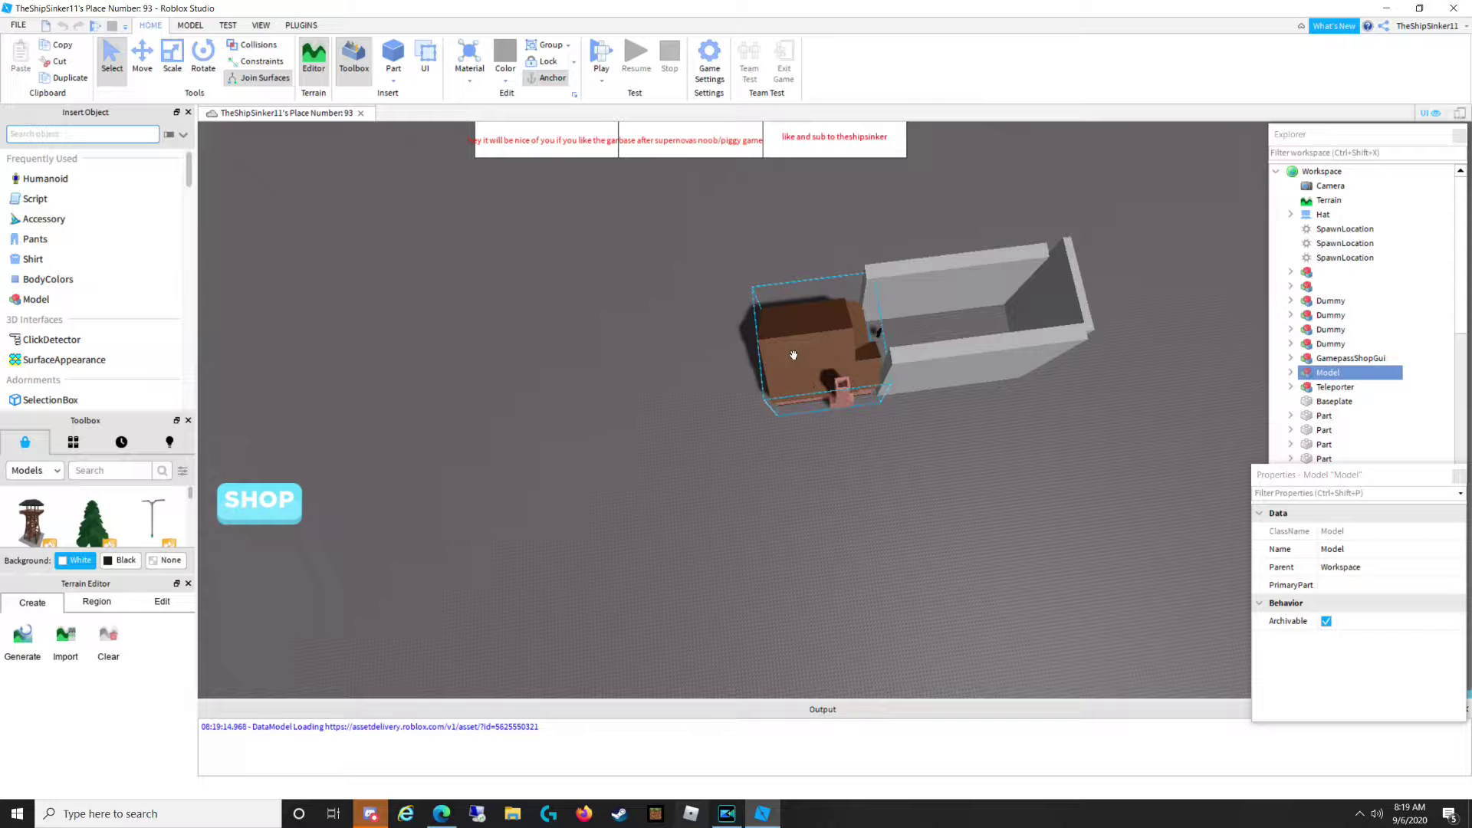
pyautogui.hotkey('ctrl', 'd')
pyautogui.moveTo(794, 355); pyautogui.dragTo(519, 338)
pyautogui.click(651, 422)
# Pick up the yellow and blue noob figure and place it on the house's wooden roof.
pyautogui.moveTo(651, 422); pyautogui.dragTo(602, 421, button='right')
pyautogui.press('w')
pyautogui.scroll(10, 602, 421)
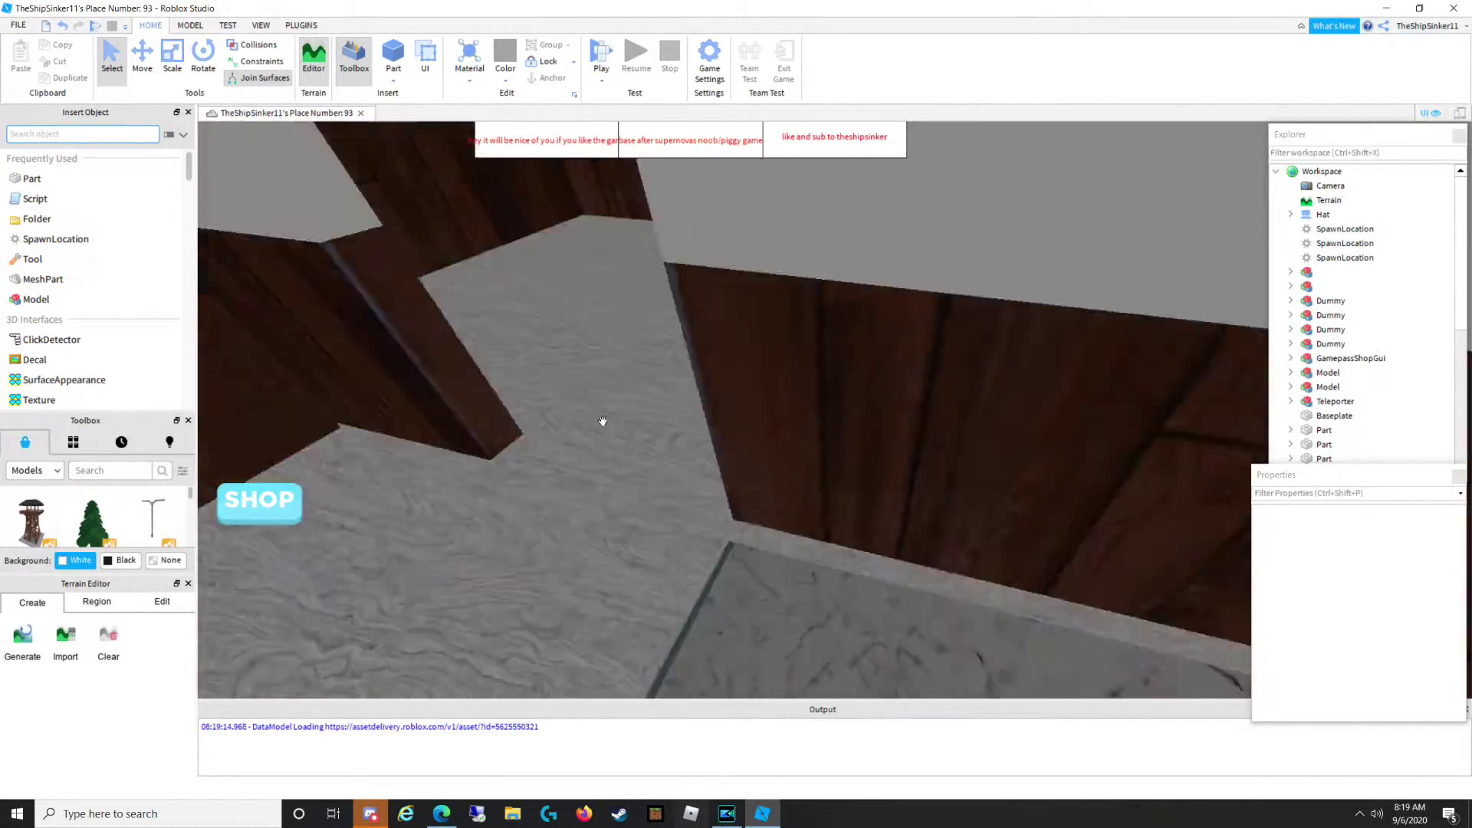
pyautogui.press('s')
pyautogui.moveTo(602, 421); pyautogui.dragTo(602, 421, button='right')
pyautogui.press('w')
pyautogui.press('w')
pyautogui.moveTo(602, 420); pyautogui.dragTo(319, 375)
pyautogui.press('w')
pyautogui.moveTo(318, 375); pyautogui.dragTo(318, 376, button='right')
pyautogui.moveTo(318, 375); pyautogui.dragTo(427, 536)
pyautogui.moveTo(427, 536); pyautogui.dragTo(427, 535, button='right')
# Move the noob figure down through the roof into the house with the Move tool.
pyautogui.click(142, 58)
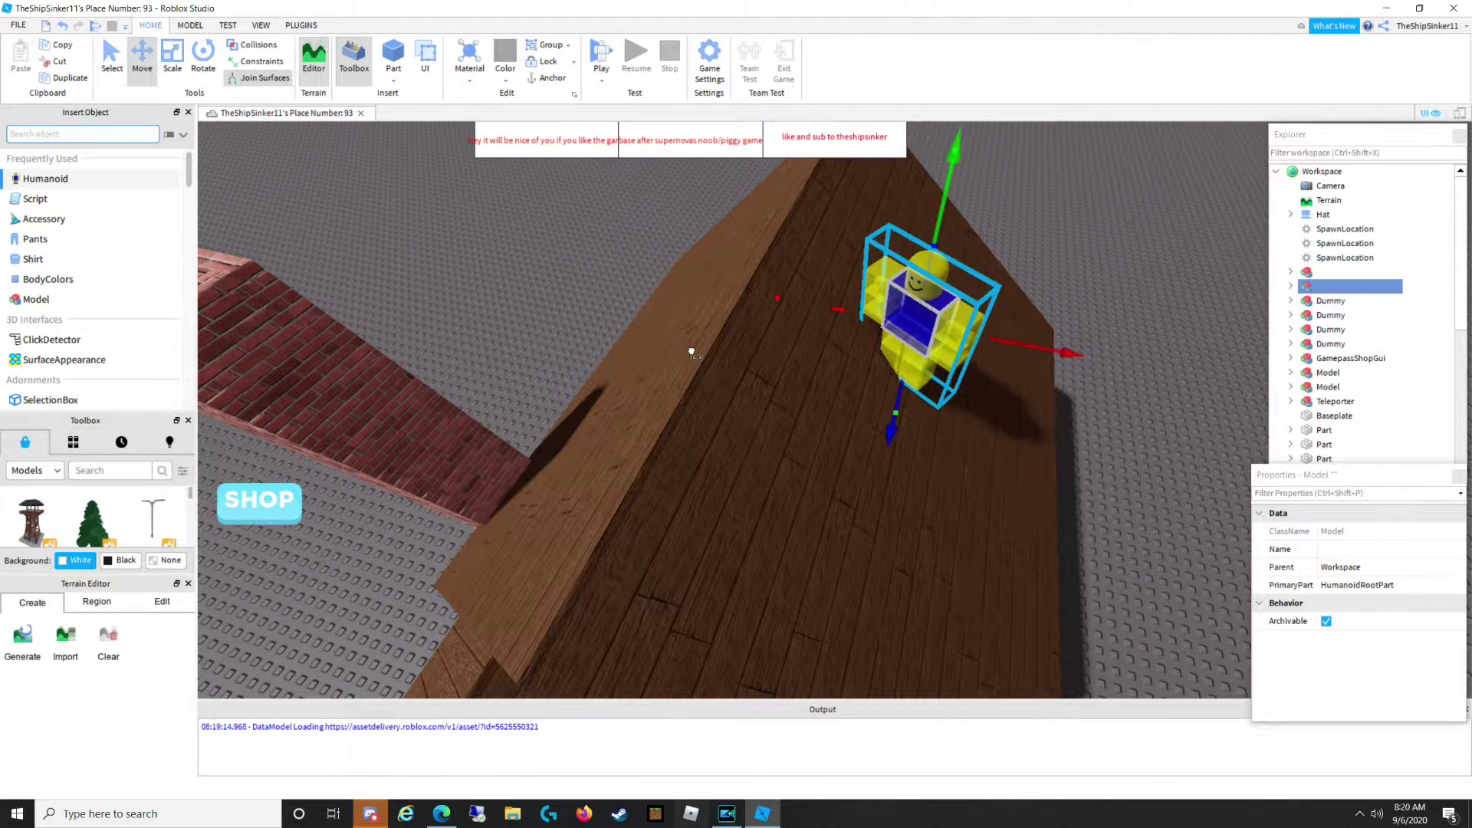
pyautogui.moveTo(692, 353); pyautogui.dragTo(762, 406)
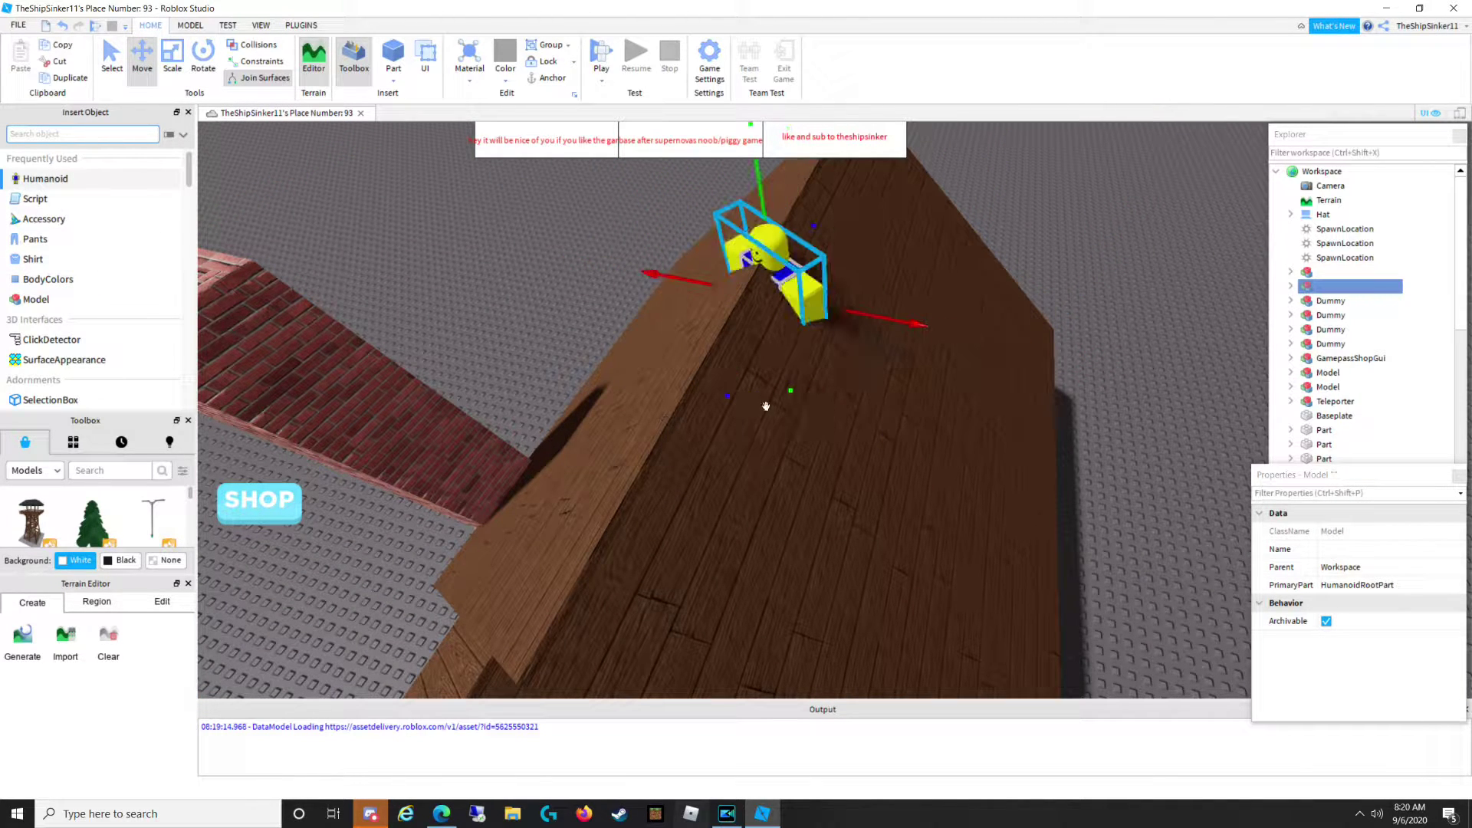
pyautogui.press('f')
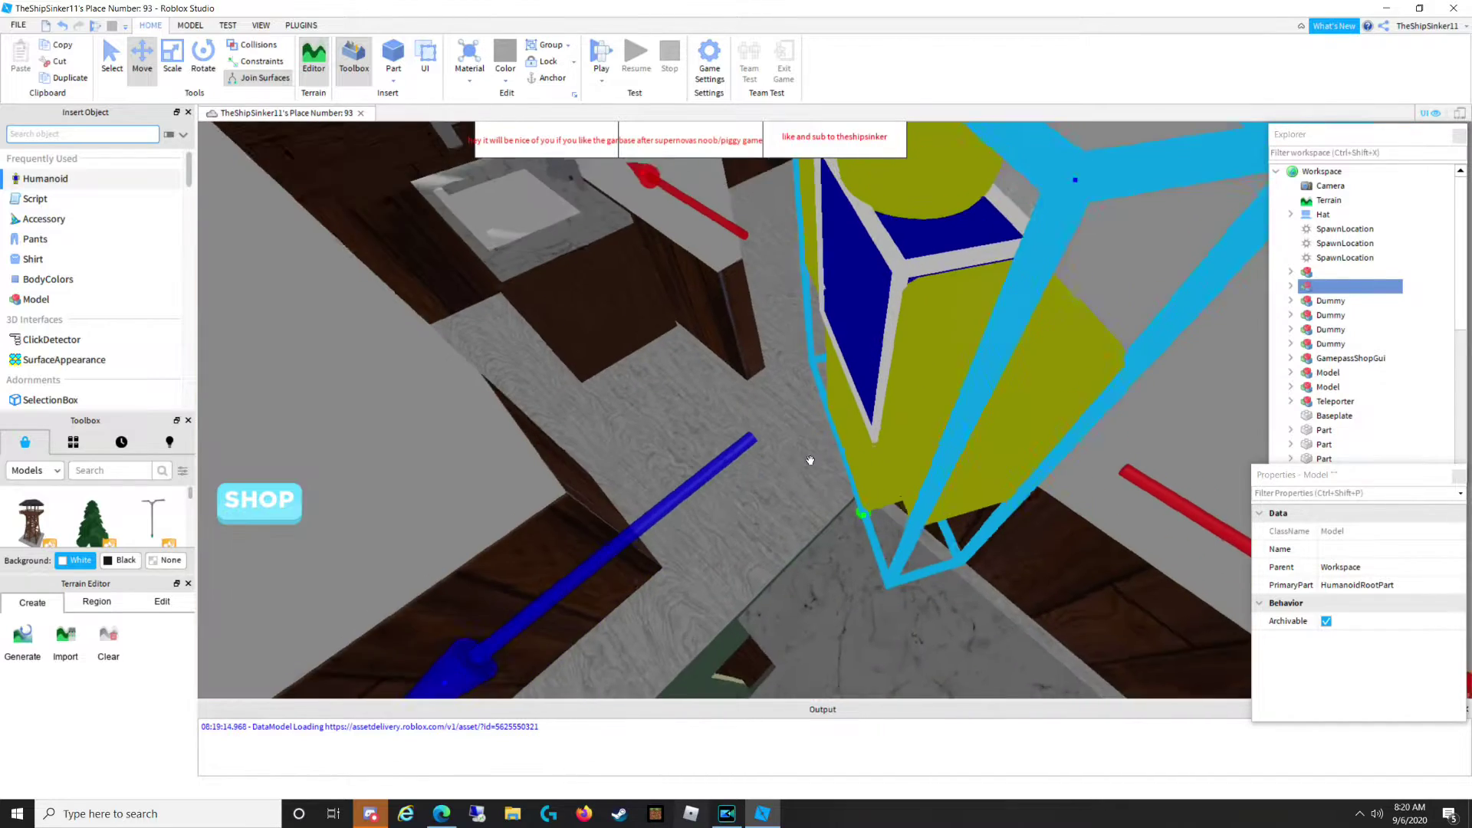
pyautogui.moveTo(706, 315); pyautogui.dragTo(484, 534)
pyautogui.moveTo(521, 516); pyautogui.dragTo(581, 521, button='right')
pyautogui.scroll(-3, 522, 517)
pyautogui.scroll(-5, 522, 516)
pyautogui.scroll(6, 581, 522)
pyautogui.click(630, 458)
# Search the toolbox models for "teleporters" and browse the results.
pyautogui.moveTo(630, 459); pyautogui.dragTo(629, 460, button='right')
pyautogui.scroll(5, 628, 460)
pyautogui.scroll(-10, 255, 504)
pyautogui.click(100, 477)
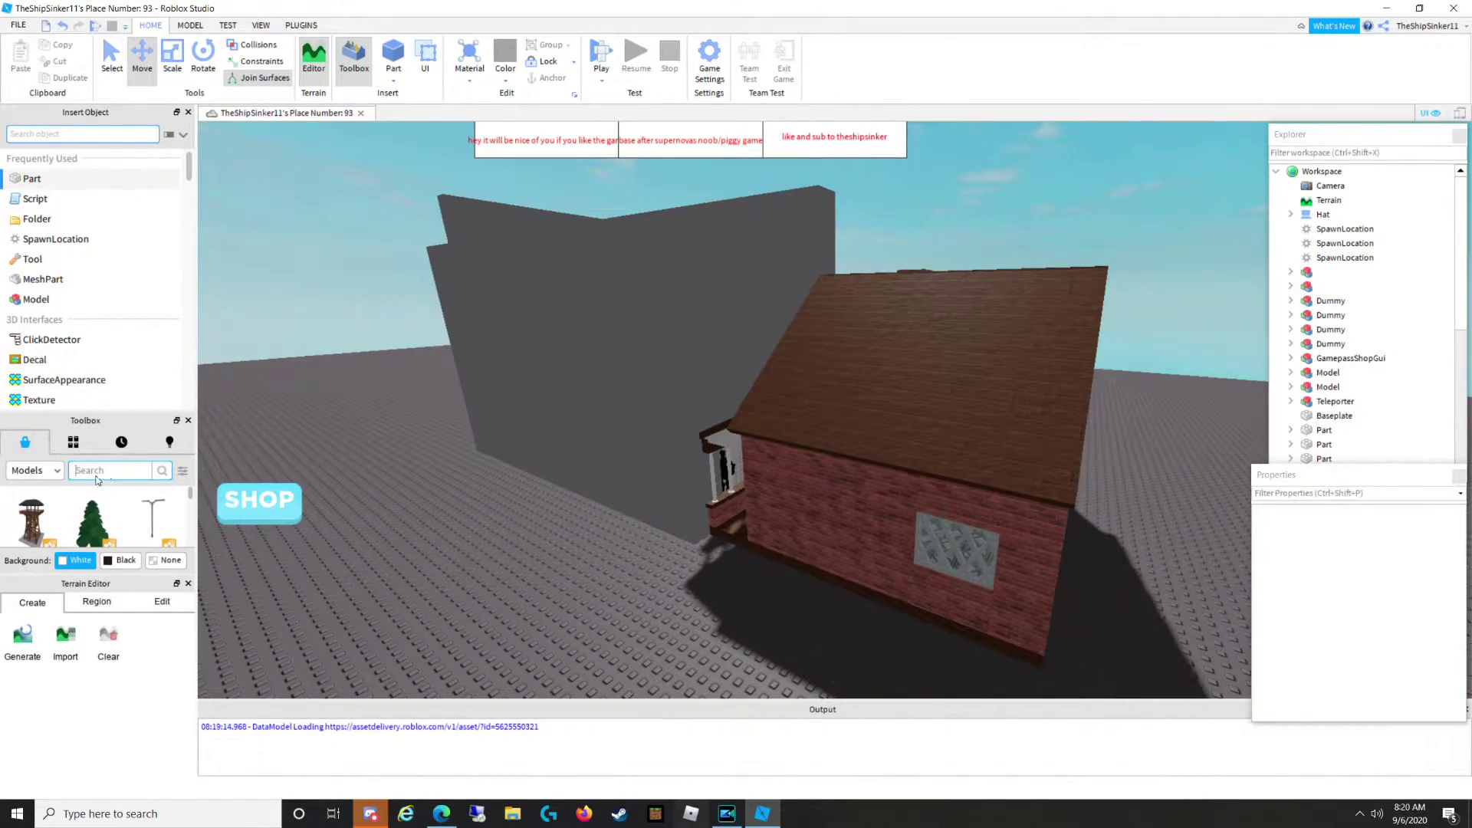
pyautogui.write('t')
pyautogui.write('o')
pyautogui.write('rtere\\')
pyautogui.press('BackSpace')
pyautogui.press('Return')
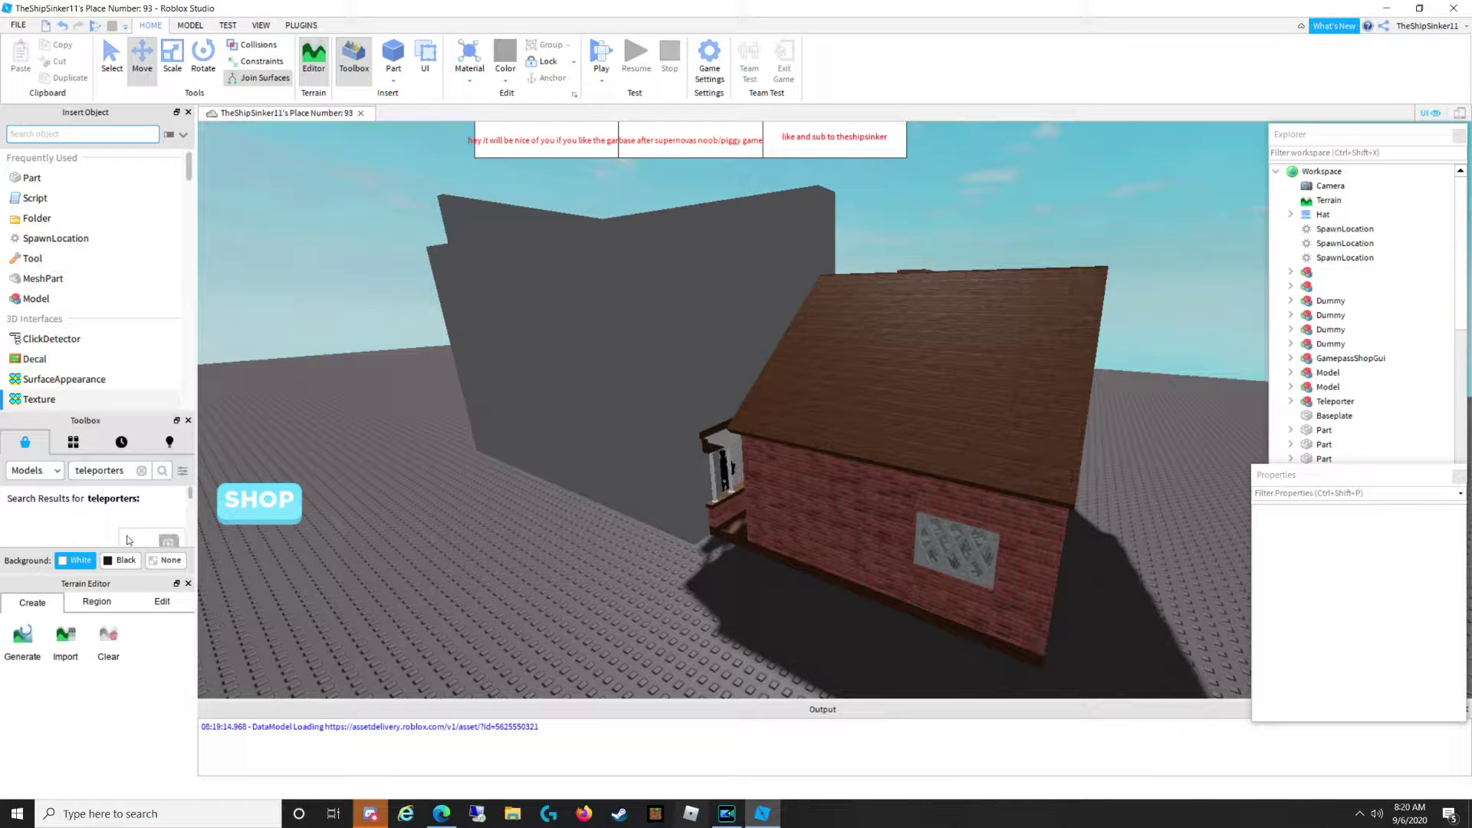
pyautogui.scroll(-2, 129, 540)
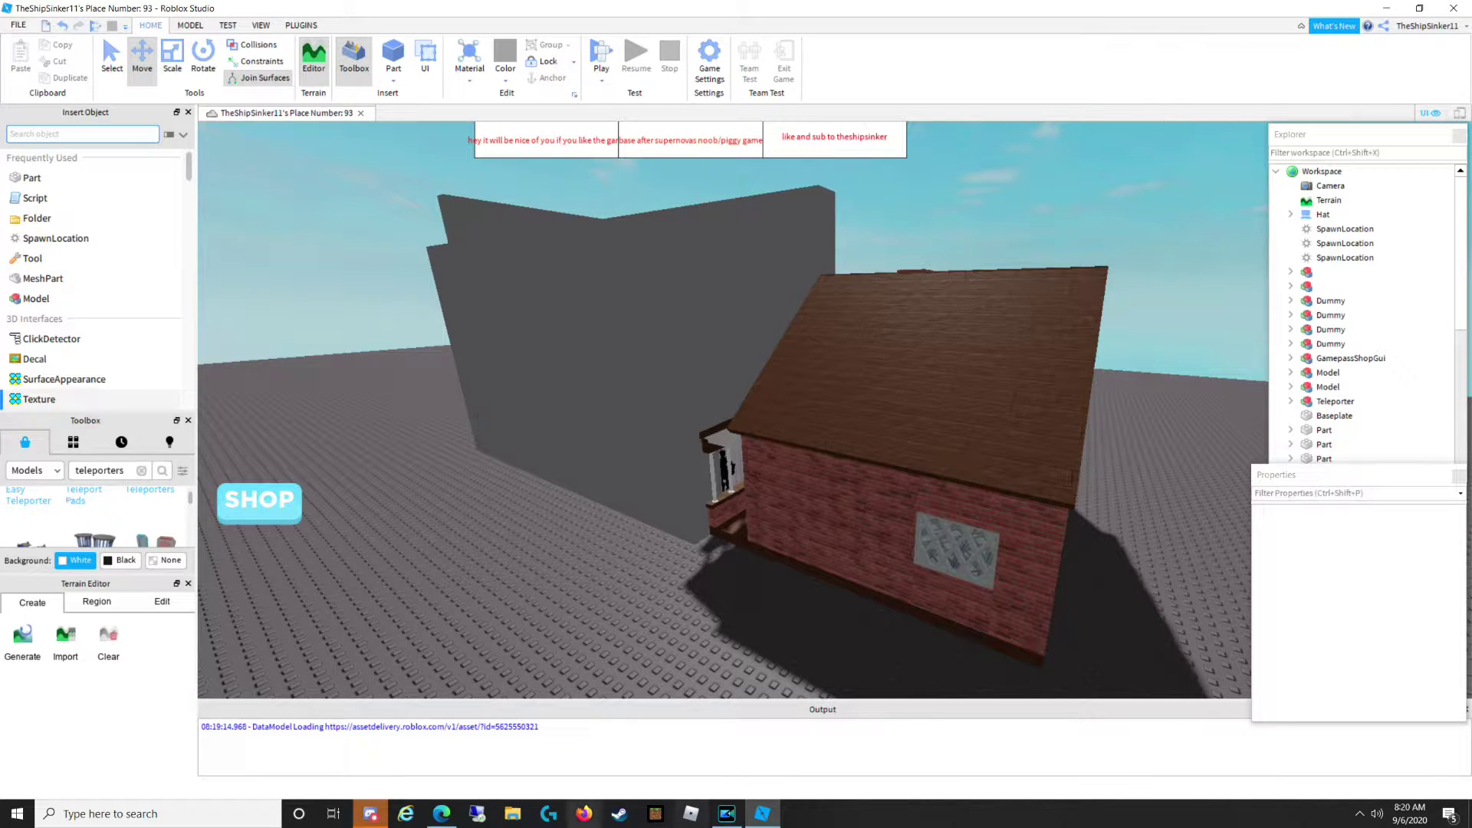
pyautogui.click(1458, 822)
pyautogui.click(1459, 822)
pyautogui.click(1445, 820)
pyautogui.click(1457, 817)
pyautogui.click(1449, 814)
pyautogui.click(1449, 814)
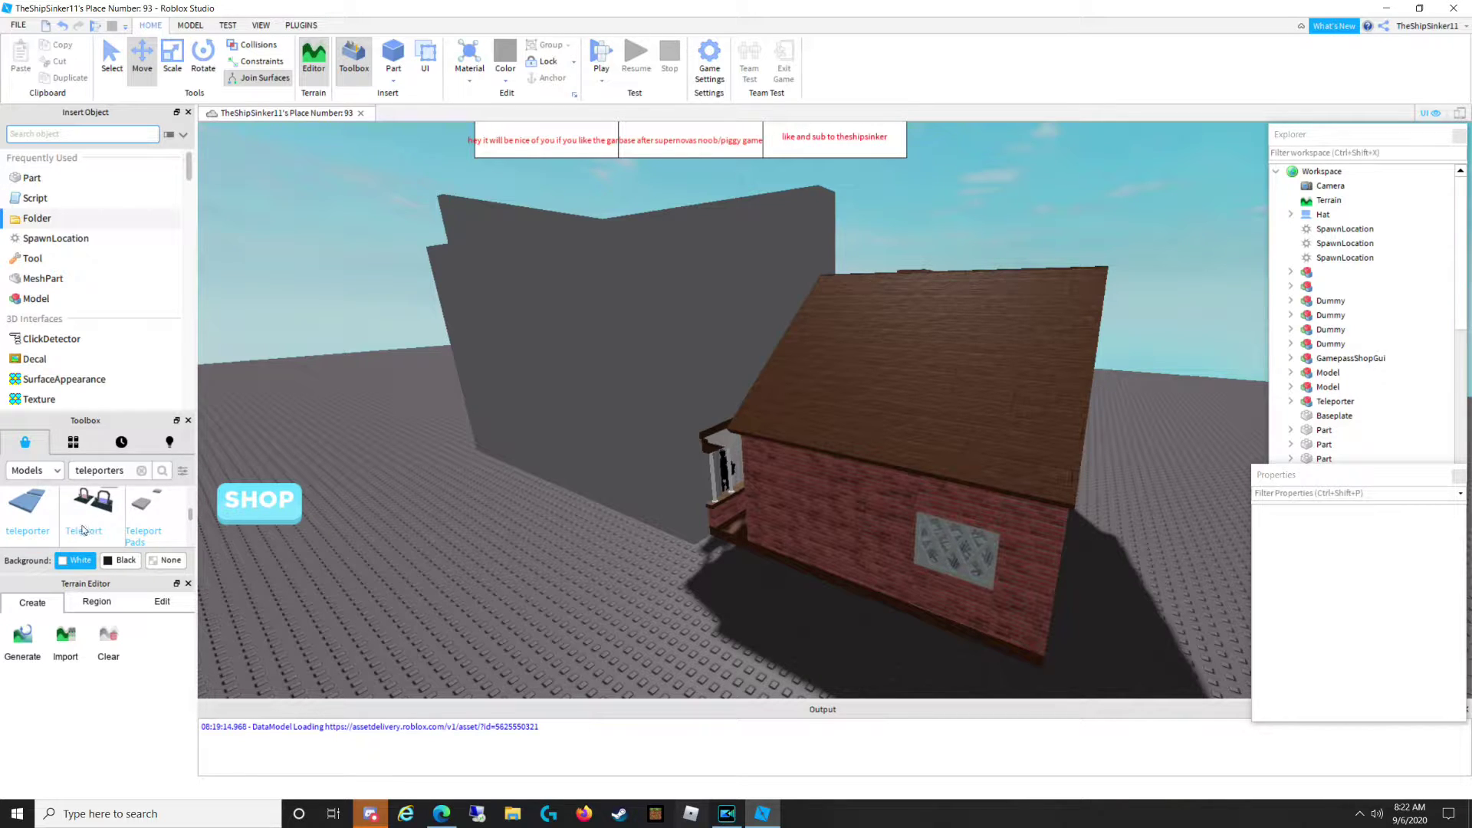
# Insert the Working Teleporters model, with its red and blue doors, onto the house roof.
pyautogui.scroll(-2, 84, 526)
pyautogui.scroll(-2, 84, 529)
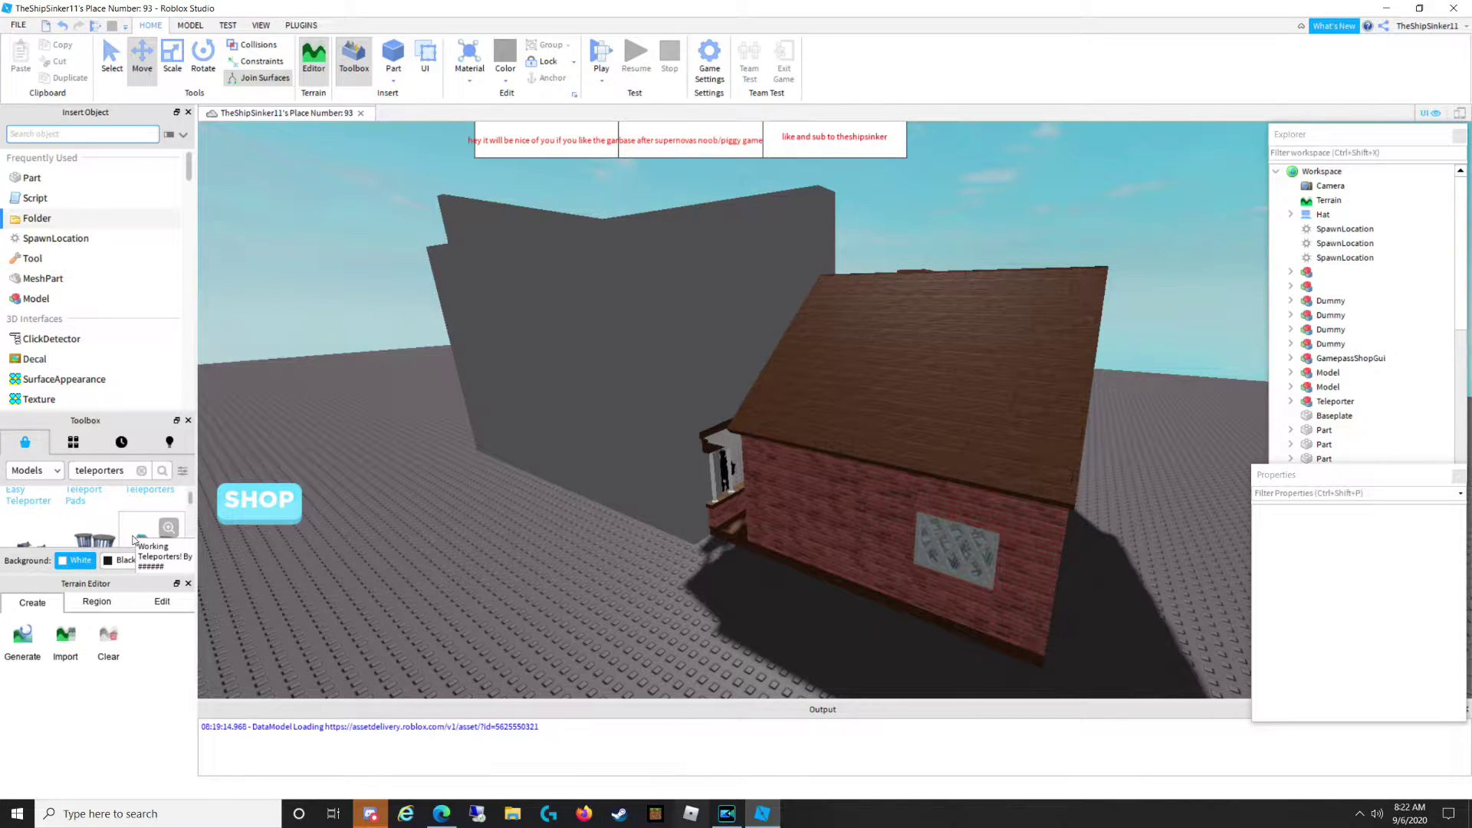
pyautogui.click(133, 540)
pyautogui.moveTo(777, 453); pyautogui.dragTo(777, 454, button='right')
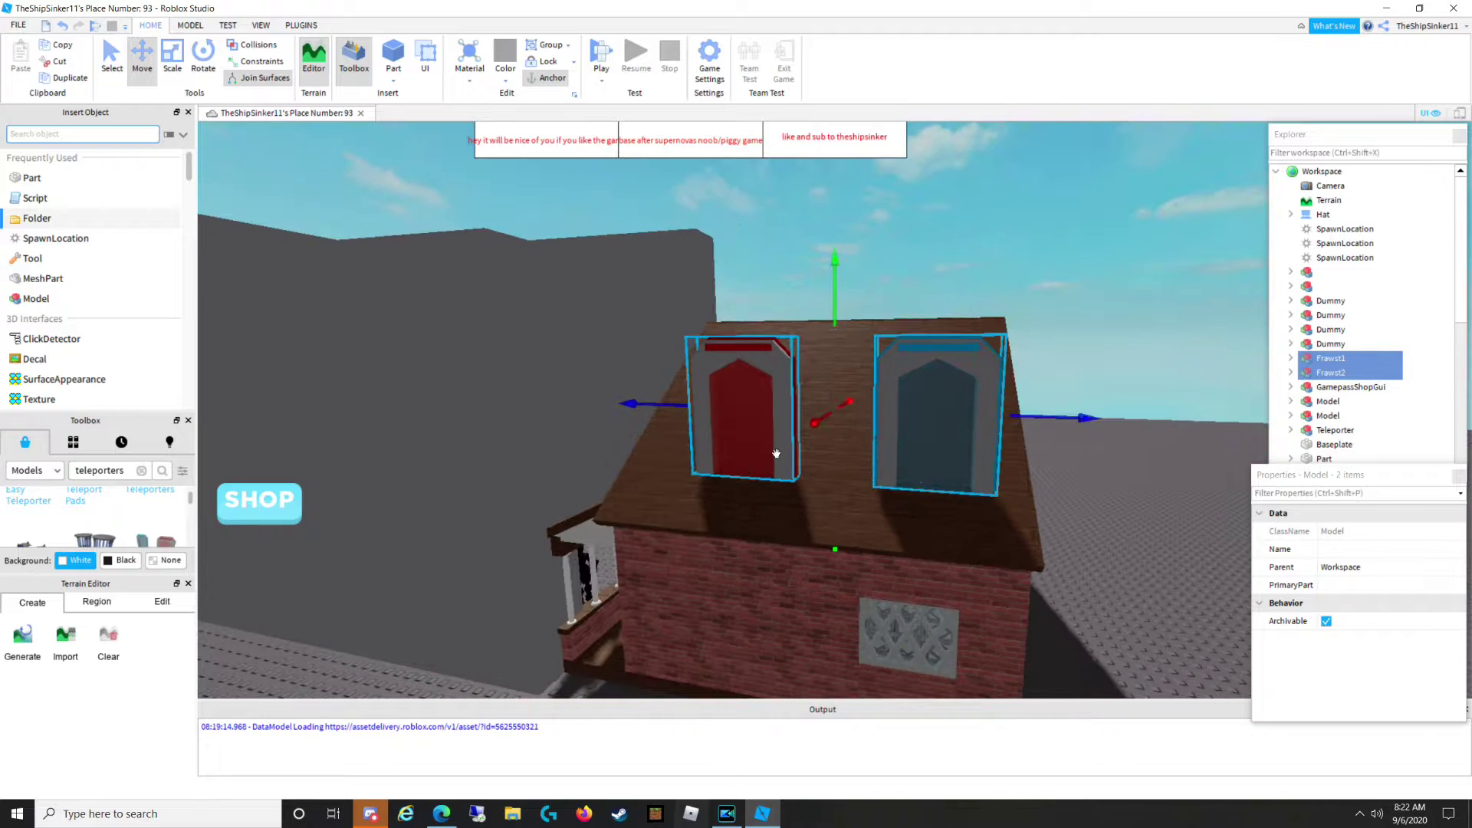
# Select the blue teleporter, Frawst2, and move it away from the house roof.
pyautogui.click(1303, 375)
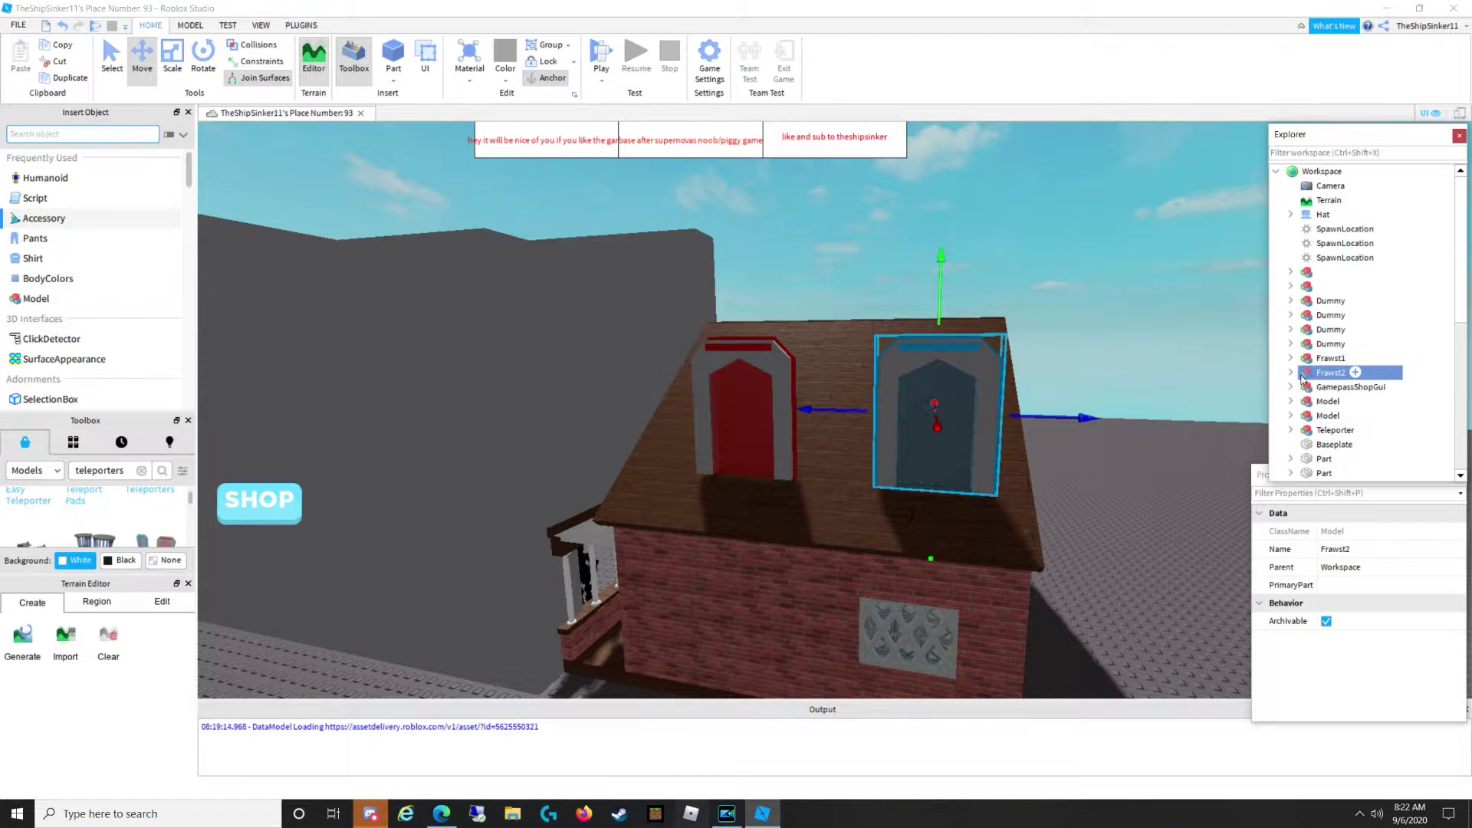
pyautogui.moveTo(1111, 458)
pyautogui.mouseDown(button='right')
pyautogui.moveTo(1144, 434)
pyautogui.moveTo(1102, 451)
pyautogui.mouseUp(button='right')
pyautogui.rightClick(1101, 451)
pyautogui.moveTo(904, 503); pyautogui.dragTo(906, 502, button='right')
pyautogui.press('w')
pyautogui.moveTo(895, 322); pyautogui.dragTo(1028, 361)
pyautogui.moveTo(886, 592)
pyautogui.mouseDown()
pyautogui.moveTo(864, 647)
pyautogui.moveTo(876, 609)
pyautogui.mouseUp()
pyautogui.moveTo(879, 578); pyautogui.dragTo(890, 468, button='right')
pyautogui.moveTo(999, 401); pyautogui.dragTo(1029, 444)
# Lower the red teleporter, Frawst1, through the roof and position it in the room beside the noob figure.
pyautogui.moveTo(971, 483); pyautogui.dragTo(1018, 529, button='right')
pyautogui.press('w')
pyautogui.scroll(10, 768, 568)
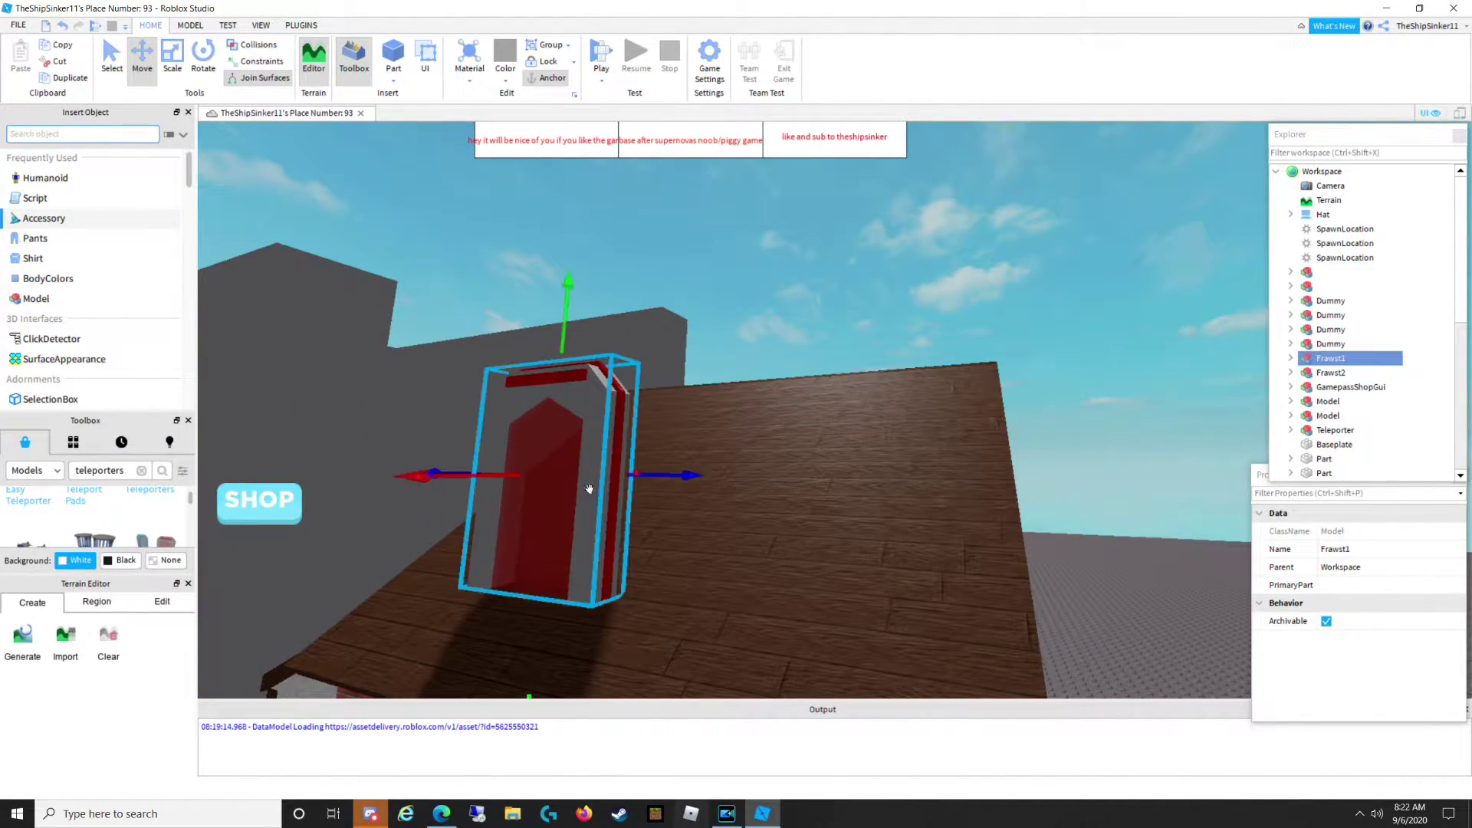
pyautogui.scroll(-3, 679, 521)
pyautogui.moveTo(676, 520); pyautogui.dragTo(745, 548)
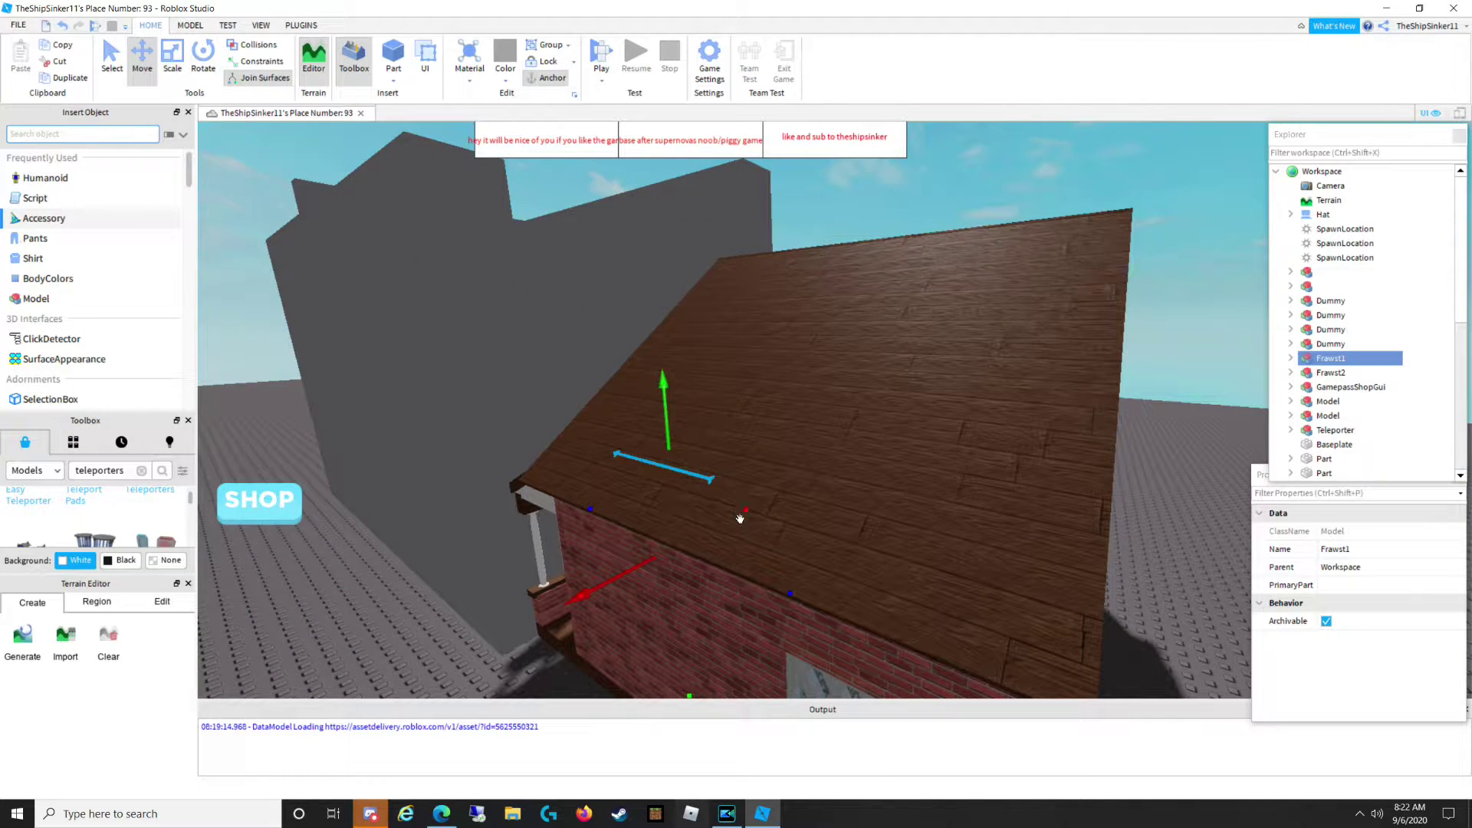
pyautogui.scroll(10, 800, 479)
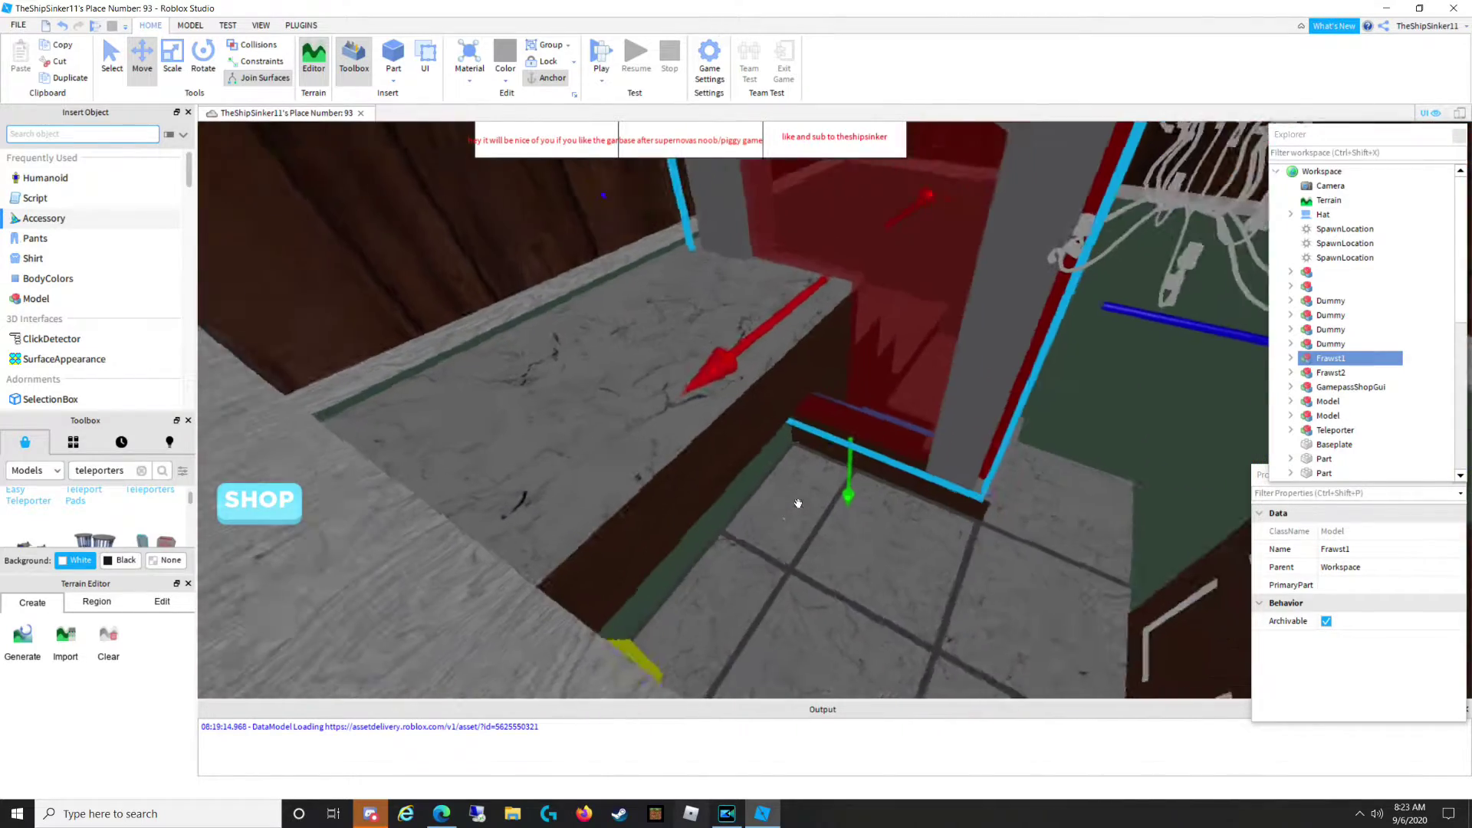
pyautogui.moveTo(798, 504); pyautogui.dragTo(825, 444, button='right')
pyautogui.moveTo(806, 442); pyautogui.dragTo(809, 205)
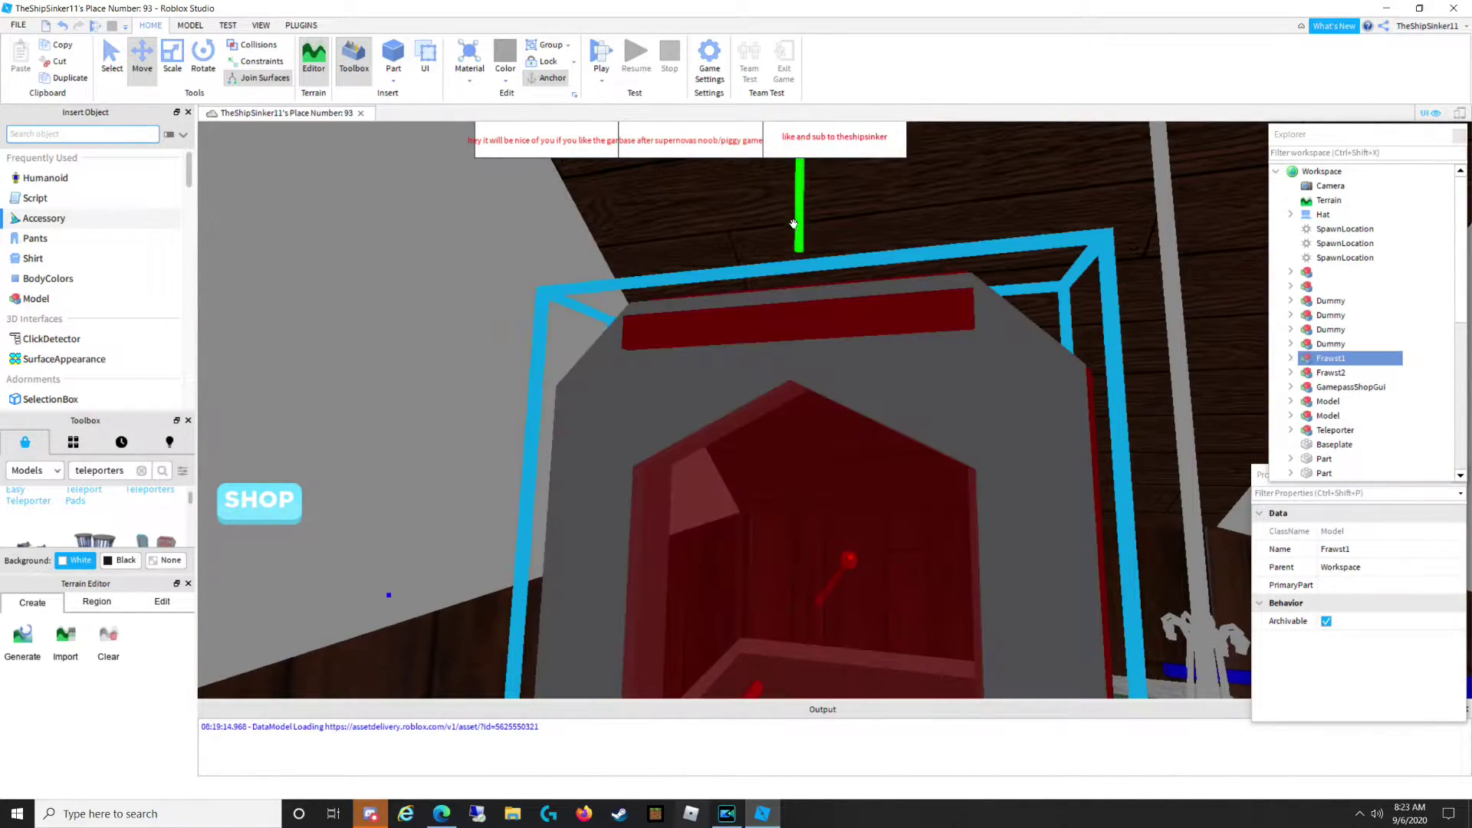
pyautogui.moveTo(828, 230); pyautogui.dragTo(880, 422, button='right')
pyautogui.moveTo(786, 492); pyautogui.dragTo(894, 235)
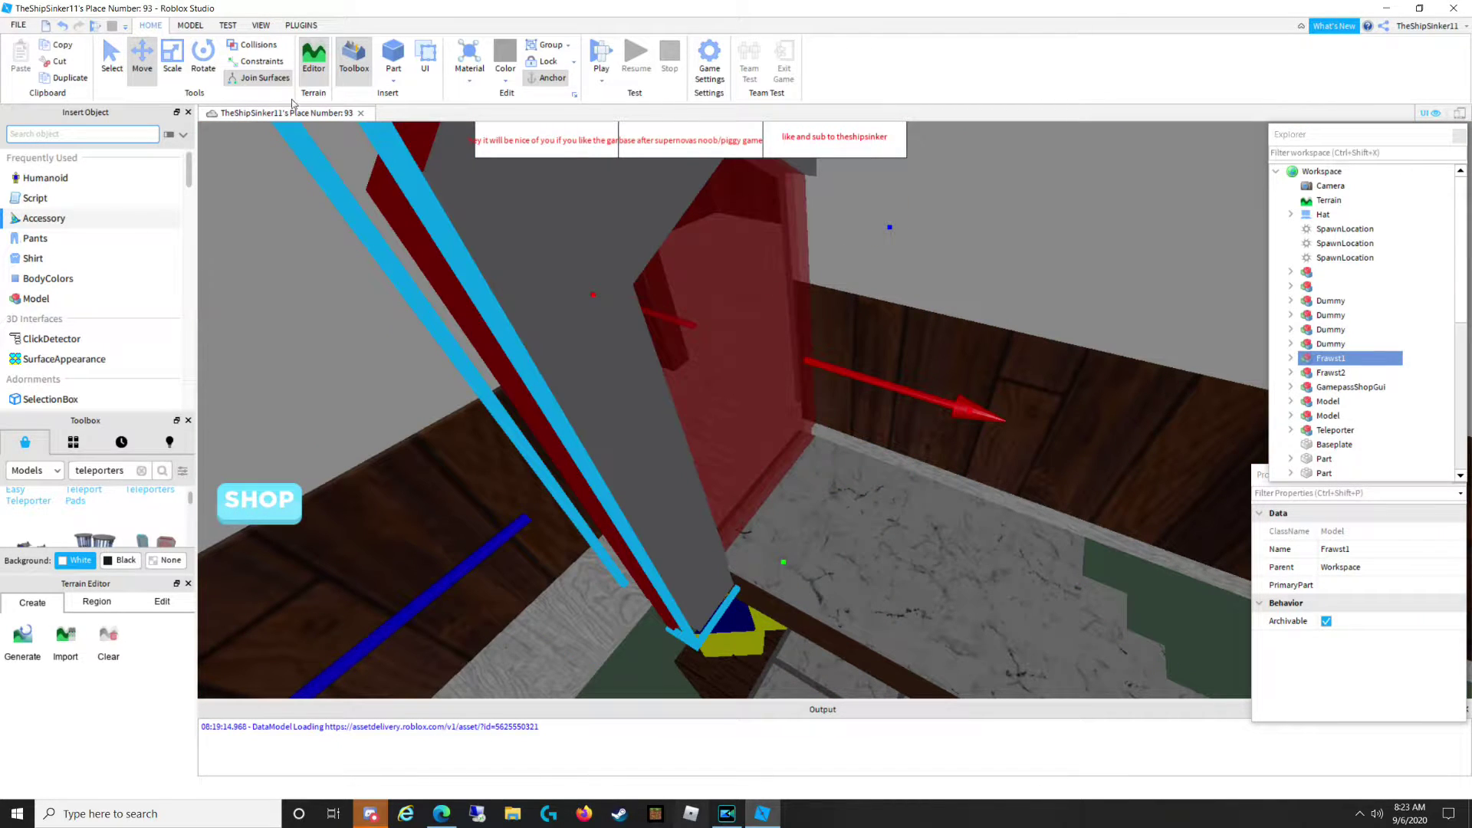
# Playtest the place by walking the character through the yellow corridor to the house and talking to the figure outside.
pyautogui.click(601, 55)
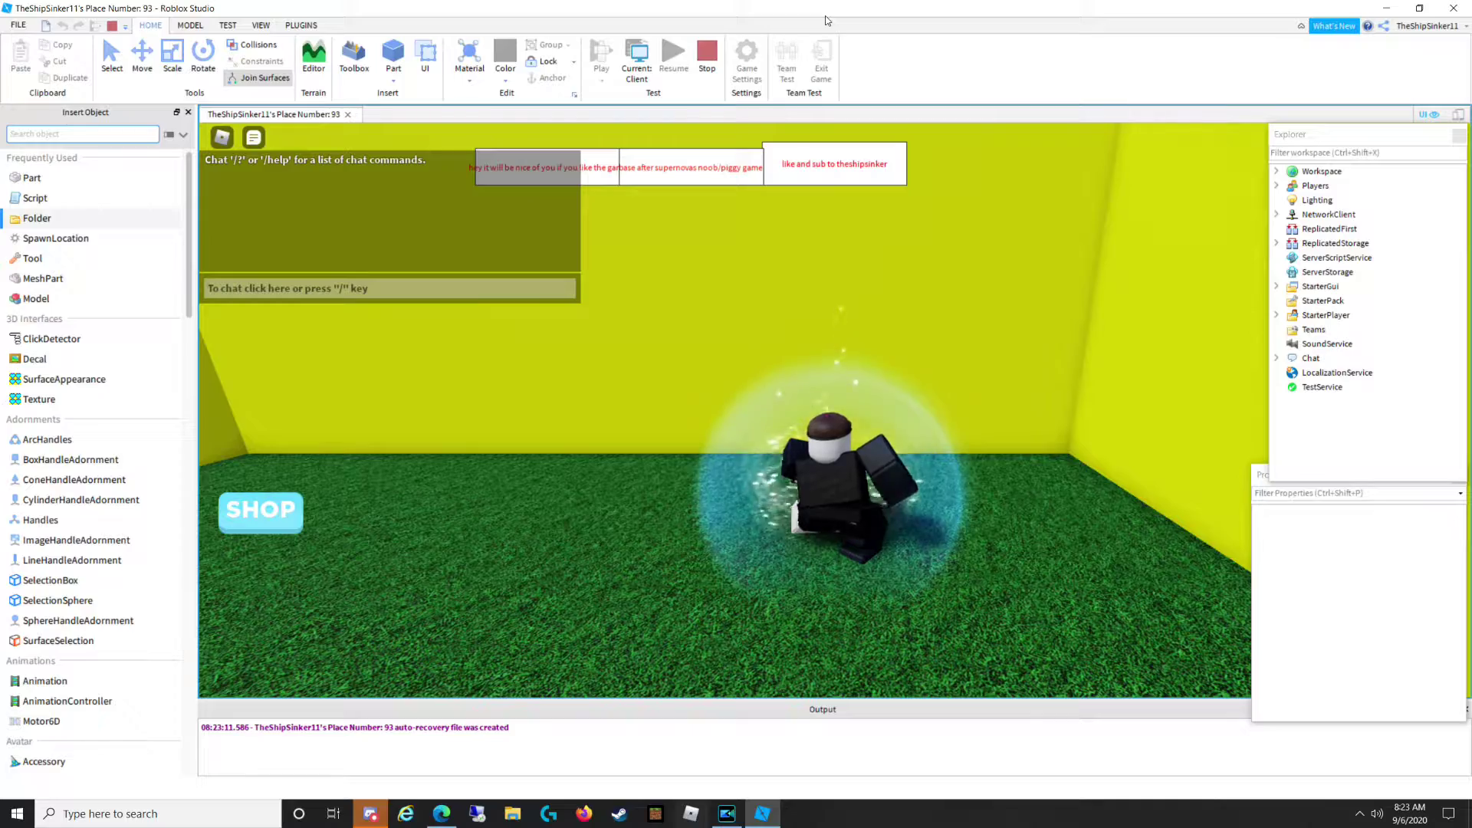
pyautogui.press('s')
pyautogui.moveTo(1042, 457); pyautogui.dragTo(1043, 458, button='right')
pyautogui.press('w')
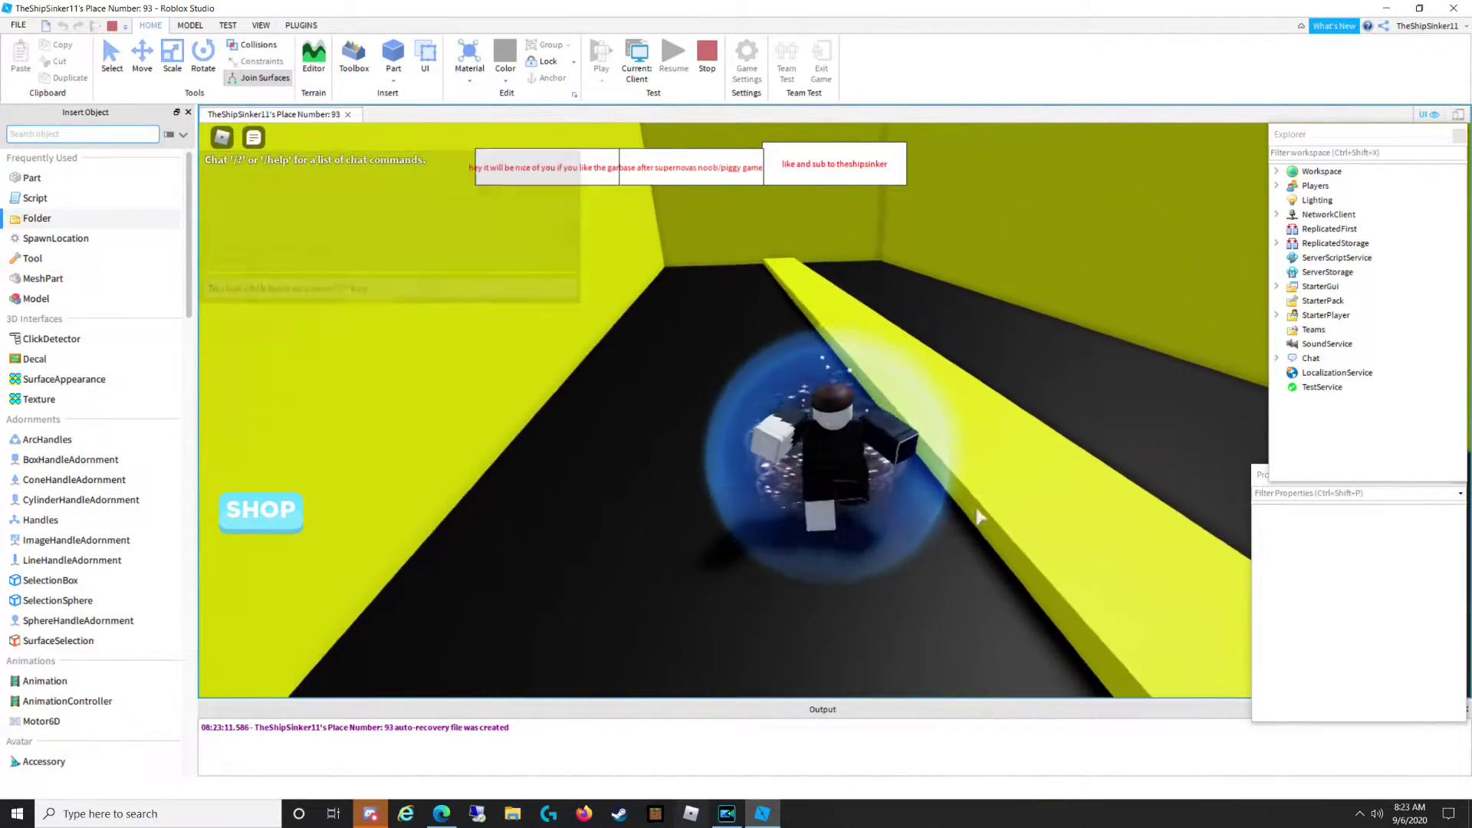
pyautogui.press('d')
pyautogui.press('a')
pyautogui.press('w')
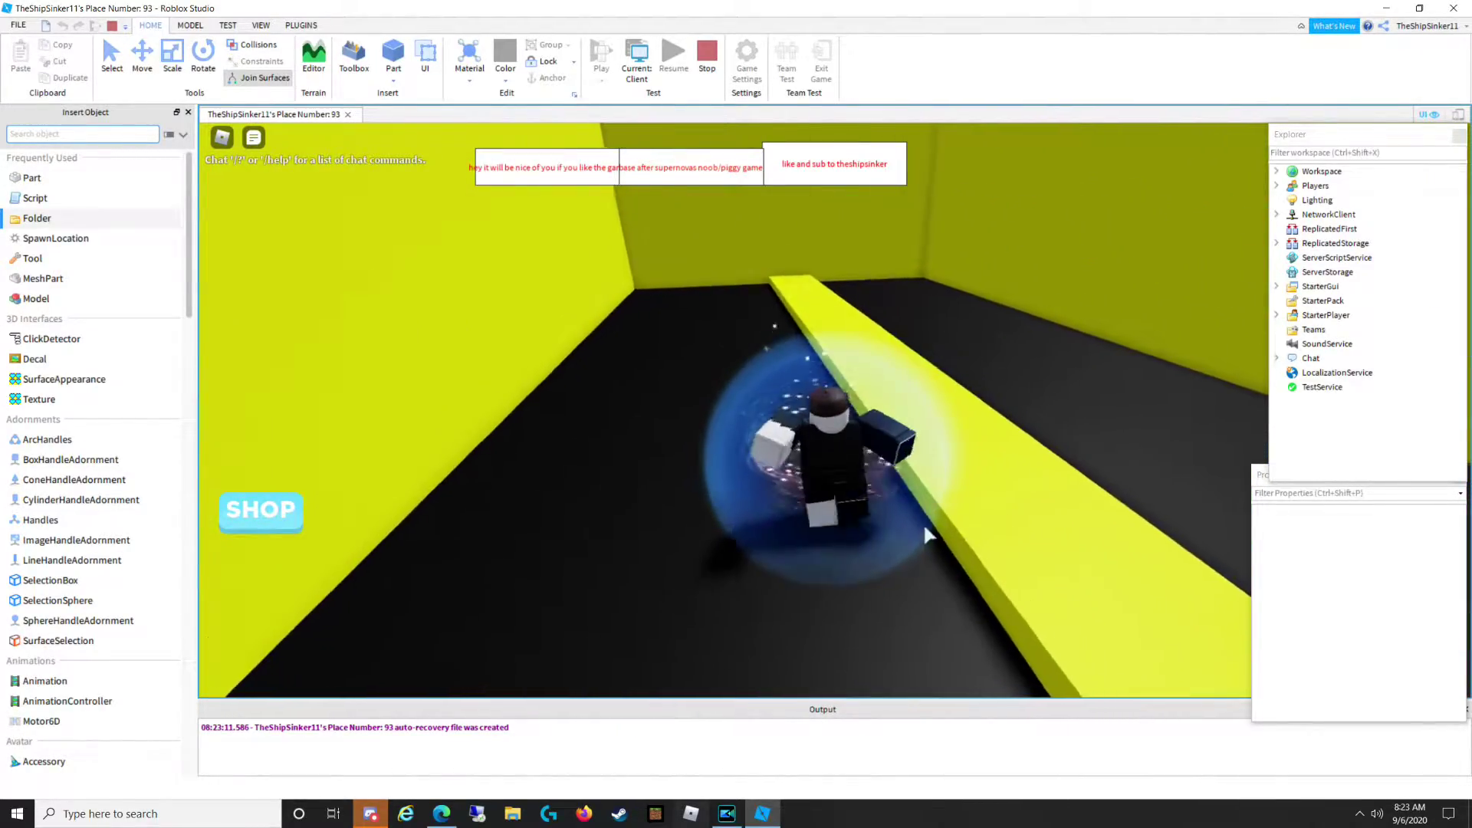
pyautogui.moveTo(992, 466); pyautogui.dragTo(992, 466, button='right')
pyautogui.press('w')
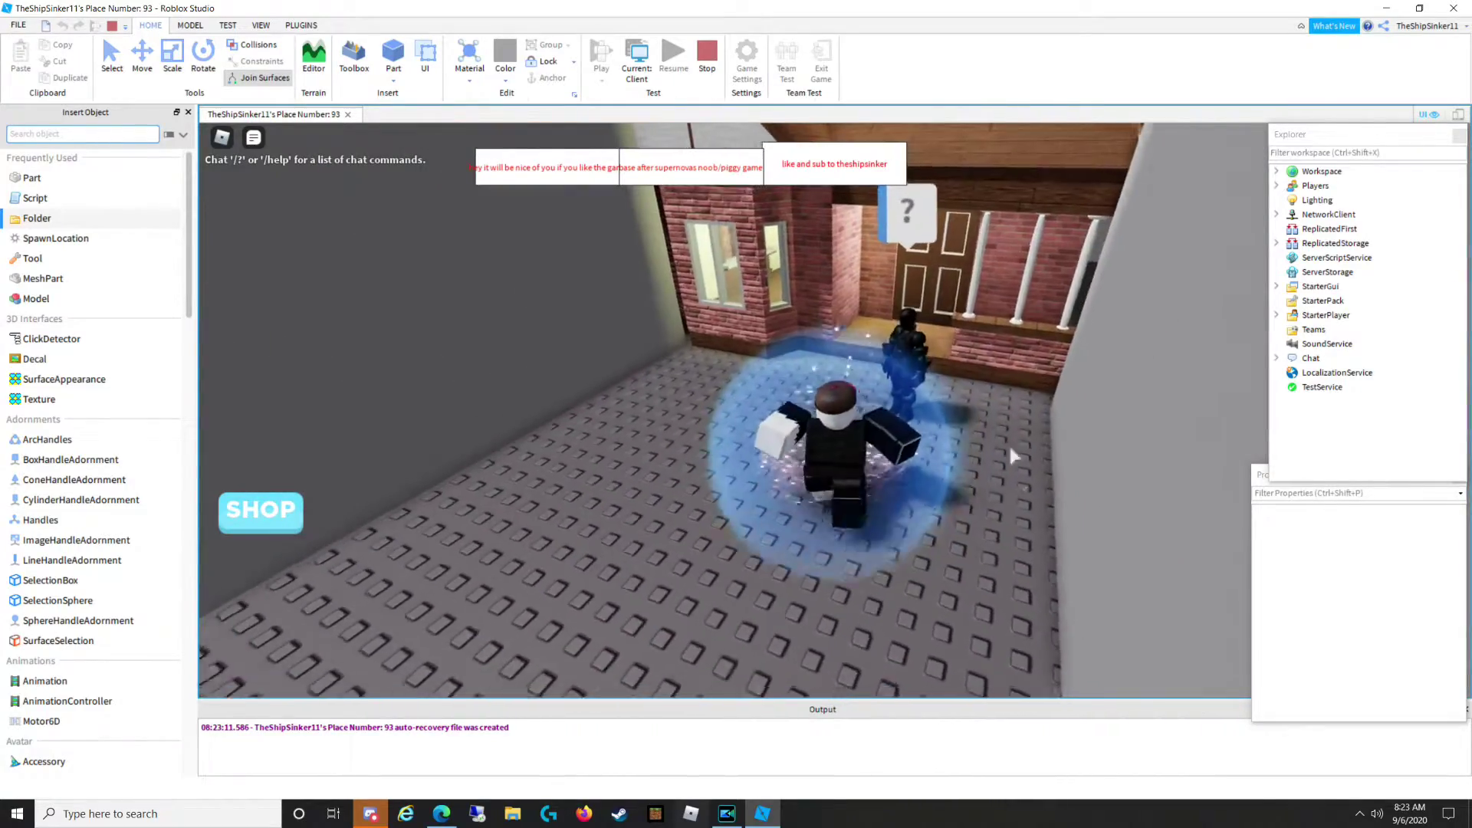
pyautogui.click(901, 247)
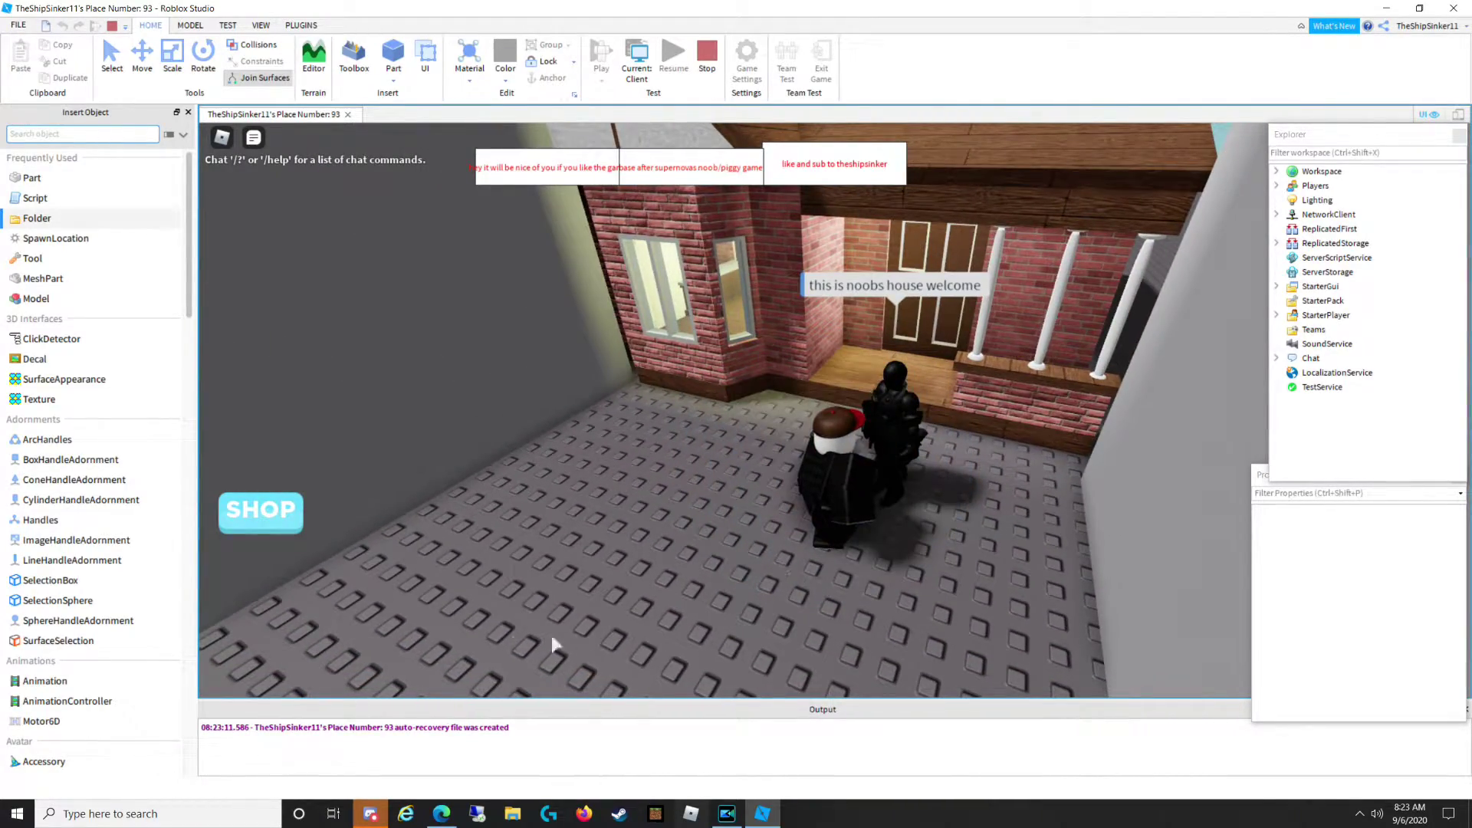
# Answer the figure outside the house, walk the character through the front door onto the roof, and stop the playtest.
pyautogui.click(332, 601)
pyautogui.press('w')
pyautogui.press('w')
pyautogui.moveTo(919, 504); pyautogui.dragTo(959, 465, button='right')
pyautogui.press('w')
pyautogui.press('w')
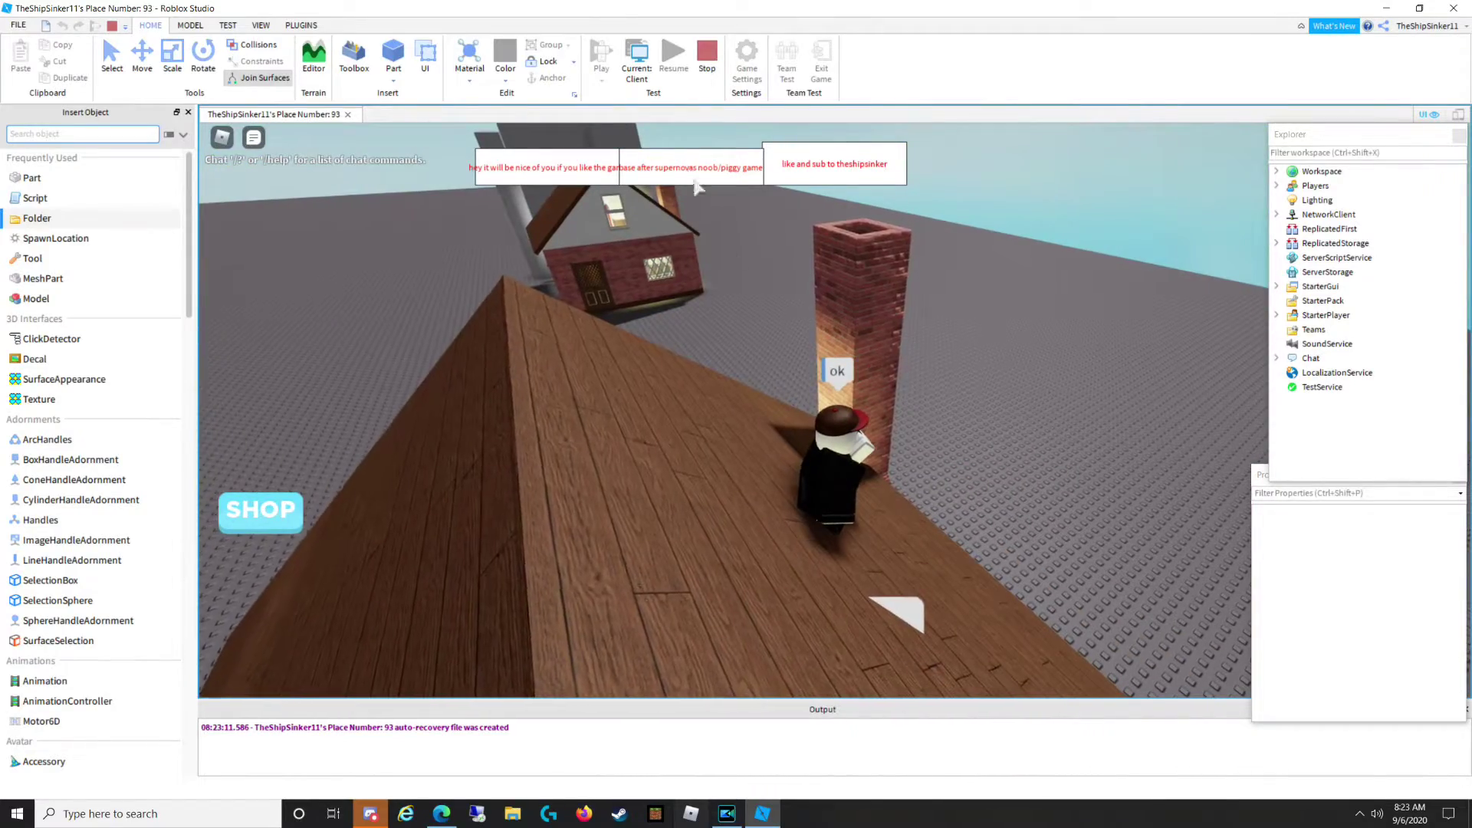
pyautogui.hotkey('shift', 'F5')
# Resize the blue teleporter, Frawst2, and shift it up onto the house roof.
pyautogui.moveTo(715, 322); pyautogui.dragTo(824, 314, button='right')
pyautogui.scroll(-2, 670, 276)
pyautogui.scroll(-10, 823, 318)
pyautogui.press('w')
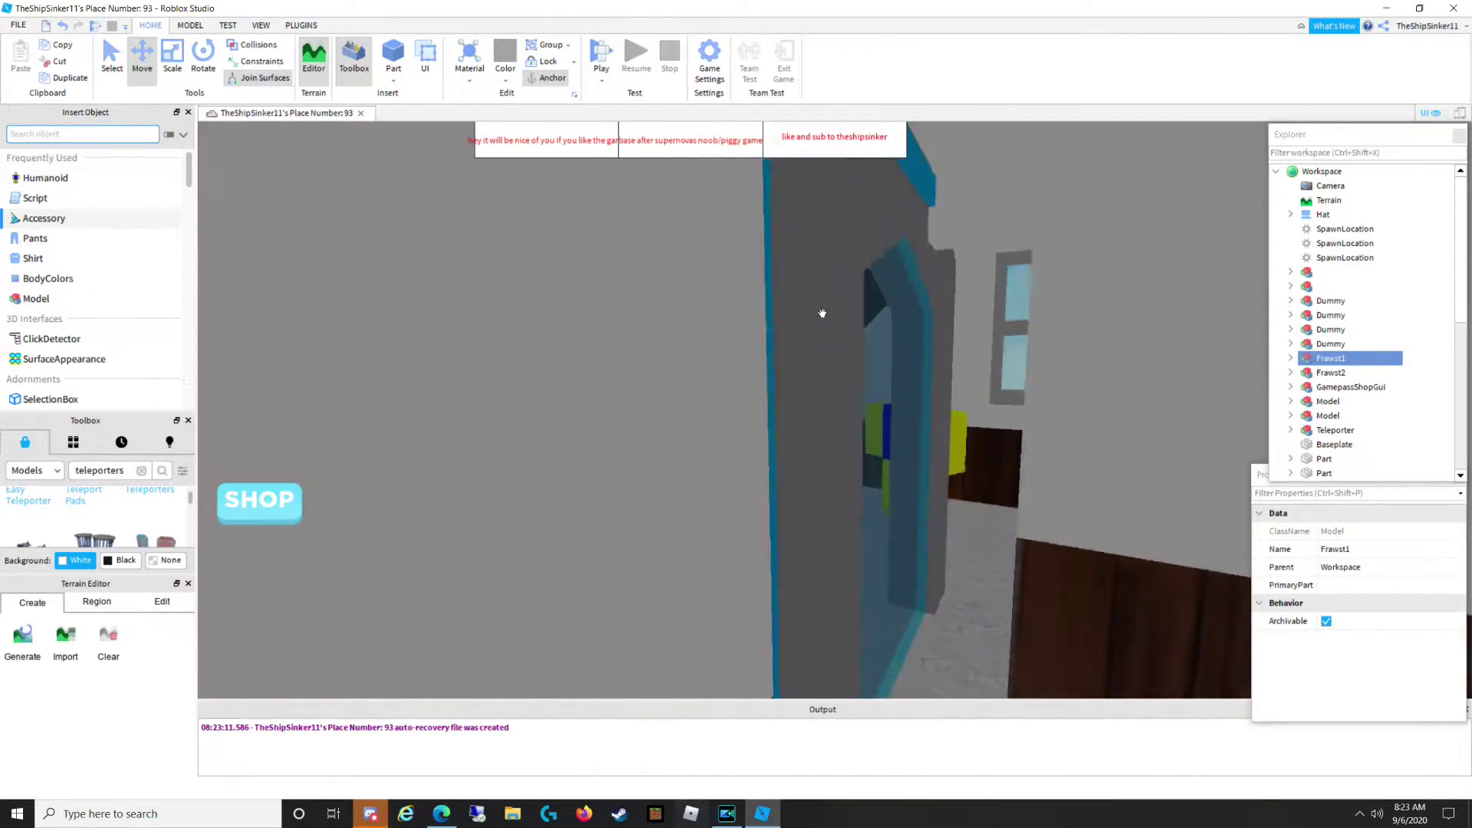
pyautogui.press('w')
pyautogui.moveTo(822, 313); pyautogui.dragTo(911, 307, button='right')
pyautogui.press('w')
pyautogui.click(203, 62)
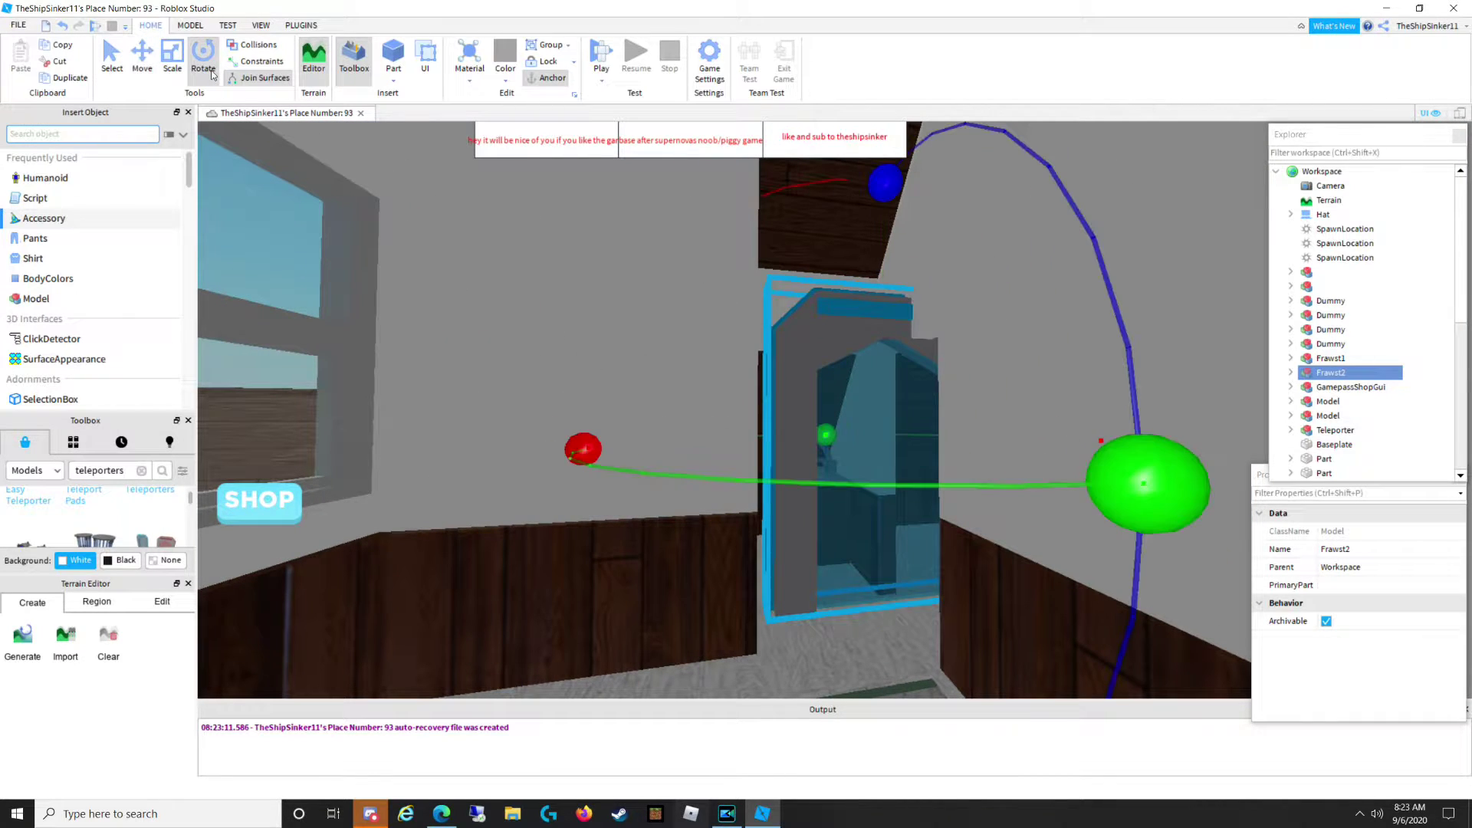
pyautogui.click(166, 69)
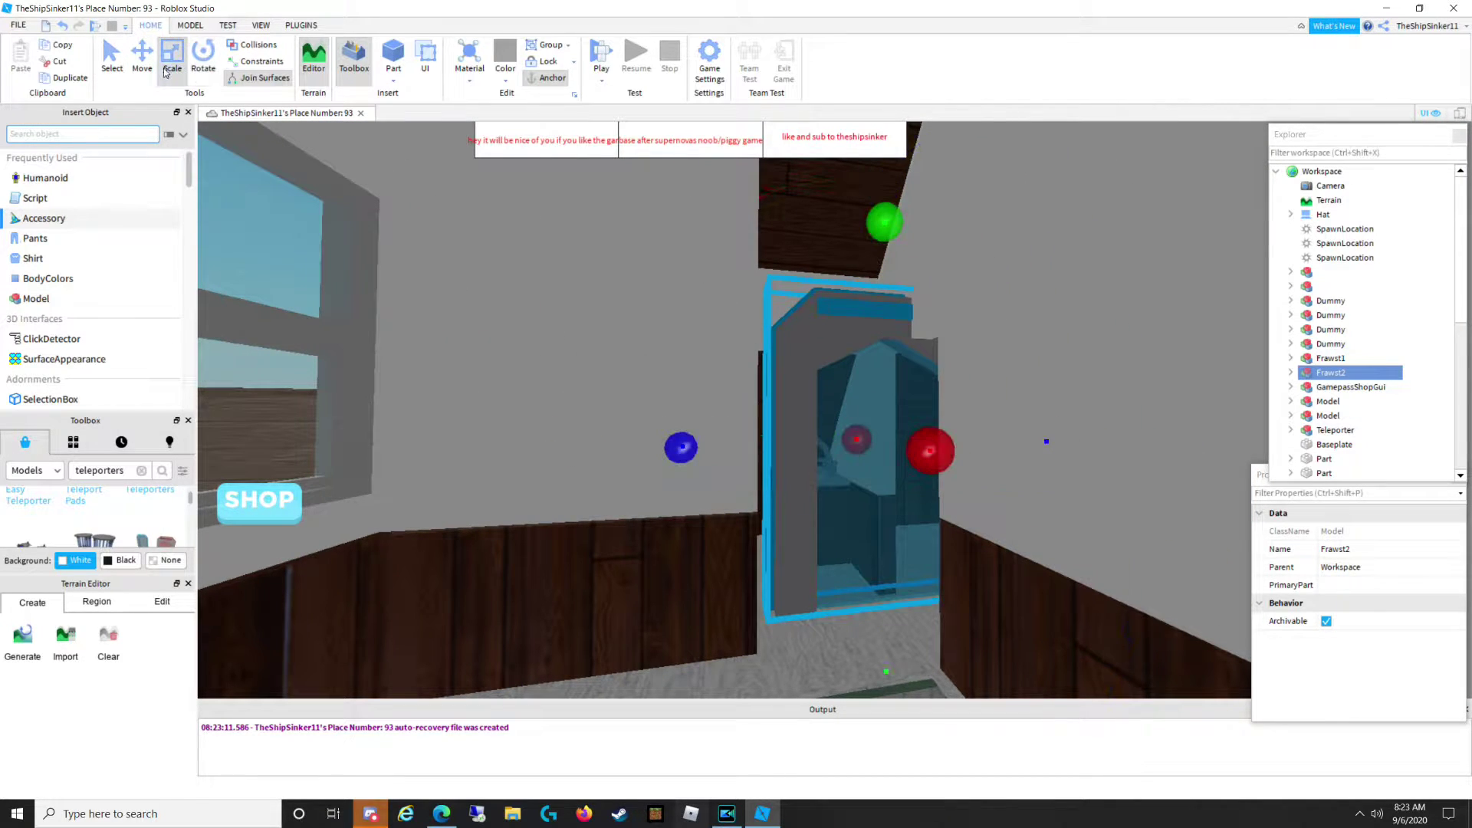
pyautogui.moveTo(884, 229); pyautogui.dragTo(884, 317)
pyautogui.moveTo(855, 469)
pyautogui.mouseDown()
pyautogui.moveTo(838, 481)
pyautogui.moveTo(875, 477)
pyautogui.mouseUp()
pyautogui.moveTo(823, 629); pyautogui.dragTo(823, 628, button='right')
pyautogui.press('e')
pyautogui.moveTo(913, 352); pyautogui.dragTo(900, 261)
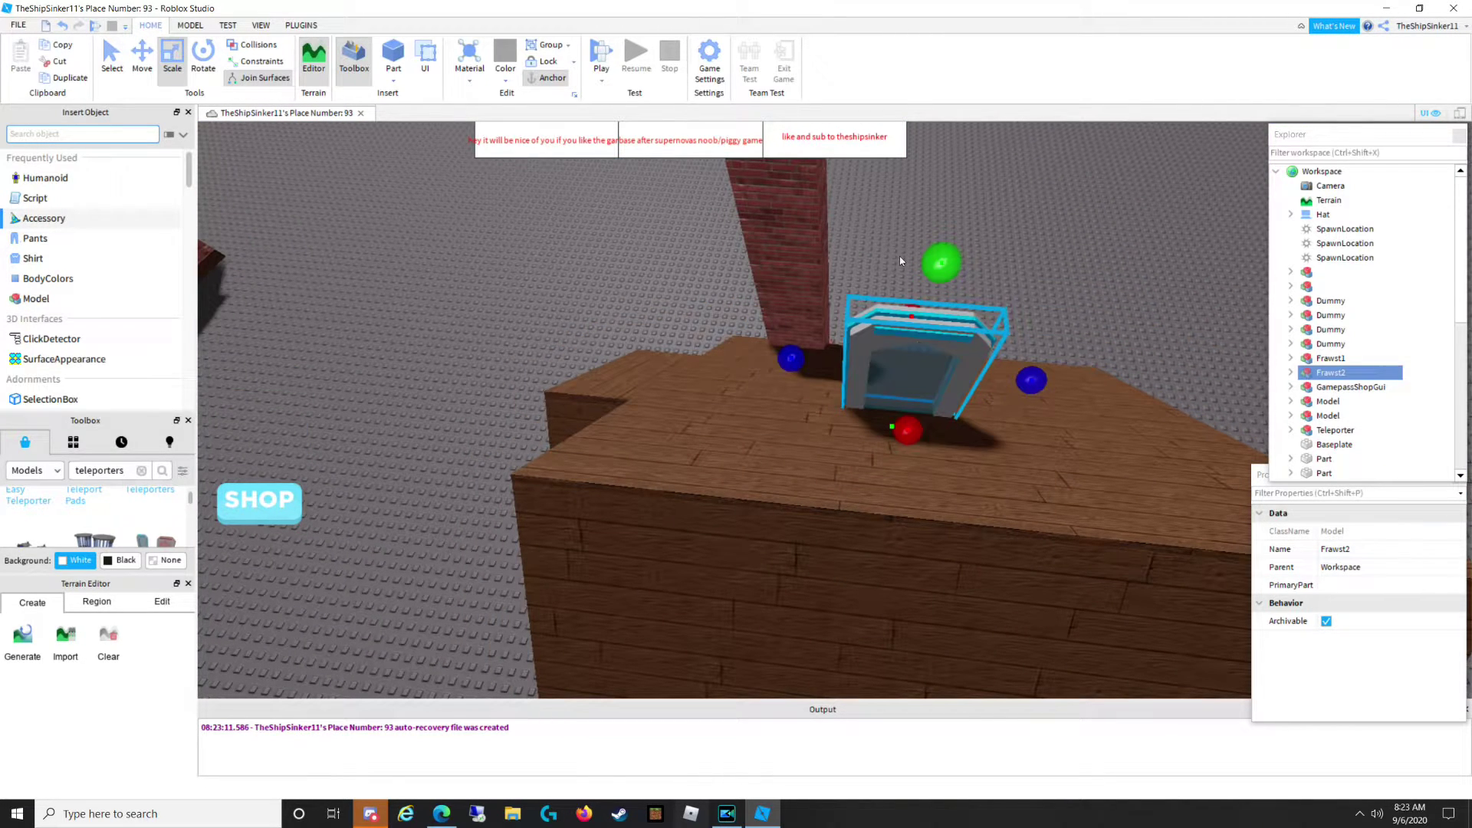
# Move the blue teleporter, Frawst2, off the roof and position it in the hallway inside the house.
pyautogui.click(151, 63)
pyautogui.moveTo(908, 438); pyautogui.dragTo(920, 601)
pyautogui.press('w')
pyautogui.moveTo(871, 568); pyautogui.dragTo(940, 598, button='right')
pyautogui.press('w')
pyautogui.press('w')
pyautogui.moveTo(780, 423); pyautogui.dragTo(718, 505)
pyautogui.moveTo(717, 506); pyautogui.dragTo(719, 506, button='right')
pyautogui.moveTo(831, 426)
pyautogui.mouseDown()
pyautogui.moveTo(685, 590)
pyautogui.moveTo(748, 449)
pyautogui.moveTo(819, 500)
pyautogui.moveTo(825, 455)
pyautogui.mouseUp()
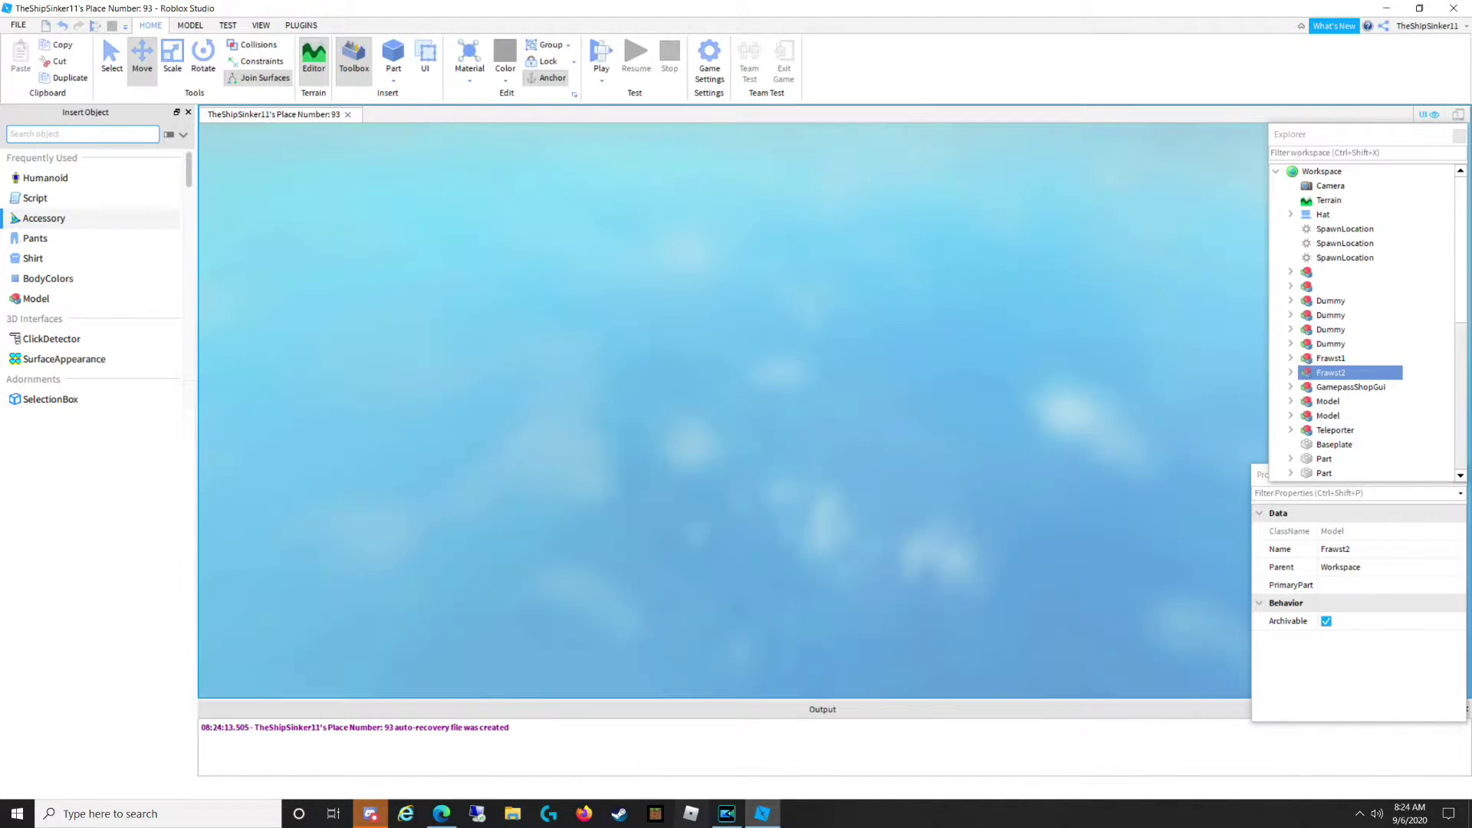
# Start a playtest and try buying the first tips item in the Gamepass Shop, then close the shop.
pyautogui.press('F5')
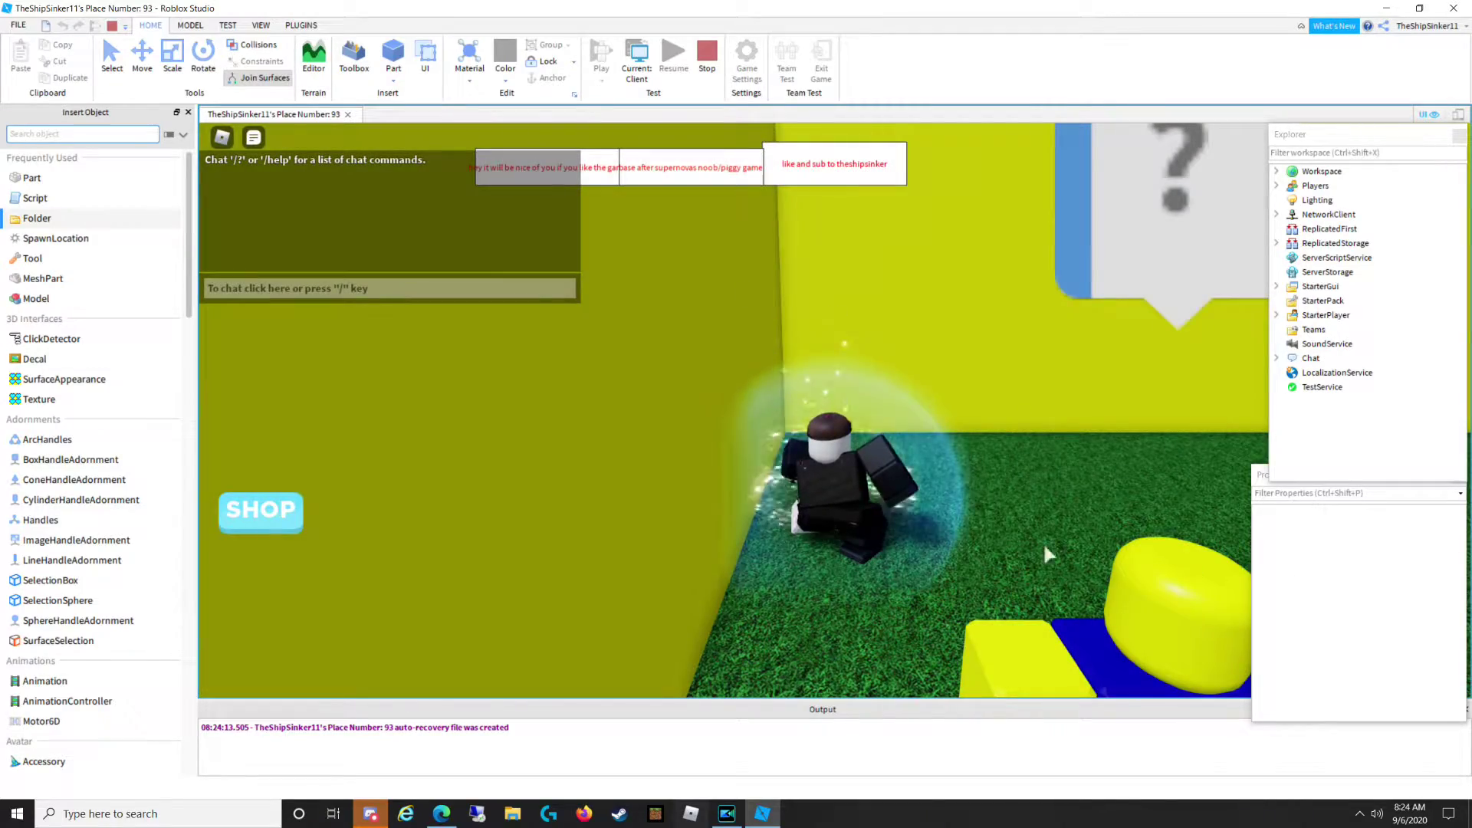
pyautogui.moveTo(972, 507); pyautogui.dragTo(858, 545, button='right')
pyautogui.press('w')
pyautogui.click(256, 525)
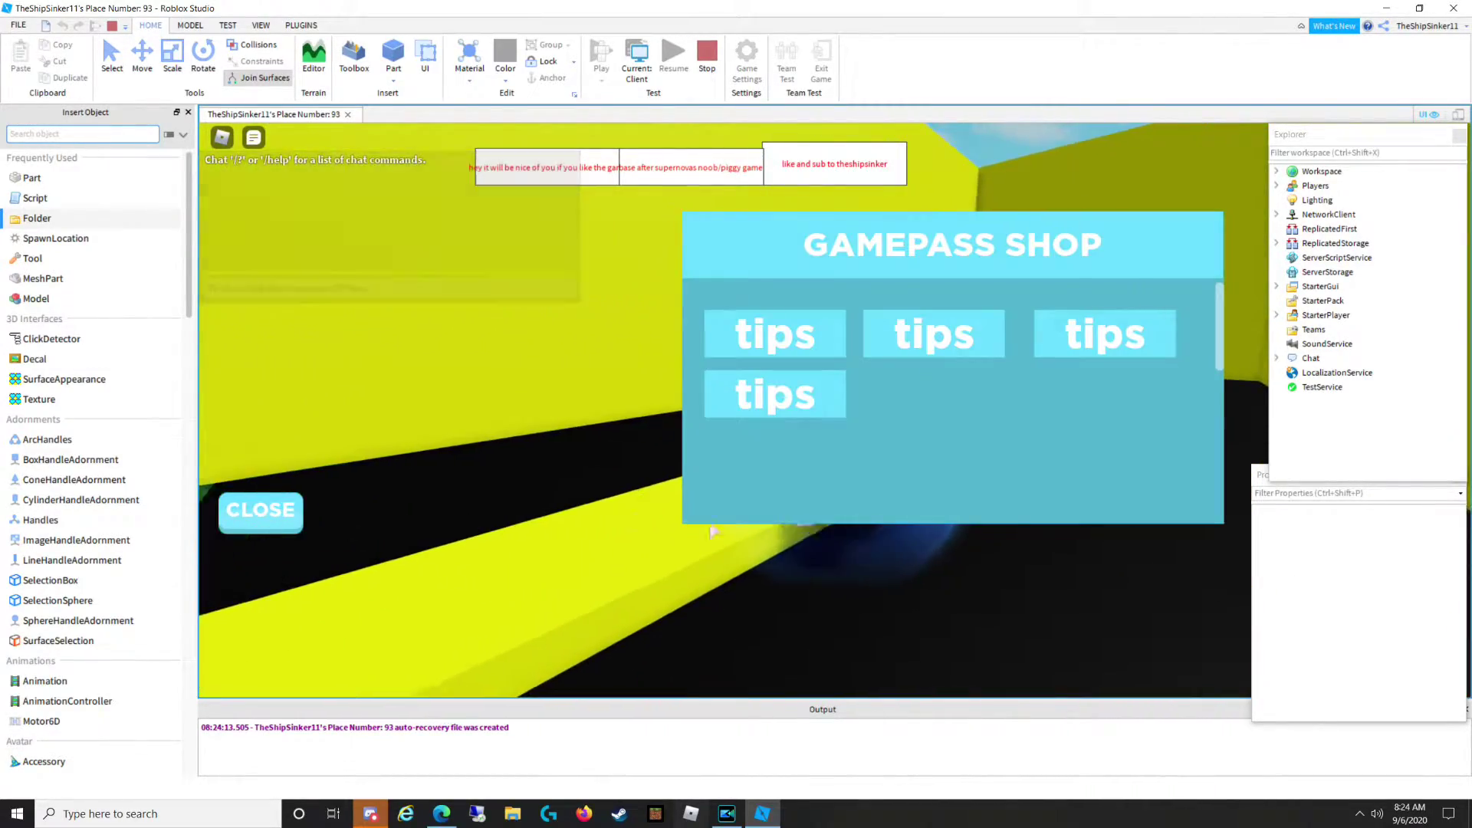
pyautogui.click(794, 348)
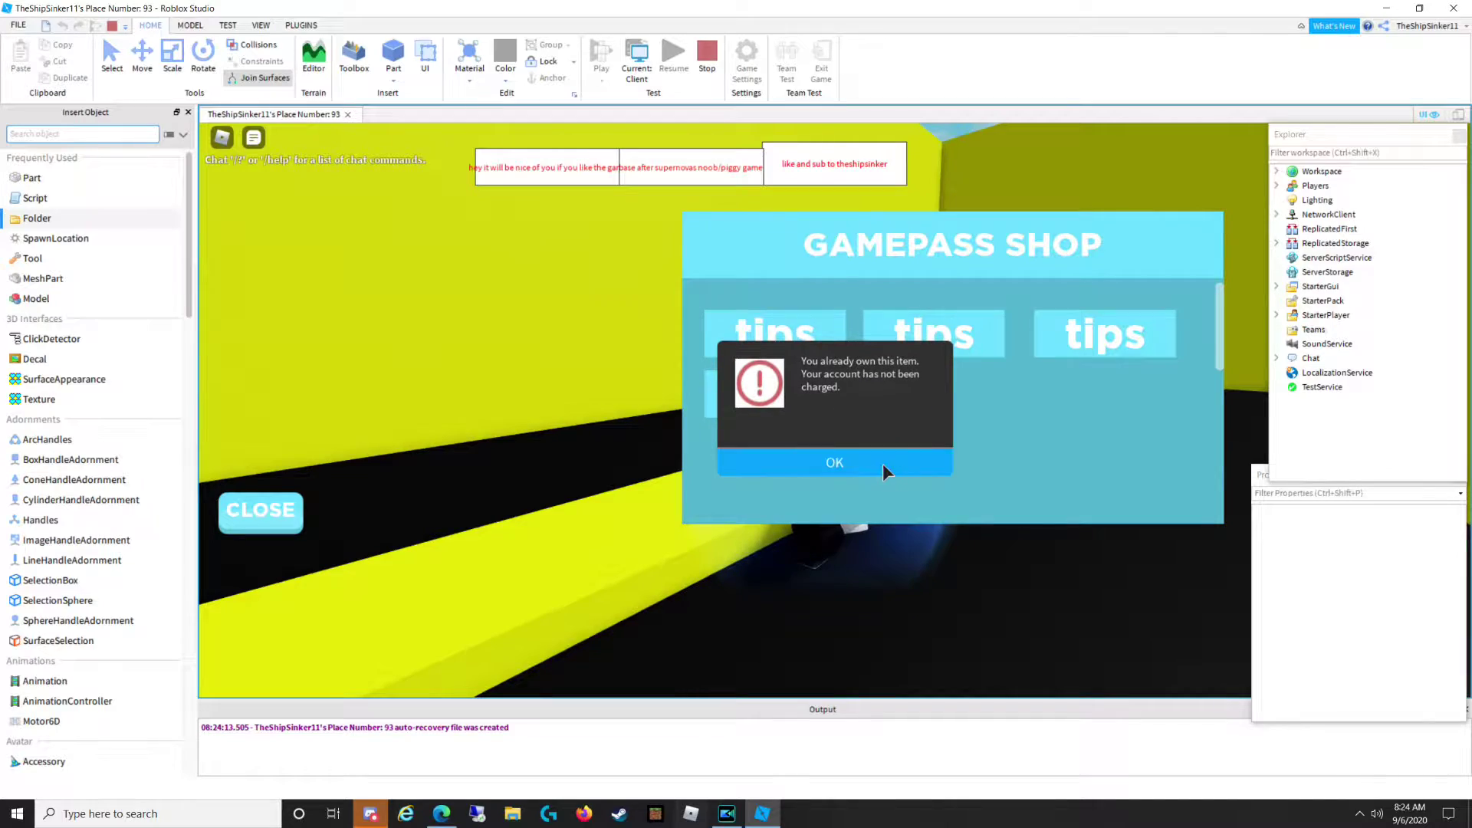
pyautogui.click(882, 463)
pyautogui.click(257, 511)
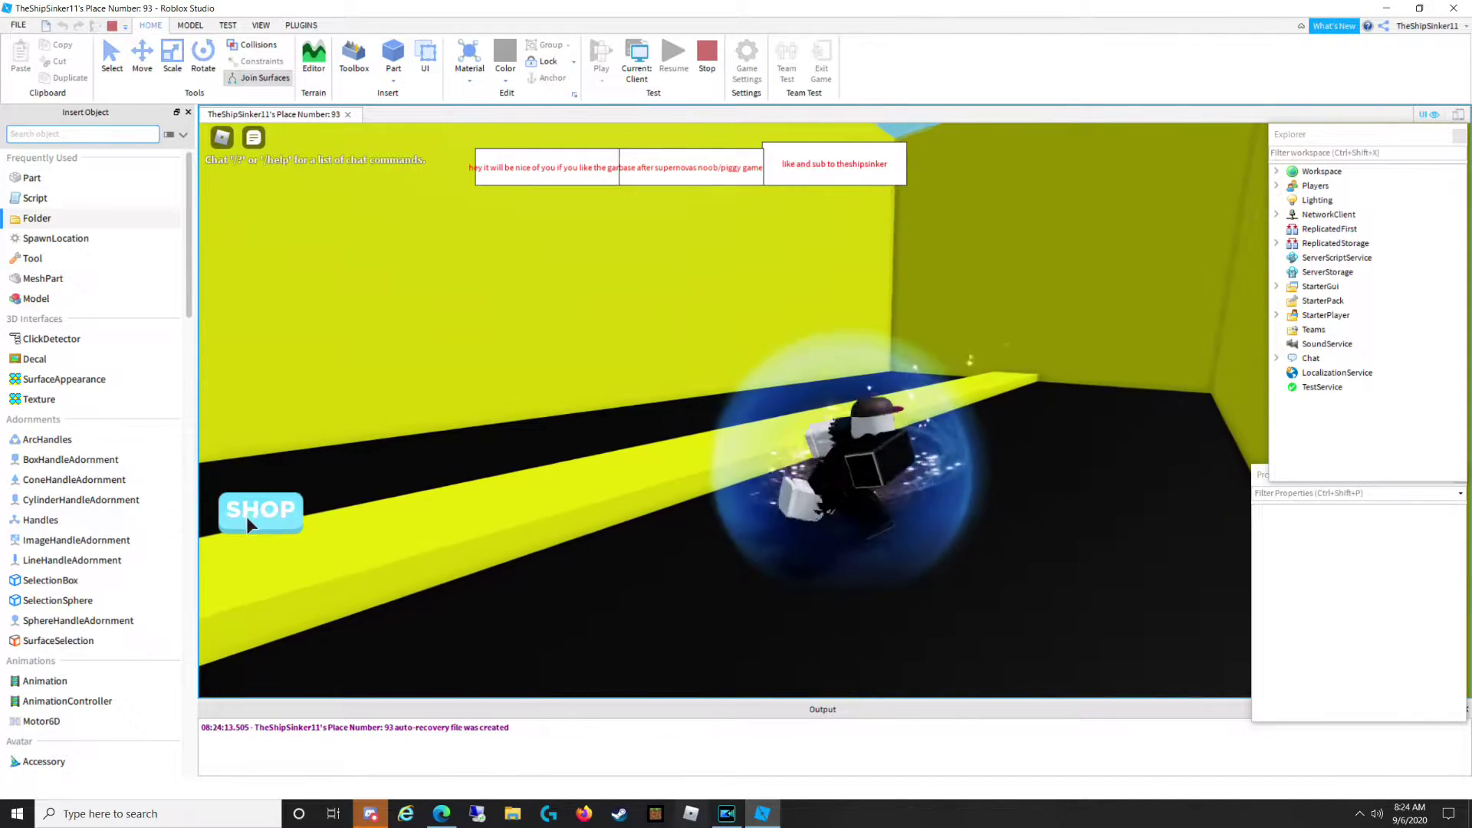
# Walk the character to the house, talk to the figure by the porch, and answer its greeting.
pyautogui.press('w')
pyautogui.press('w')
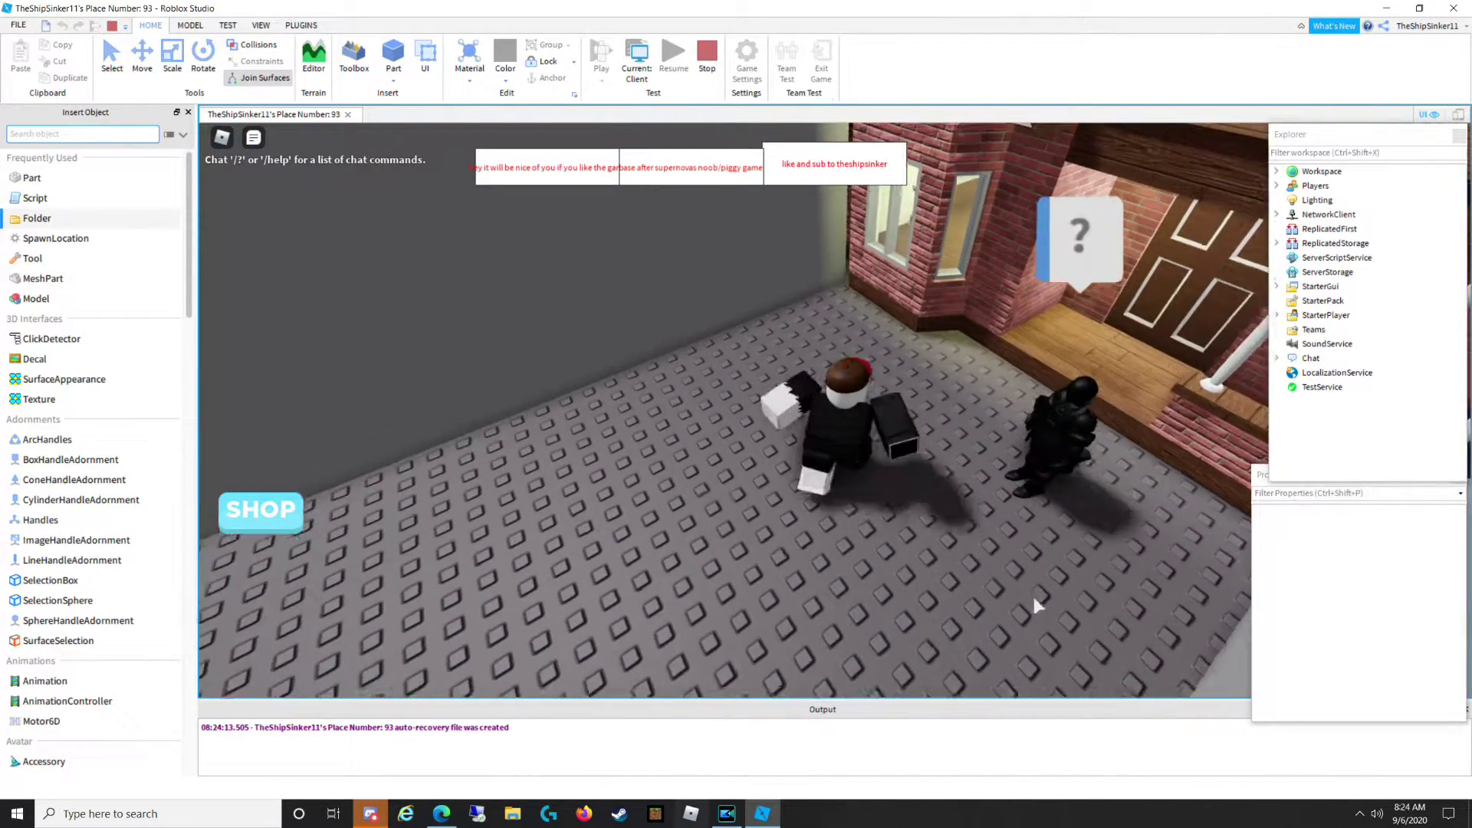
pyautogui.click(1018, 400)
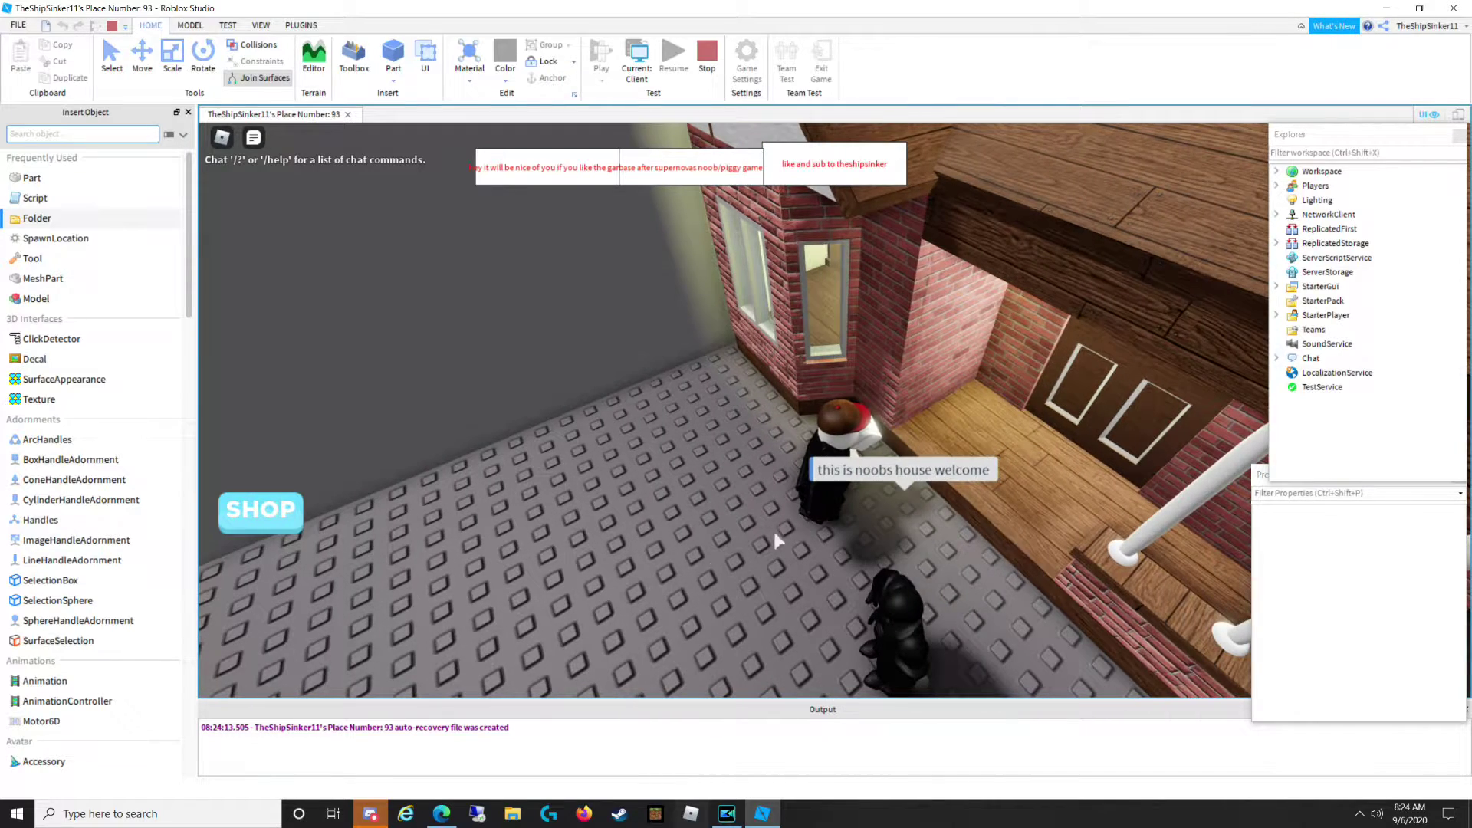
pyautogui.press('s')
pyautogui.click(371, 609)
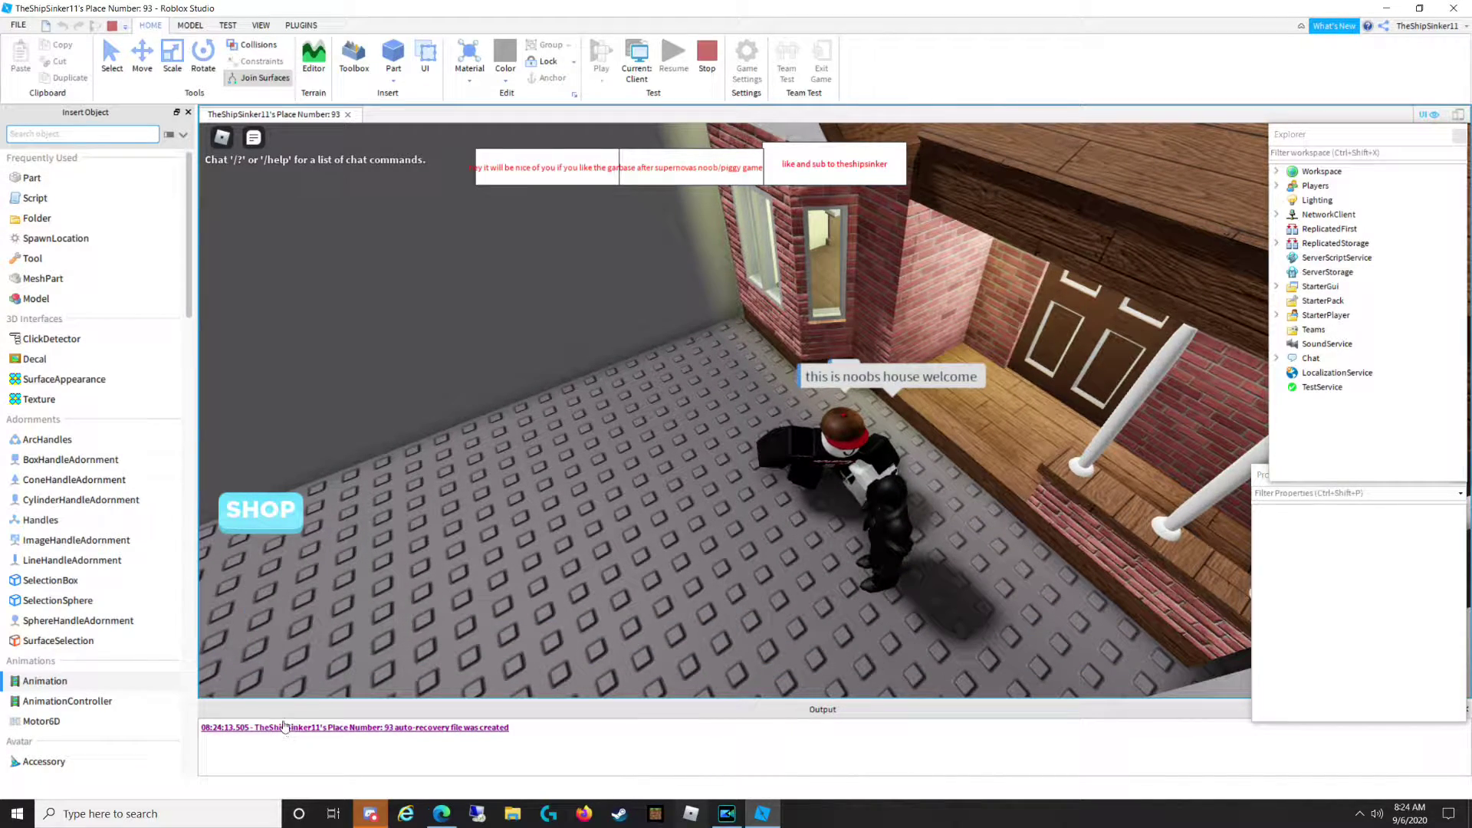
# Run the character along the yellow corridor again and return to the figure in front of the house.
pyautogui.moveTo(371, 637); pyautogui.dragTo(493, 594, button='right')
pyautogui.press('w')
pyautogui.press('w')
pyautogui.moveTo(783, 418); pyautogui.dragTo(924, 329, button='right')
pyautogui.press('w')
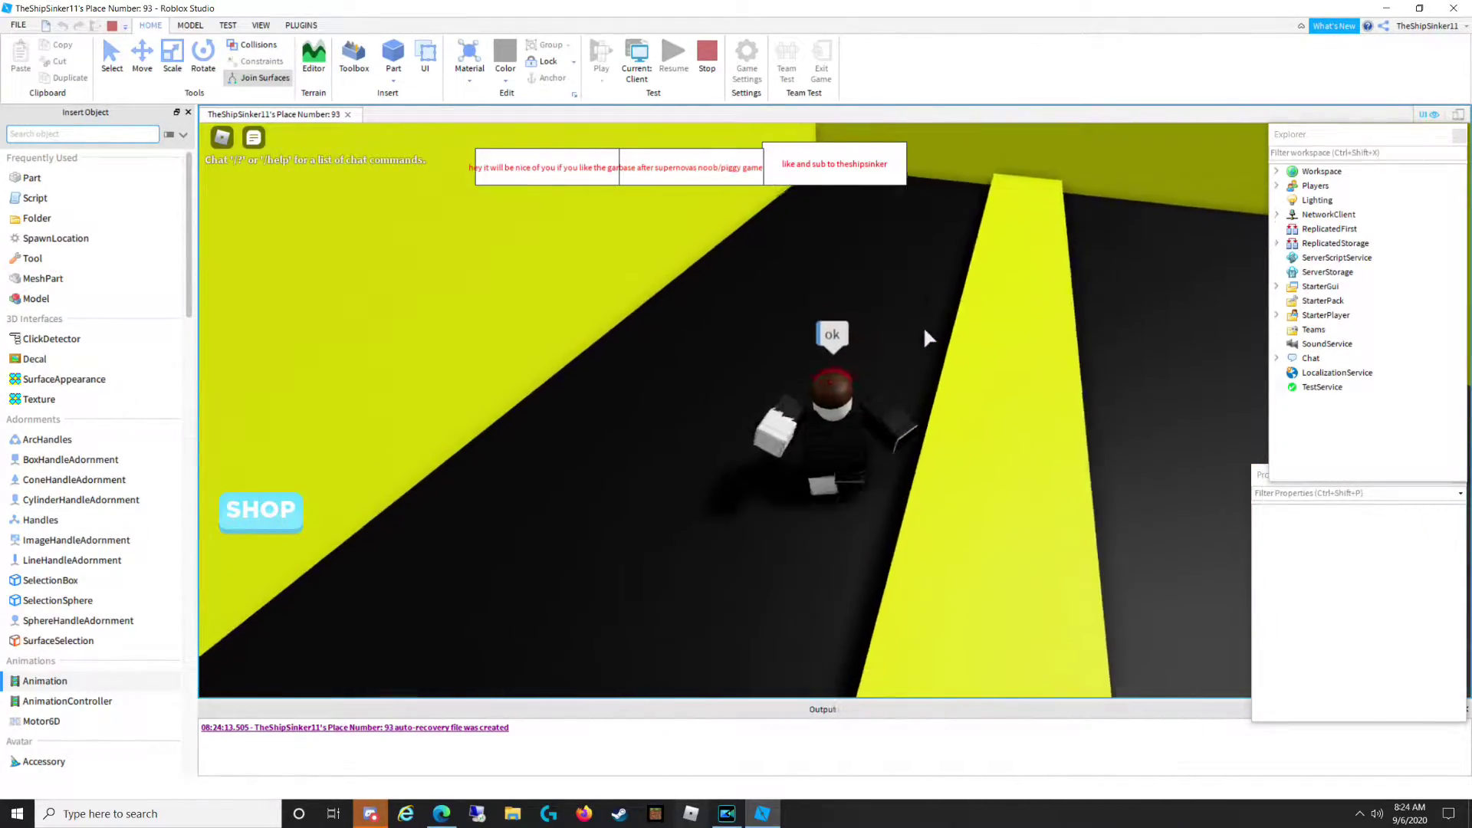
pyautogui.press('w')
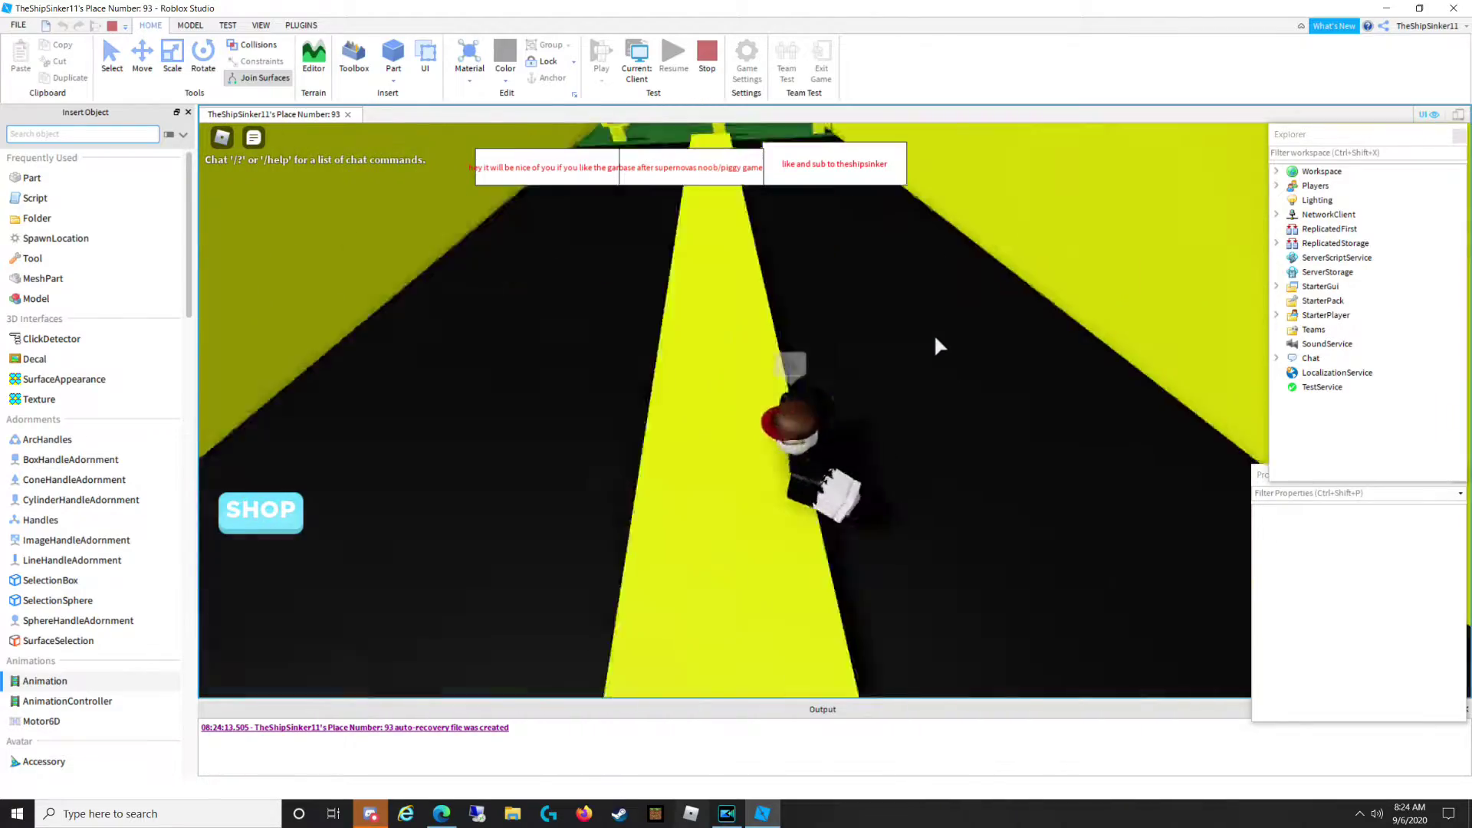
pyautogui.press('w')
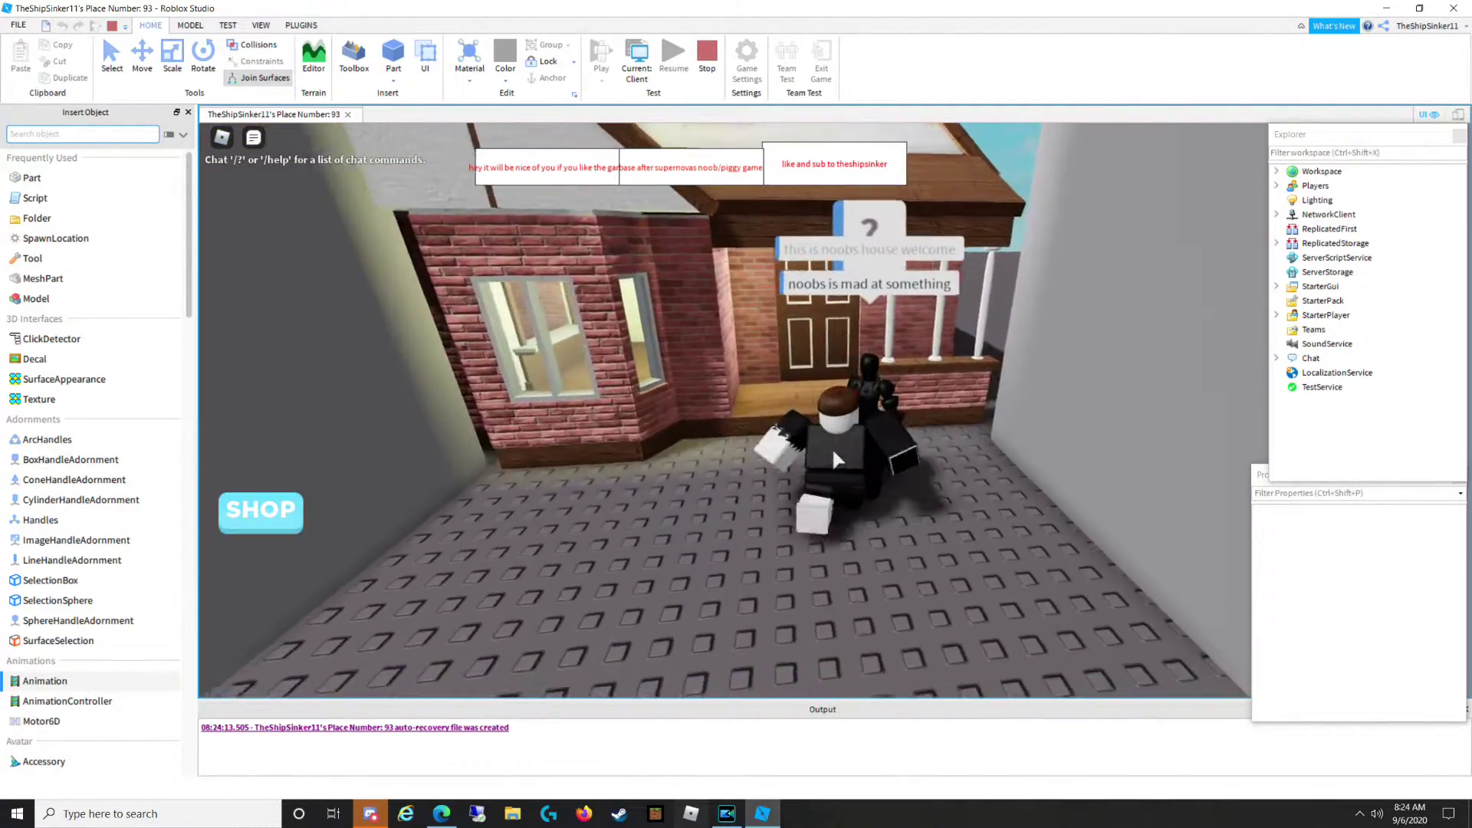
# Take the character through the front door, look around on the roof, and end the playtest.
pyautogui.press('w')
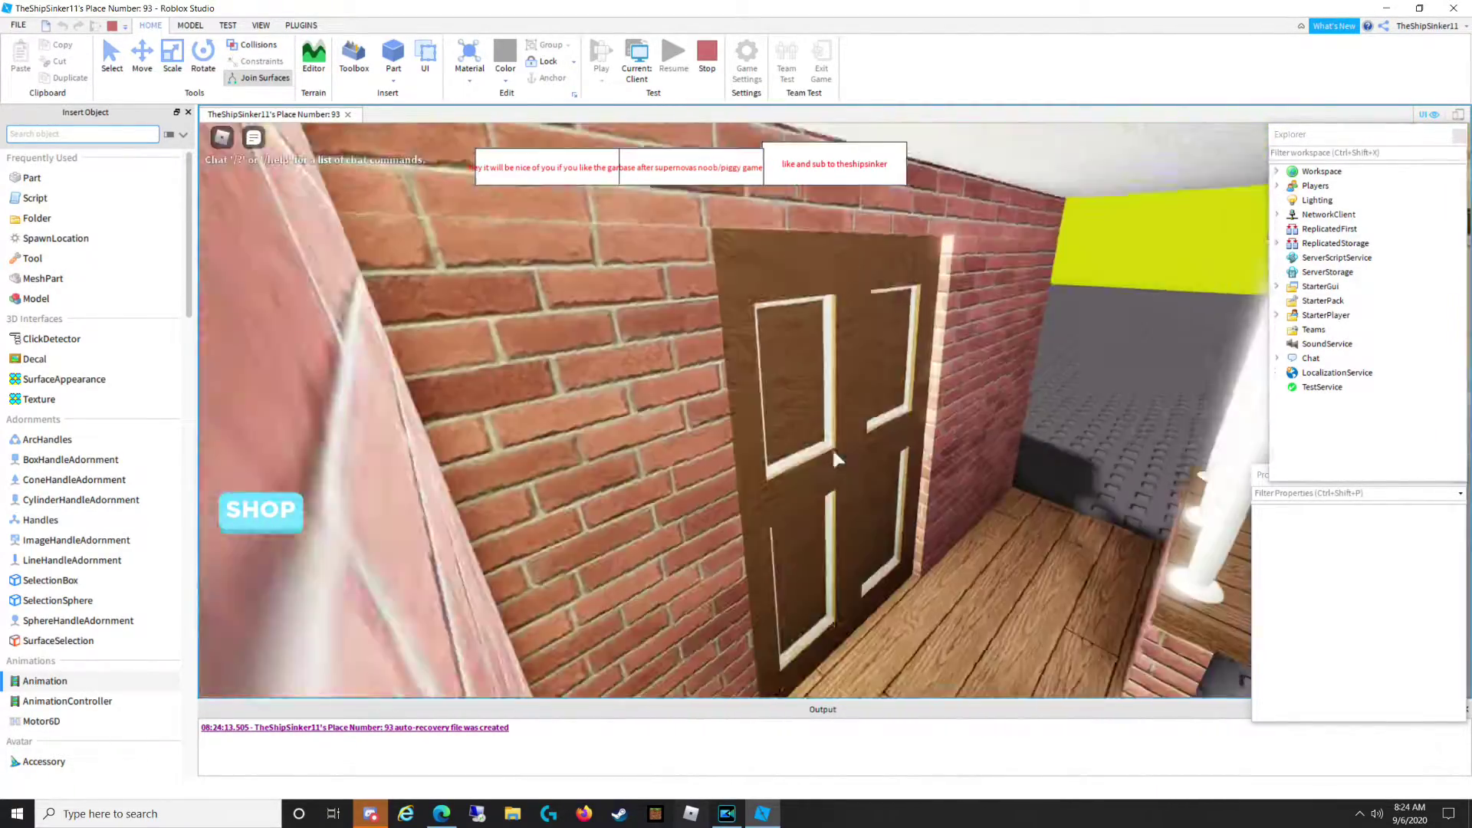
pyautogui.press('w')
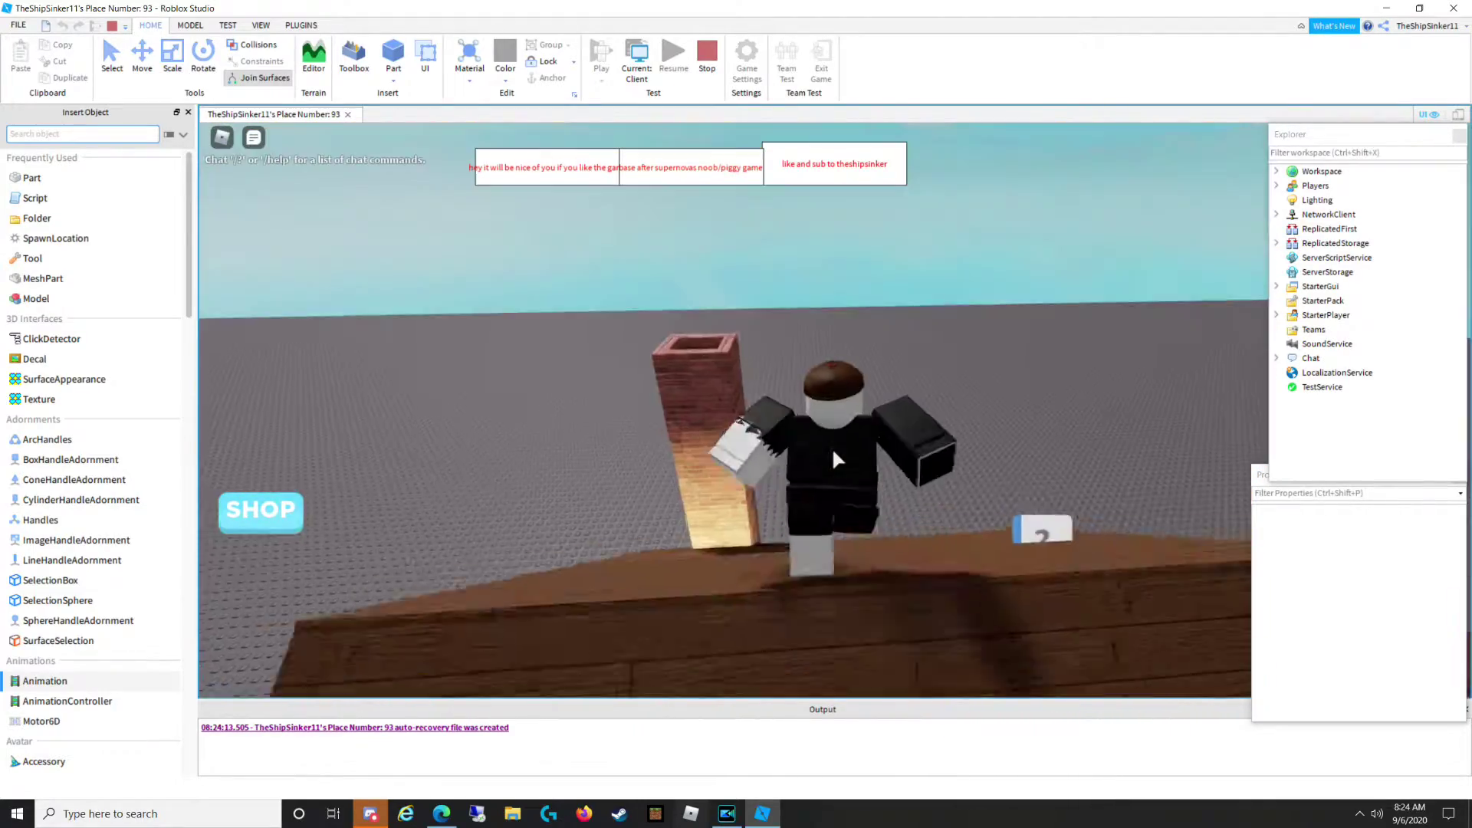
pyautogui.press('w')
pyautogui.moveTo(833, 452); pyautogui.dragTo(833, 452, button='right')
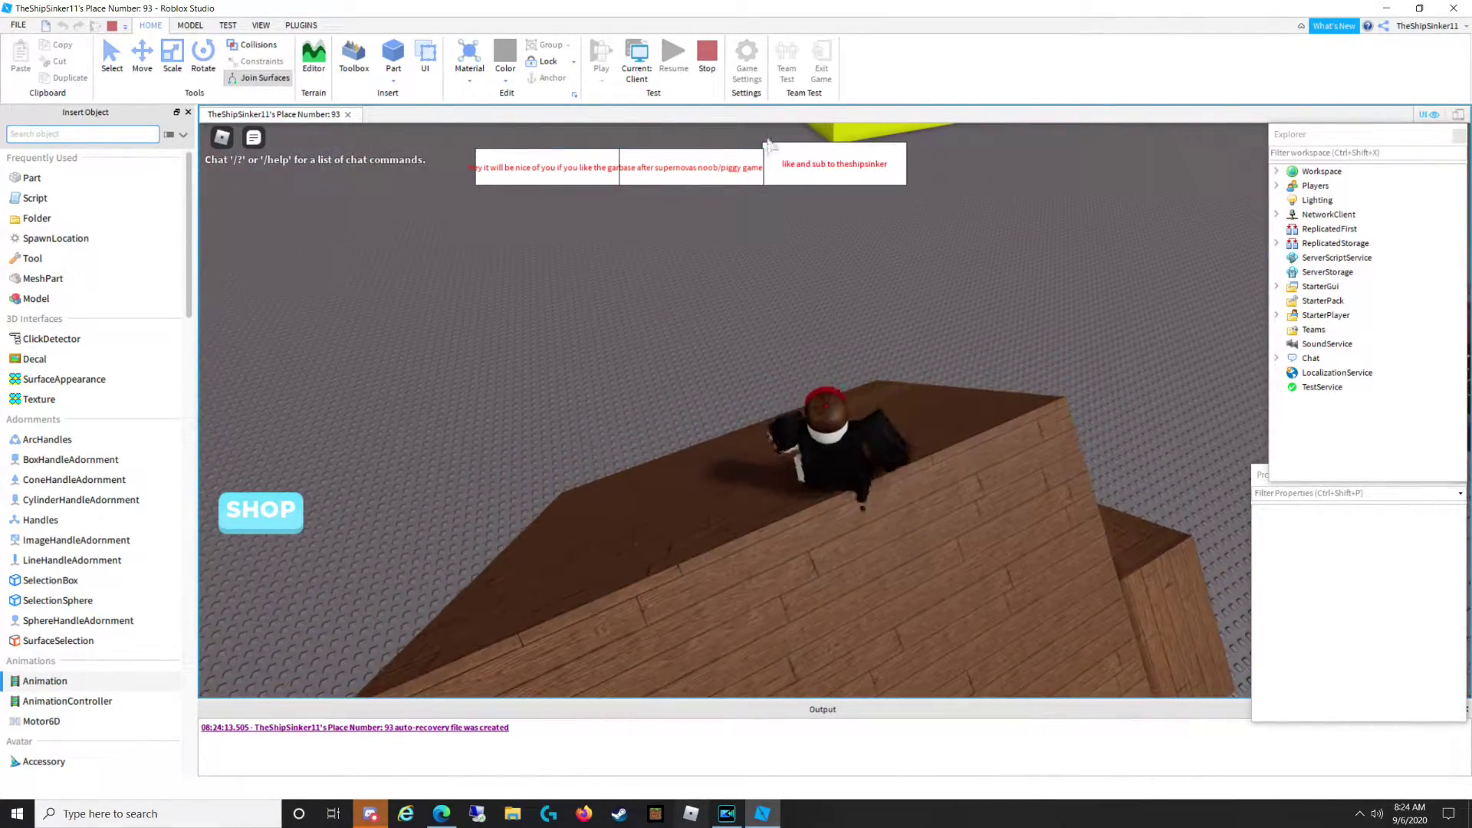
pyautogui.hotkey('shift', 'F5')
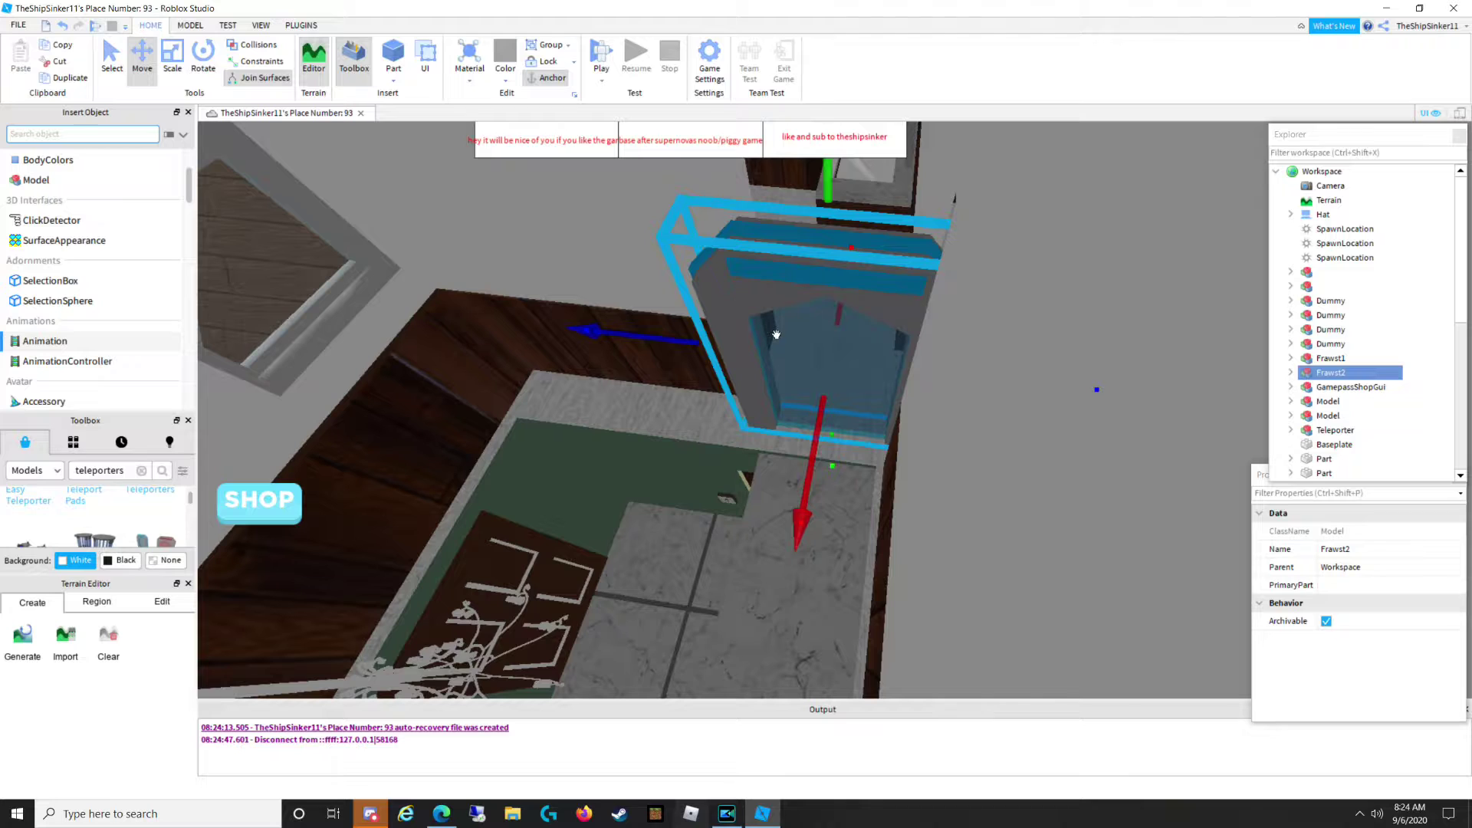
# Delete both door teleporters, Frawst1 and Frawst2, from the workspace.
pyautogui.click(1328, 359)
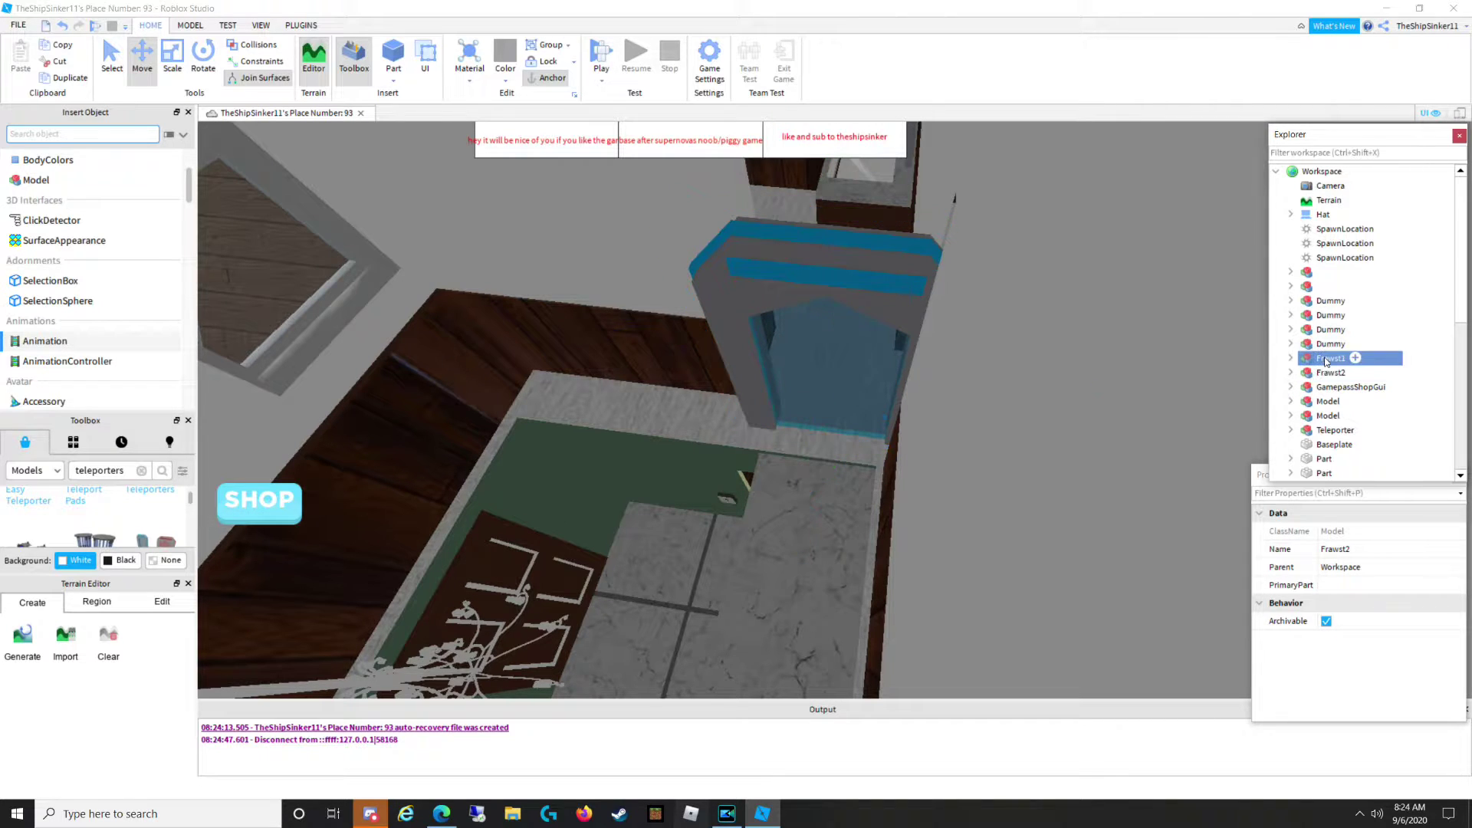
pyautogui.press('Delete')
pyautogui.click(1329, 356)
pyautogui.press('Delete')
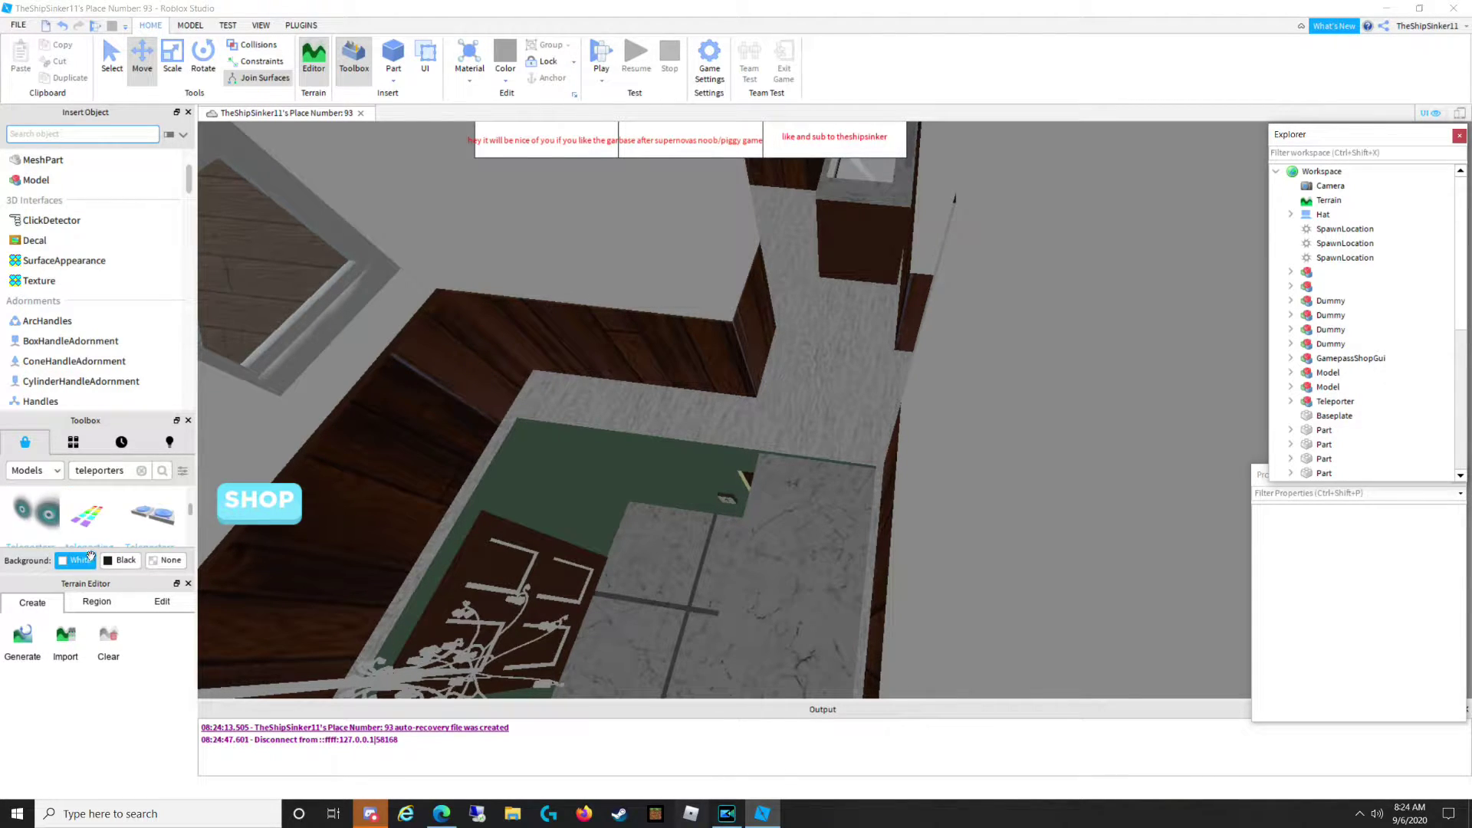
# Insert the Teleporters model with two swirling blue portals at the house, and move portal part 0 away from the other portal.
pyautogui.click(24, 509)
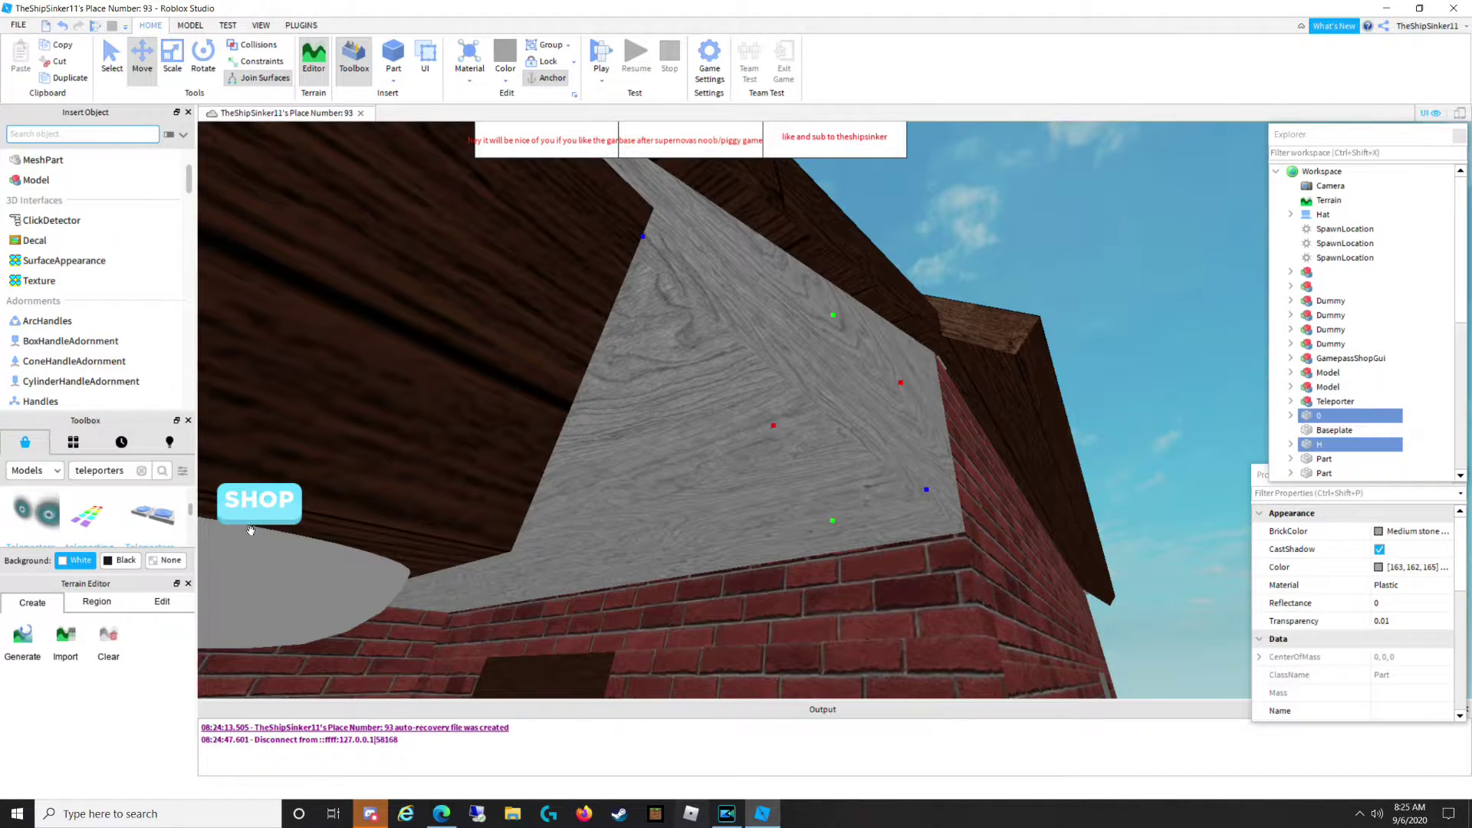
pyautogui.moveTo(612, 464); pyautogui.dragTo(612, 464, button='right')
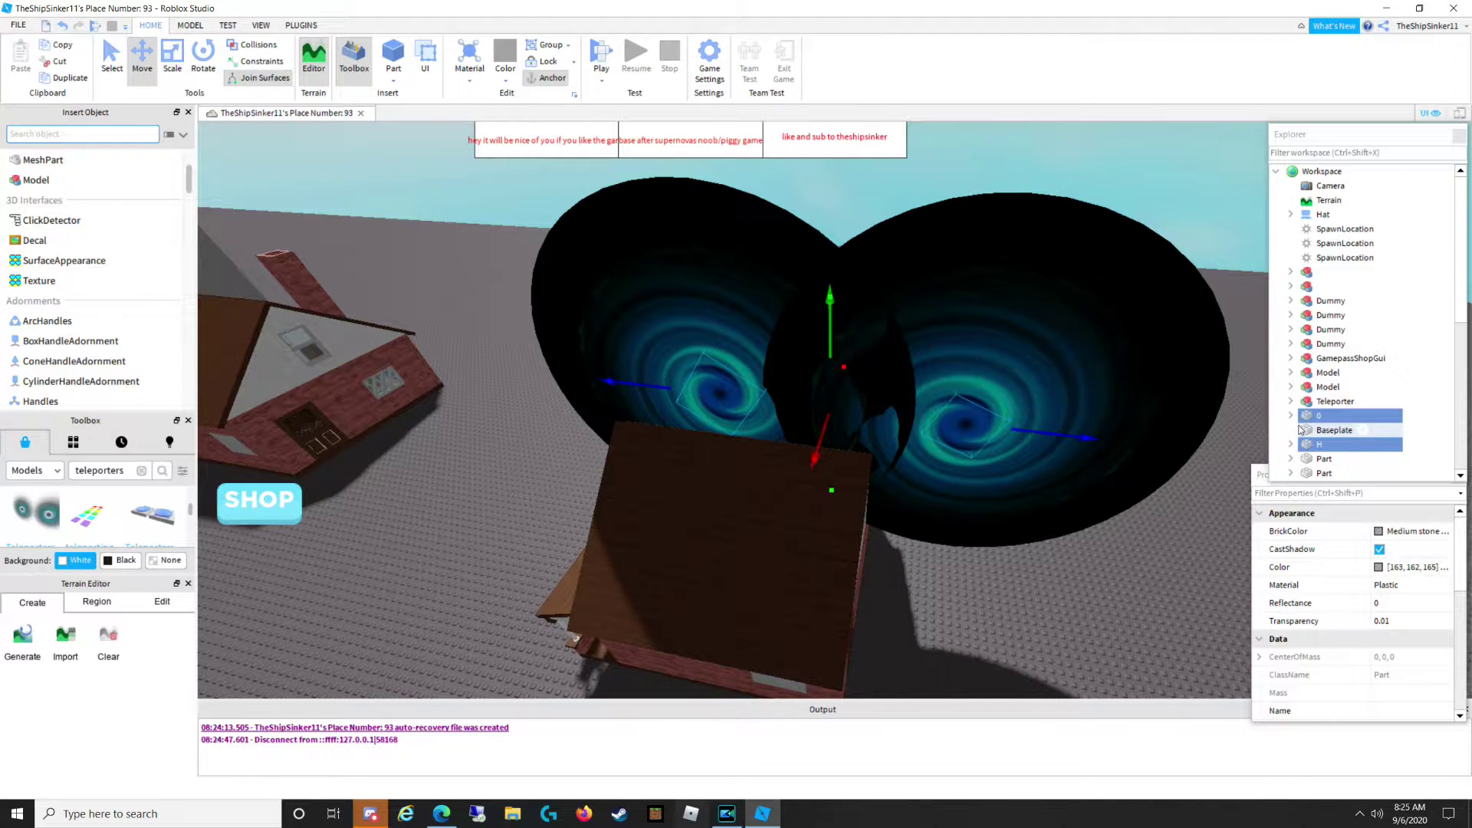
pyautogui.click(1335, 401)
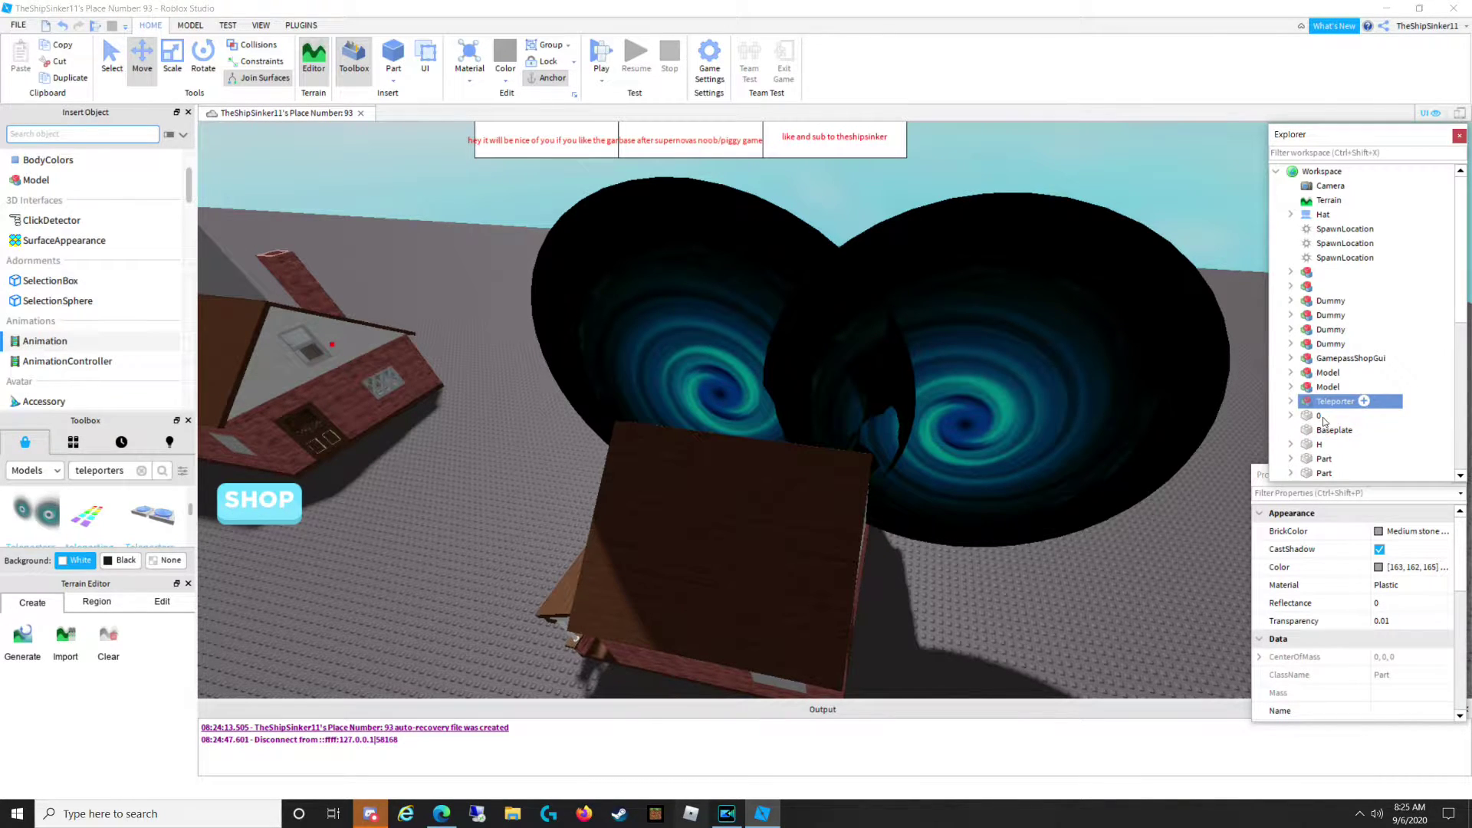
pyautogui.click(1361, 401)
pyautogui.click(960, 325)
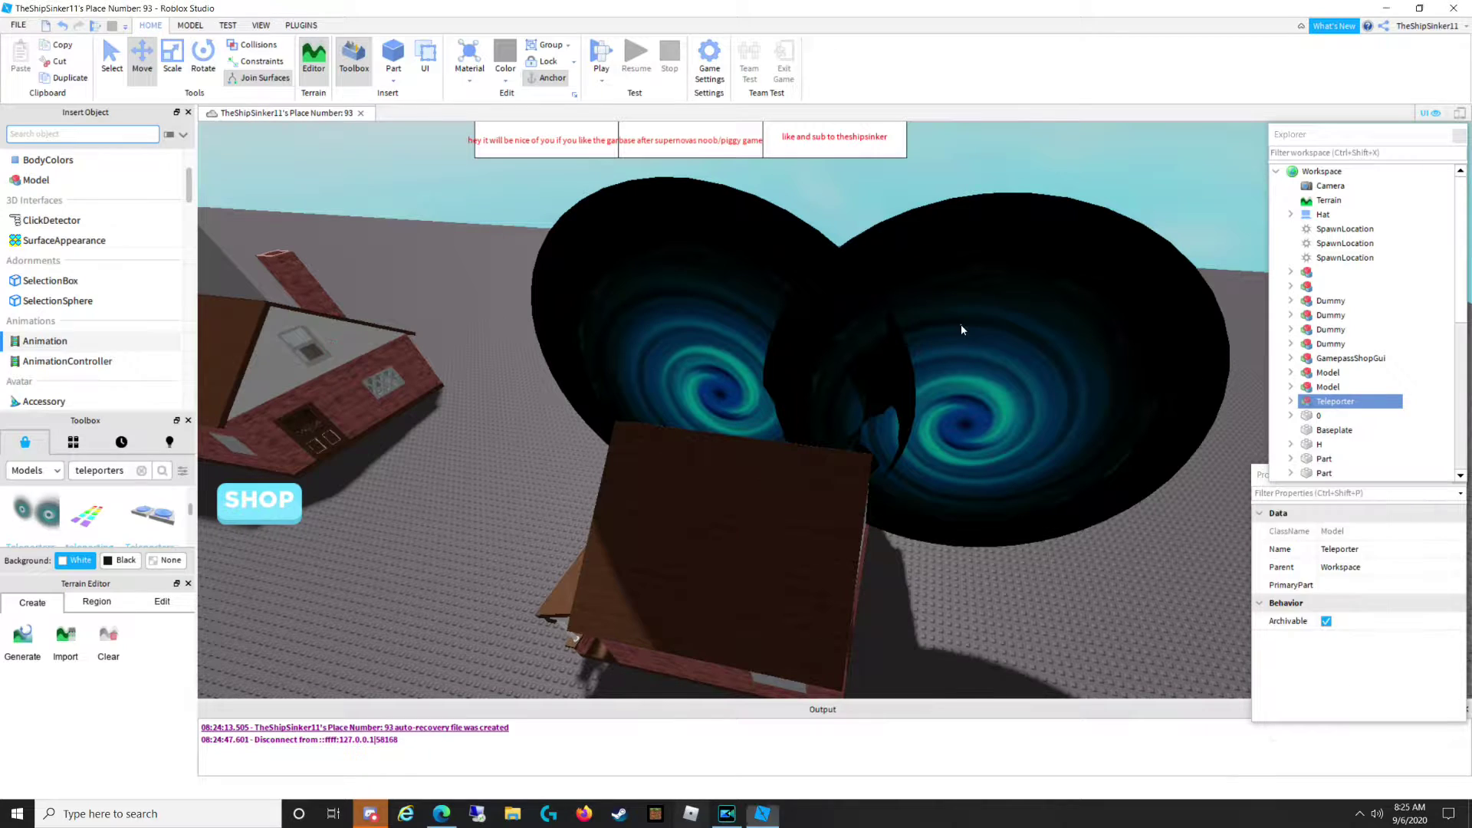
pyautogui.click(1318, 416)
pyautogui.moveTo(614, 384); pyautogui.dragTo(439, 365)
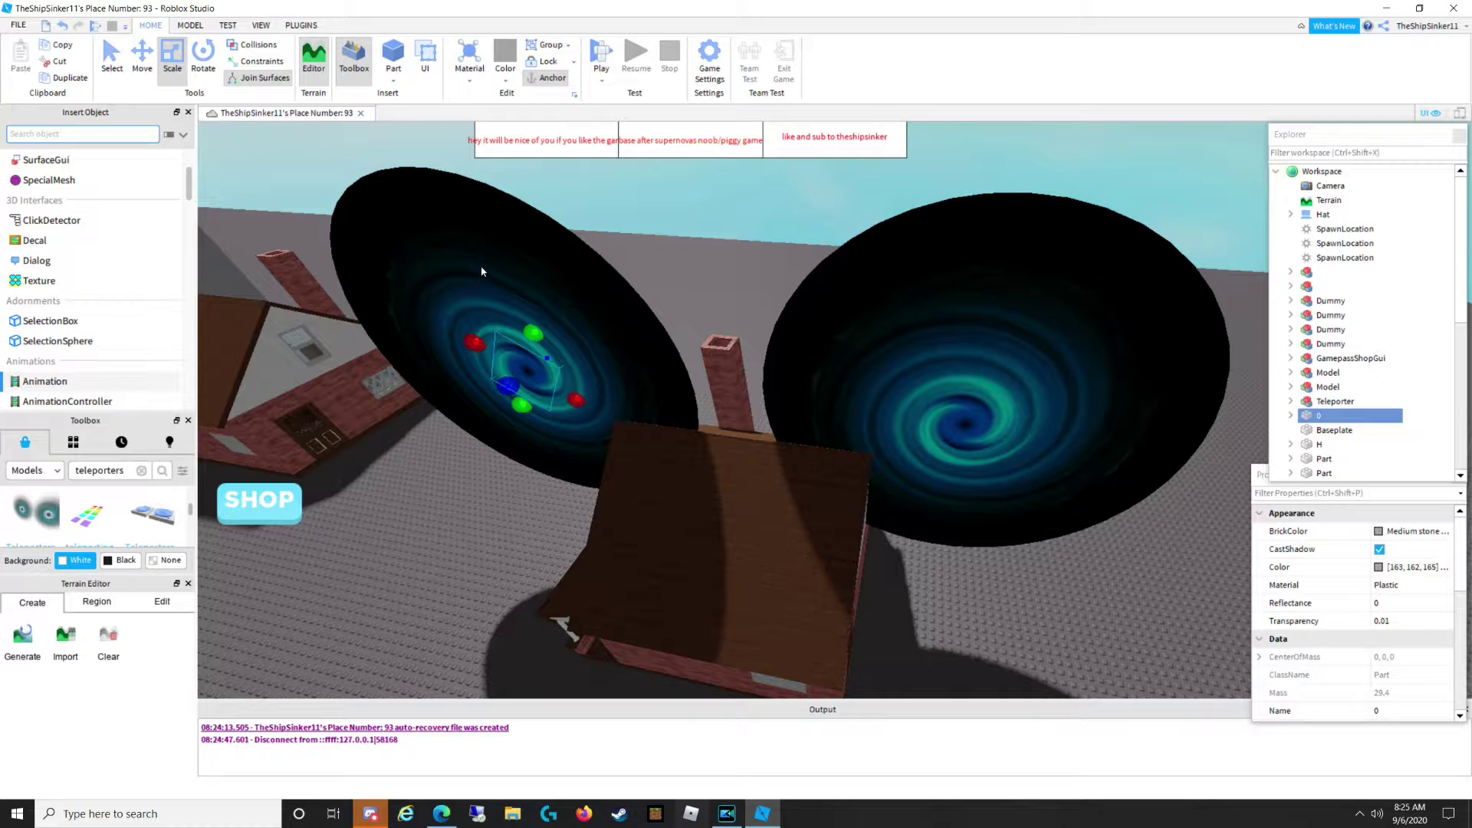
# Scale down portal part 0 and delete both swirling portals.
pyautogui.moveTo(541, 332); pyautogui.dragTo(527, 392)
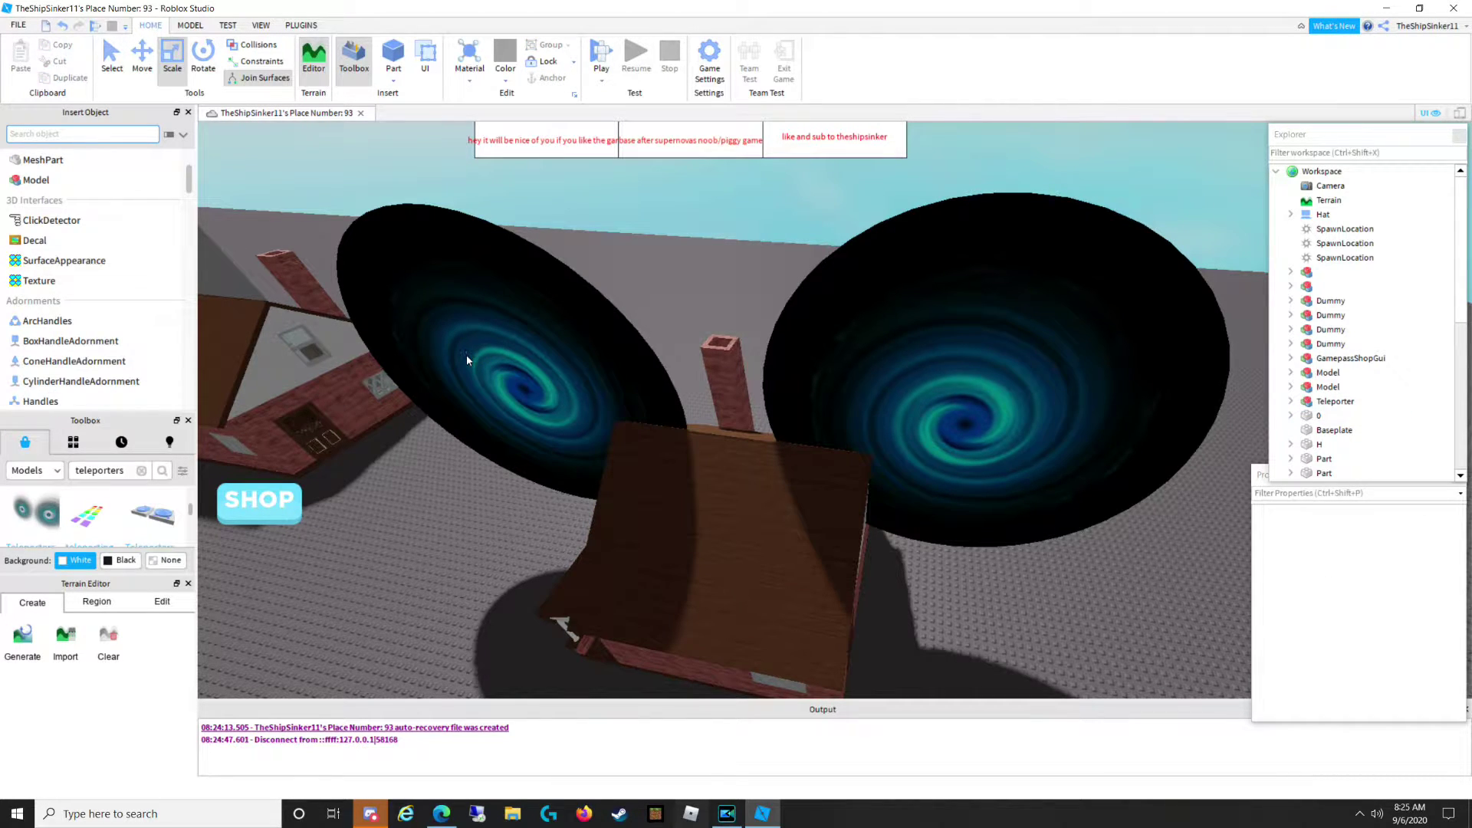
pyautogui.moveTo(486, 371); pyautogui.dragTo(509, 396)
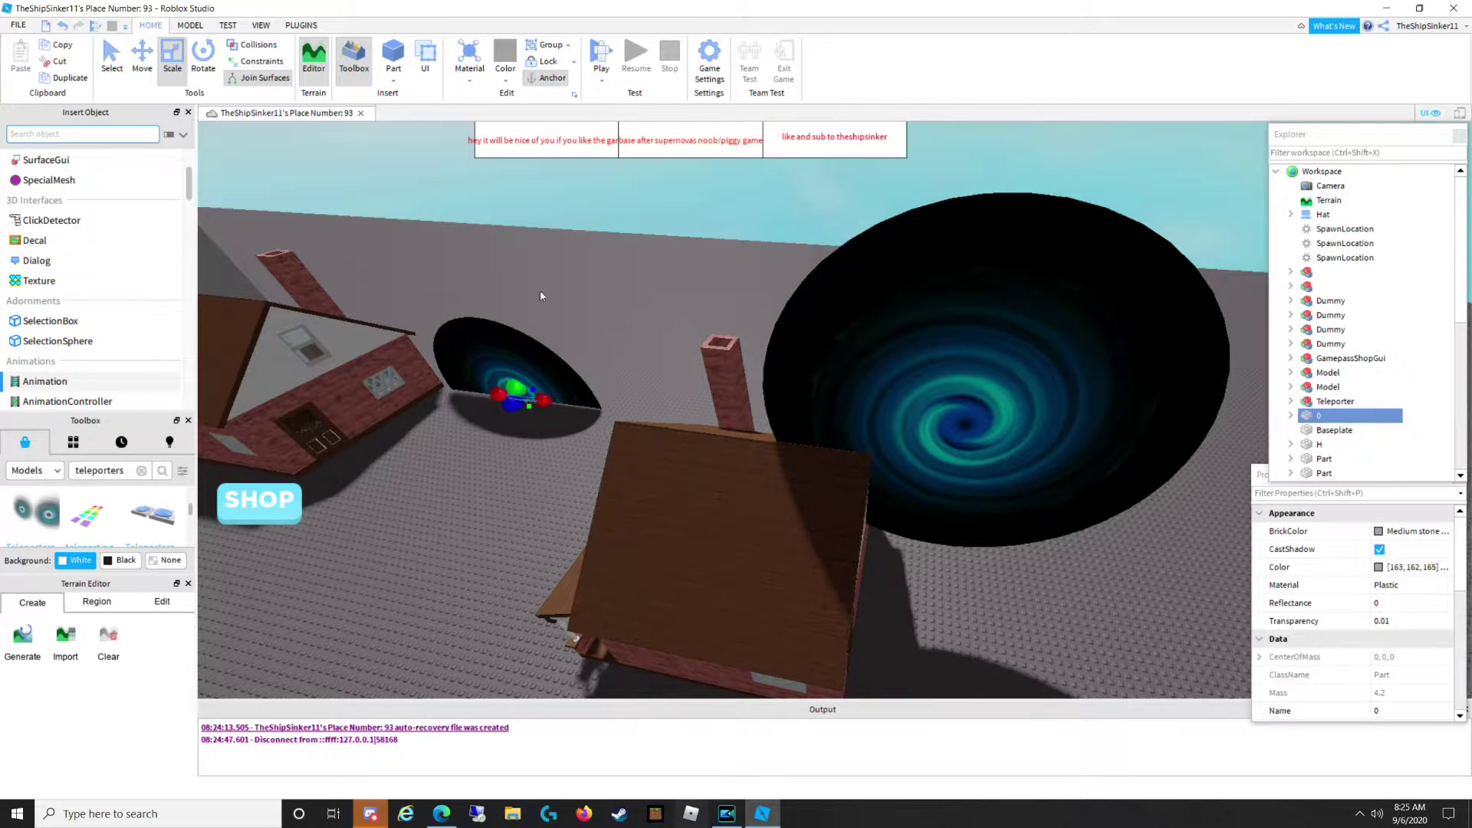
pyautogui.press('Delete')
pyautogui.click(998, 411)
pyautogui.press('Delete')
# Select the yellow noob inside the house and expand its model in the hierarchy down to the contents of its Head.
pyautogui.moveTo(930, 411); pyautogui.dragTo(920, 414, button='right')
pyautogui.press('w')
pyautogui.press('w')
pyautogui.scroll(6, 927, 408)
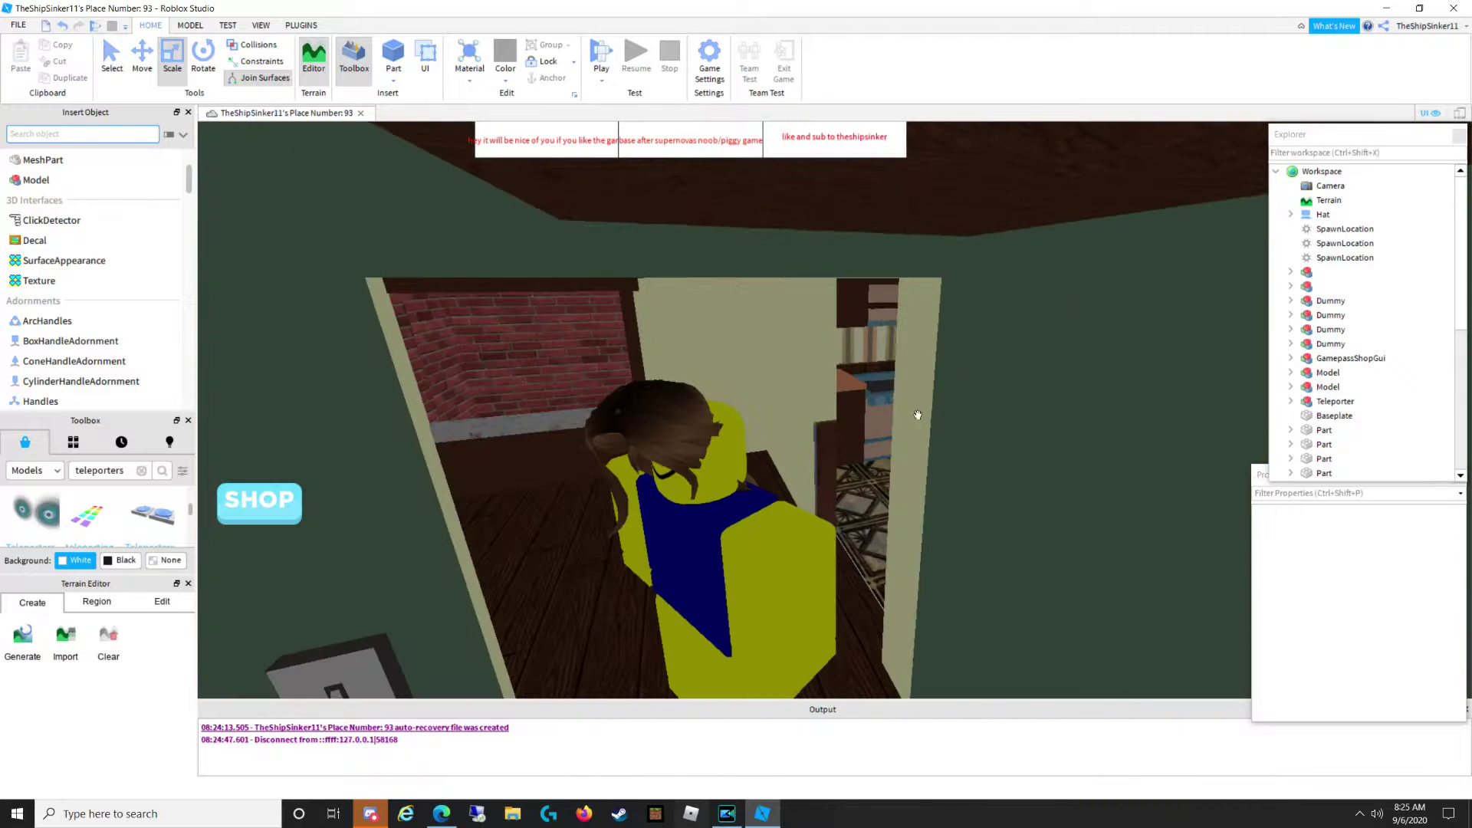
pyautogui.click(750, 504)
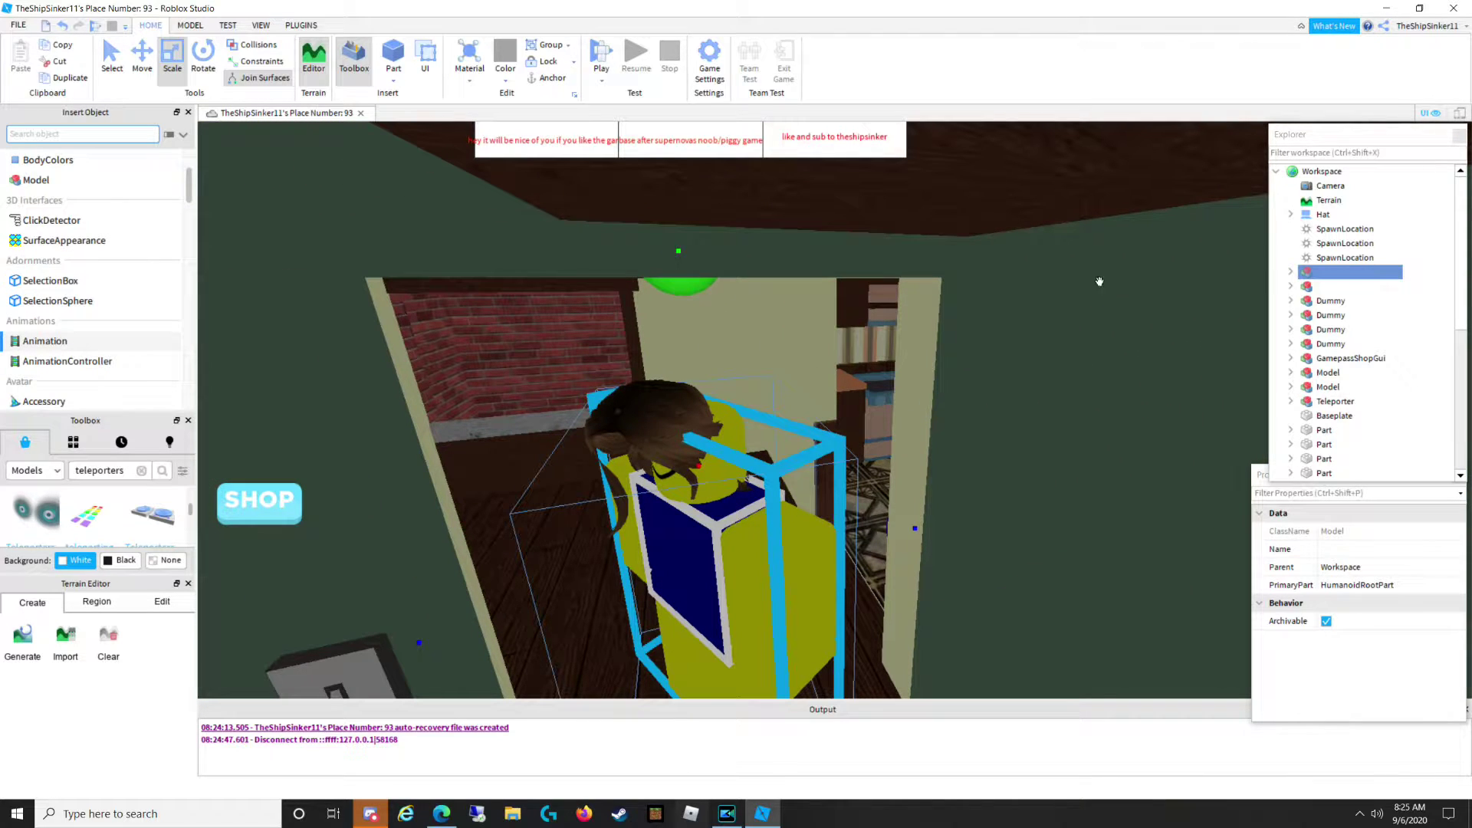
pyautogui.click(1291, 271)
pyautogui.scroll(-5, 1322, 414)
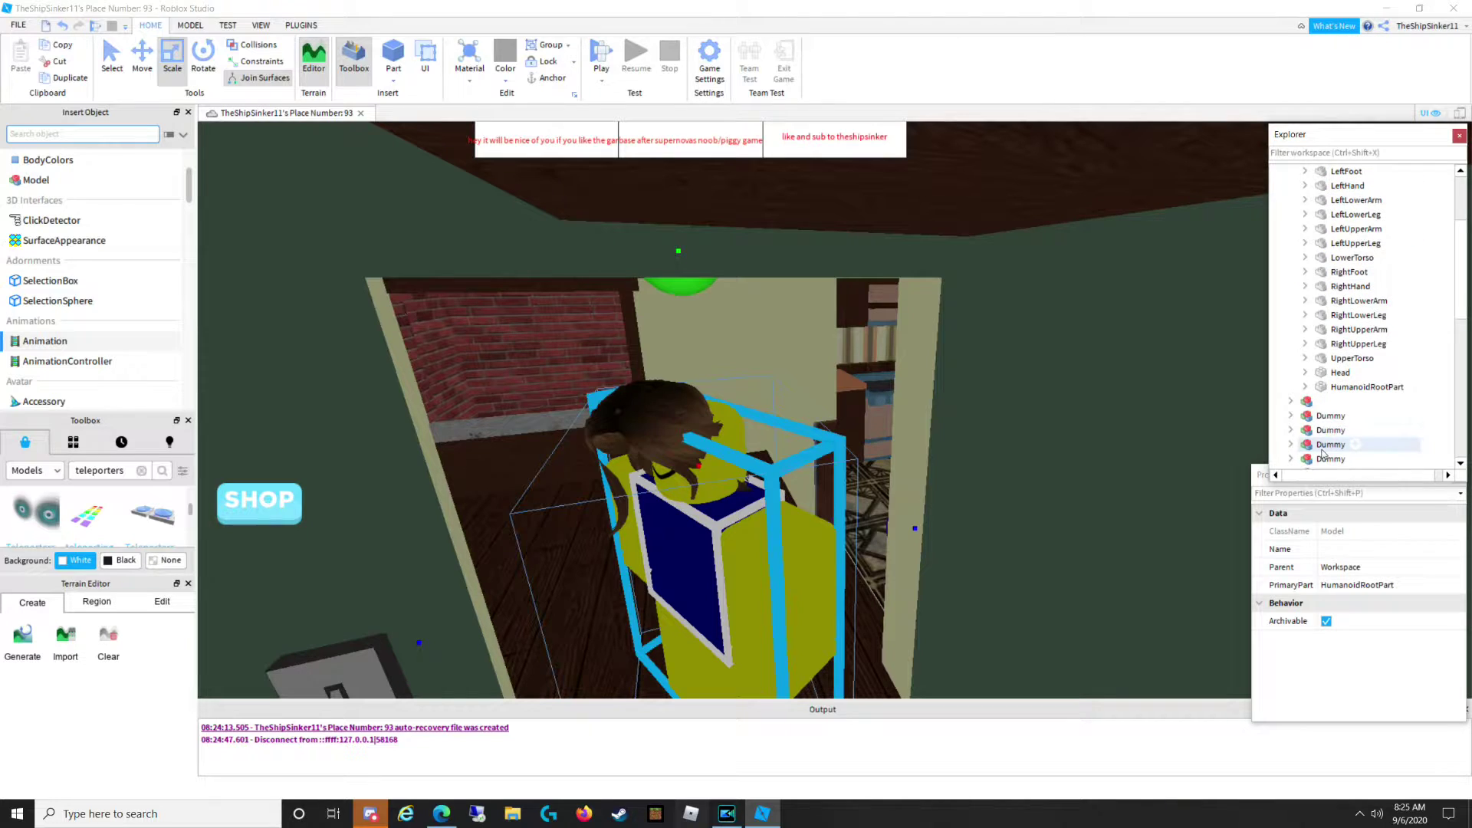
pyautogui.click(1304, 373)
pyautogui.scroll(-2, 1334, 406)
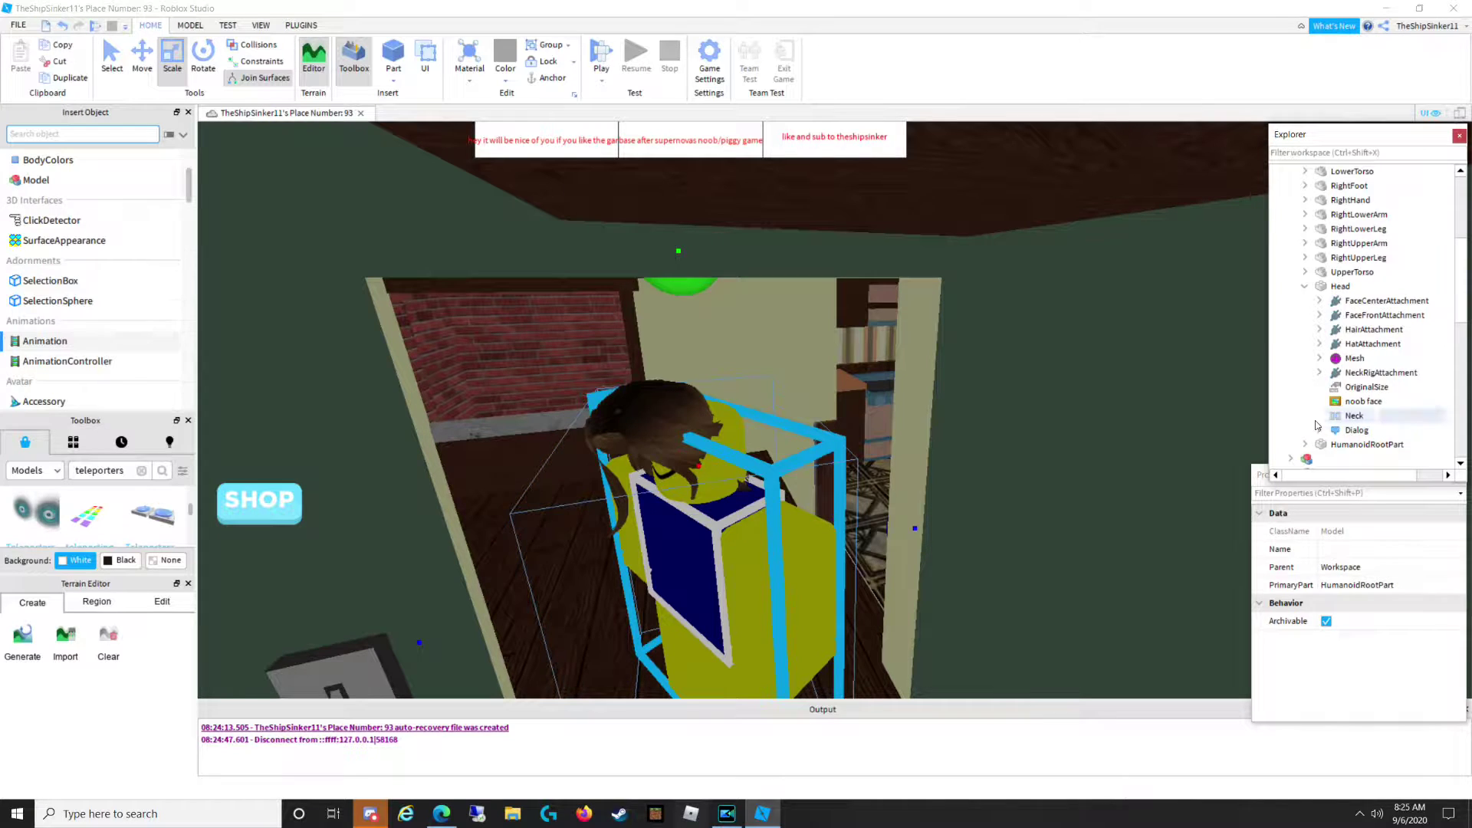
# Set the InitialPrompt of the Dialog in the noob's head to "hello noob is out side".
pyautogui.click(1316, 417)
pyautogui.click(1318, 430)
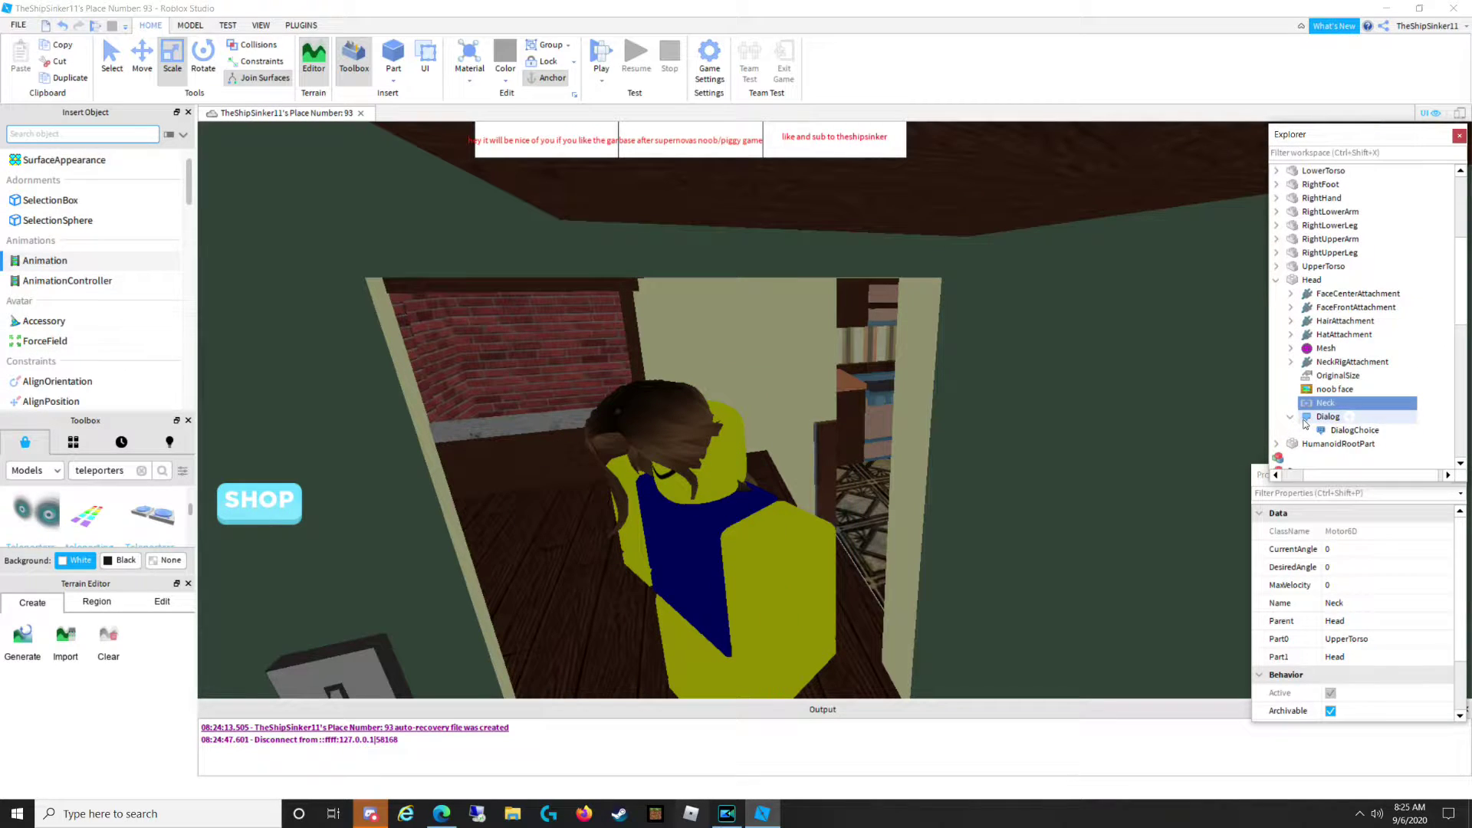
pyautogui.click(1327, 416)
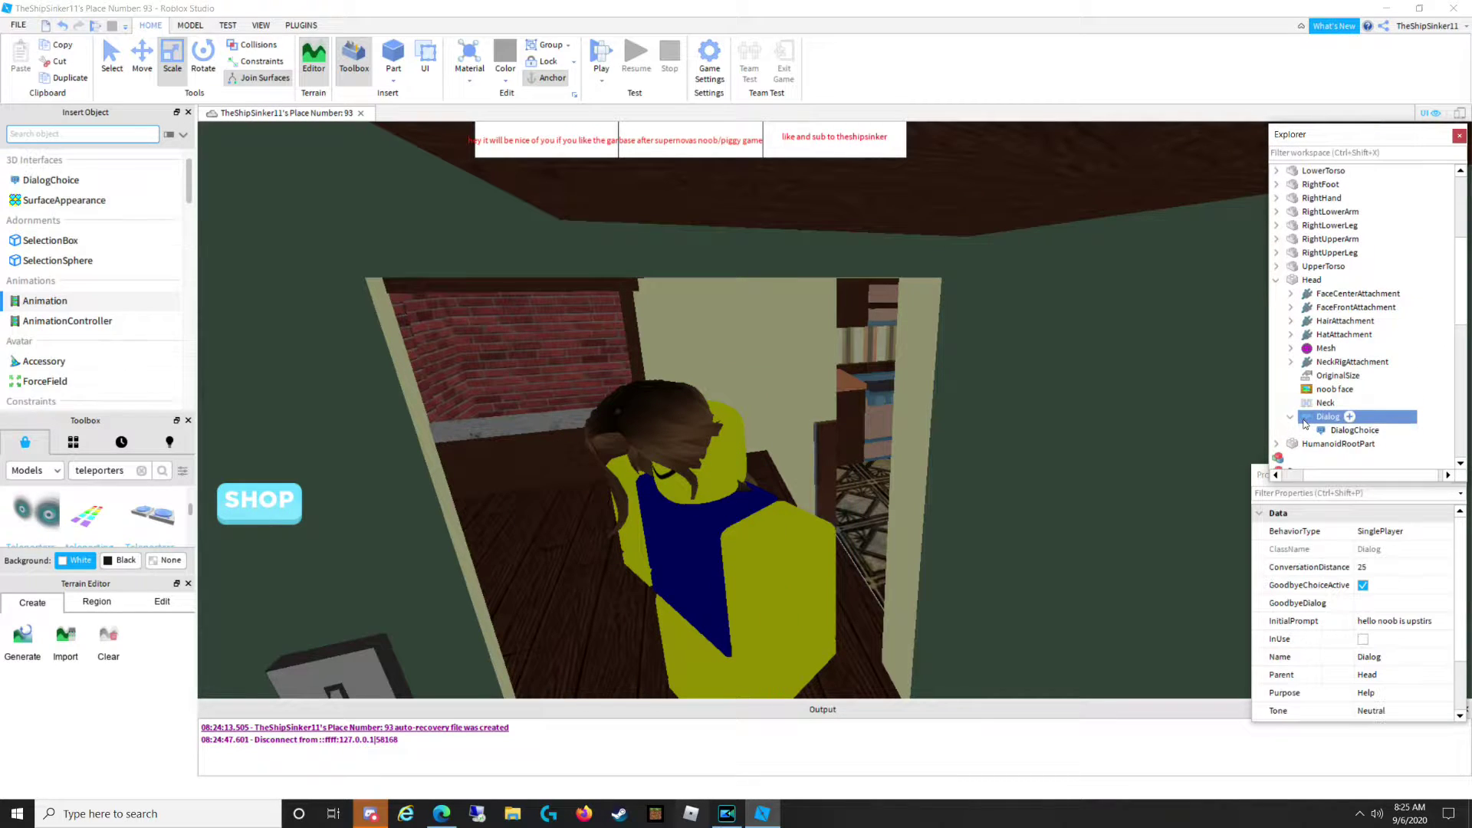
pyautogui.click(1447, 606)
pyautogui.click(1439, 621)
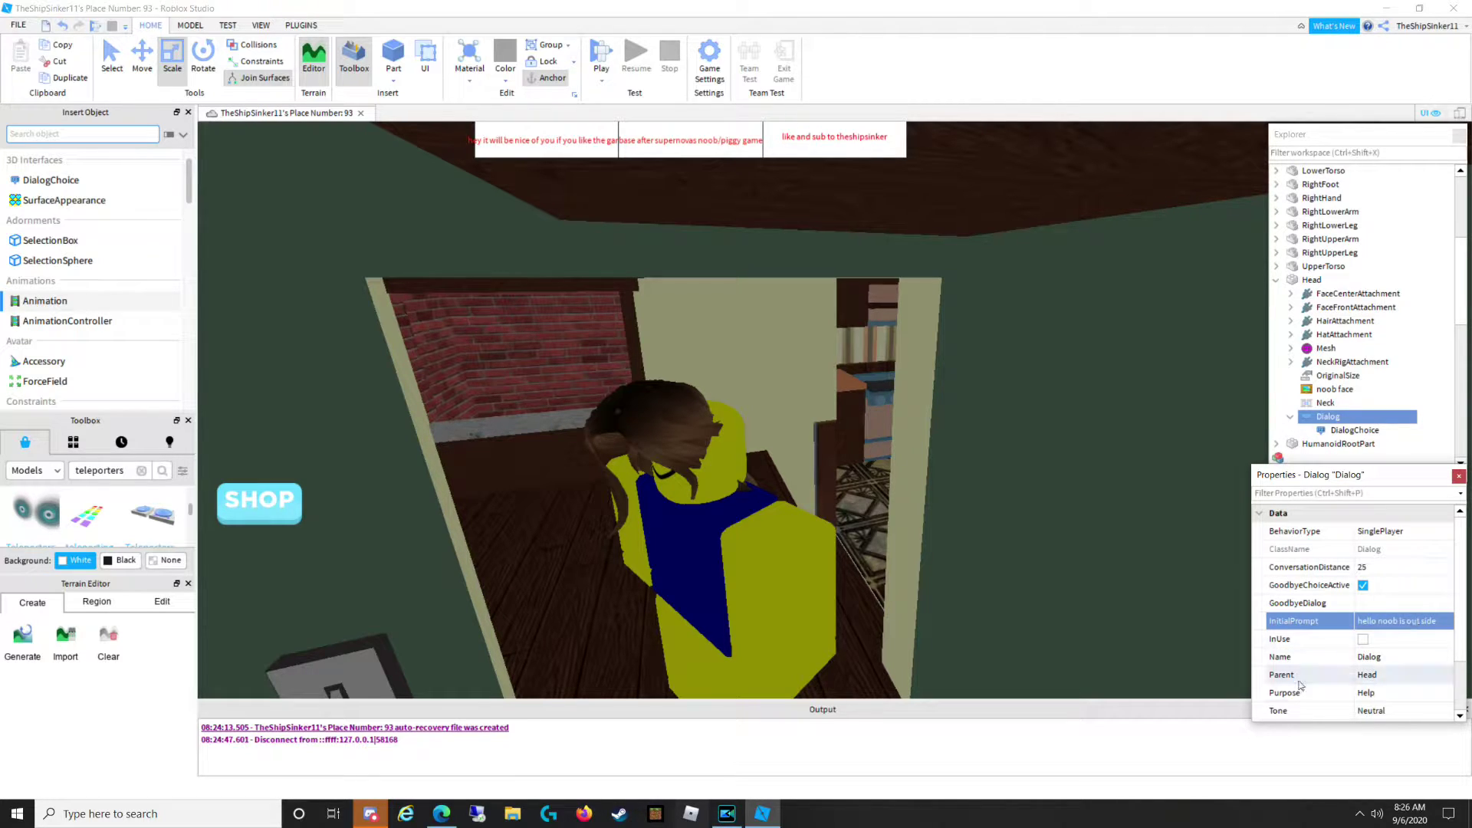
# Move the noob model from inside the house out onto the front porch beside the door.
pyautogui.rightClick(748, 728)
pyautogui.moveTo(738, 522); pyautogui.dragTo(783, 518, button='right')
pyautogui.scroll(-3, 741, 522)
pyautogui.scroll(3, 762, 522)
pyautogui.scroll(-3, 759, 522)
pyautogui.moveTo(634, 460); pyautogui.dragTo(664, 625)
pyautogui.moveTo(661, 625); pyautogui.dragTo(664, 626, button='right')
pyautogui.moveTo(663, 625); pyautogui.dragTo(660, 624)
pyautogui.moveTo(663, 626); pyautogui.dragTo(660, 624, button='right')
pyautogui.moveTo(660, 624); pyautogui.dragTo(739, 618)
pyautogui.moveTo(737, 618); pyautogui.dragTo(739, 618, button='right')
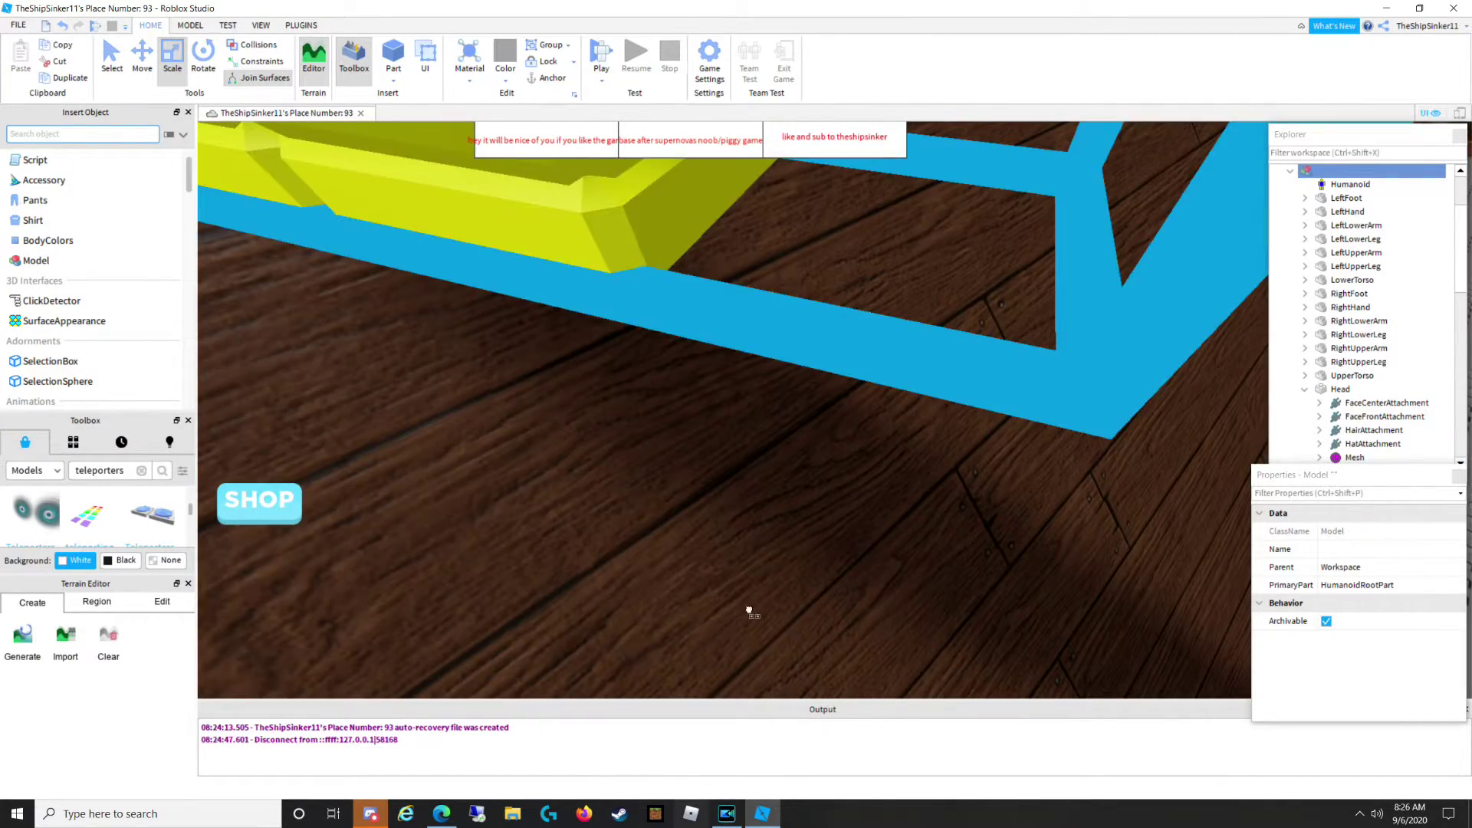
pyautogui.moveTo(739, 618); pyautogui.dragTo(756, 605)
pyautogui.moveTo(755, 605); pyautogui.dragTo(756, 605, button='right')
pyautogui.moveTo(756, 605); pyautogui.dragTo(757, 603)
pyautogui.moveTo(756, 605); pyautogui.dragTo(757, 604, button='right')
pyautogui.moveTo(756, 604); pyautogui.dragTo(828, 551)
pyautogui.moveTo(757, 603); pyautogui.dragTo(757, 603, button='right')
pyautogui.moveTo(828, 552); pyautogui.dragTo(970, 585)
pyautogui.click(843, 531)
pyautogui.moveTo(968, 585); pyautogui.dragTo(969, 584, button='right')
pyautogui.moveTo(970, 584); pyautogui.dragTo(969, 583)
pyautogui.moveTo(969, 585); pyautogui.dragTo(969, 583, button='right')
pyautogui.scroll(-8, 969, 583)
pyautogui.moveTo(969, 583); pyautogui.dragTo(969, 583)
pyautogui.moveTo(969, 583); pyautogui.dragTo(969, 583, button='right')
pyautogui.moveTo(969, 583); pyautogui.dragTo(731, 561)
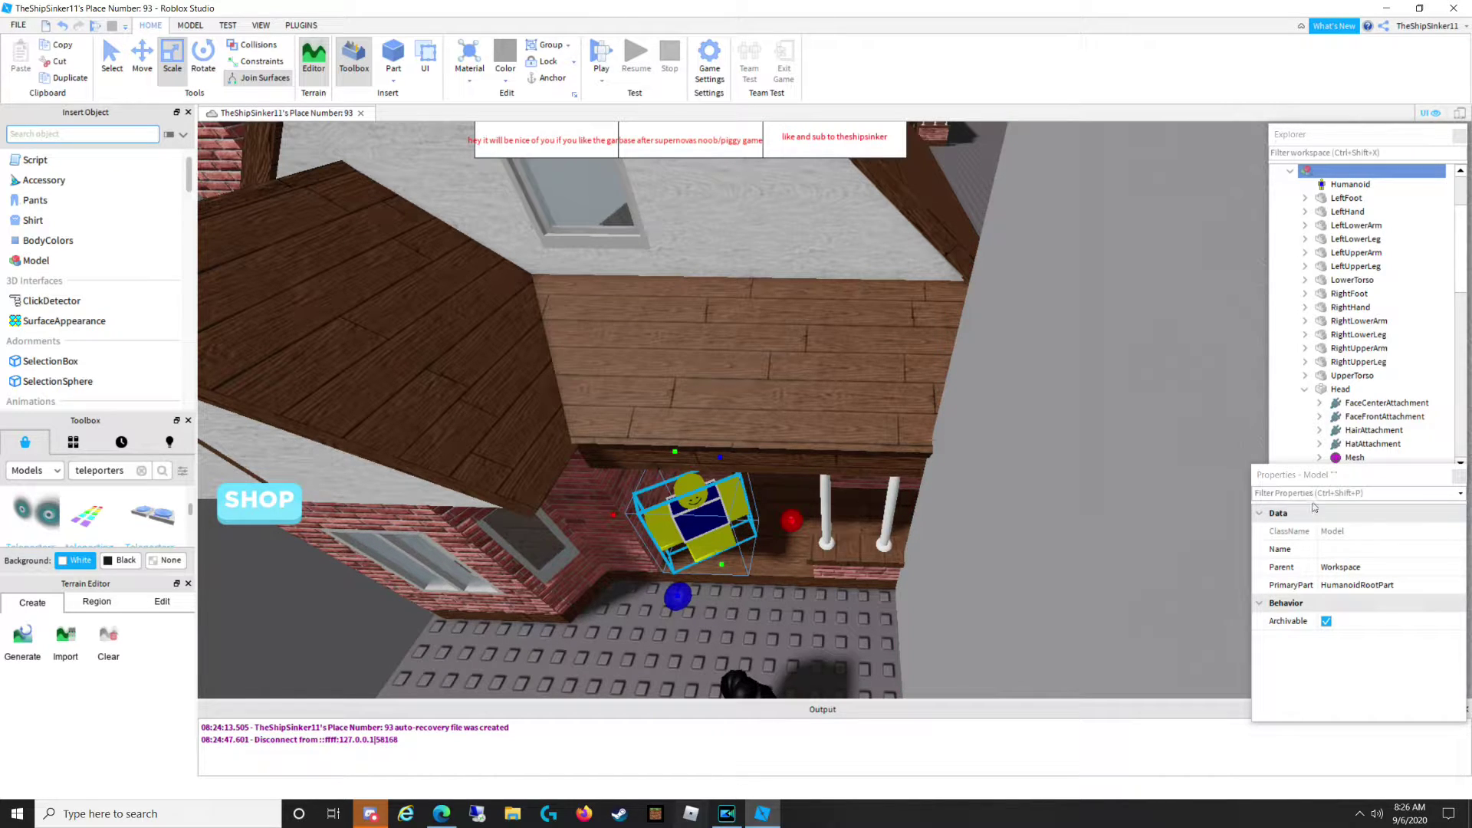
# Set the InitialPrompt of the porch noob's Dialog to "hello noob is in the back yard".
pyautogui.scroll(-2, 1283, 438)
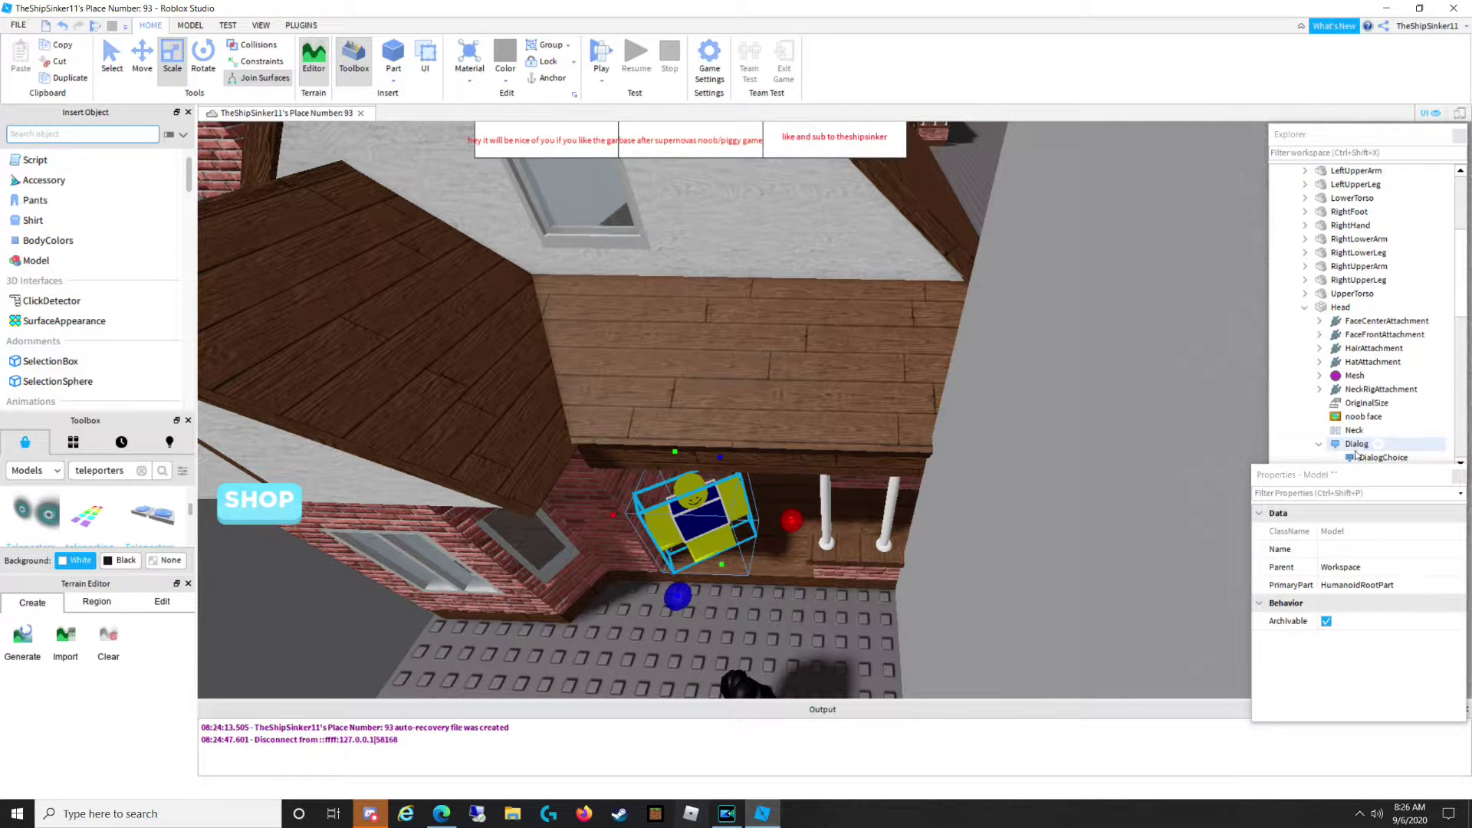
pyautogui.click(1355, 448)
pyautogui.click(1442, 622)
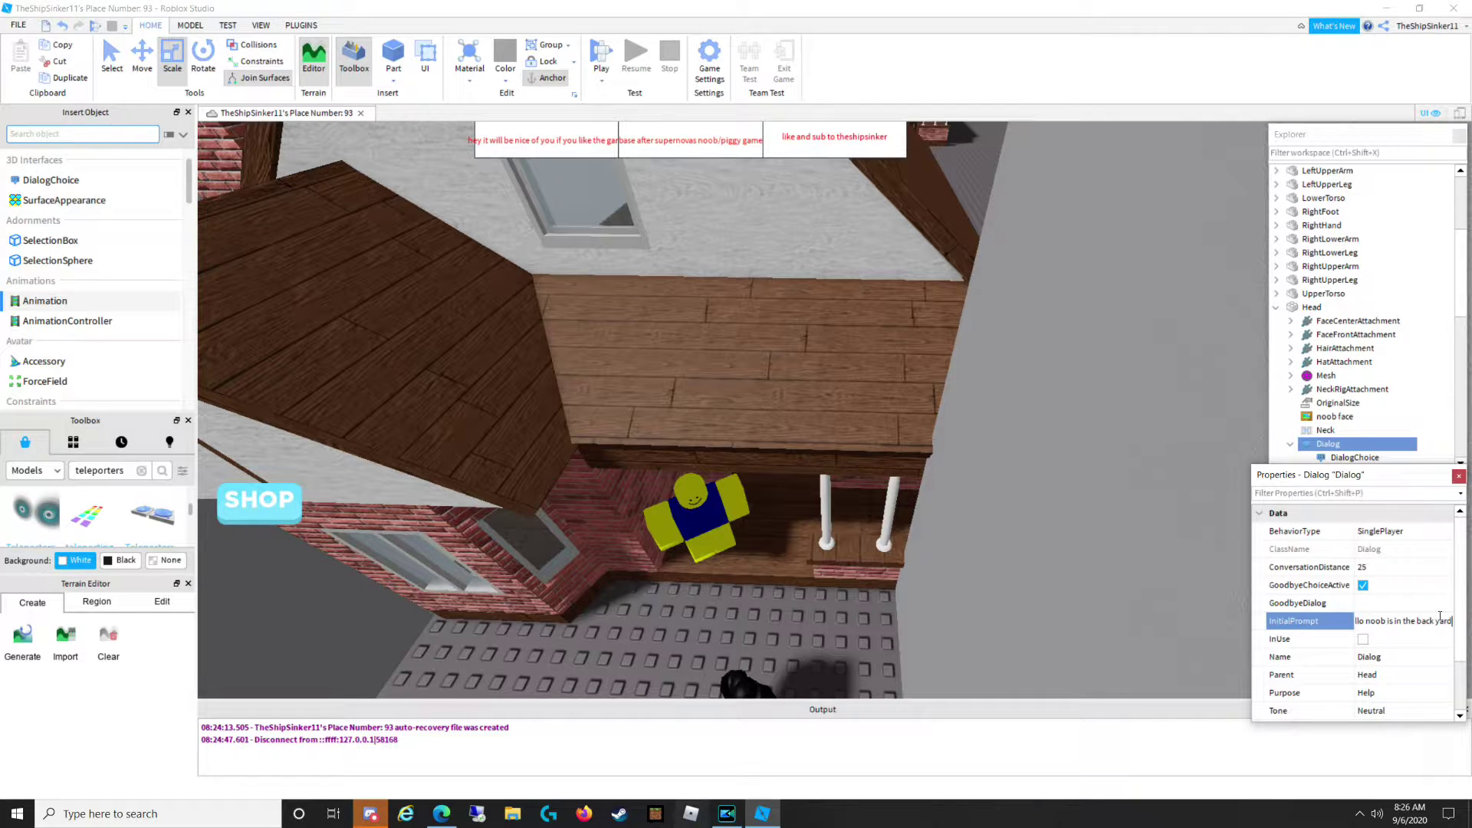
# Start a playtest and walk the character from the yellow room to the noob on the house's front porch.
pyautogui.click(601, 59)
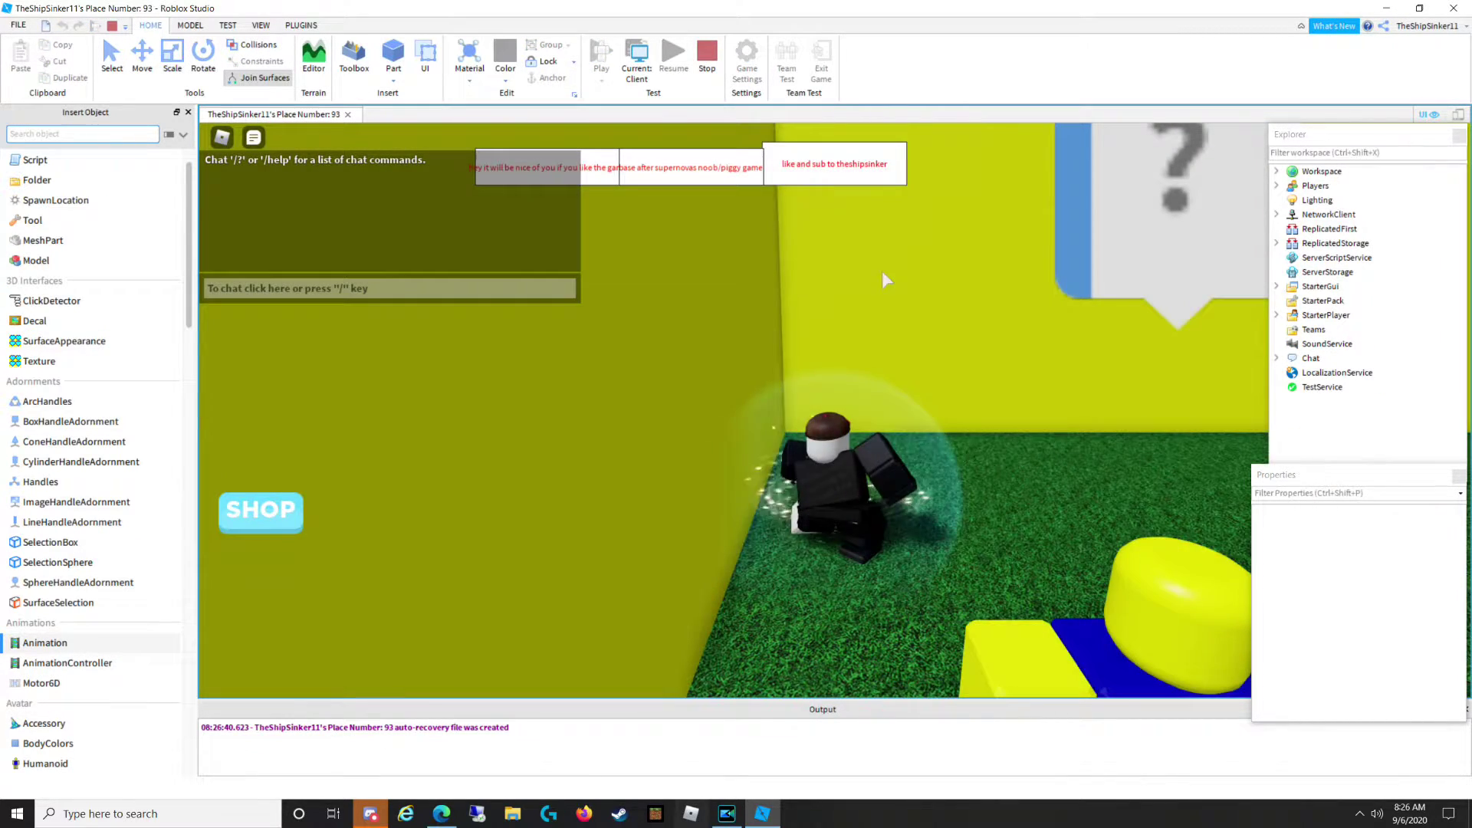
pyautogui.press('w')
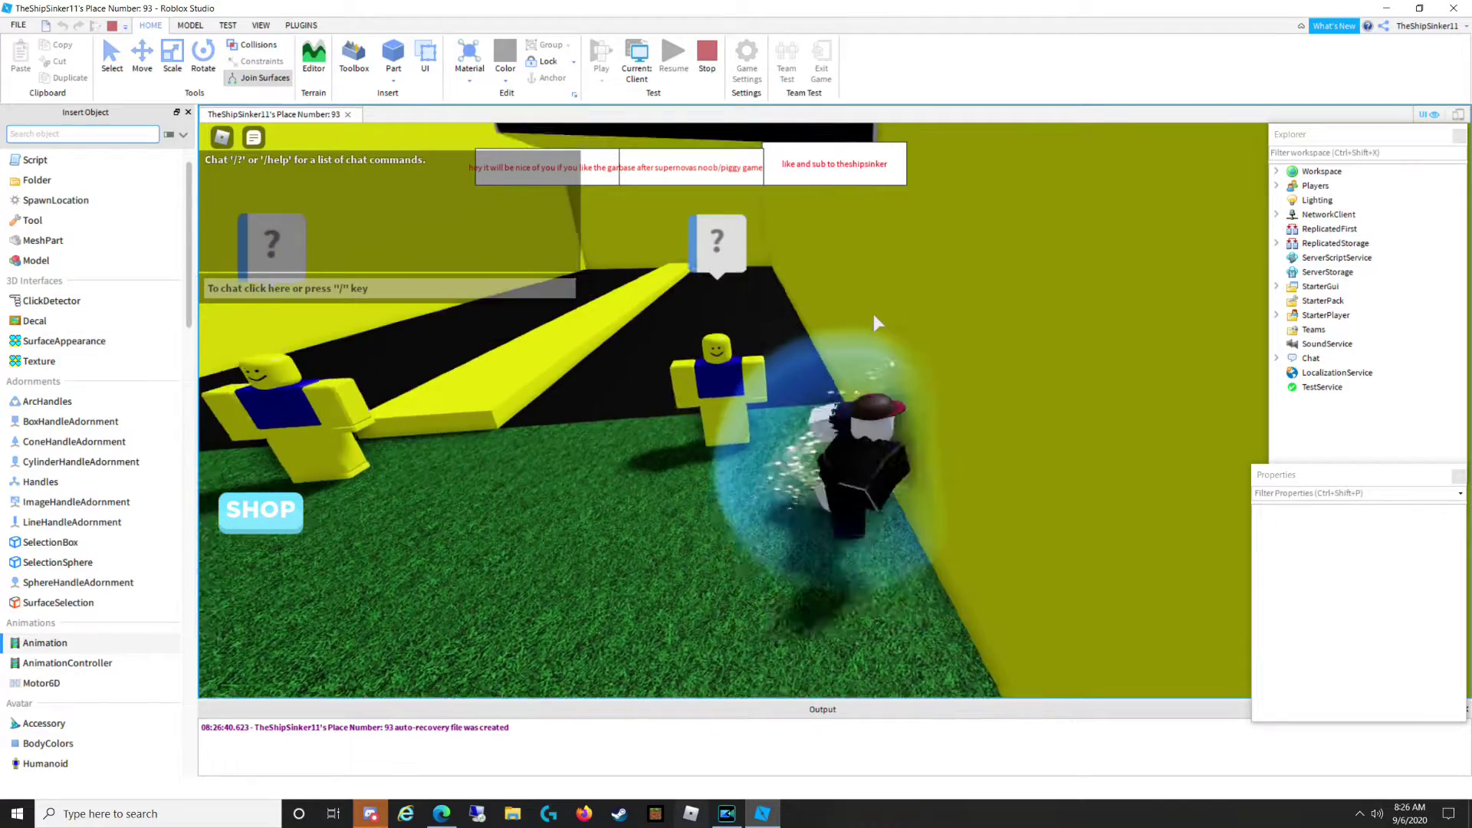
pyautogui.press('w')
pyautogui.moveTo(865, 318); pyautogui.dragTo(848, 318, button='right')
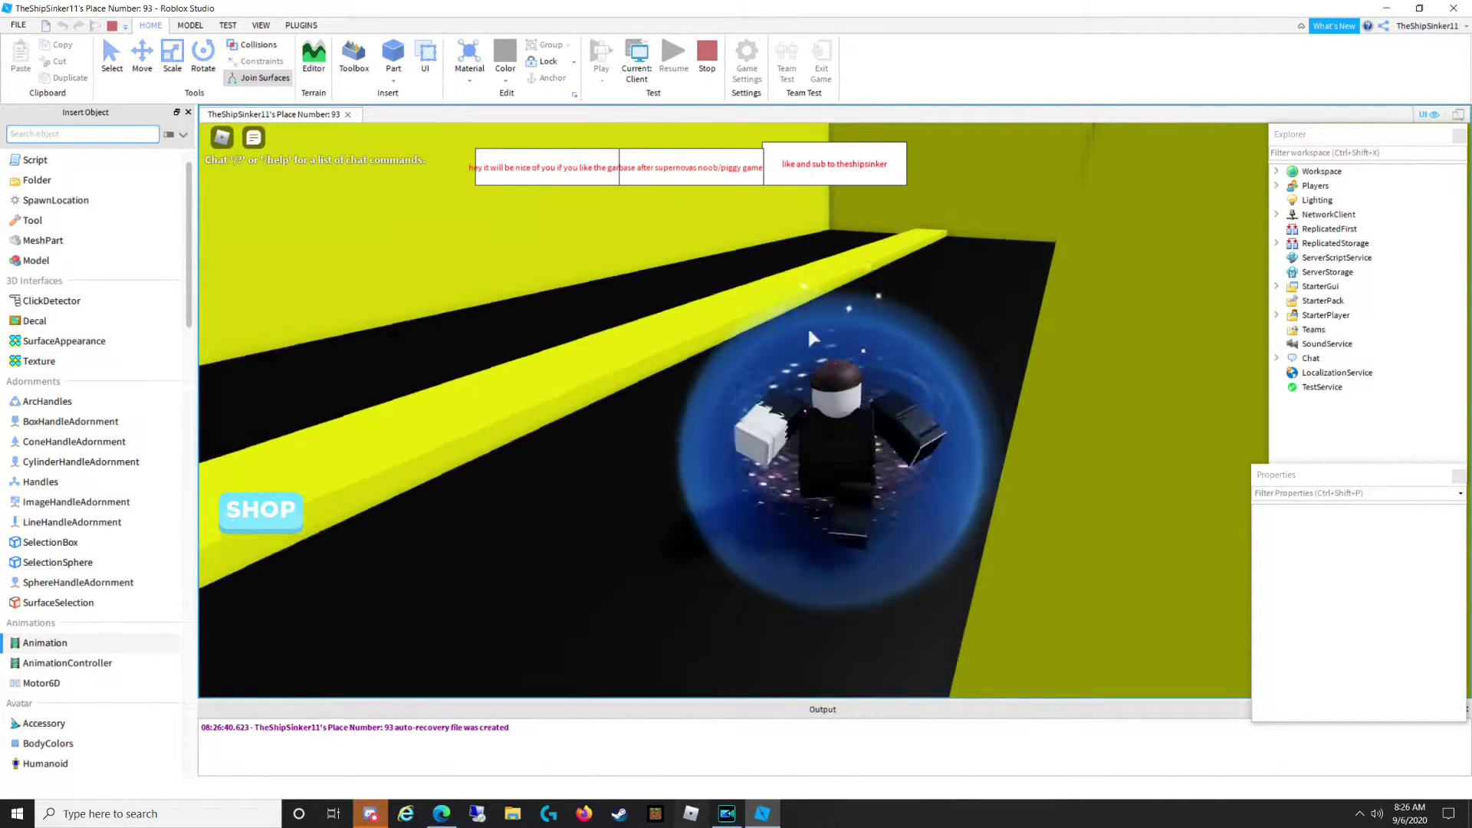
pyautogui.press('w')
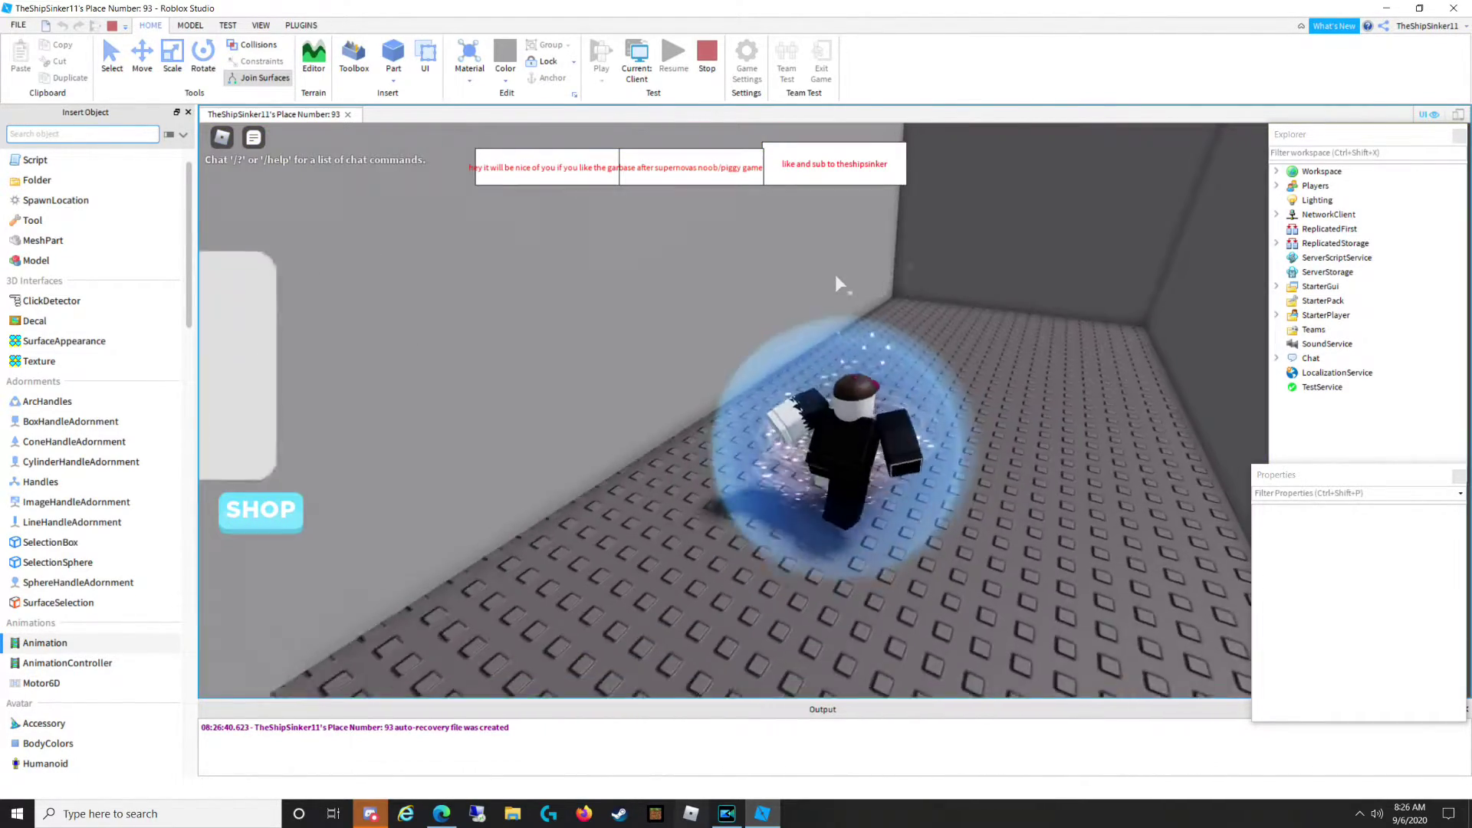
pyautogui.moveTo(769, 339); pyautogui.dragTo(742, 351, button='right')
pyautogui.press('w')
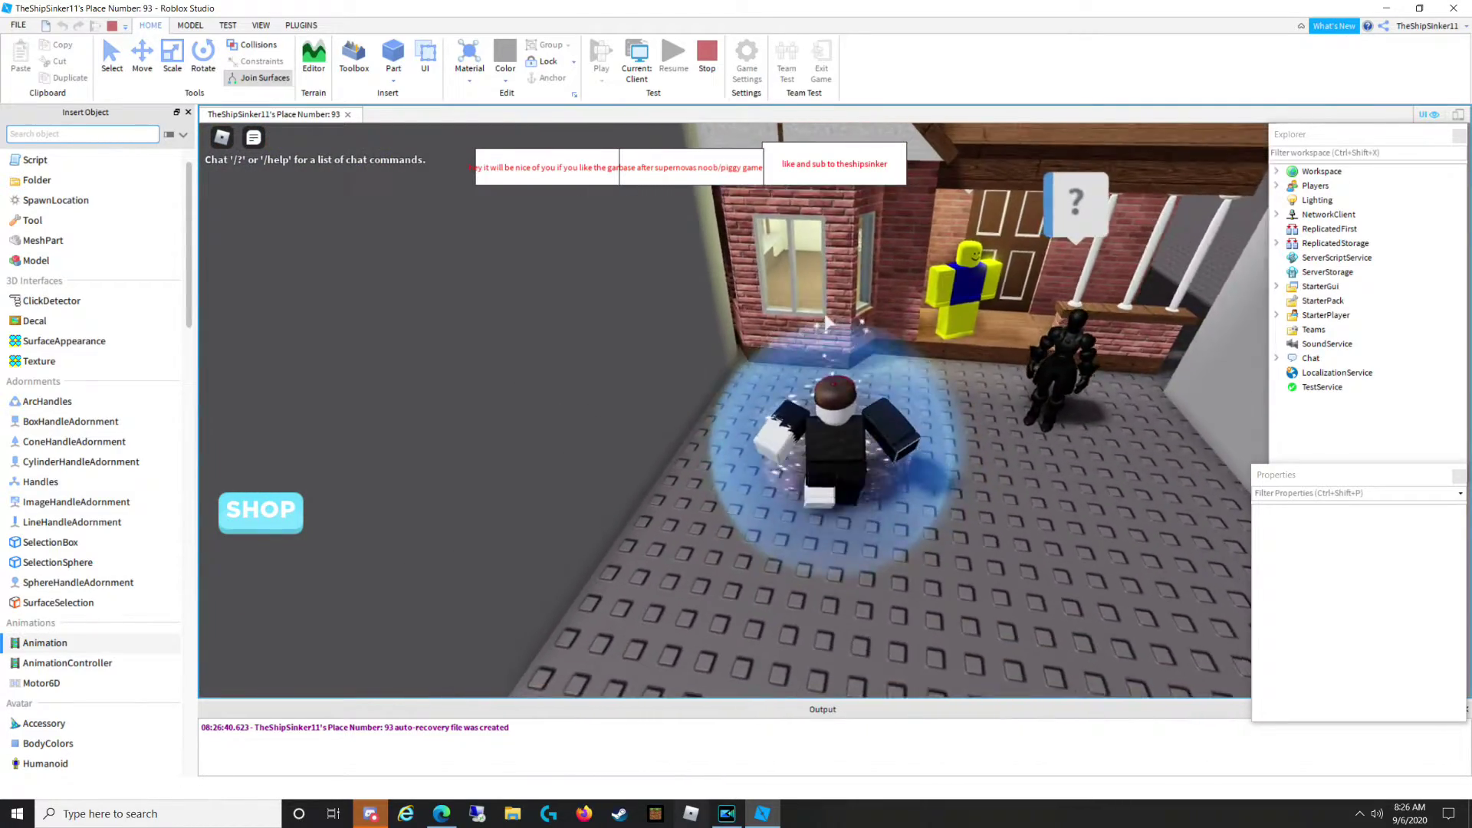
pyautogui.moveTo(1021, 300); pyautogui.dragTo(1022, 300, button='right')
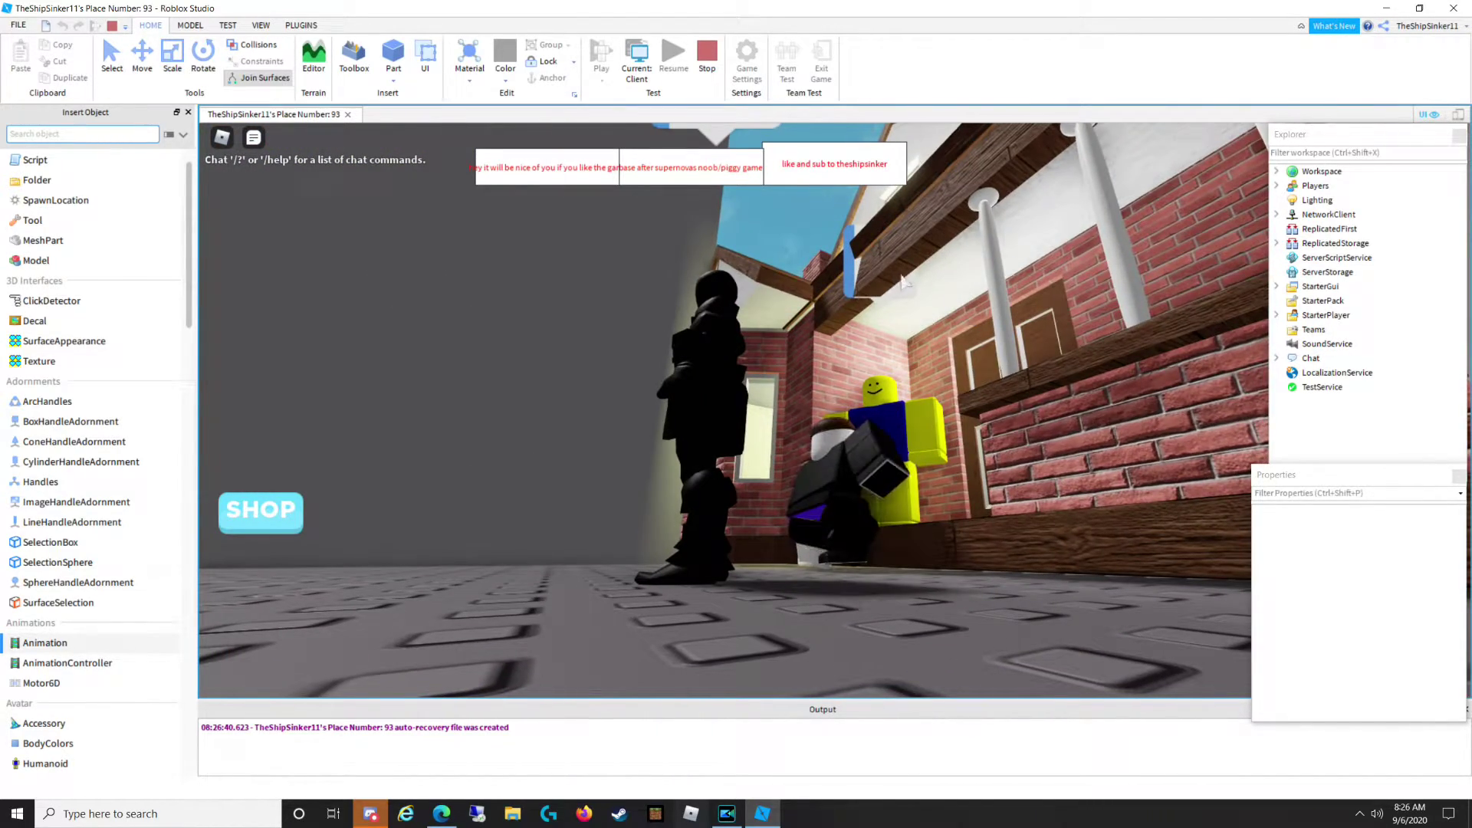
# Talk to the porch noob, answer with "why", and end the playtest.
pyautogui.click(901, 276)
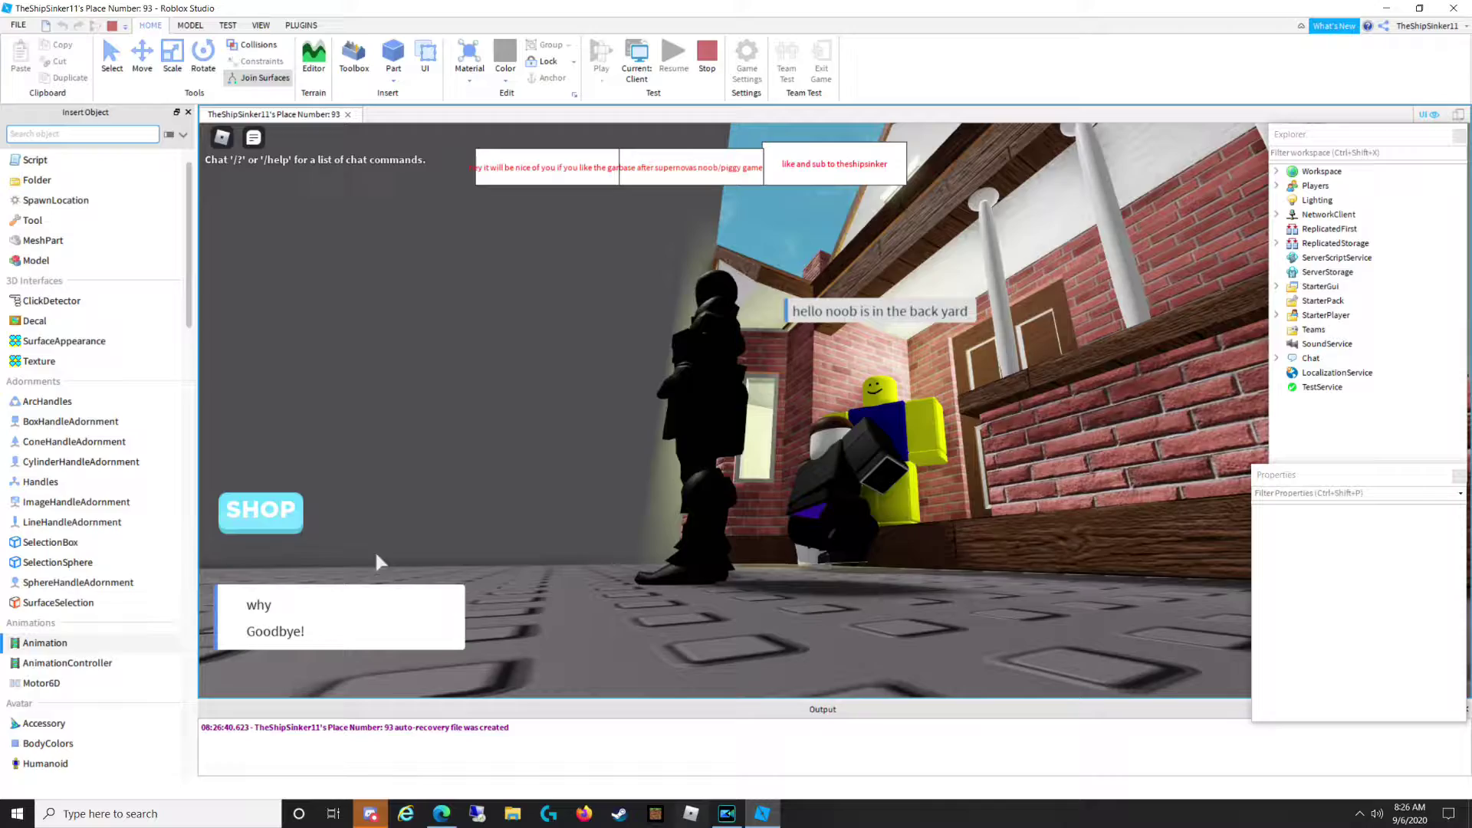
pyautogui.click(368, 595)
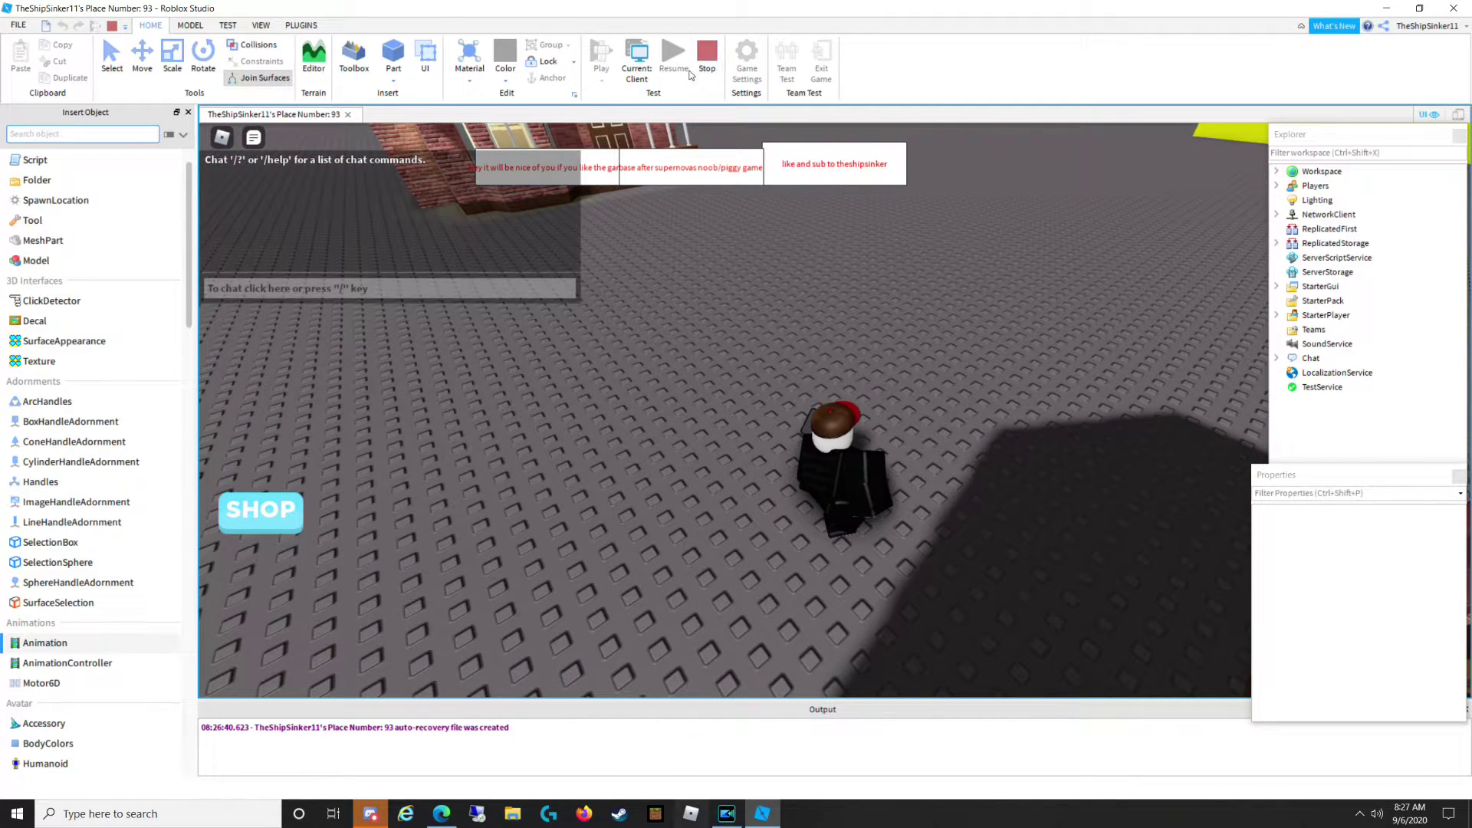
pyautogui.click(710, 47)
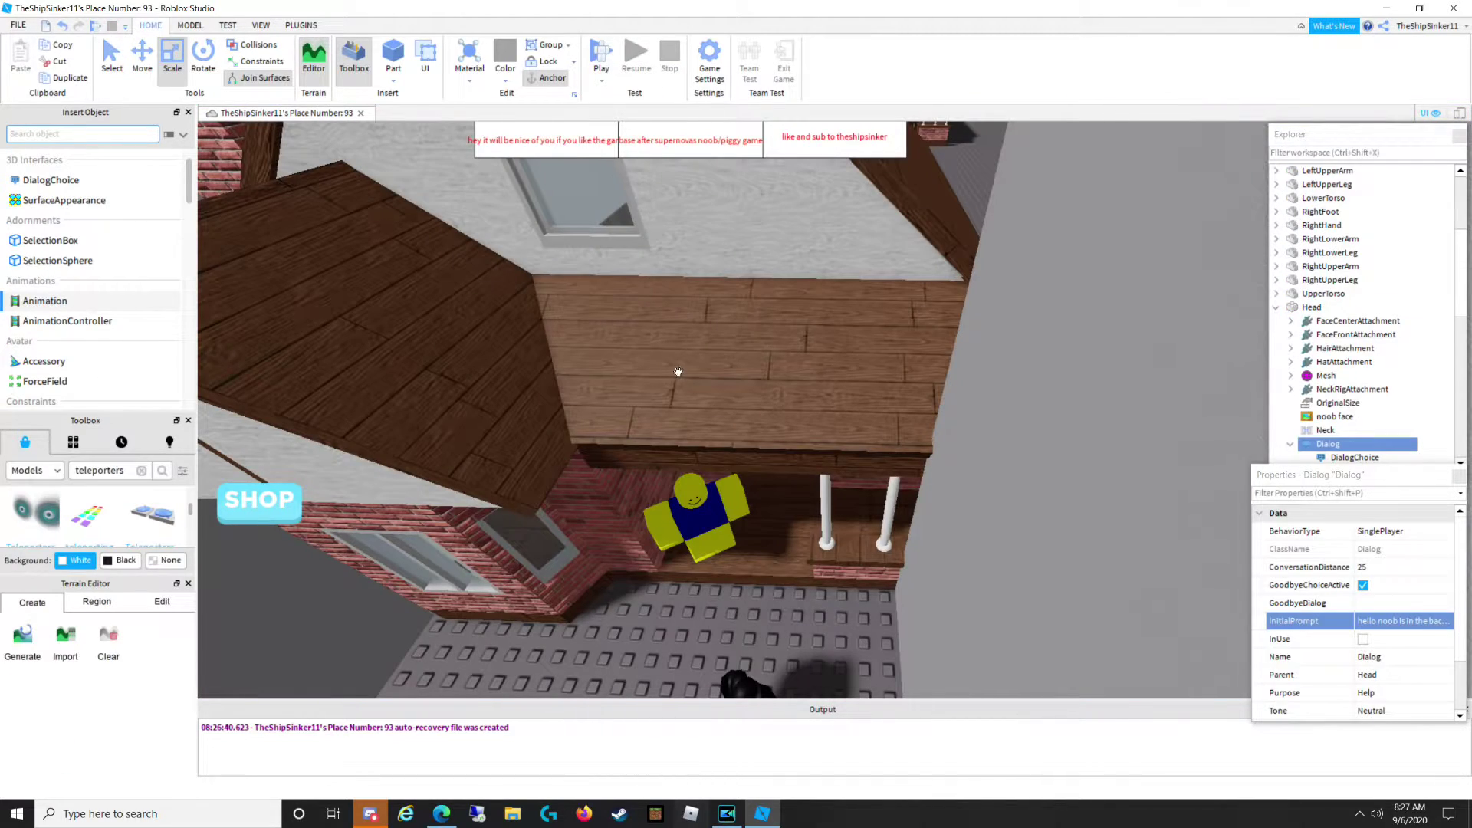
# Move the brown hair Handle from inside the house onto the front porch, right behind the noob.
pyautogui.moveTo(693, 353); pyautogui.dragTo(826, 284, button='right')
pyautogui.scroll(-4, 695, 338)
pyautogui.scroll(7, 696, 338)
pyautogui.scroll(8, 697, 338)
pyautogui.click(986, 237)
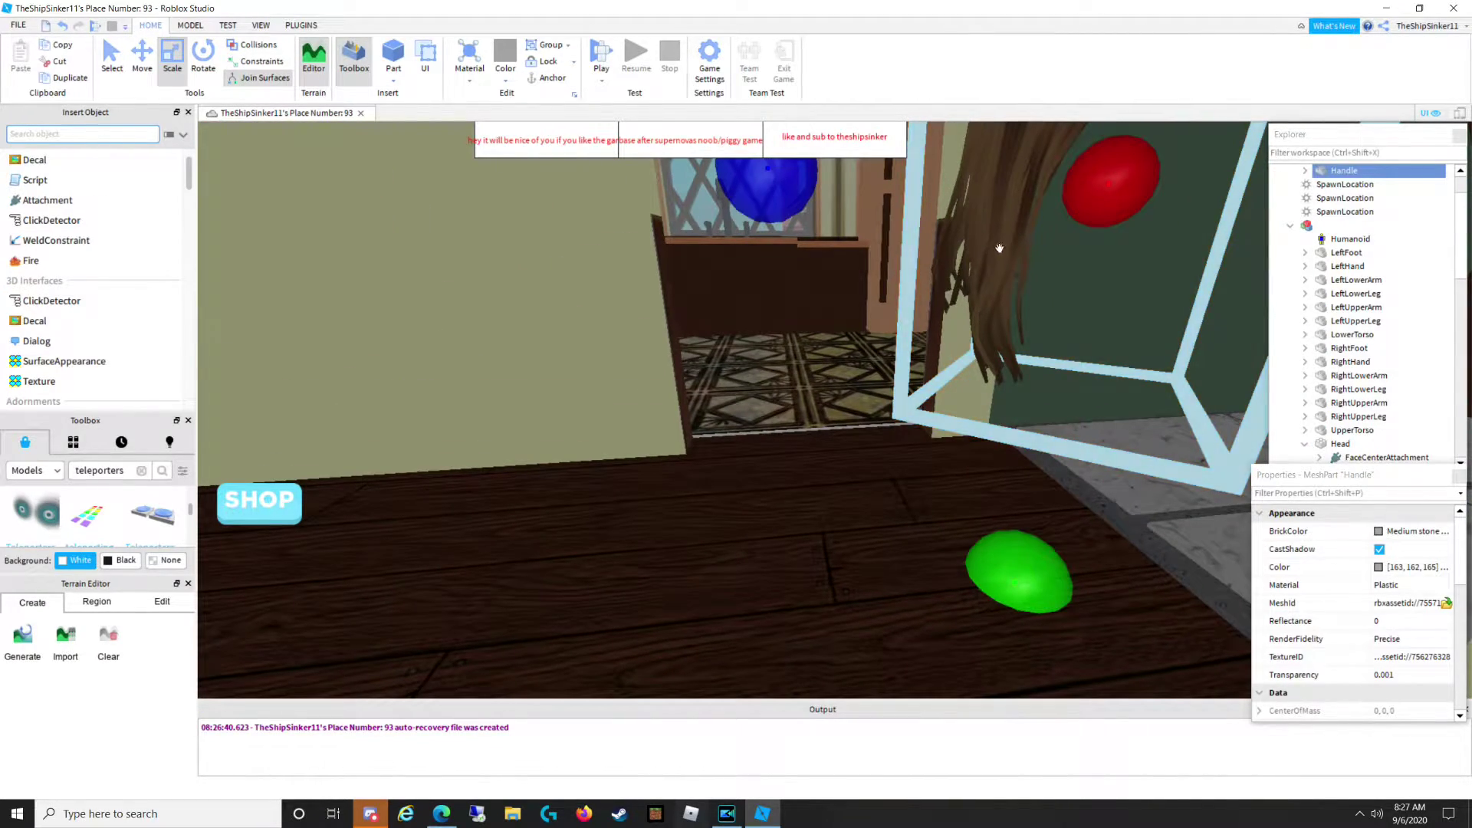
pyautogui.press('f')
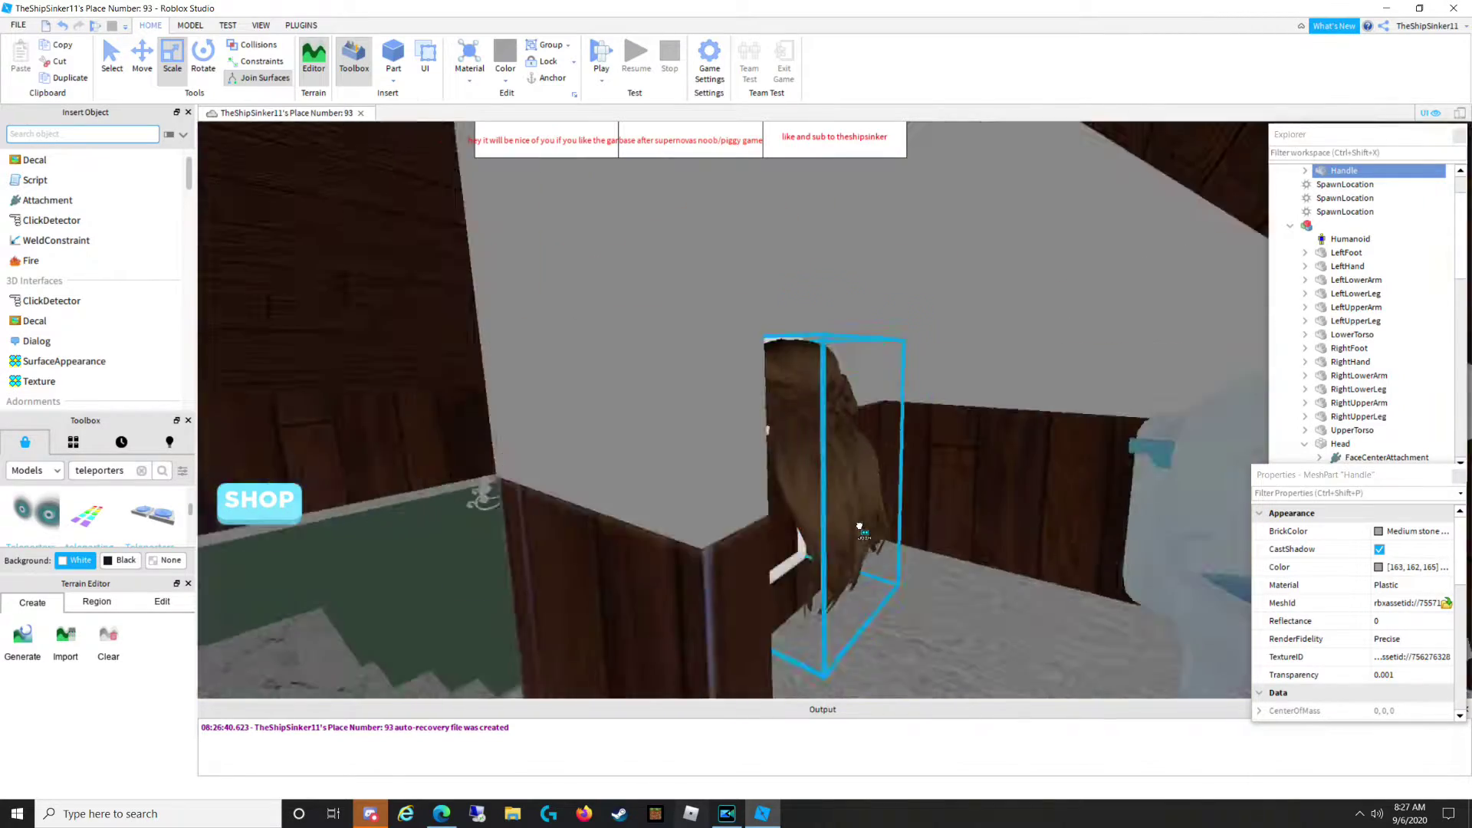
pyautogui.moveTo(859, 526); pyautogui.dragTo(860, 526)
pyautogui.moveTo(860, 525); pyautogui.dragTo(859, 526, button='right')
pyautogui.moveTo(860, 526); pyautogui.dragTo(859, 526)
pyautogui.moveTo(859, 526); pyautogui.dragTo(859, 525, button='right')
pyautogui.moveTo(860, 526); pyautogui.dragTo(860, 525)
pyautogui.moveTo(859, 526); pyautogui.dragTo(859, 526, button='right')
pyautogui.scroll(-4, 860, 526)
pyautogui.moveTo(860, 525); pyautogui.dragTo(804, 359)
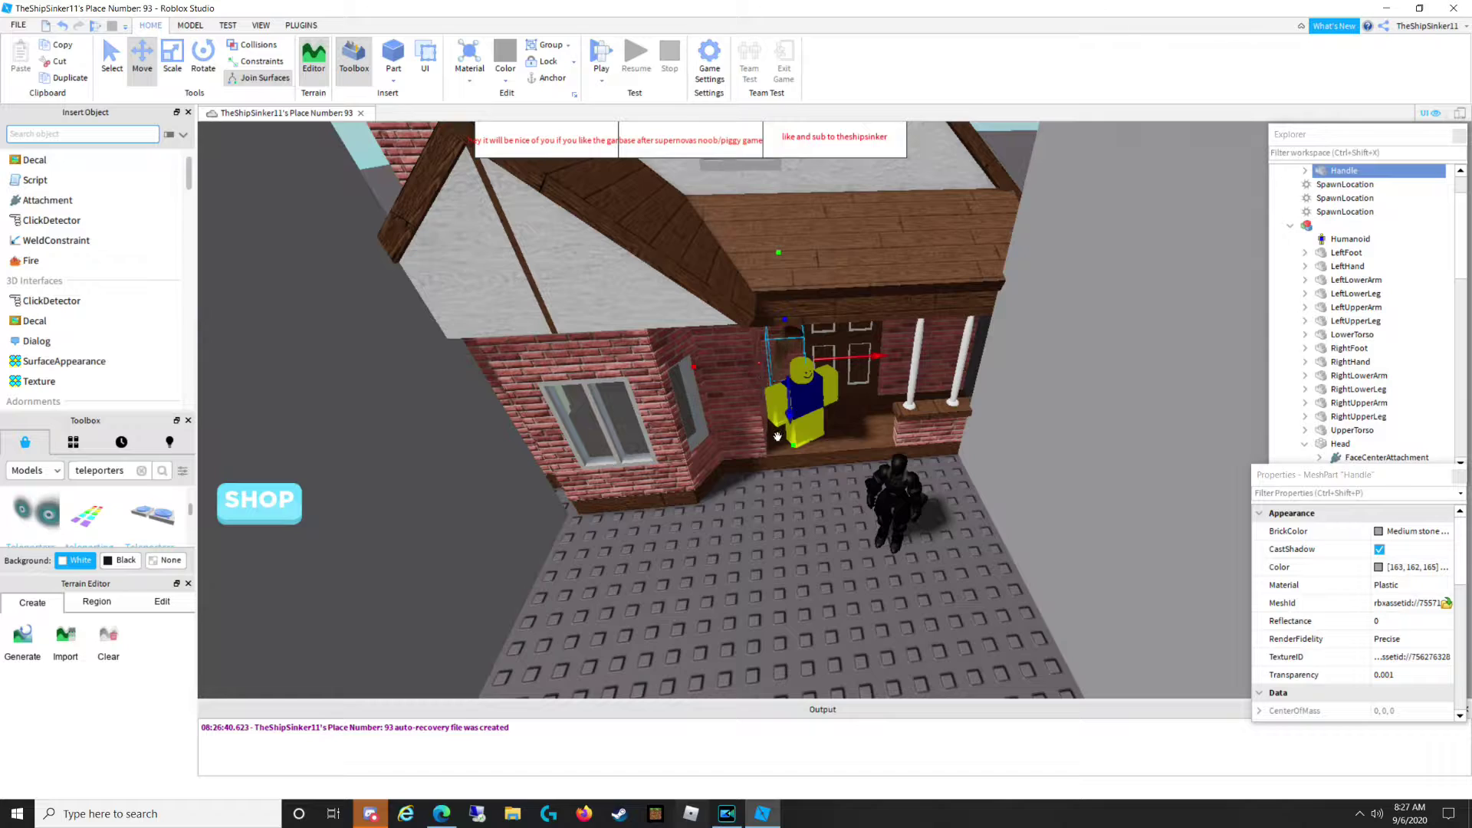
# Examine the porch noob with its hair, the house interior, and the surroundings with the second house and the yellow block.
pyautogui.moveTo(849, 407); pyautogui.dragTo(736, 598, button='right')
pyautogui.click(749, 604)
pyautogui.scroll(5, 749, 605)
pyautogui.scroll(-3, 869, 462)
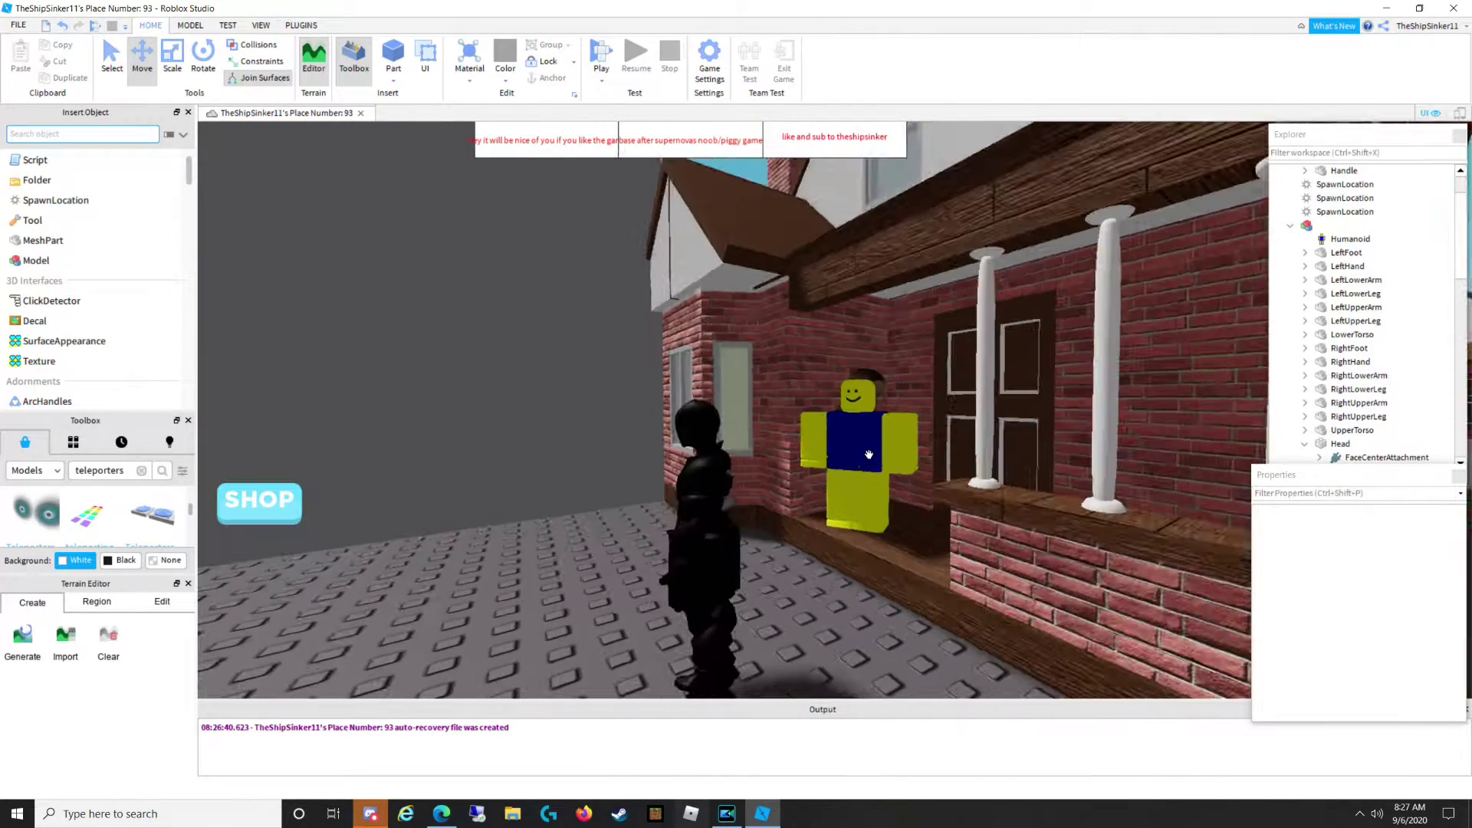
pyautogui.moveTo(571, 468); pyautogui.dragTo(572, 467, button='right')
pyautogui.scroll(4, 572, 467)
pyautogui.moveTo(468, 450); pyautogui.dragTo(393, 299, button='right')
pyautogui.scroll(6, 466, 450)
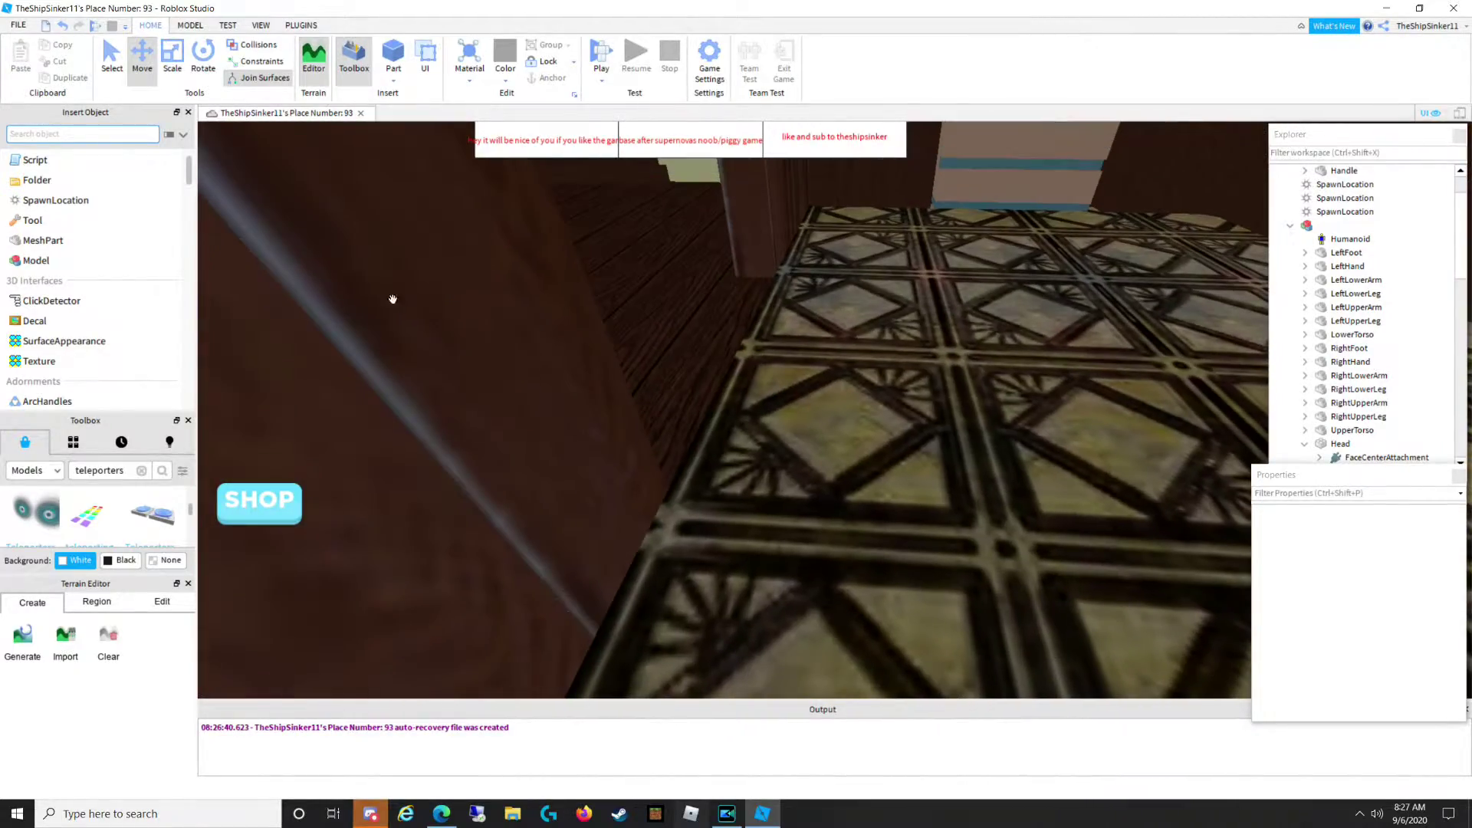
pyautogui.scroll(-15, 1013, 412)
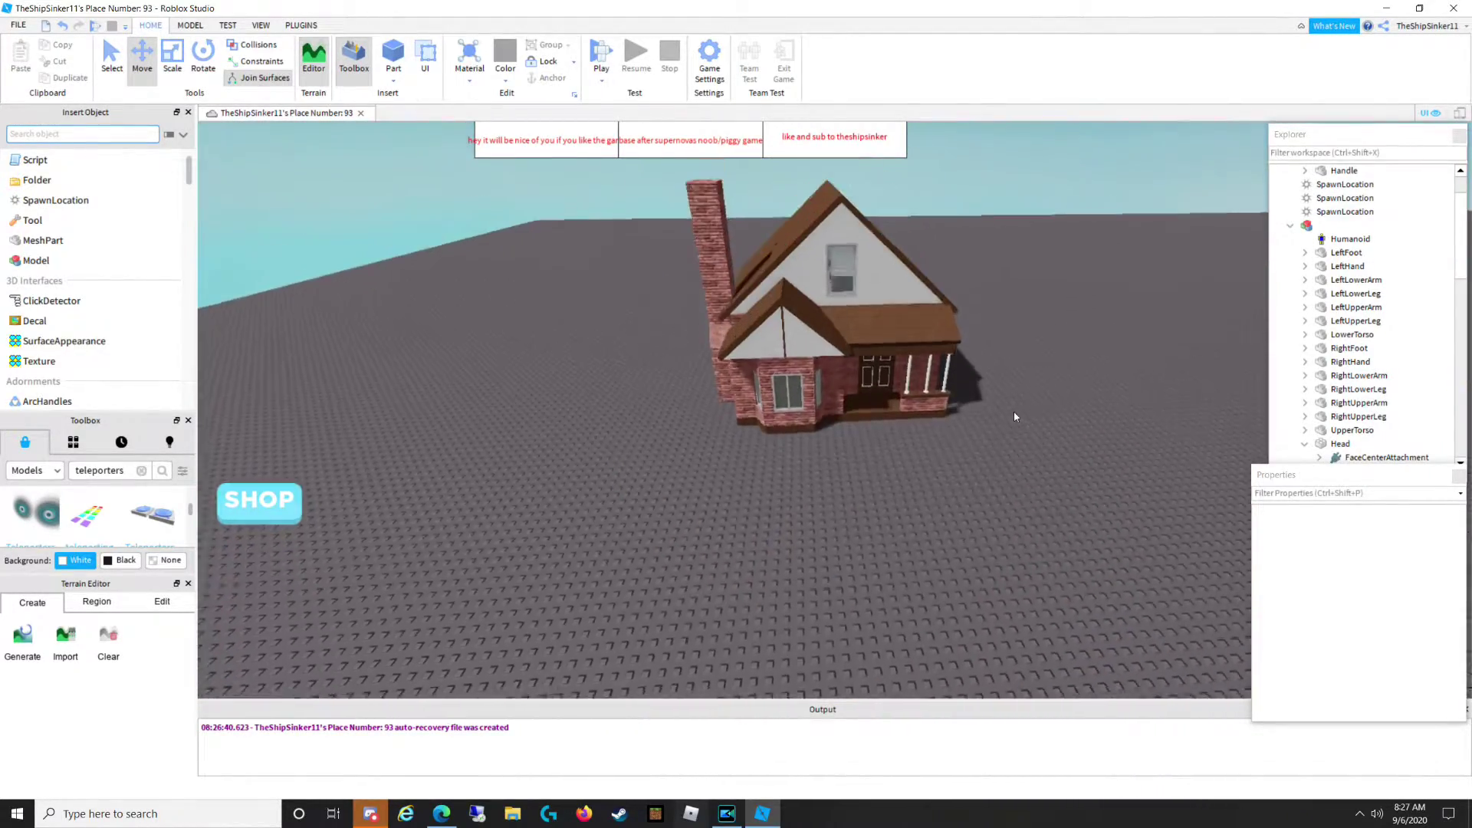
pyautogui.moveTo(1013, 417); pyautogui.dragTo(1015, 417, button='right')
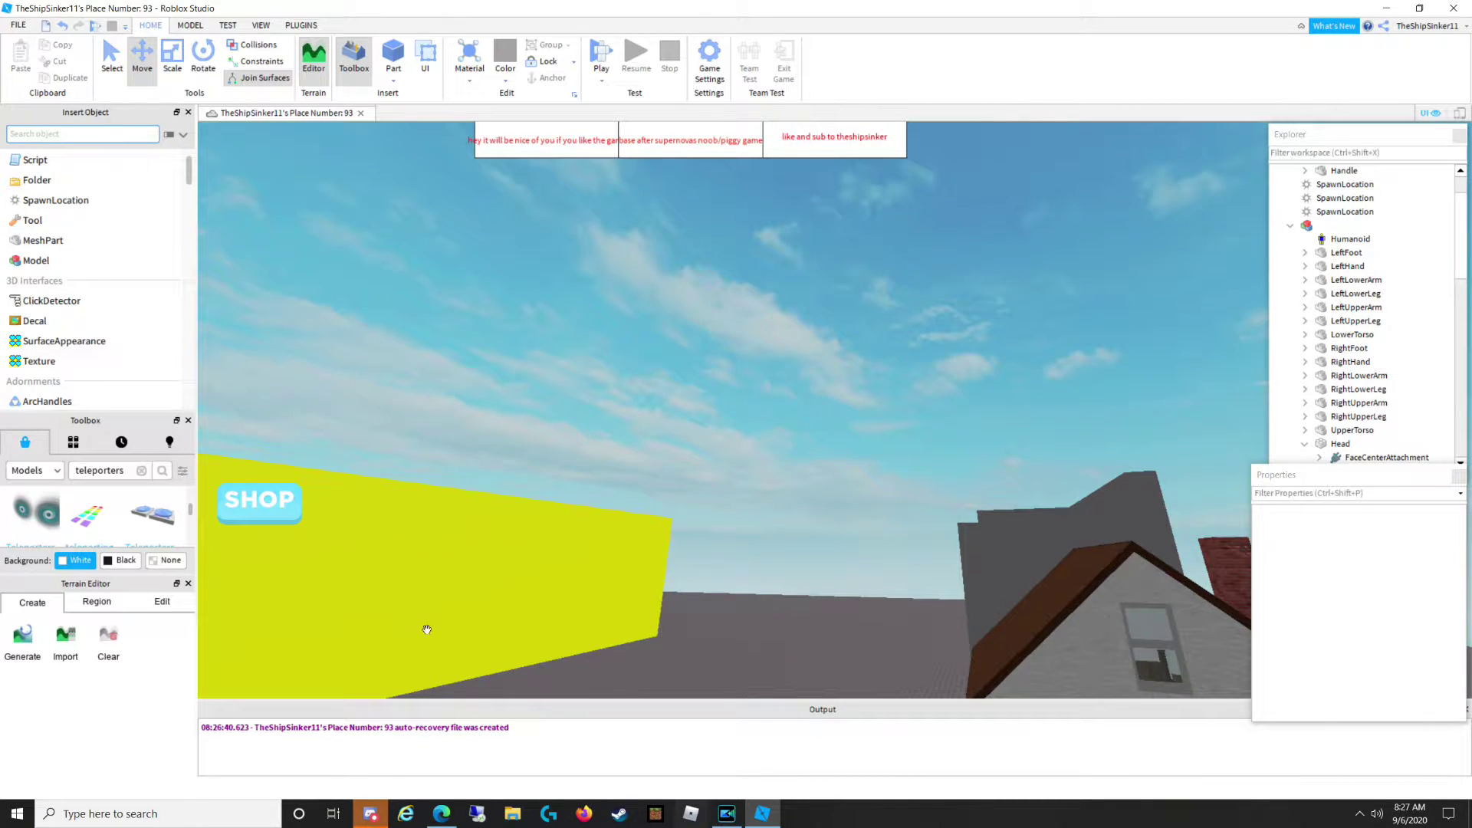
pyautogui.moveTo(725, 491); pyautogui.dragTo(739, 489, button='right')
pyautogui.scroll(-5, 639, 284)
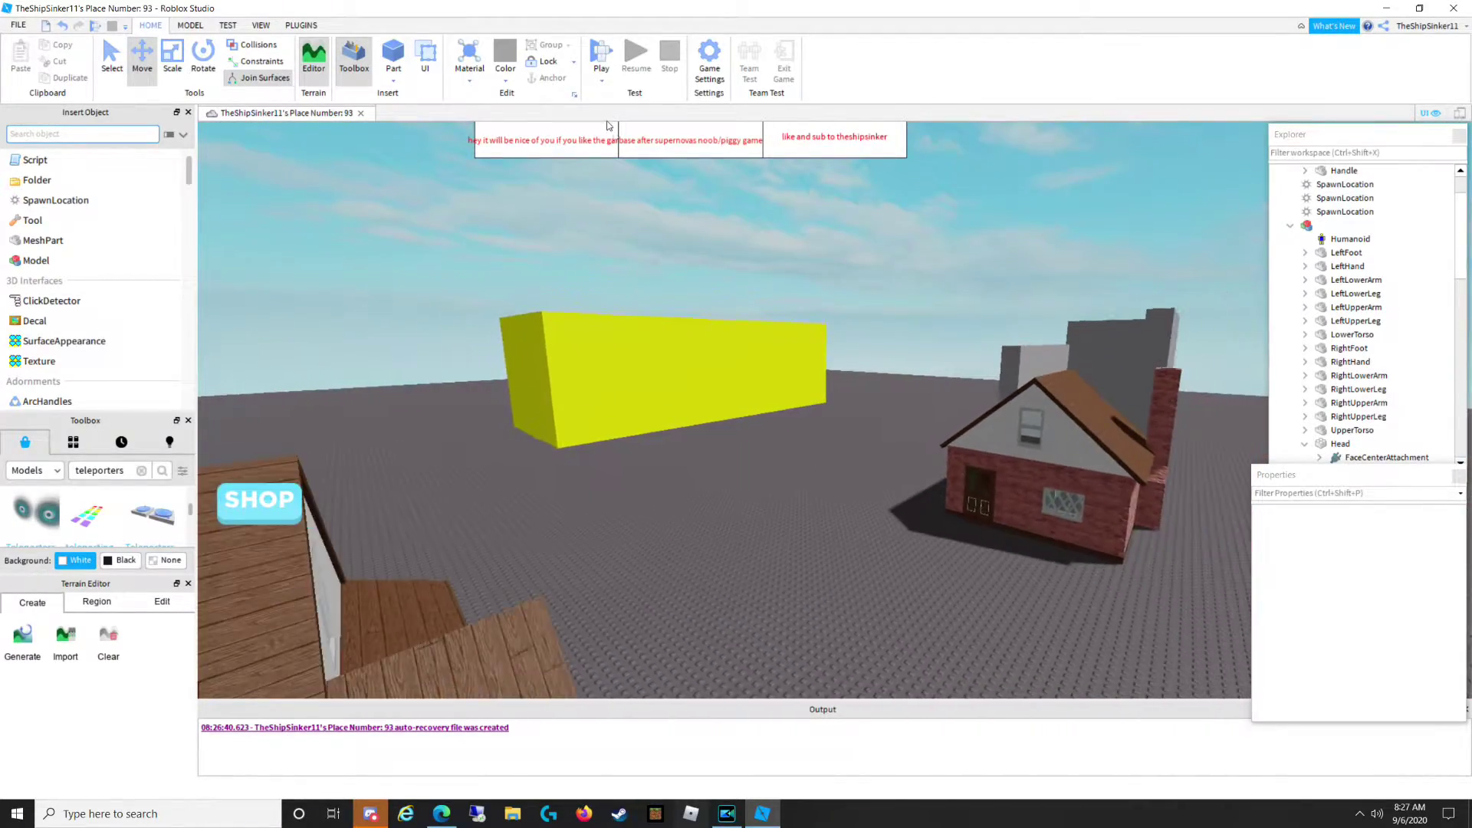
pyautogui.scroll(6, 606, 132)
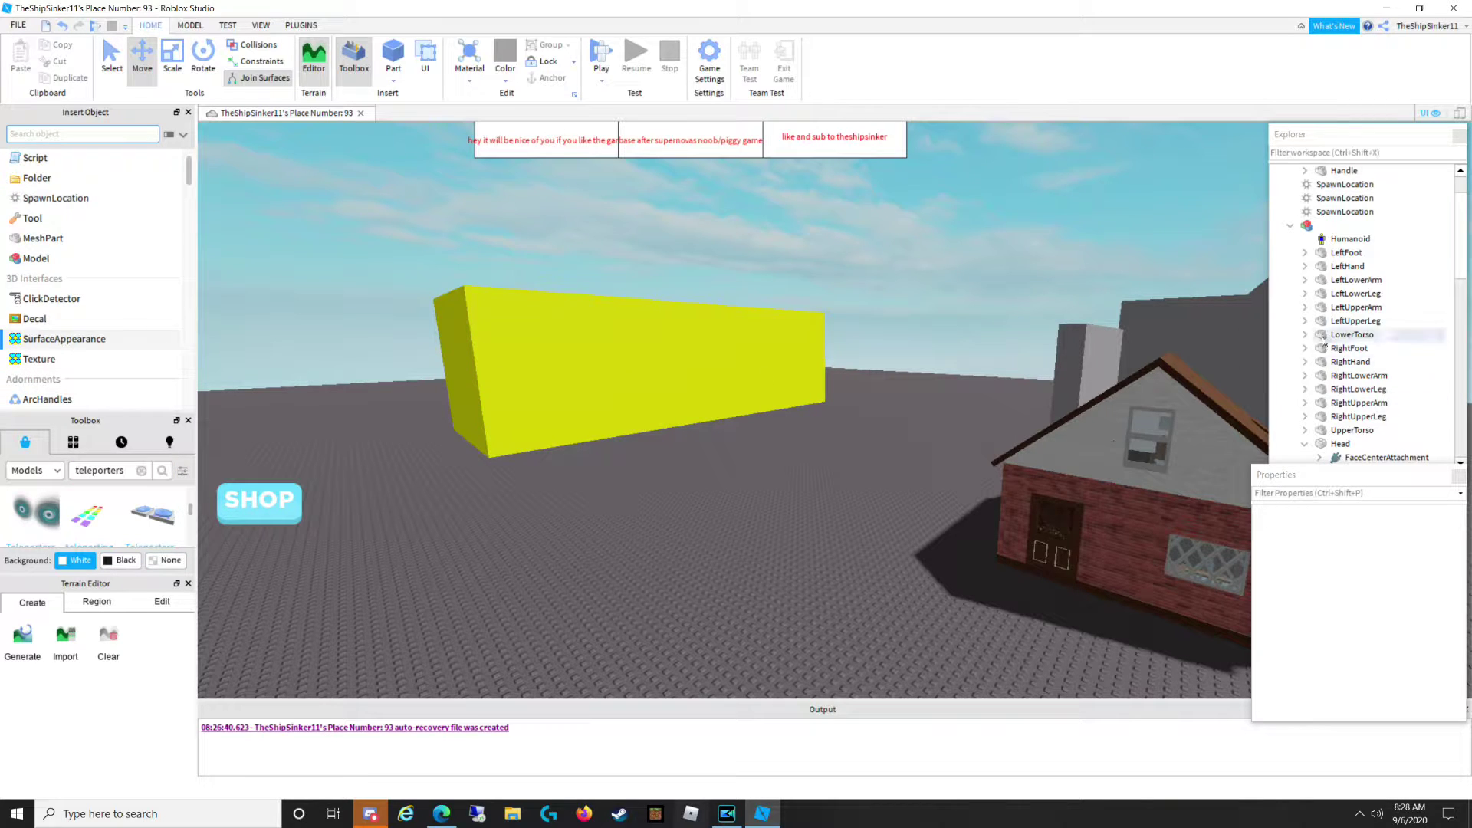
# Expand ScreenGui in StarterGui and move the "hey it will be nice of you" label and the "after supernovas noob/piggy game" label apart.
pyautogui.scroll(2, 1334, 337)
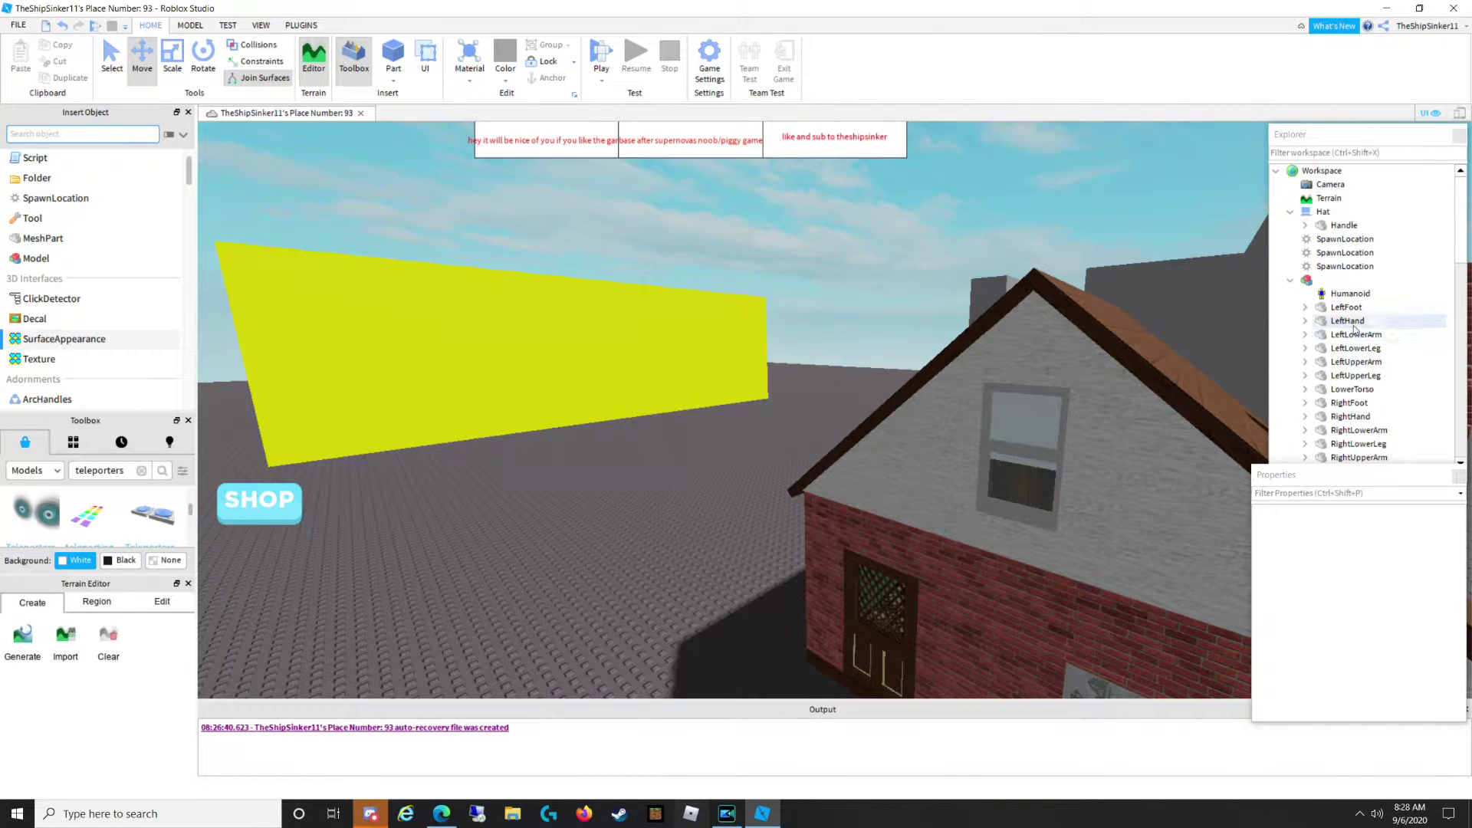
pyautogui.scroll(-12, 1354, 330)
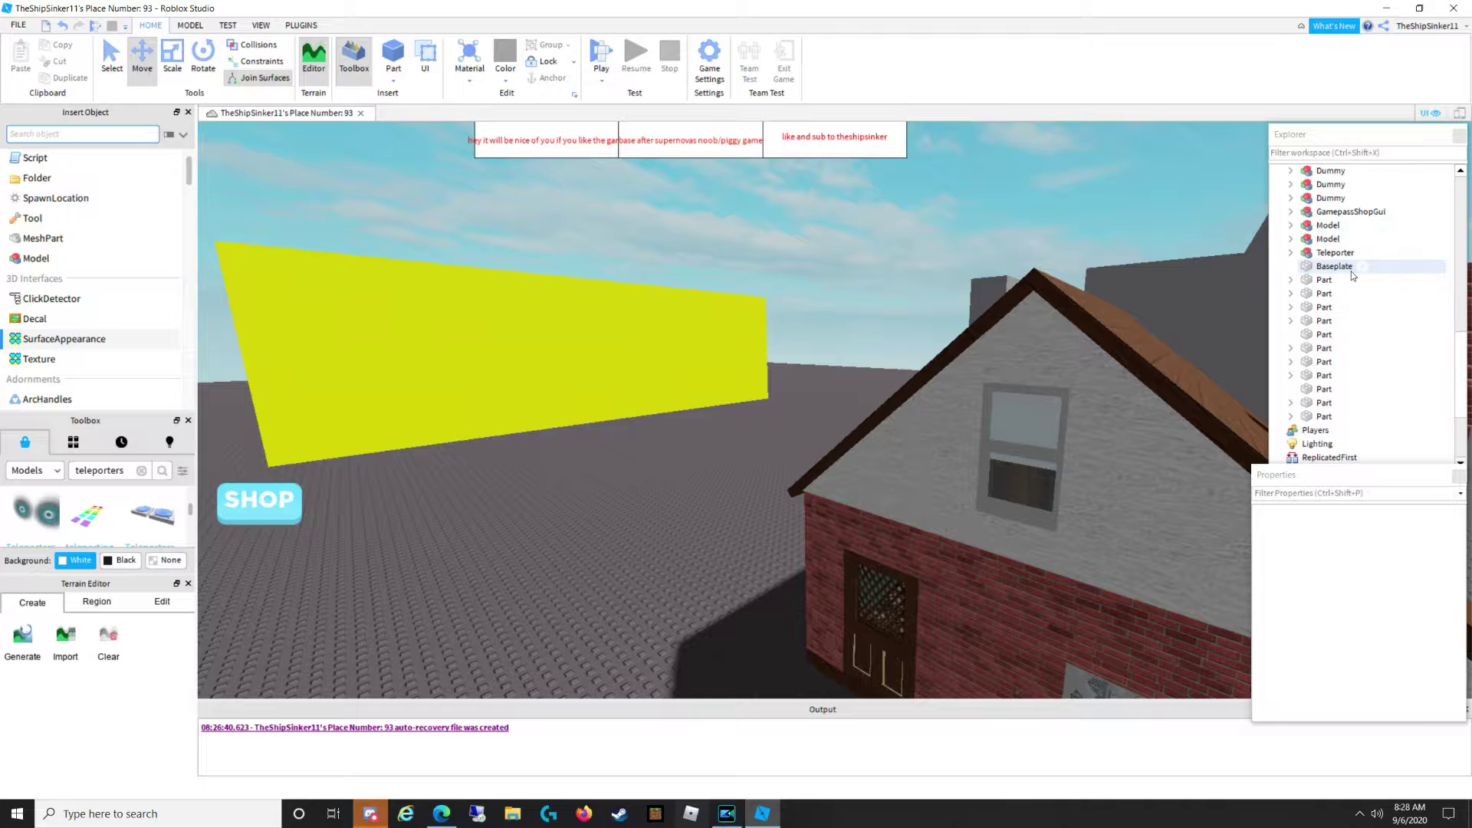
pyautogui.scroll(-4, 1353, 276)
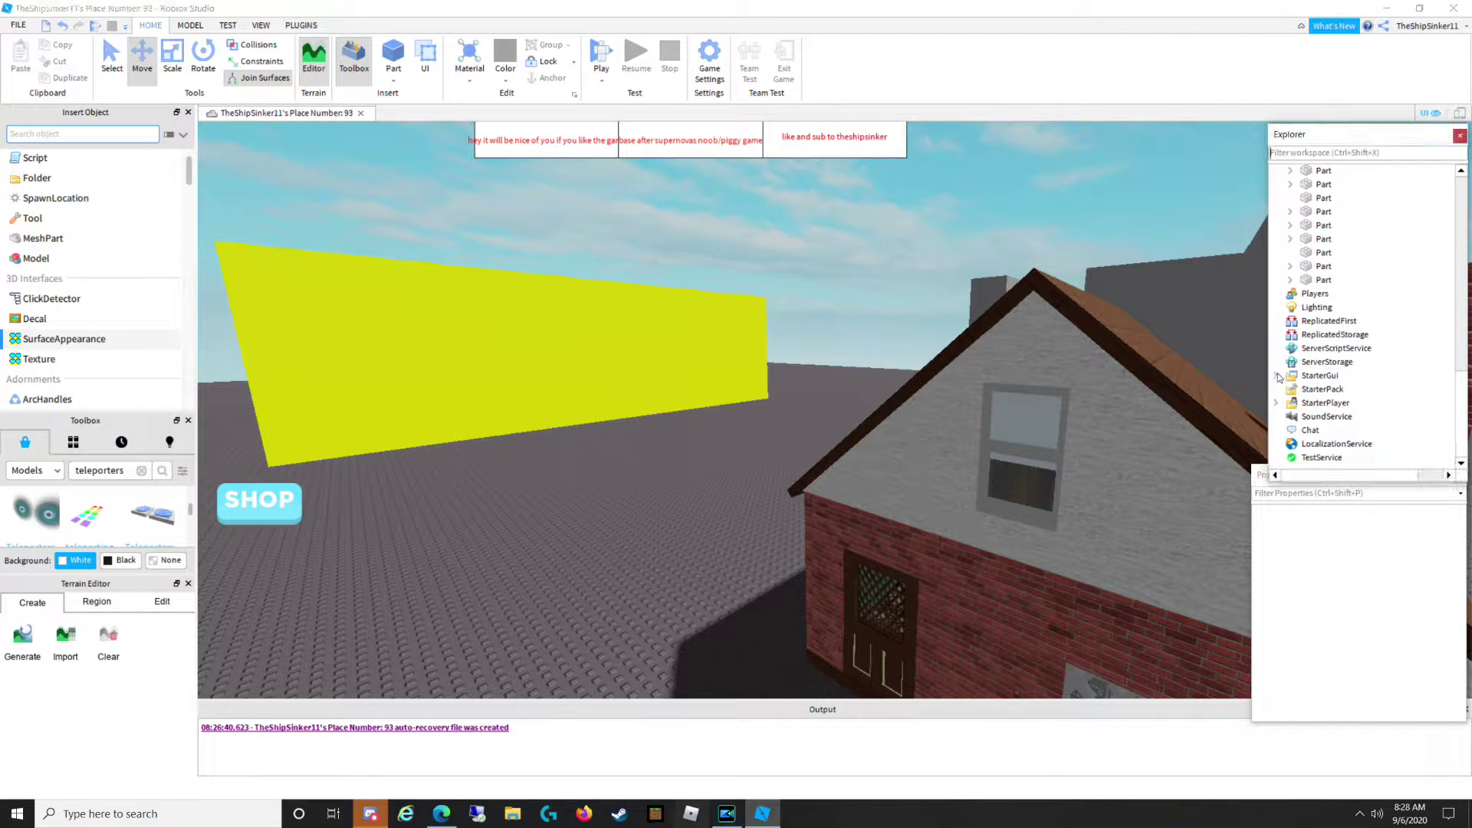
pyautogui.click(1276, 376)
pyautogui.click(1304, 400)
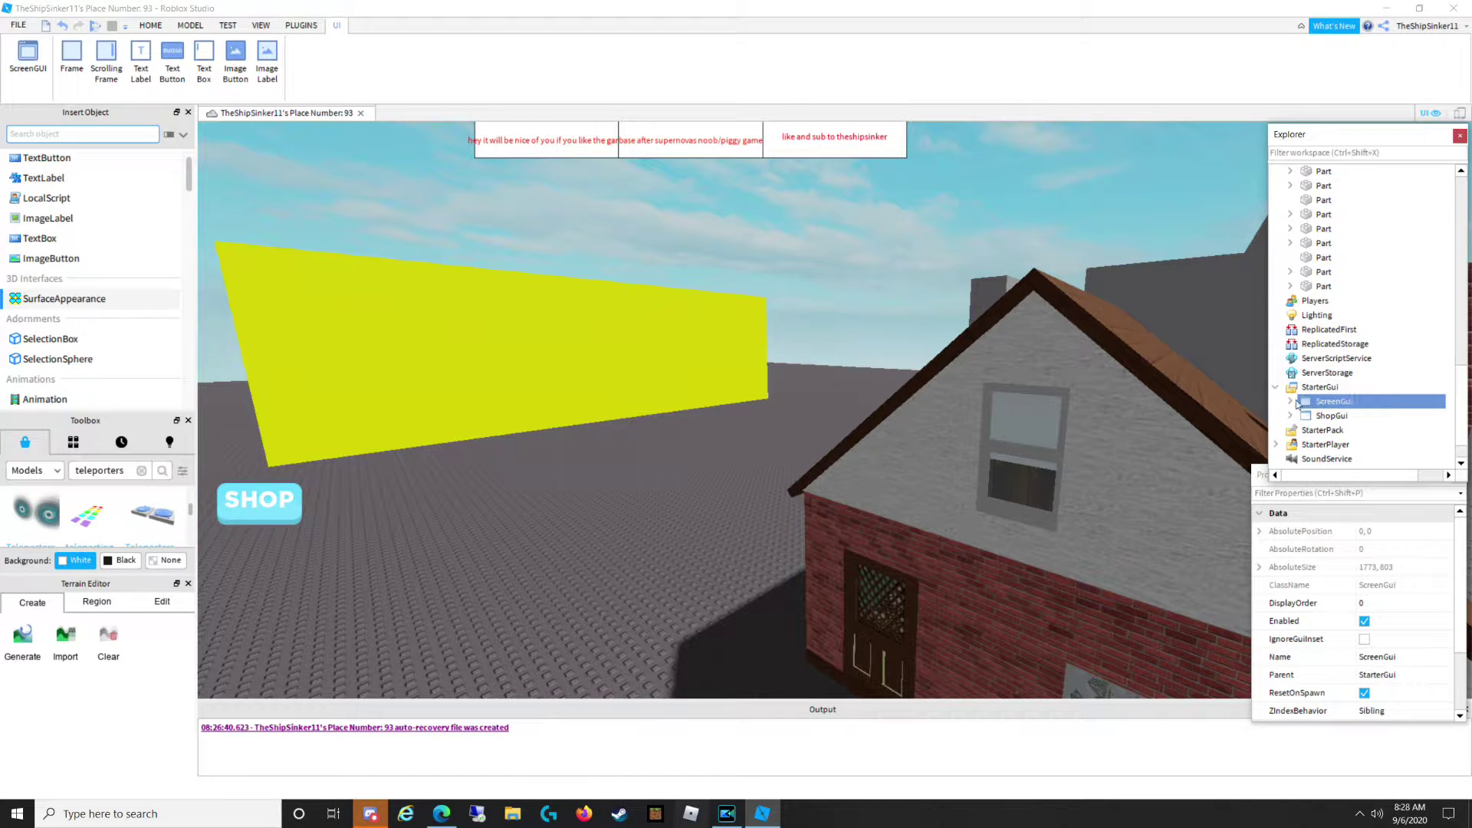
pyautogui.click(1331, 422)
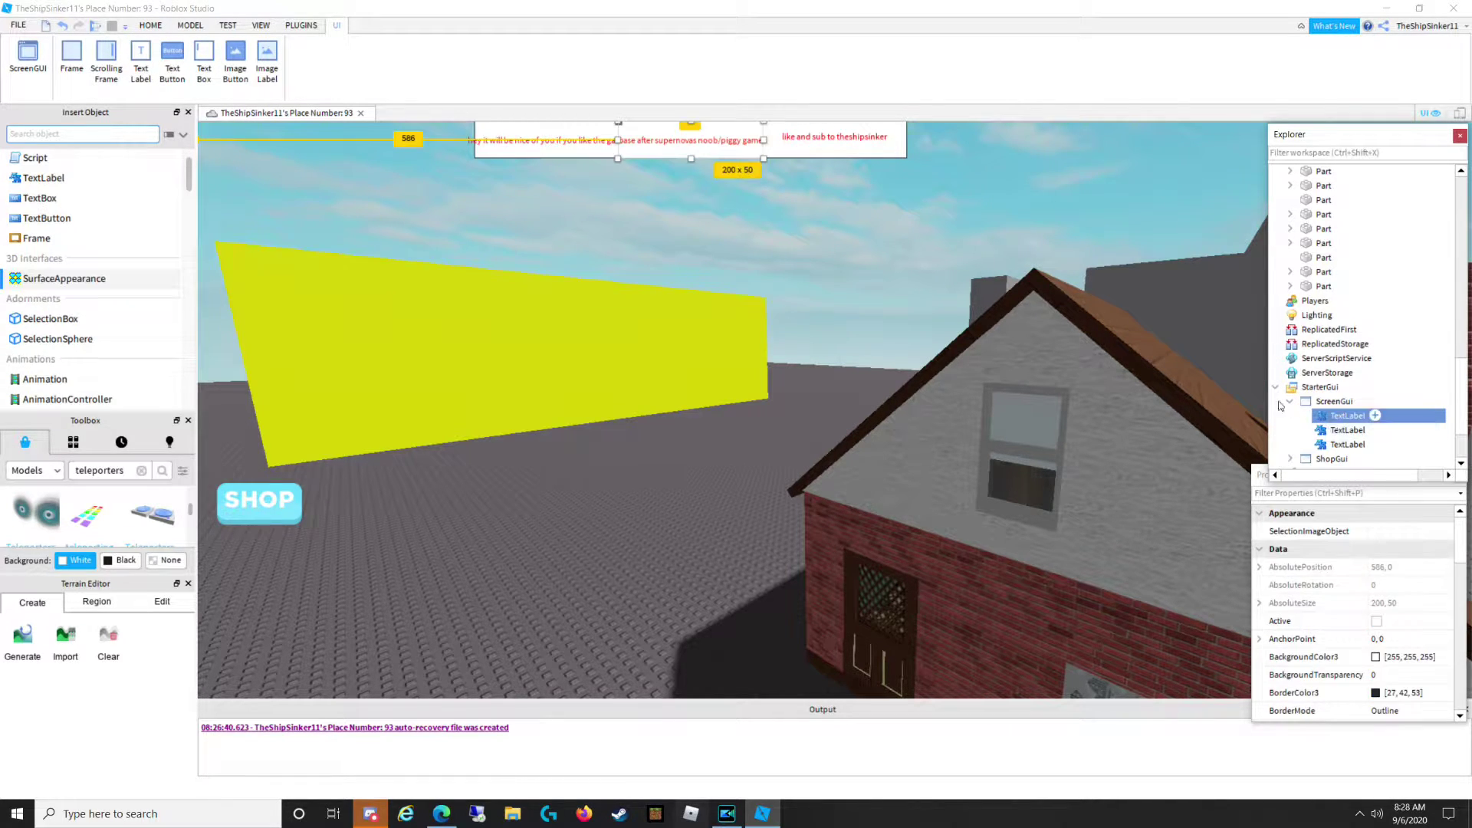
pyautogui.moveTo(545, 136); pyautogui.dragTo(500, 139)
pyautogui.moveTo(693, 145); pyautogui.dragTo(677, 213)
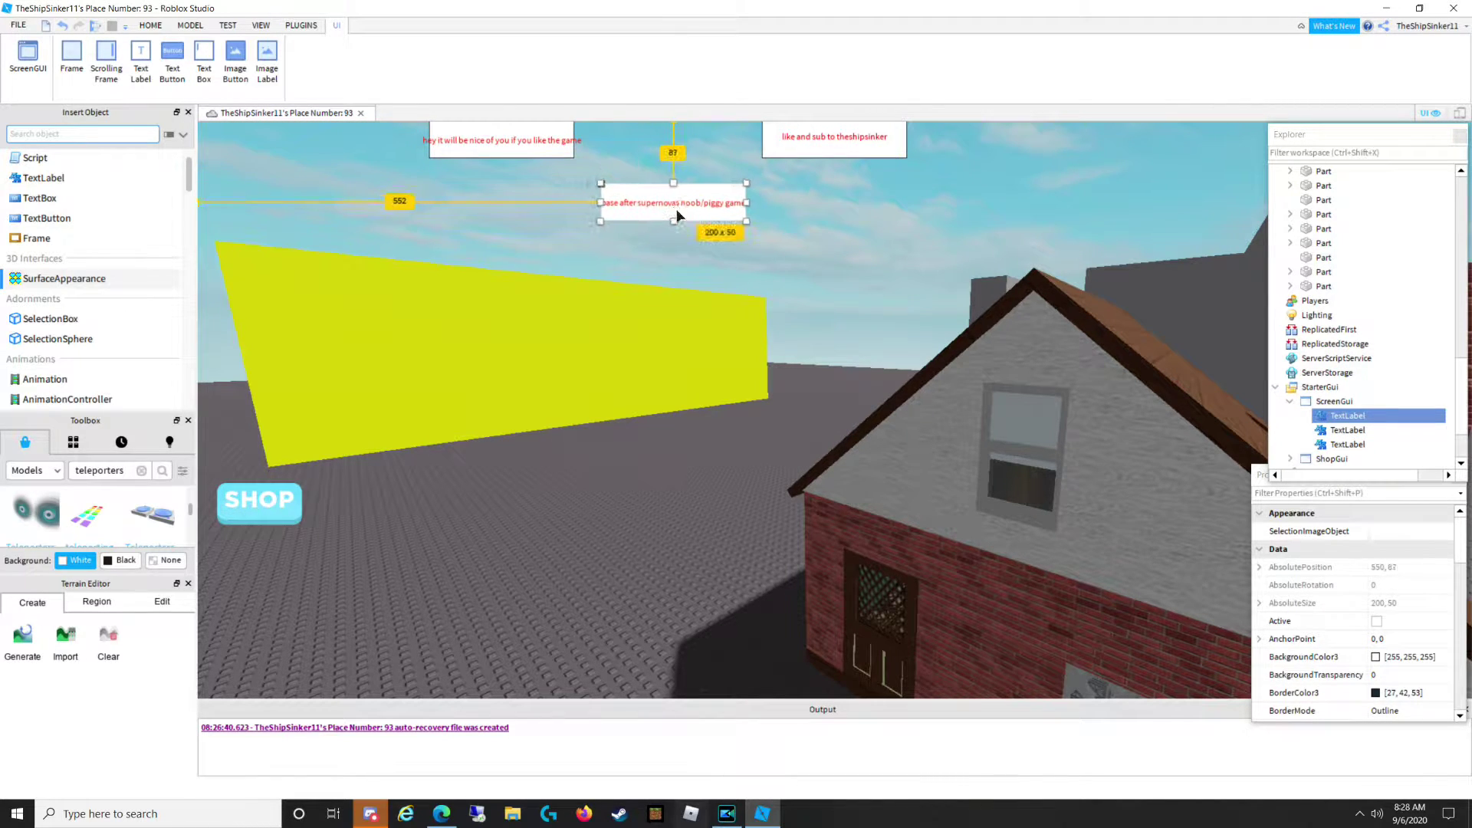
# Move the "like and sub to theshipsinker" label slightly down and right, and check the label layout in a brief playtest.
pyautogui.moveTo(860, 135)
pyautogui.mouseDown()
pyautogui.moveTo(887, 193)
pyautogui.moveTo(864, 148)
pyautogui.moveTo(880, 140)
pyautogui.moveTo(872, 156)
pyautogui.mouseUp()
pyautogui.click(836, 240)
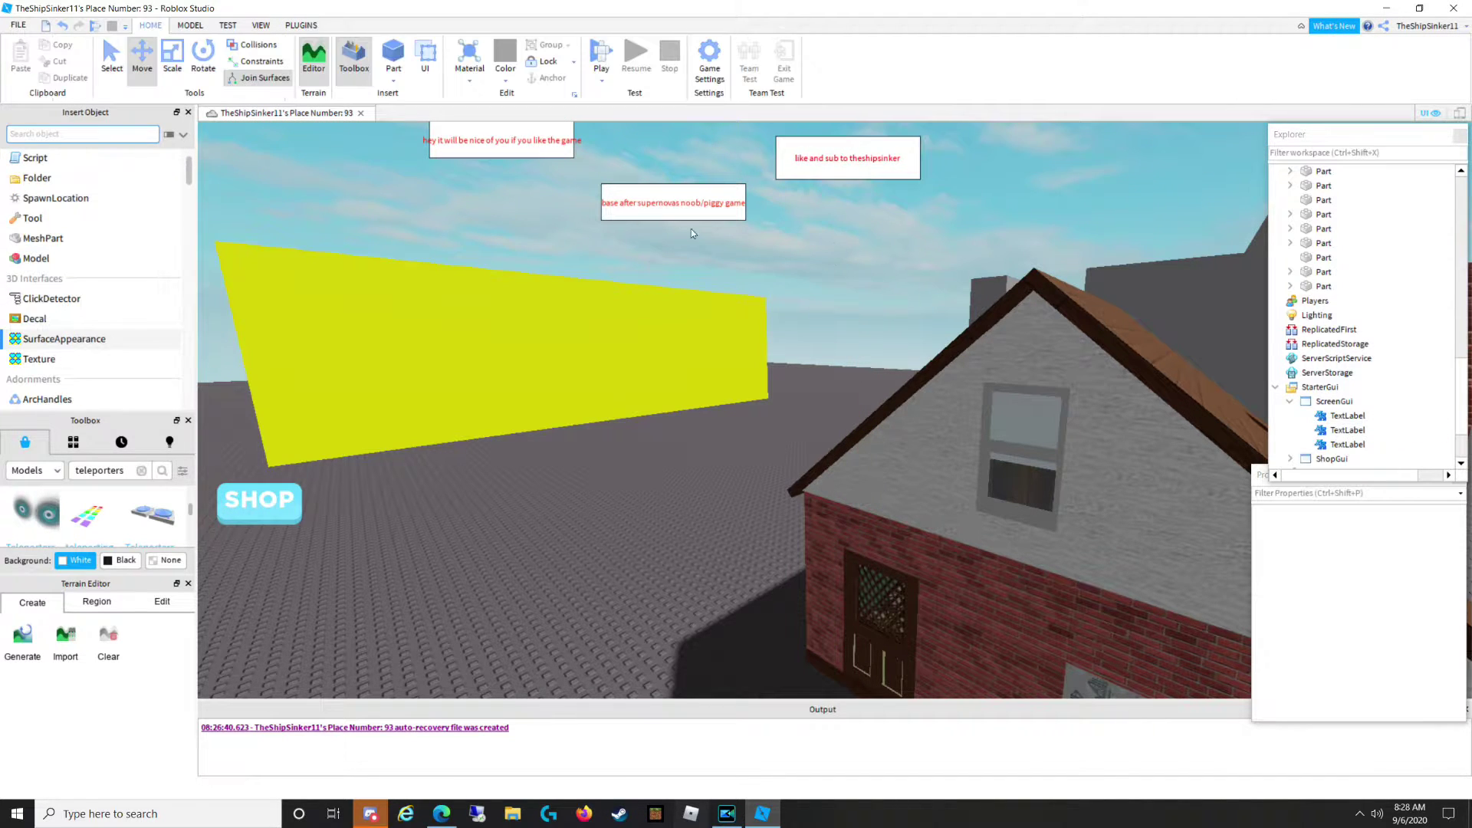
pyautogui.moveTo(770, 296); pyautogui.dragTo(757, 269, button='right')
pyautogui.click(601, 52)
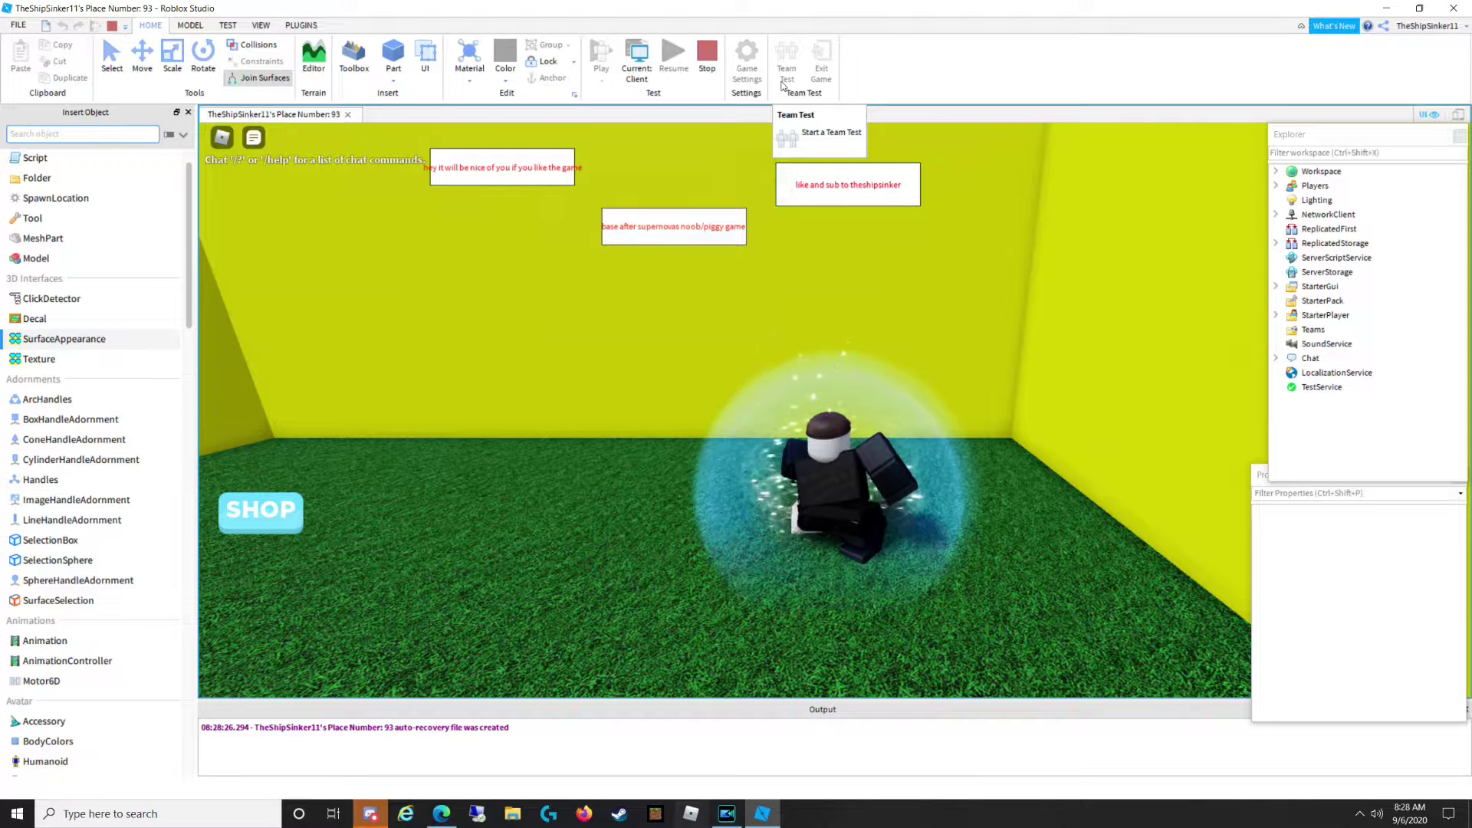
pyautogui.click(699, 72)
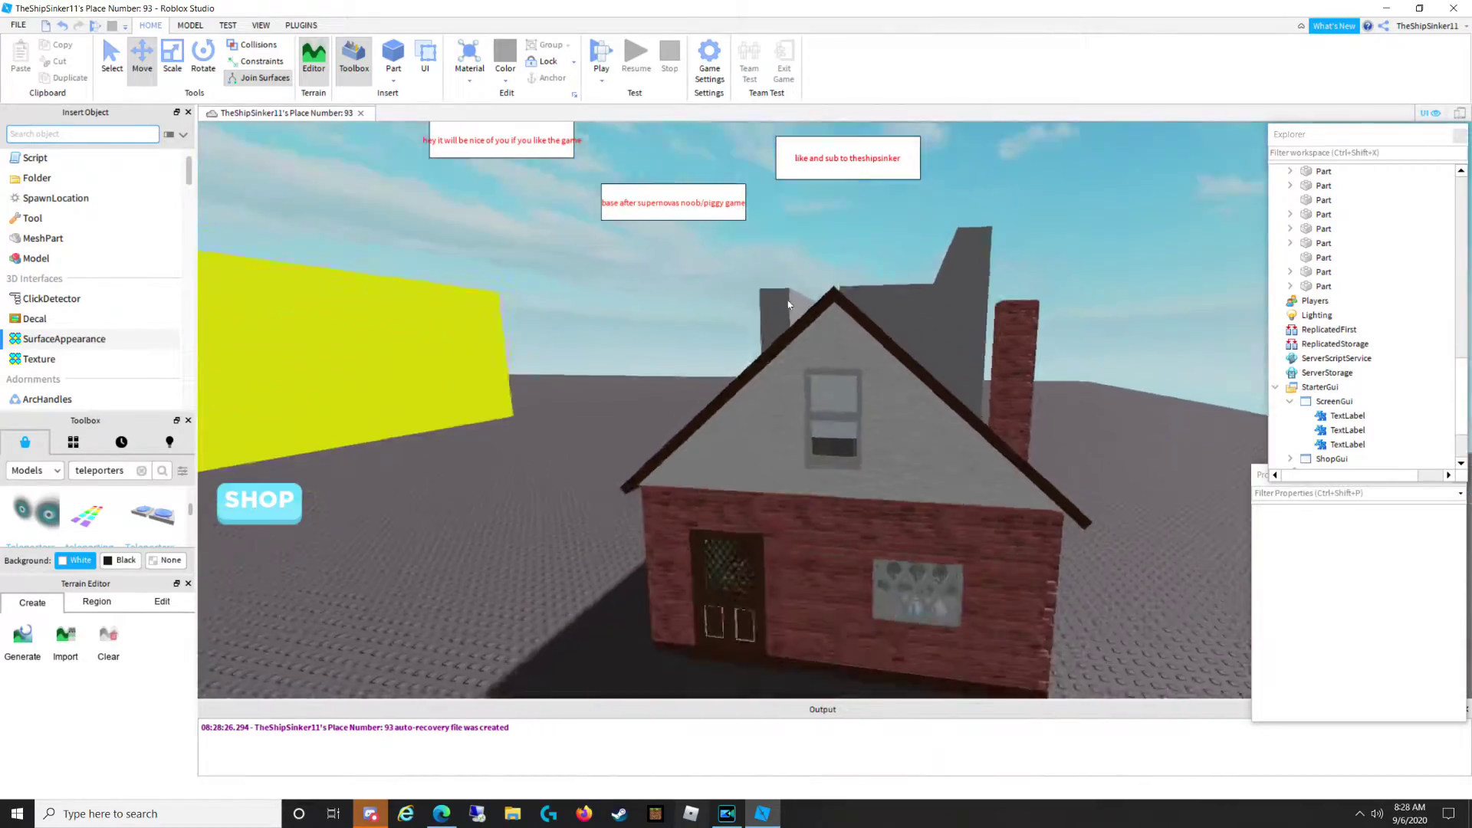
# Browse the "teleporters" models and insert a two-pad Teleporter model near the first house.
pyautogui.moveTo(788, 301); pyautogui.dragTo(787, 299, button='right')
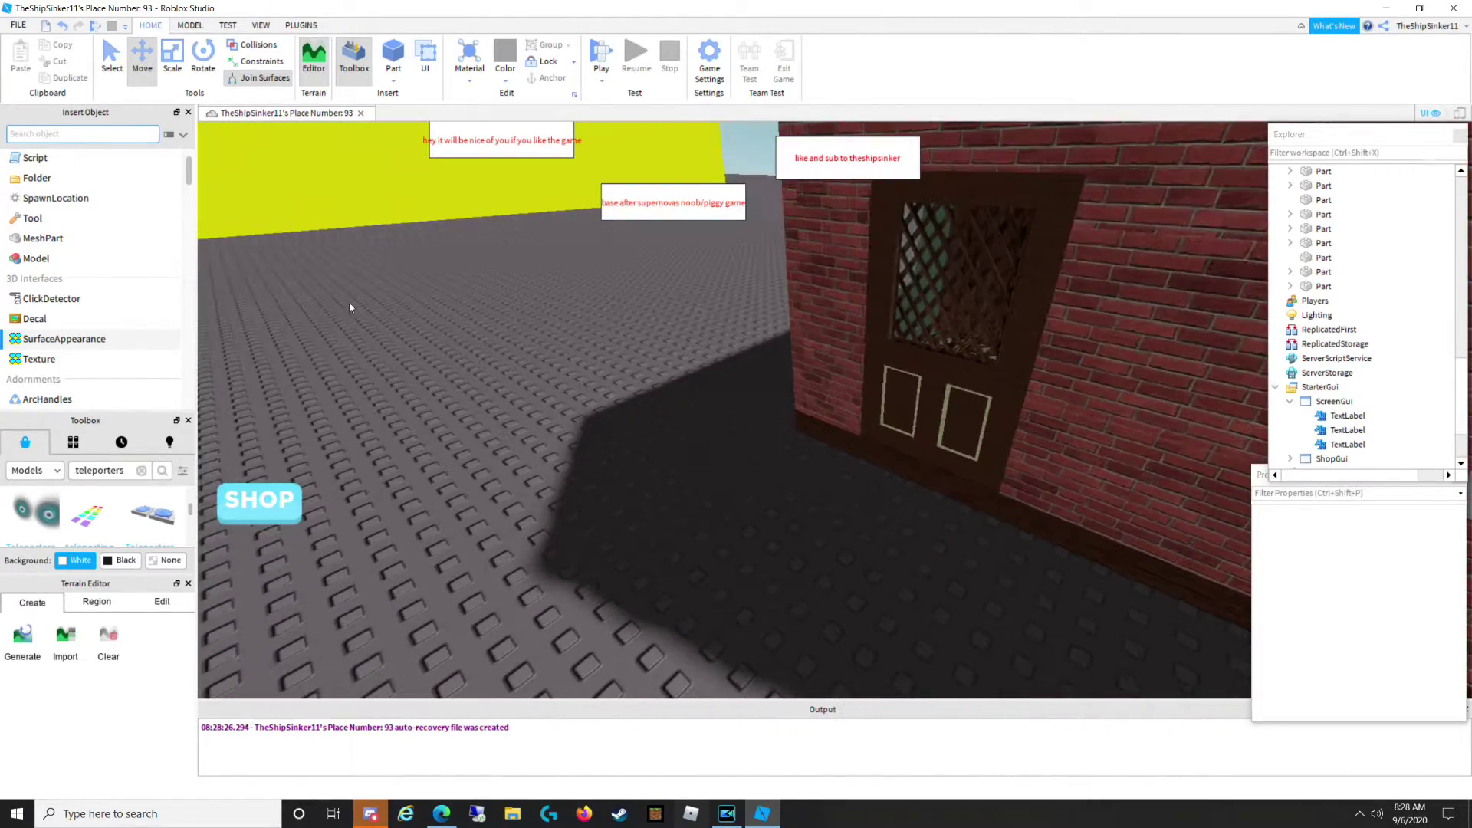
pyautogui.press('s')
pyautogui.scroll(-1, 38, 510)
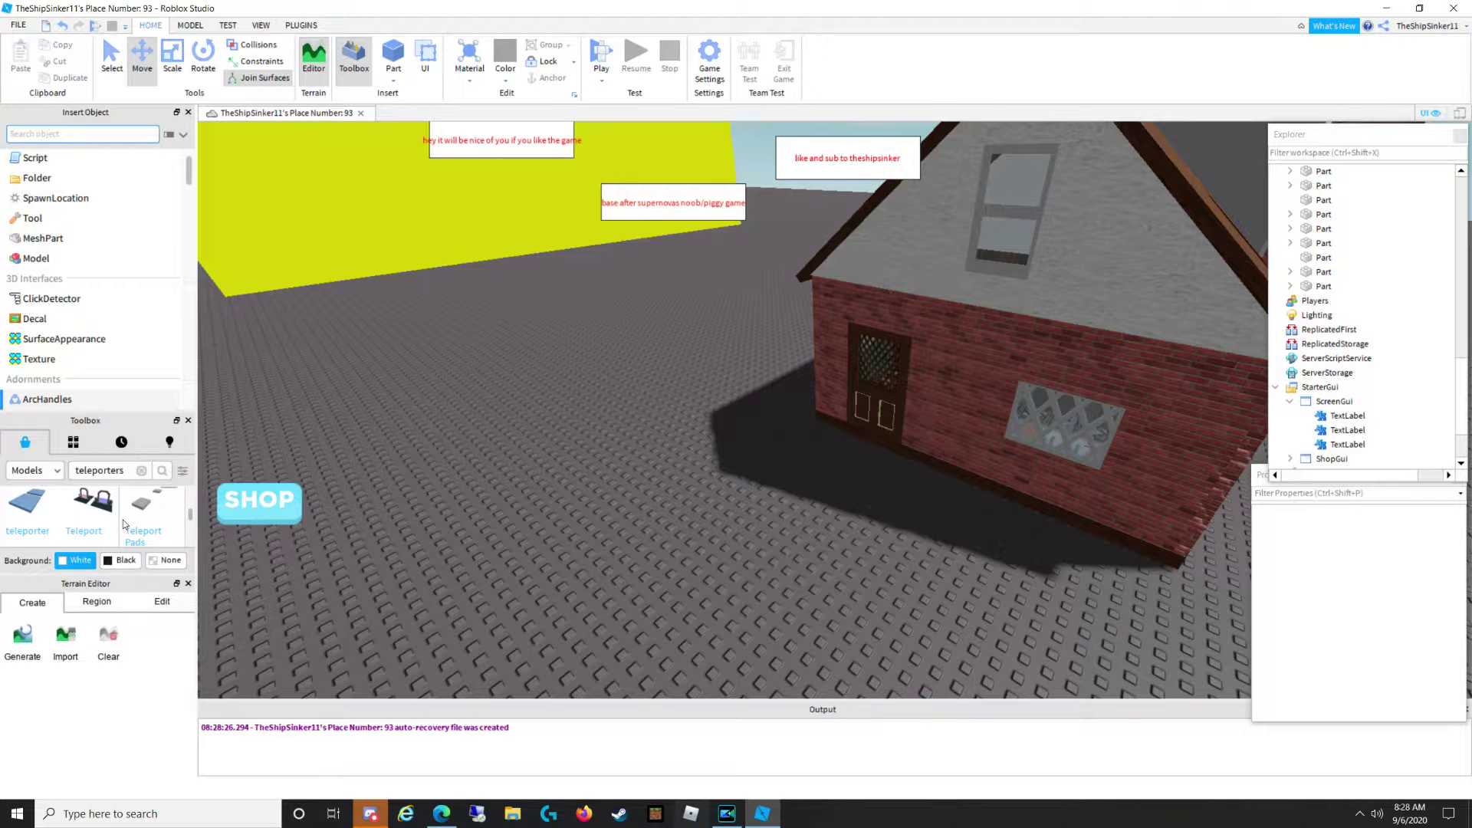
pyautogui.scroll(-3, 40, 507)
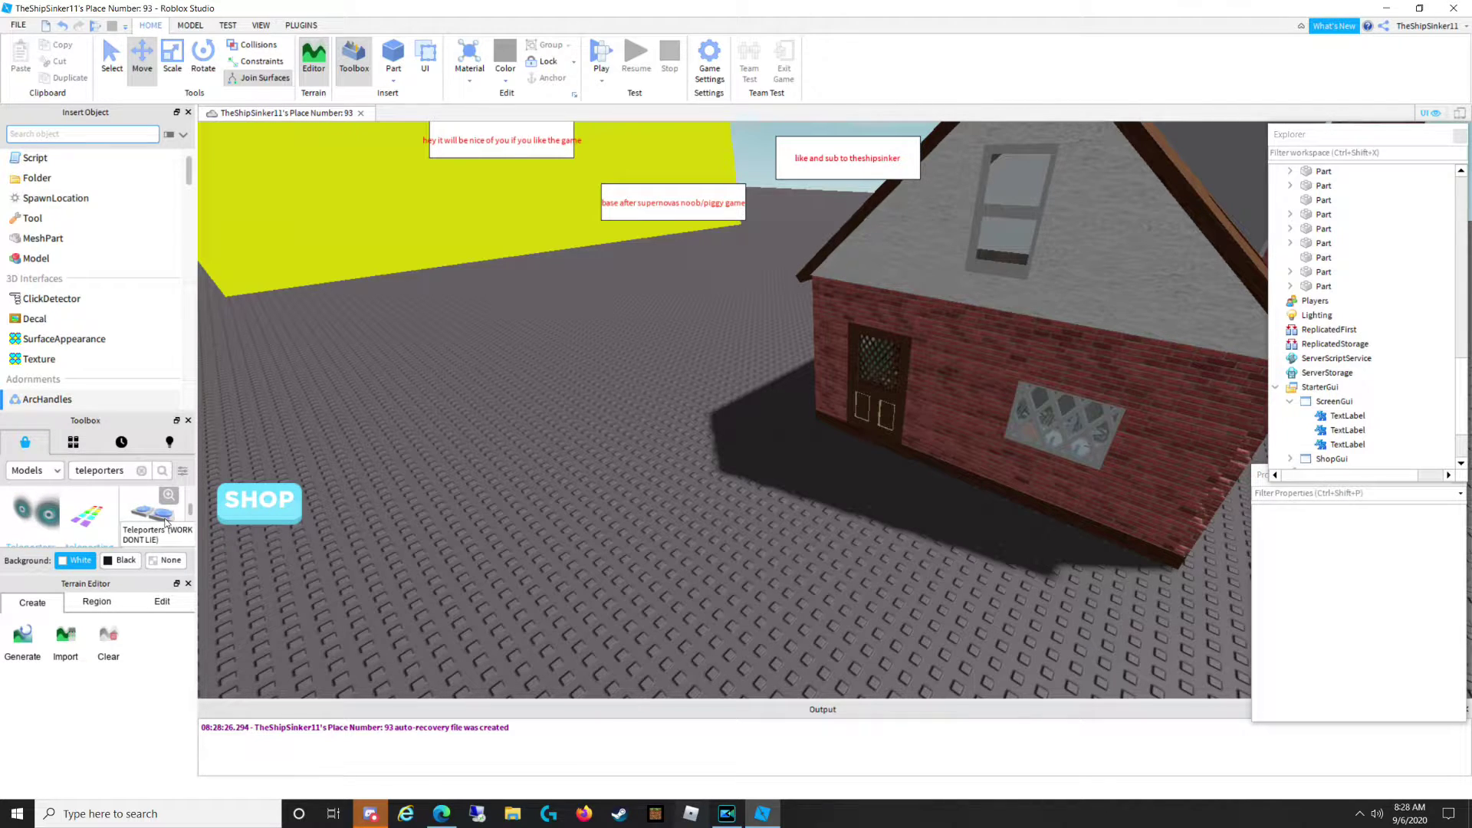
pyautogui.scroll(5, 159, 523)
pyautogui.scroll(-2, 156, 502)
pyautogui.click(136, 503)
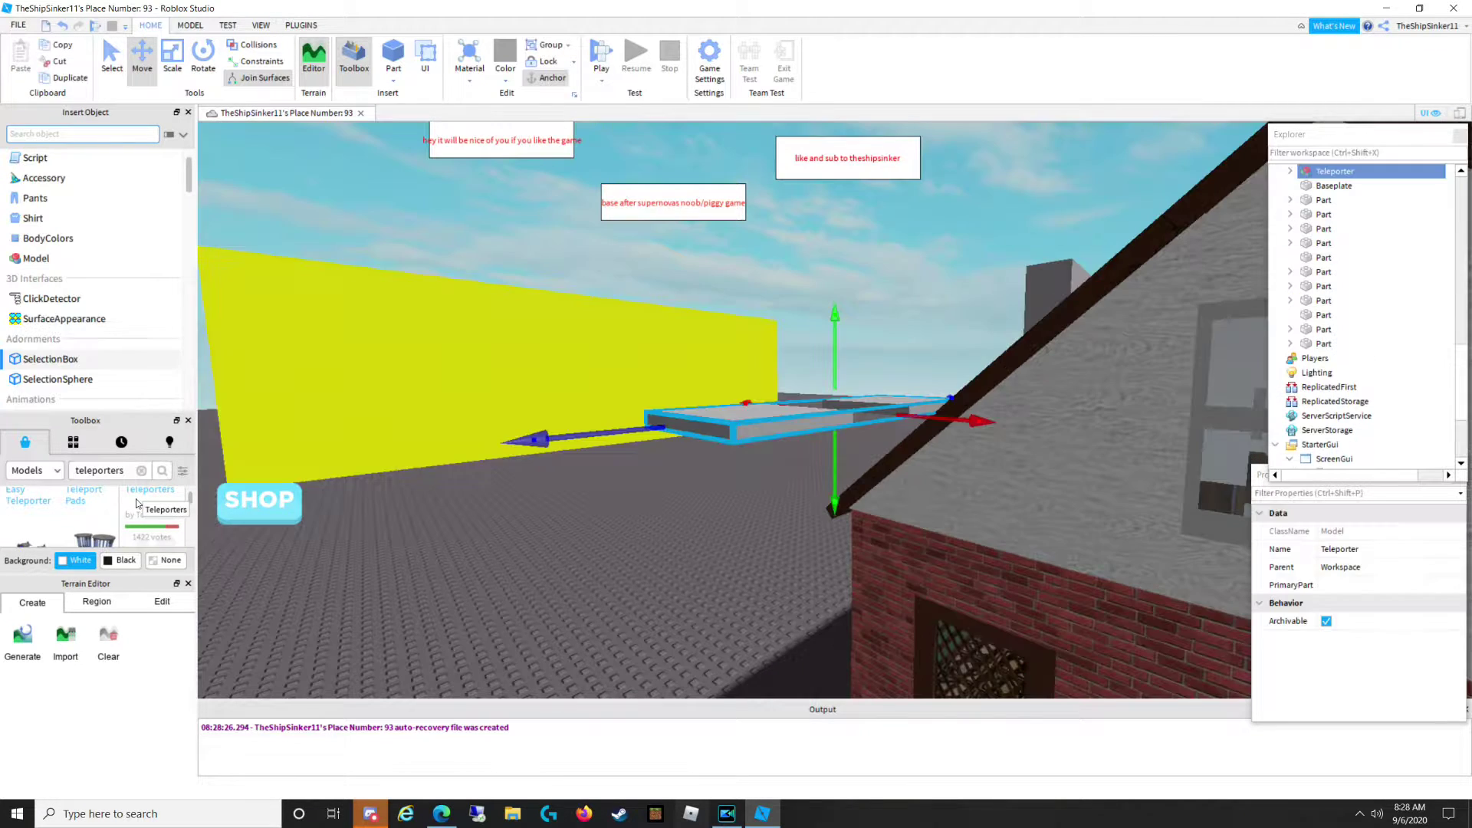
# Place the Teleporter model on the ground in front of the first house's lattice door.
pyautogui.scroll(4, 608, 431)
pyautogui.scroll(-6, 800, 453)
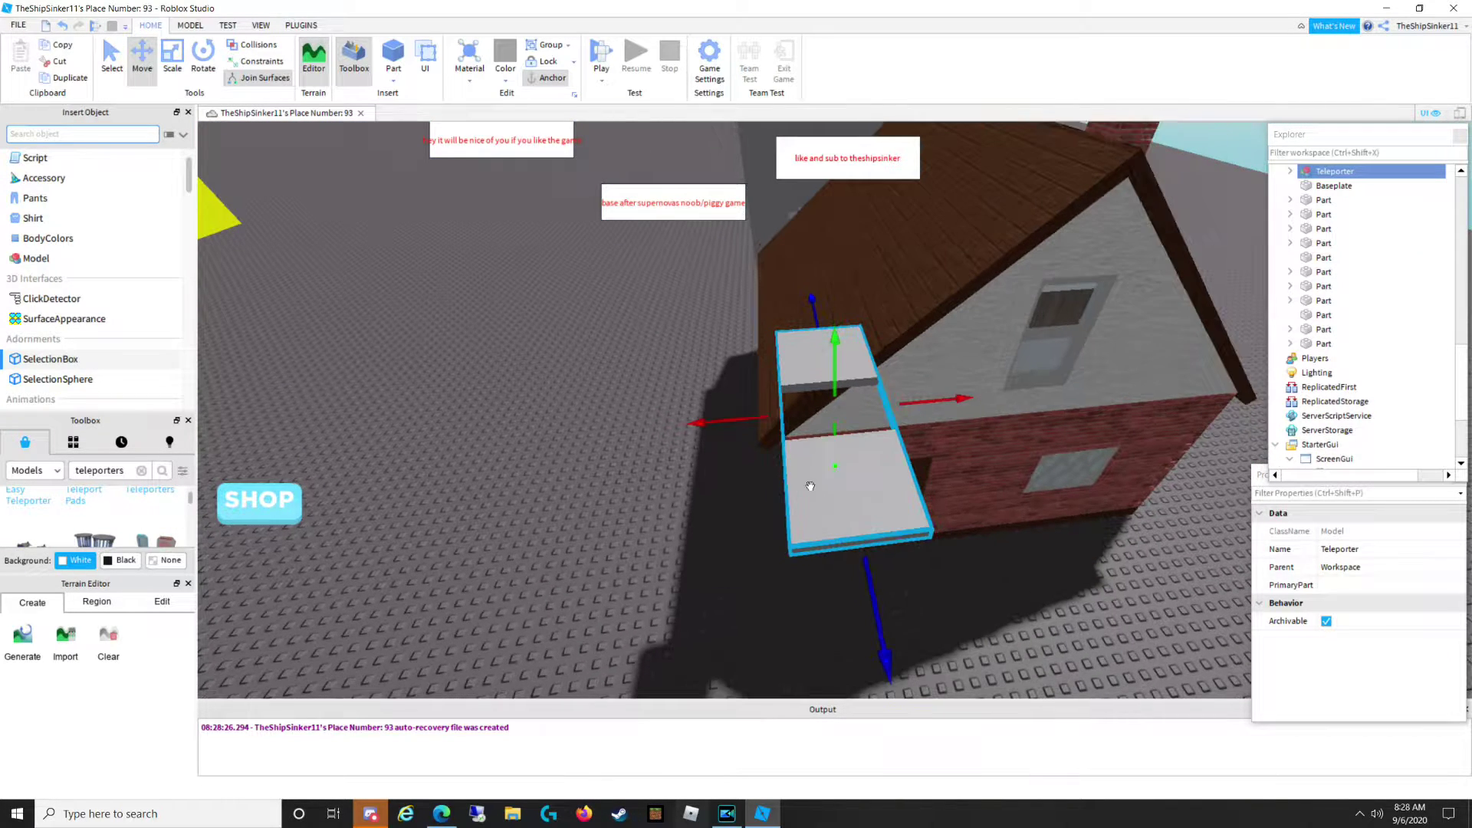
pyautogui.scroll(2, 44, 522)
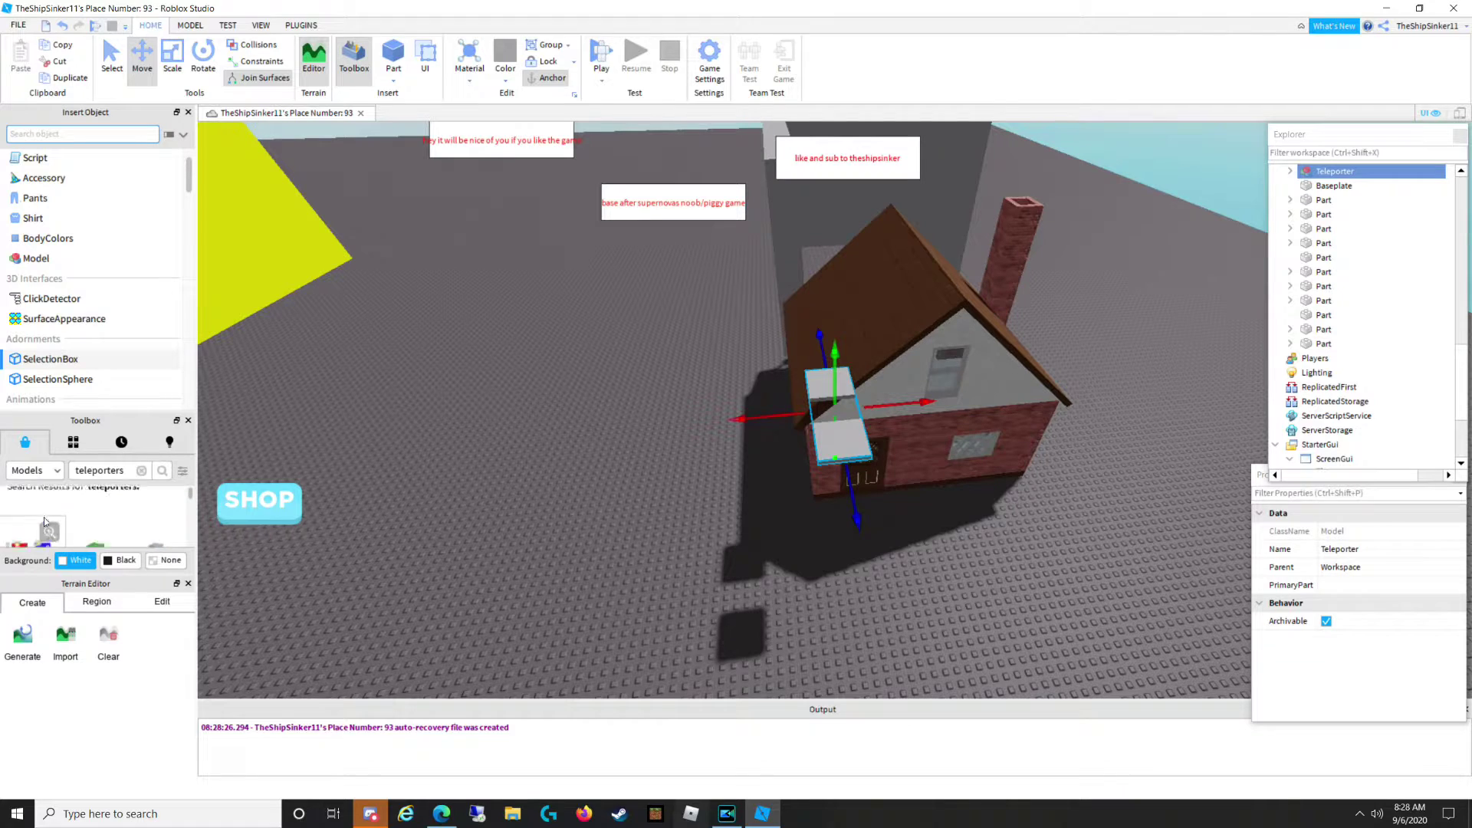
pyautogui.scroll(1, 34, 525)
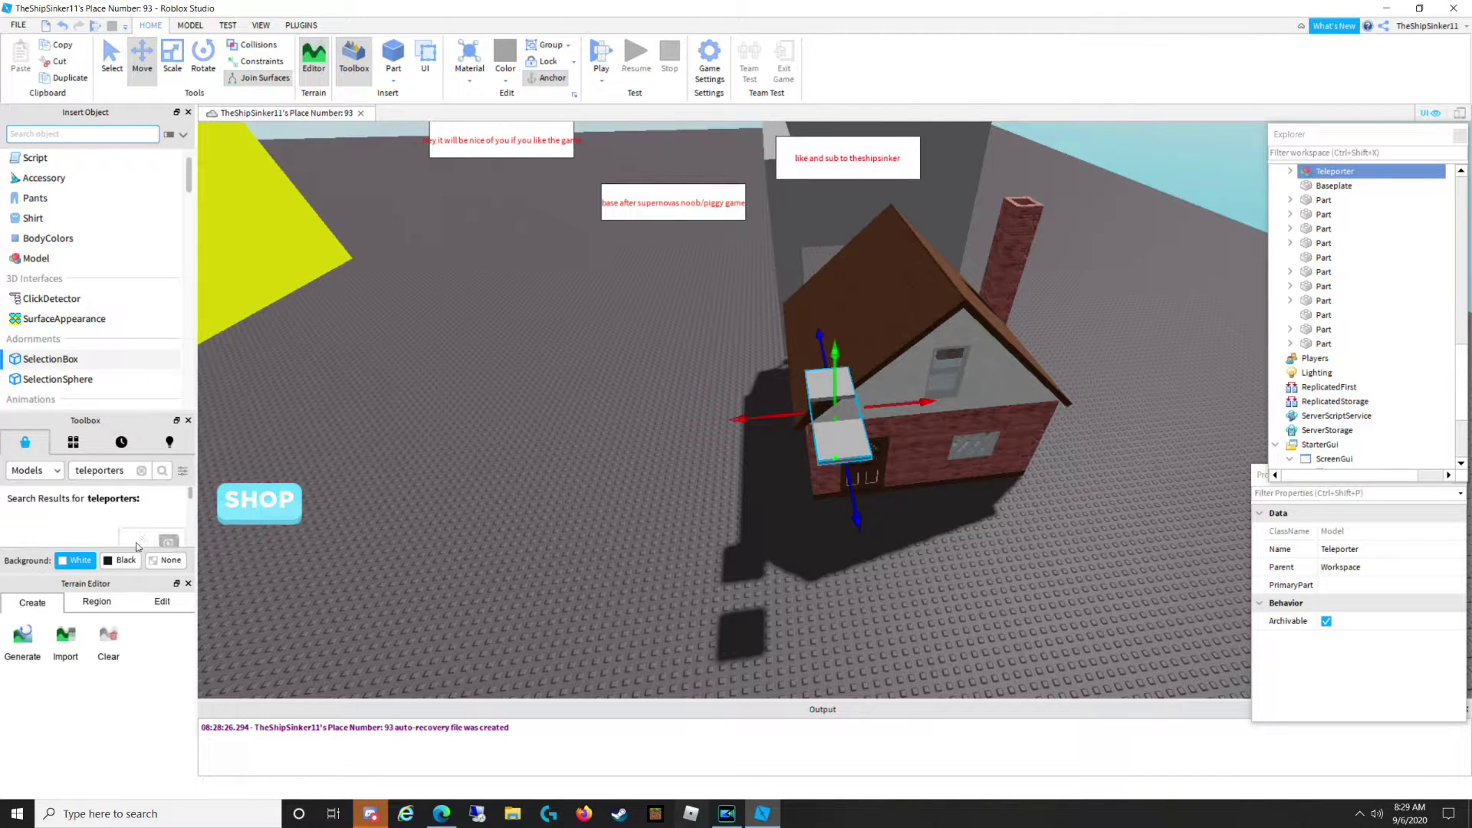
pyautogui.scroll(-2, 131, 540)
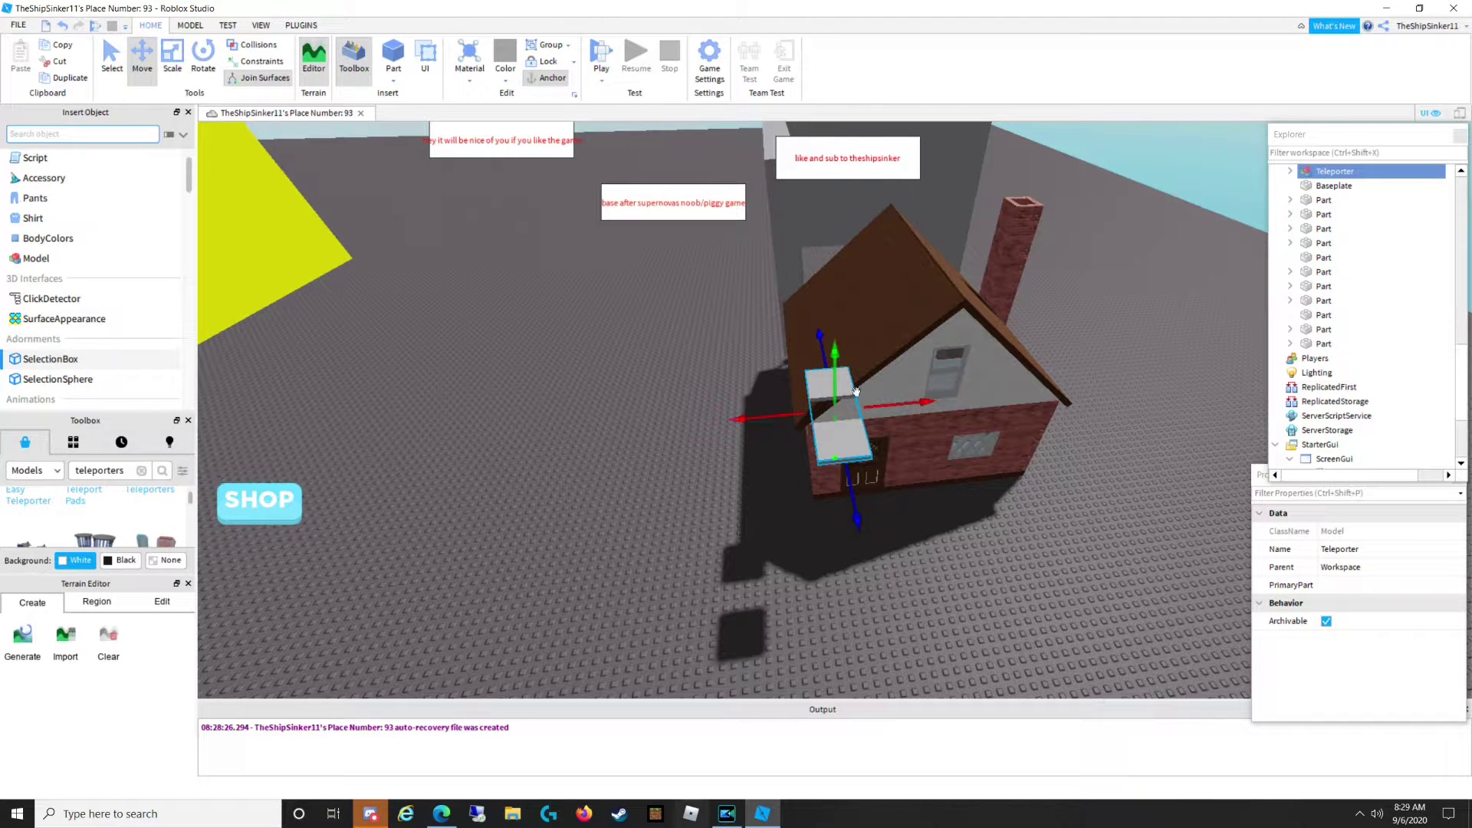
pyautogui.moveTo(827, 438); pyautogui.dragTo(881, 566)
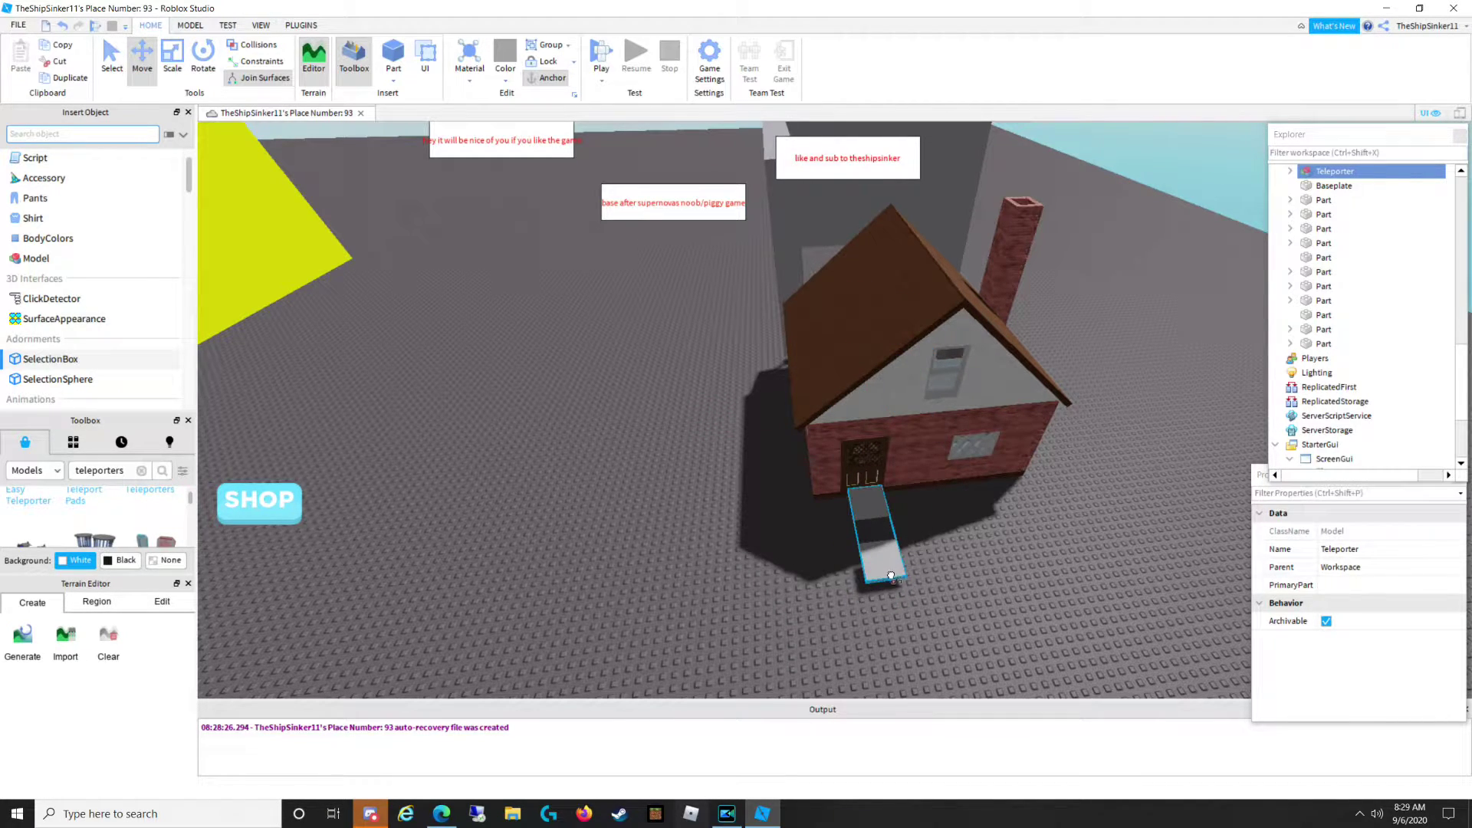
# Expand the Teleporter model and shift only its Tele1 pad slightly in front of the first house's door.
pyautogui.click(1290, 171)
pyautogui.press('f')
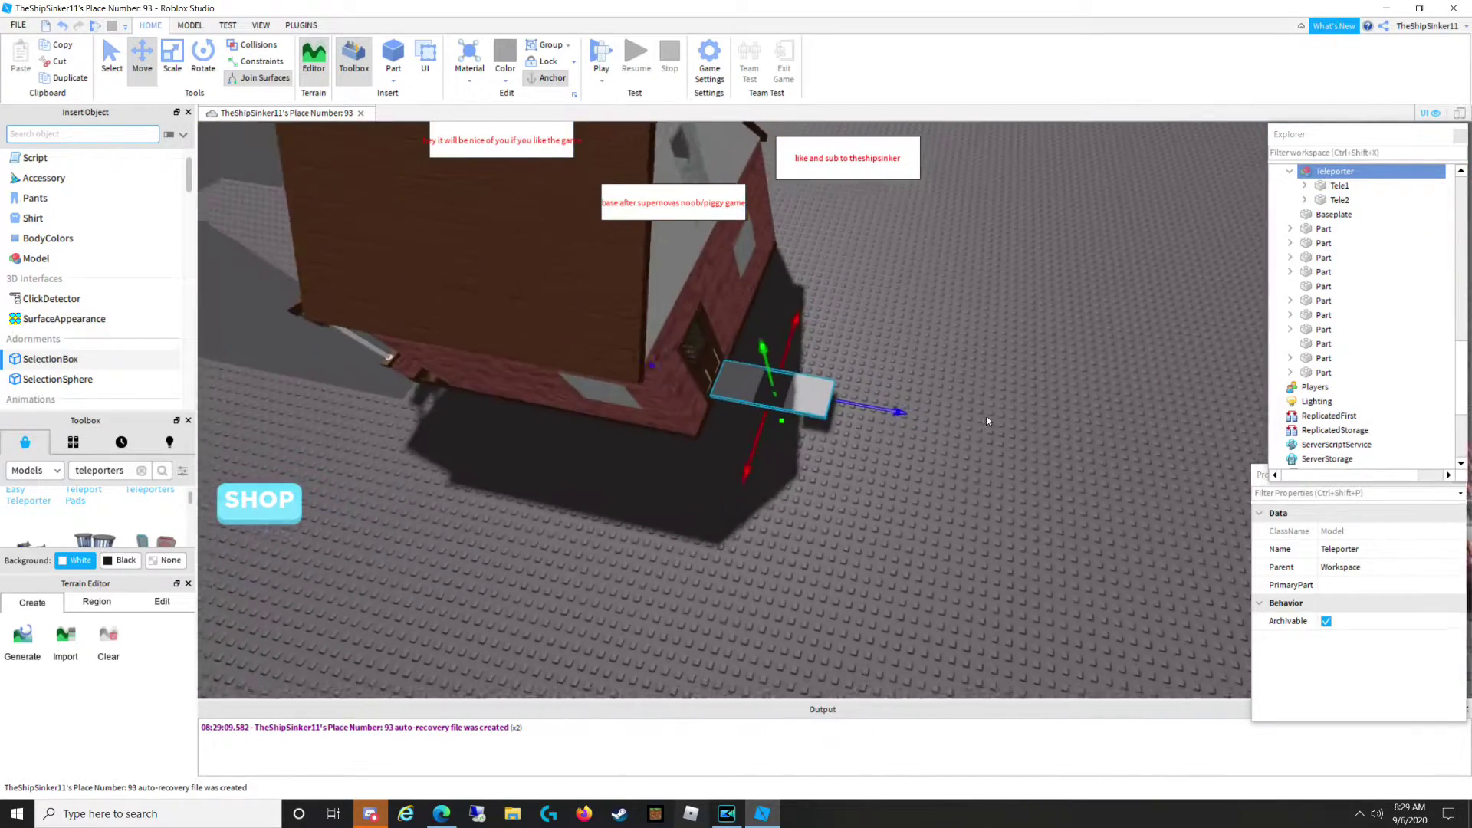
pyautogui.click(1334, 198)
pyautogui.click(1325, 185)
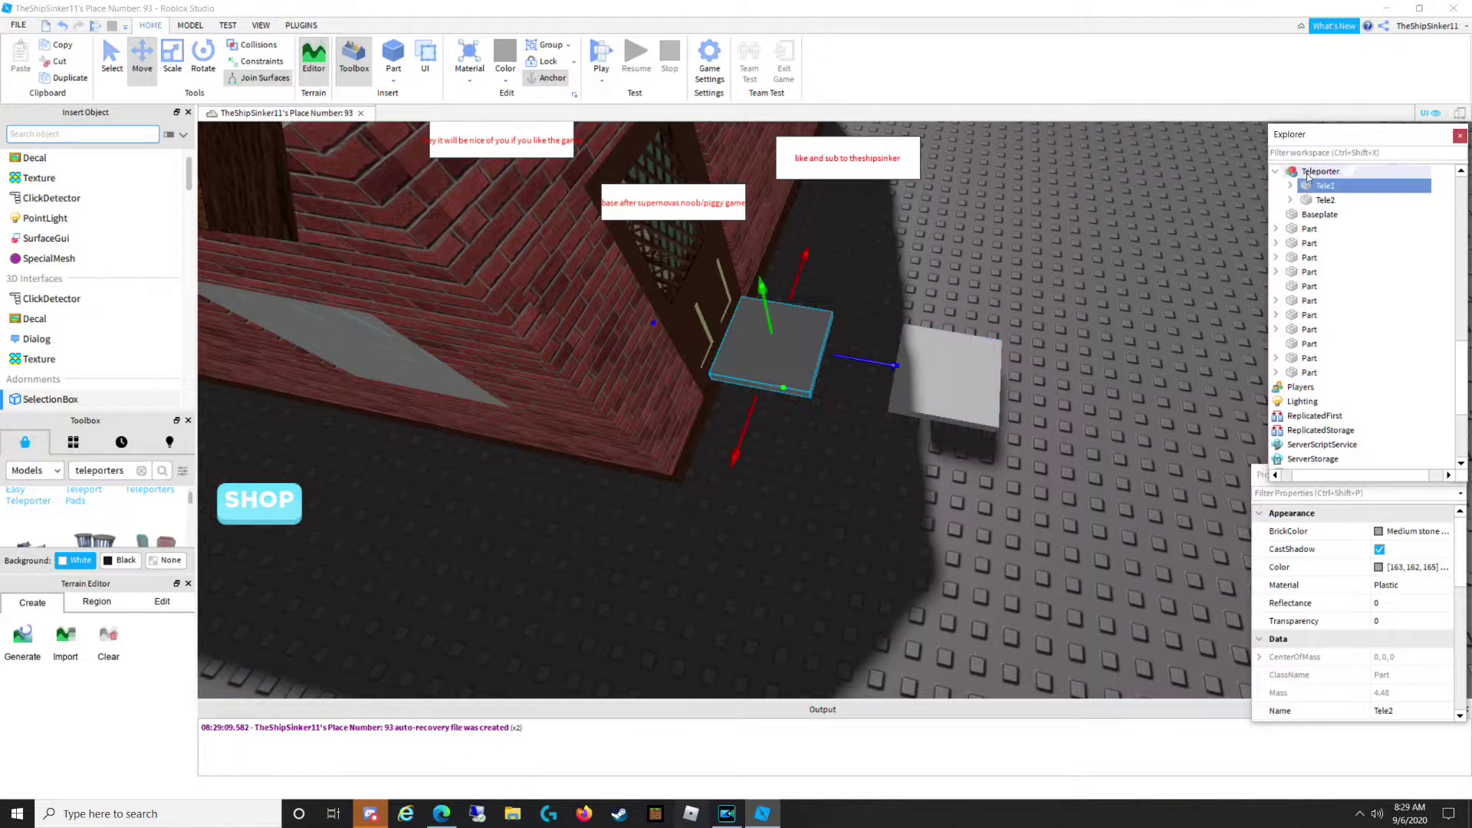
pyautogui.moveTo(781, 387); pyautogui.dragTo(785, 400)
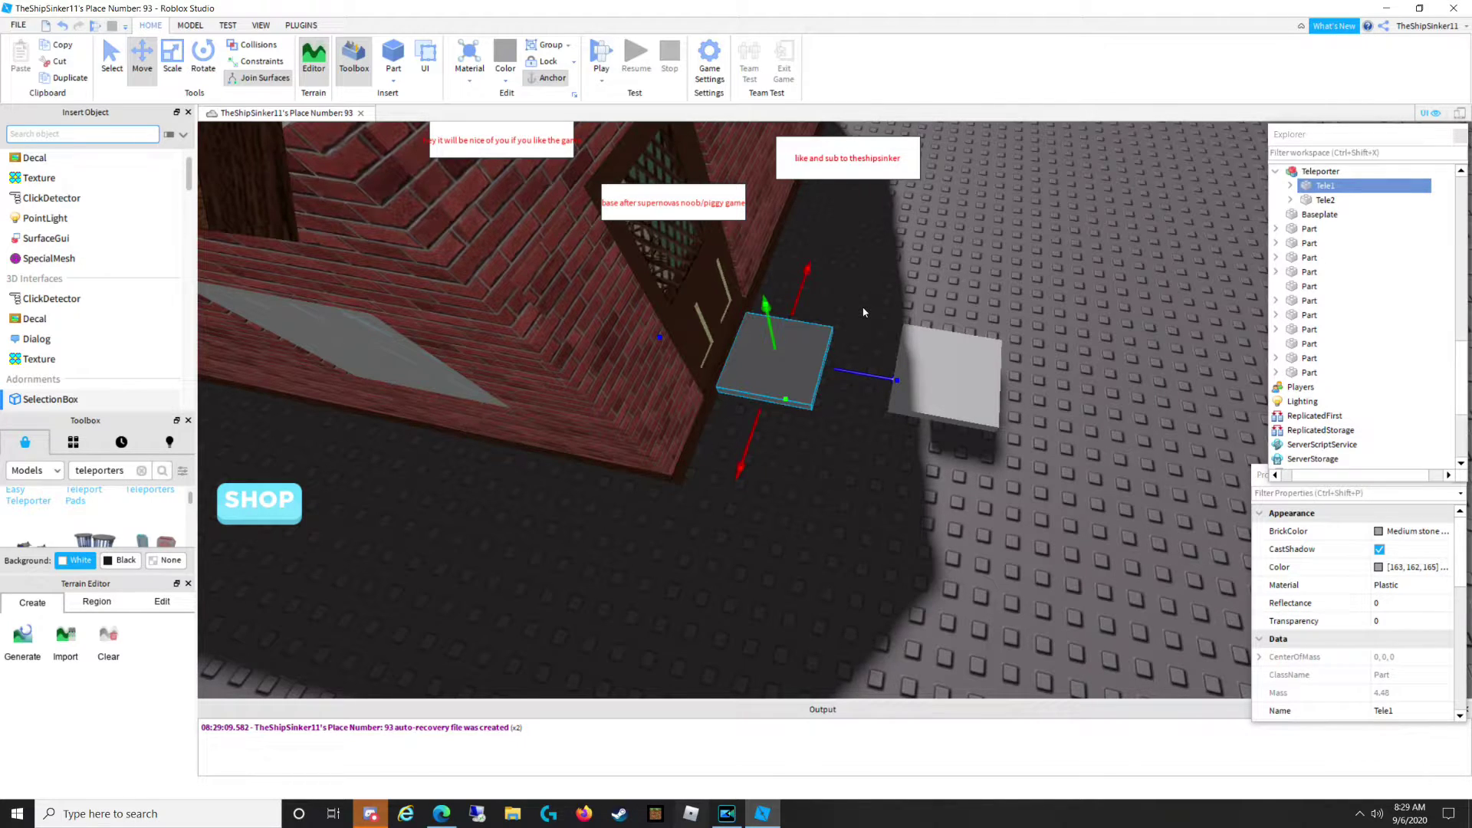
# Move the Tele2 pad away from the first house and across the baseplate to the second house.
pyautogui.click(1325, 200)
pyautogui.moveTo(1065, 404); pyautogui.dragTo(1124, 365)
pyautogui.moveTo(1124, 365); pyautogui.dragTo(1124, 365, button='right')
pyautogui.moveTo(1061, 390); pyautogui.dragTo(1171, 426)
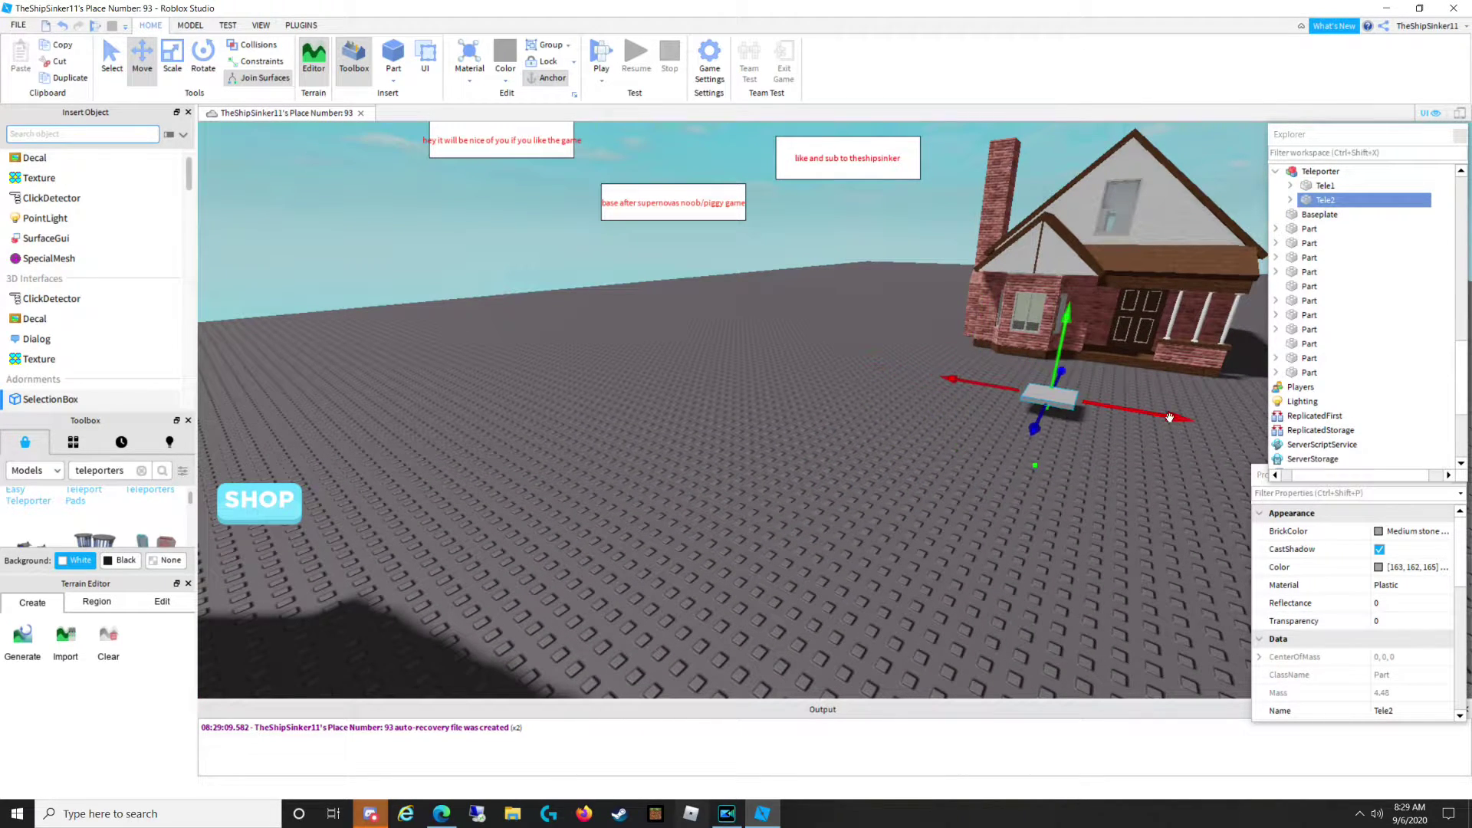
pyautogui.moveTo(1064, 377); pyautogui.dragTo(1076, 394)
pyautogui.moveTo(1070, 386); pyautogui.dragTo(1094, 386, button='right')
pyautogui.press('w')
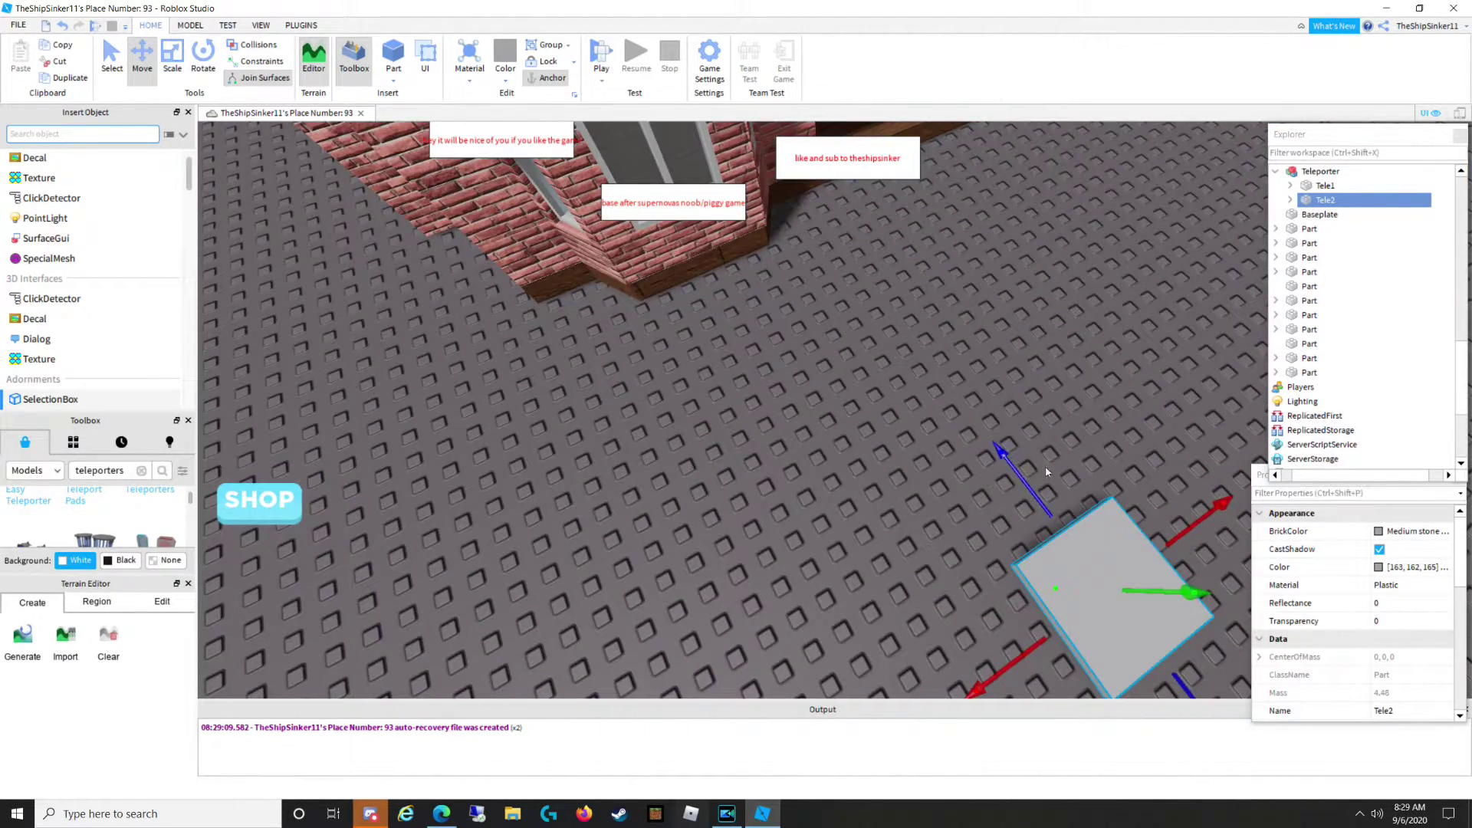
# Bring the Tele2 pad around the second house and set it on the ground right against its lattice door.
pyautogui.moveTo(1034, 477); pyautogui.dragTo(858, 404)
pyautogui.press('s')
pyautogui.moveTo(836, 403); pyautogui.dragTo(831, 400, button='right')
pyautogui.scroll(-8, 832, 400)
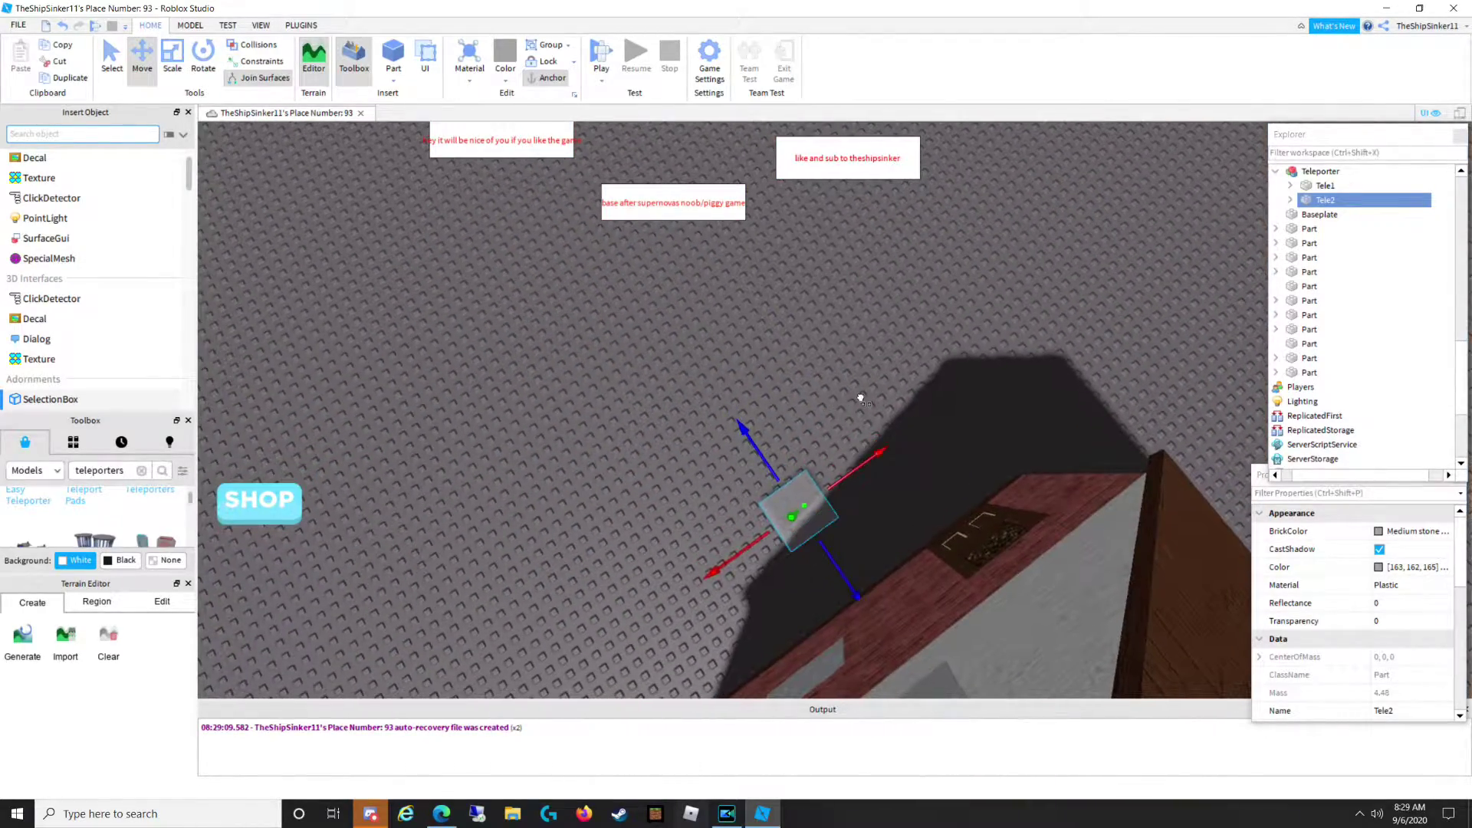
pyautogui.moveTo(882, 480); pyautogui.dragTo(1012, 451)
pyautogui.moveTo(931, 501); pyautogui.dragTo(959, 539)
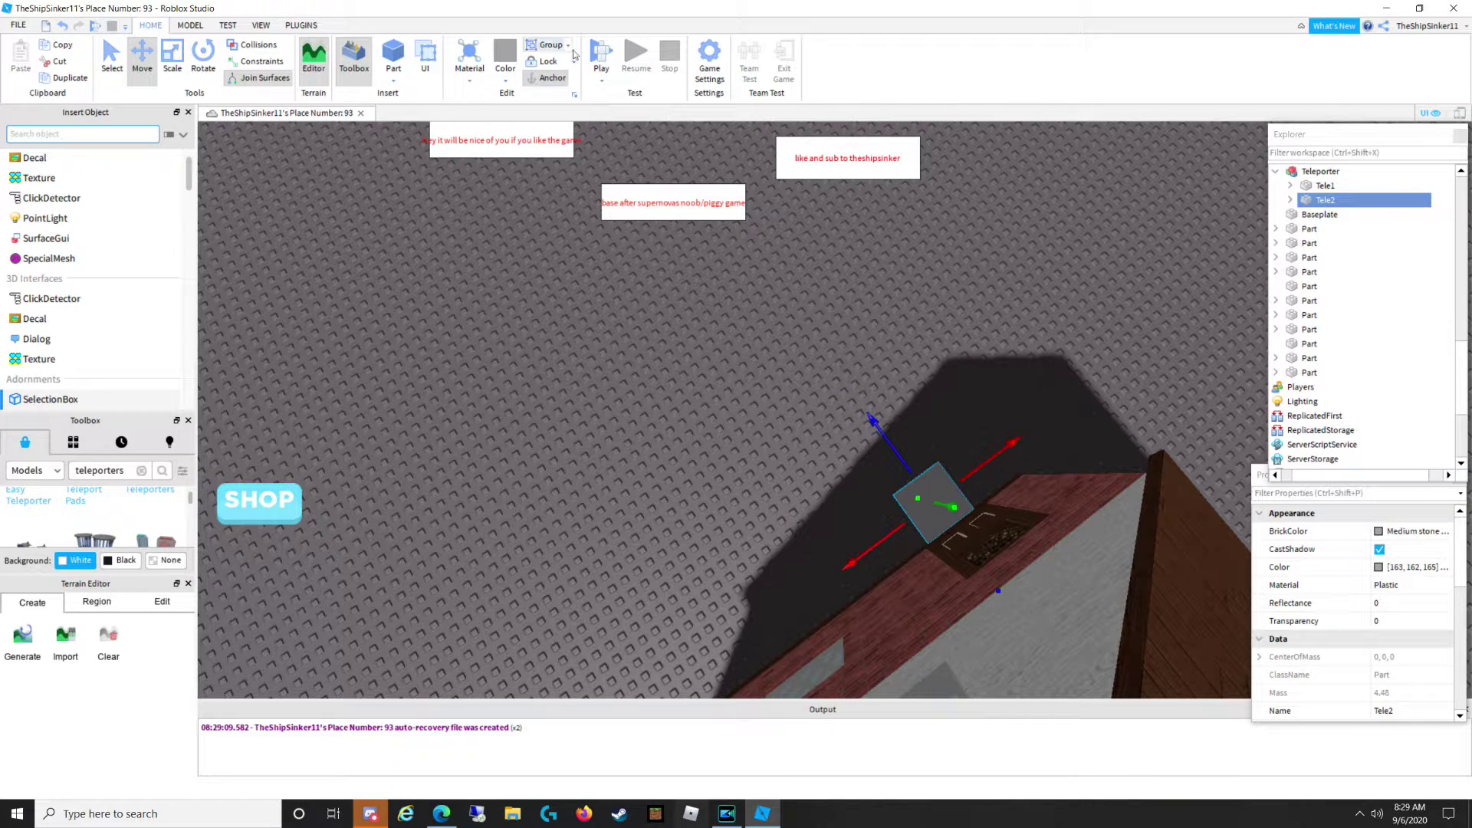
# Start a playtest and move the character out of the yellow starting area and into the house kitchen.
pyautogui.click(602, 58)
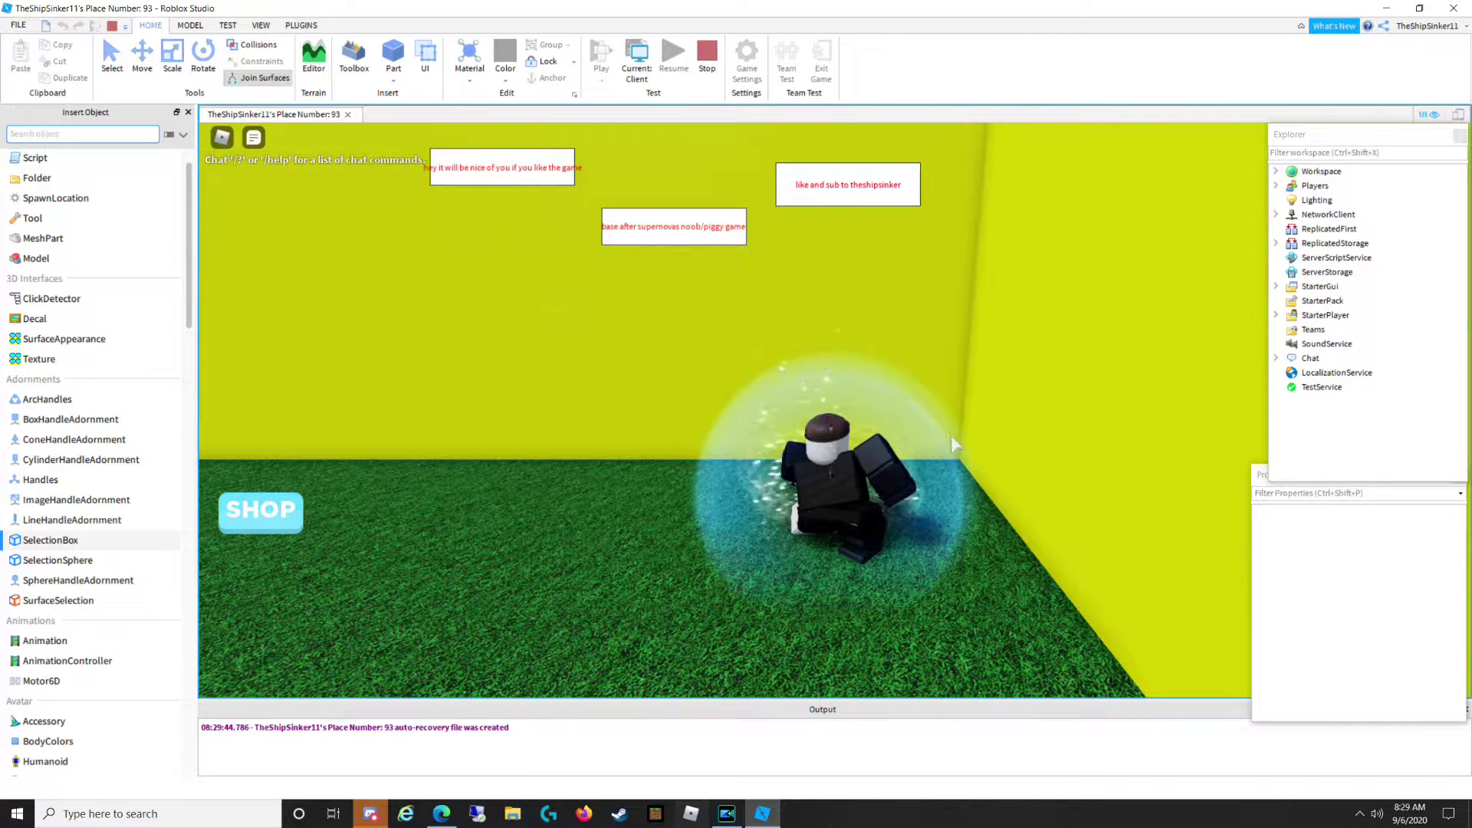
pyautogui.moveTo(727, 617); pyautogui.dragTo(726, 618, button='right')
pyautogui.press('w')
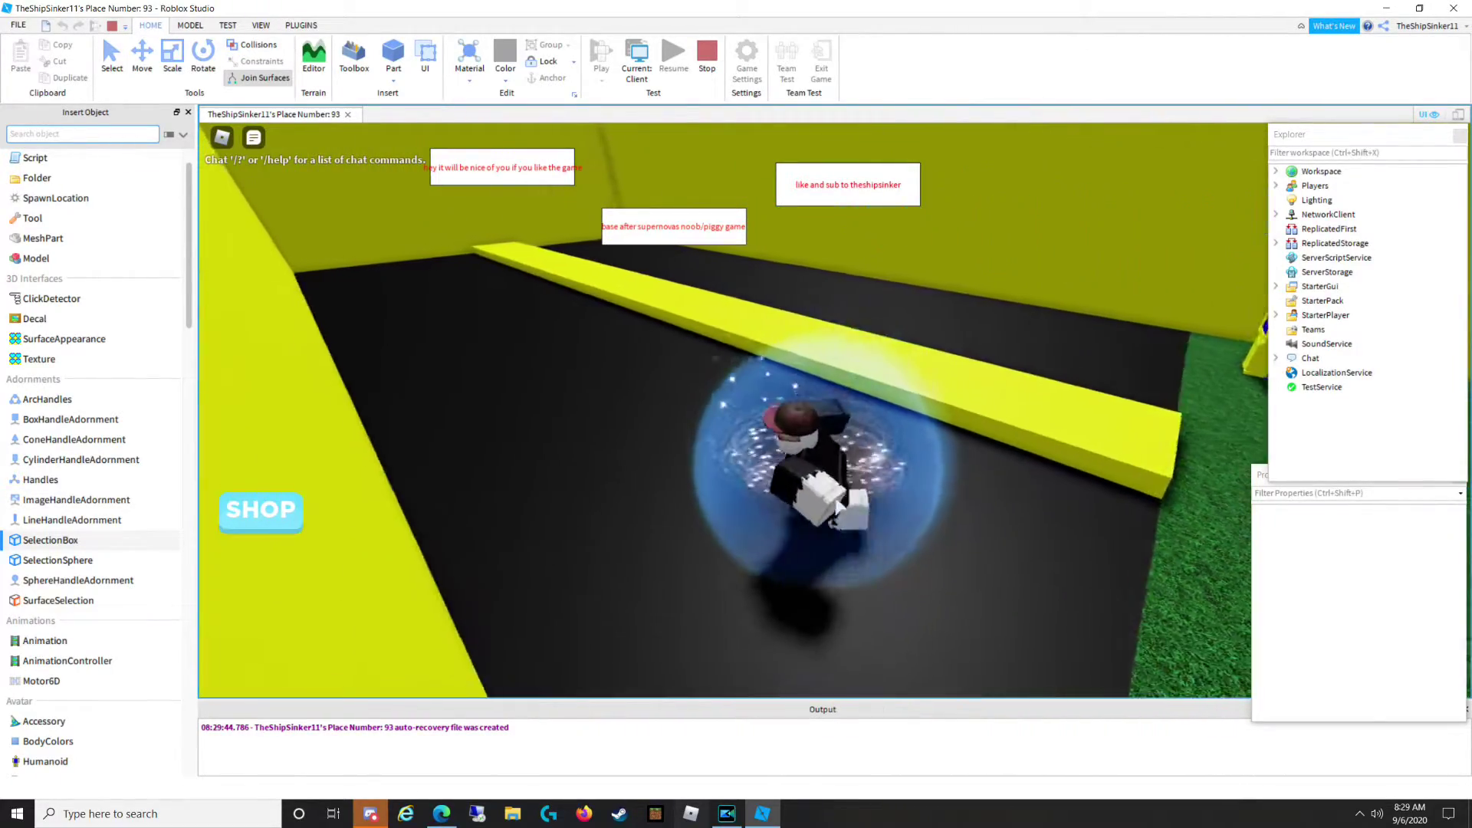
pyautogui.press('w')
pyautogui.moveTo(836, 497); pyautogui.dragTo(836, 497, button='right')
pyautogui.press('w')
pyautogui.press('w')
pyautogui.press('space')
pyautogui.press('w')
pyautogui.scroll(5, 835, 497)
pyautogui.press('w')
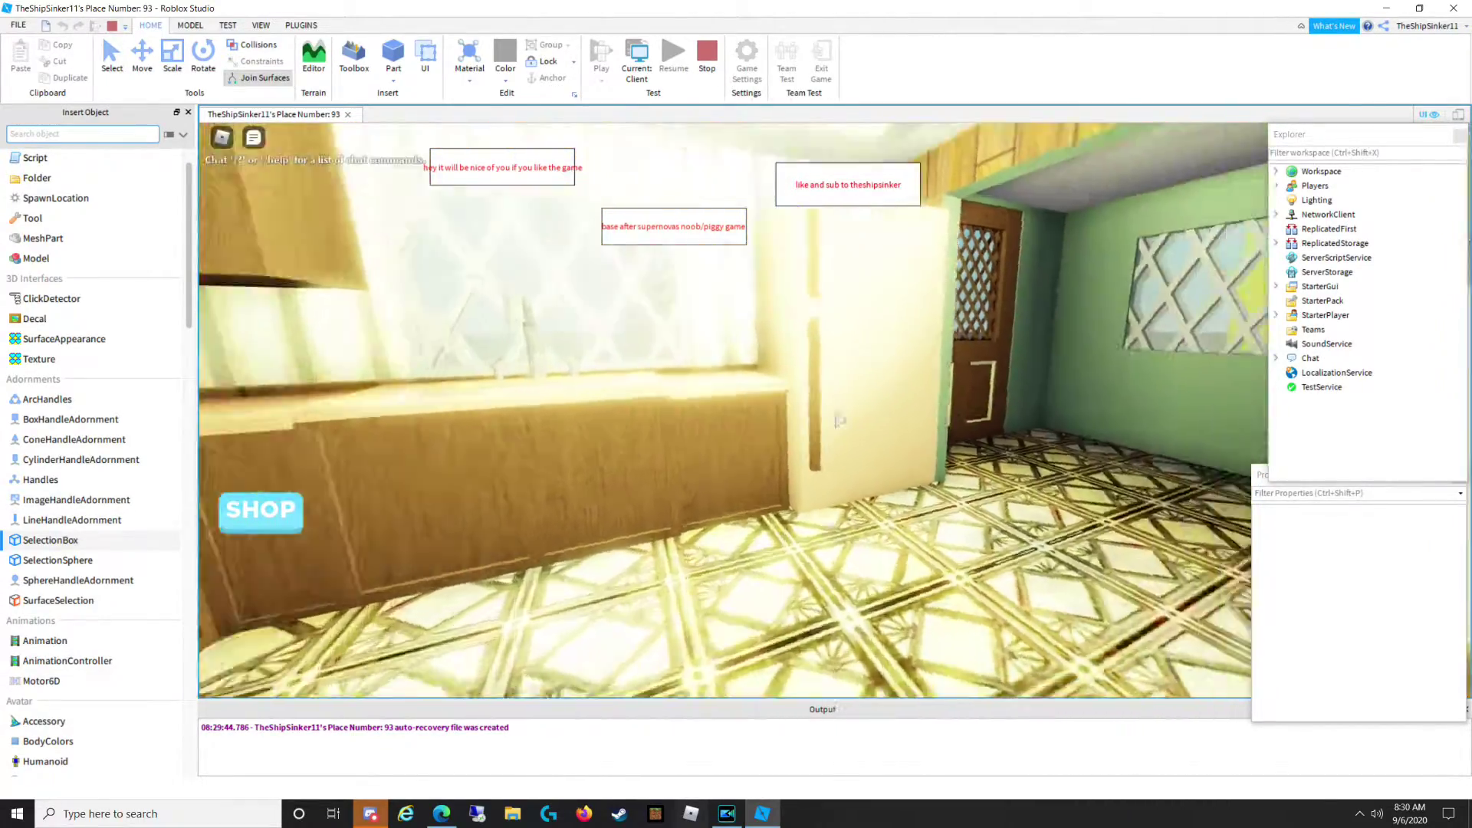
# Take the character through the house to the outside, survey both houses from above, and end the playtest.
pyautogui.press('w')
pyautogui.click(834, 411)
pyautogui.click(835, 411)
pyautogui.click(834, 411)
pyautogui.moveTo(836, 420); pyautogui.dragTo(836, 412, button='right')
pyautogui.press('w')
pyautogui.scroll(-3, 836, 411)
pyautogui.scroll(-10, 835, 419)
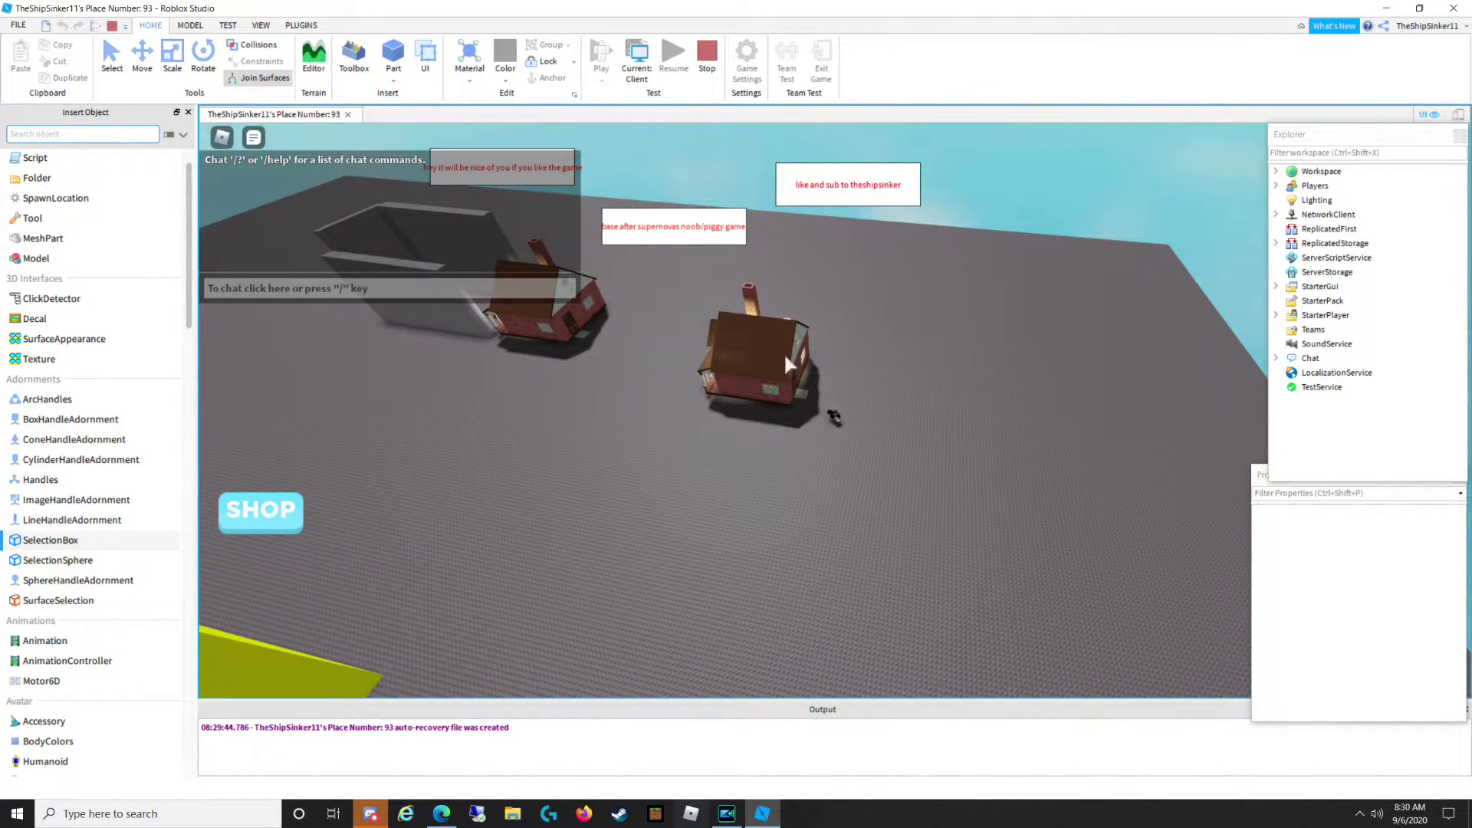
pyautogui.click(713, 68)
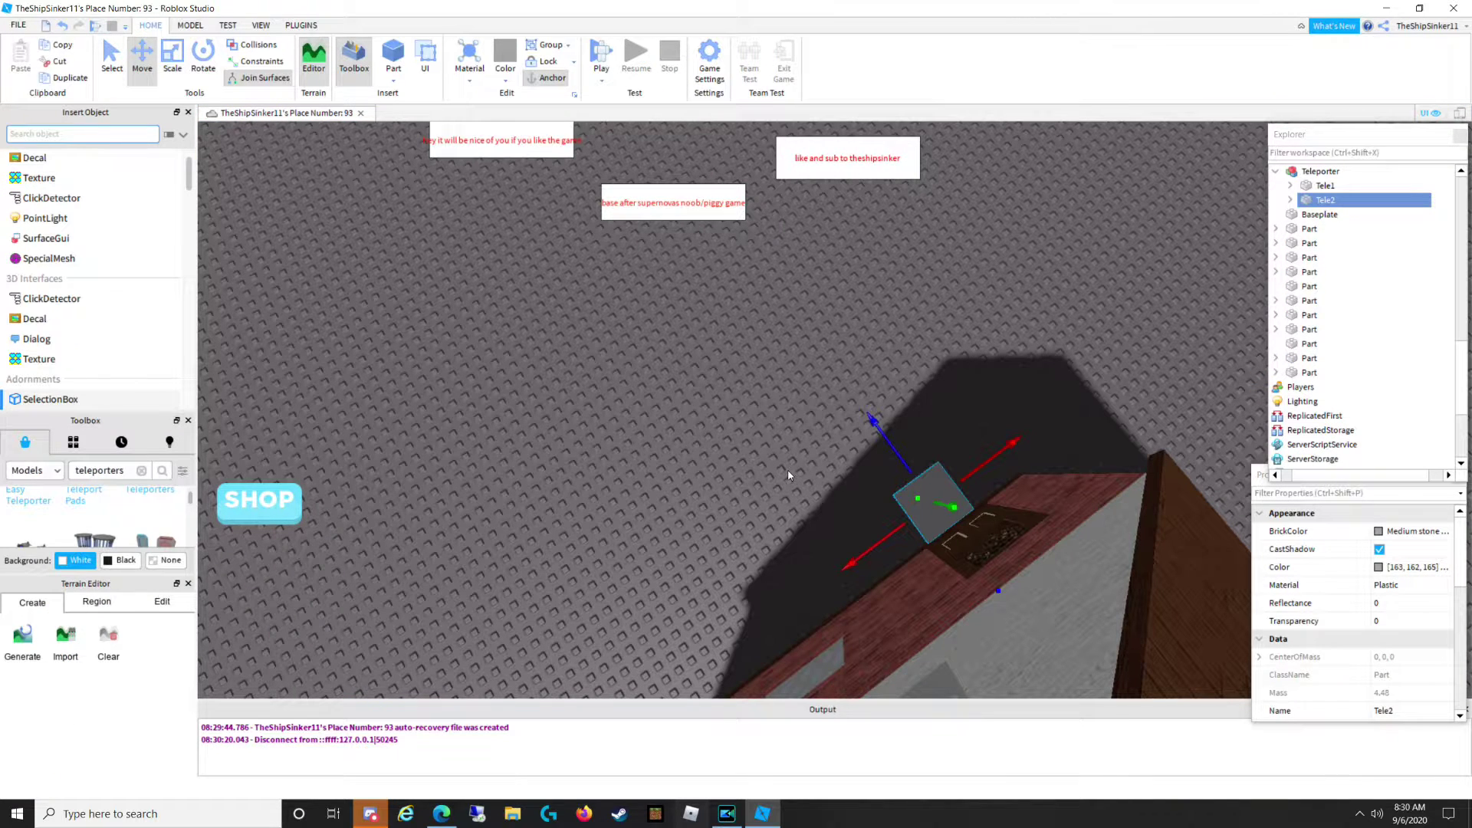
# Move the noob from inside the second house onto the open ground facing its lattice door and the Tele2 pad.
pyautogui.moveTo(576, 412); pyautogui.dragTo(577, 413, button='right')
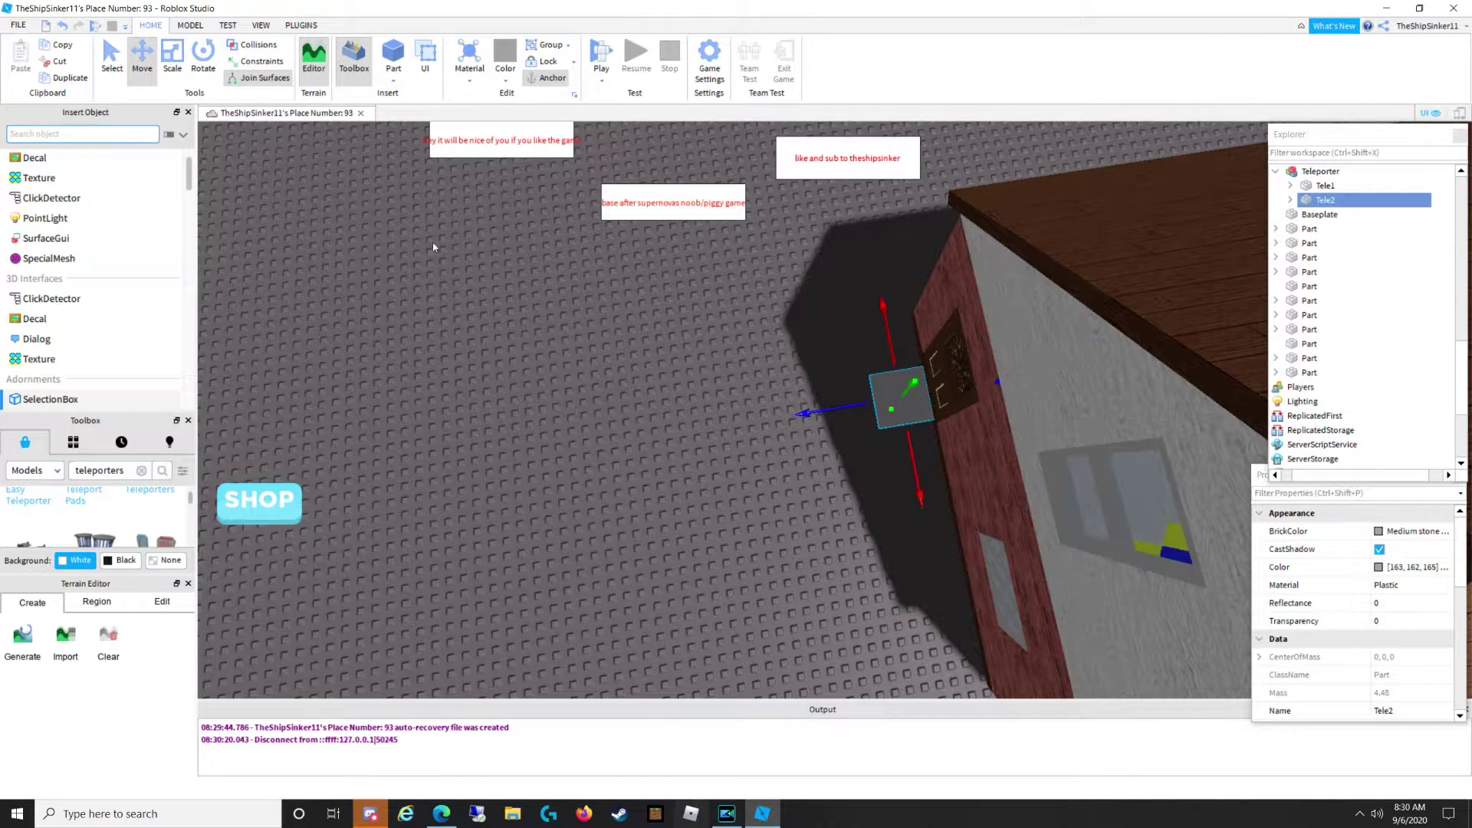
pyautogui.moveTo(495, 245); pyautogui.dragTo(495, 246, button='right')
pyautogui.scroll(8, 656, 458)
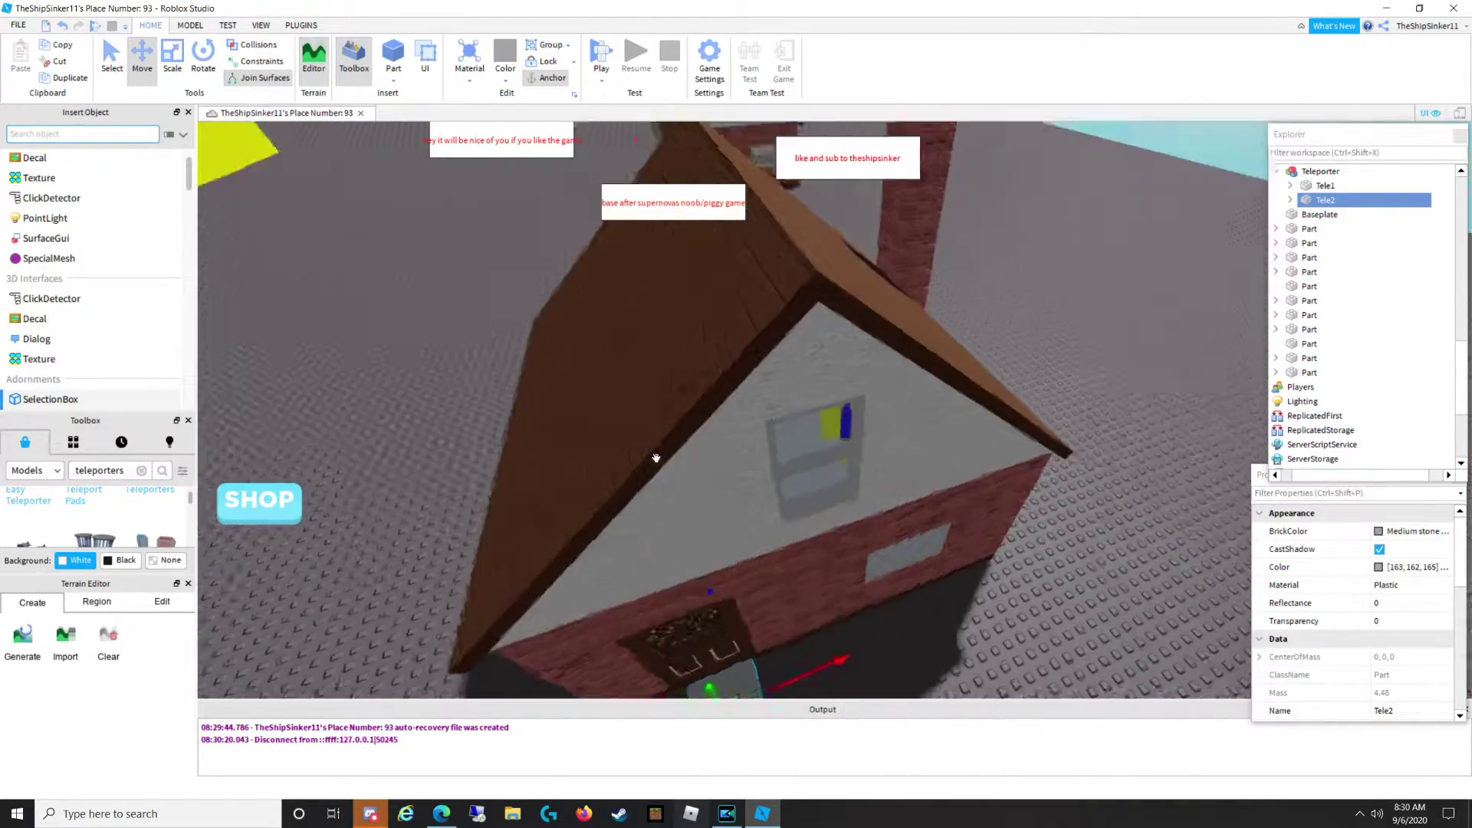
pyautogui.moveTo(658, 457); pyautogui.dragTo(658, 458, button='right')
pyautogui.click(734, 596)
pyautogui.scroll(-8, 752, 555)
pyautogui.moveTo(754, 554); pyautogui.dragTo(753, 554, button='right')
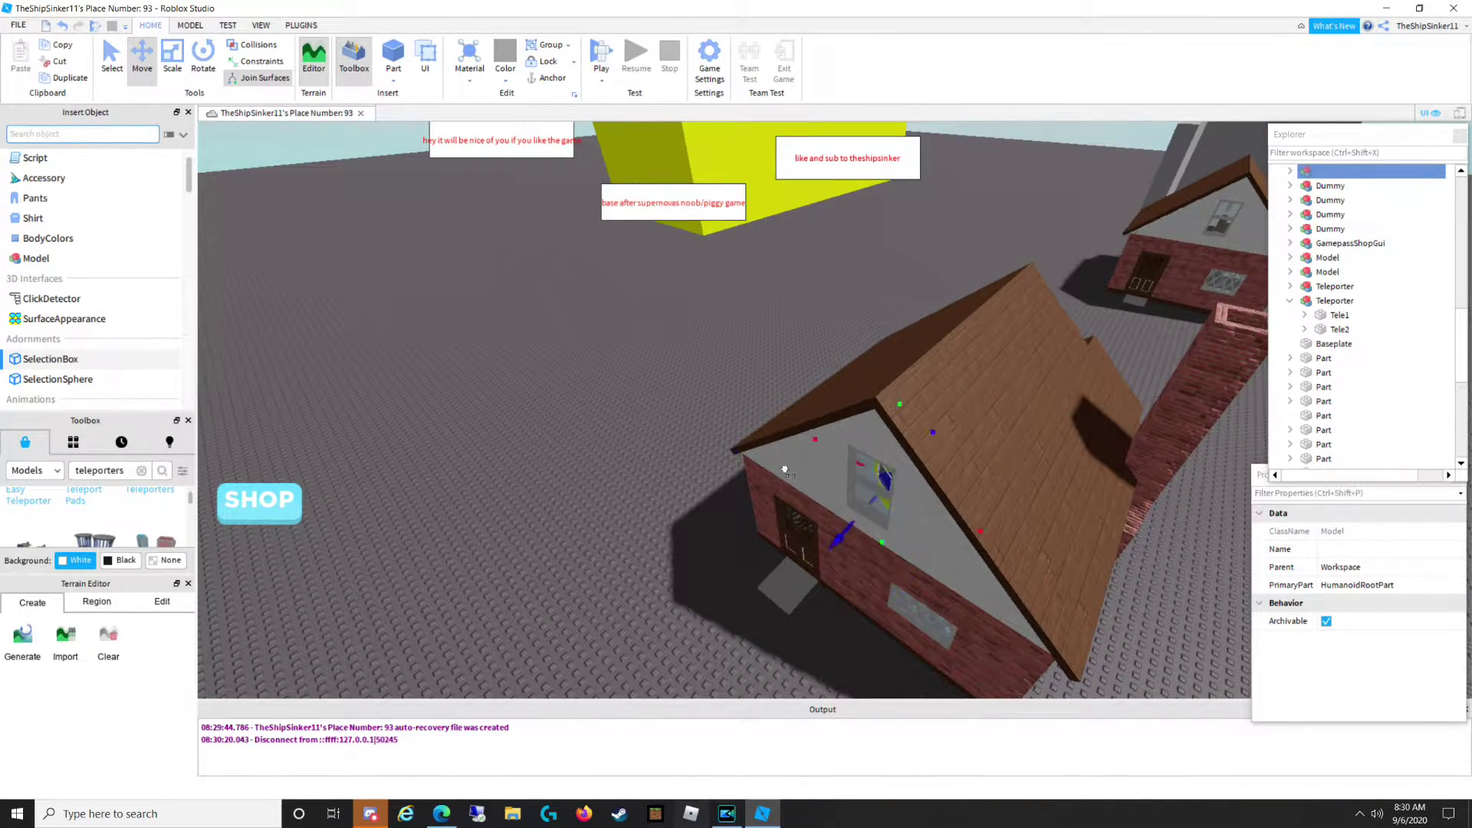
pyautogui.moveTo(785, 469); pyautogui.dragTo(559, 479)
pyautogui.moveTo(750, 410); pyautogui.dragTo(622, 683)
pyautogui.click(649, 545)
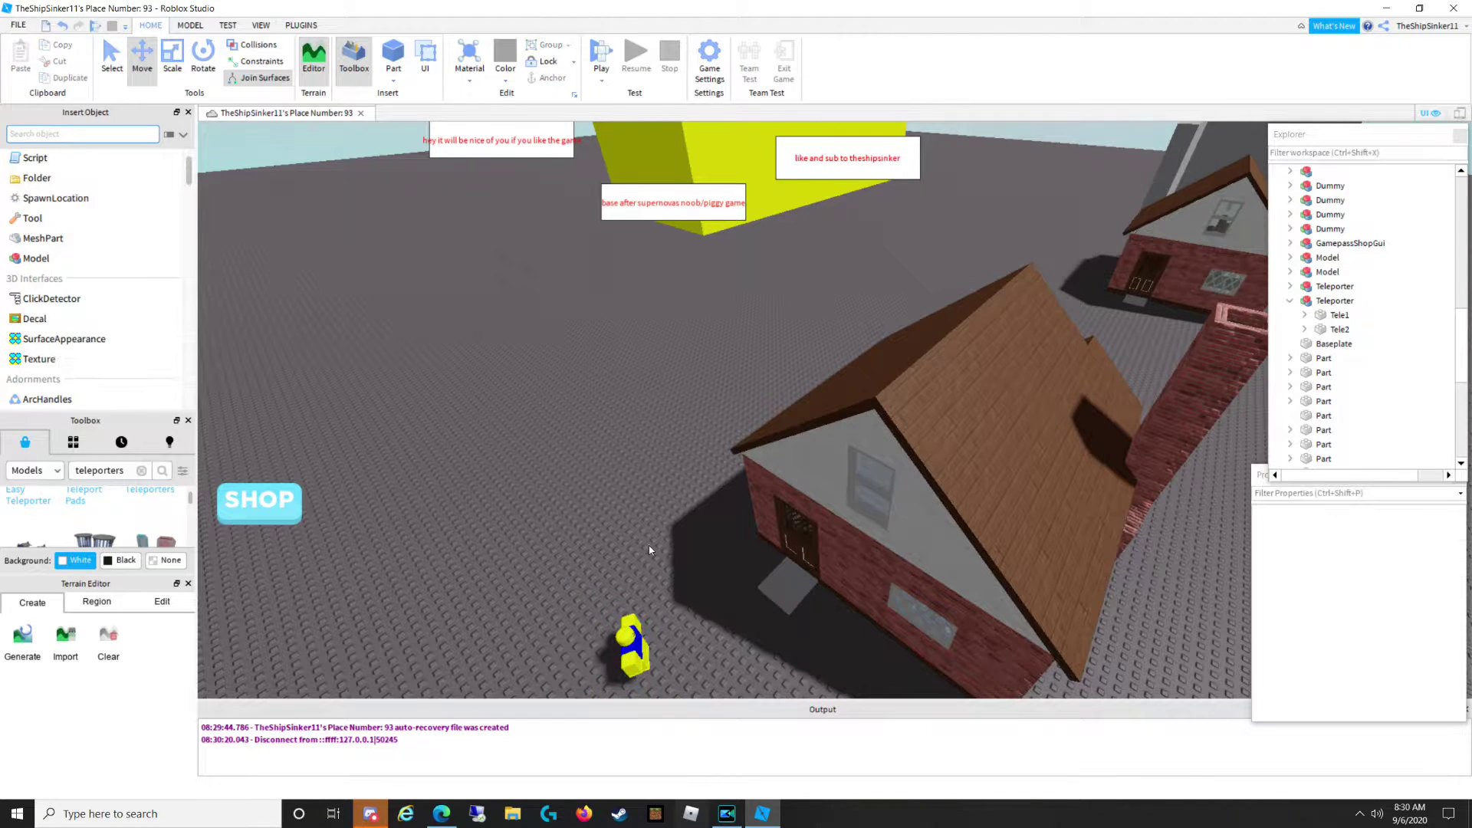
pyautogui.press('w')
pyautogui.moveTo(649, 546); pyautogui.dragTo(650, 547, button='right')
pyautogui.click(820, 481)
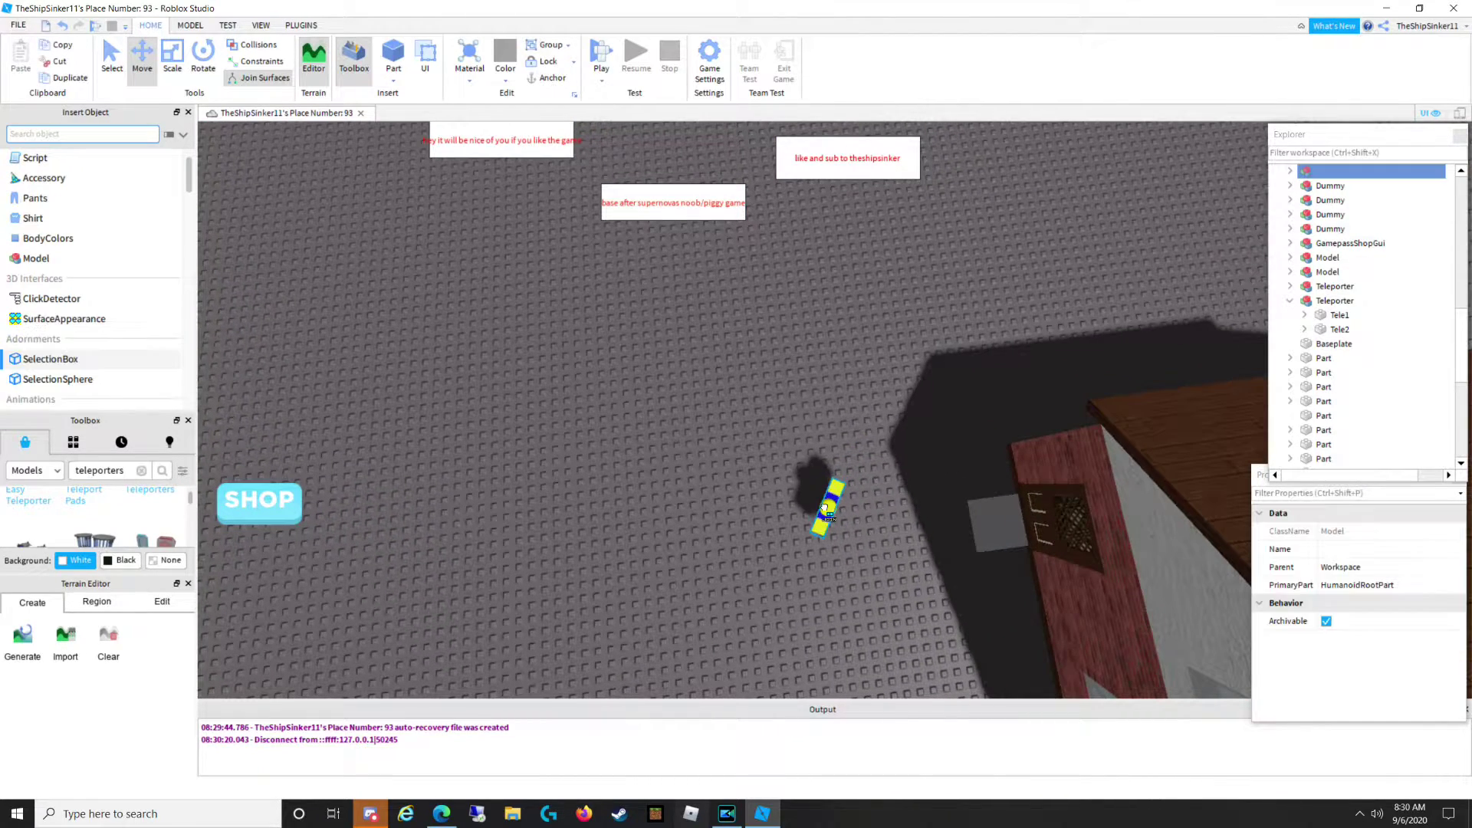
pyautogui.click(148, 477)
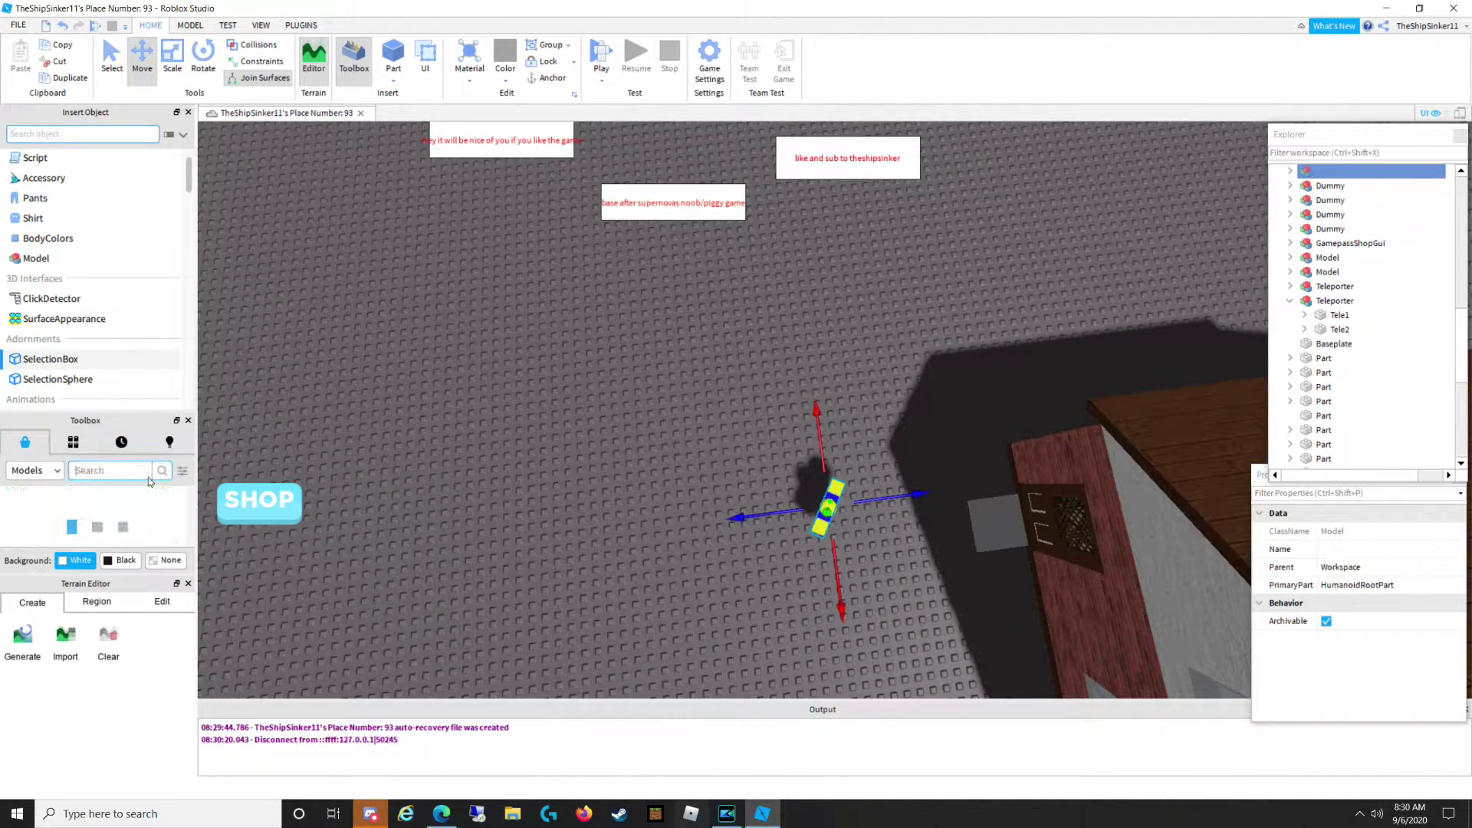
pyautogui.write('f')
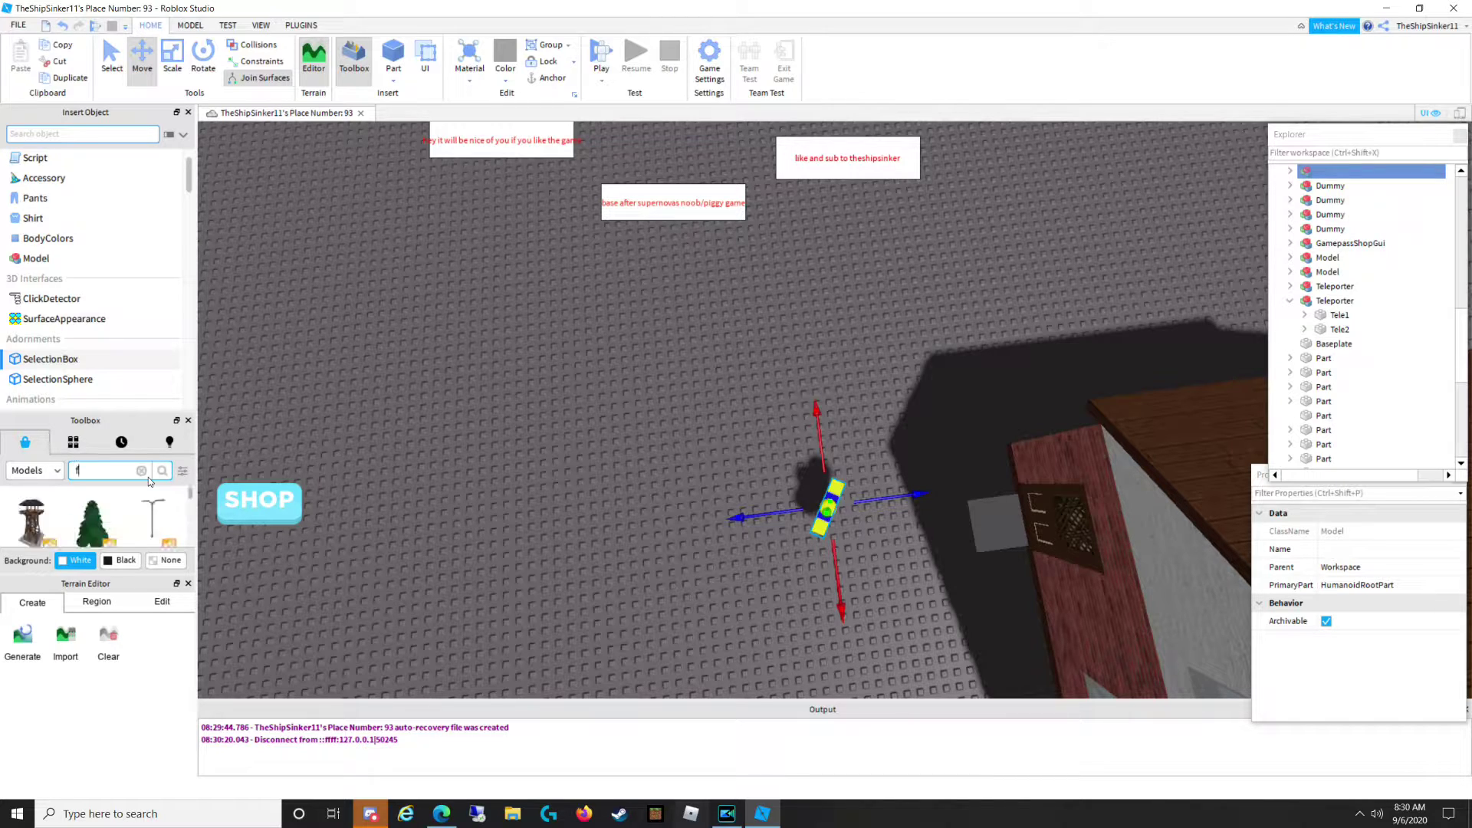
pyautogui.write('ence\\')
pyautogui.press('BackSpace')
pyautogui.press('BackSpace')
pyautogui.press('BackSpace')
pyautogui.press('BackSpace')
pyautogui.press('BackSpace')
pyautogui.press('BackSpace')
# Insert a block part and place it beside the second house's lattice door, next to the Tele2 pad.
pyautogui.click(393, 59)
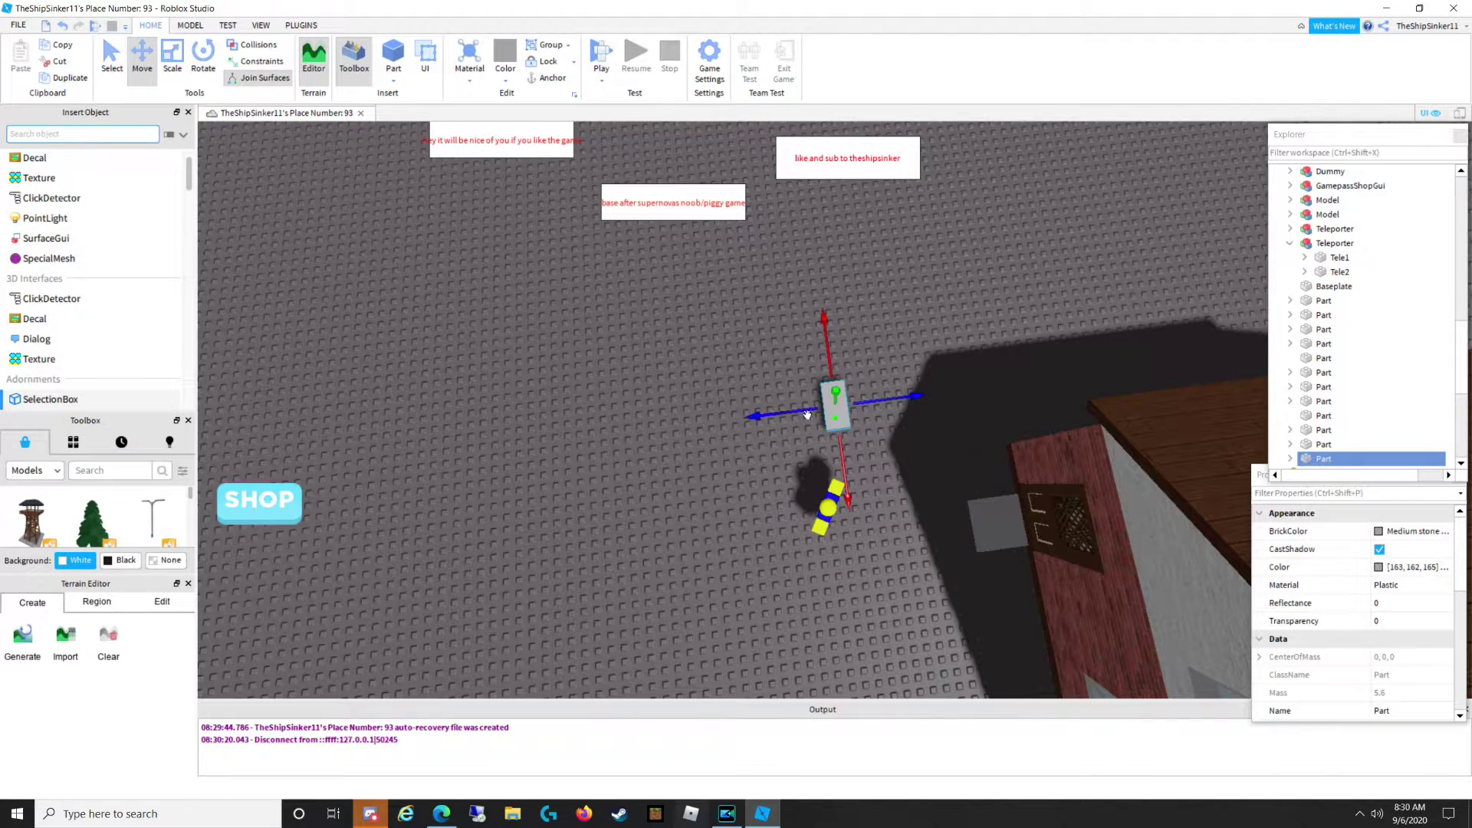
pyautogui.click(881, 450)
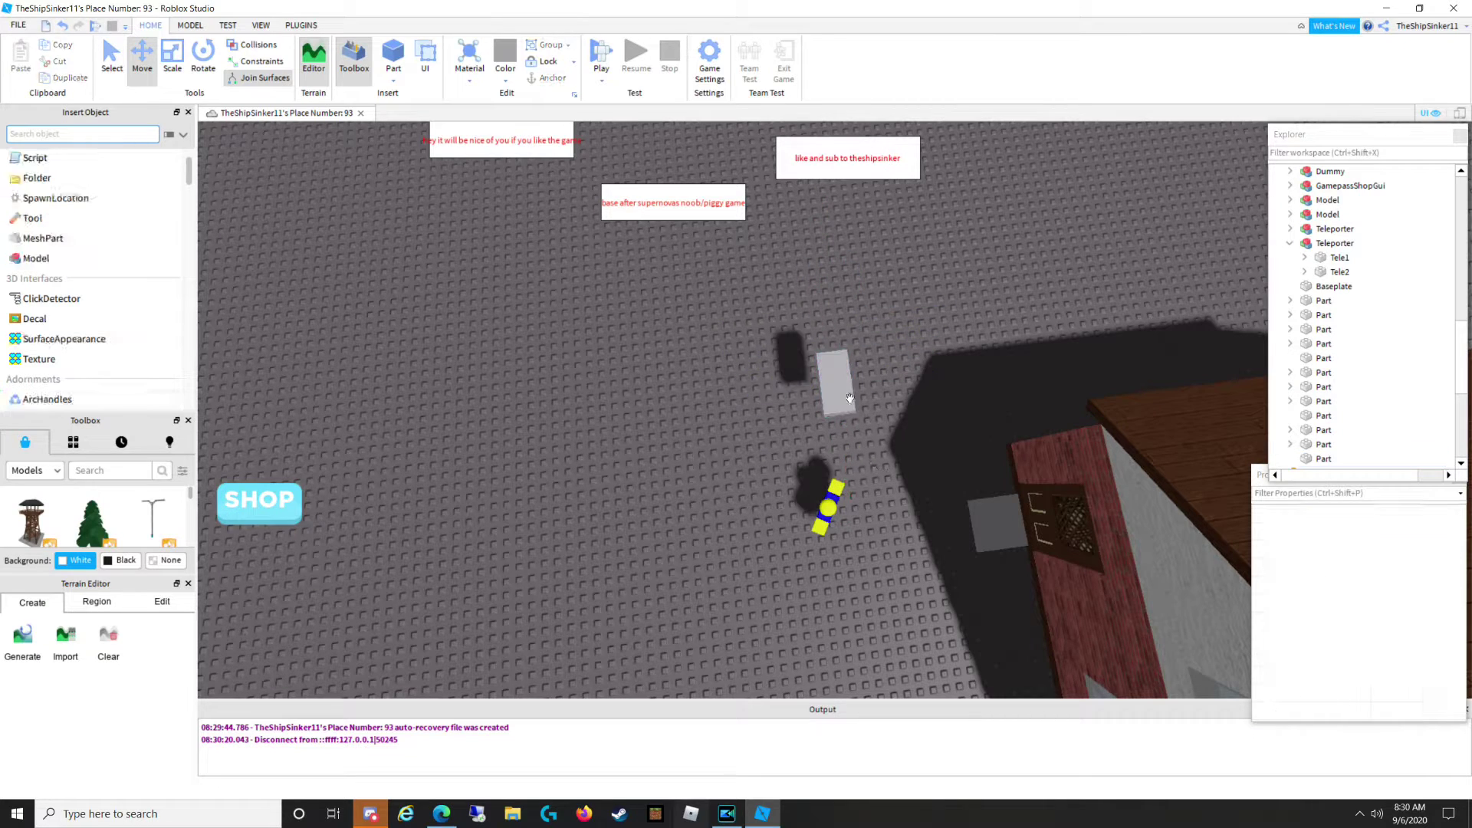
pyautogui.moveTo(837, 395); pyautogui.dragTo(1005, 443)
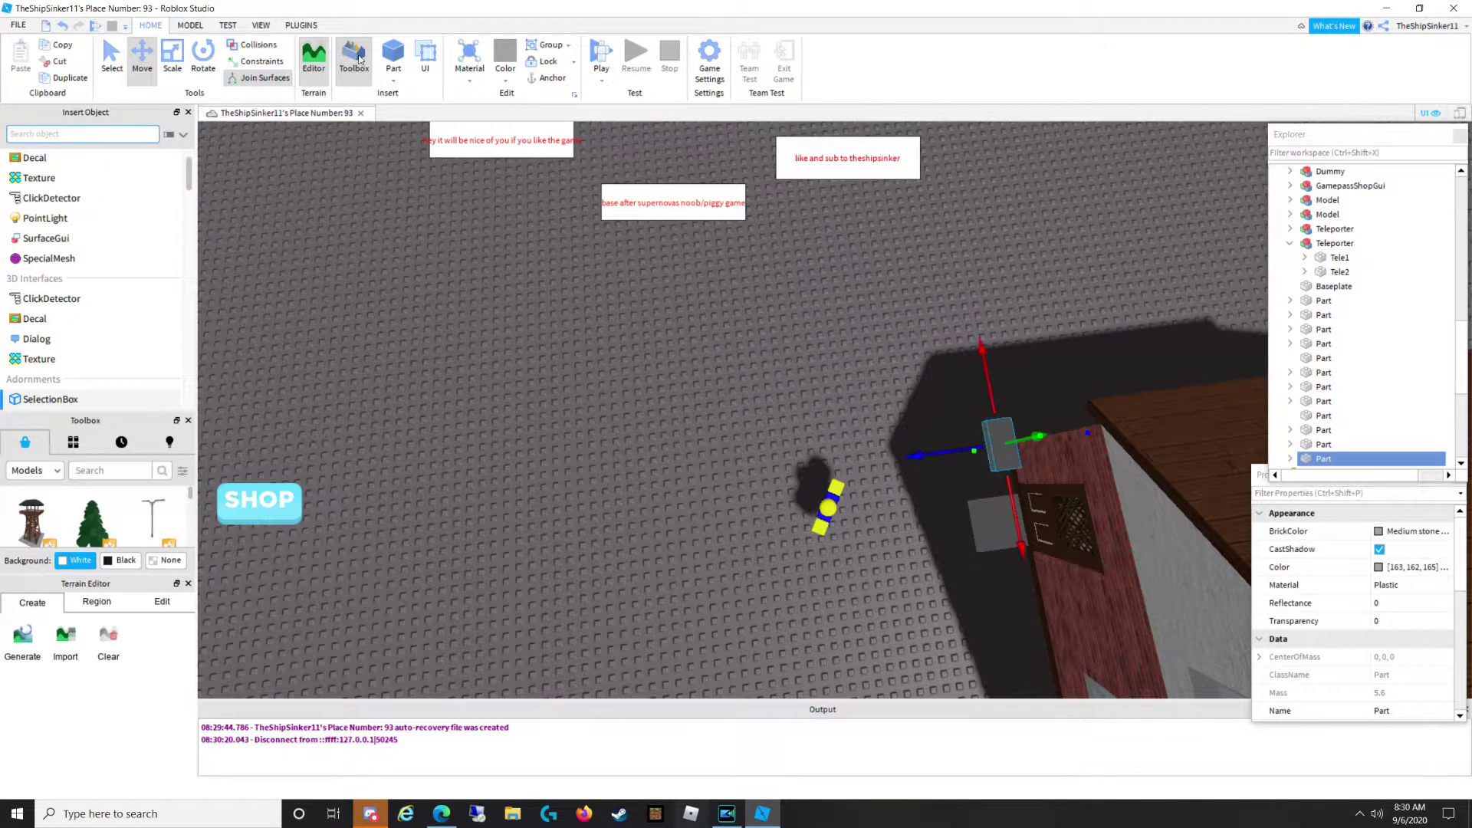
# Scale the new block into a long, tall, thin wall running outward from the second house beside its lattice door.
pyautogui.click(204, 58)
pyautogui.click(173, 58)
pyautogui.moveTo(1011, 497); pyautogui.dragTo(999, 425)
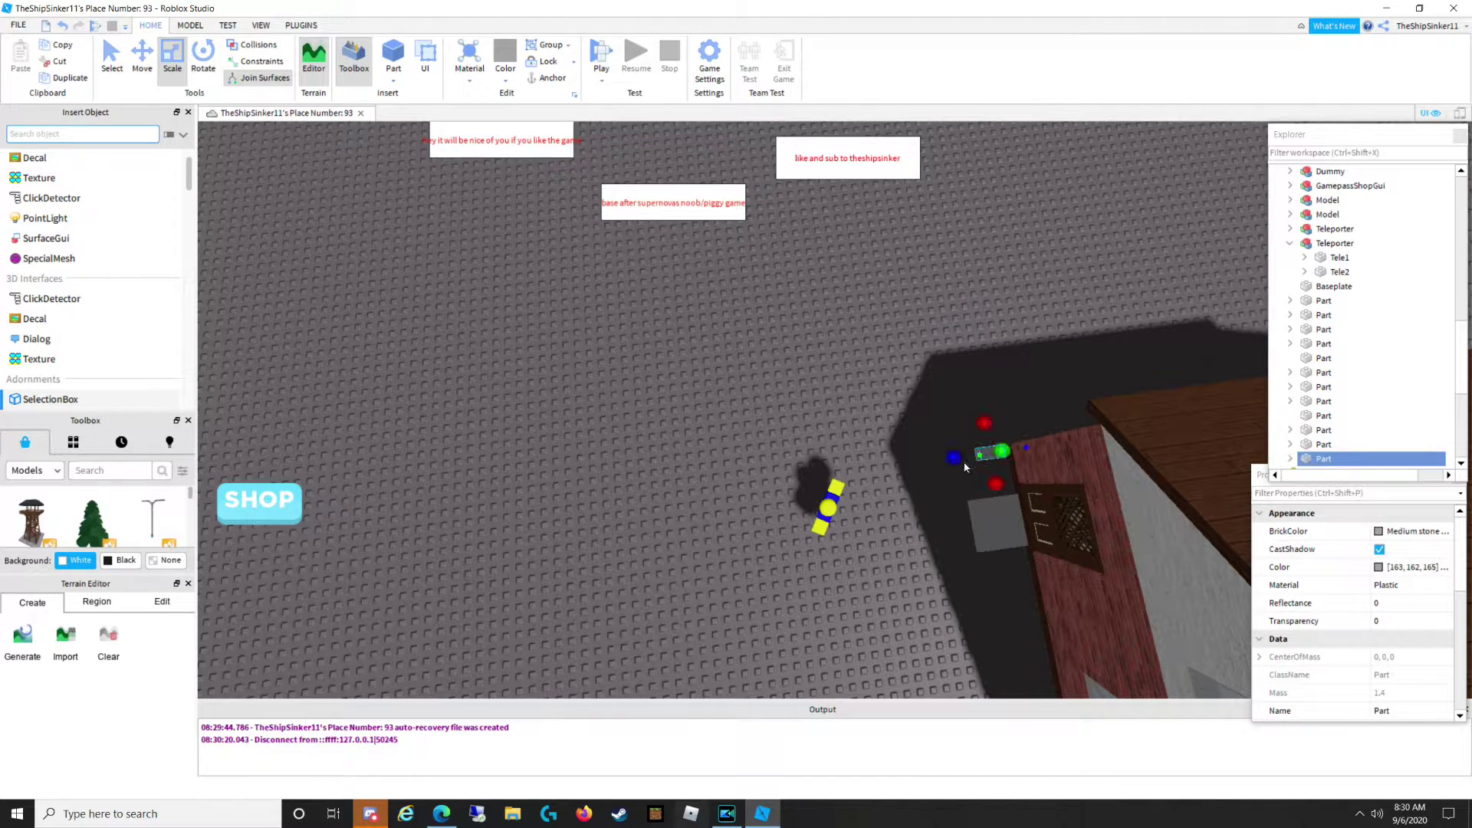
pyautogui.moveTo(951, 460); pyautogui.dragTo(604, 465)
pyautogui.moveTo(730, 487); pyautogui.dragTo(575, 493)
pyautogui.moveTo(869, 597); pyautogui.dragTo(871, 596, button='right')
pyautogui.press('s')
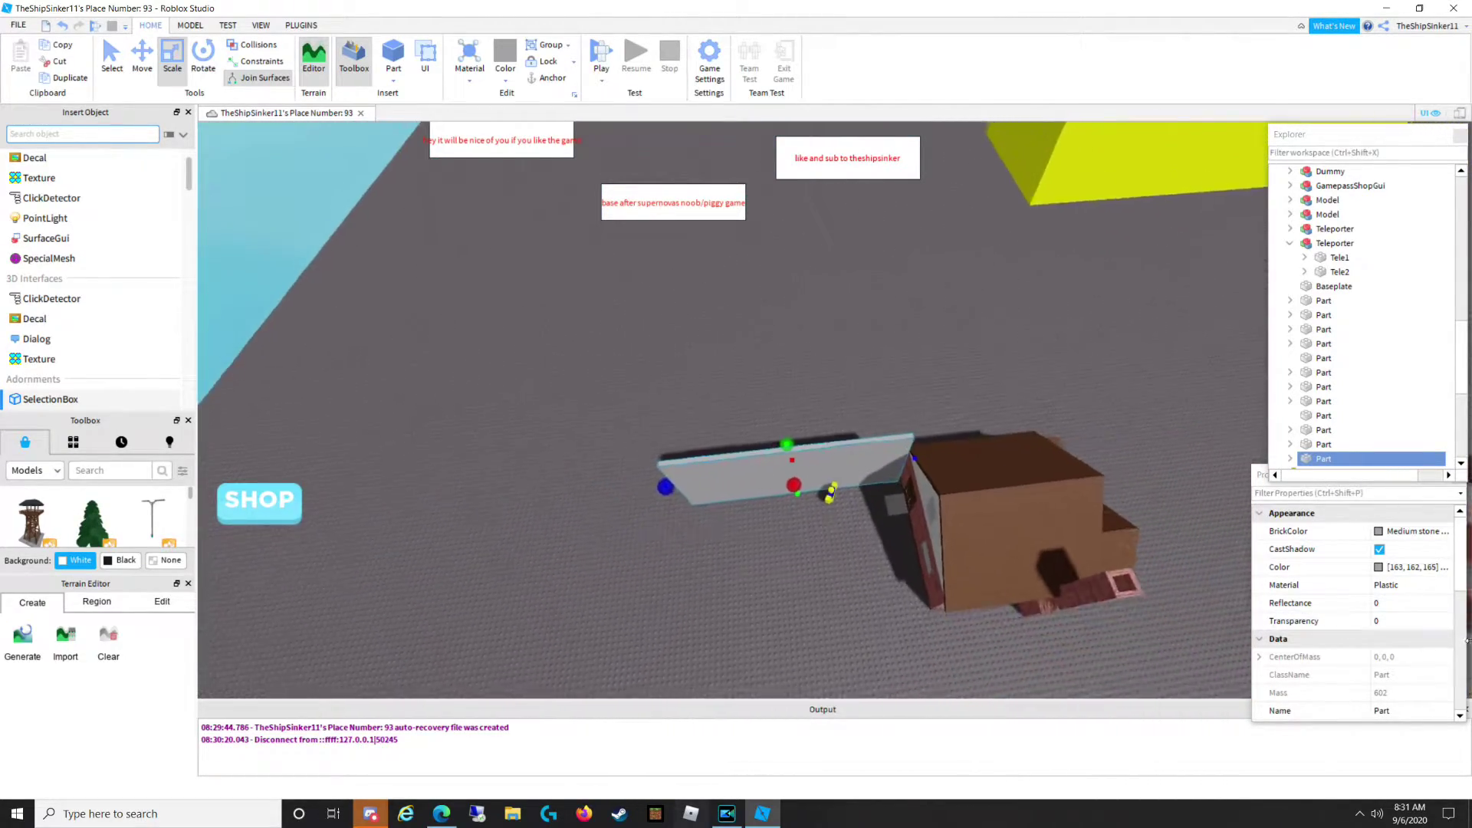
pyautogui.press('s')
# Set the long wall's transparency to 1.
pyautogui.click(1389, 622)
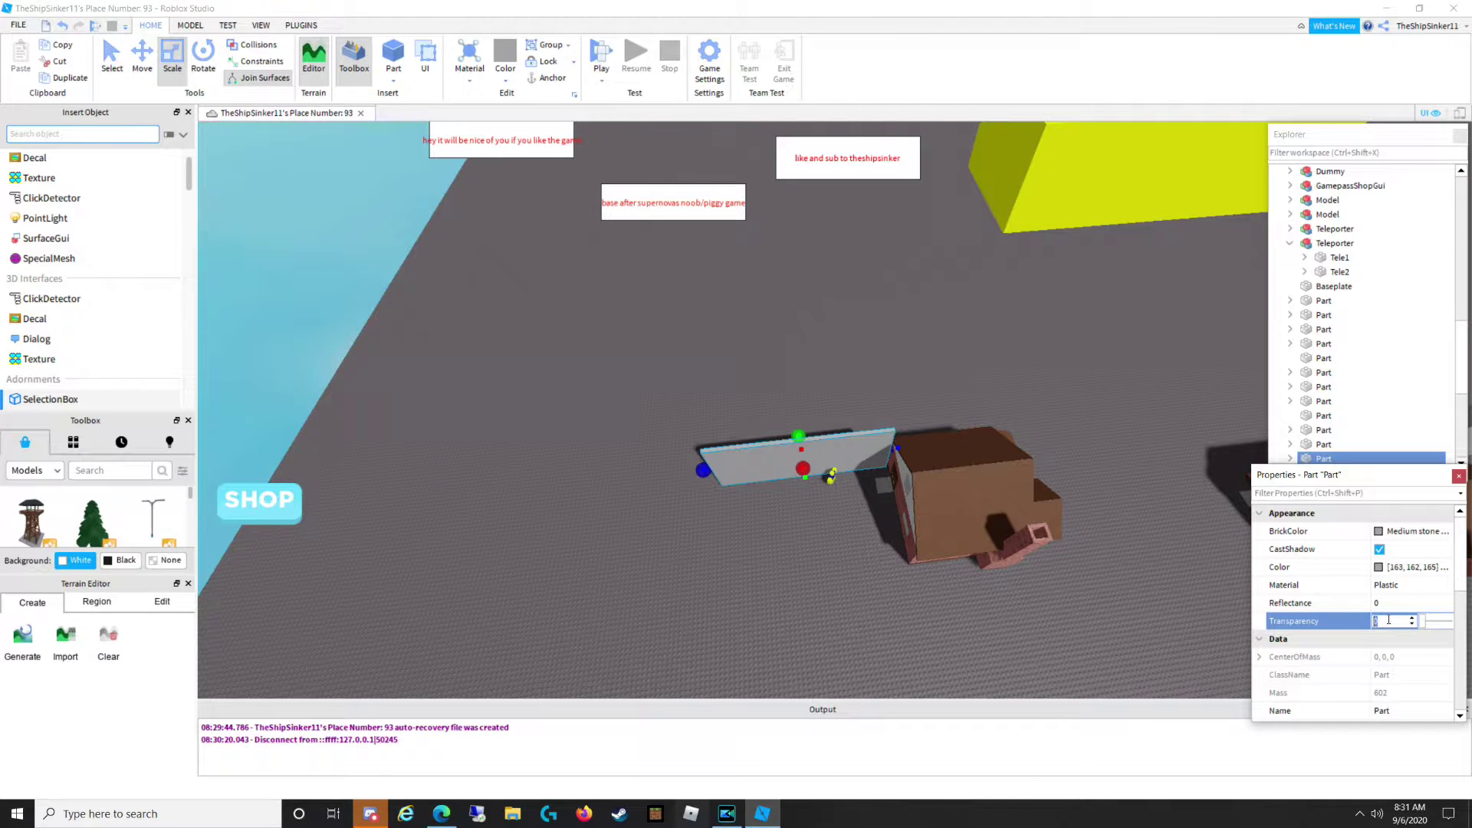
pyautogui.write('1')
pyautogui.press('Return')
pyautogui.click(754, 495)
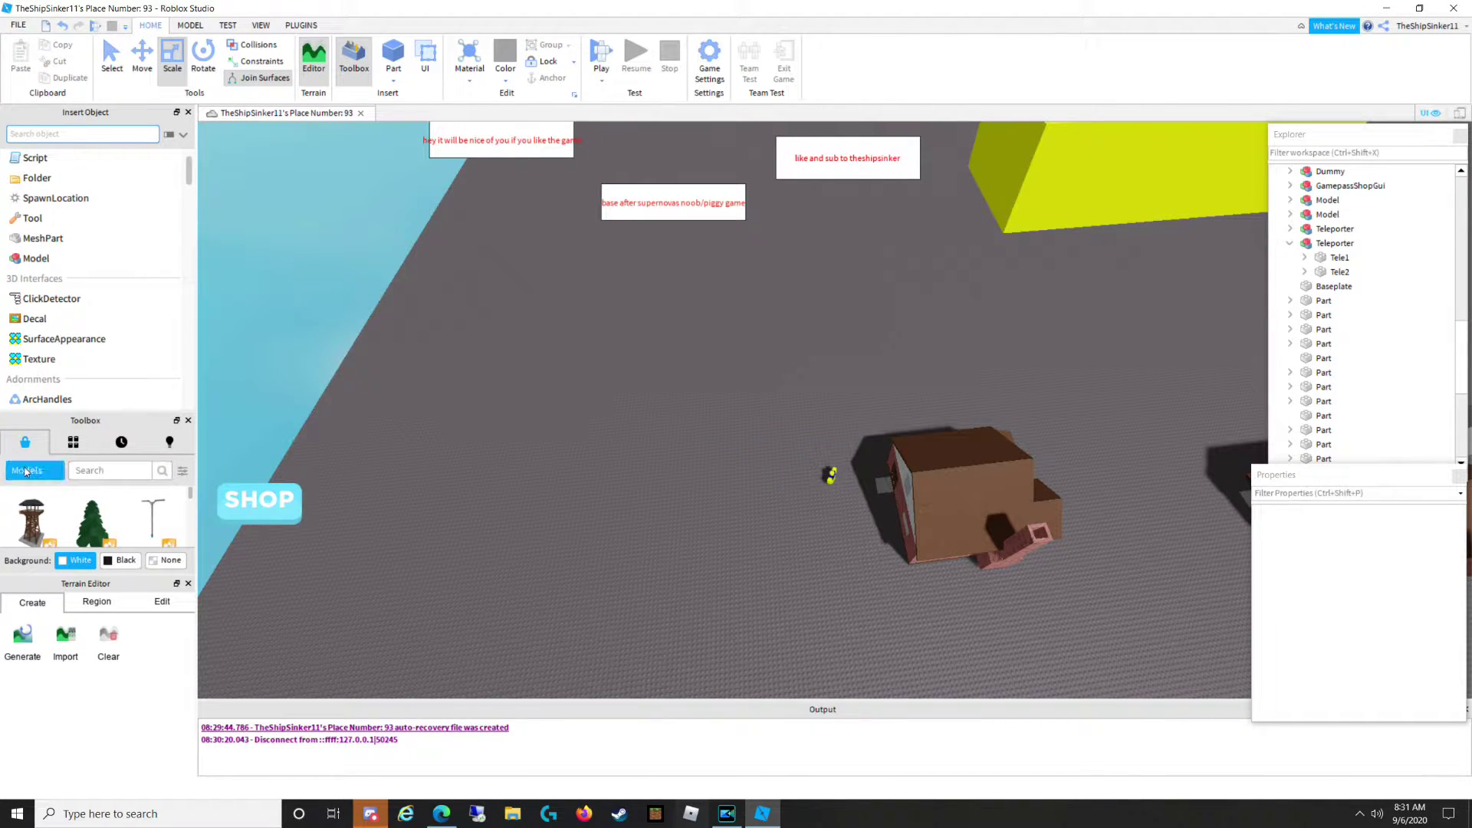
# Search the toolbox images for "fence" and apply the brown wooden fence image to the invisible wall.
pyautogui.click(32, 469)
pyautogui.click(23, 509)
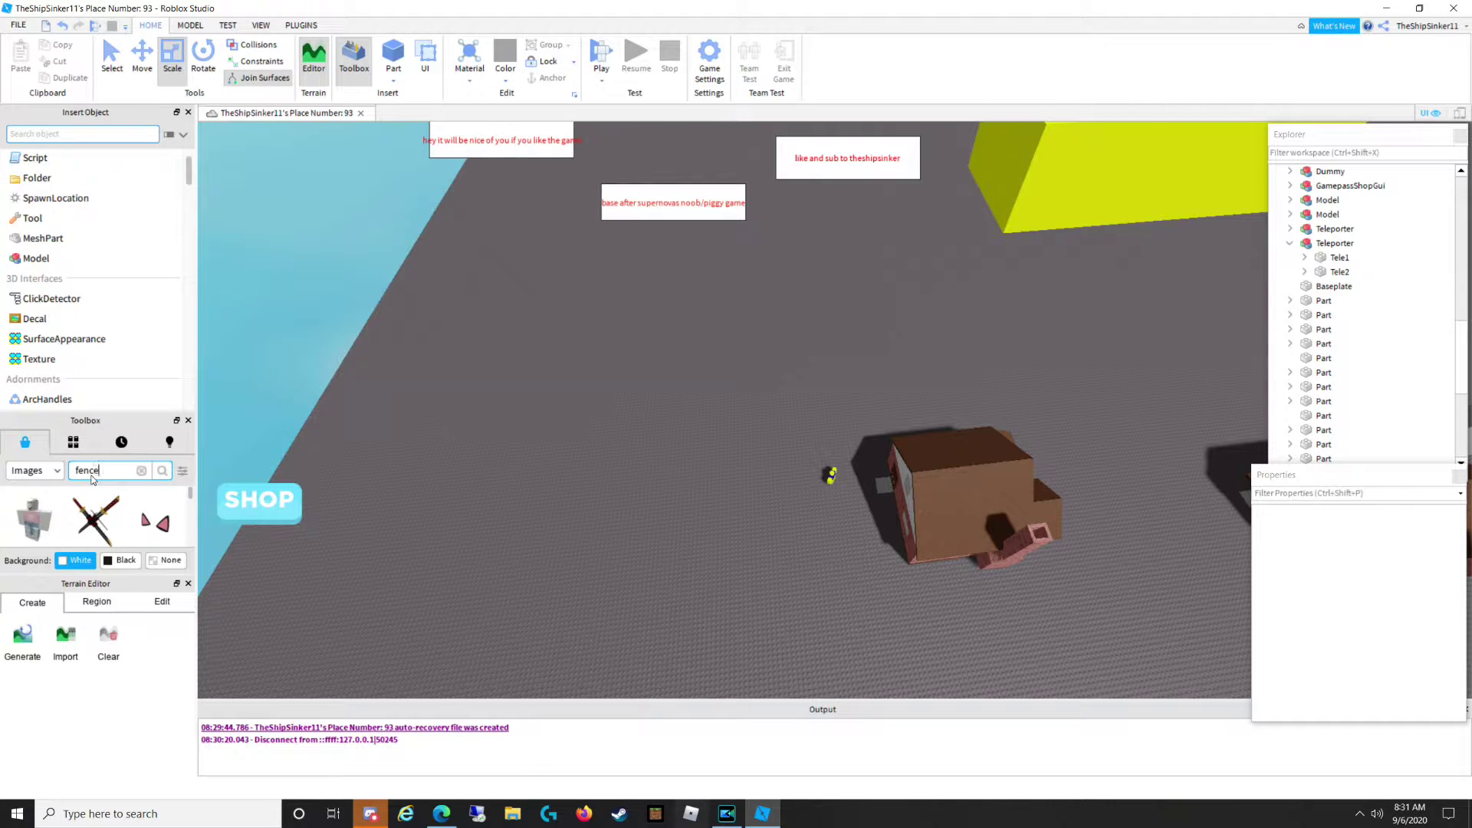
pyautogui.press('Return')
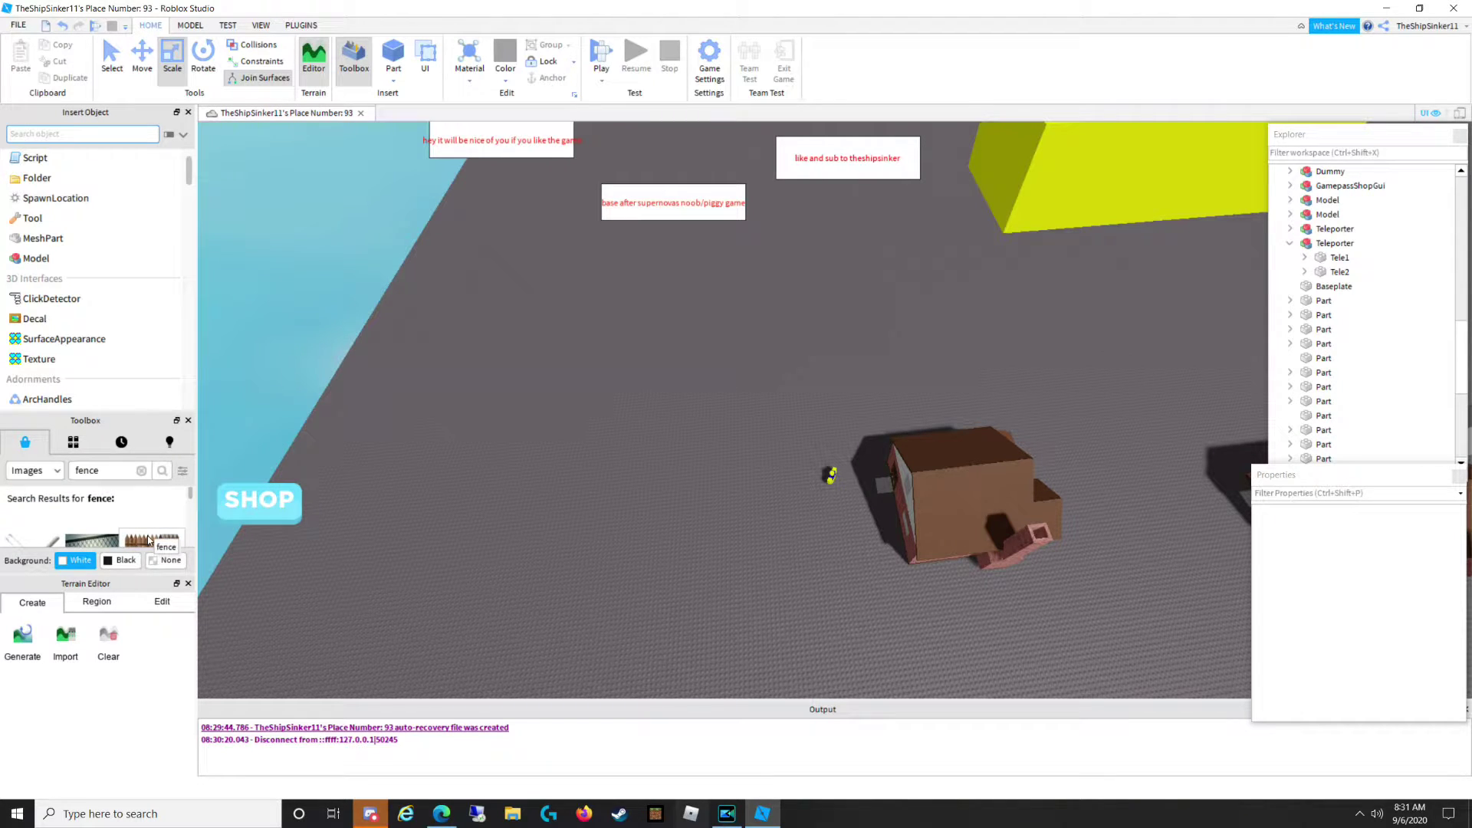
pyautogui.moveTo(149, 541); pyautogui.dragTo(726, 521)
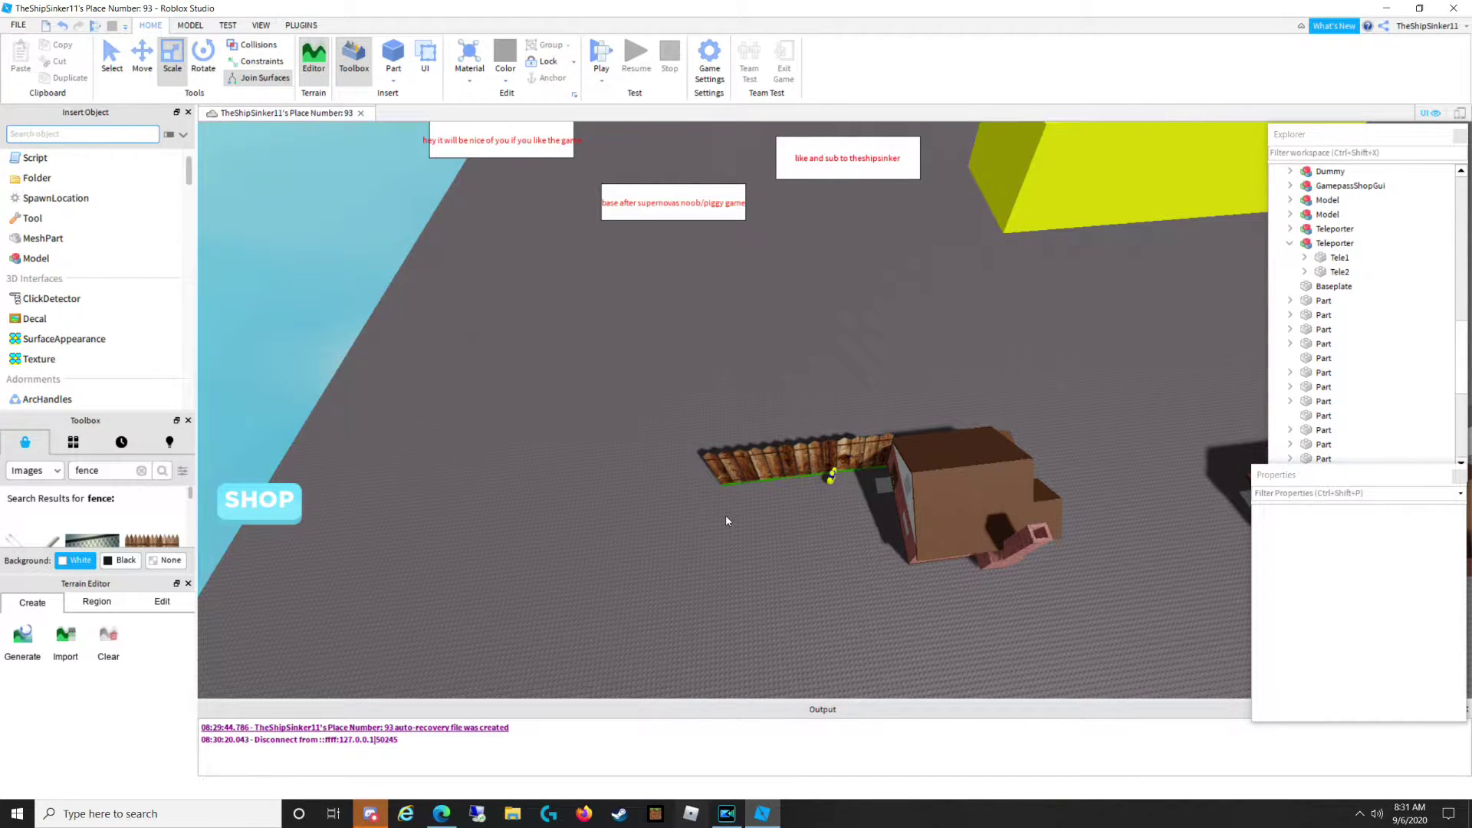
# Move the noob slightly away from the wooden fence onto the open ground.
pyautogui.scroll(10, 726, 520)
pyautogui.moveTo(640, 492); pyautogui.dragTo(908, 569, button='right')
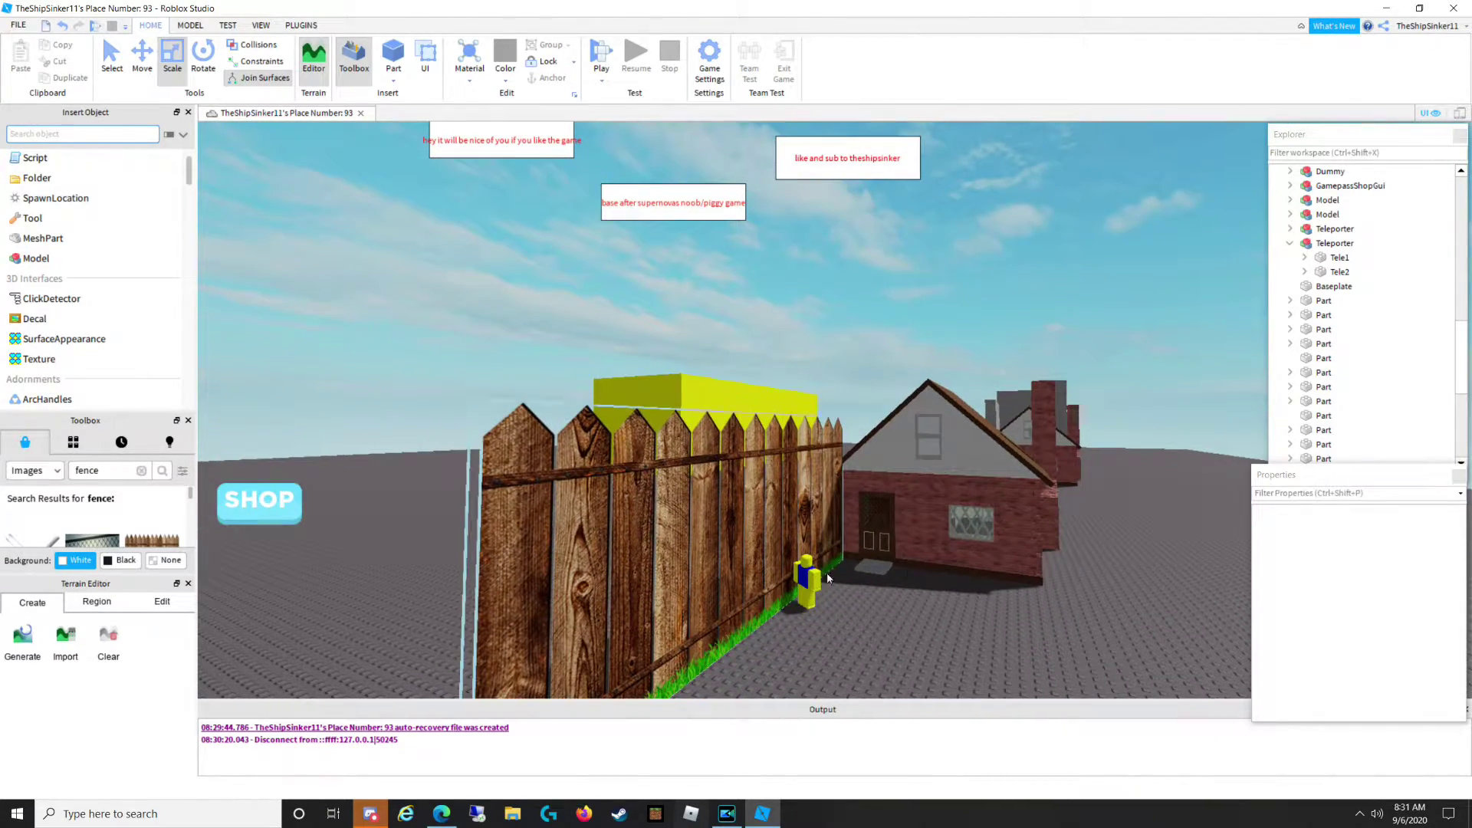
pyautogui.moveTo(808, 579); pyautogui.dragTo(850, 611)
pyautogui.click(947, 618)
pyautogui.moveTo(947, 618); pyautogui.dragTo(987, 638, button='right')
# Lower the wooden fence's height and adjust its vertical position at ground level.
pyautogui.click(516, 489)
pyautogui.moveTo(585, 308); pyautogui.dragTo(589, 418)
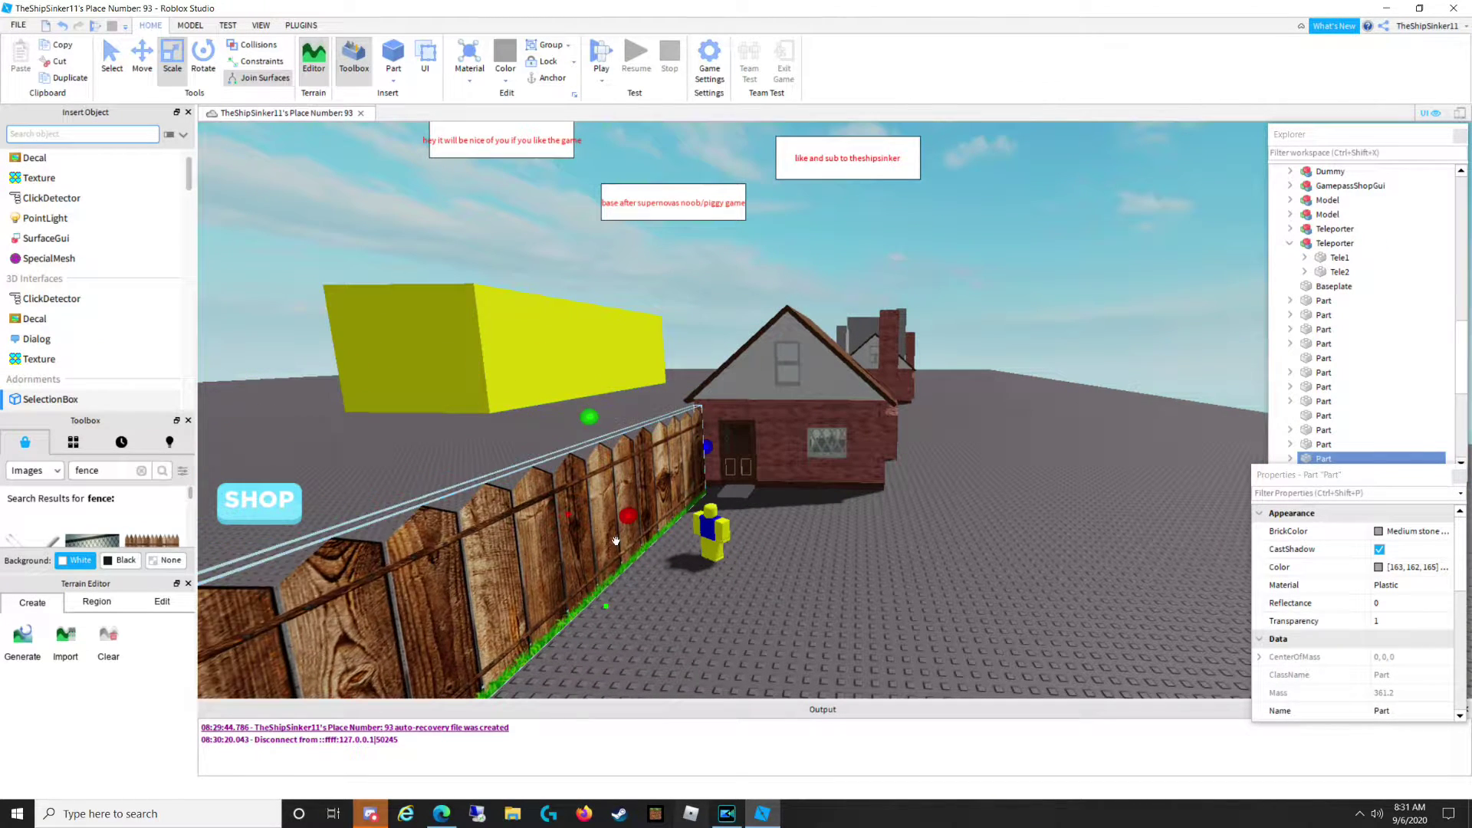
pyautogui.click(612, 553)
pyautogui.moveTo(609, 554); pyautogui.dragTo(610, 536)
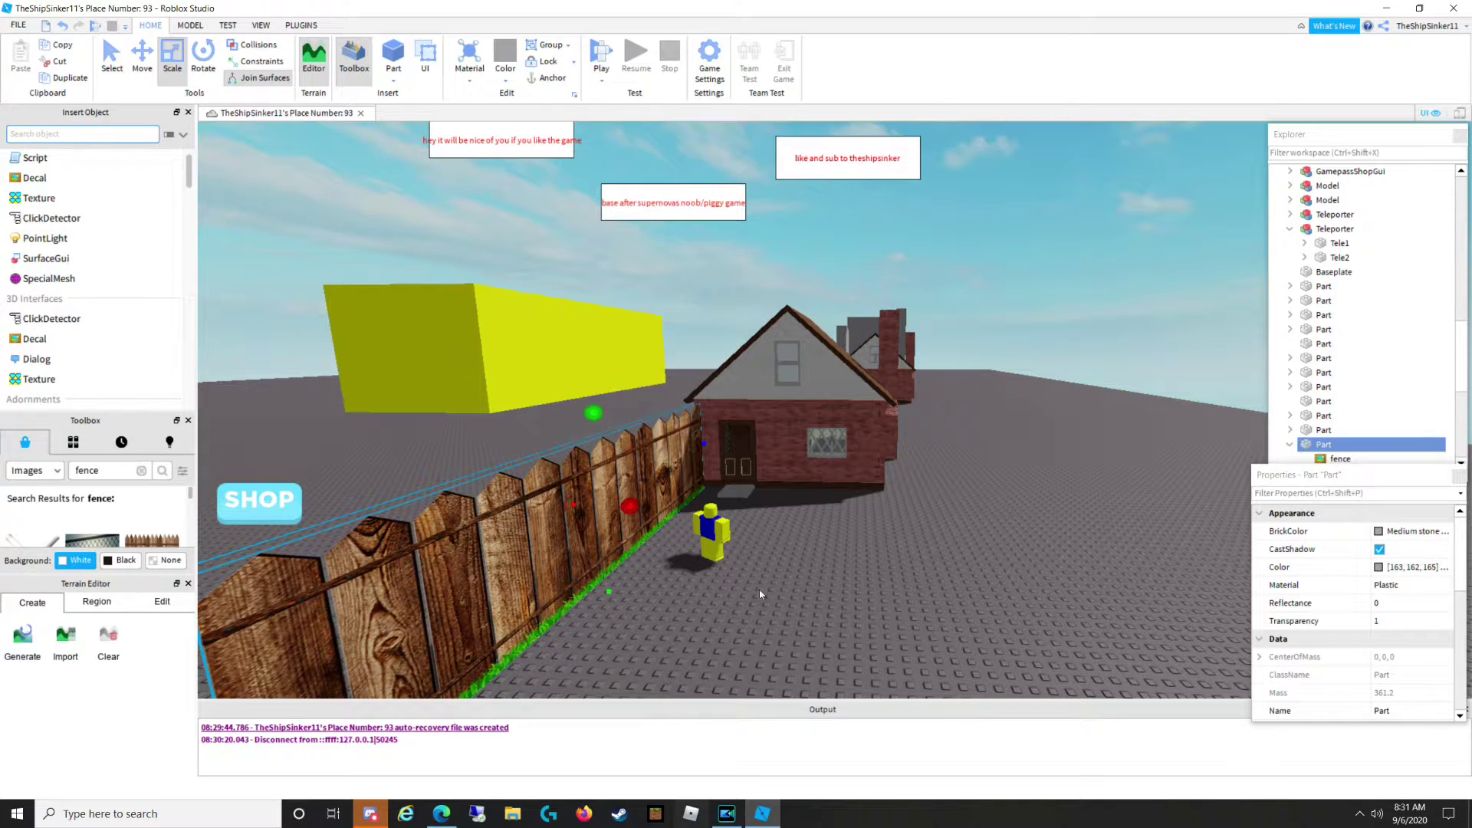
pyautogui.click(534, 167)
# Insert a block part beside the Tele2 pad and stretch it along the front of the second house.
pyautogui.click(389, 75)
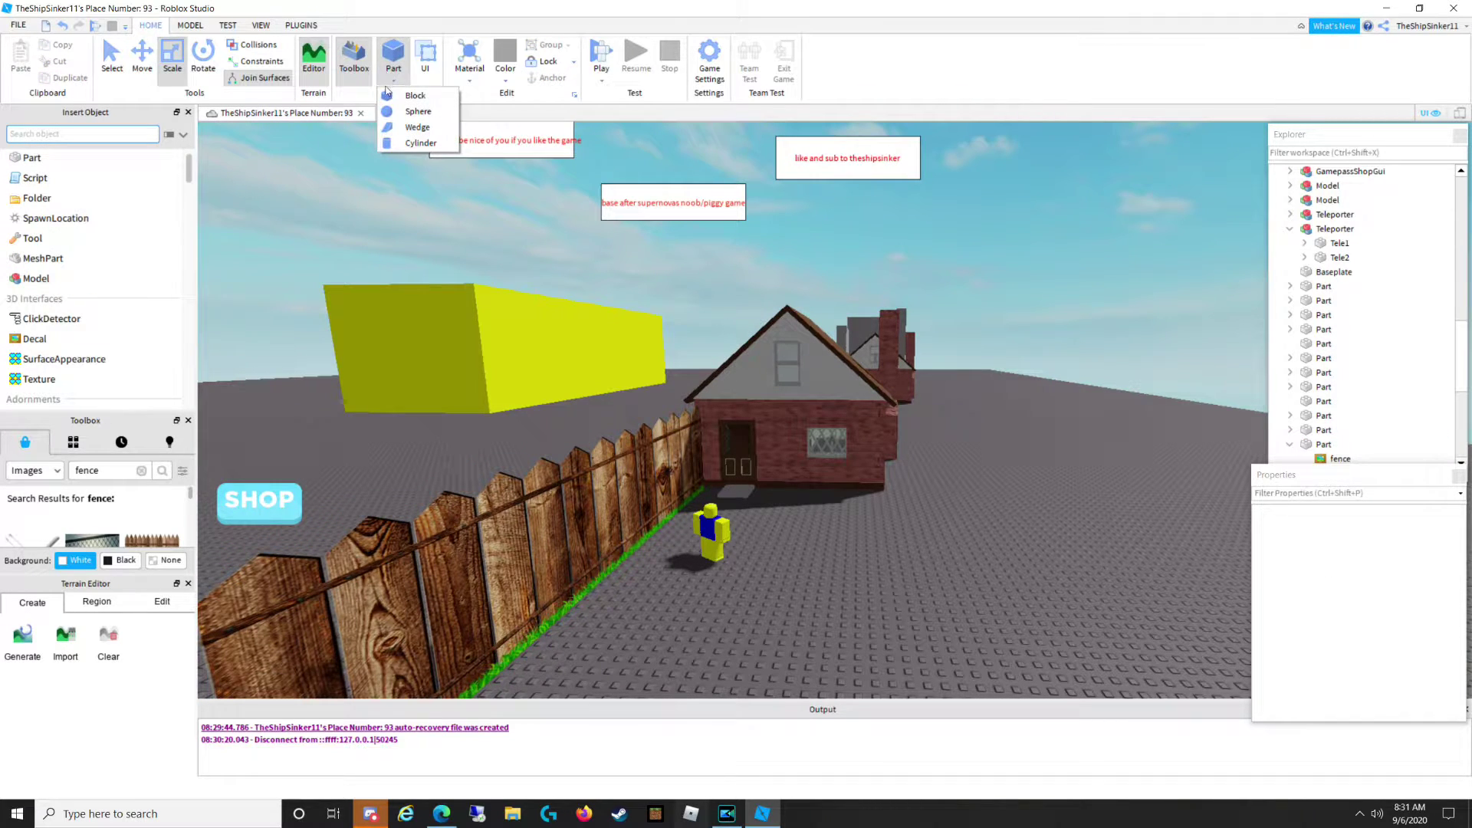
pyautogui.click(390, 81)
pyautogui.click(390, 55)
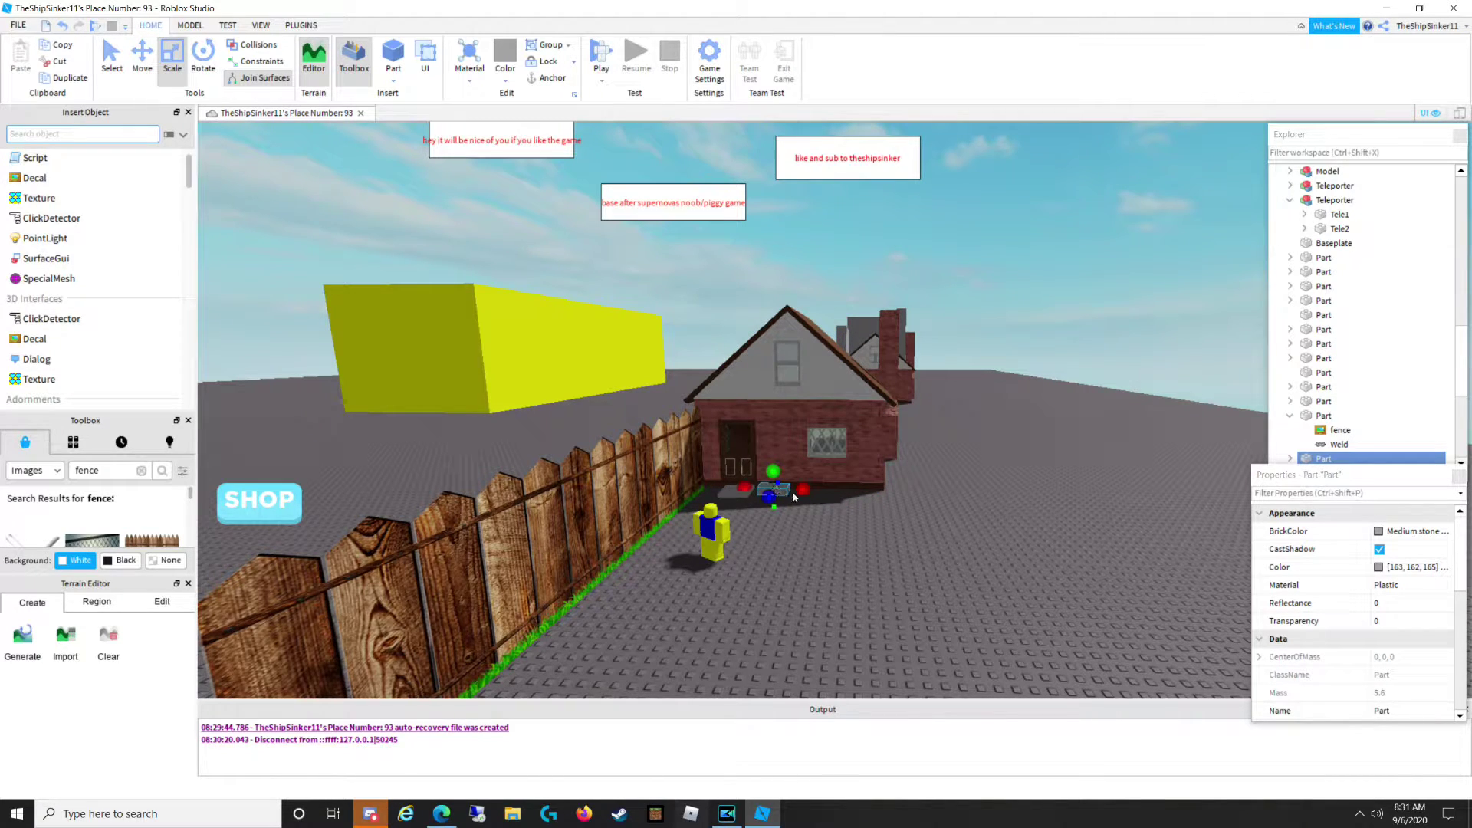
pyautogui.moveTo(801, 489); pyautogui.dragTo(937, 492)
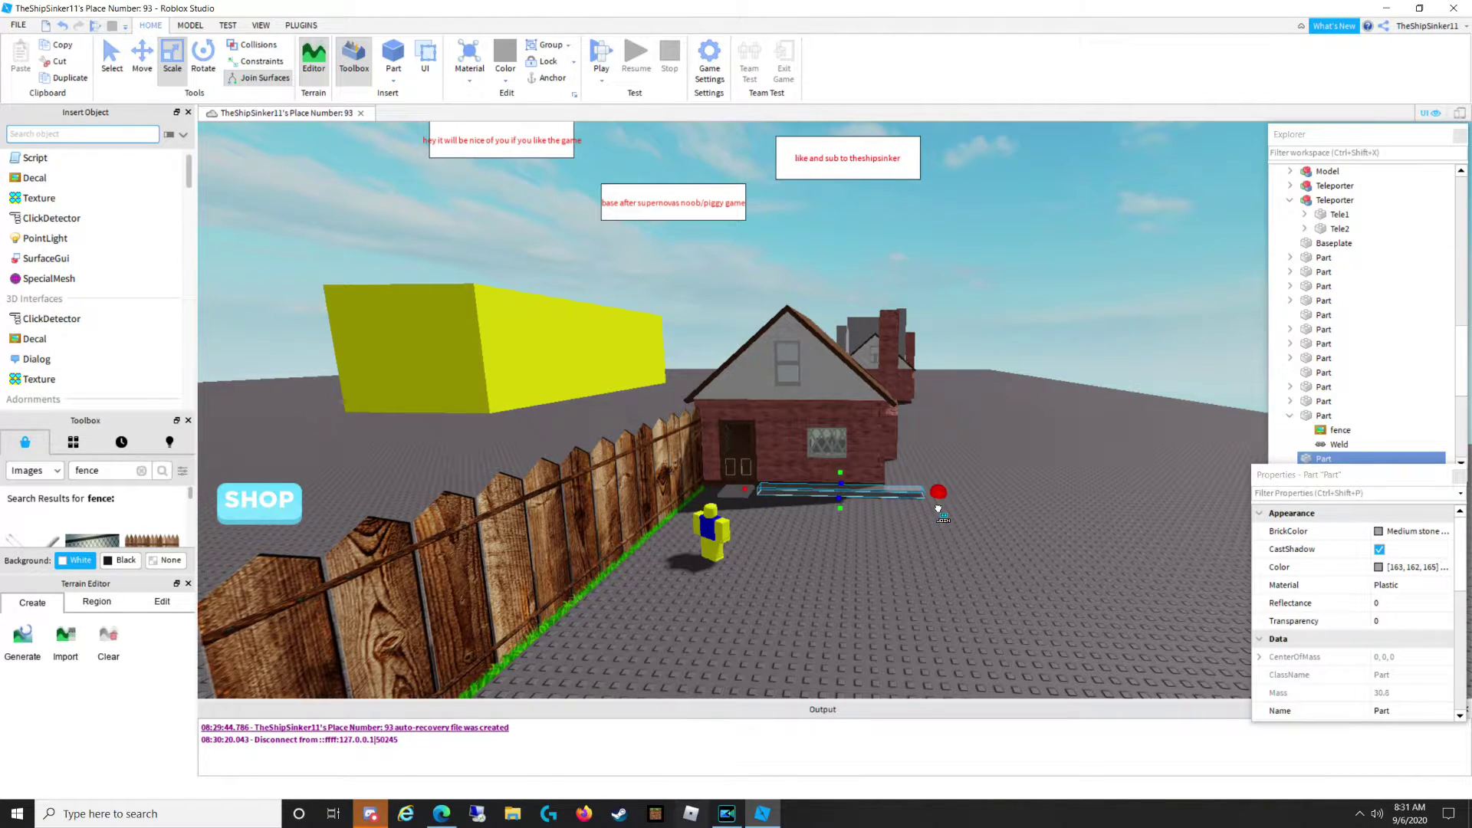
# Select only the Tele2 pad within the Teleporter model and raise it off the ground in front of the door.
pyautogui.click(736, 491)
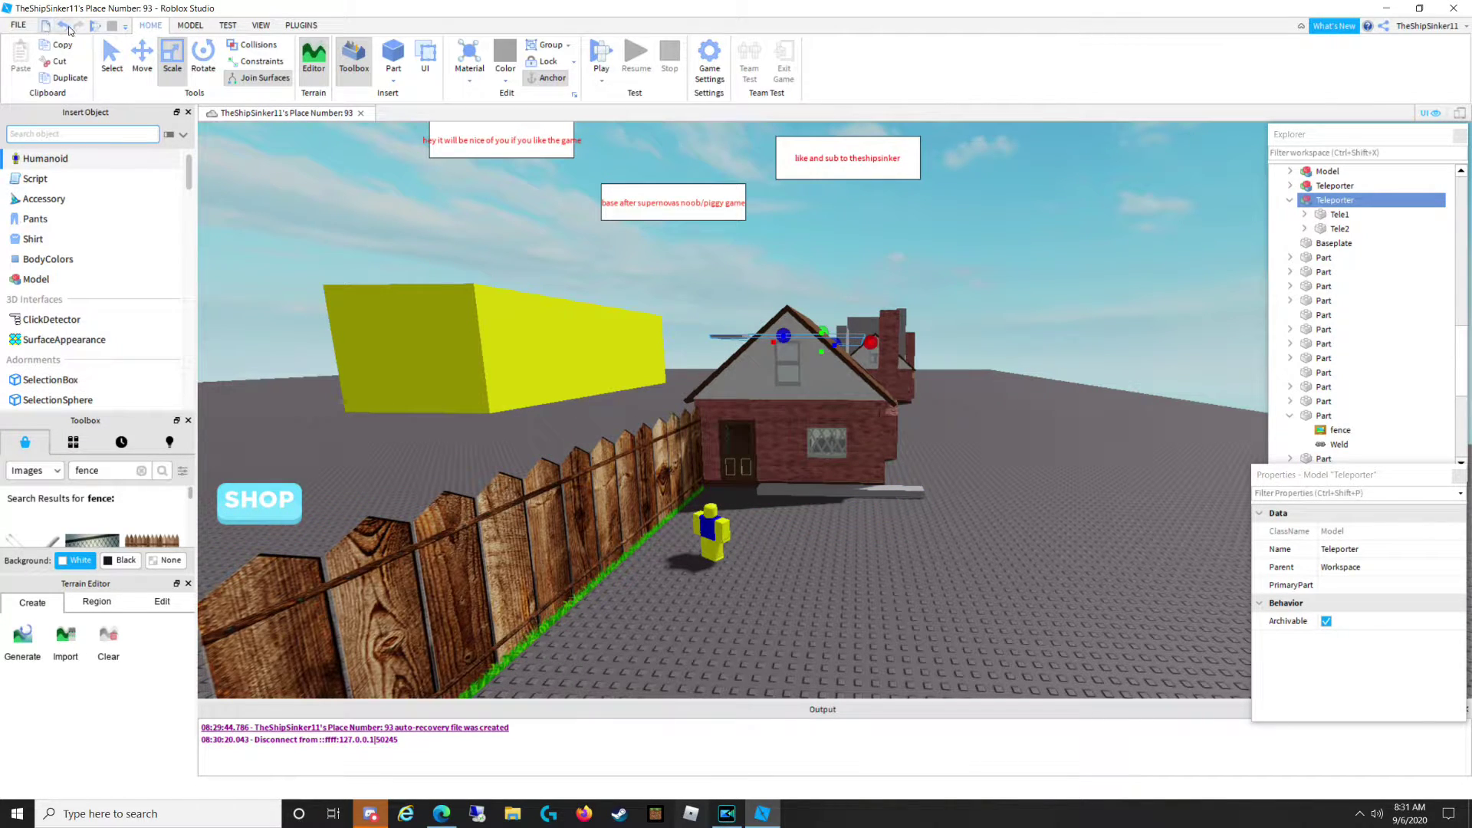
pyautogui.click(1321, 229)
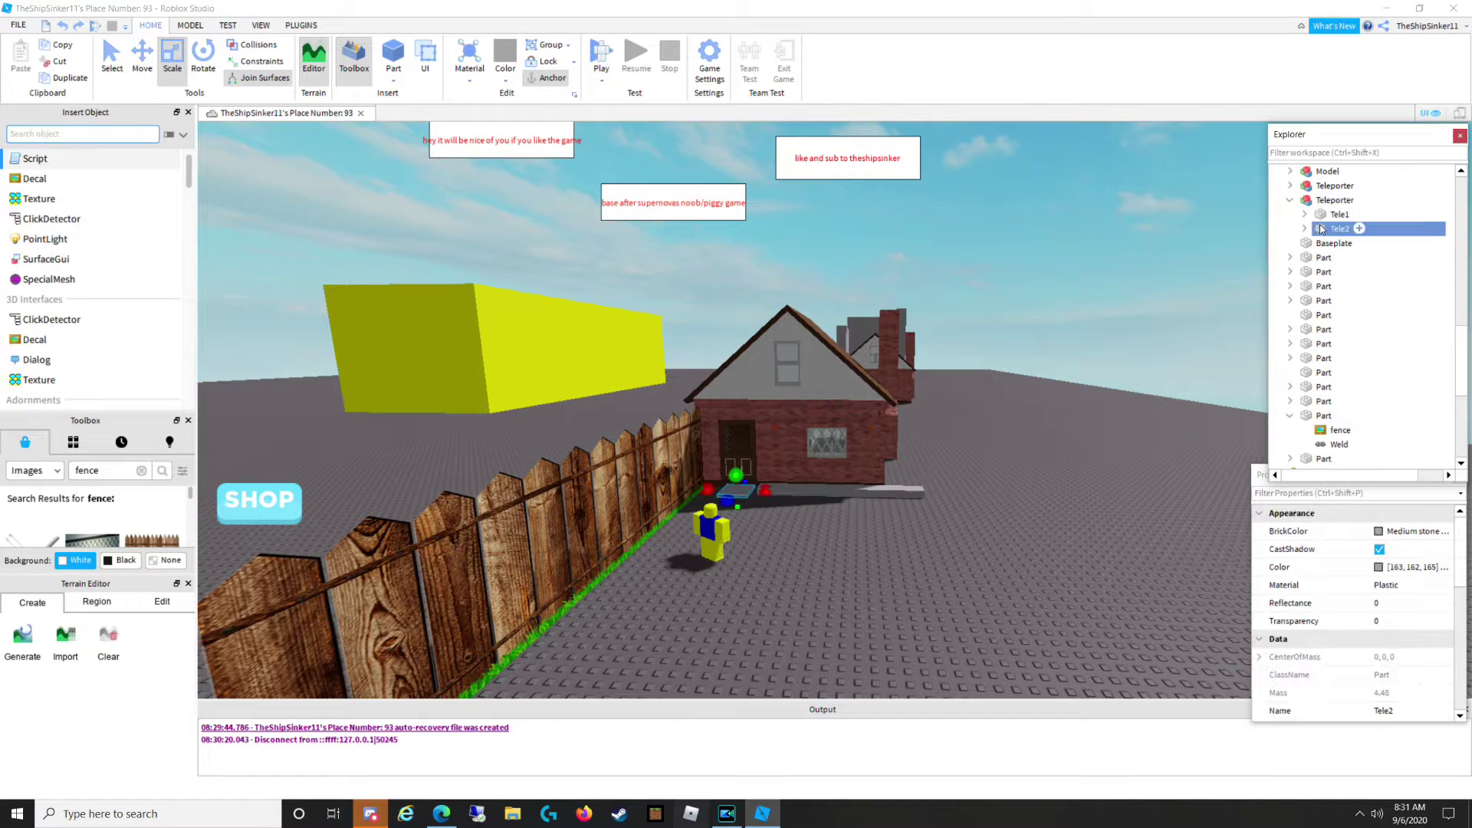
pyautogui.click(726, 488)
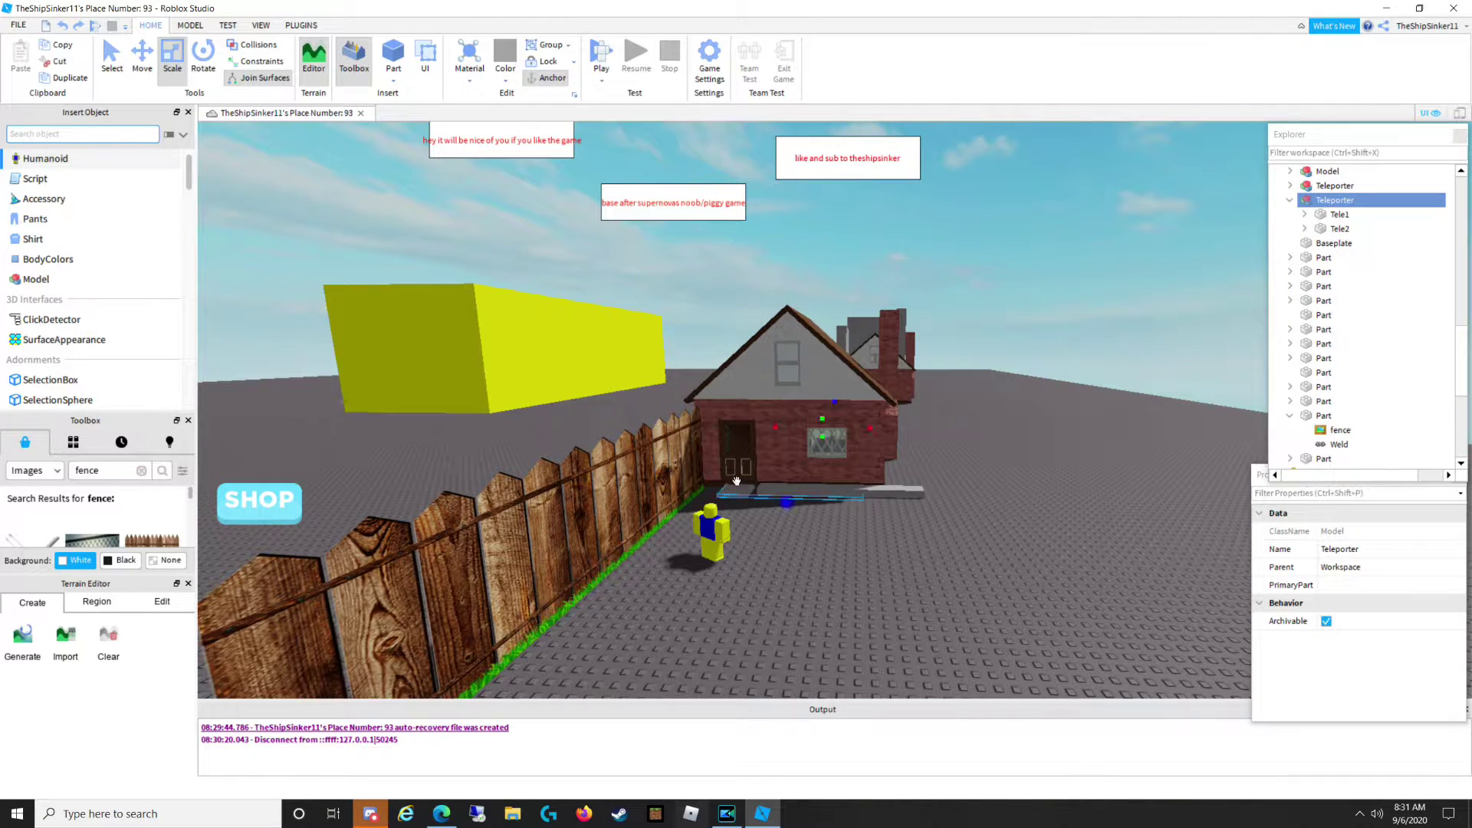
pyautogui.click(1313, 229)
pyautogui.click(142, 58)
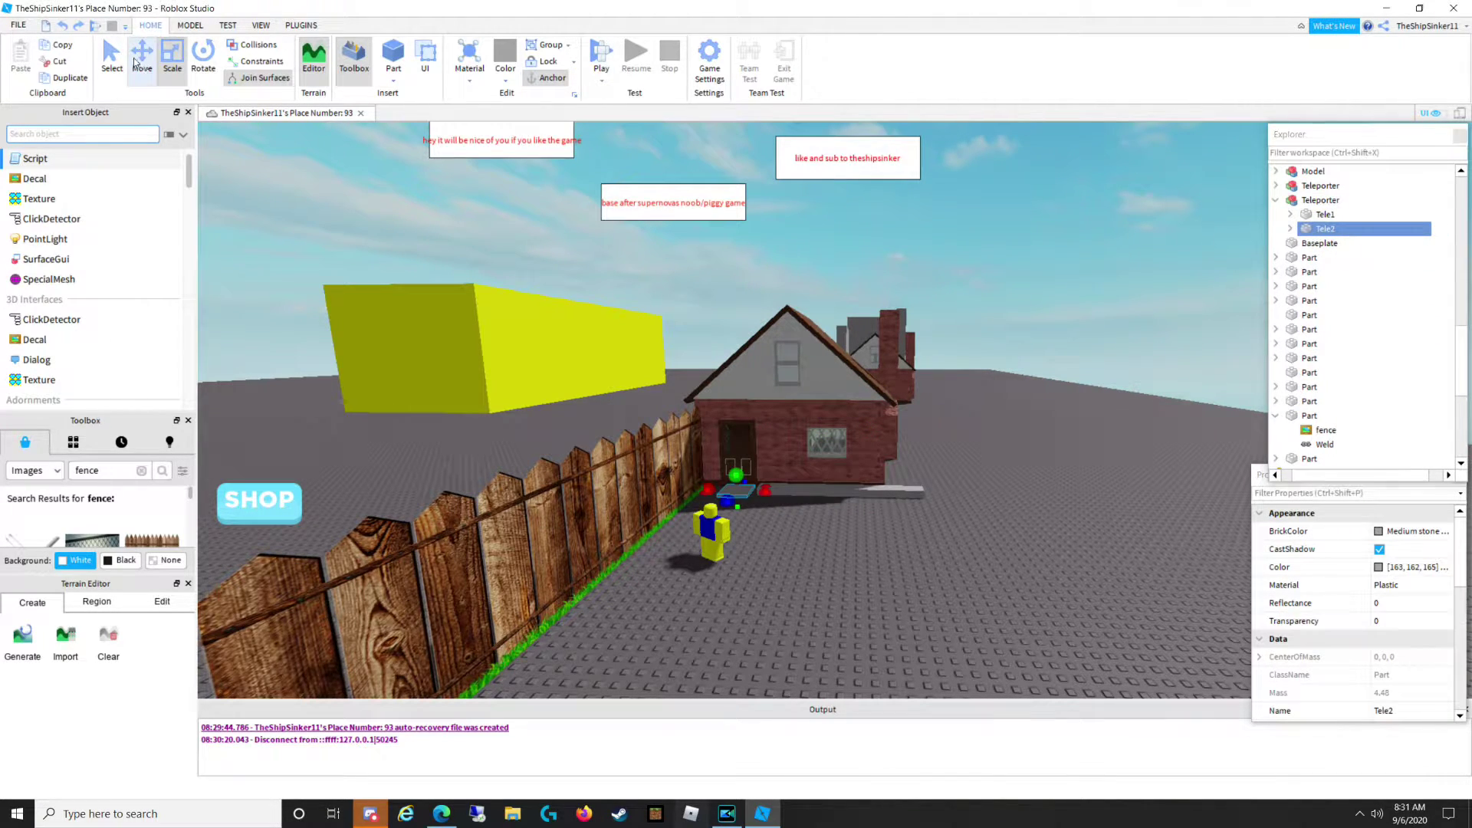
# Extend the flat strip along the house front until it meets the wooden fence.
pyautogui.click(839, 485)
pyautogui.click(833, 493)
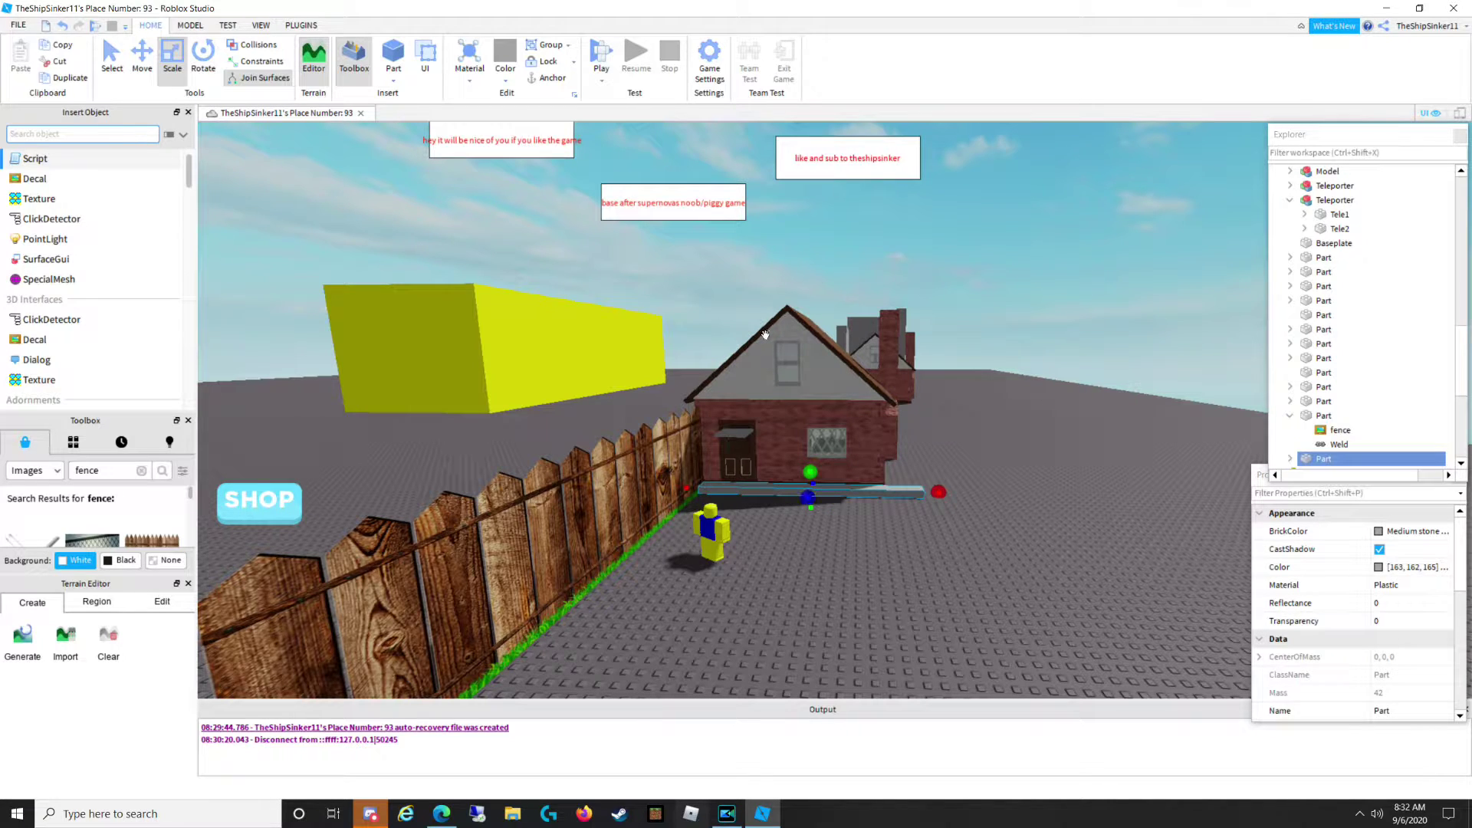
pyautogui.scroll(-10, 904, 352)
pyautogui.moveTo(887, 347); pyautogui.dragTo(826, 389, button='right')
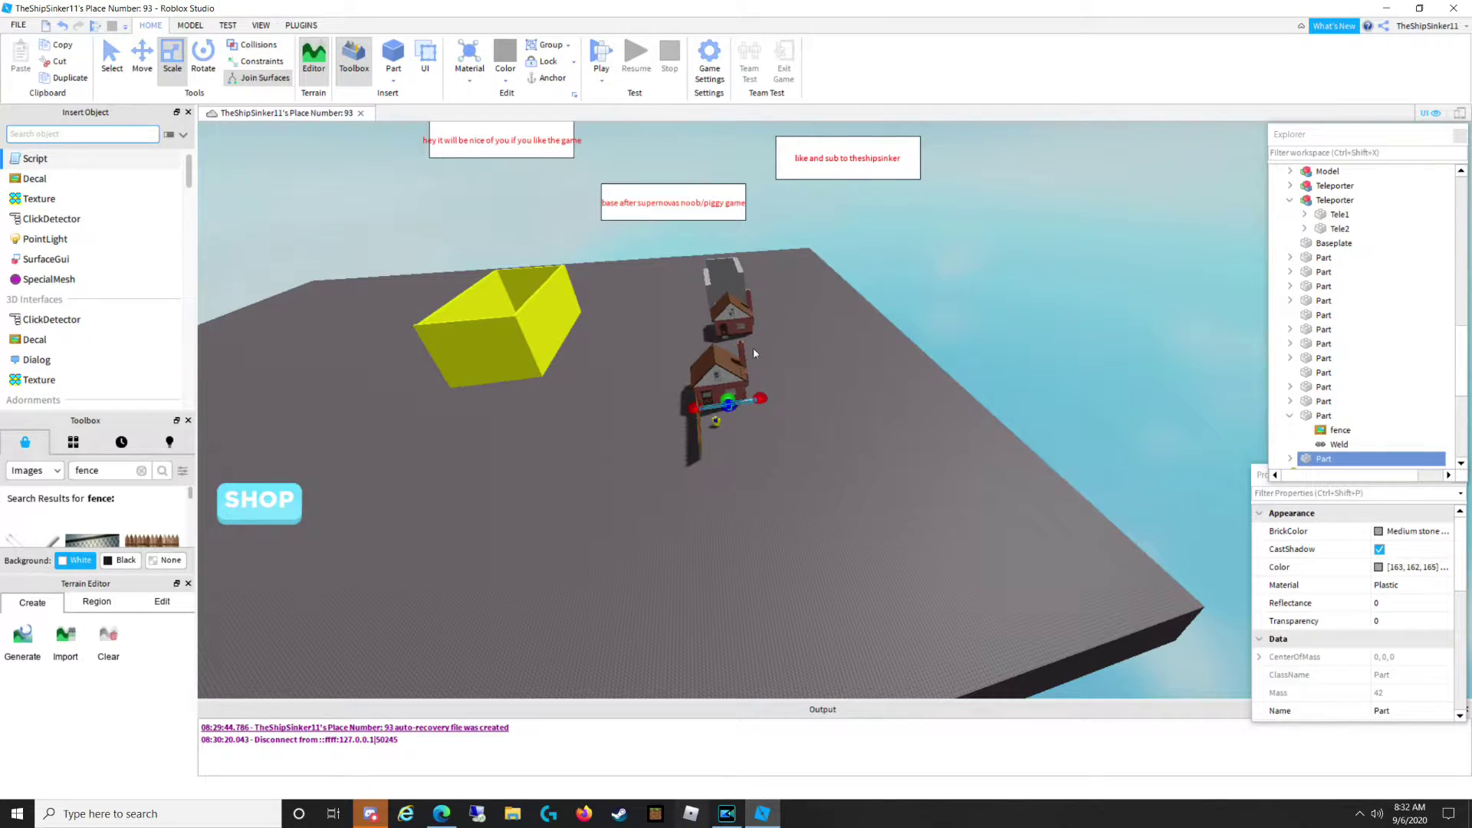
pyautogui.scroll(4, 738, 460)
pyautogui.click(743, 458)
# Widen the strip outward from the house to the fence's far end so it forms the yard floor.
pyautogui.scroll(8, 757, 451)
pyautogui.moveTo(793, 492); pyautogui.dragTo(792, 551, button='right')
pyautogui.scroll(-6, 792, 552)
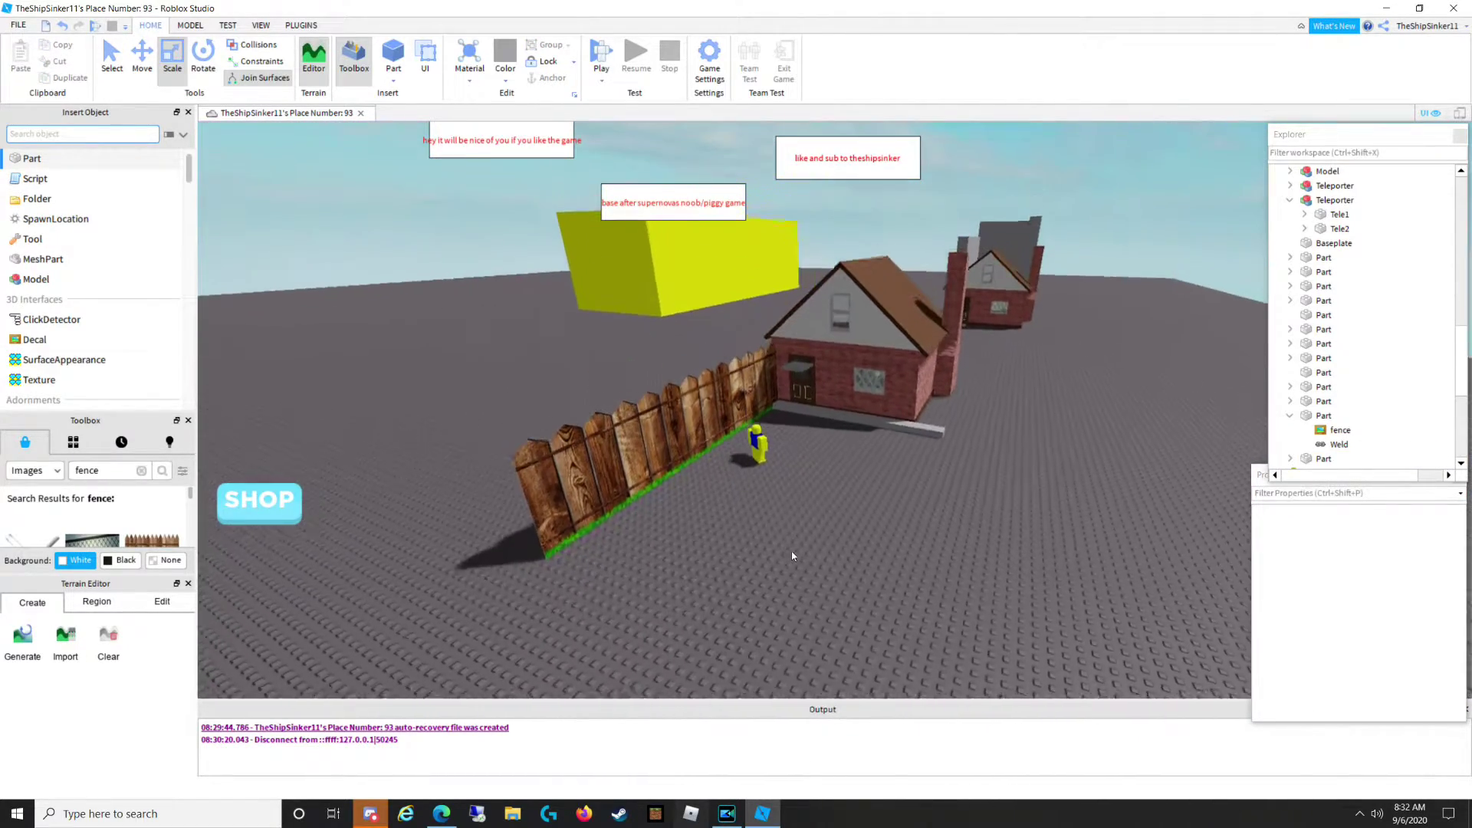
pyautogui.scroll(6, 792, 550)
pyautogui.click(803, 550)
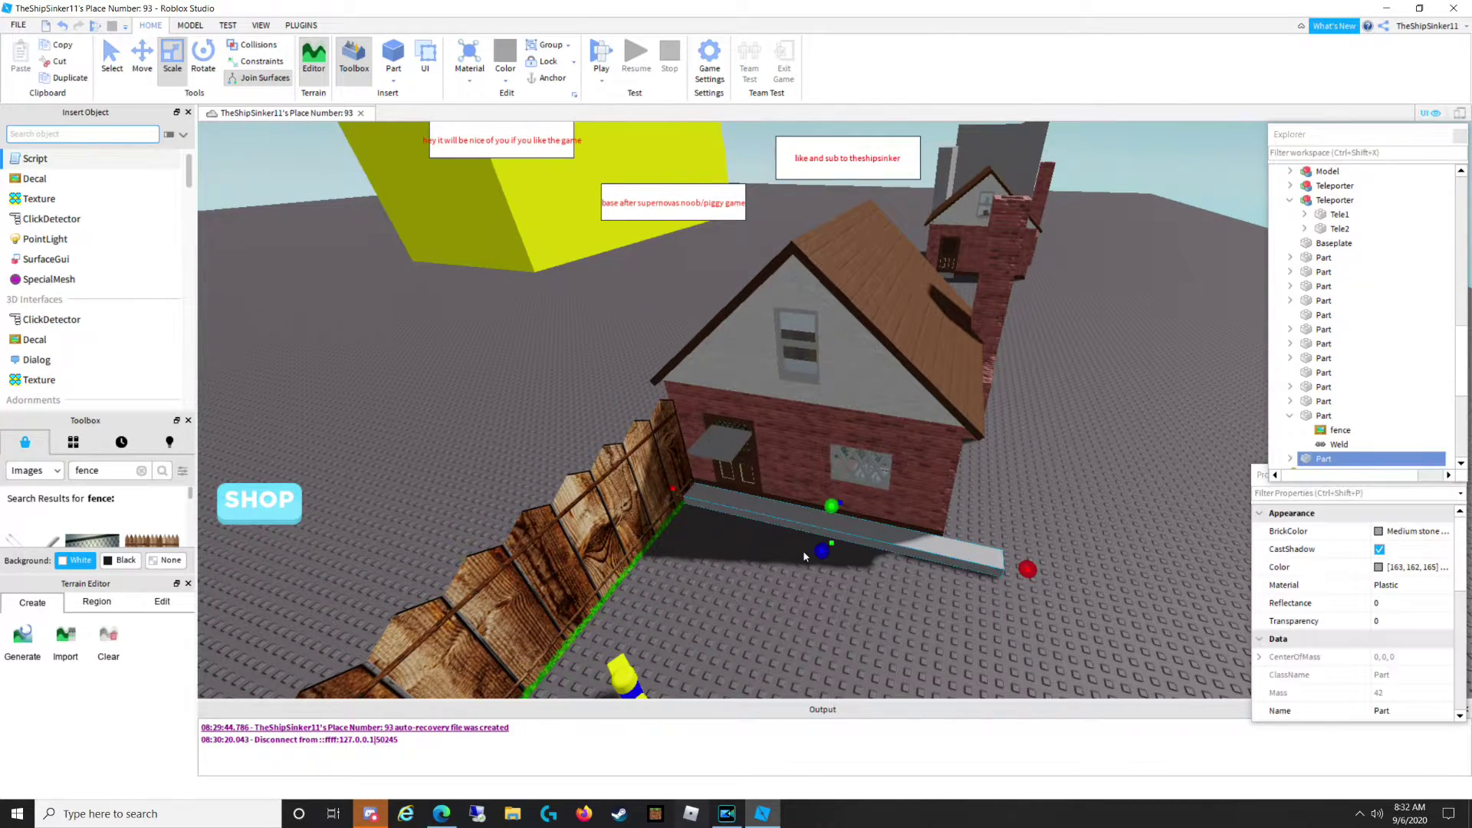
pyautogui.moveTo(817, 553); pyautogui.dragTo(736, 581)
pyautogui.moveTo(800, 555); pyautogui.dragTo(736, 581, button='right')
pyautogui.moveTo(736, 581); pyautogui.dragTo(471, 553)
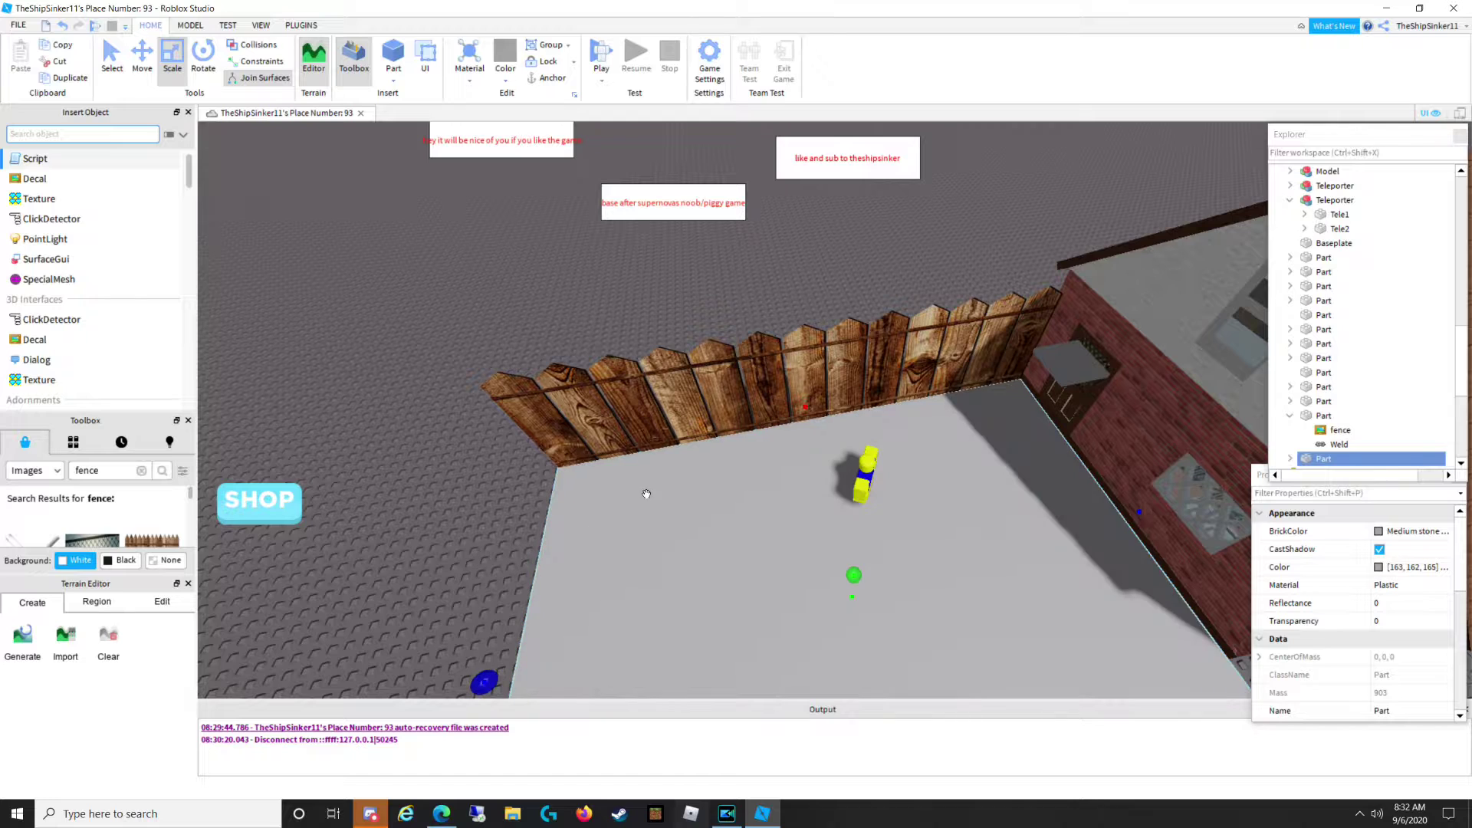
# Color the yard floor Forest green and set its material to Grass.
pyautogui.click(505, 68)
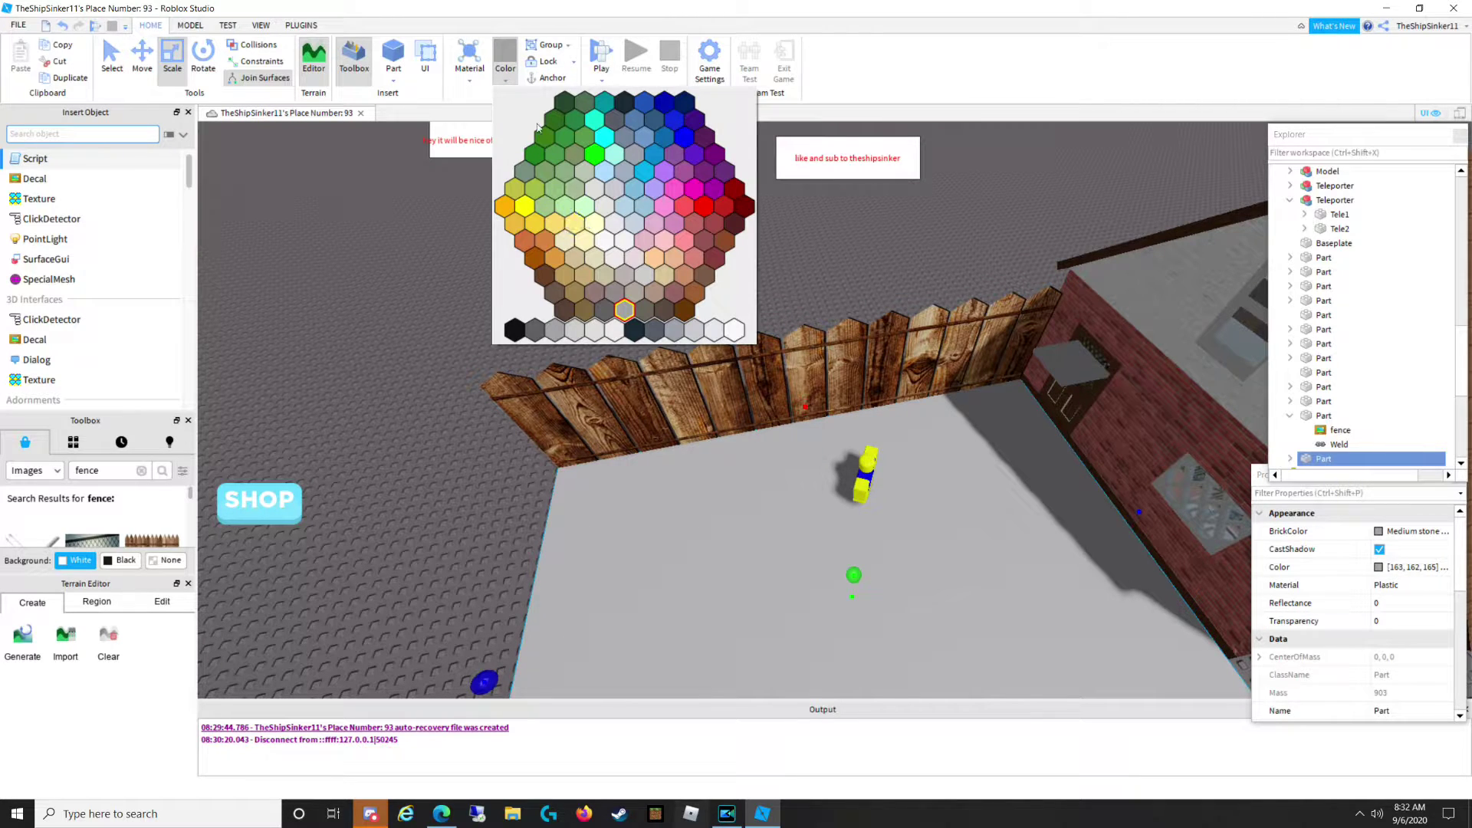
pyautogui.click(535, 154)
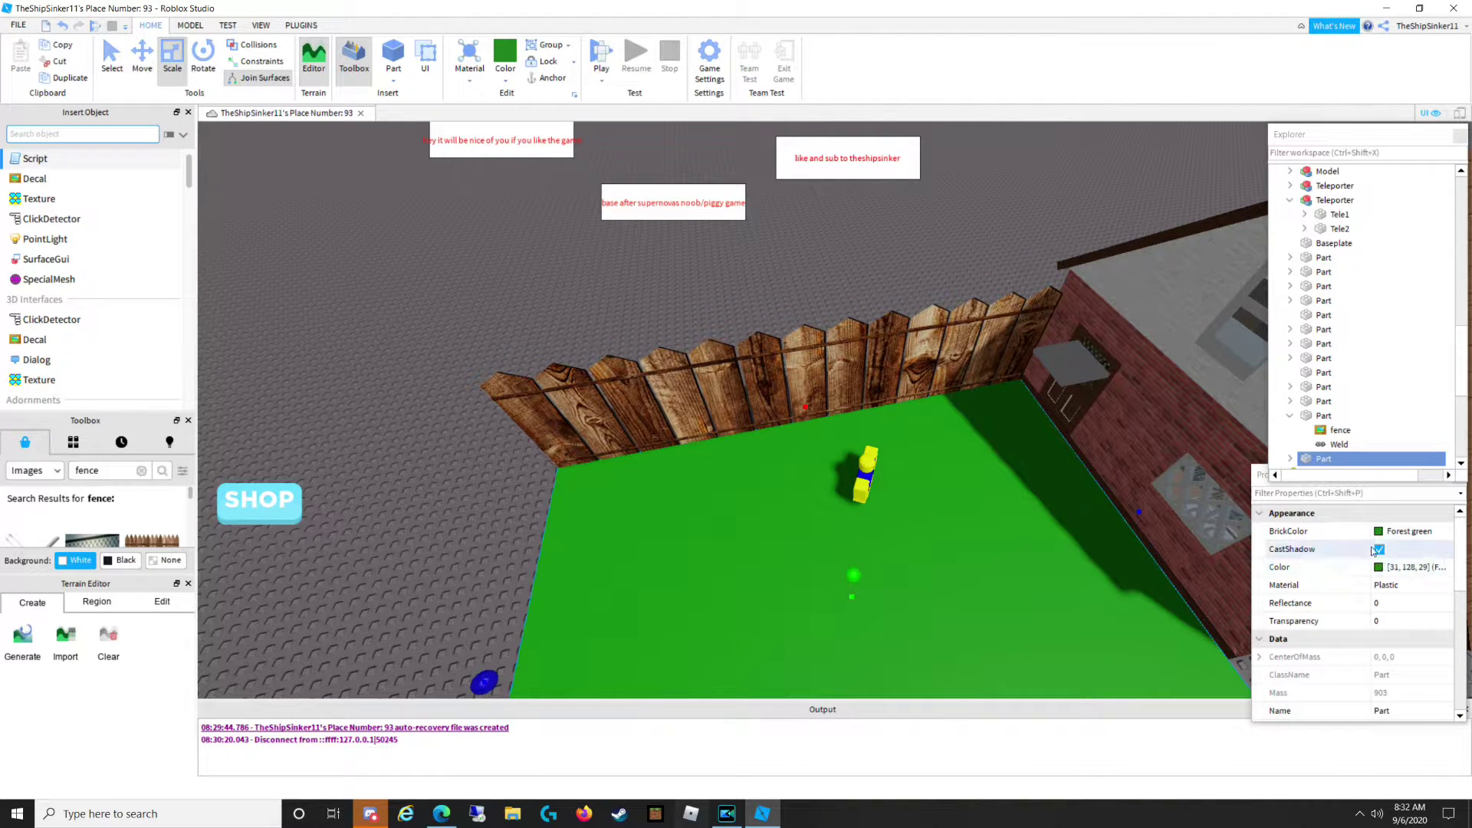
pyautogui.click(1415, 590)
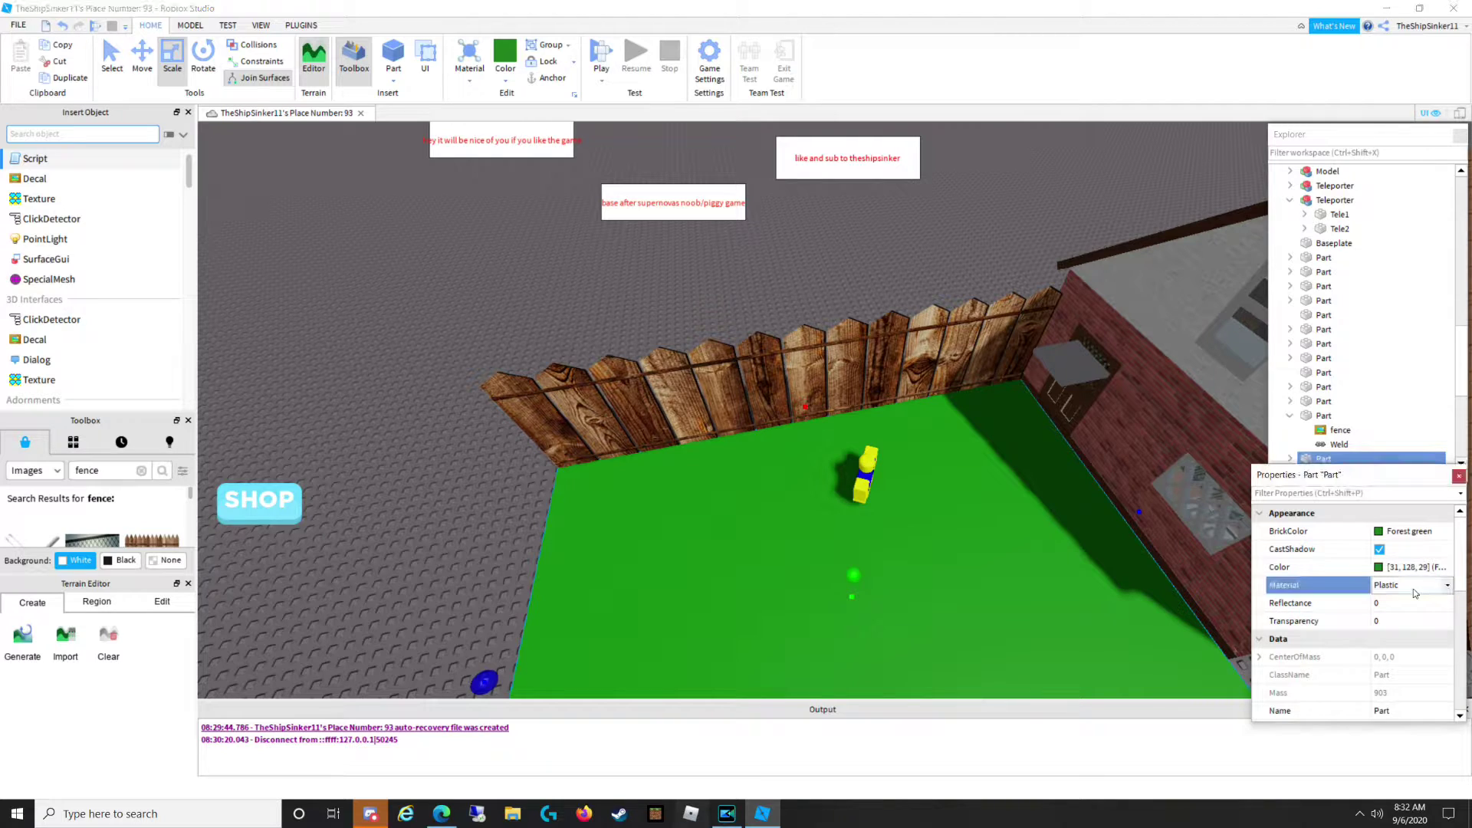
pyautogui.click(1413, 587)
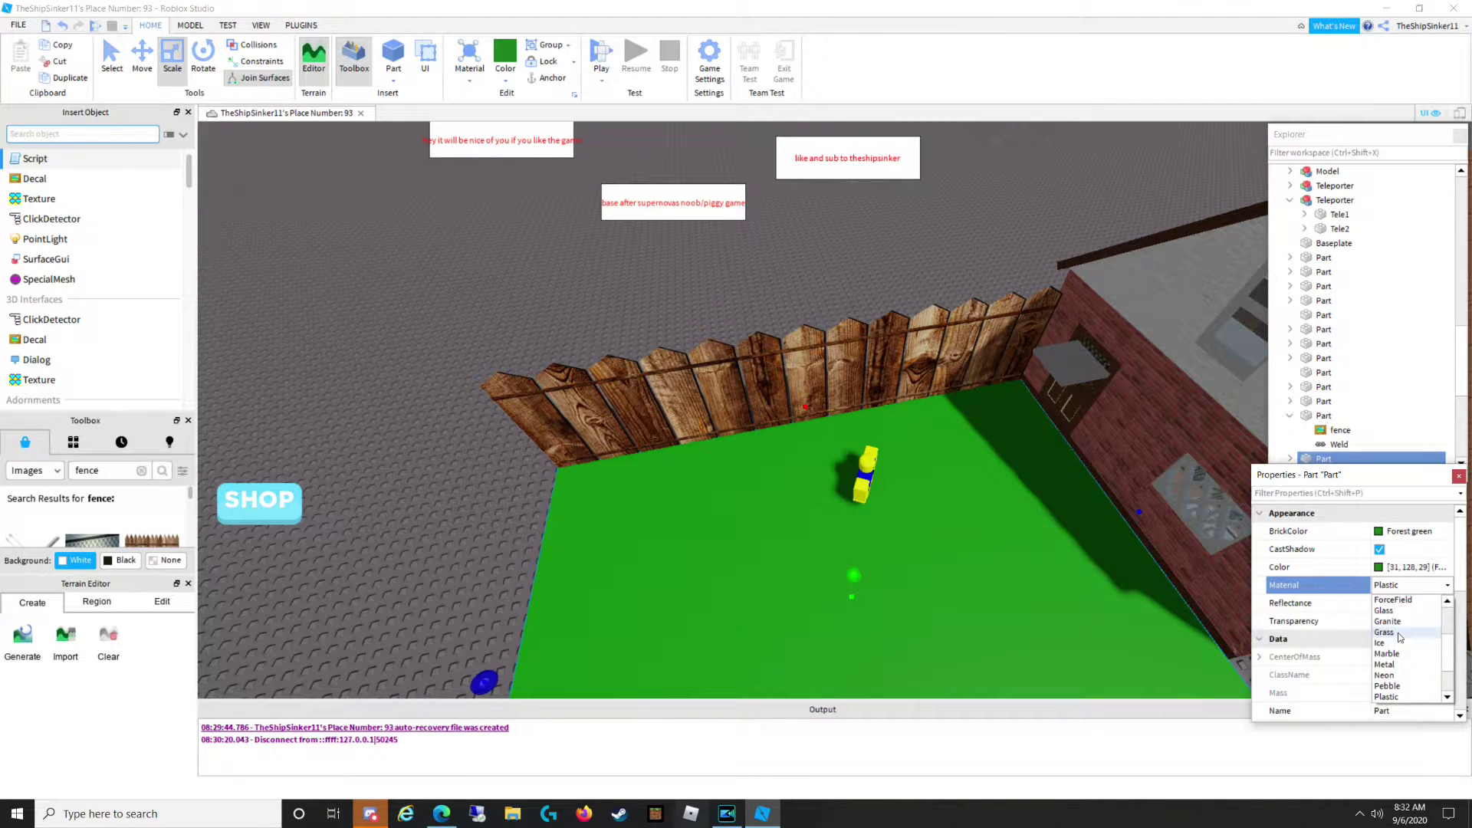
pyautogui.click(1385, 632)
pyautogui.click(499, 311)
# Raise the noob so it stands on top of the grass floor.
pyautogui.moveTo(971, 605); pyautogui.dragTo(890, 580, button='right')
pyautogui.press('w')
pyautogui.press('w')
pyautogui.moveTo(329, 384); pyautogui.dragTo(329, 384, button='right')
pyautogui.moveTo(587, 455); pyautogui.dragTo(587, 455, button='right')
pyautogui.press('s')
pyautogui.click(733, 424)
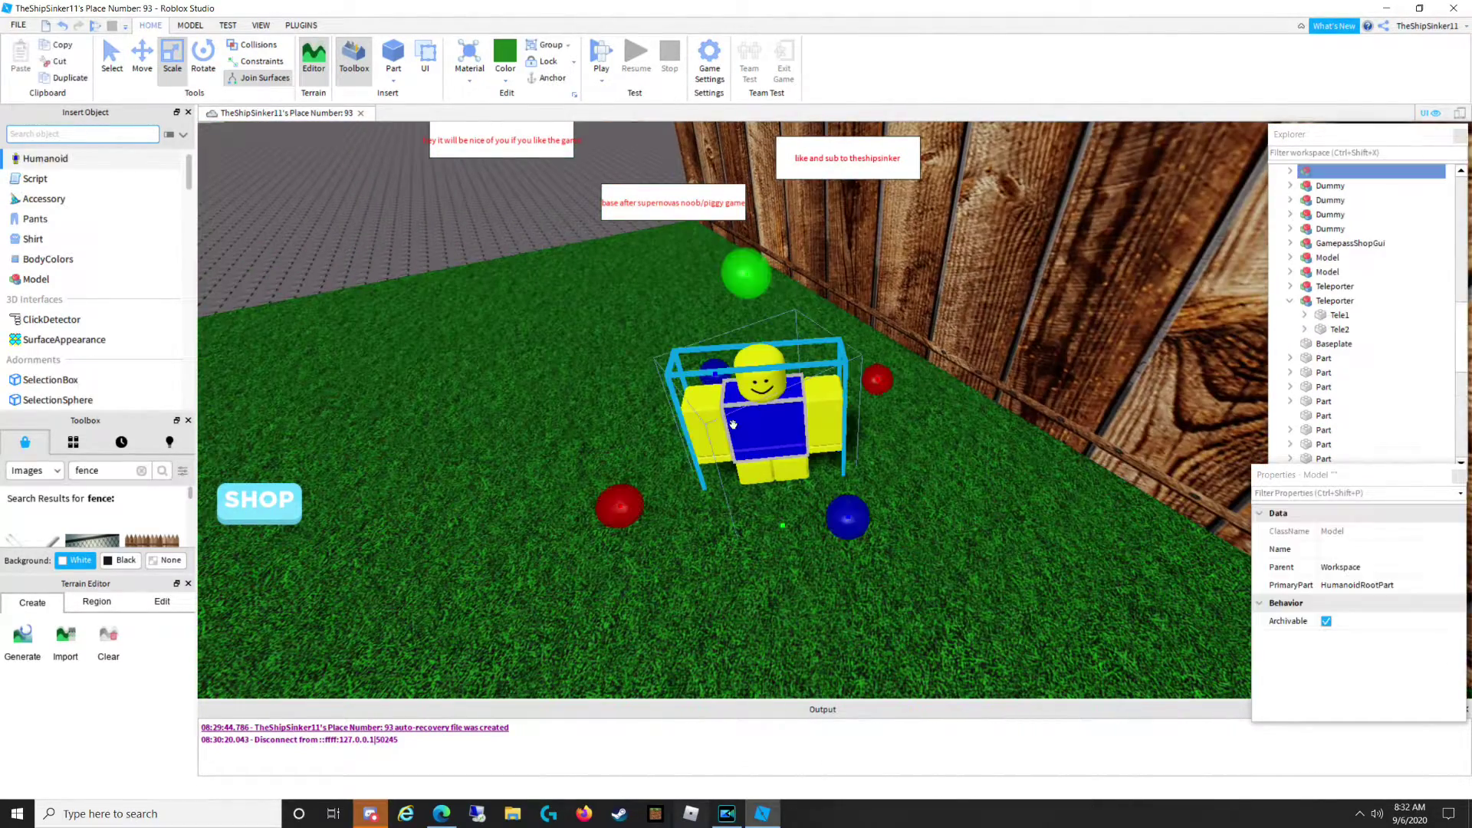
pyautogui.click(142, 56)
pyautogui.moveTo(754, 321); pyautogui.dragTo(767, 269)
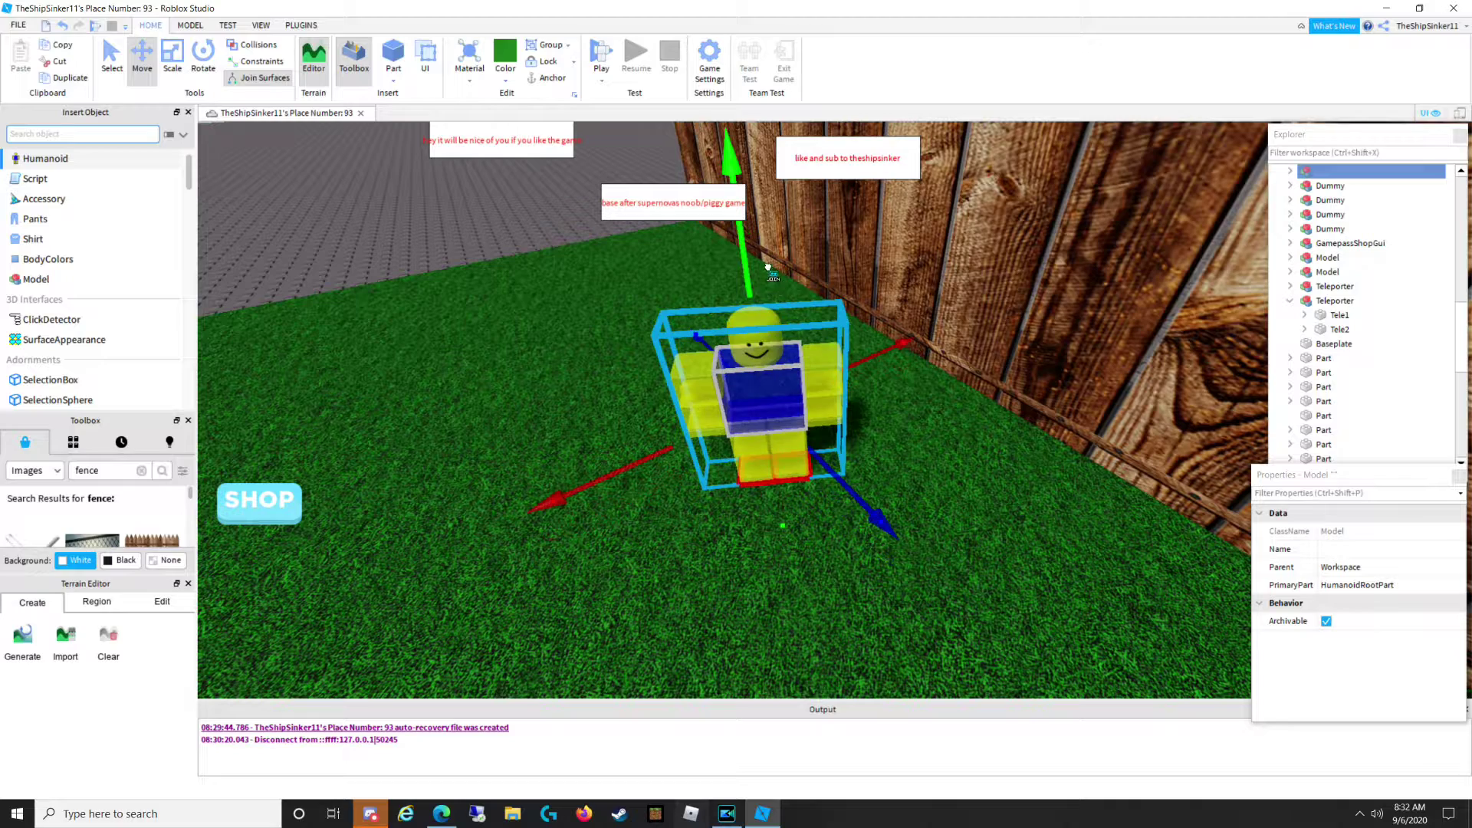
pyautogui.moveTo(923, 391); pyautogui.dragTo(923, 391, button='right')
# Select the Tele2 pad within the Teleporter model and lower it to the grass in front of the door.
pyautogui.click(830, 407)
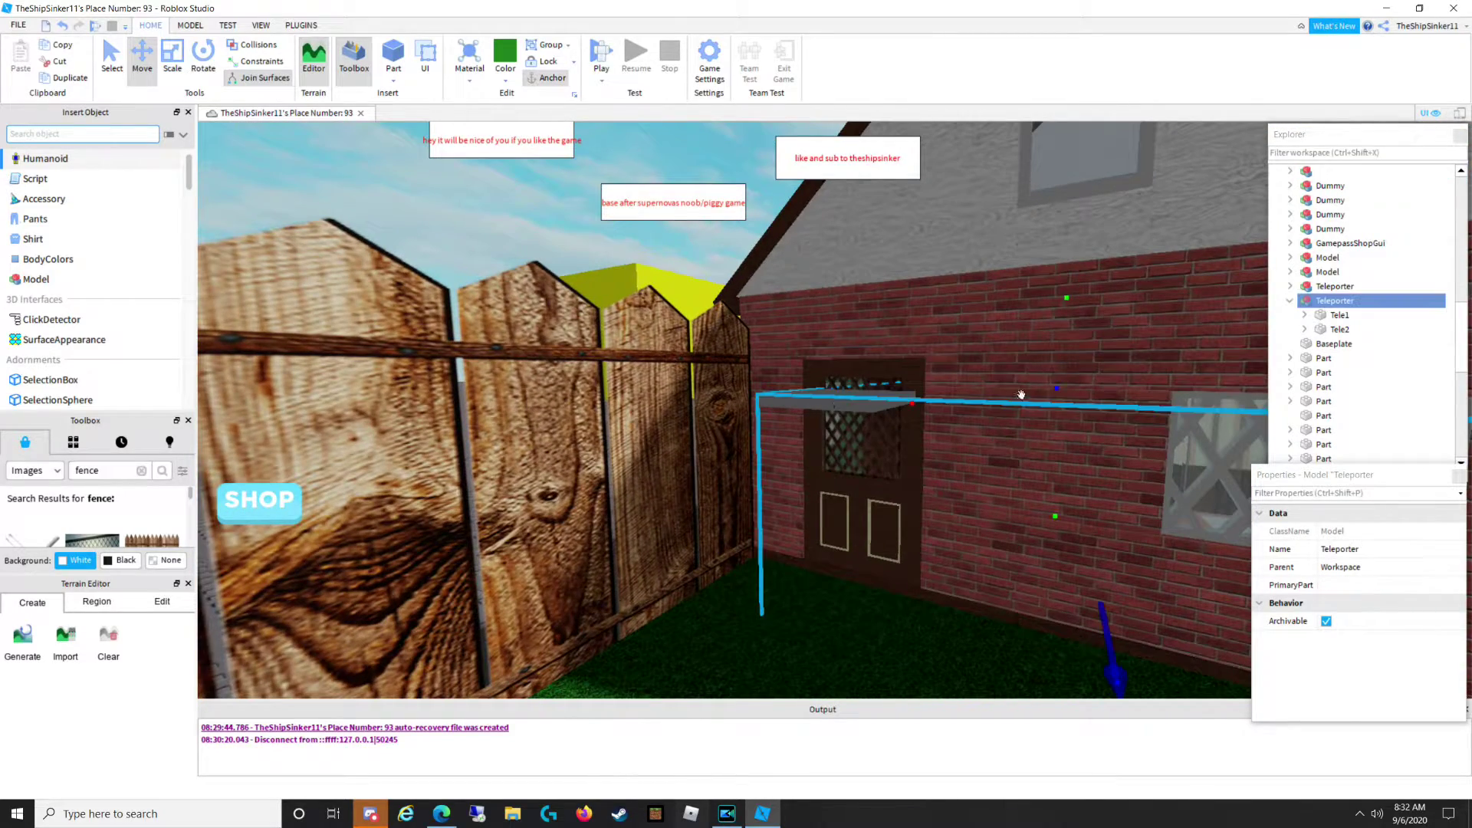
pyautogui.click(1304, 329)
pyautogui.click(1328, 332)
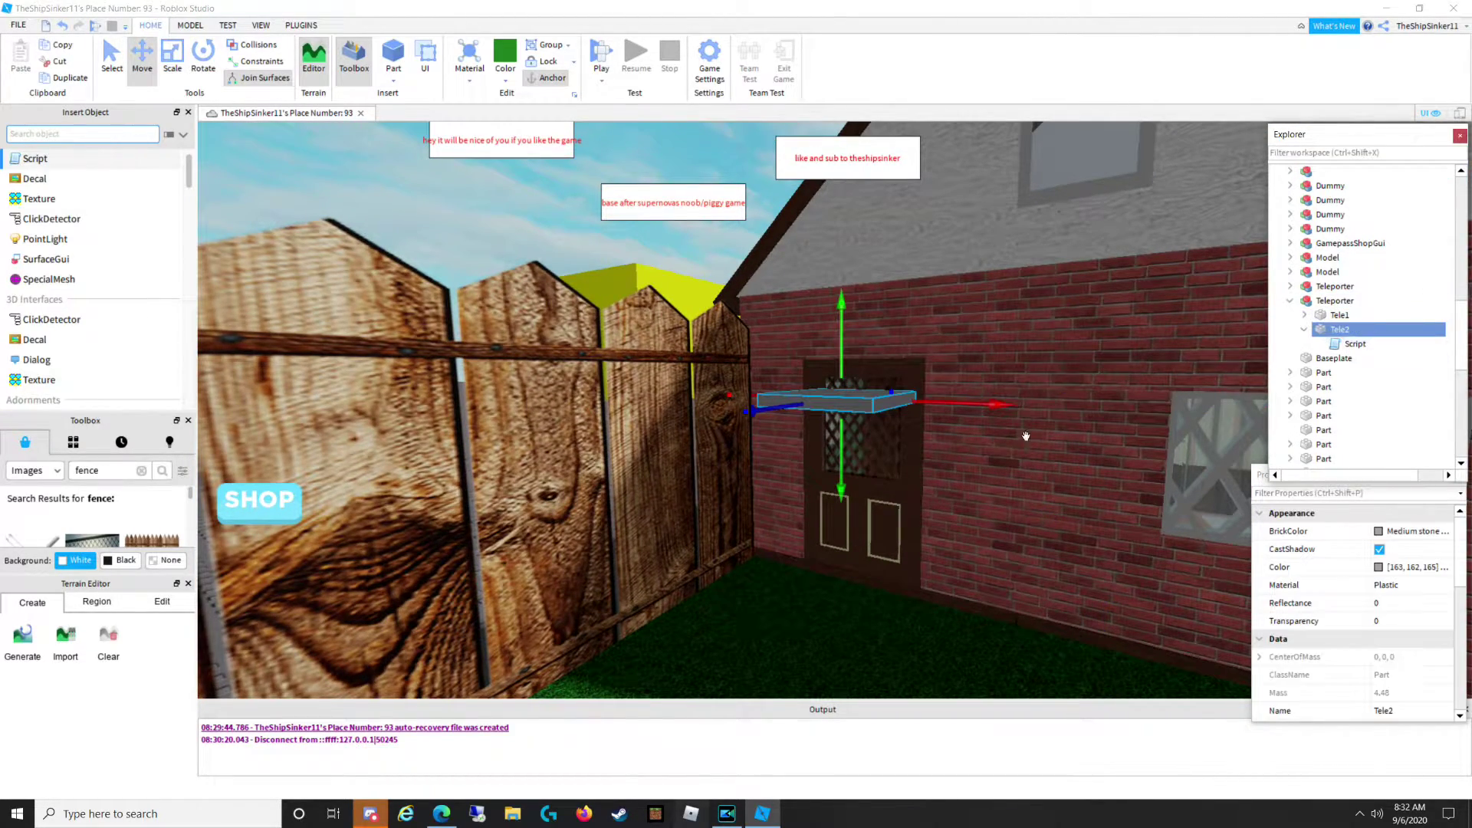
pyautogui.moveTo(841, 493); pyautogui.dragTo(779, 618)
pyautogui.moveTo(779, 618); pyautogui.dragTo(780, 618, button='right')
pyautogui.scroll(2, 780, 619)
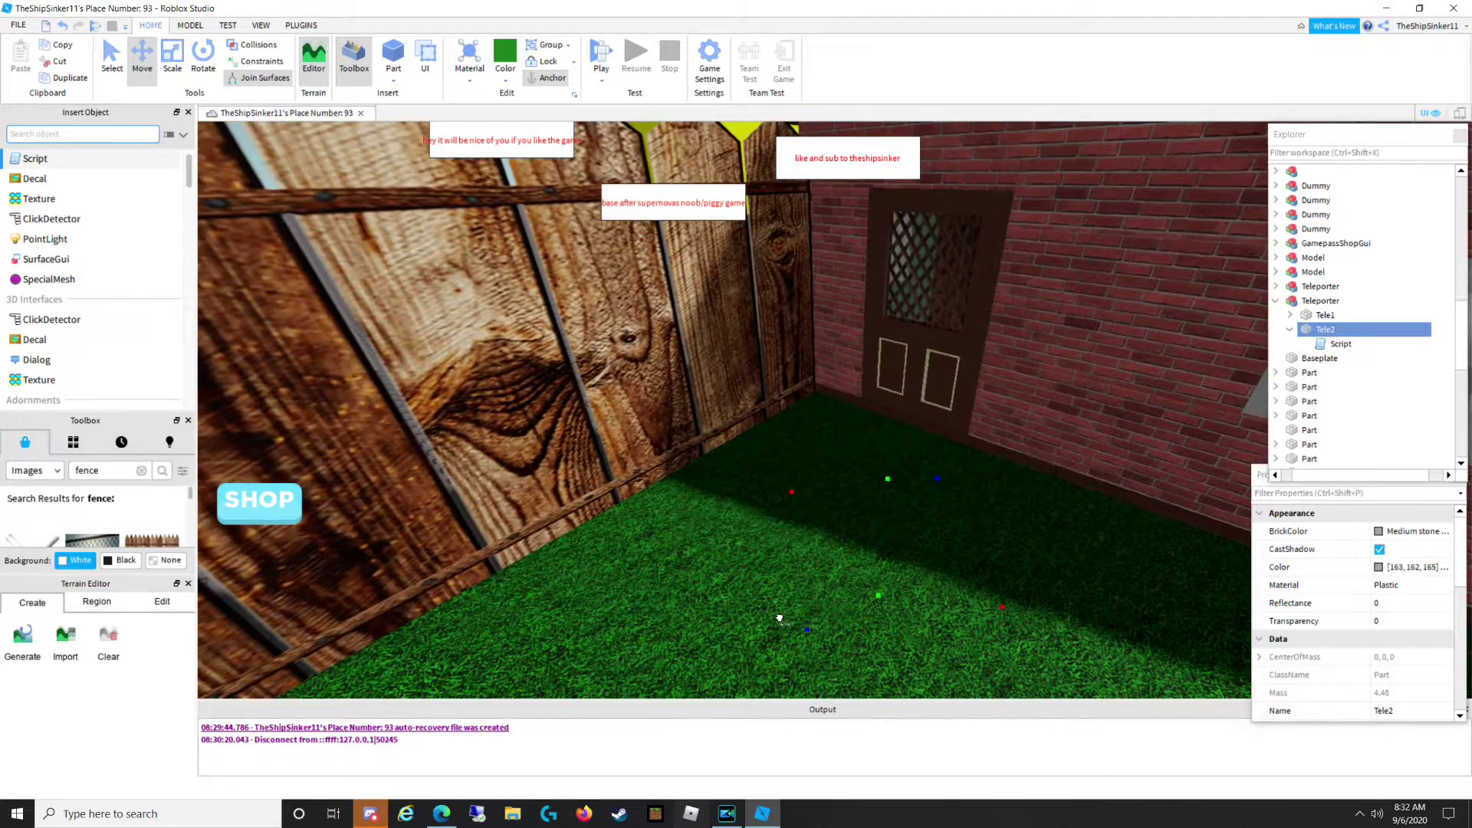
pyautogui.moveTo(829, 526); pyautogui.dragTo(831, 507)
pyautogui.moveTo(728, 480); pyautogui.dragTo(828, 524, button='right')
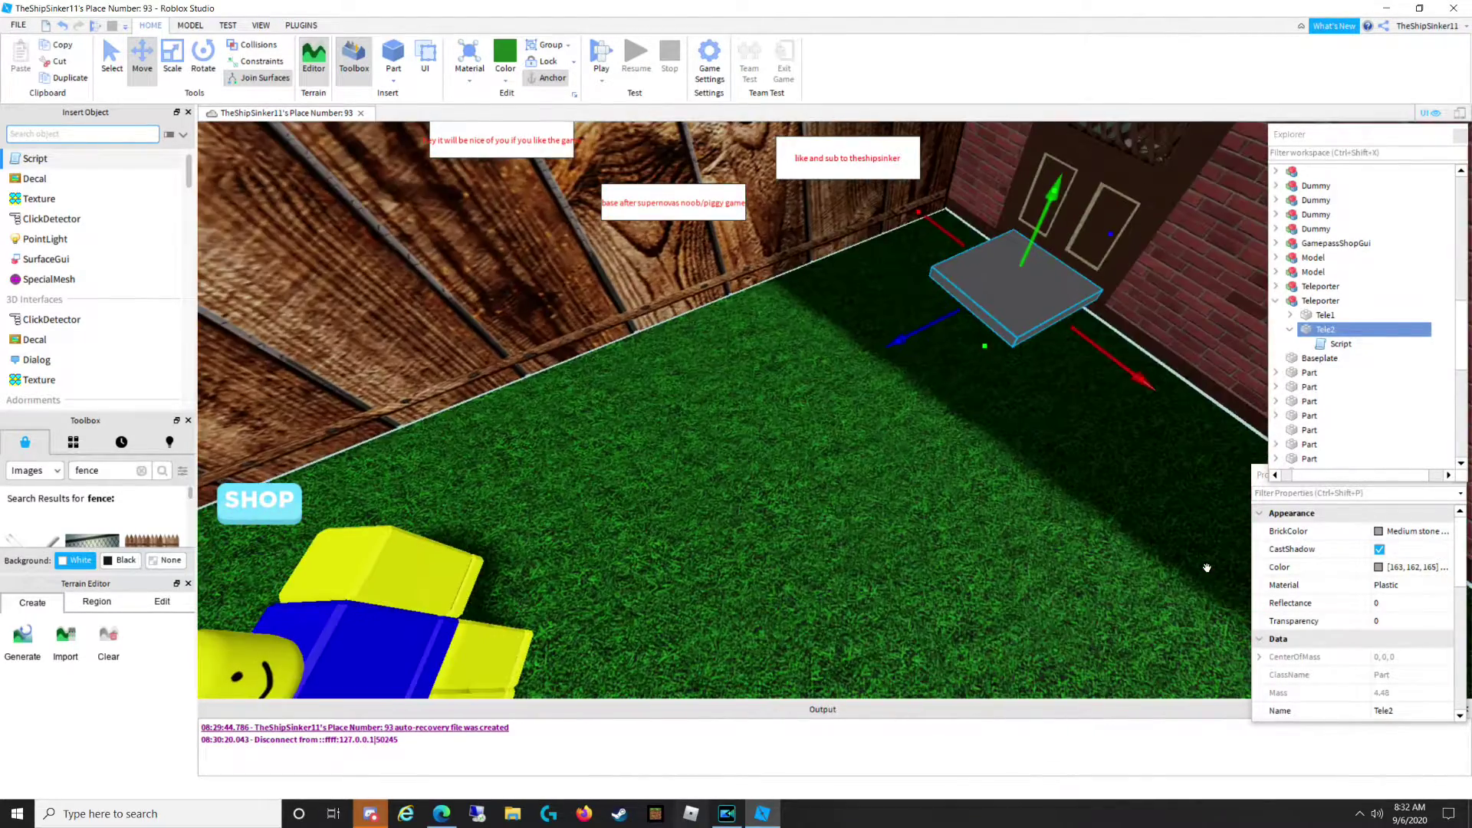
# Turn off shadow casting for the Tele2 pad and set its BrickColor to Camo.
pyautogui.click(1380, 549)
pyautogui.click(1411, 531)
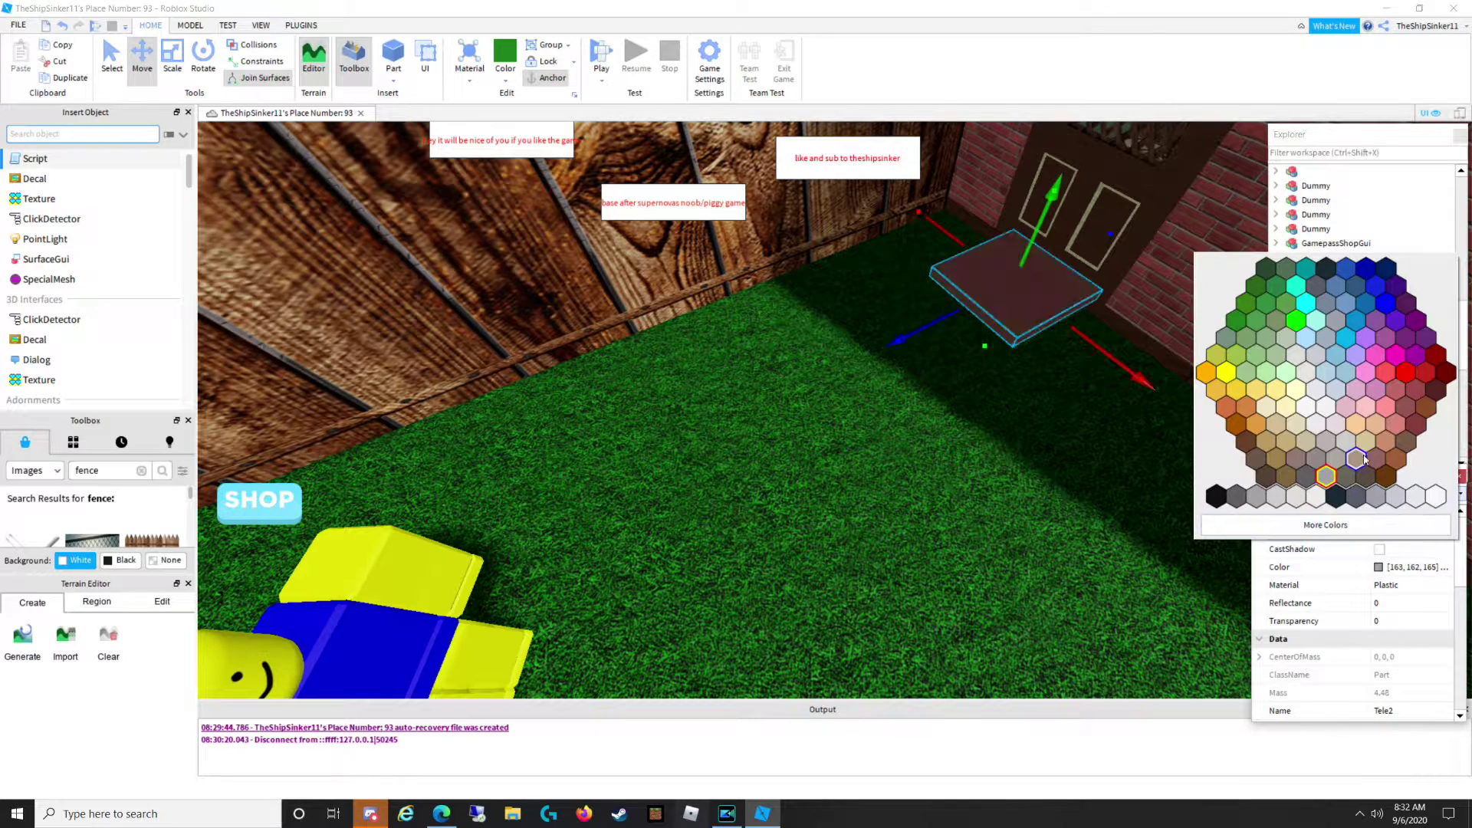
pyautogui.click(1244, 304)
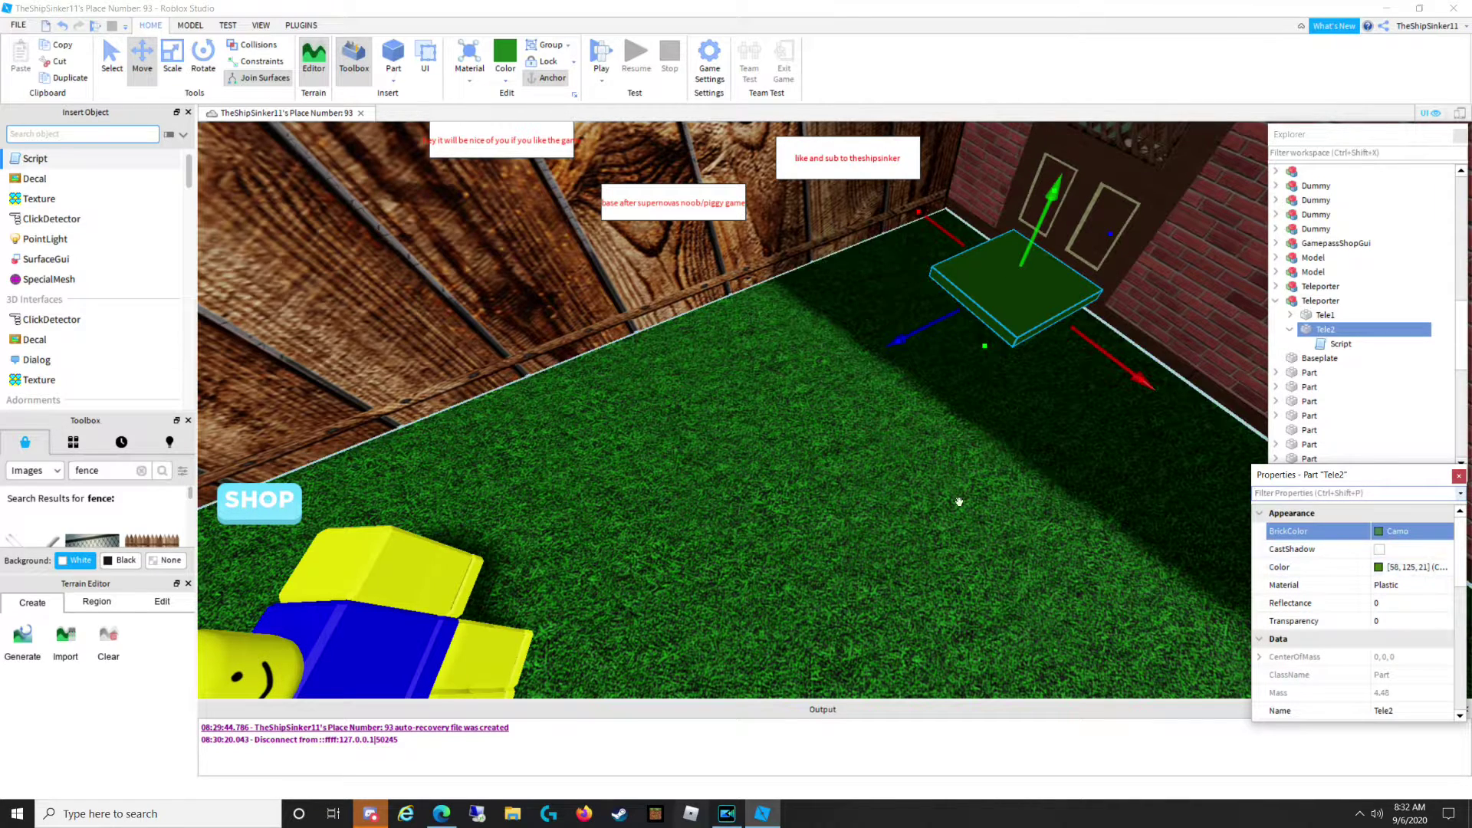
# Select the Tele2 pad within the Teleporter model and change its BrickColor to Forest green to match the yard floor.
pyautogui.click(876, 490)
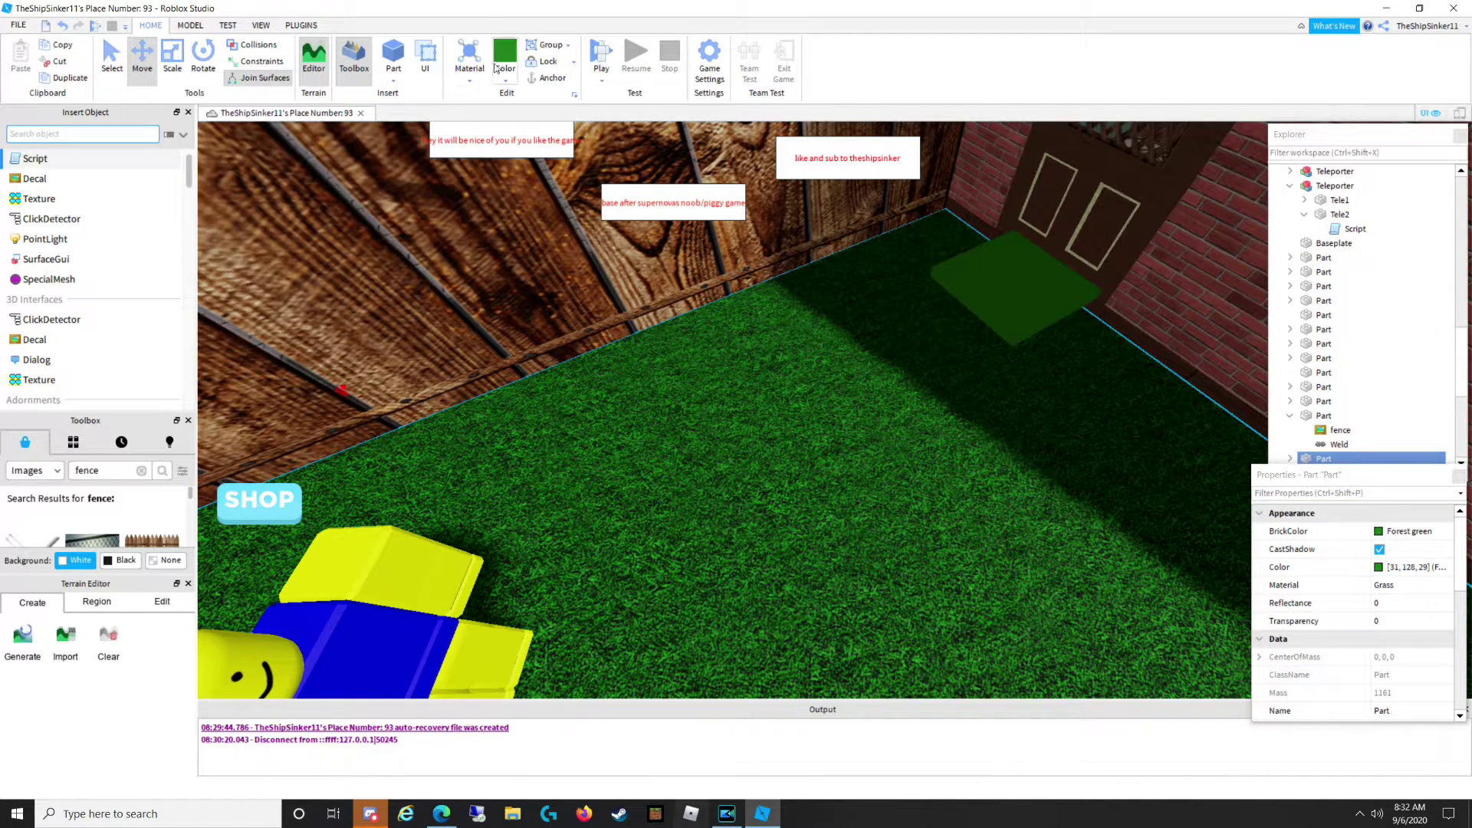
pyautogui.click(1002, 305)
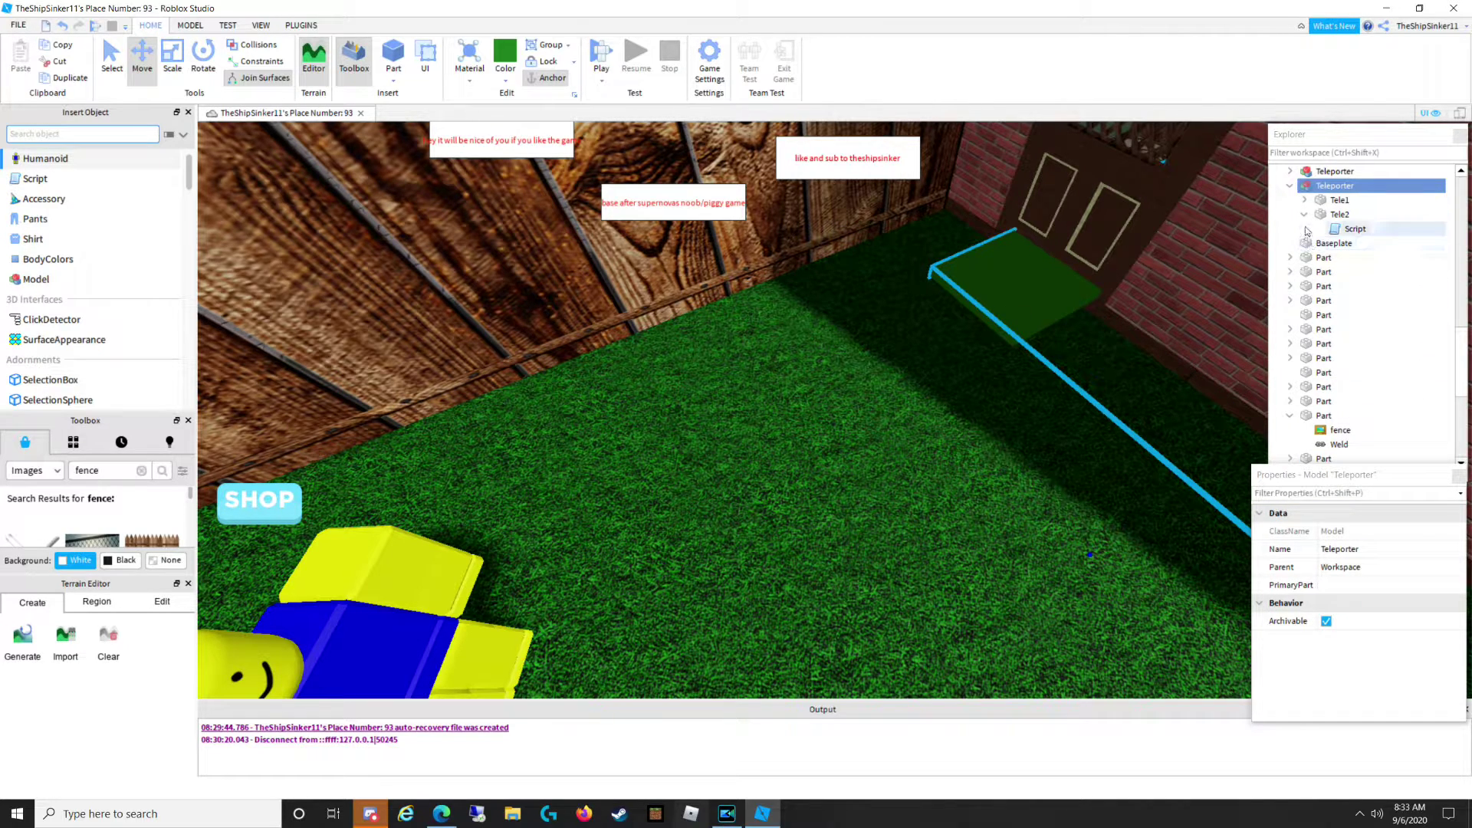
pyautogui.click(1338, 214)
pyautogui.click(1403, 566)
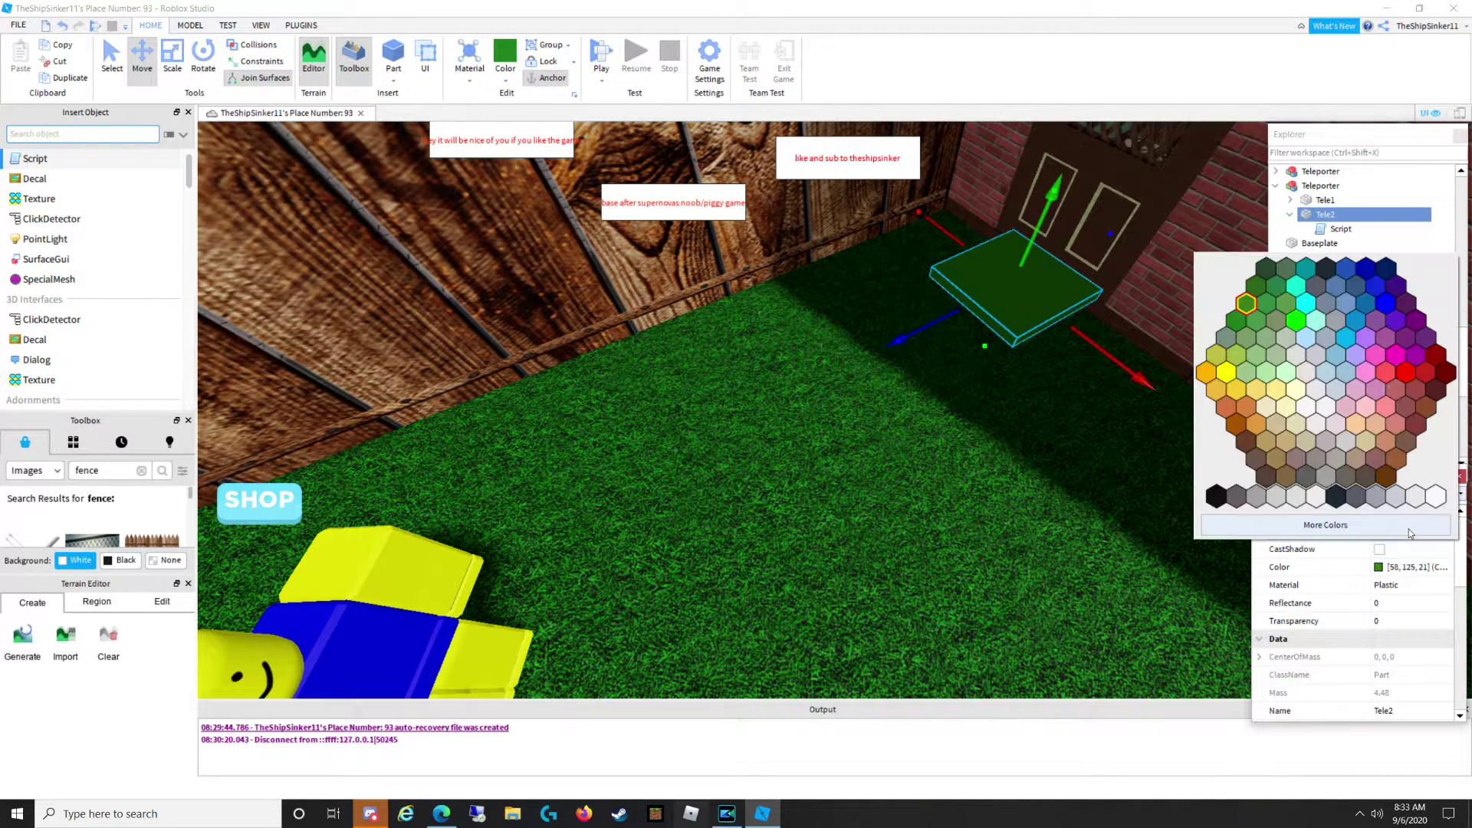
pyautogui.click(1235, 322)
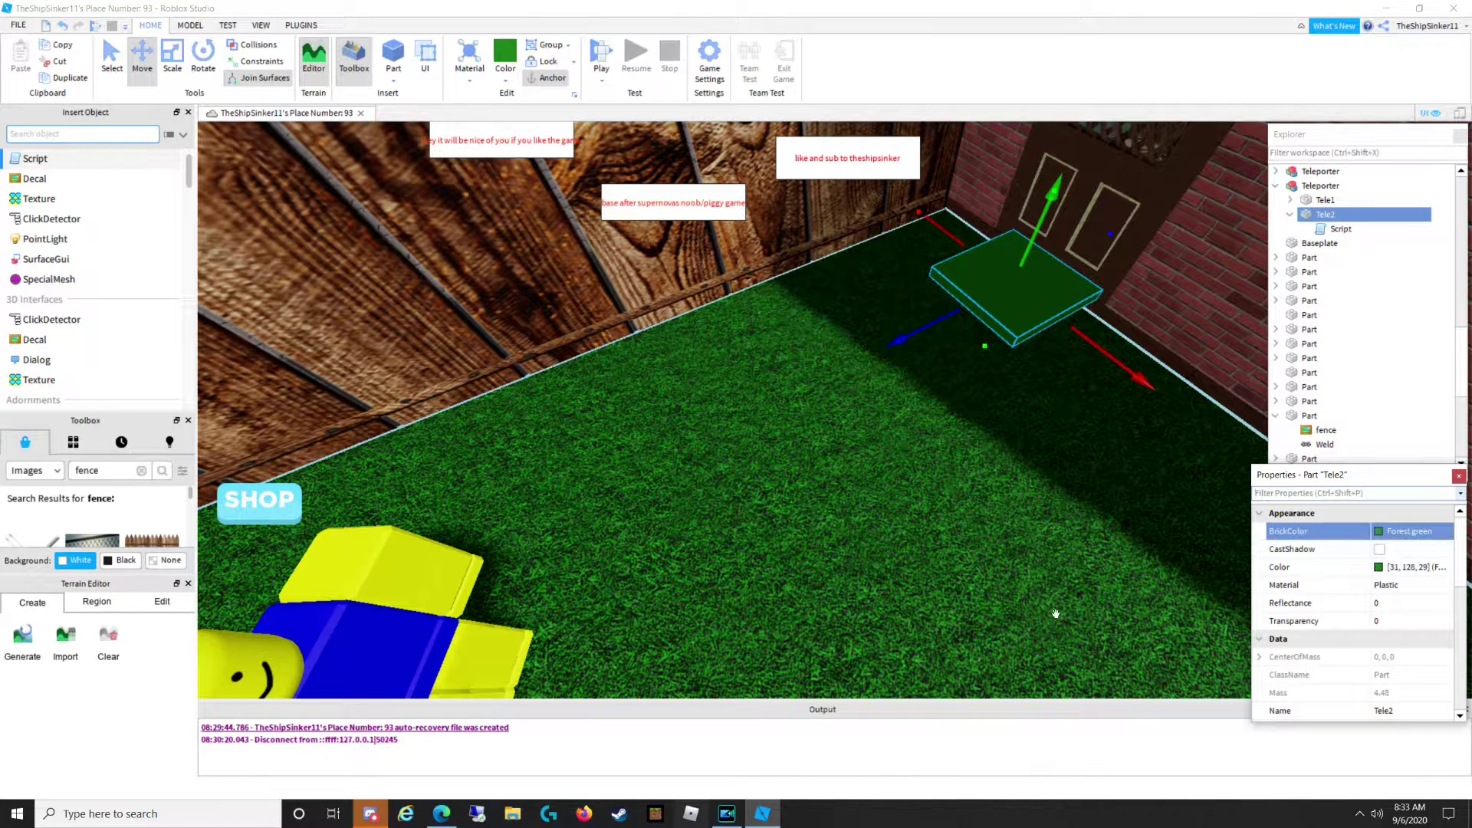
# Set the Tele2 pad's material to Grass.
pyautogui.scroll(-2, 1294, 647)
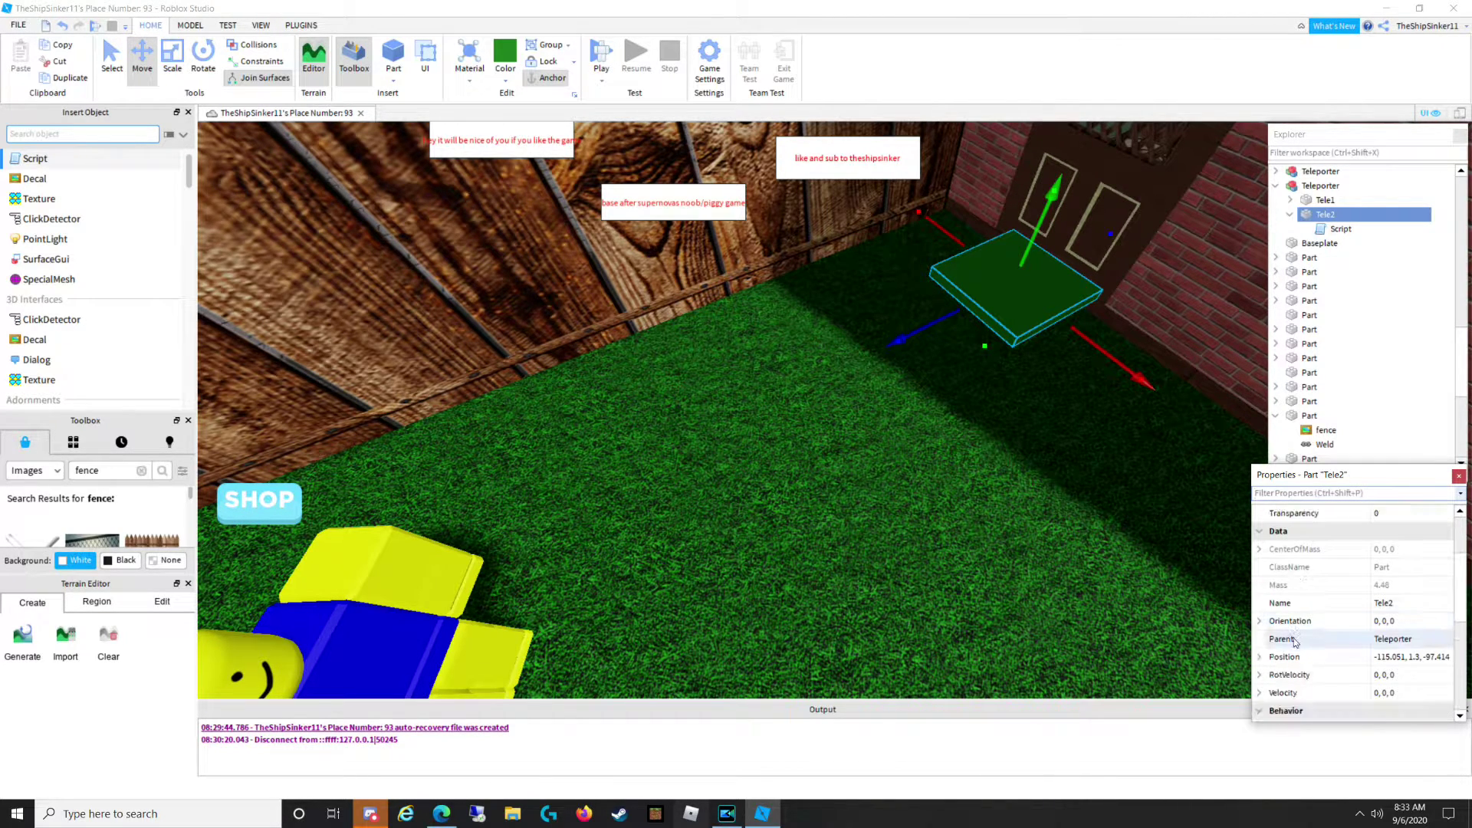
pyautogui.scroll(2, 1301, 669)
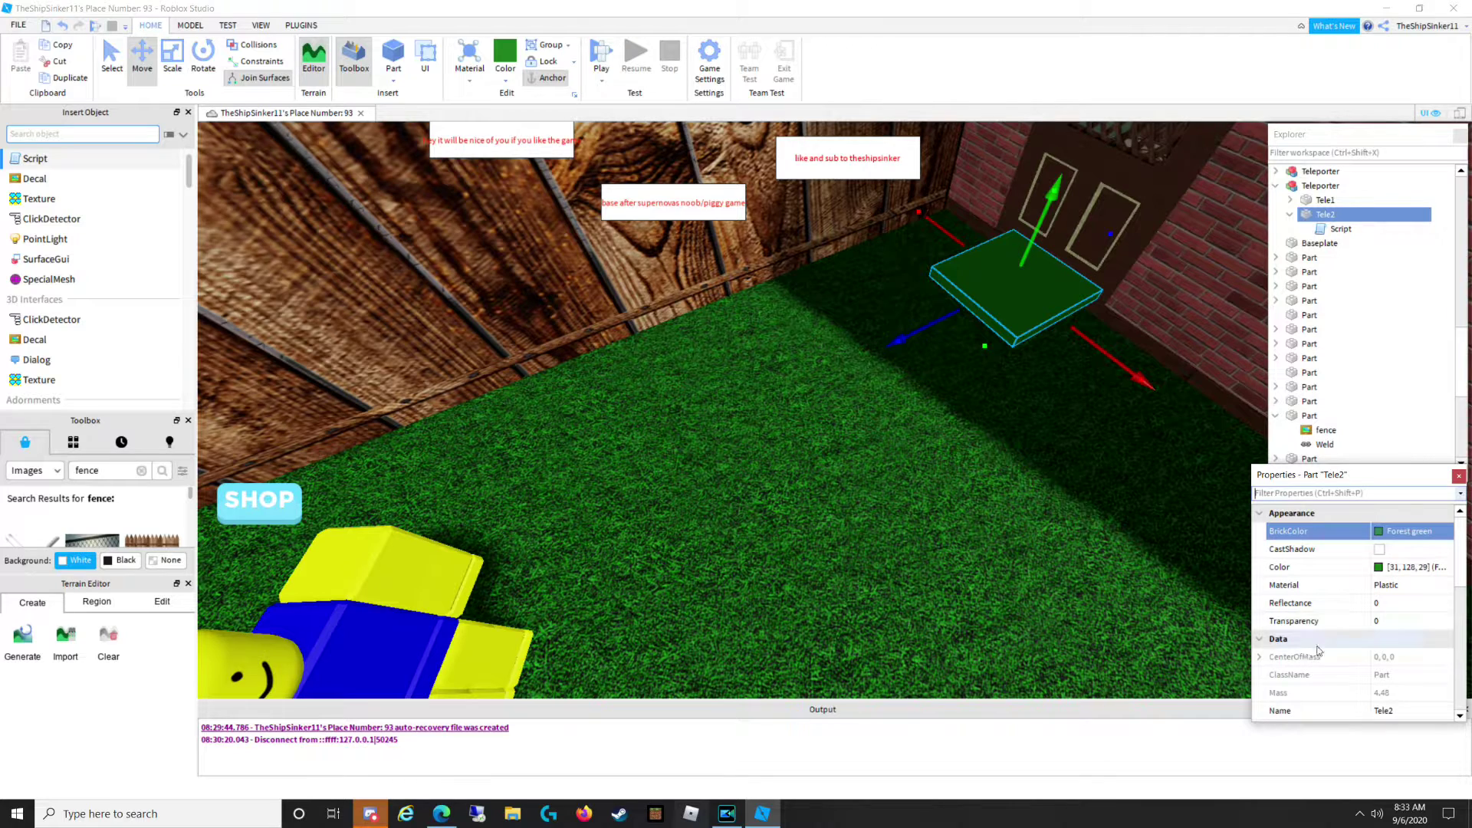
pyautogui.click(1394, 587)
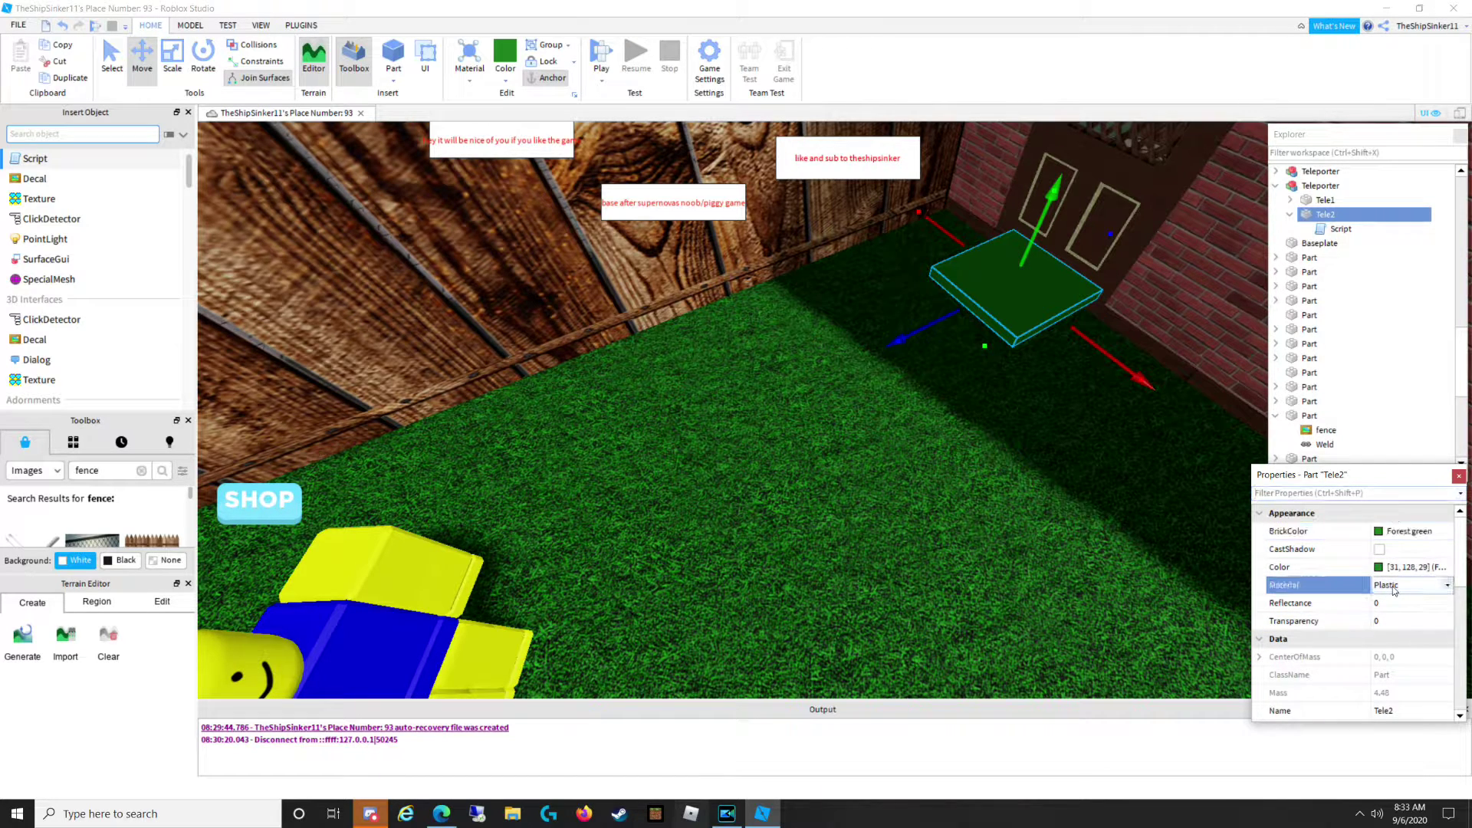
pyautogui.click(1389, 590)
pyautogui.click(1384, 632)
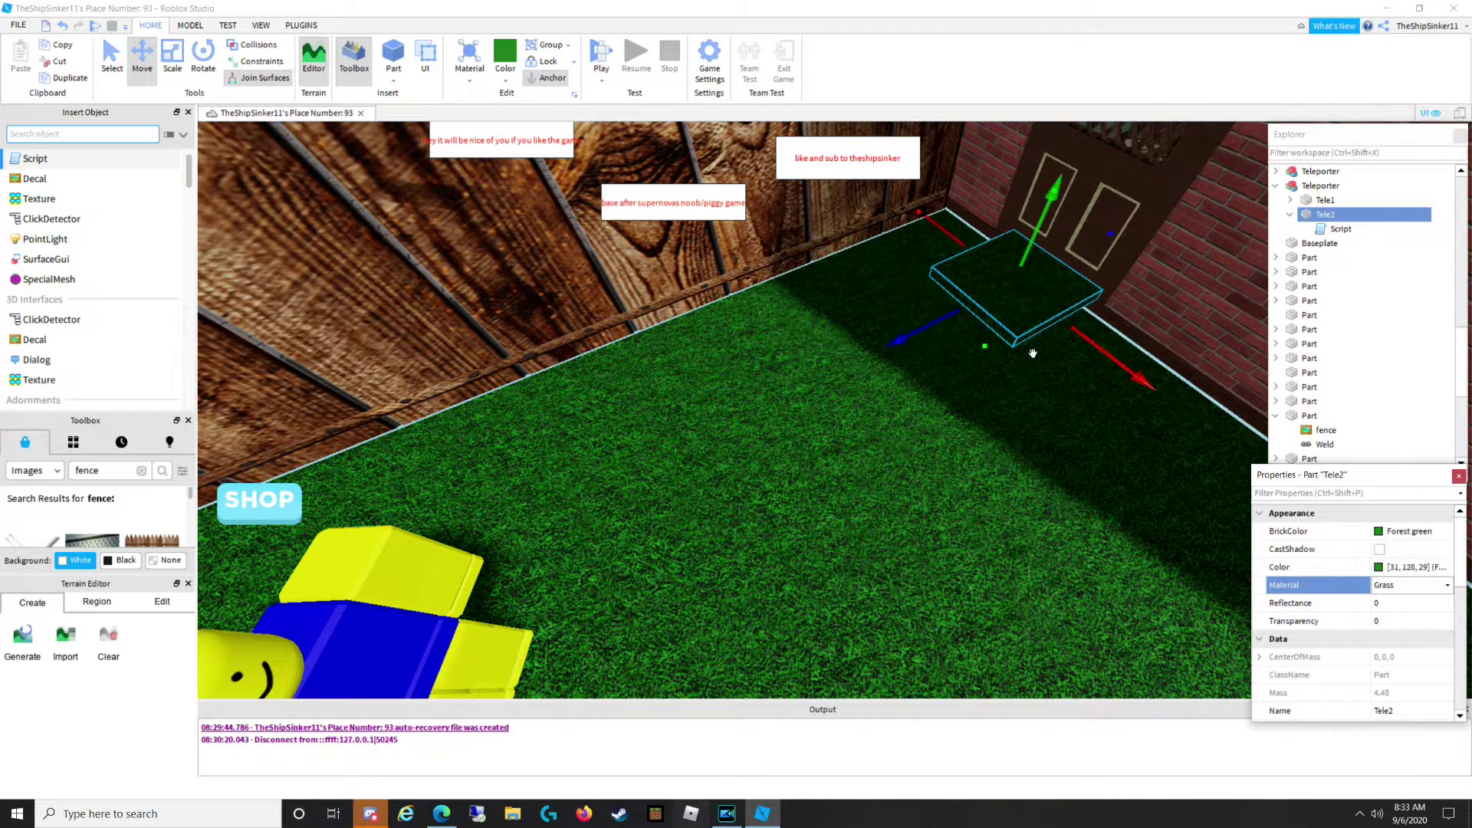
pyautogui.moveTo(981, 344); pyautogui.dragTo(977, 375)
pyautogui.moveTo(1015, 287); pyautogui.dragTo(1021, 253)
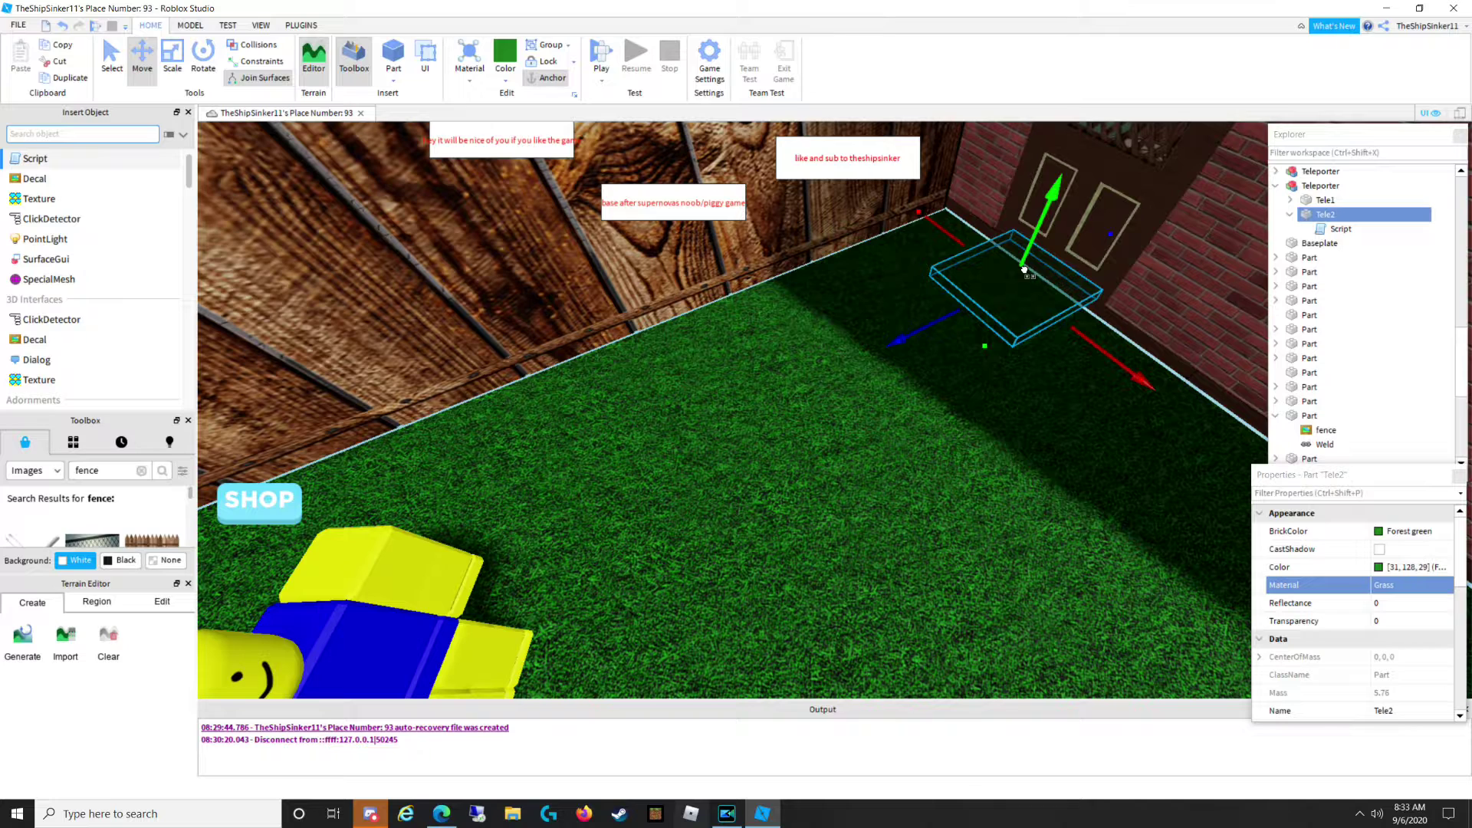
pyautogui.click(203, 54)
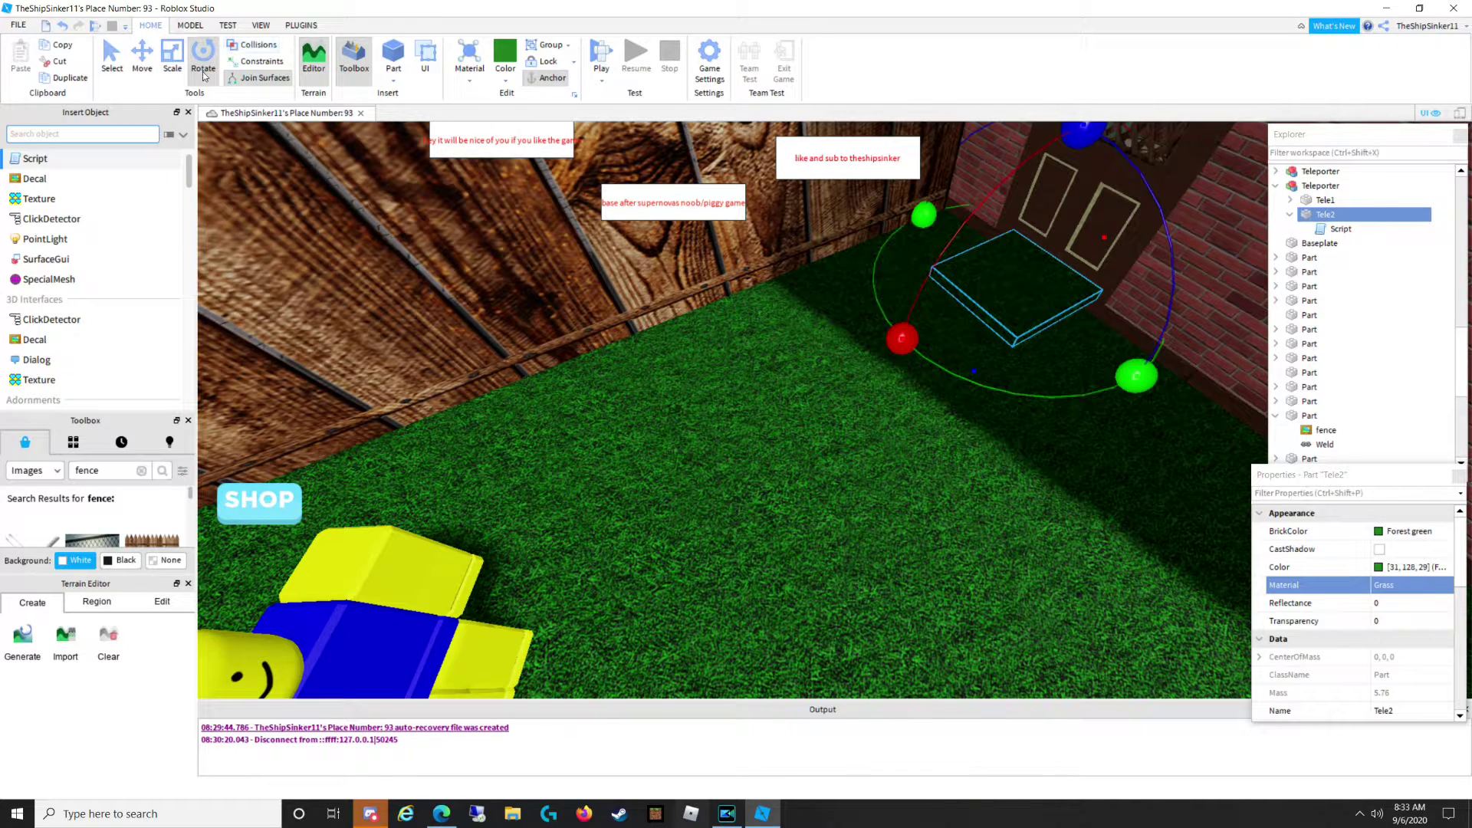
pyautogui.click(170, 74)
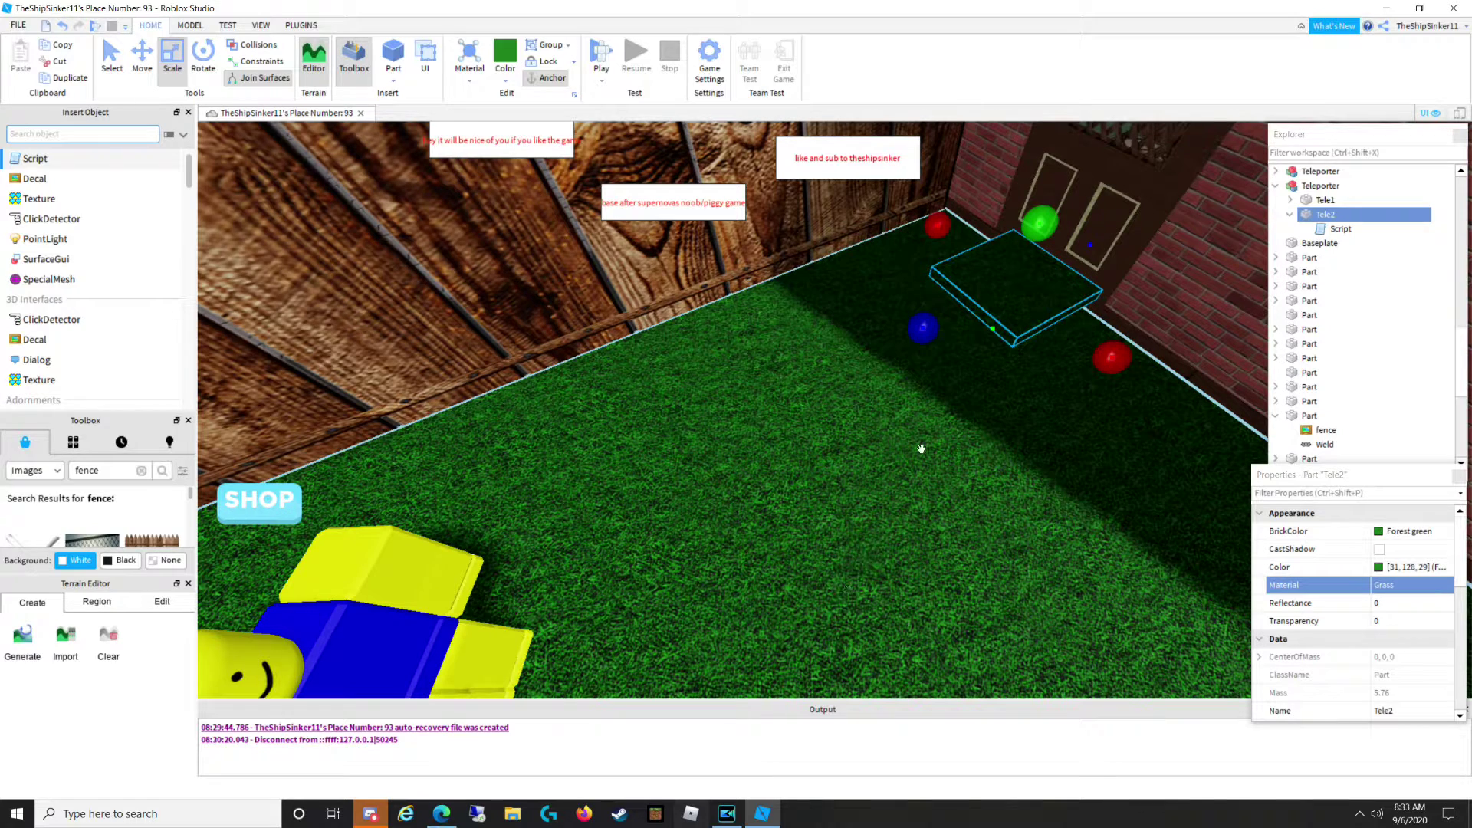
# Start a playtest and walk the character through the first house and its teleporter to the noob in the fenced yard.
pyautogui.click(97, 27)
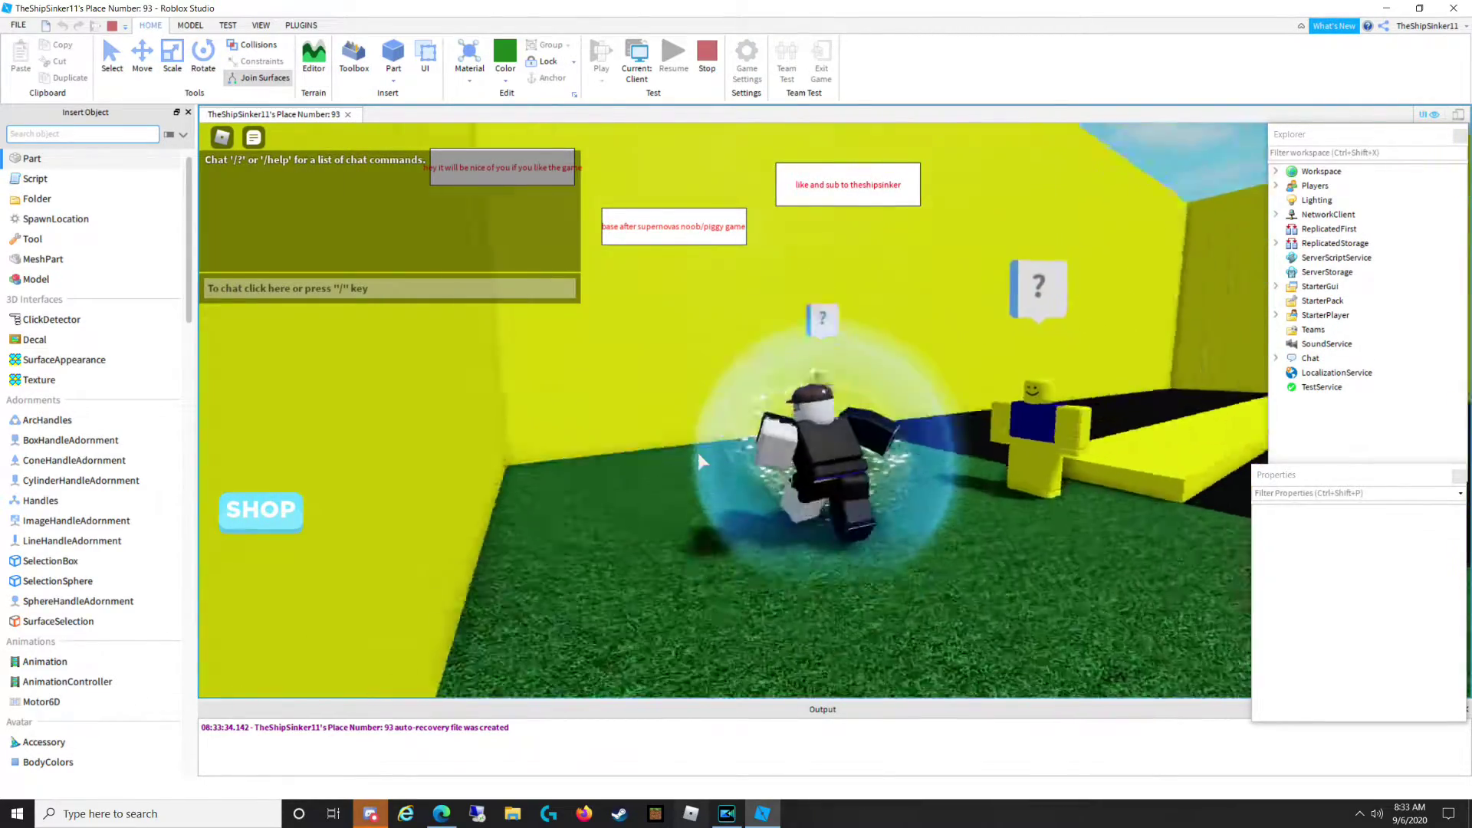
pyautogui.press('w')
pyautogui.moveTo(699, 460); pyautogui.dragTo(764, 459, button='right')
pyautogui.press('w')
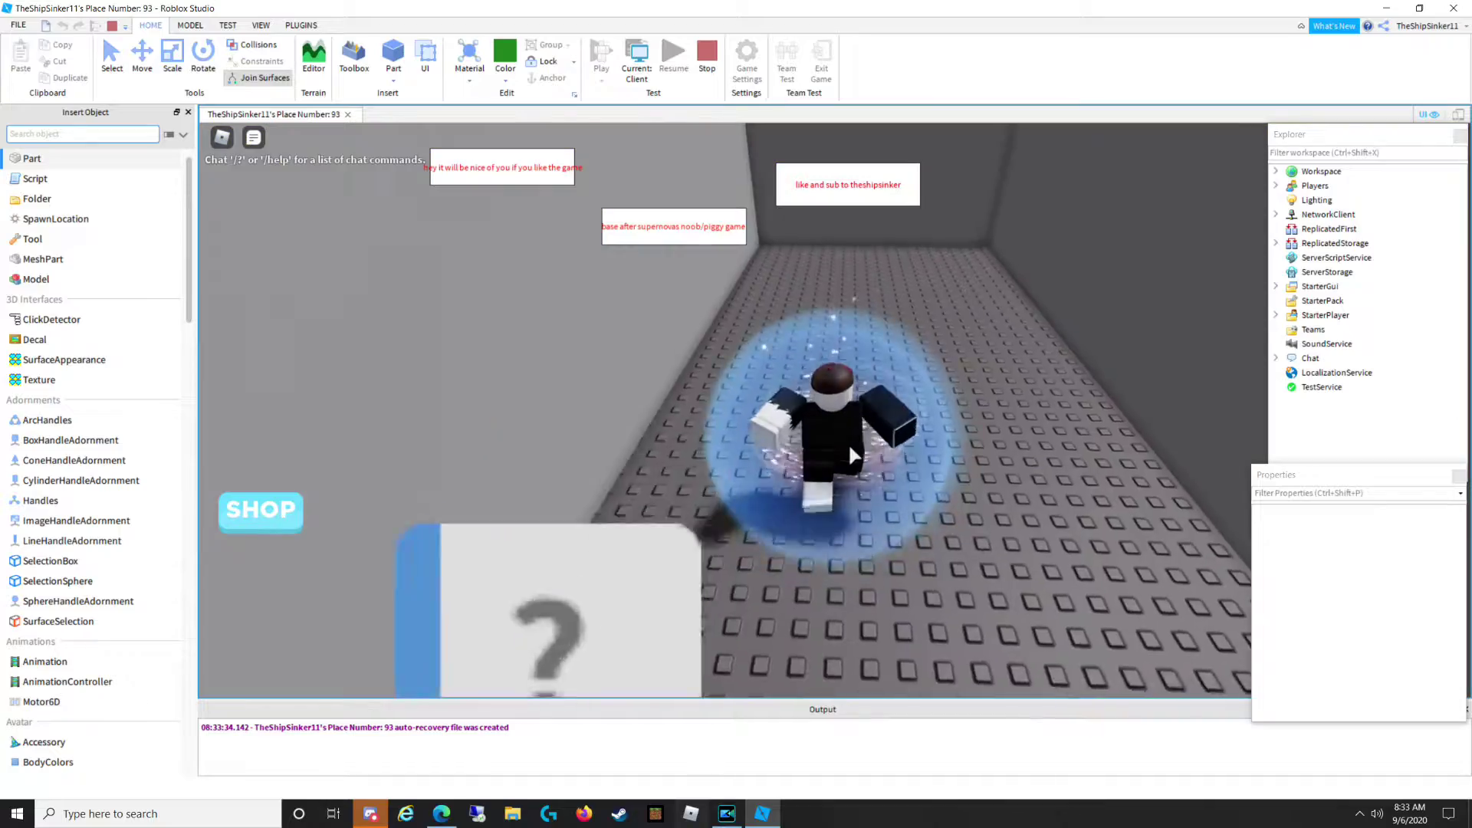
pyautogui.press('w')
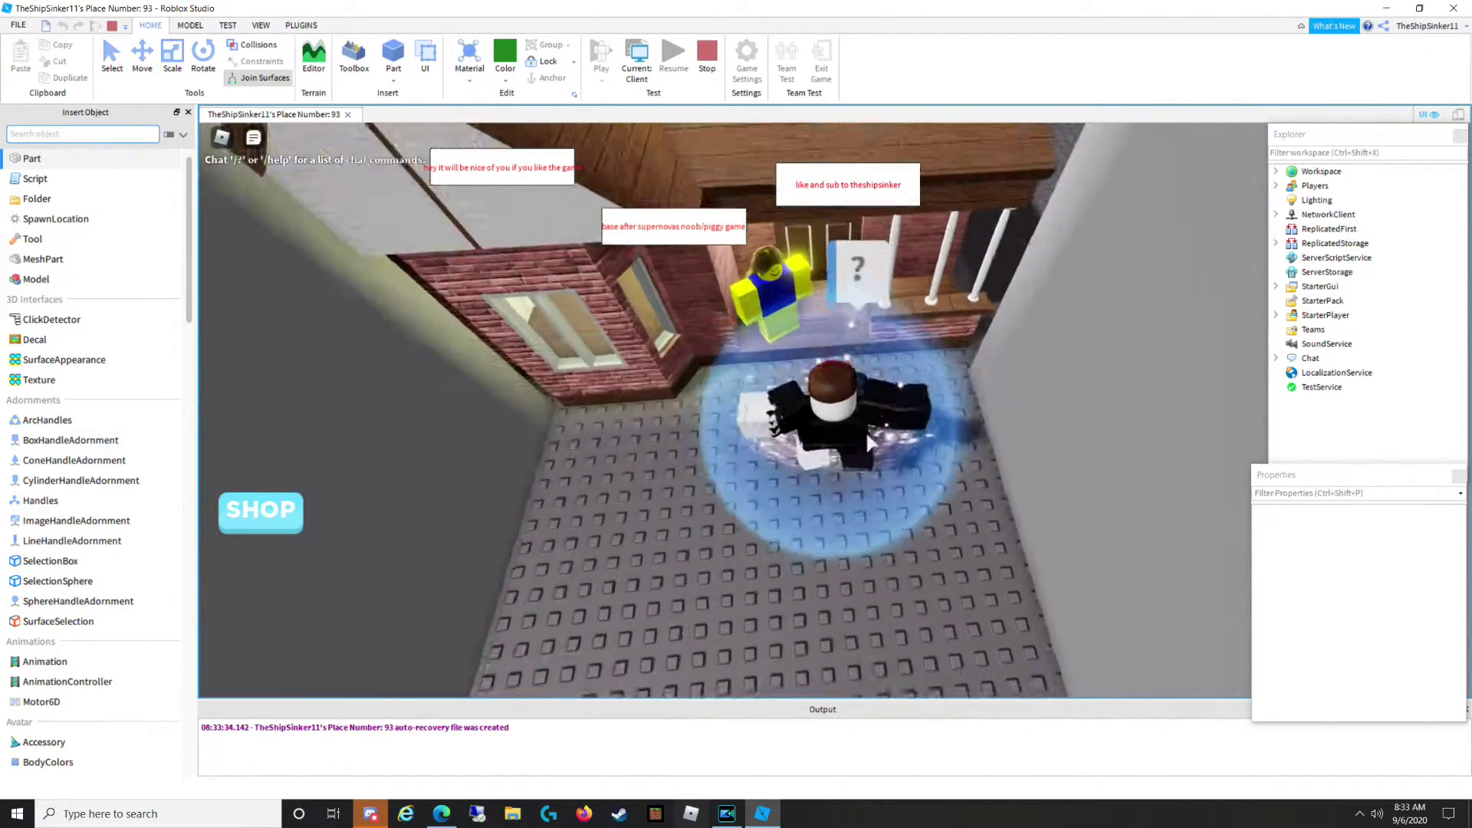
pyautogui.press('w')
pyautogui.moveTo(729, 368); pyautogui.dragTo(729, 249, button='right')
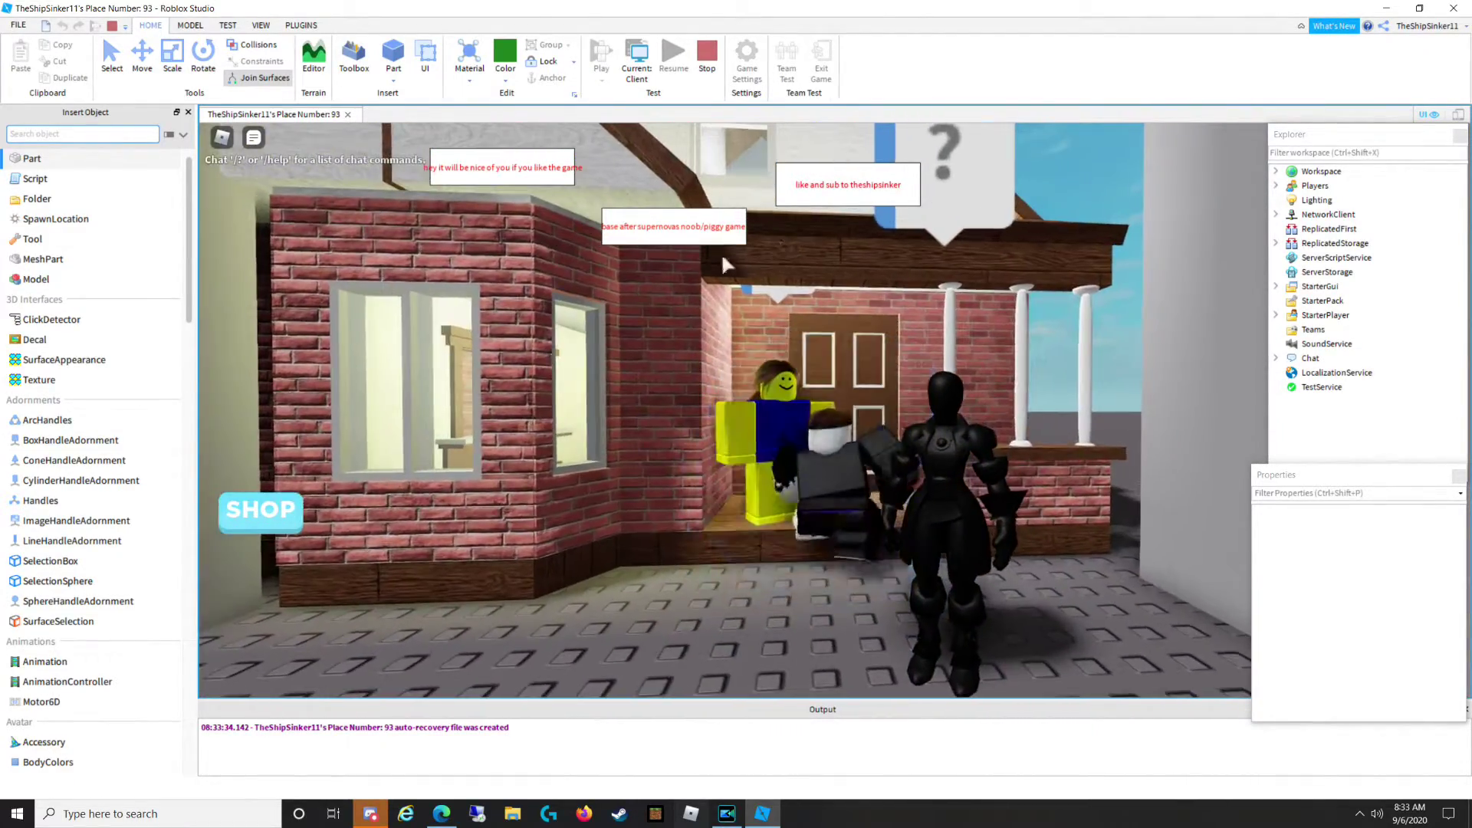
pyautogui.press('w')
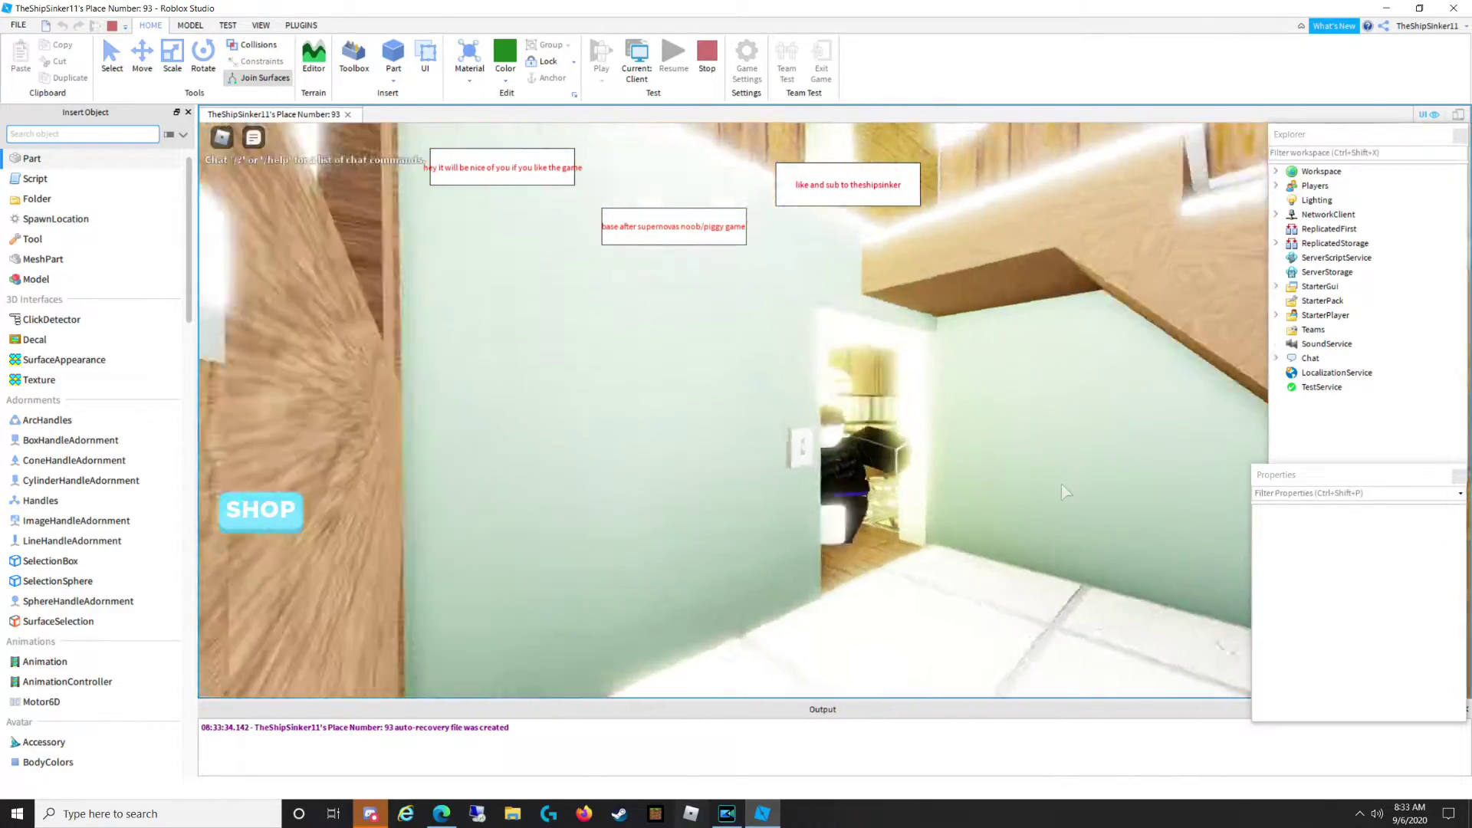
pyautogui.press('w')
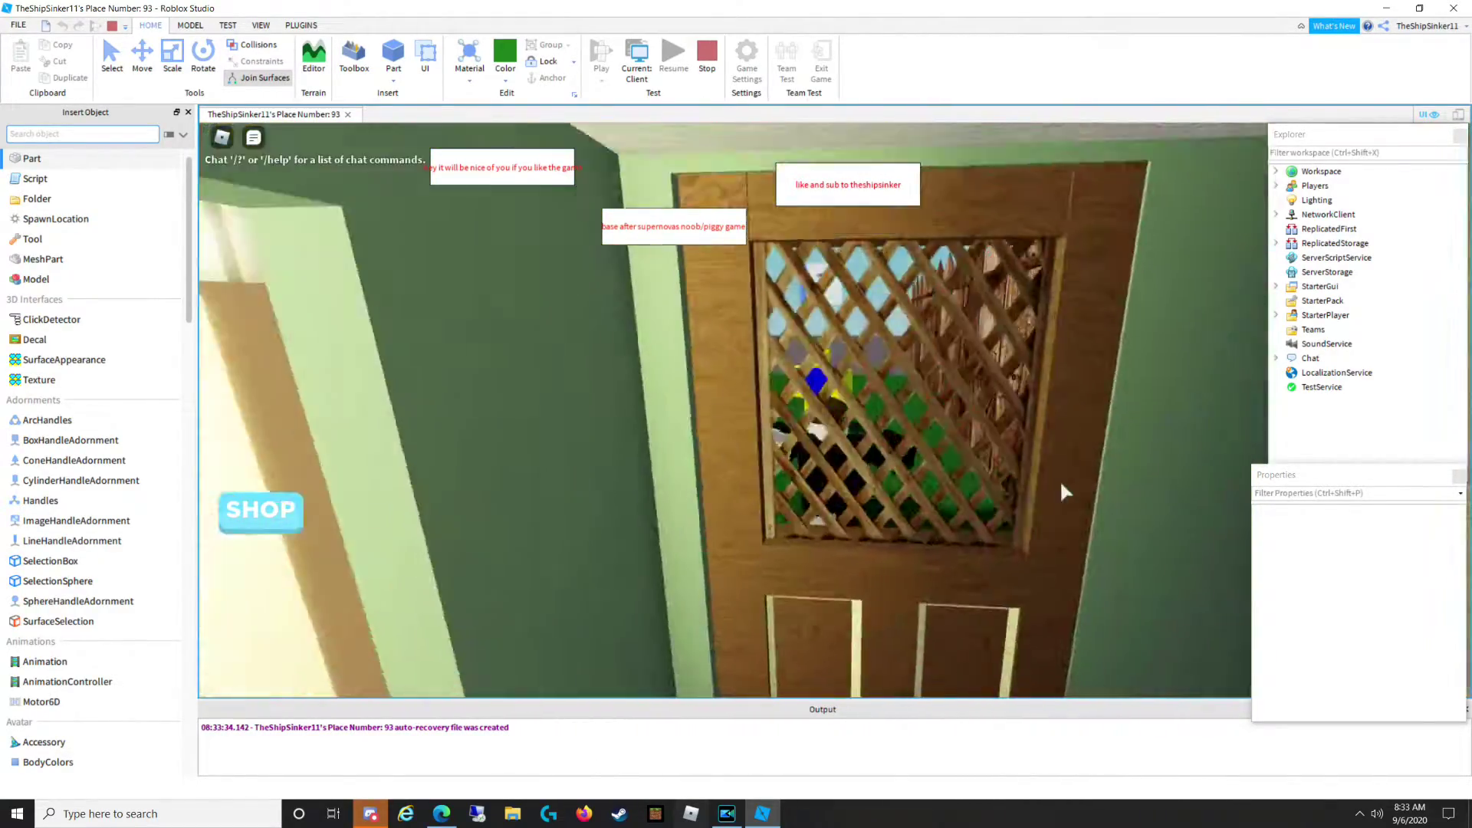
pyautogui.press('w')
pyautogui.moveTo(1064, 491); pyautogui.dragTo(1063, 491, button='right')
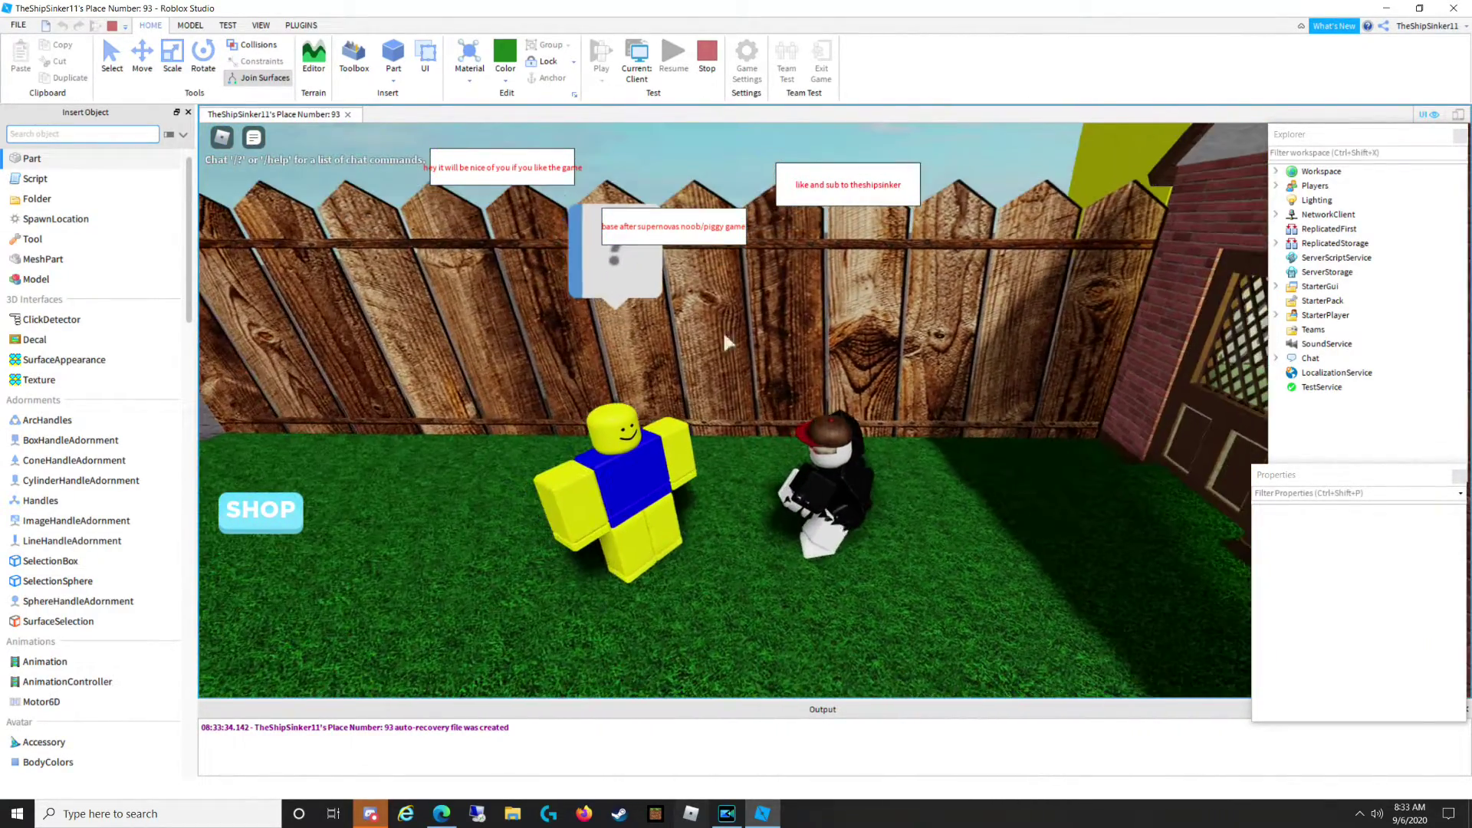
# Talk to the yard noob, choose the reply "your house part", and stop the playtest.
pyautogui.click(685, 273)
pyautogui.moveTo(651, 562); pyautogui.dragTo(651, 564, button='right')
pyautogui.click(441, 604)
pyautogui.moveTo(833, 467); pyautogui.dragTo(836, 465, button='right')
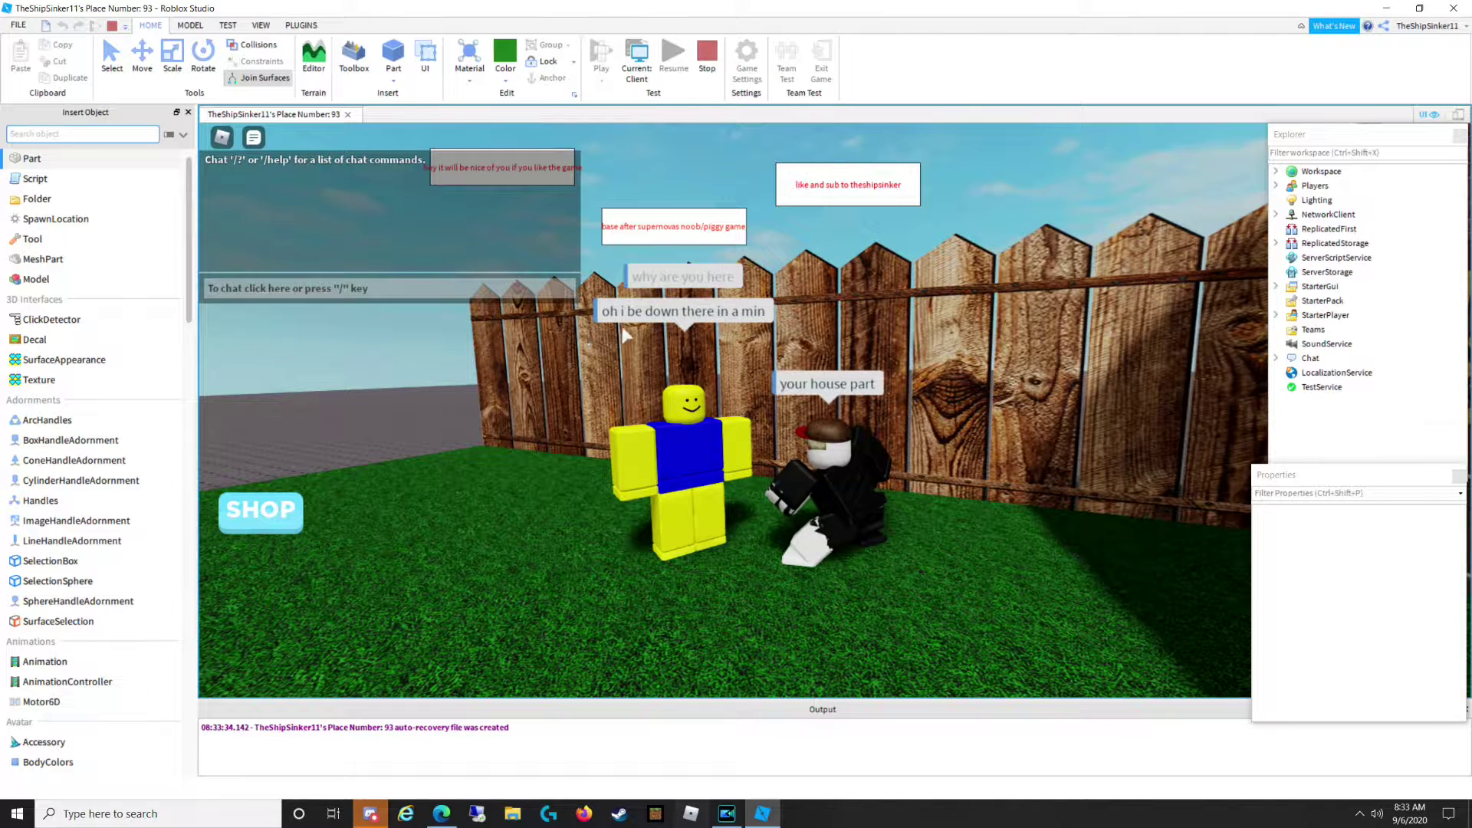
pyautogui.click(713, 69)
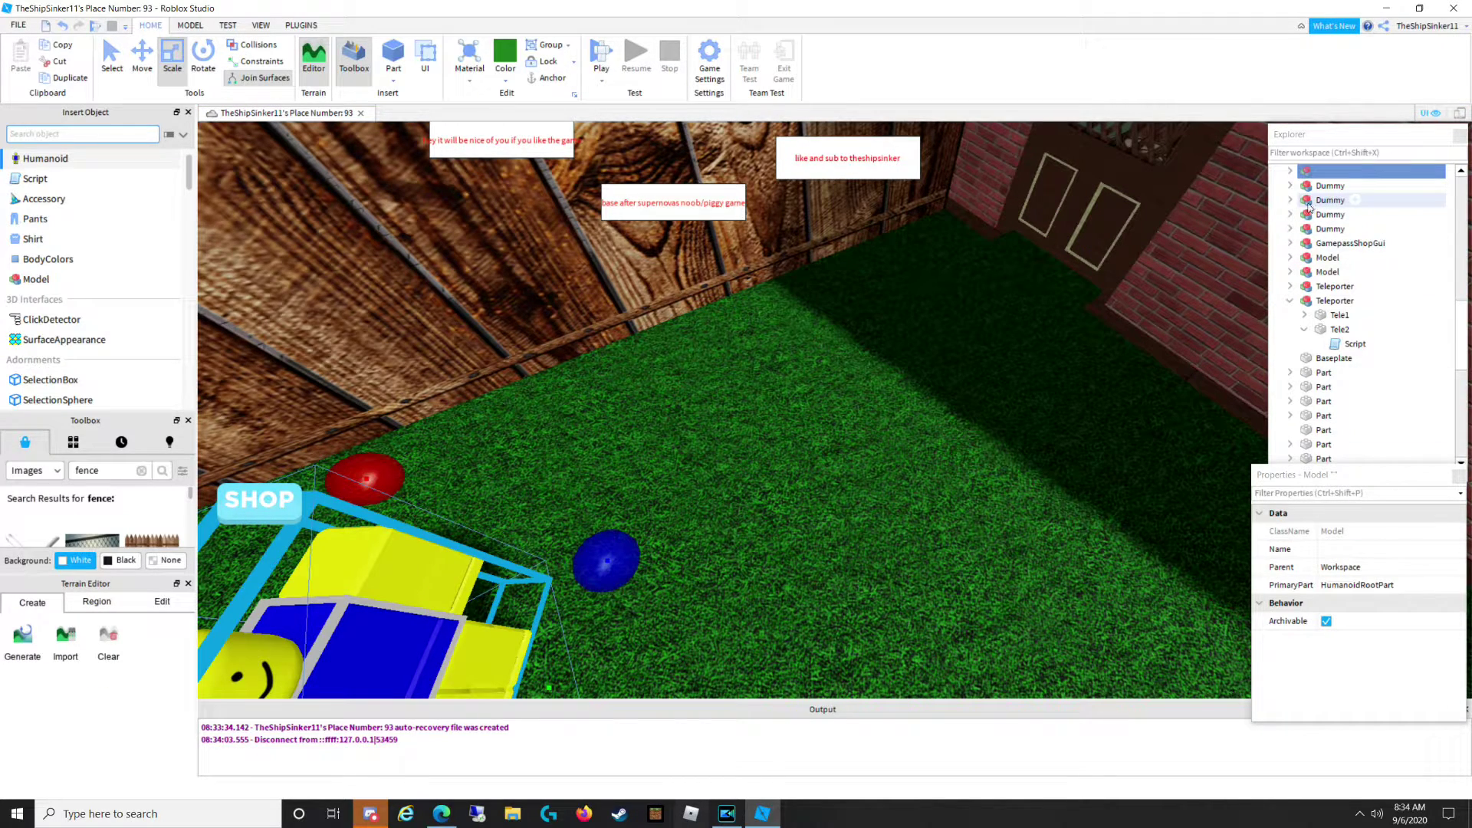
# Set the ResponseDialog of the DialogChoice in the yard noob's head to "come here...".
pyautogui.click(1289, 170)
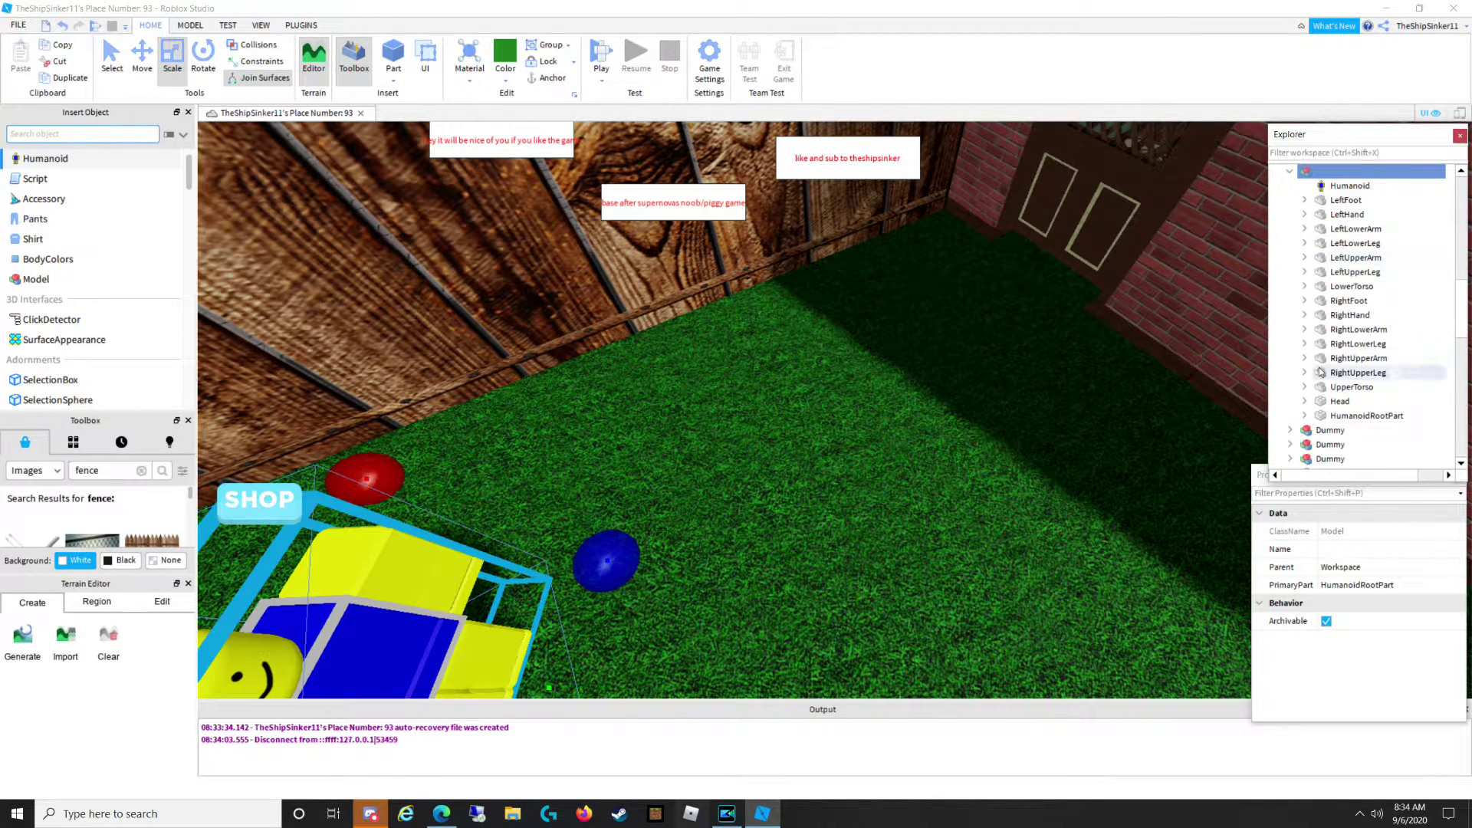
pyautogui.click(1340, 402)
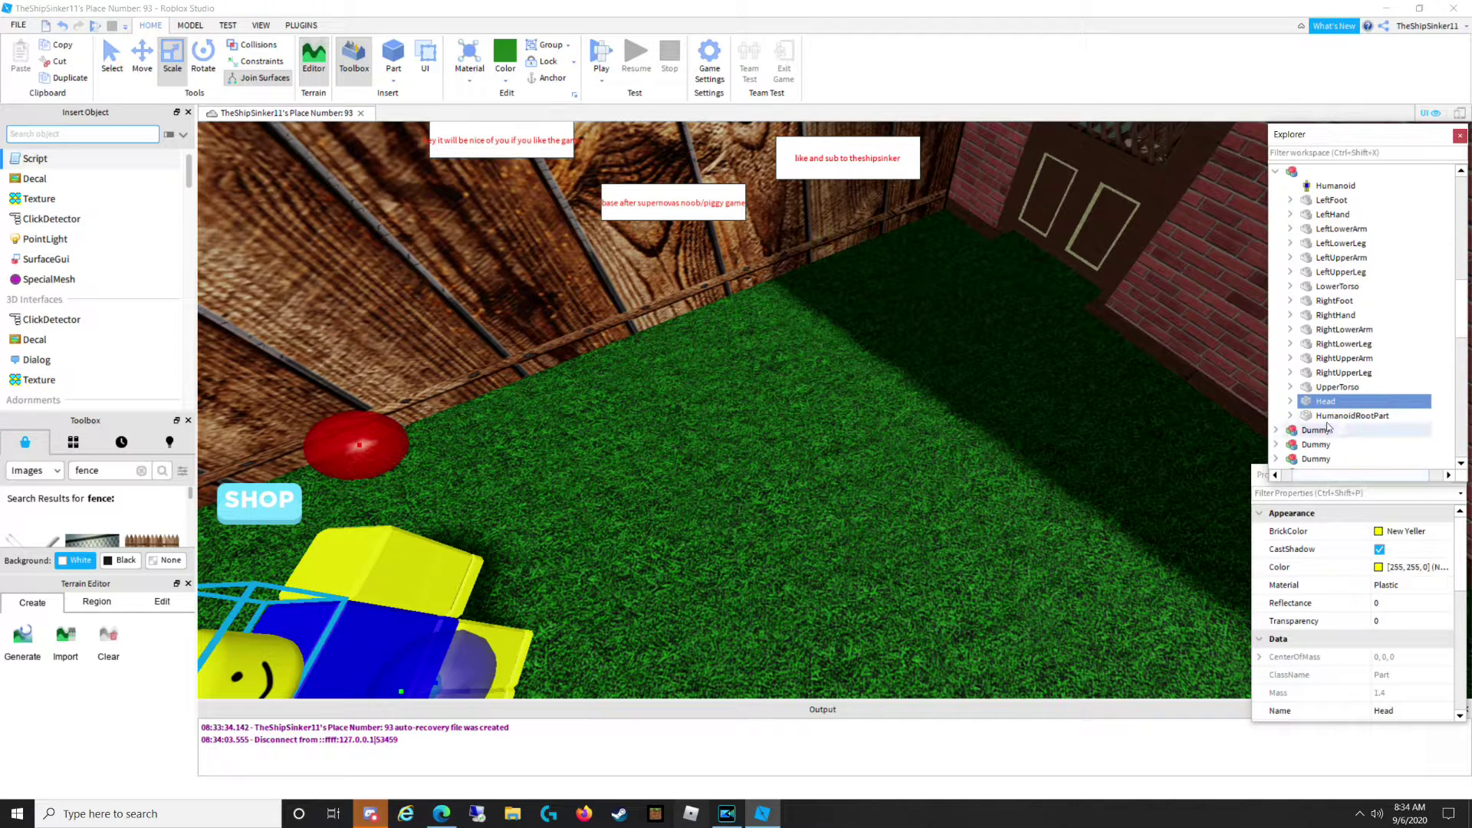
pyautogui.click(1292, 403)
pyautogui.scroll(-2, 1309, 429)
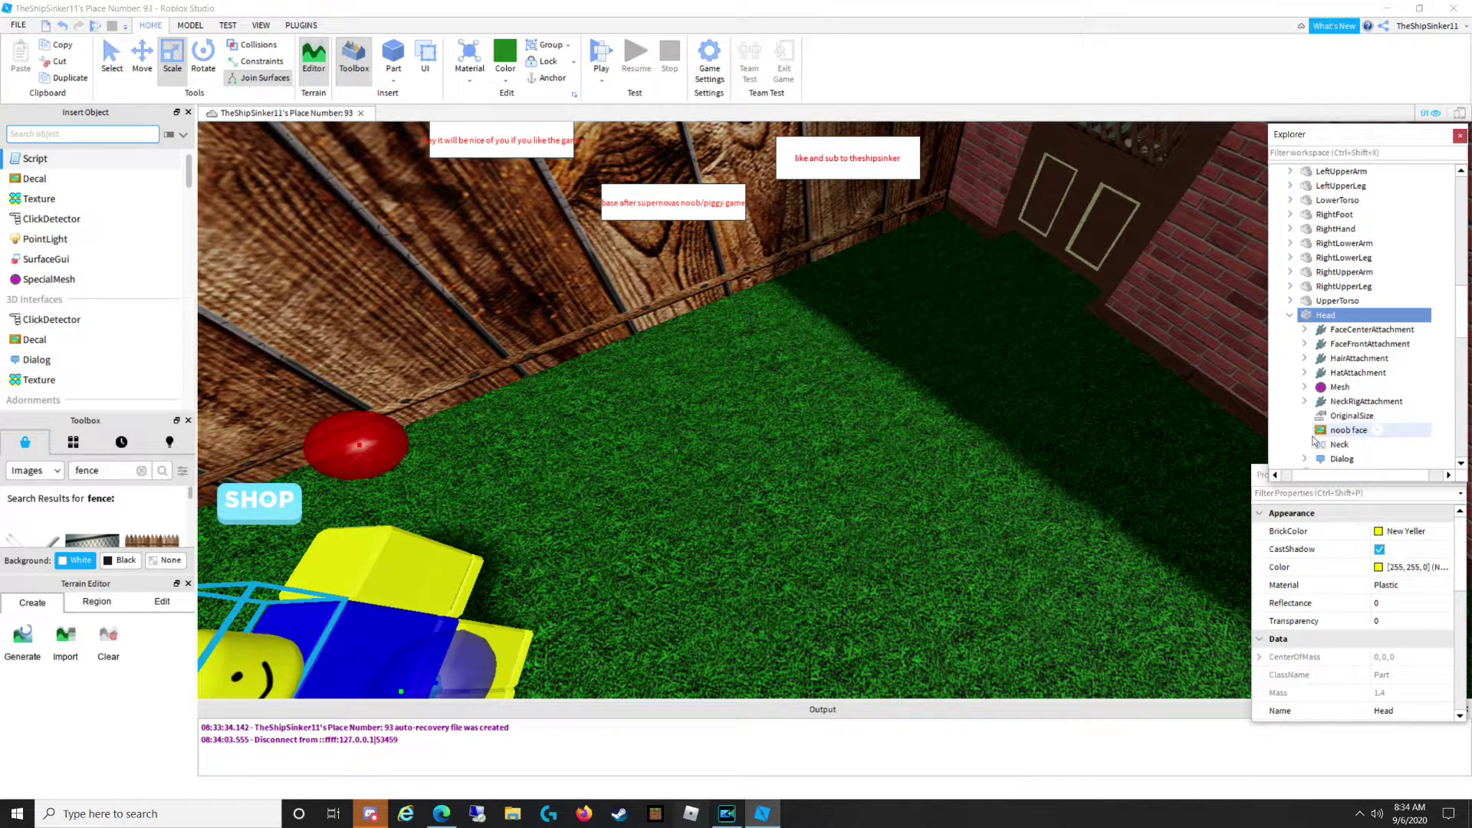
pyautogui.click(1320, 460)
pyautogui.scroll(-1, 1368, 465)
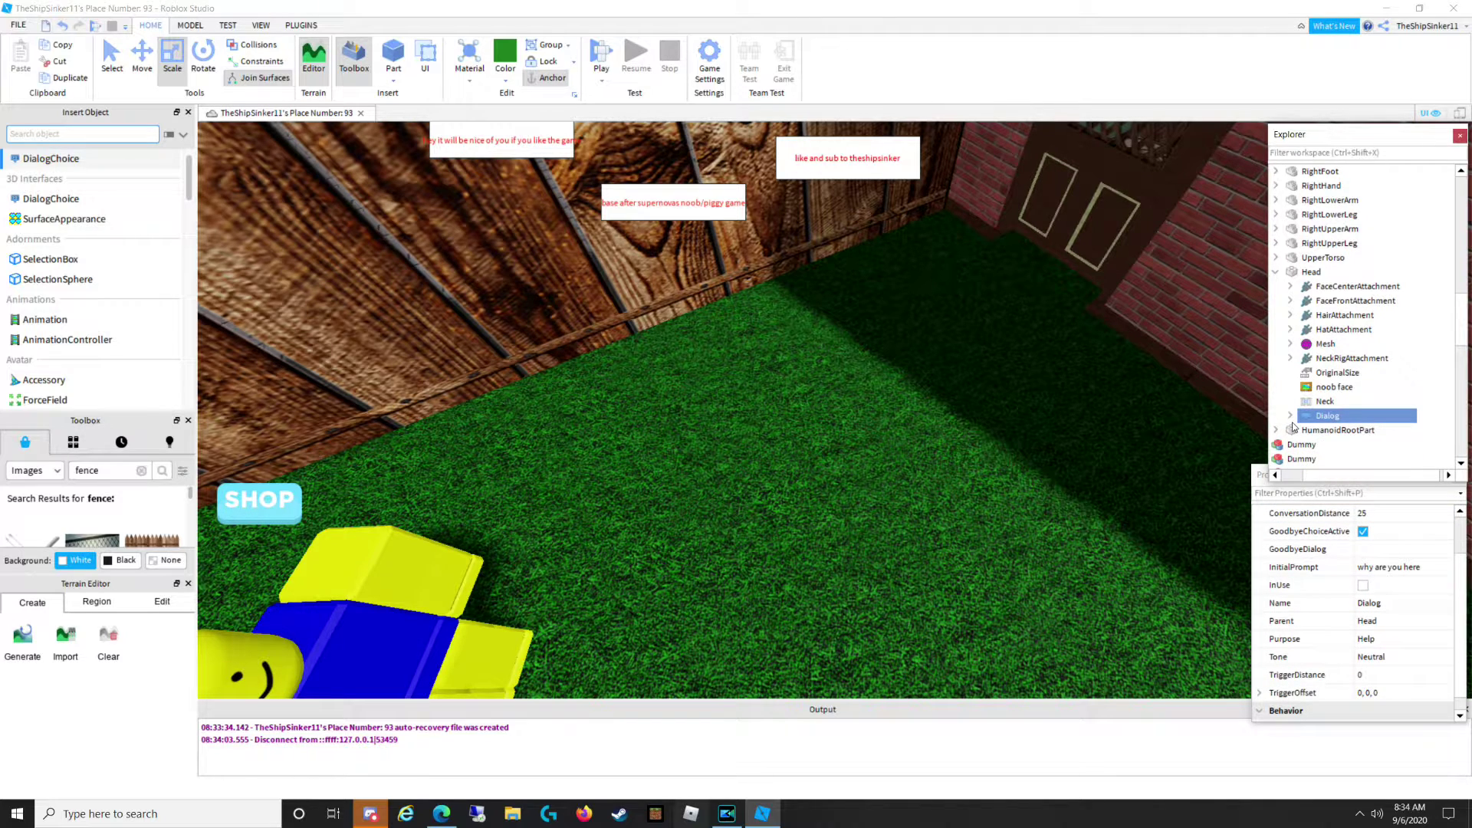
pyautogui.click(1290, 416)
pyautogui.click(1351, 428)
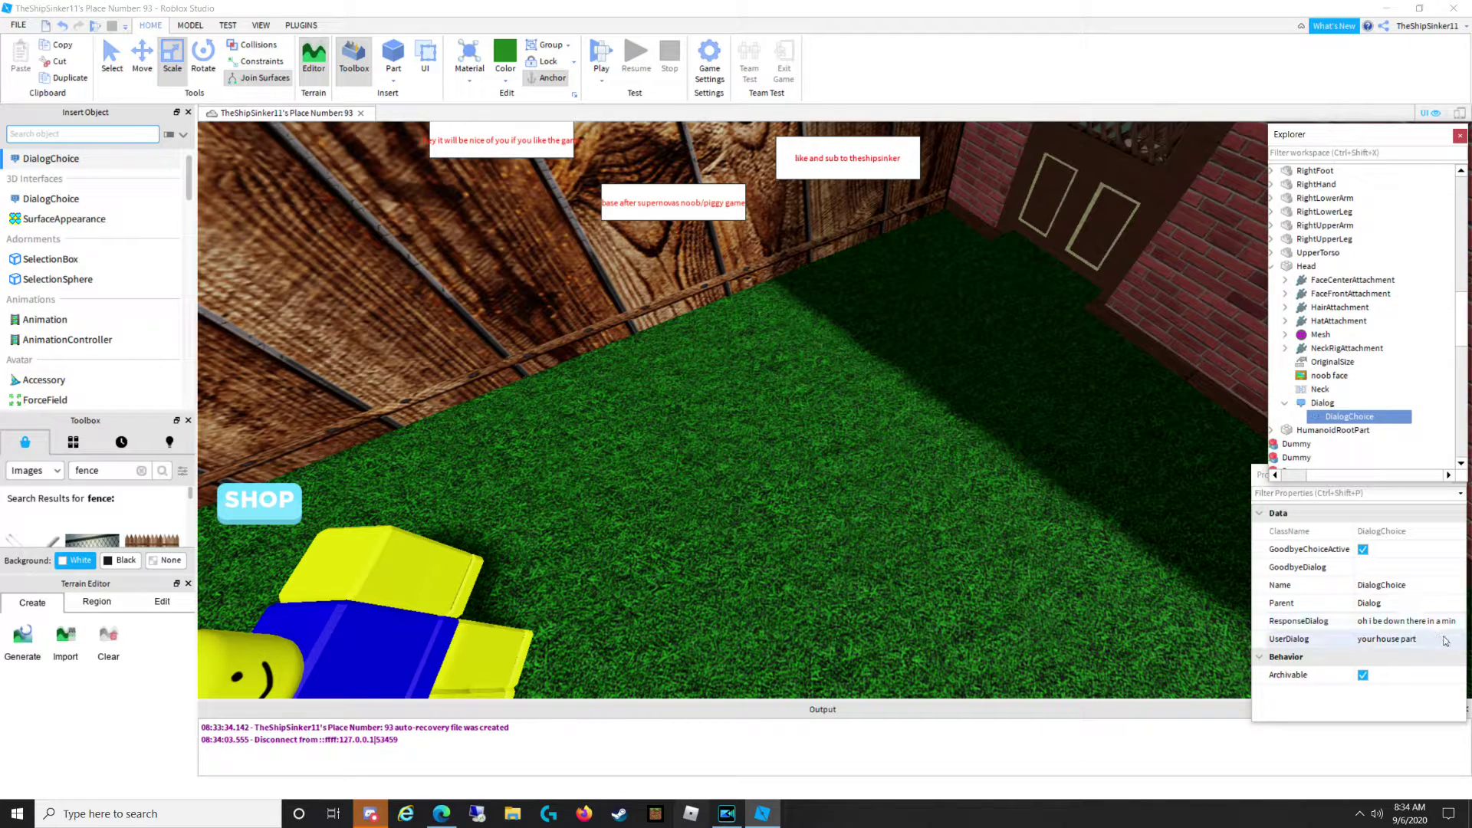
pyautogui.click(1461, 621)
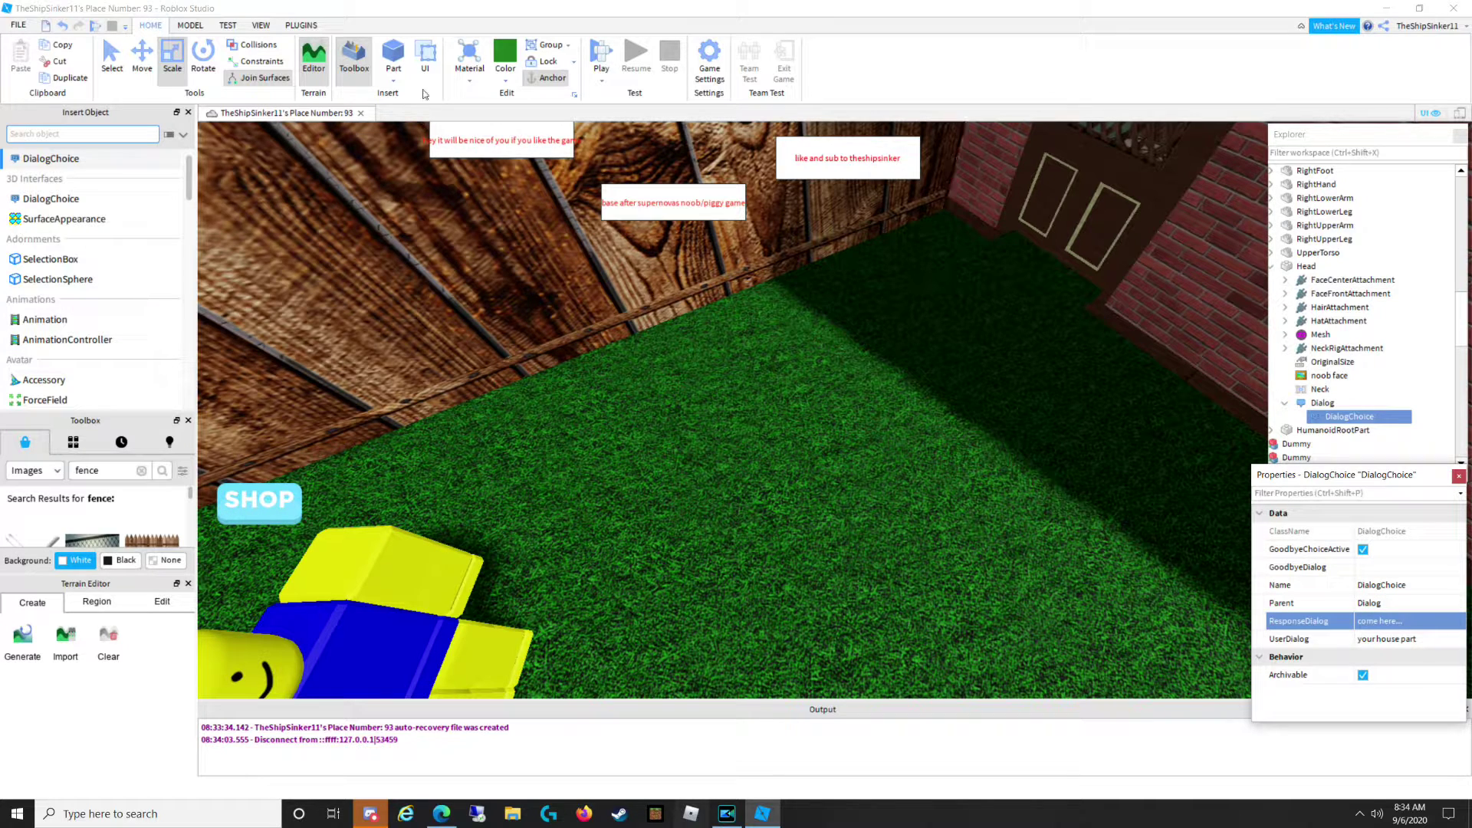
# Playtest the level again, walk to the yard noob, and choose "your house part" to check the edited response.
pyautogui.click(603, 55)
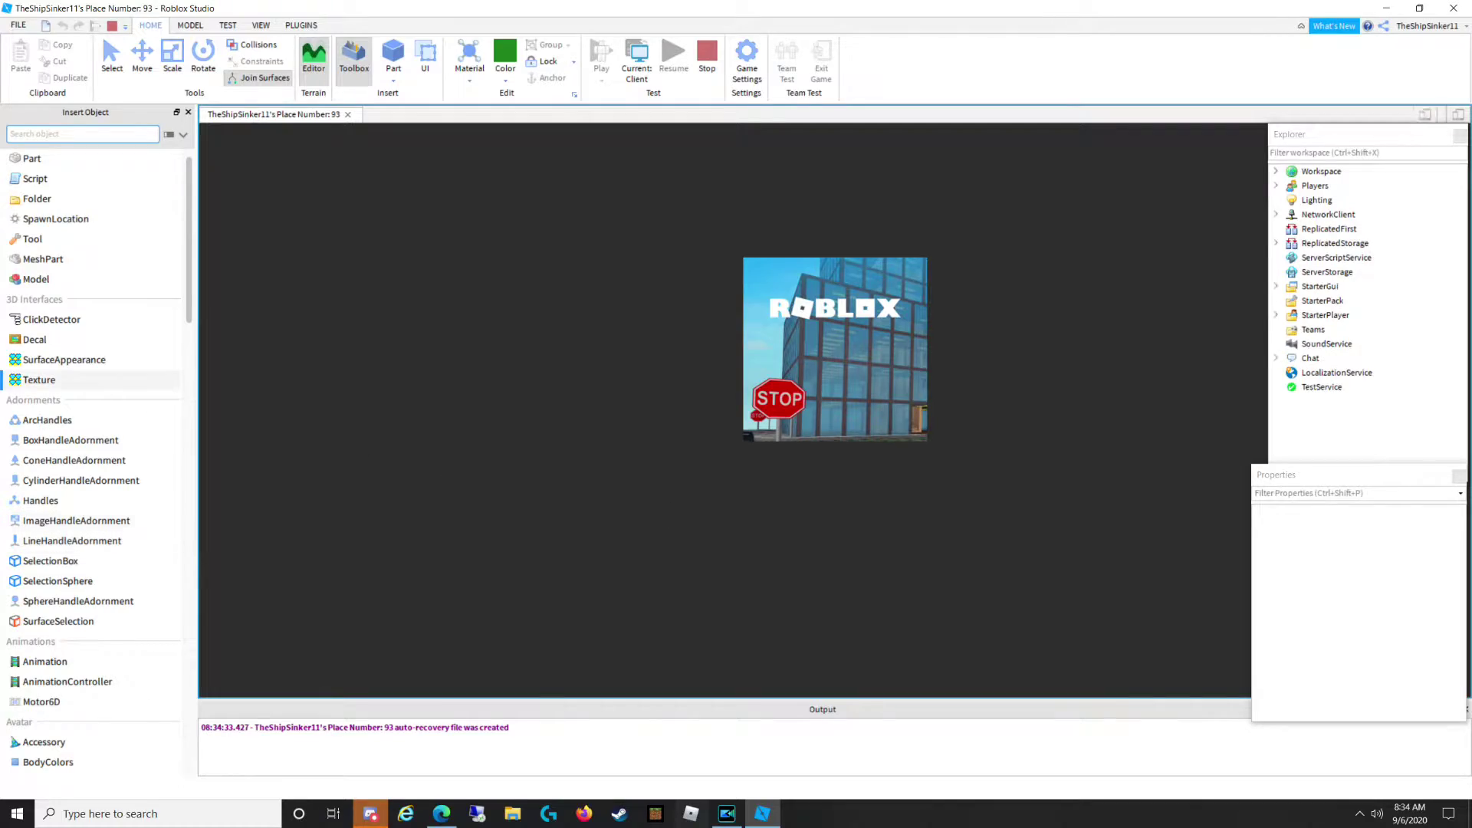
pyautogui.press('w')
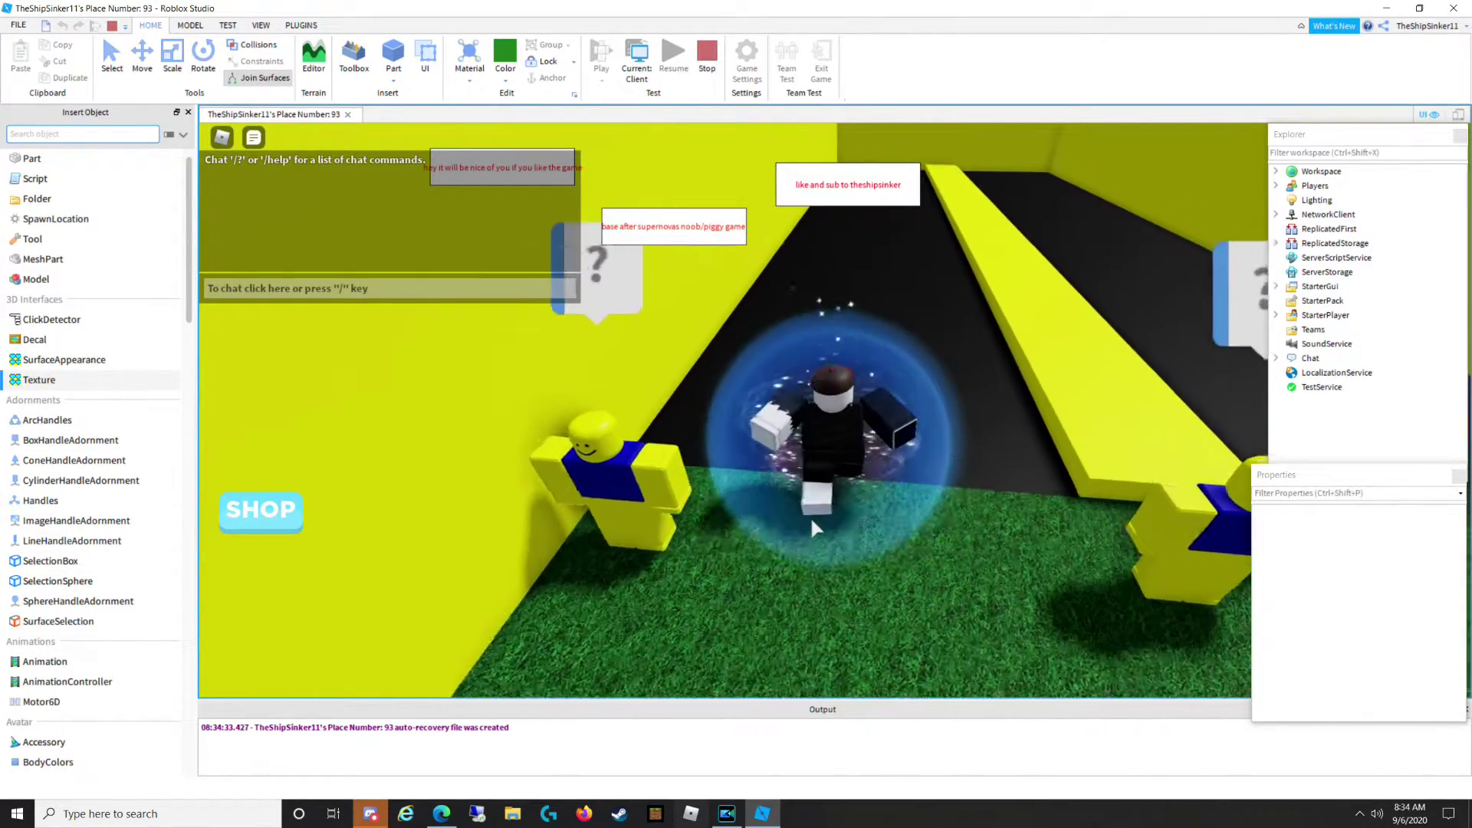
pyautogui.press('w')
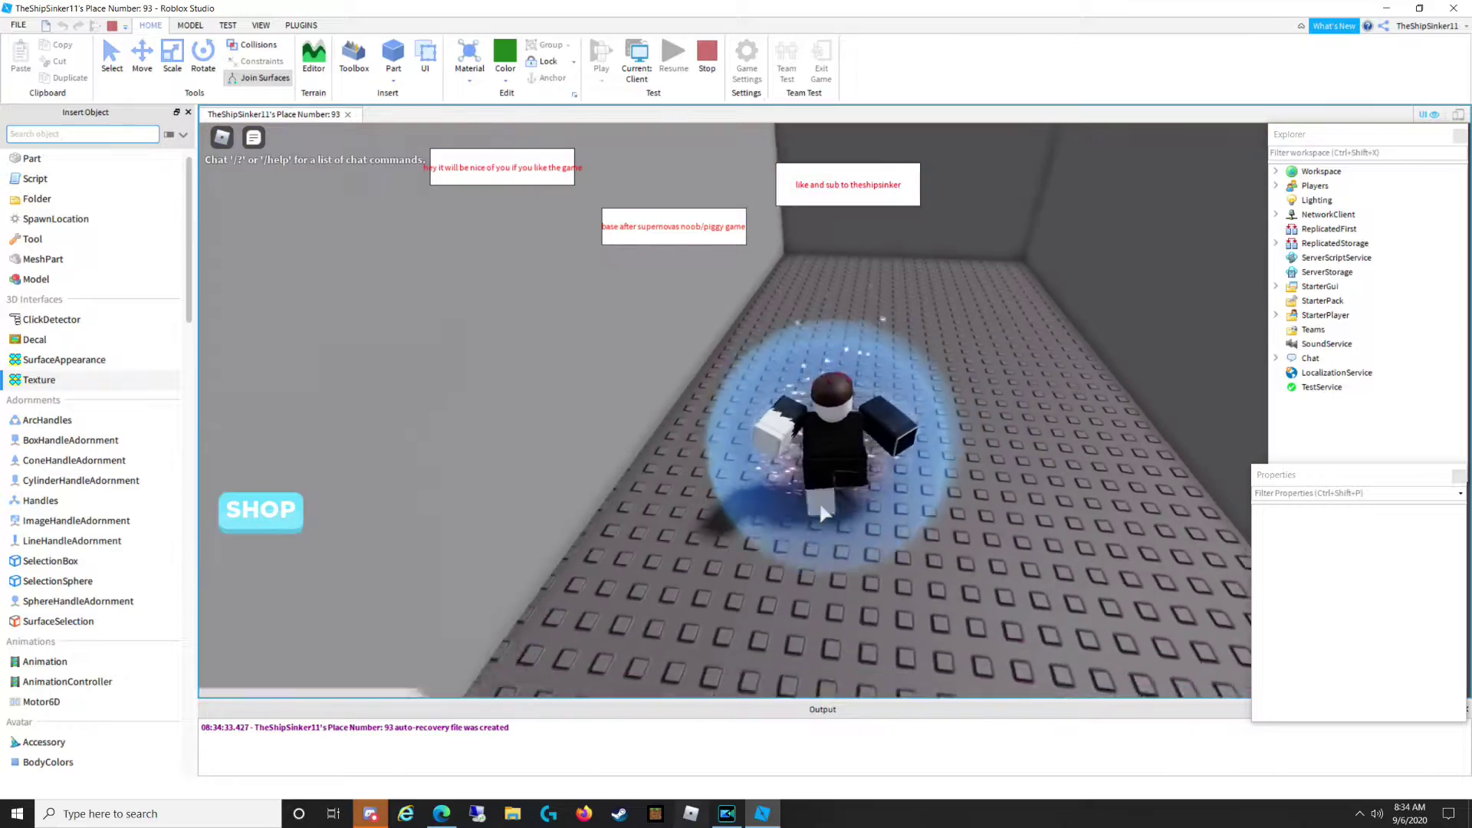
pyautogui.moveTo(814, 510); pyautogui.dragTo(1138, 415, button='right')
pyautogui.press('w')
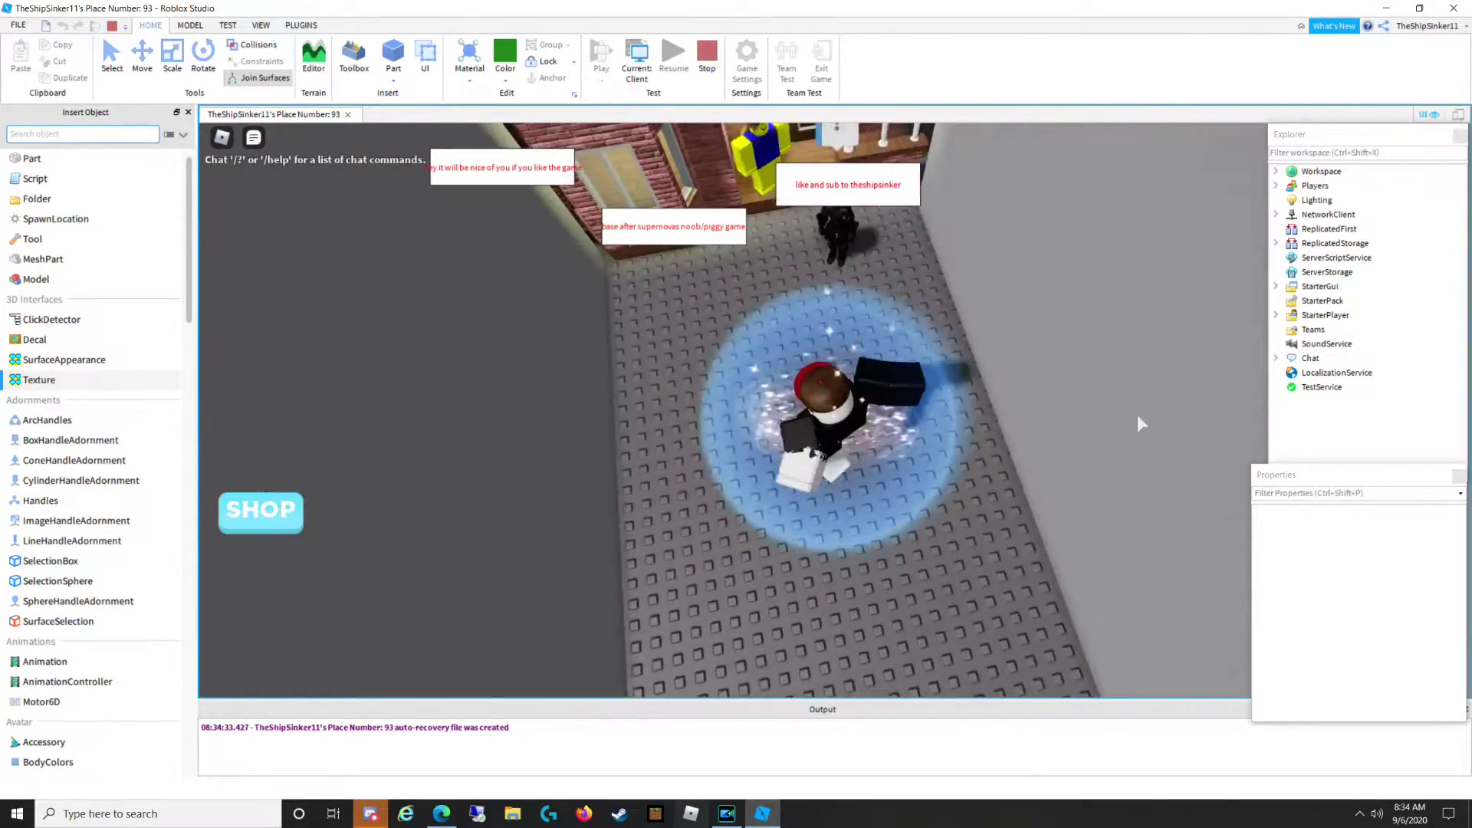
pyautogui.press('w')
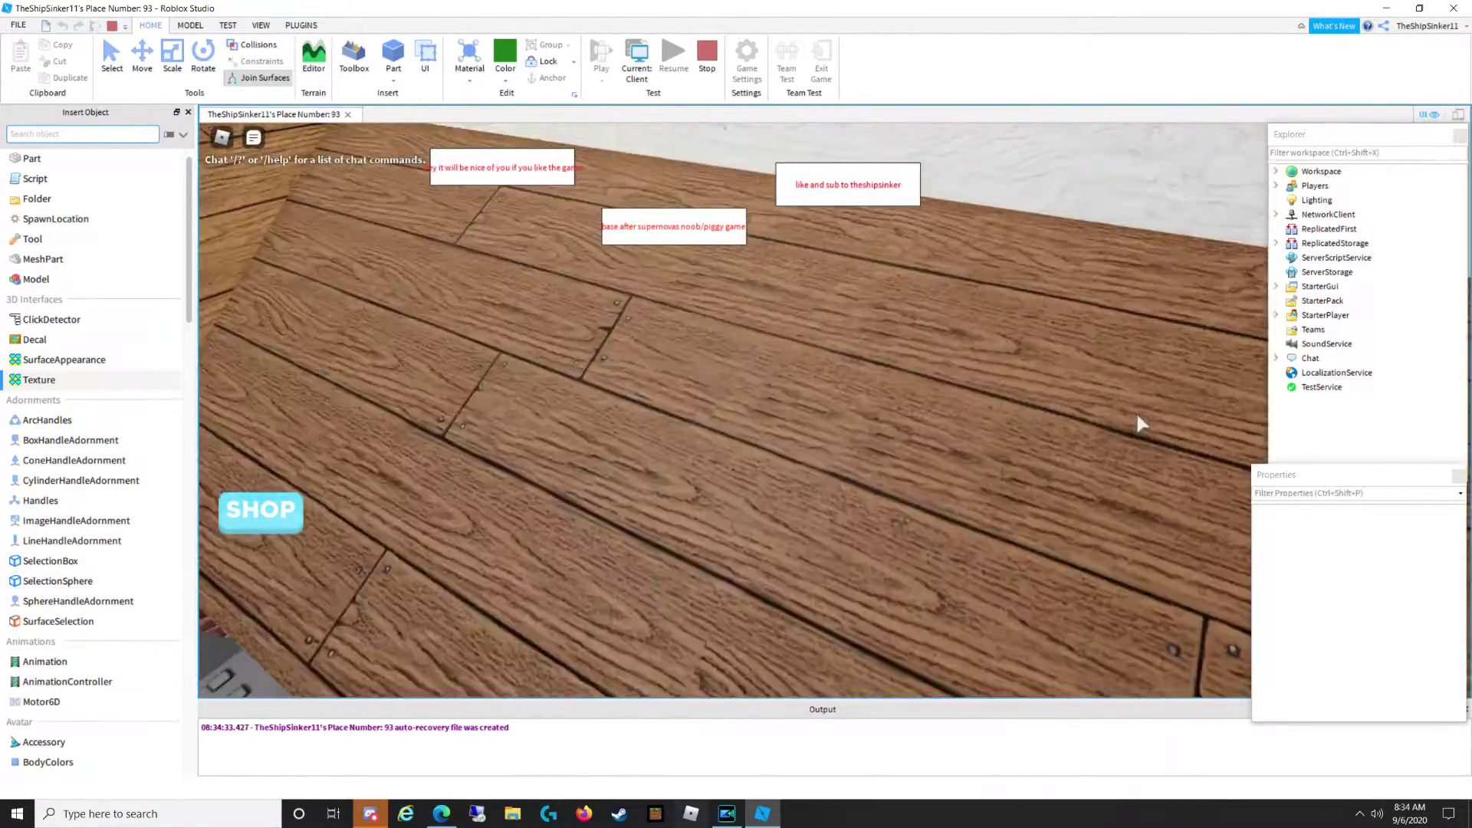
pyautogui.press('w')
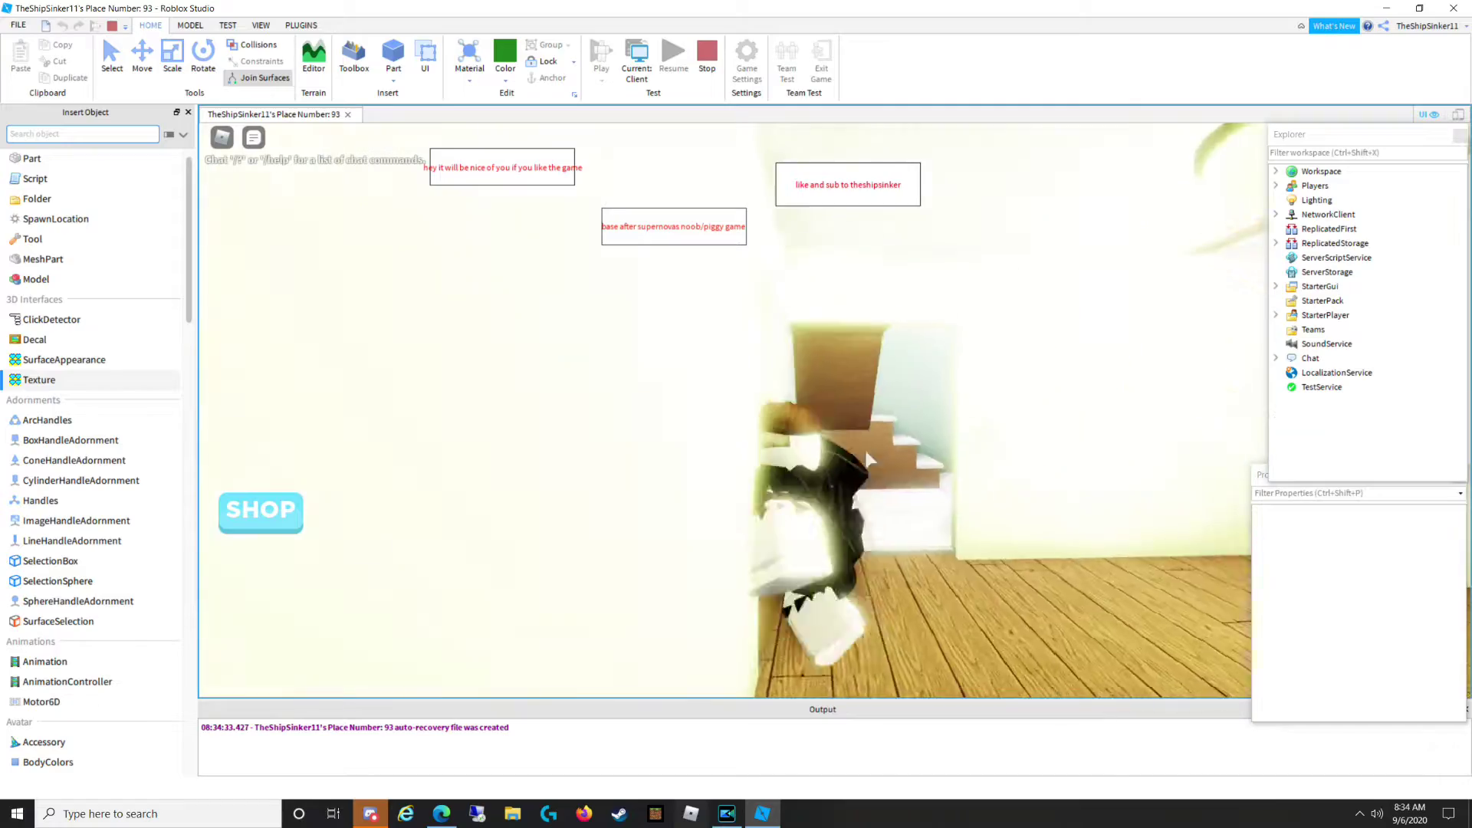
pyautogui.press('w')
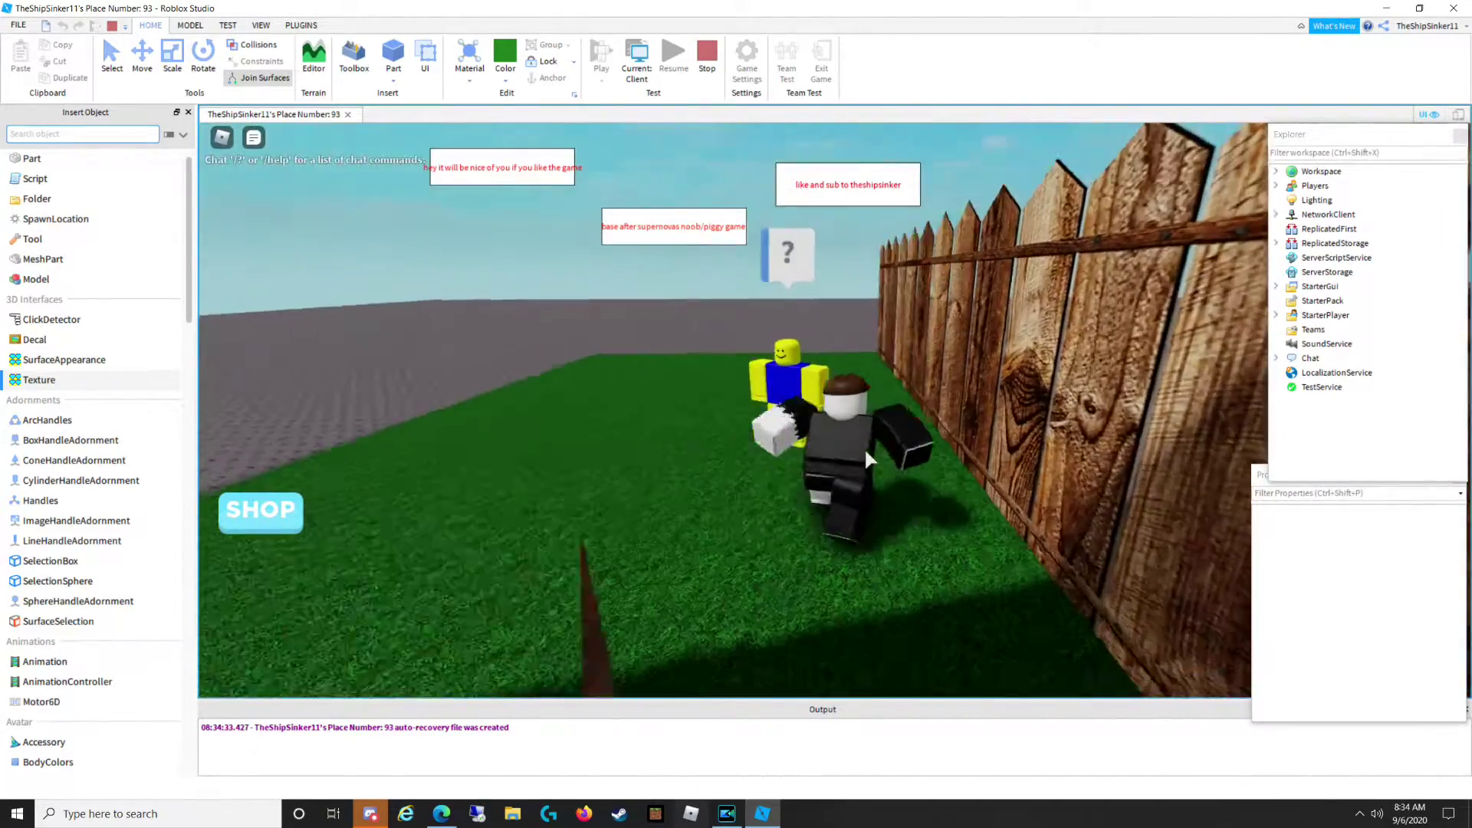
pyautogui.press('w')
pyautogui.moveTo(865, 452); pyautogui.dragTo(865, 451, button='right')
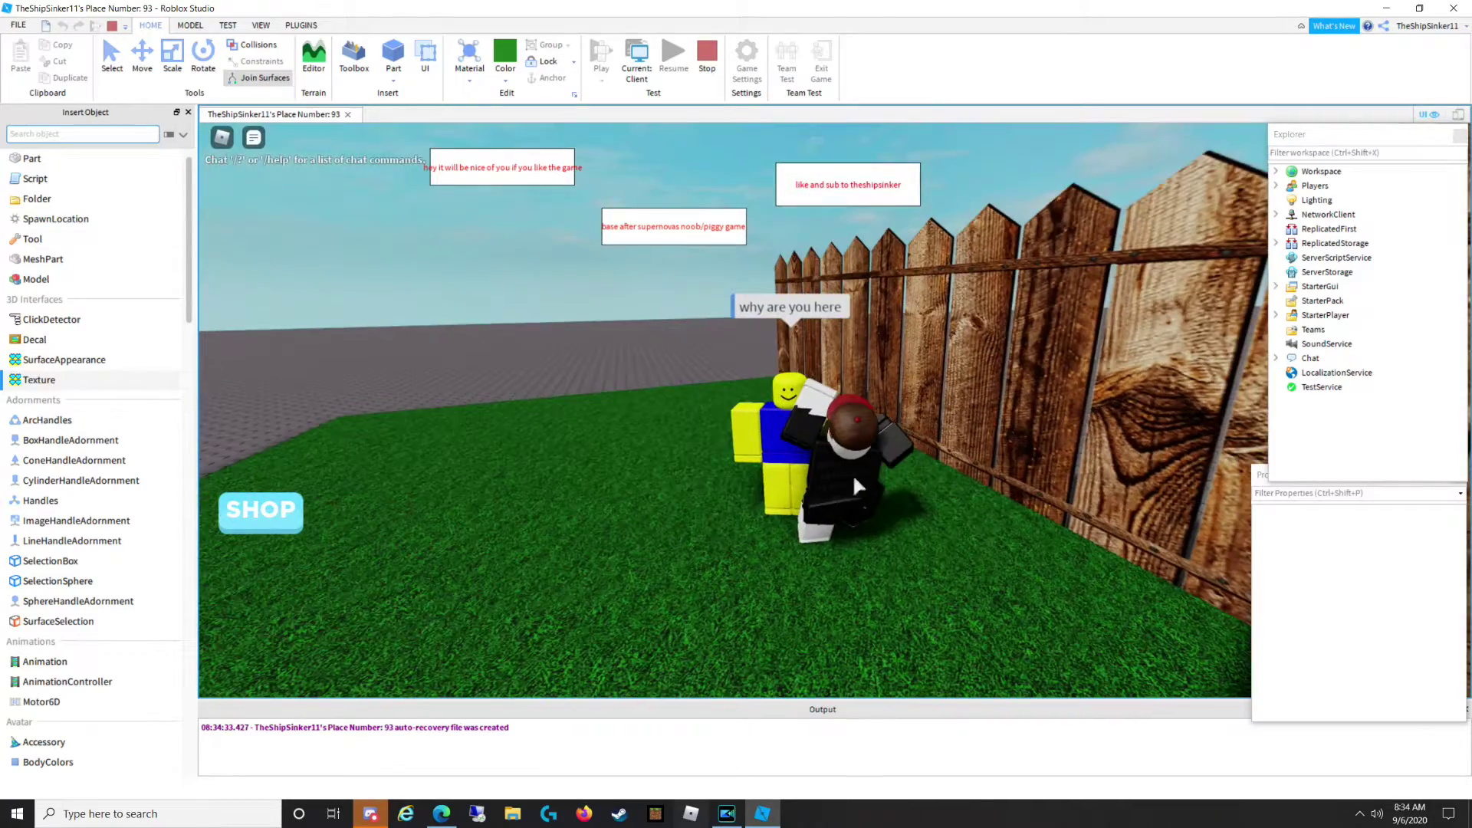
pyautogui.click(402, 601)
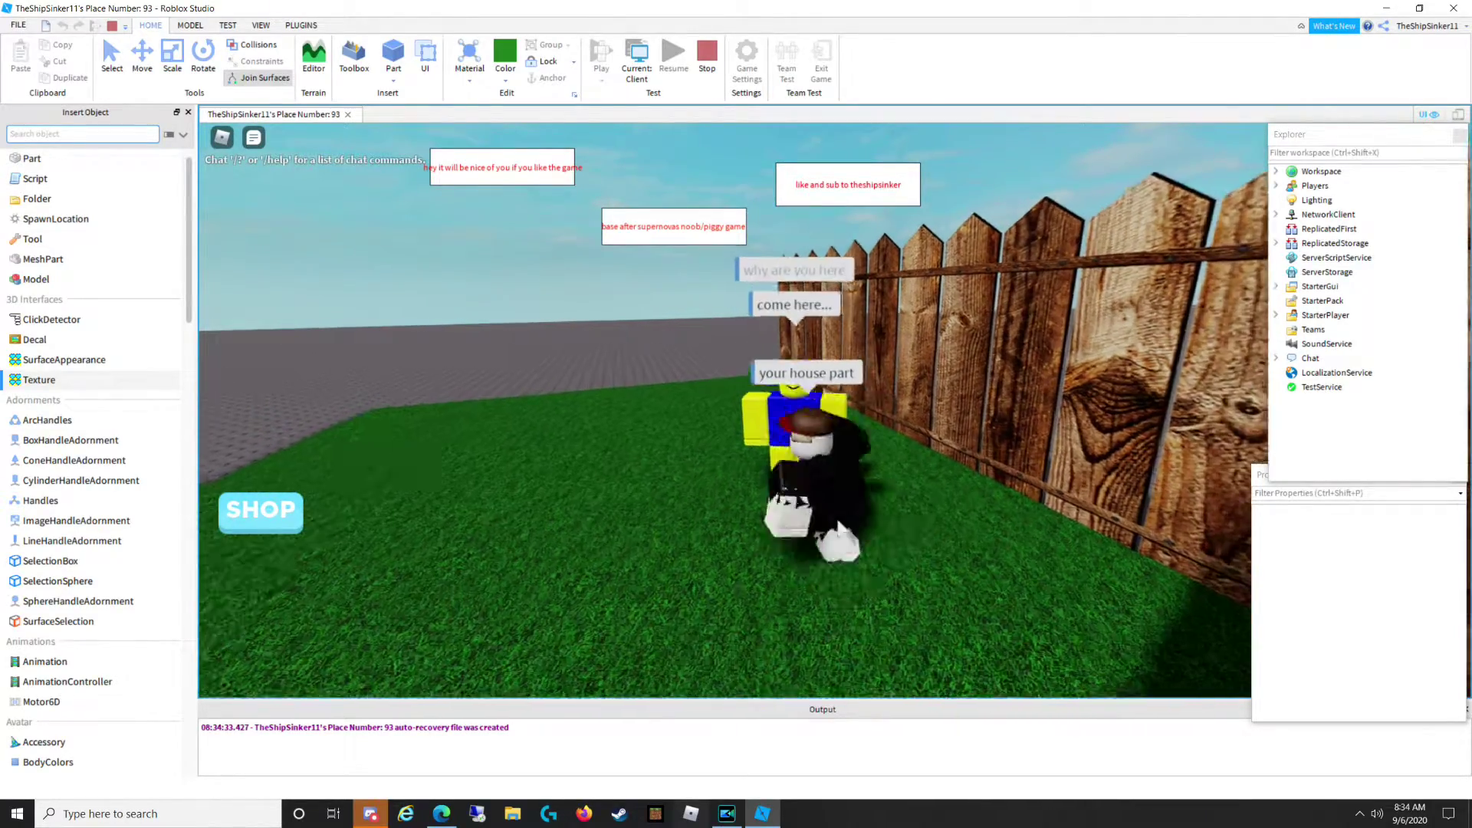
# Stop the playtest and set the ResponseDialog of the yard noob's DialogChoice to "come here... go in the cave".
pyautogui.moveTo(812, 420); pyautogui.dragTo(812, 419, button='right')
pyautogui.press('s')
pyautogui.press('a')
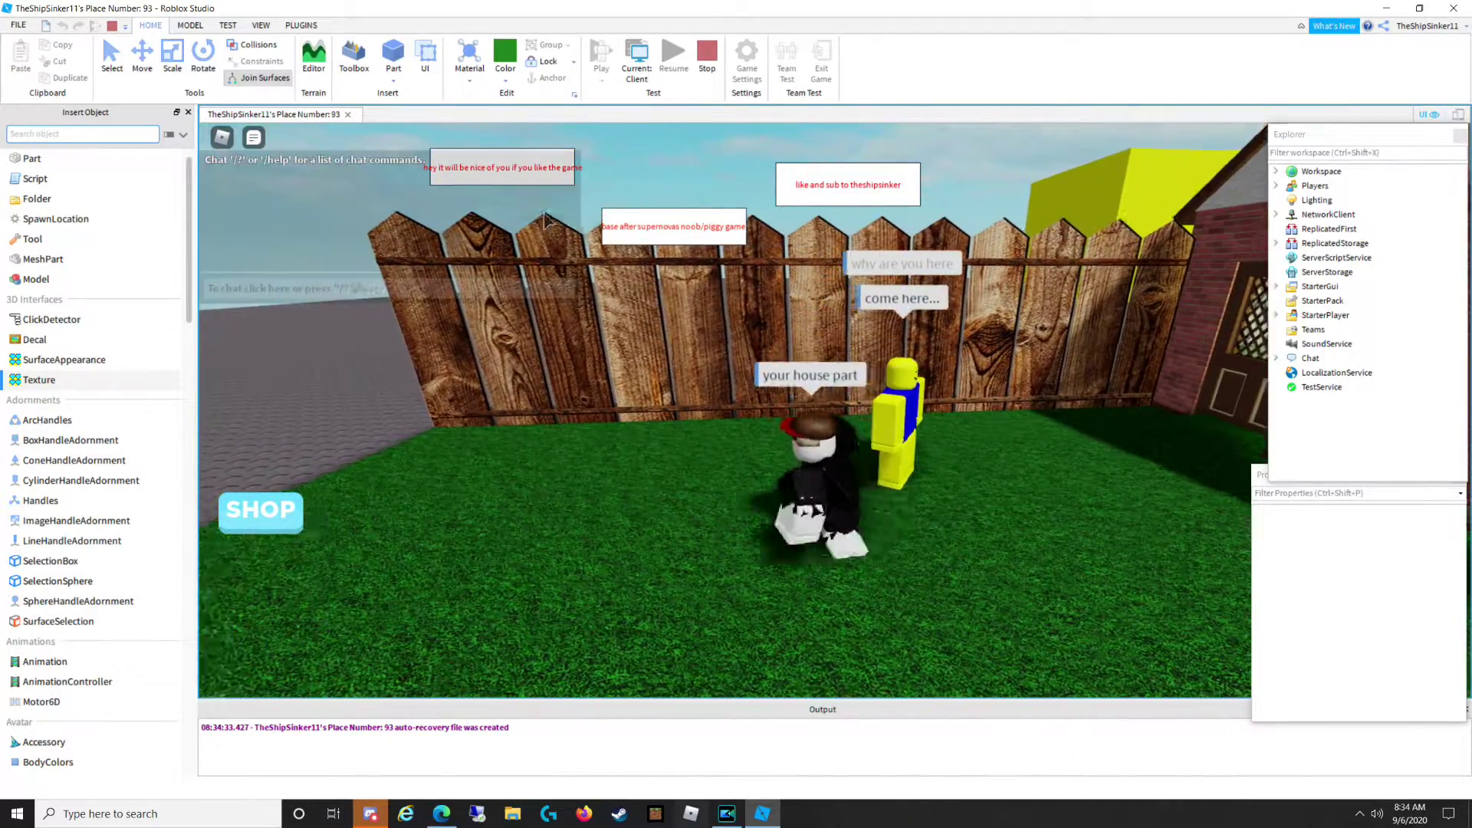
pyautogui.click(698, 46)
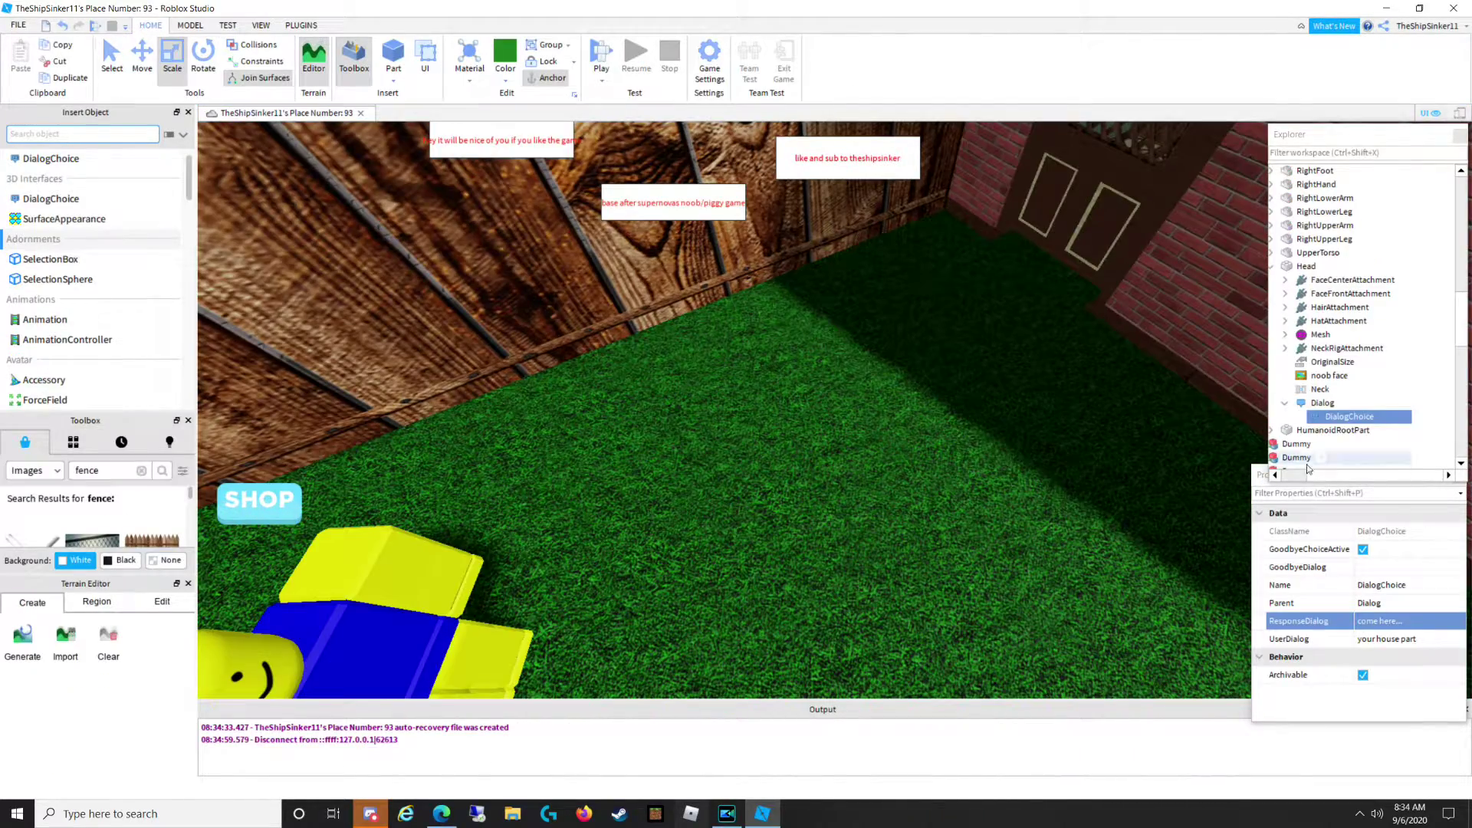
pyautogui.click(1396, 622)
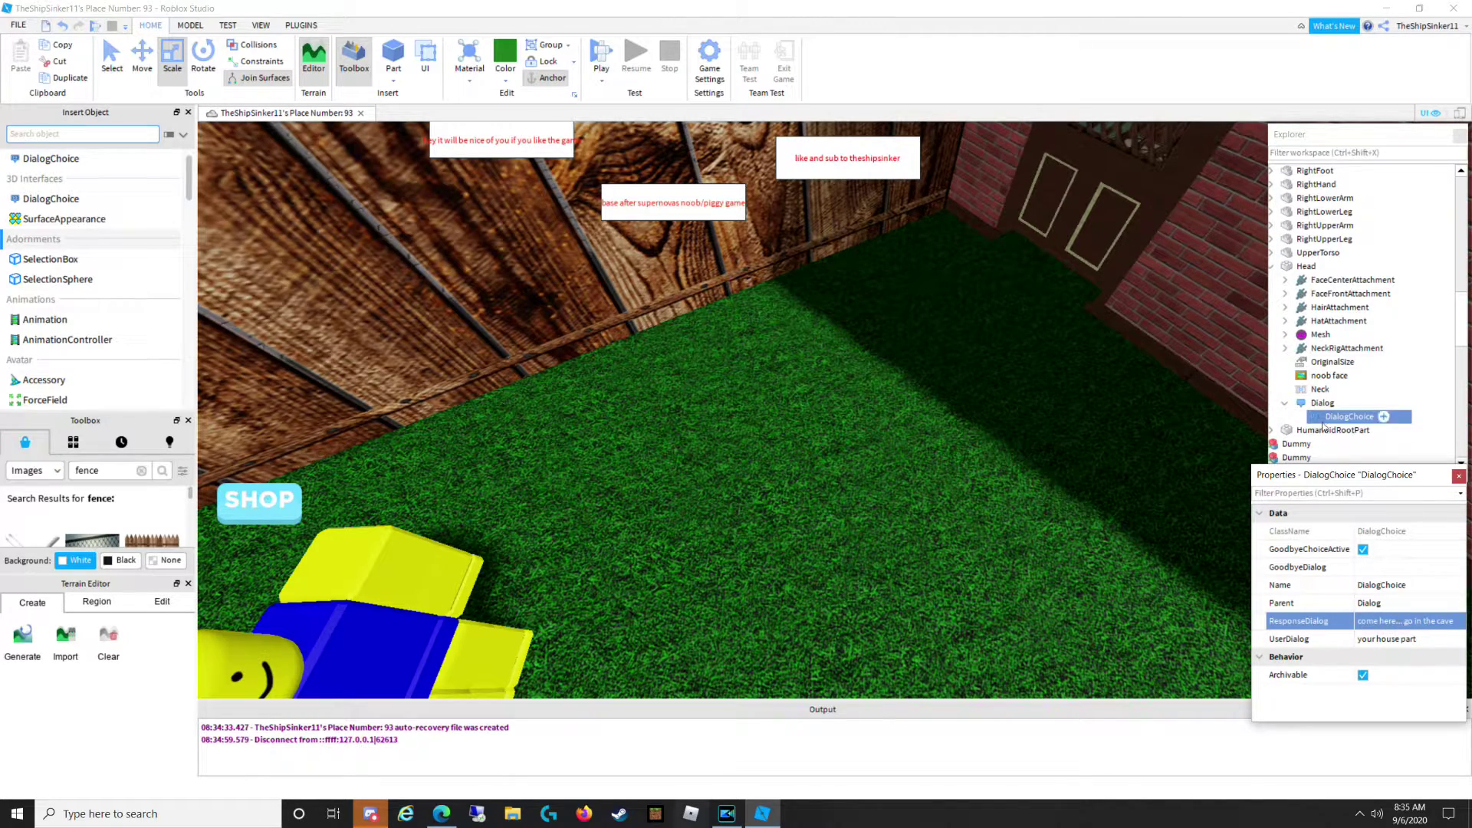
# Duplicate the yard's fence panel and place the copy on the baseplate beside the grass.
pyautogui.moveTo(635, 385); pyautogui.dragTo(636, 385, button='right')
pyautogui.moveTo(779, 385); pyautogui.dragTo(779, 398, button='right')
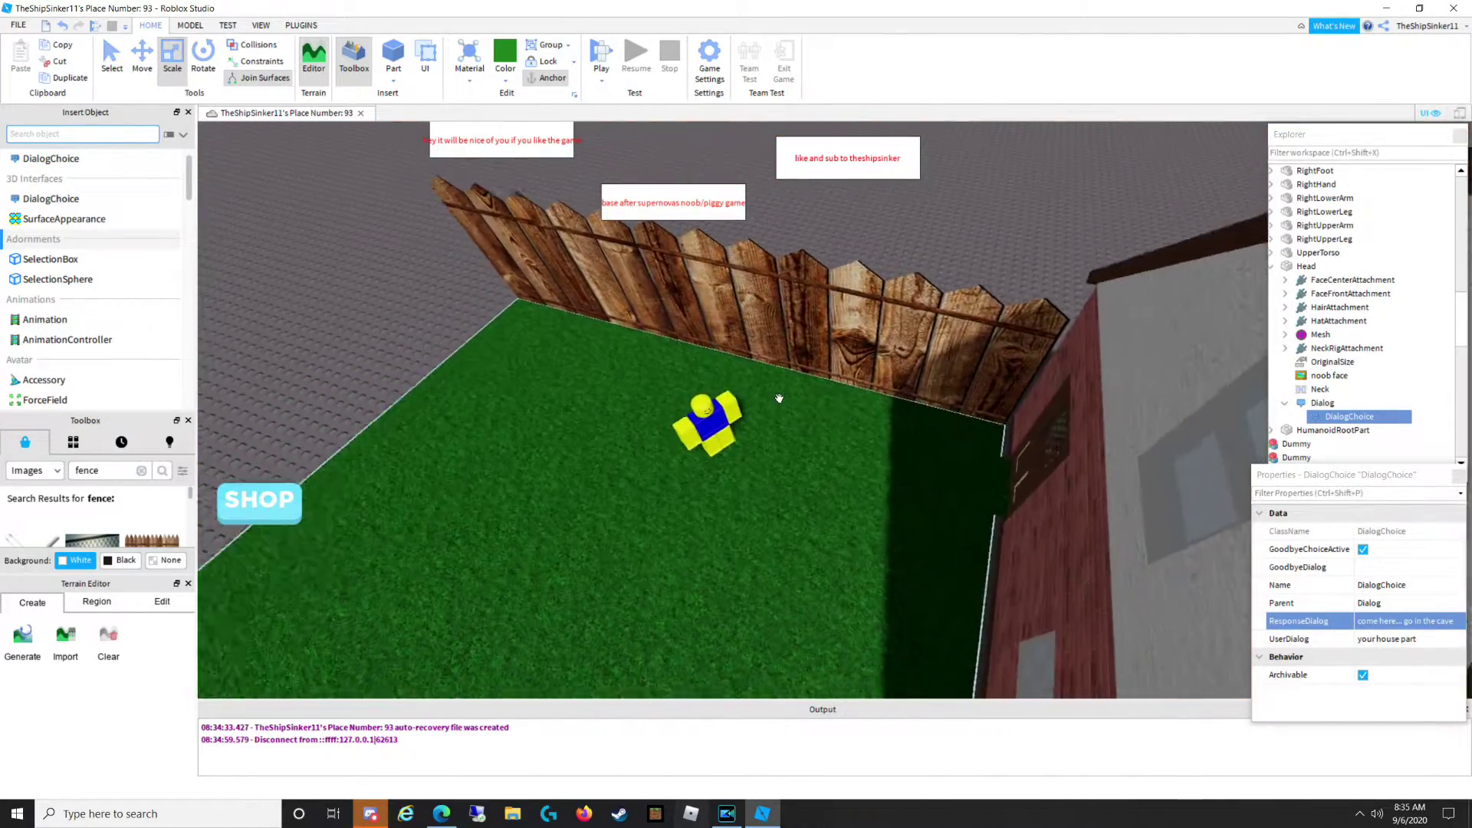
pyautogui.click(821, 350)
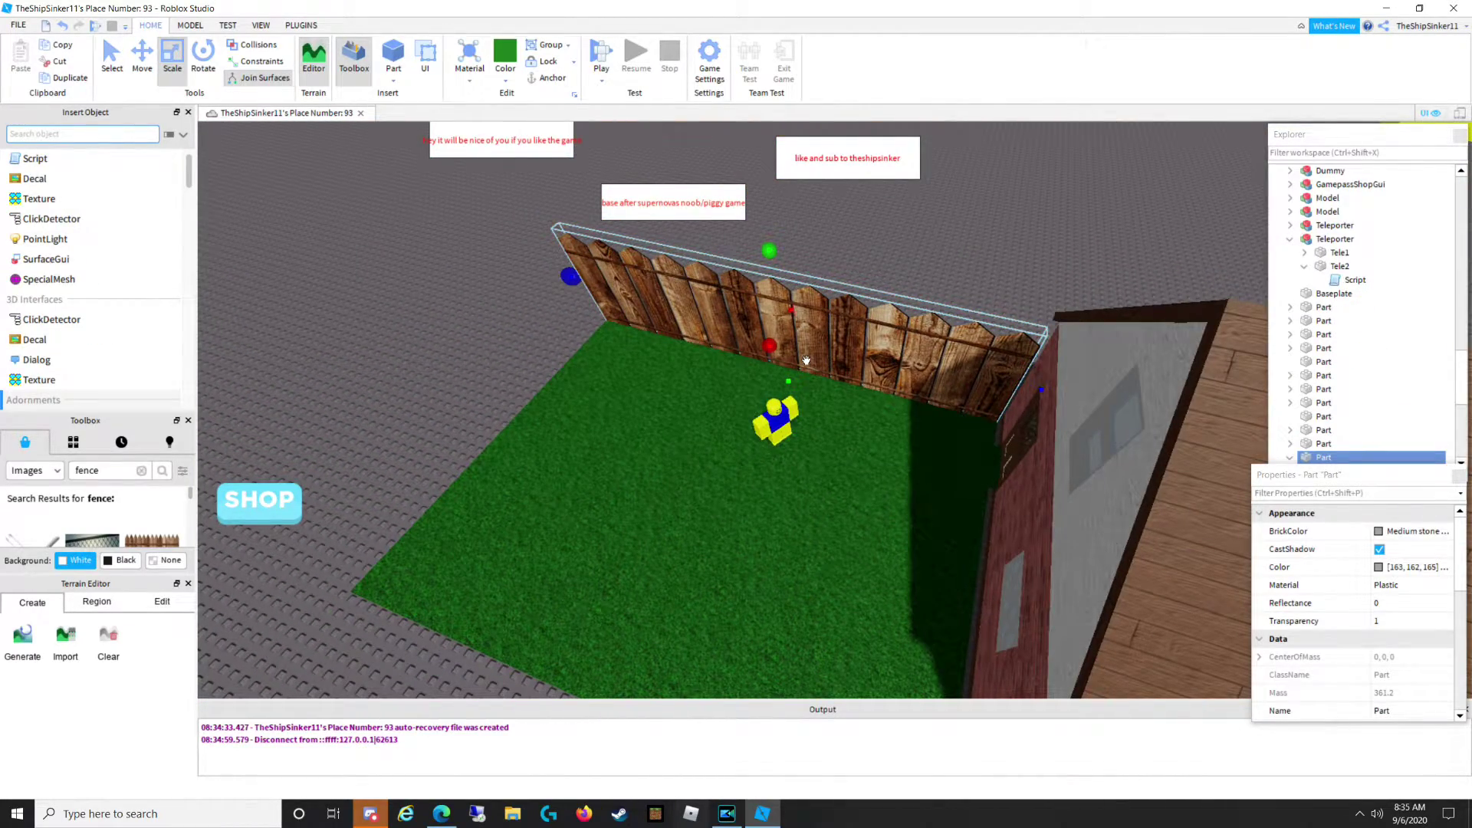
pyautogui.moveTo(835, 352); pyautogui.dragTo(683, 418)
pyautogui.moveTo(683, 417); pyautogui.dragTo(684, 418, button='right')
pyautogui.moveTo(683, 418); pyautogui.dragTo(678, 419)
pyautogui.moveTo(683, 418); pyautogui.dragTo(678, 419, button='right')
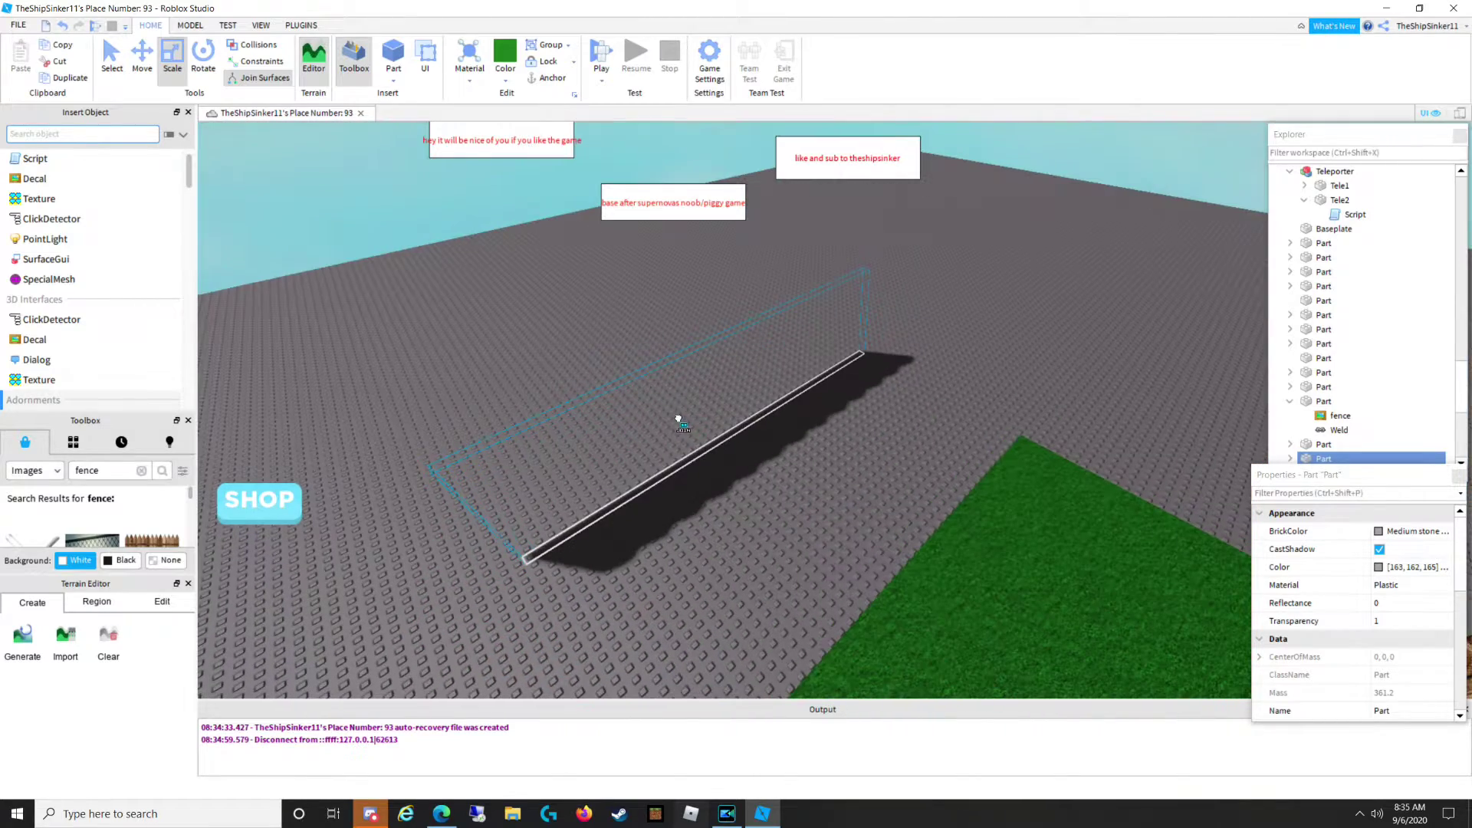
# Rotate the fence copy to face along the yard's unfenced side and move it against the grass edge.
pyautogui.click(208, 55)
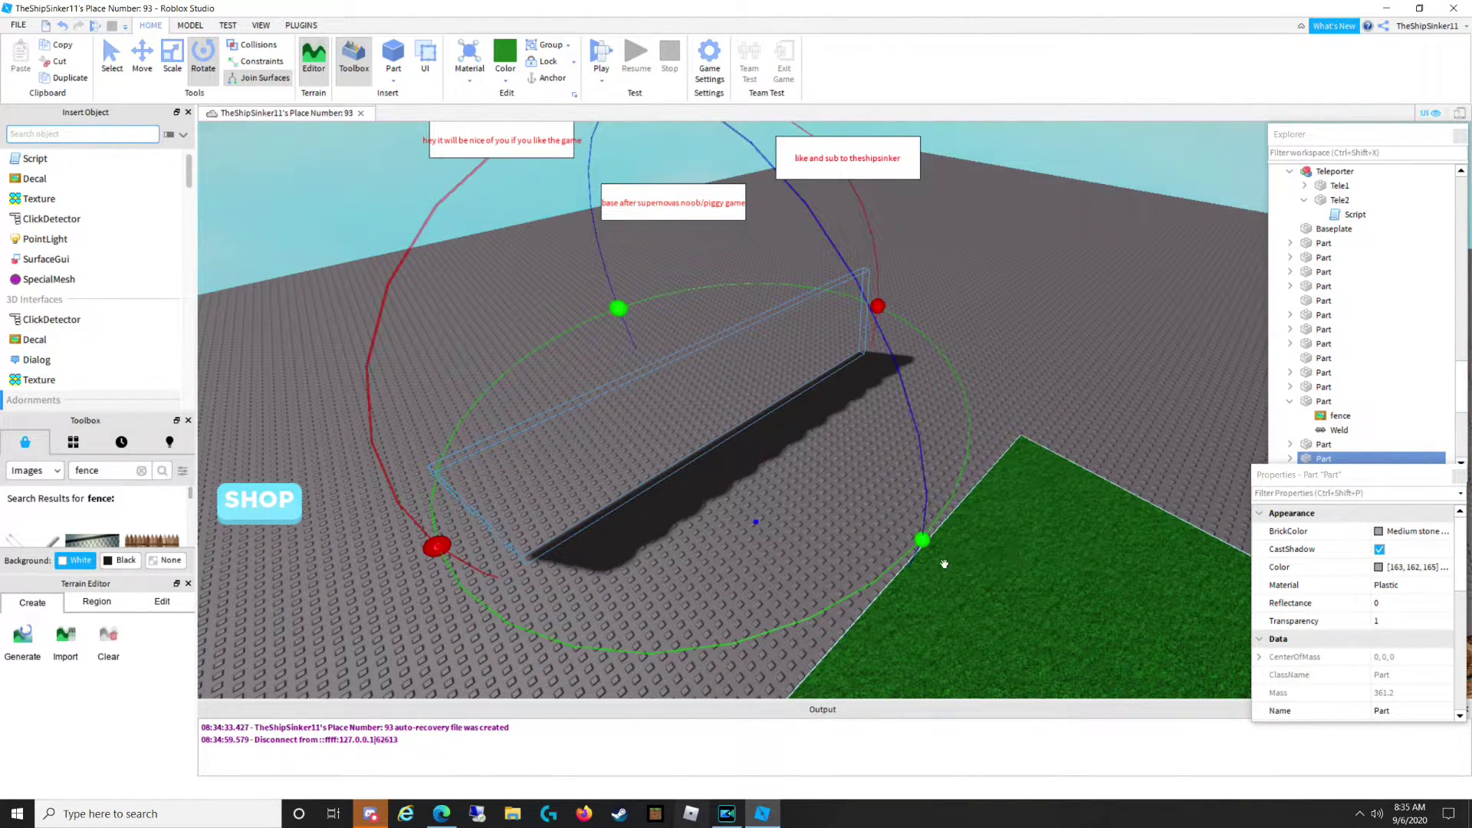
pyautogui.moveTo(775, 555); pyautogui.dragTo(725, 316)
pyautogui.moveTo(615, 323); pyautogui.dragTo(610, 322)
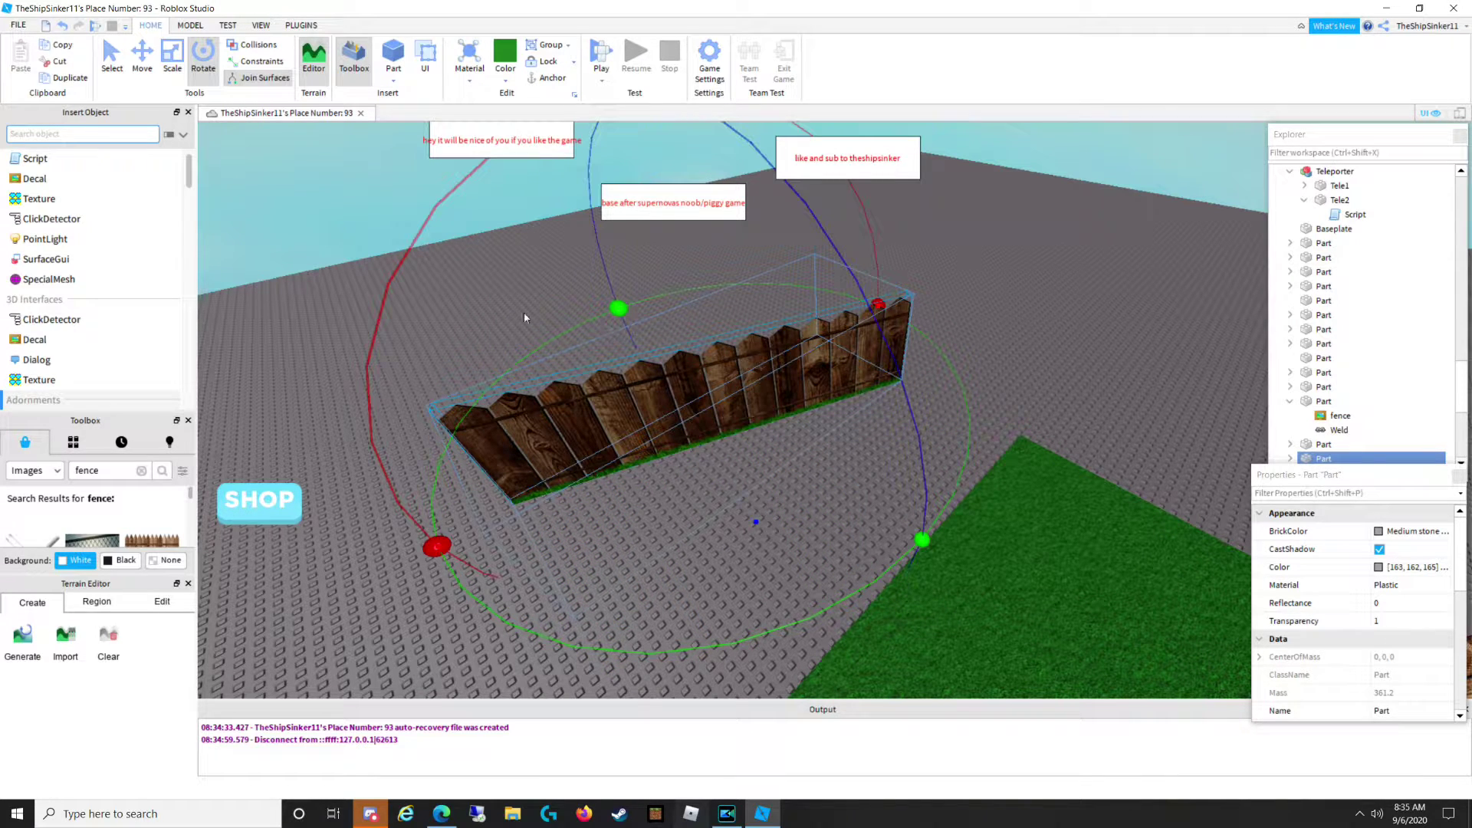
pyautogui.click(138, 62)
pyautogui.moveTo(659, 429); pyautogui.dragTo(874, 584)
pyautogui.moveTo(796, 586); pyautogui.dragTo(793, 586, button='right')
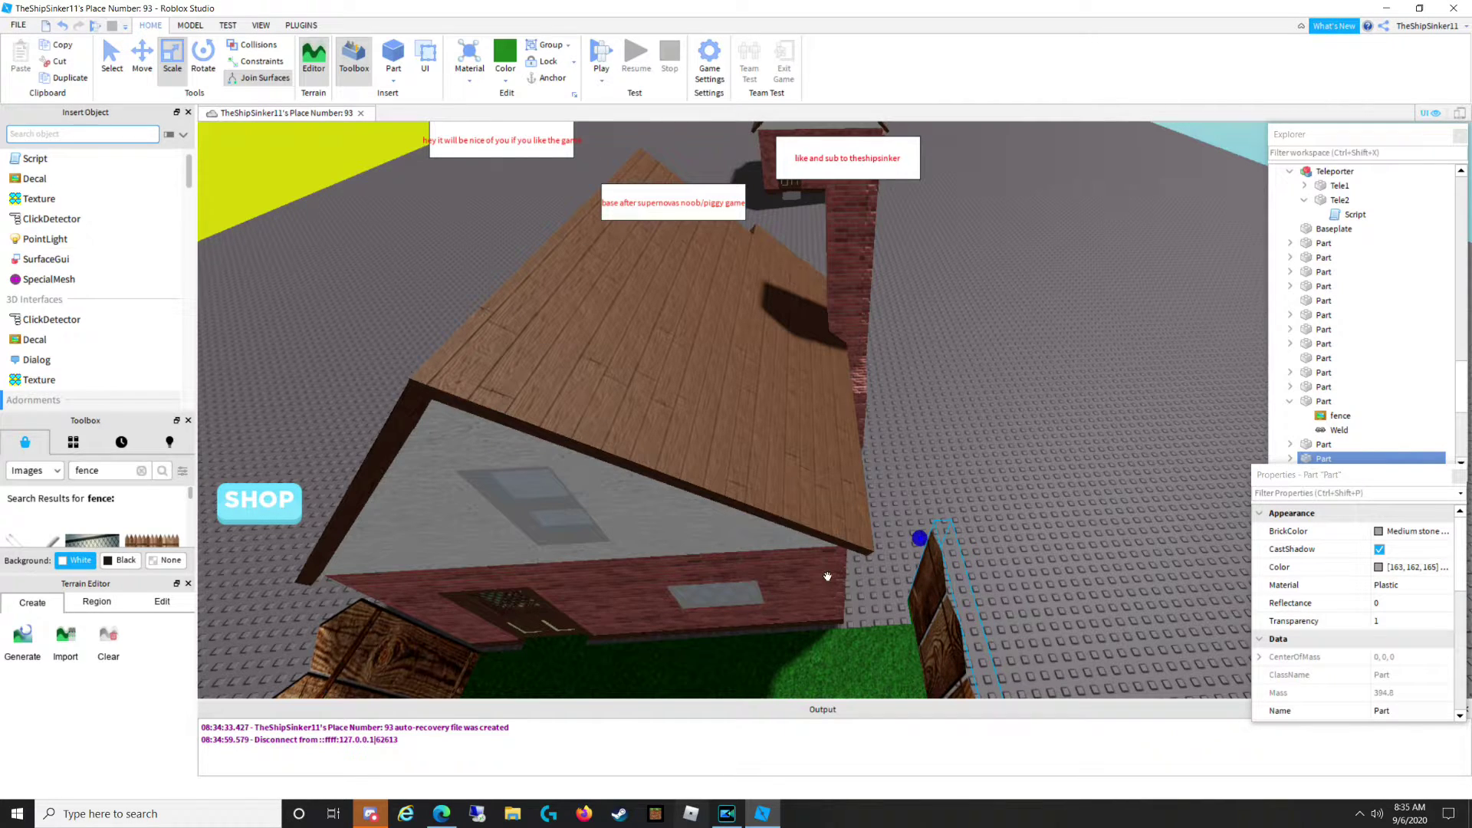
# Set the Material of the green block filling the gap between the house corner and the new fence to Grass.
pyautogui.scroll(5, 827, 576)
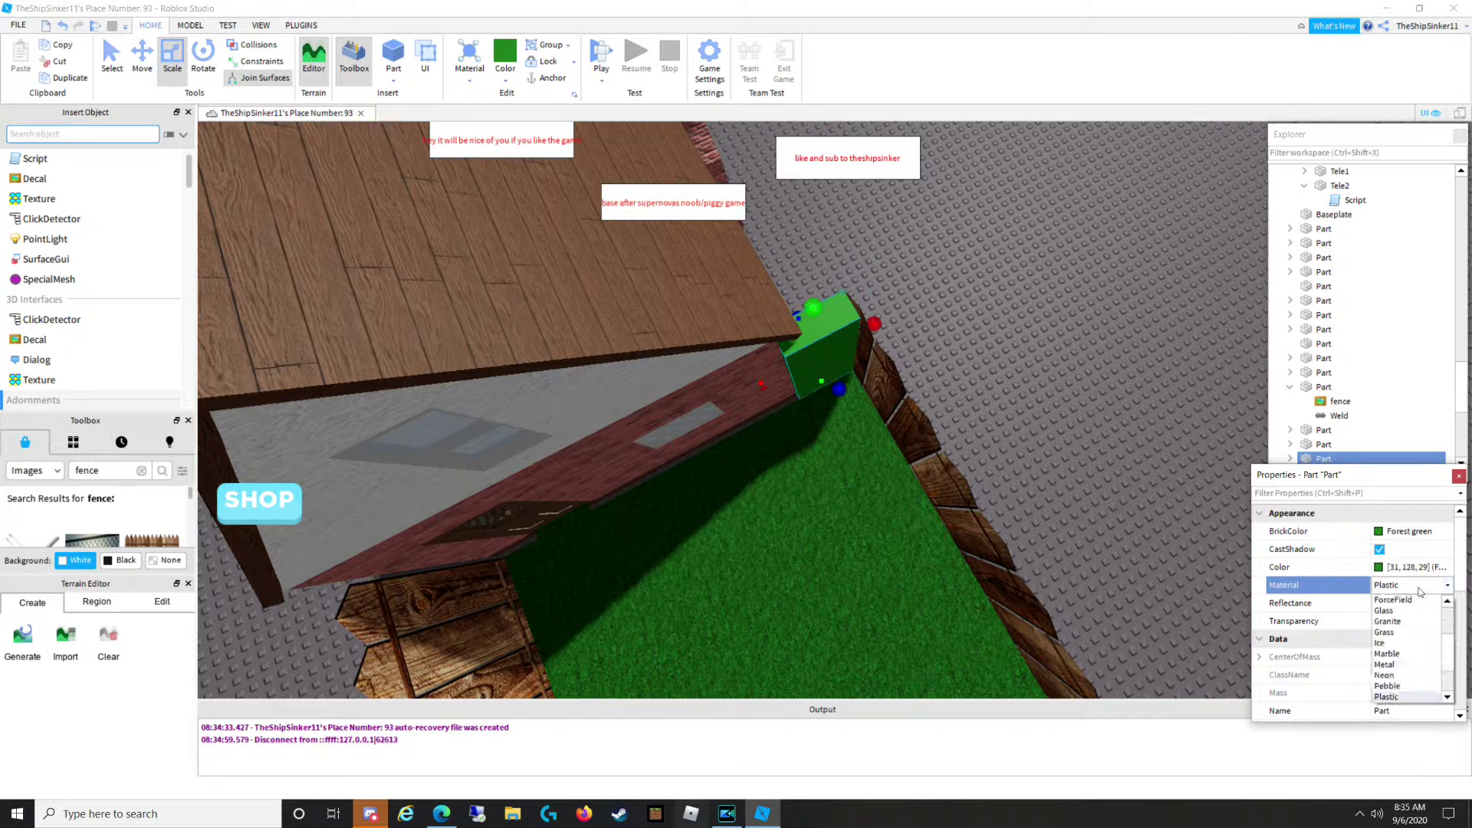
pyautogui.click(1389, 633)
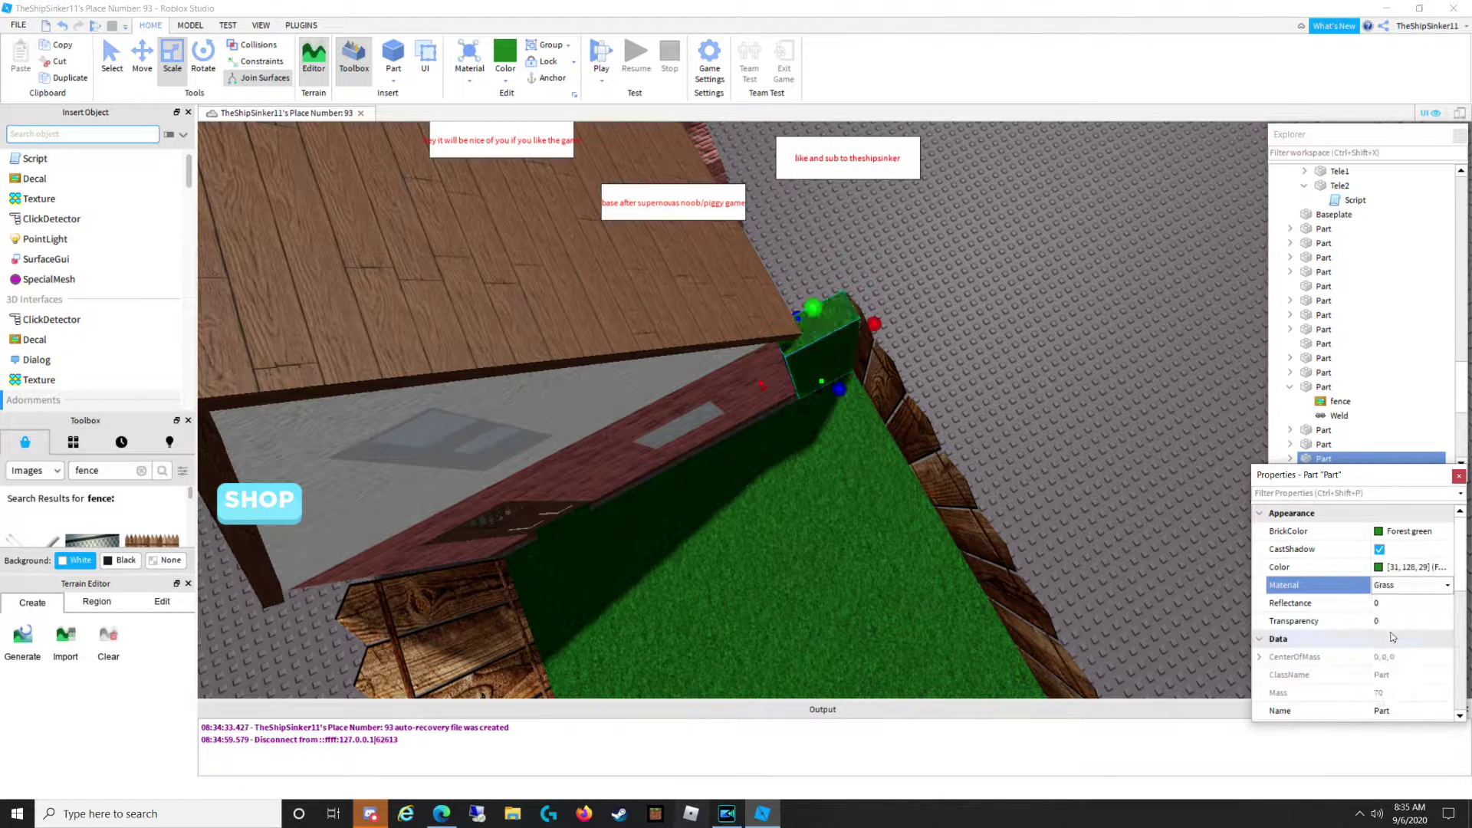
pyautogui.click(1067, 402)
pyautogui.scroll(4, 992, 374)
pyautogui.scroll(-4, 983, 335)
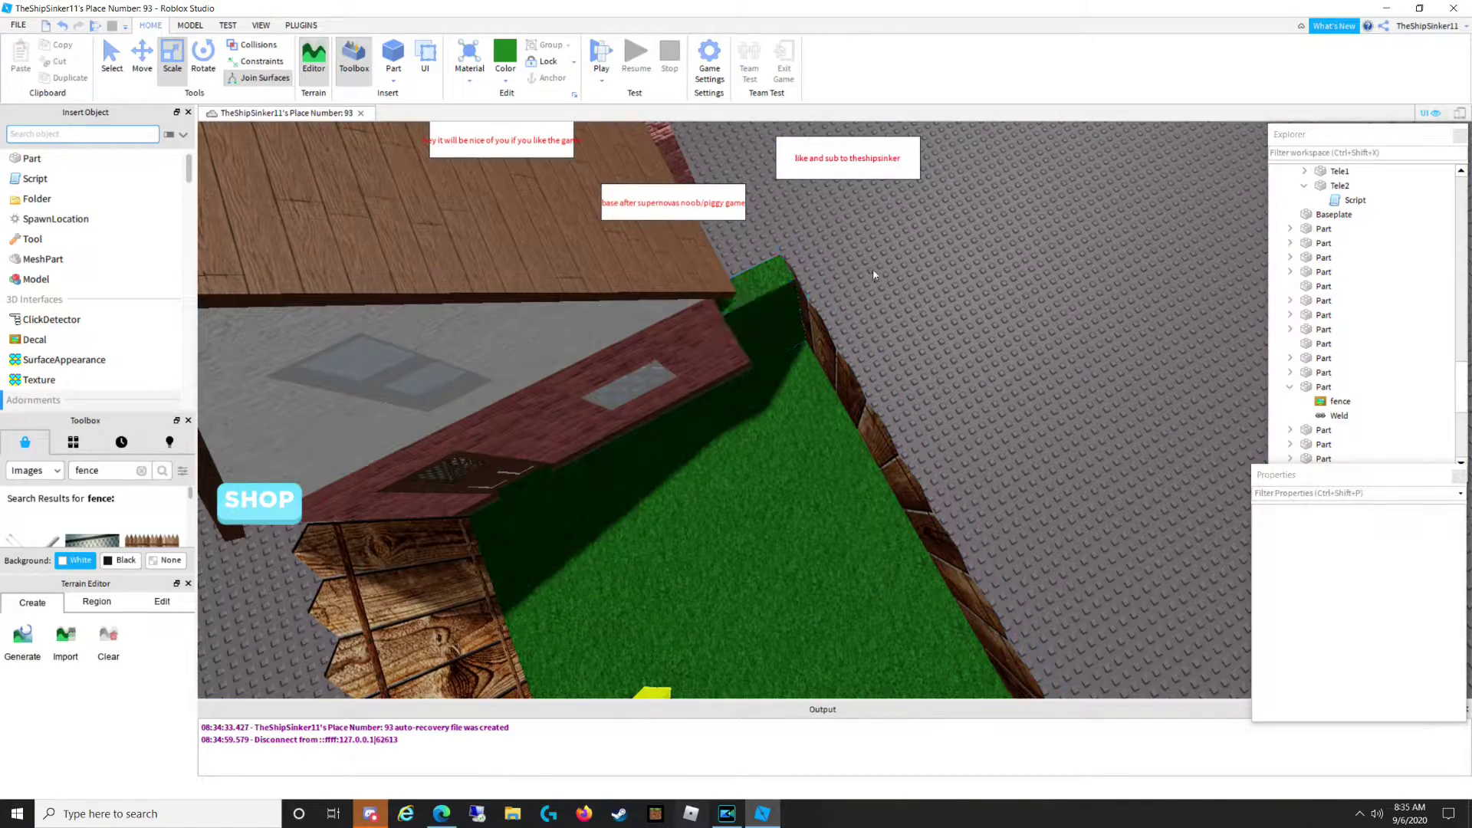
# Search the toolbox models for "cave", insert the 1stFloorCave model, and place it at the yard's open end facing the grass.
pyautogui.scroll(2, 770, 315)
pyautogui.moveTo(770, 315); pyautogui.dragTo(755, 310, button='right')
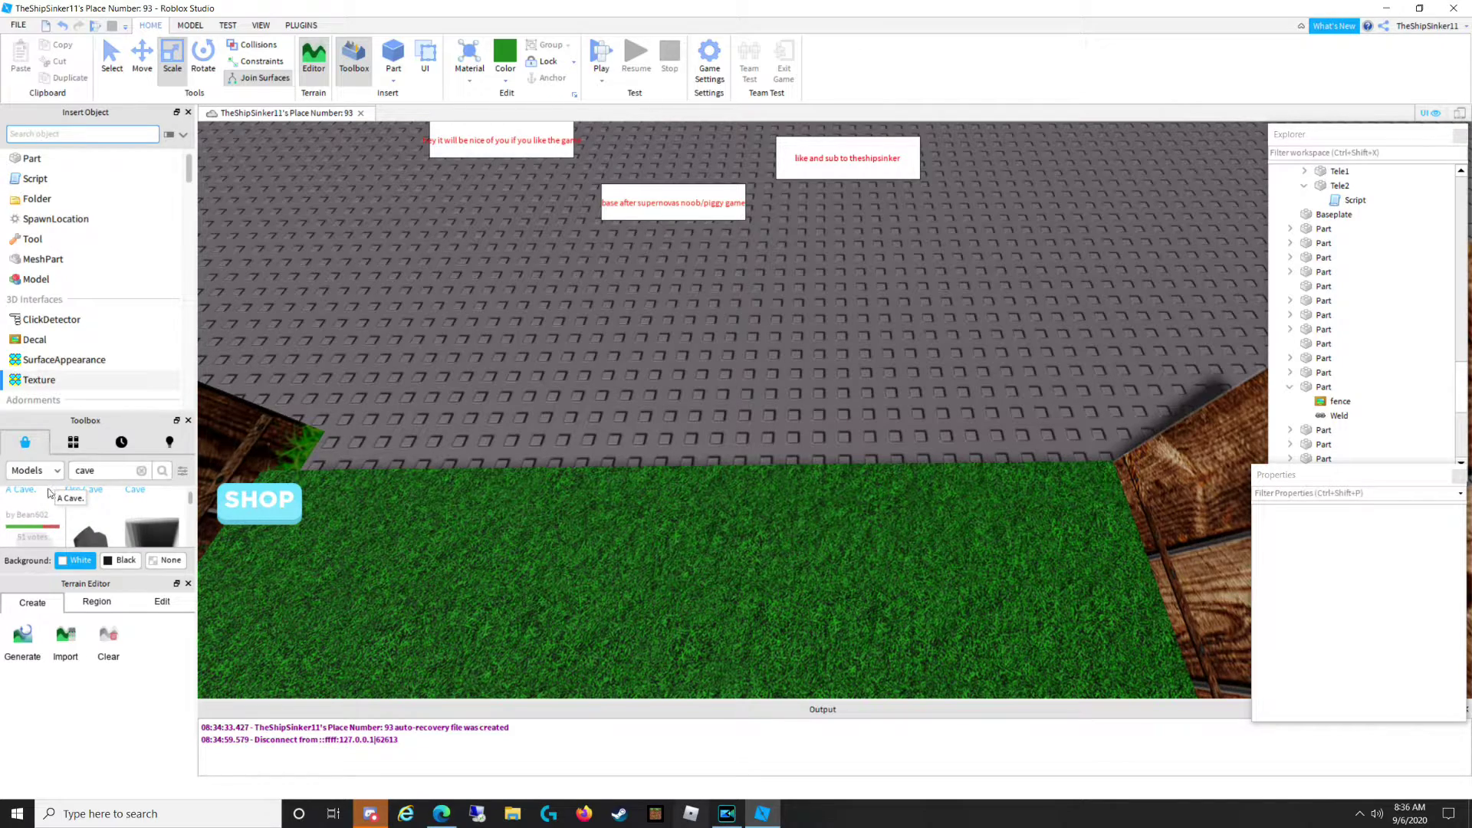
pyautogui.click(37, 496)
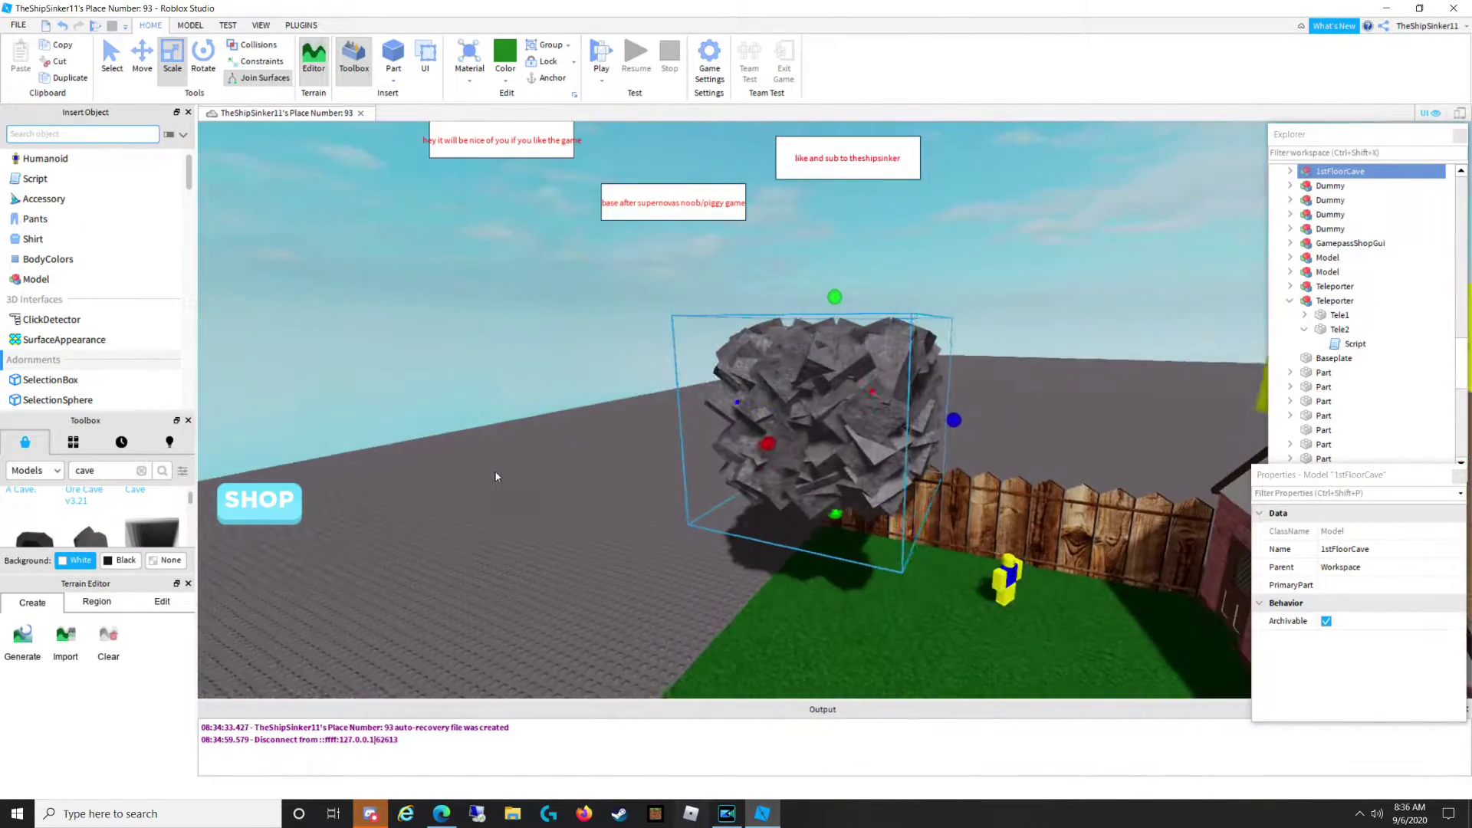
pyautogui.moveTo(495, 477); pyautogui.dragTo(493, 478, button='right')
pyautogui.moveTo(834, 395); pyautogui.dragTo(835, 426)
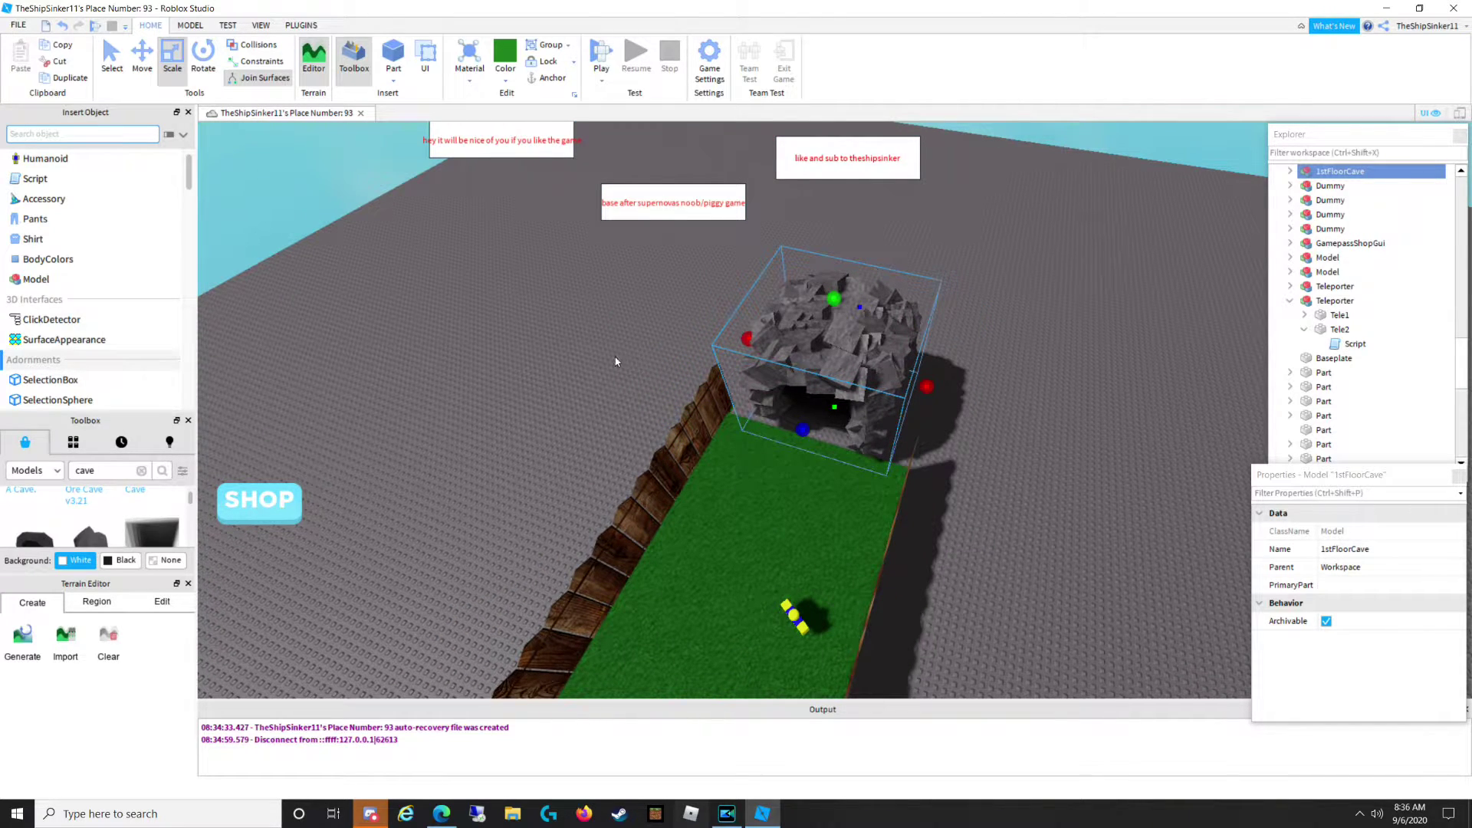
# Widen the 1stFloorCave model on both sides so it spans the yard between the two fences.
pyautogui.click(740, 343)
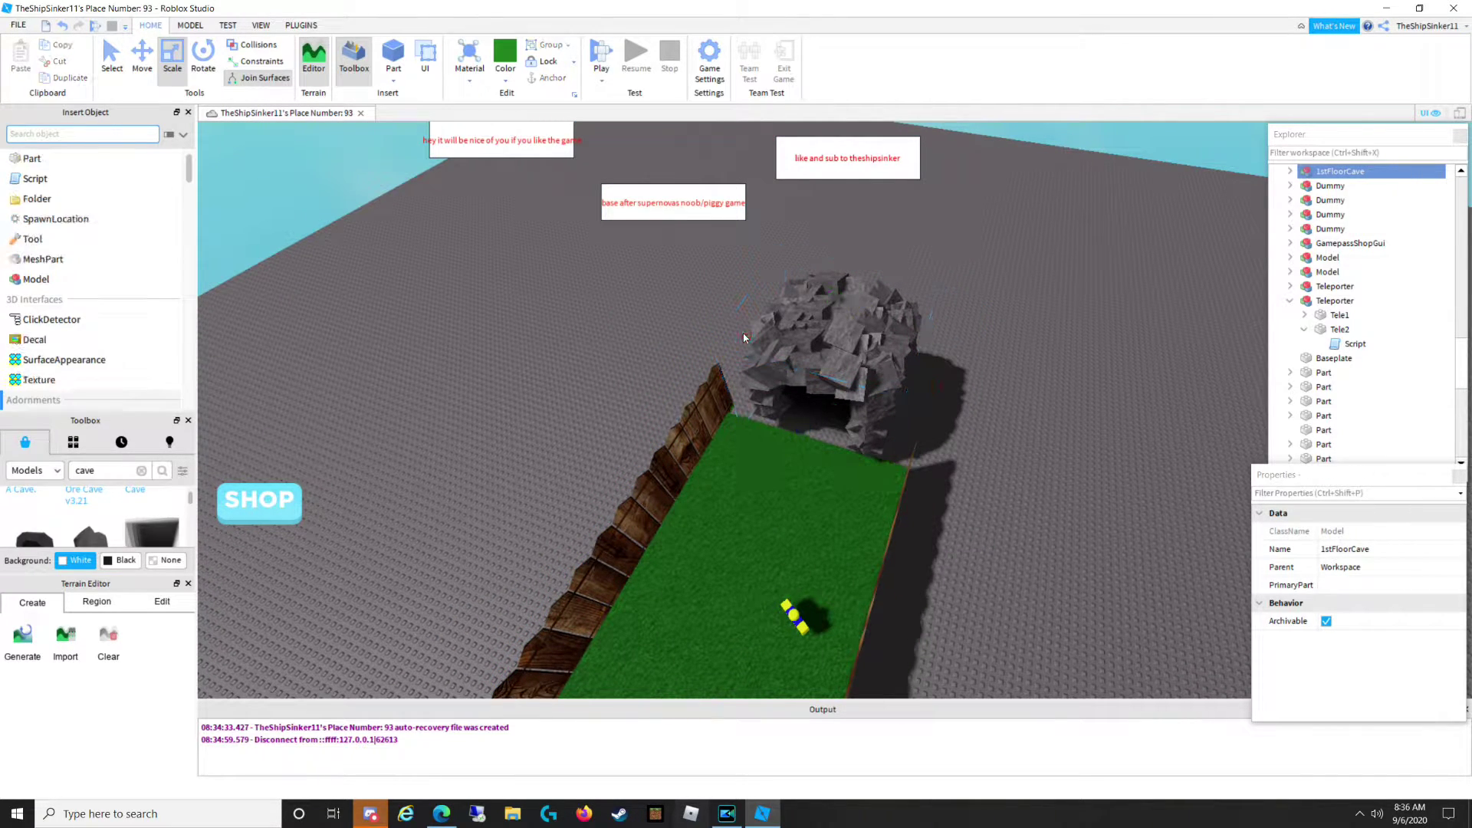
pyautogui.click(766, 340)
pyautogui.moveTo(745, 338); pyautogui.dragTo(717, 328)
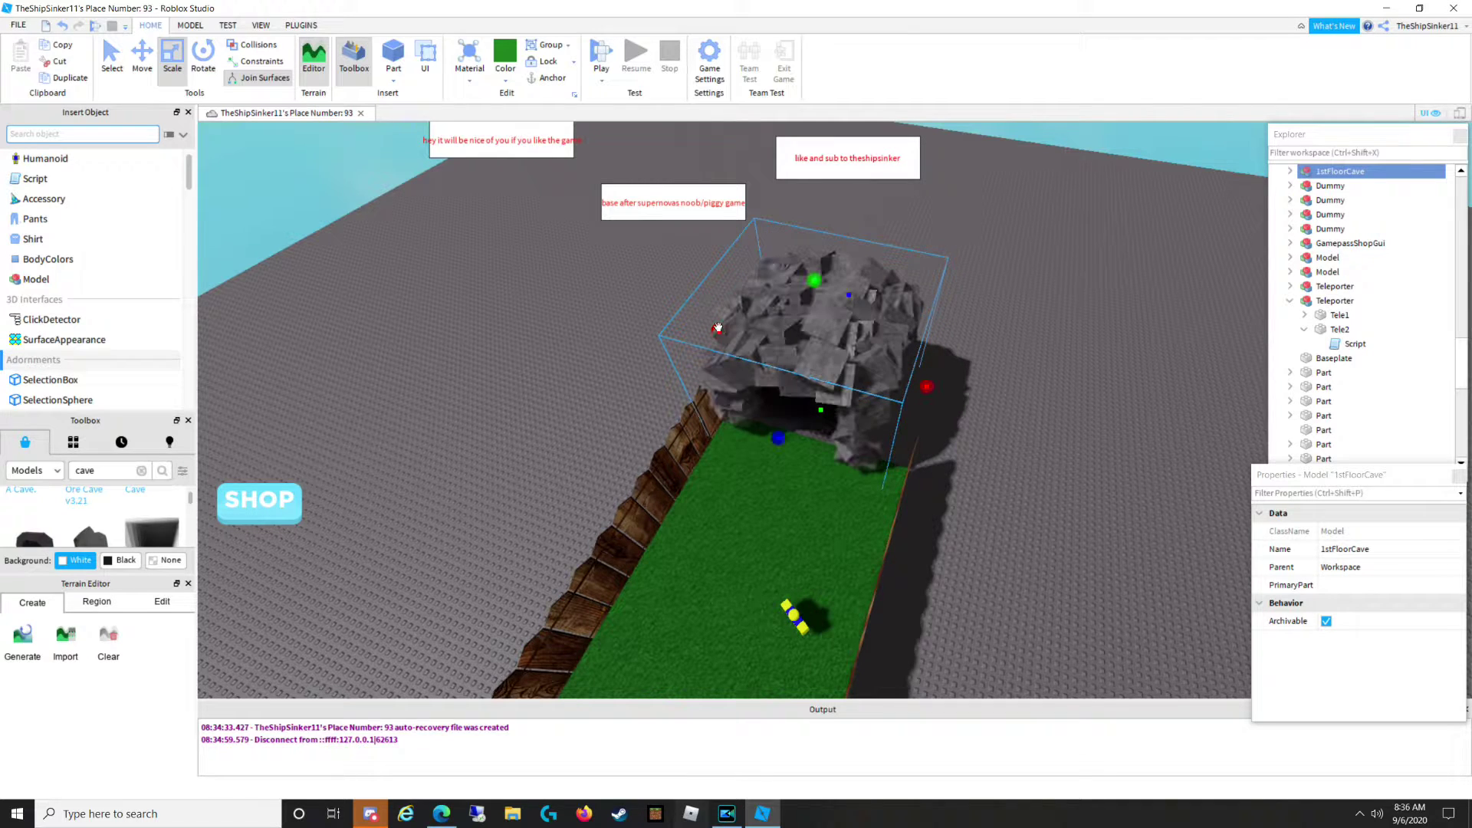
pyautogui.moveTo(919, 377); pyautogui.dragTo(939, 382)
pyautogui.click(973, 466)
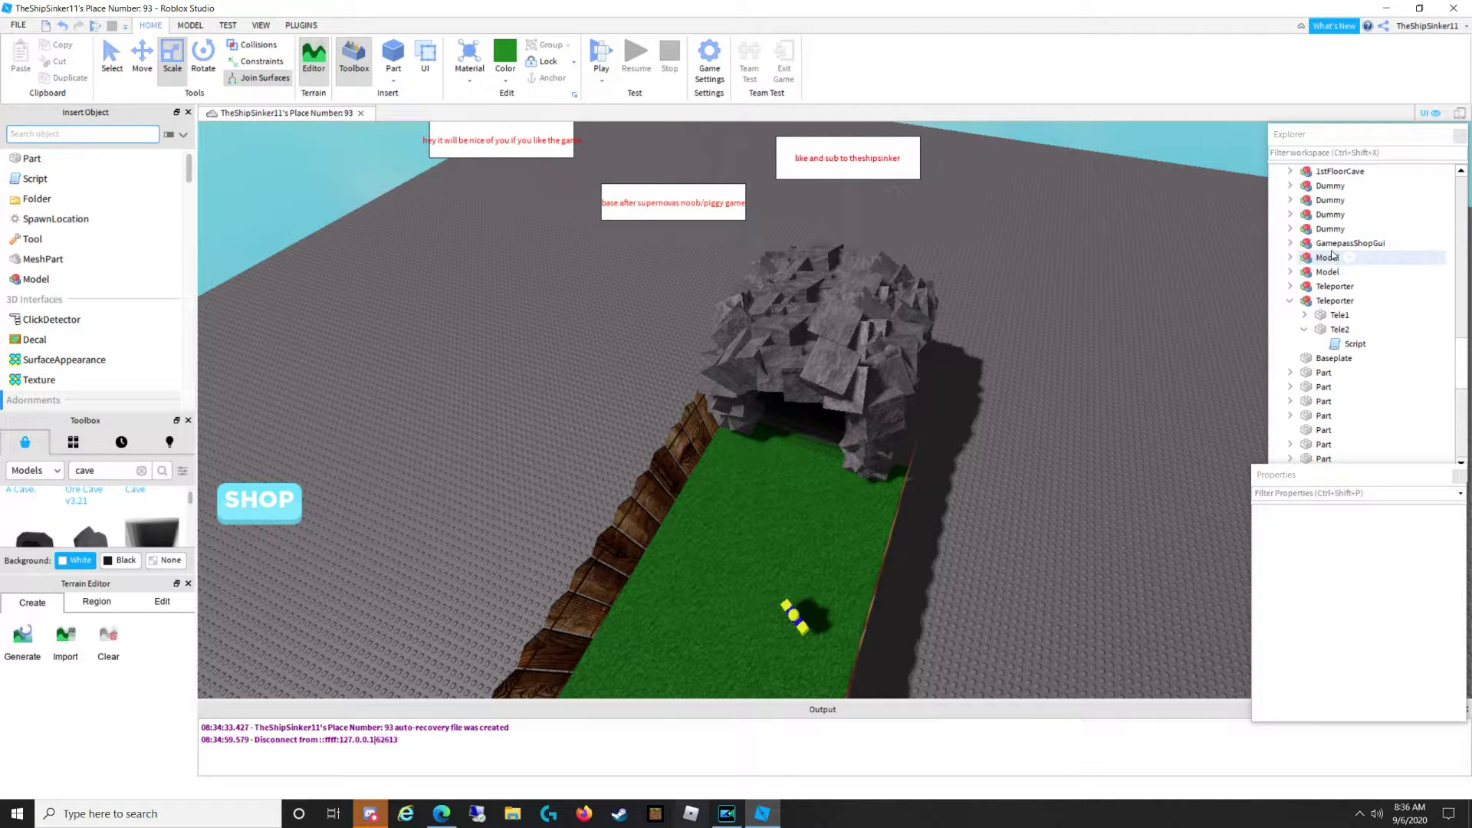
pyautogui.click(796, 376)
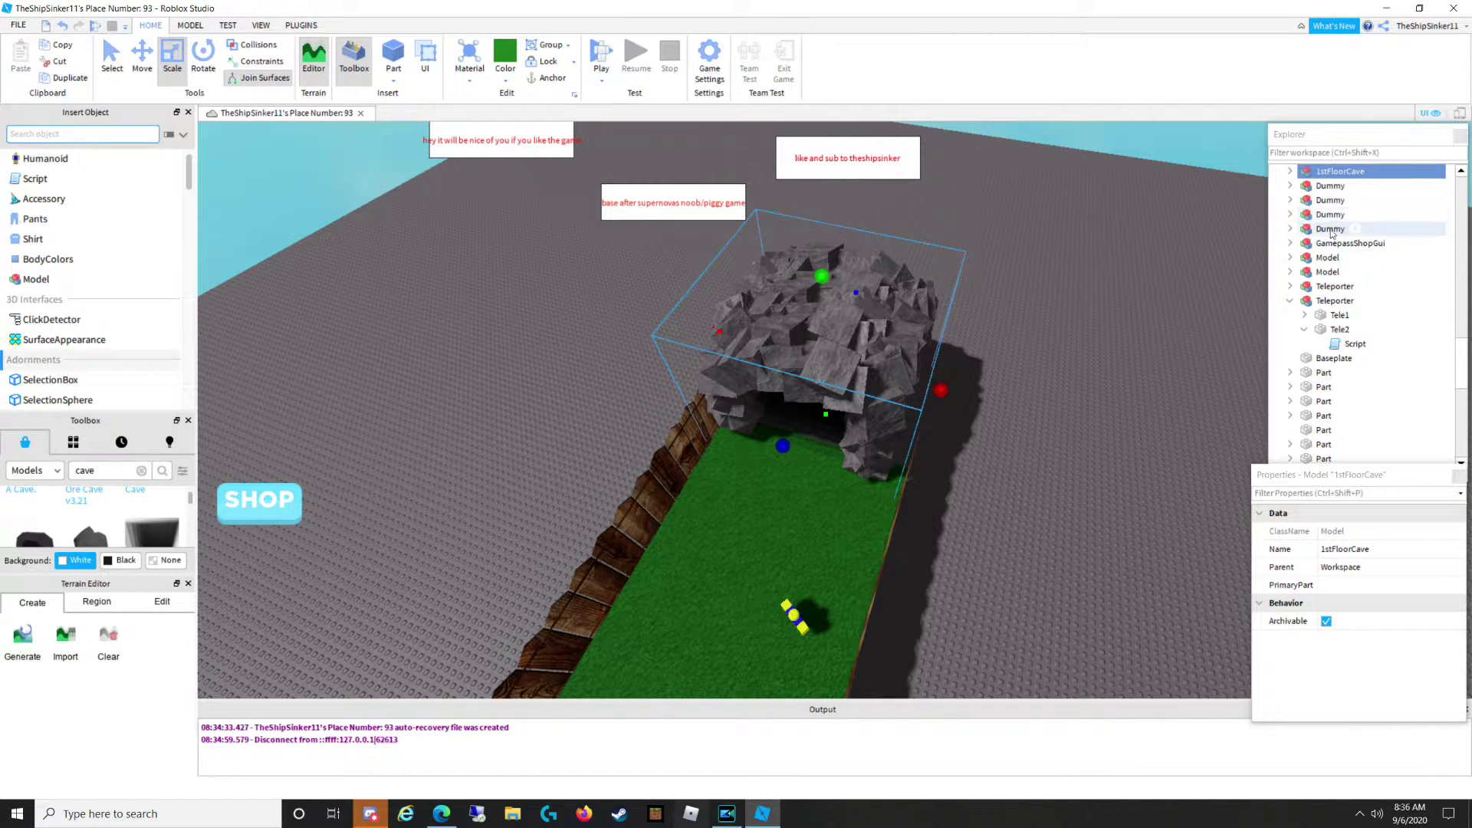
# Start a playtest and walk the character out of the yellow spawn room into the grey corridor.
pyautogui.click(592, 60)
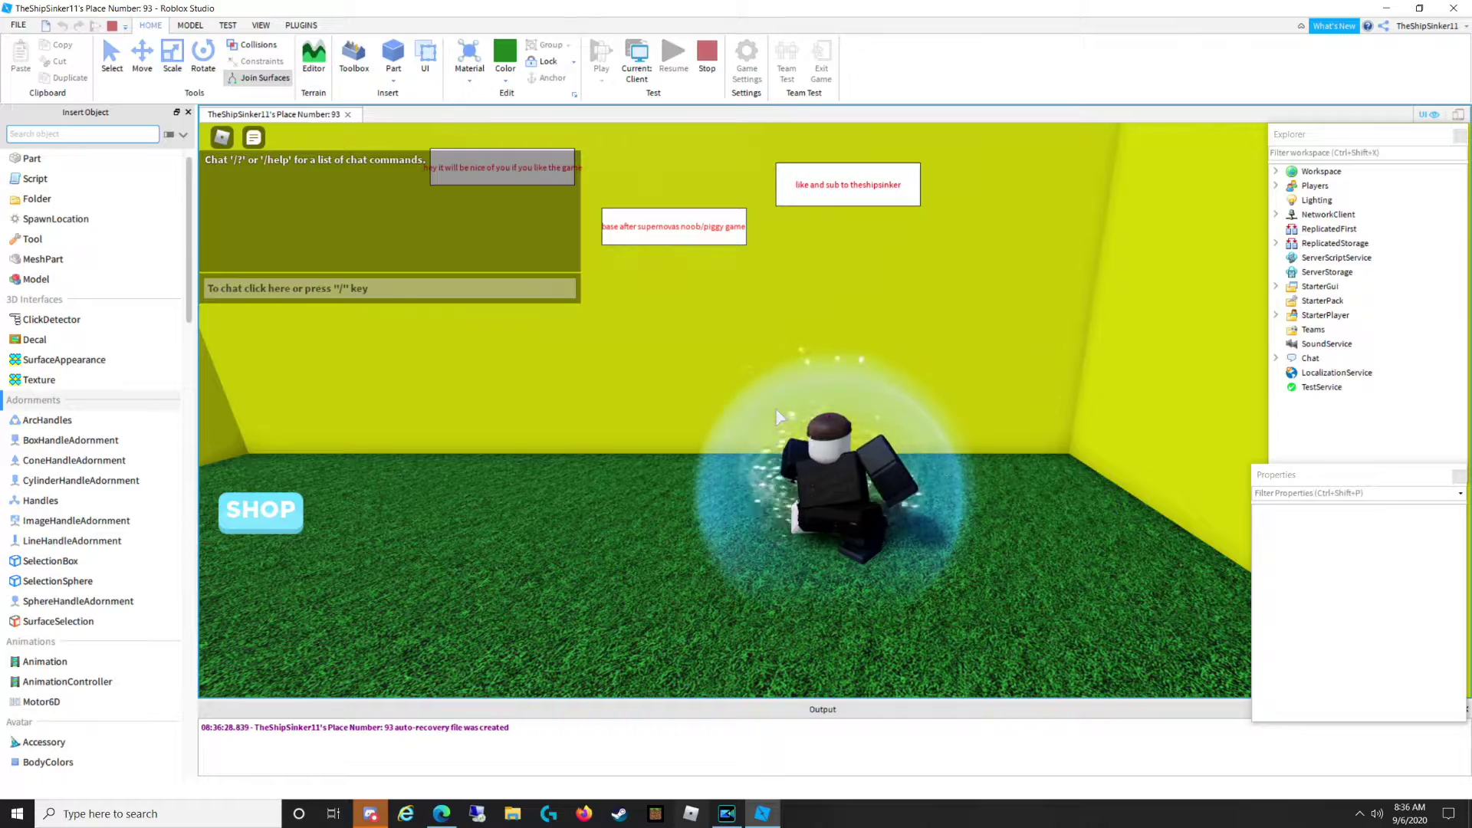
pyautogui.press('w')
pyautogui.moveTo(776, 407); pyautogui.dragTo(775, 407, button='right')
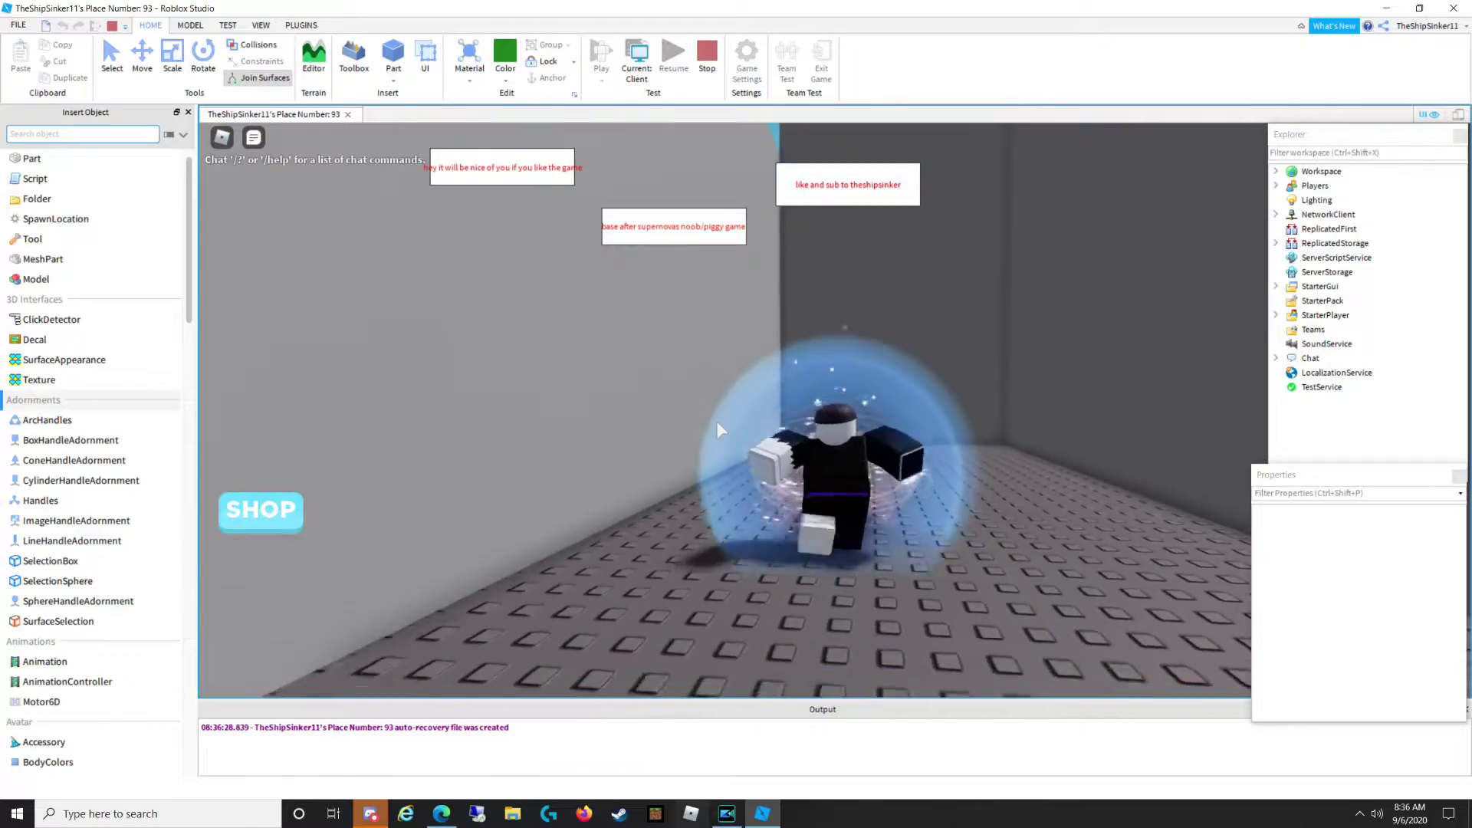
pyautogui.press('d')
pyautogui.press('s')
pyautogui.moveTo(1064, 542); pyautogui.dragTo(1062, 541, button='right')
# Walk the character on into the cave to inspect its interior, and stop the playtest.
pyautogui.press('w')
pyautogui.press('w')
pyautogui.press('w')
pyautogui.press('w')
pyautogui.press('w')
pyautogui.press('w')
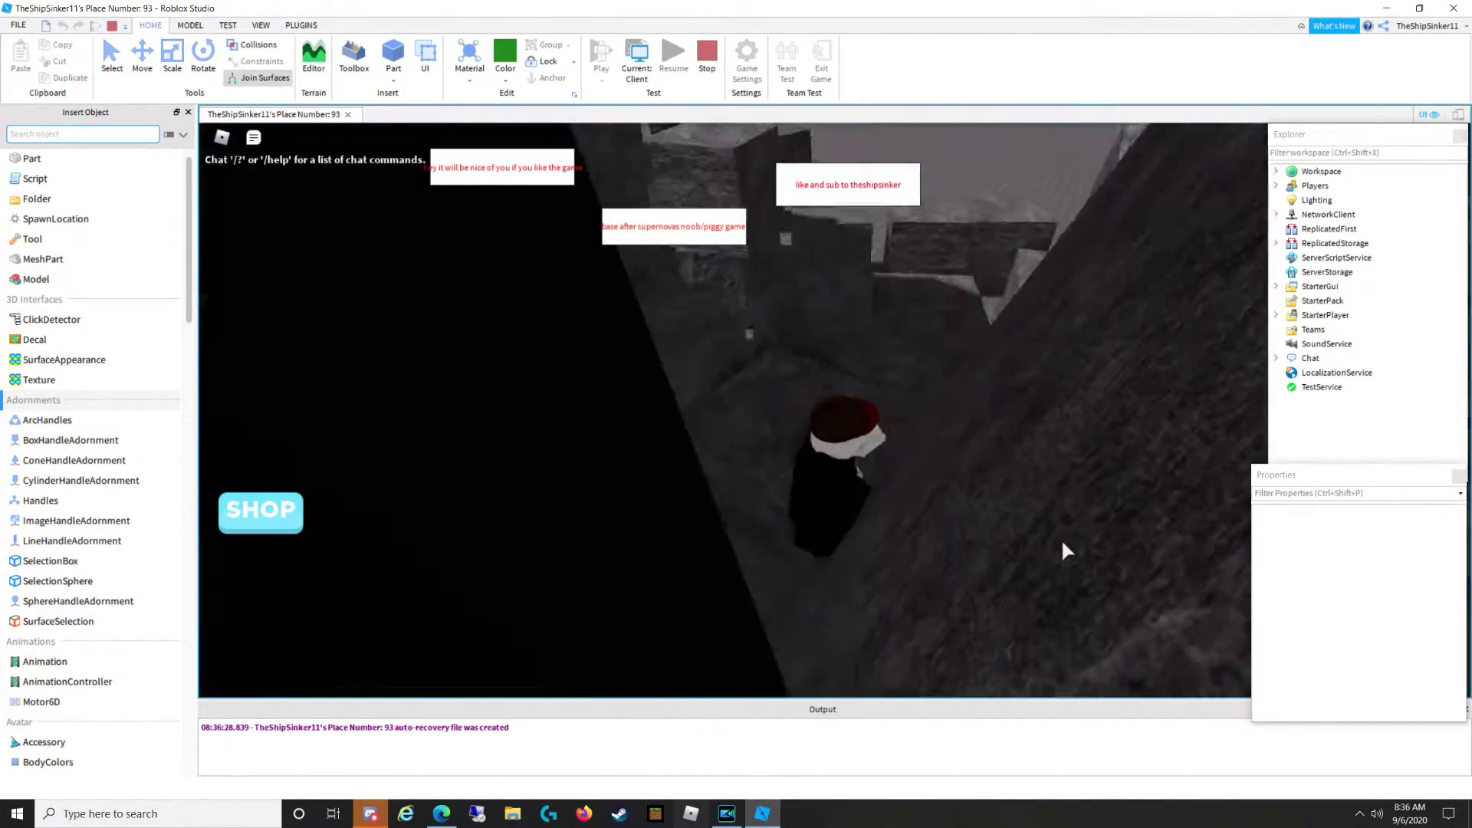
pyautogui.moveTo(1153, 613); pyautogui.dragTo(1153, 614, button='right')
pyautogui.click(705, 55)
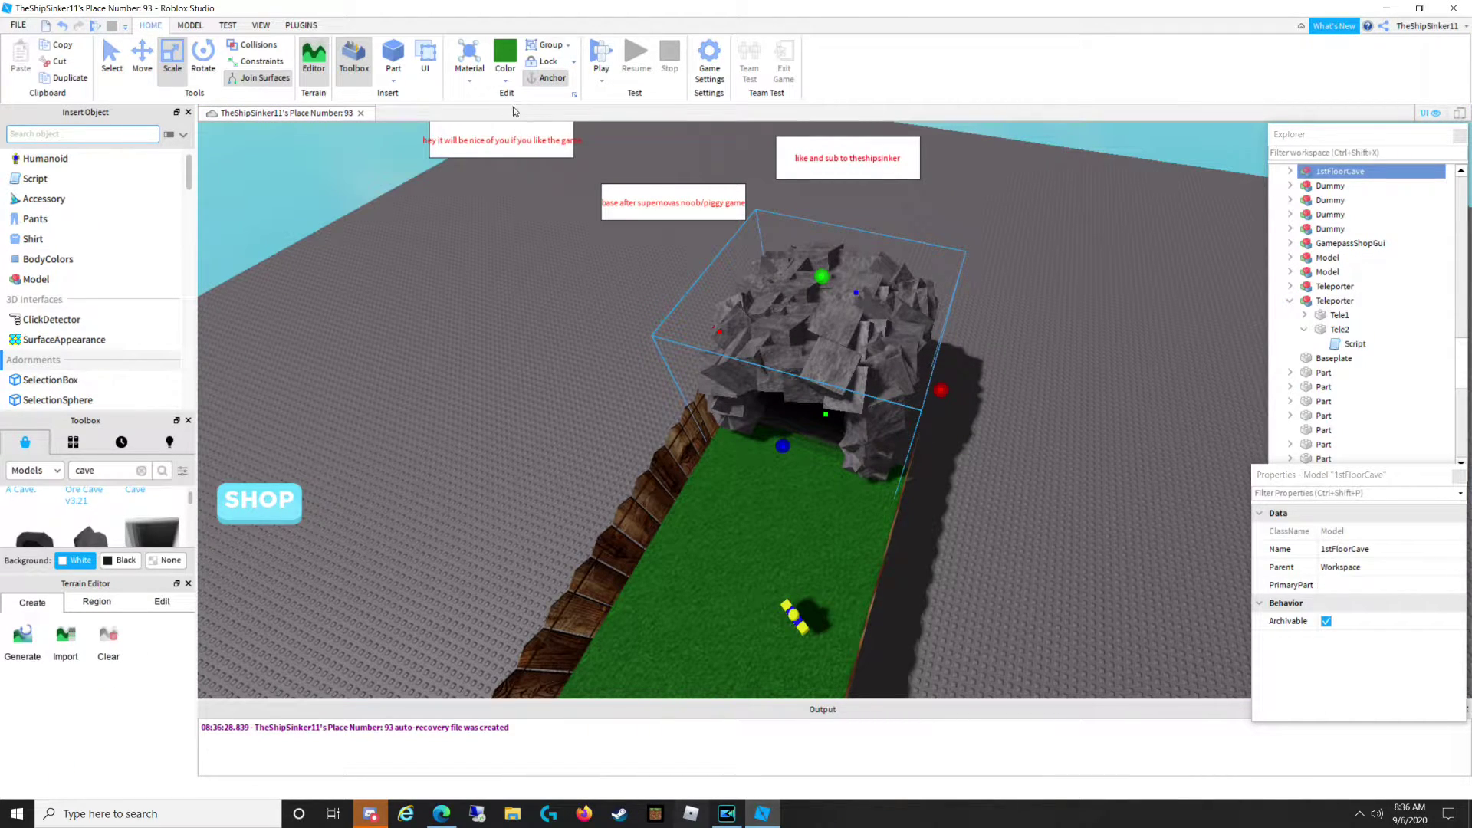
# Start another playtest and walk the character from the spawn room through the house to the fenced yard.
pyautogui.click(623, 52)
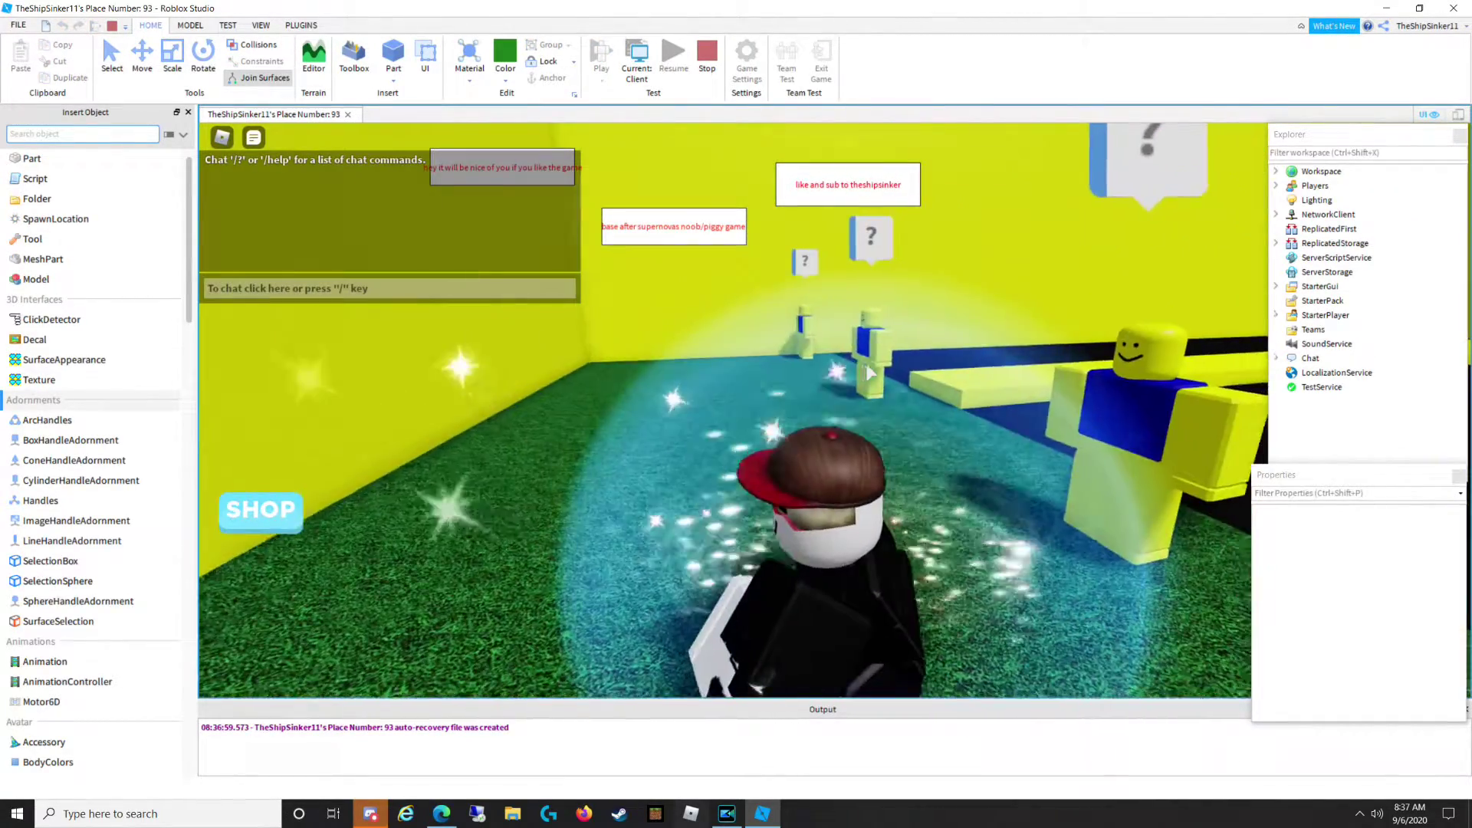
pyautogui.scroll(-3, 866, 374)
pyautogui.press('w')
pyautogui.moveTo(867, 373); pyautogui.dragTo(869, 372, button='right')
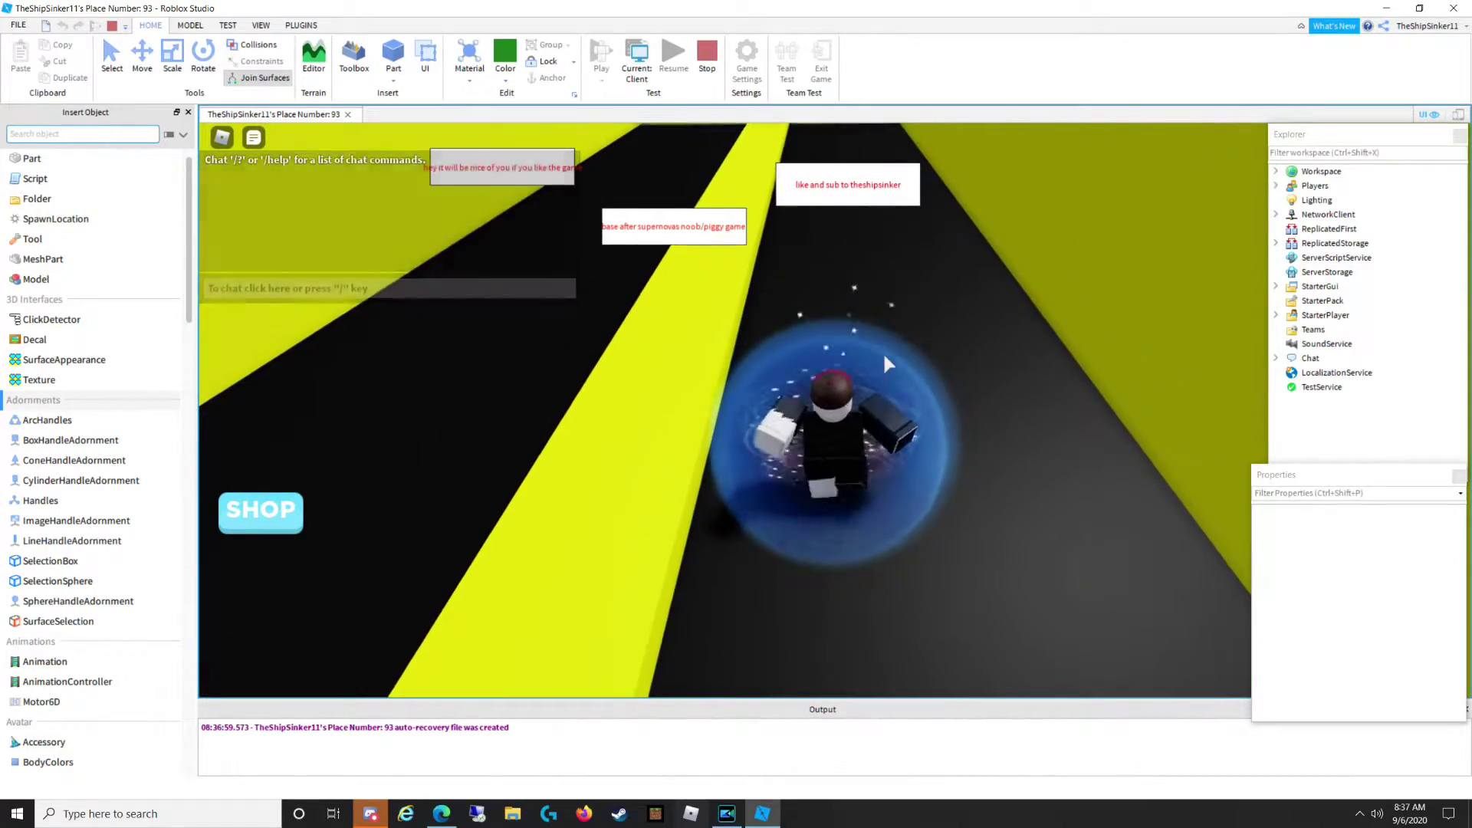
pyautogui.press('w')
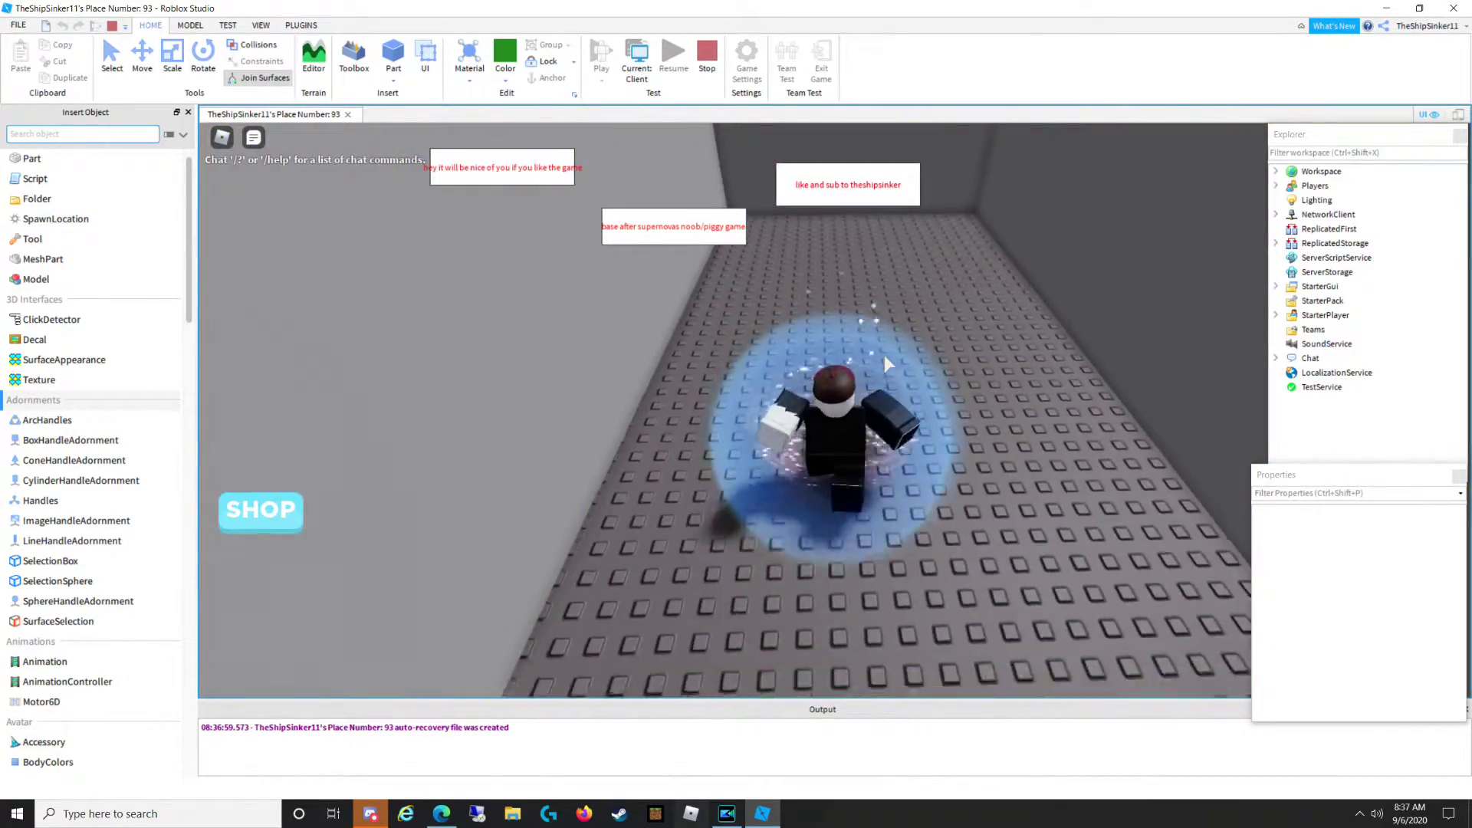
pyautogui.press('w')
pyautogui.moveTo(884, 354); pyautogui.dragTo(885, 354, button='right')
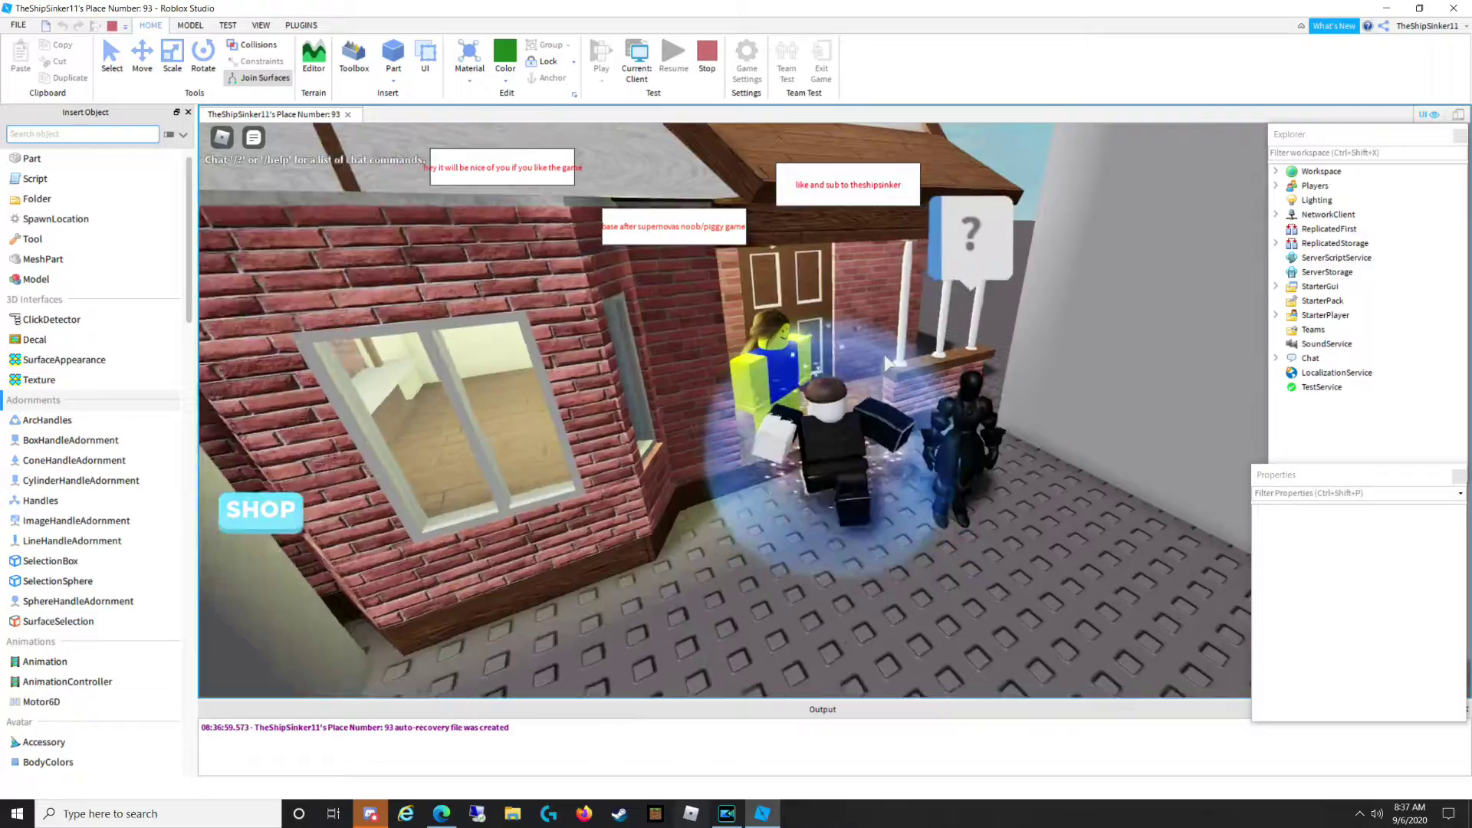
pyautogui.press('w')
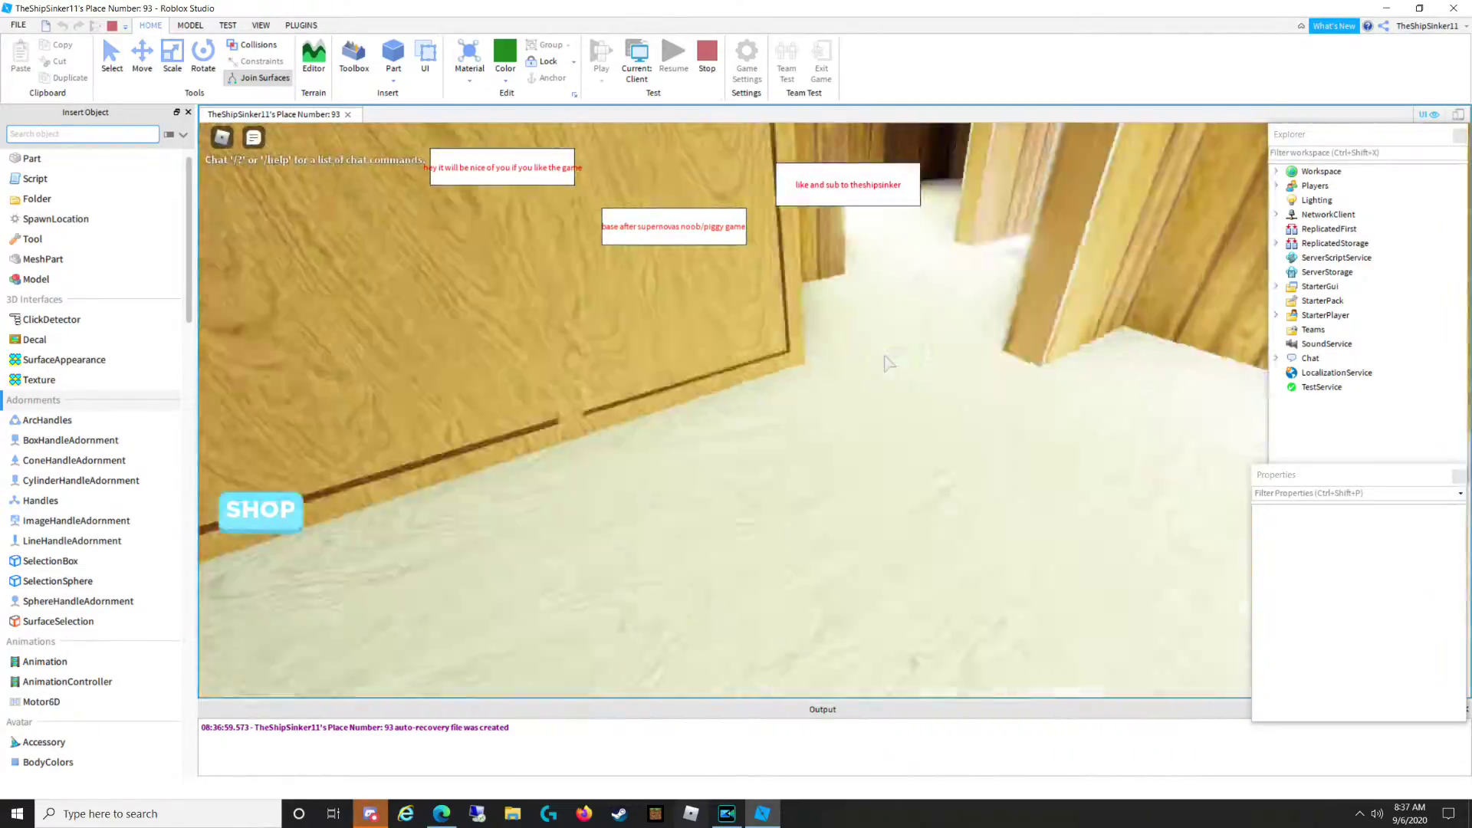
pyautogui.press('w')
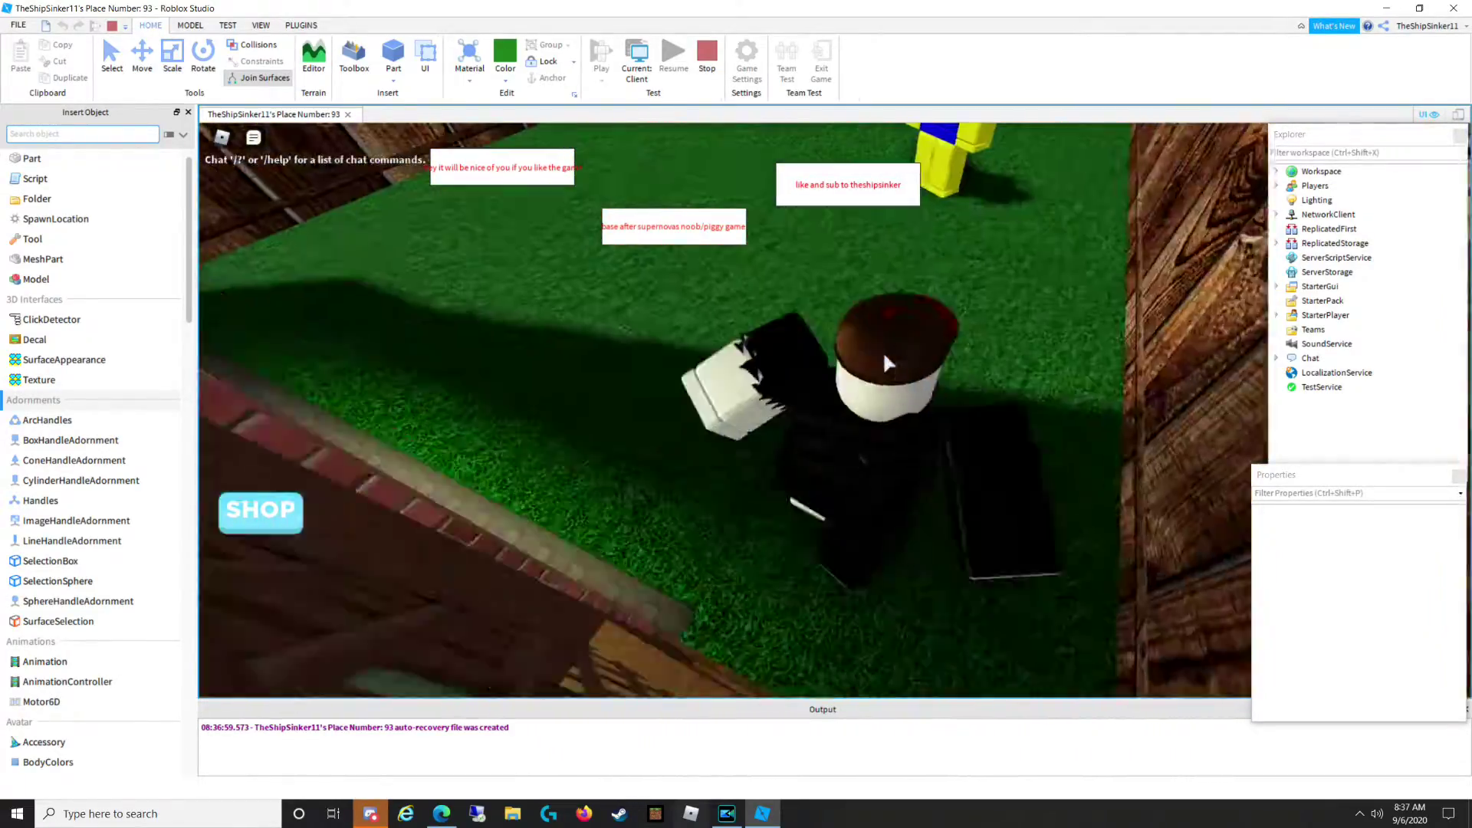
# Talk to the yard noob and choose the reply "your house part" to check the cave response.
pyautogui.press('w')
pyautogui.moveTo(885, 357); pyautogui.dragTo(863, 322, button='right')
pyautogui.press('a')
pyautogui.click(878, 244)
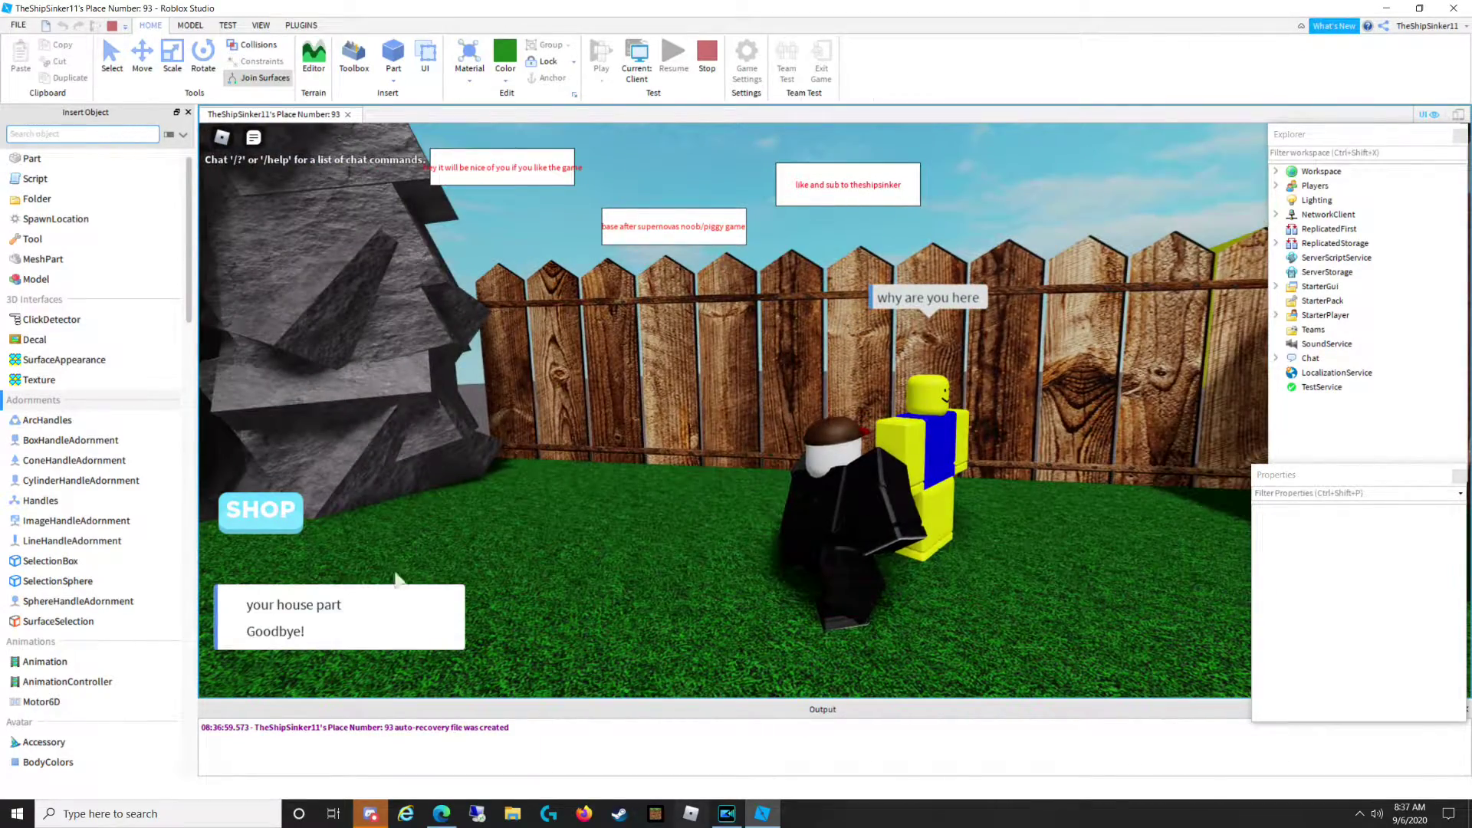
pyautogui.click(348, 610)
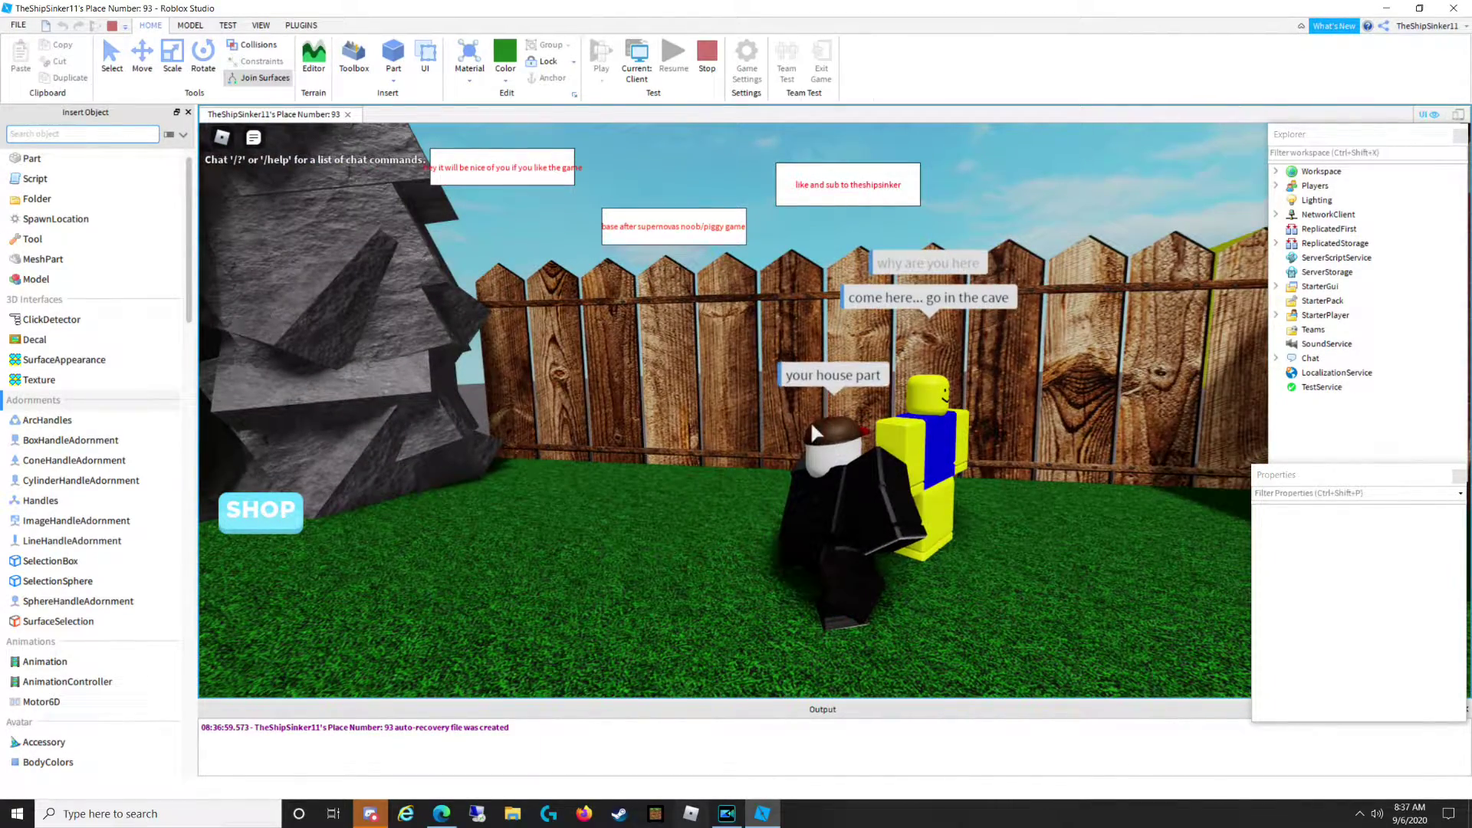
# Walk the character through the cave to the baseplate behind it, and stop the playtest.
pyautogui.press('a')
pyautogui.moveTo(584, 445); pyautogui.dragTo(609, 436, button='right')
pyautogui.press('w')
pyautogui.press('w')
pyautogui.press('s')
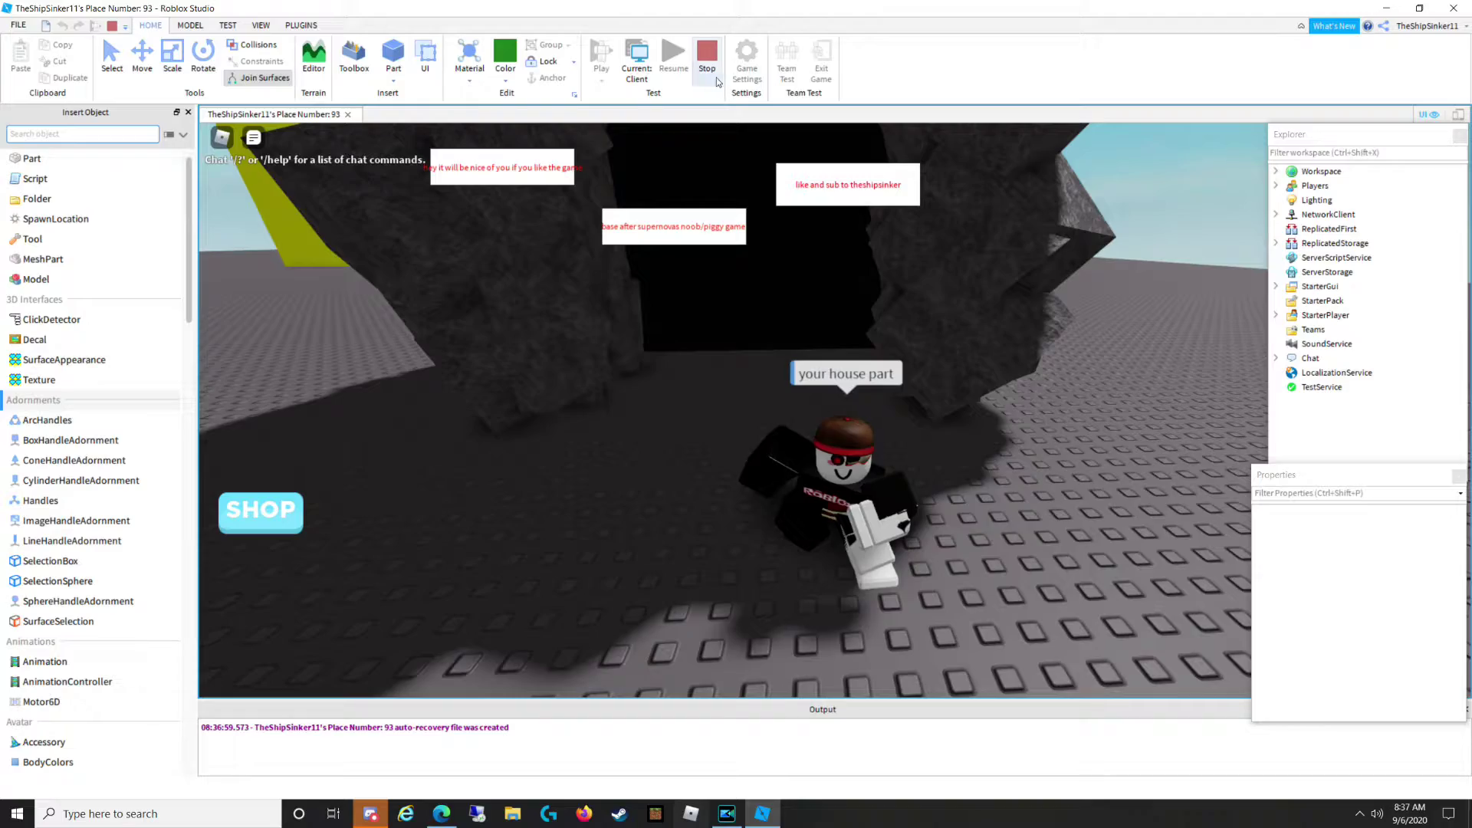
pyautogui.click(711, 82)
# Insert a new block part and carry it through the house toward the room overlooking the yard.
pyautogui.press('w')
pyautogui.moveTo(790, 462); pyautogui.dragTo(790, 463, button='right')
pyautogui.press('w')
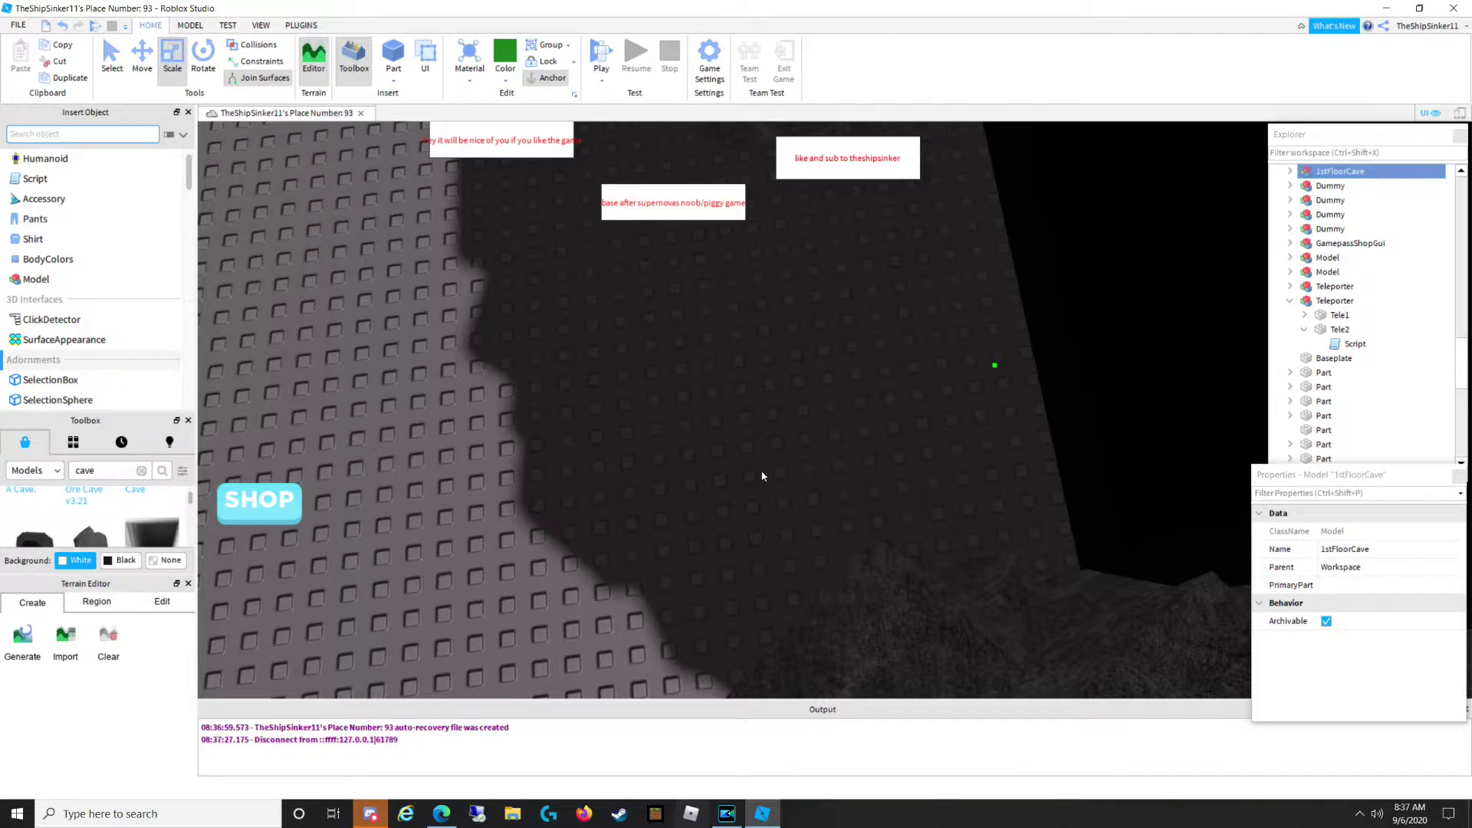
pyautogui.scroll(-10, 769, 399)
pyautogui.scroll(8, 772, 409)
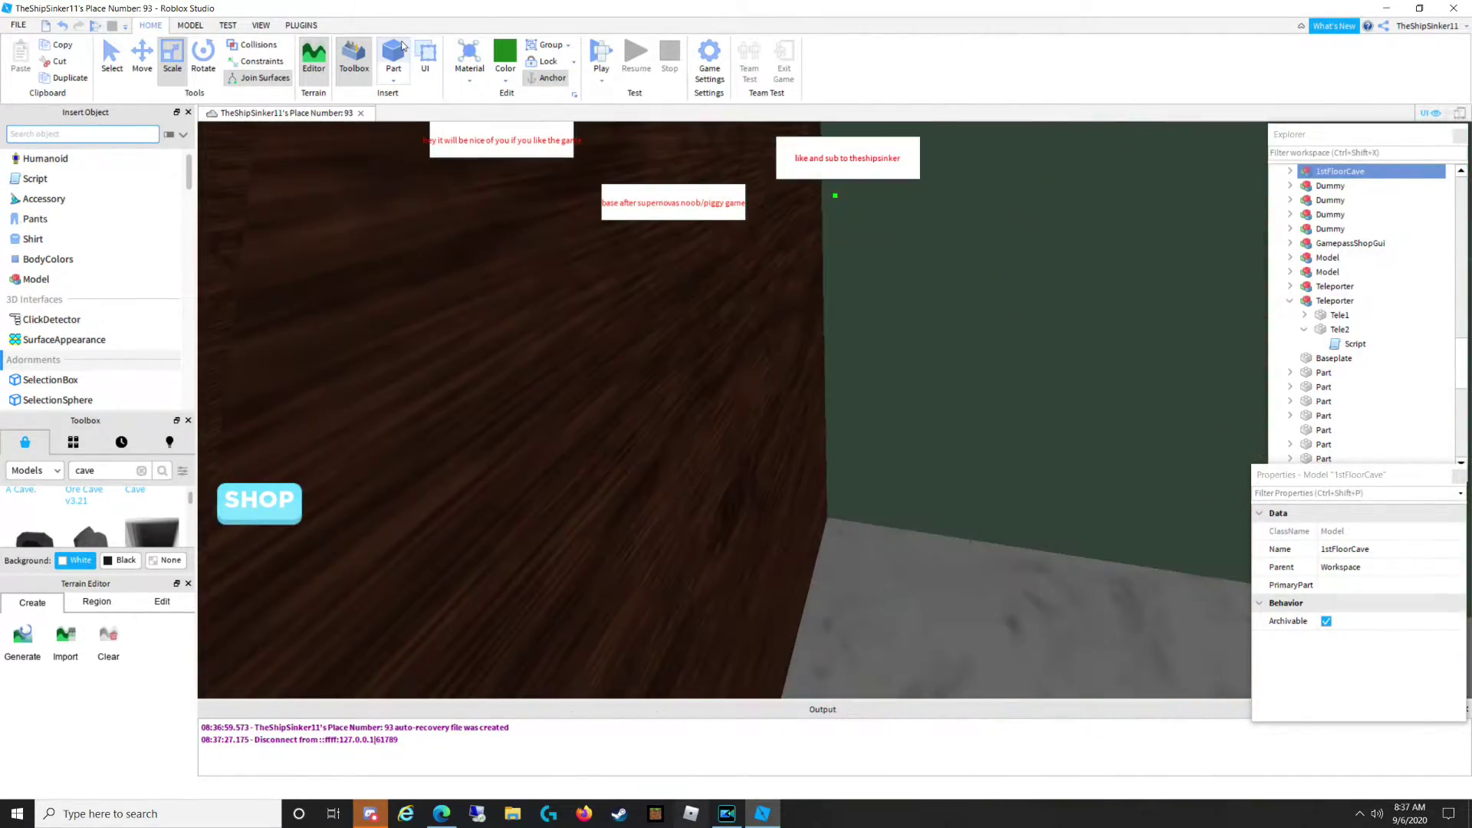
pyautogui.click(393, 55)
pyautogui.moveTo(1101, 330)
pyautogui.mouseDown(button='right')
pyautogui.moveTo(1170, 361)
pyautogui.moveTo(1081, 327)
pyautogui.mouseUp(button='right')
pyautogui.moveTo(748, 331); pyautogui.dragTo(627, 423)
pyautogui.scroll(8, 624, 422)
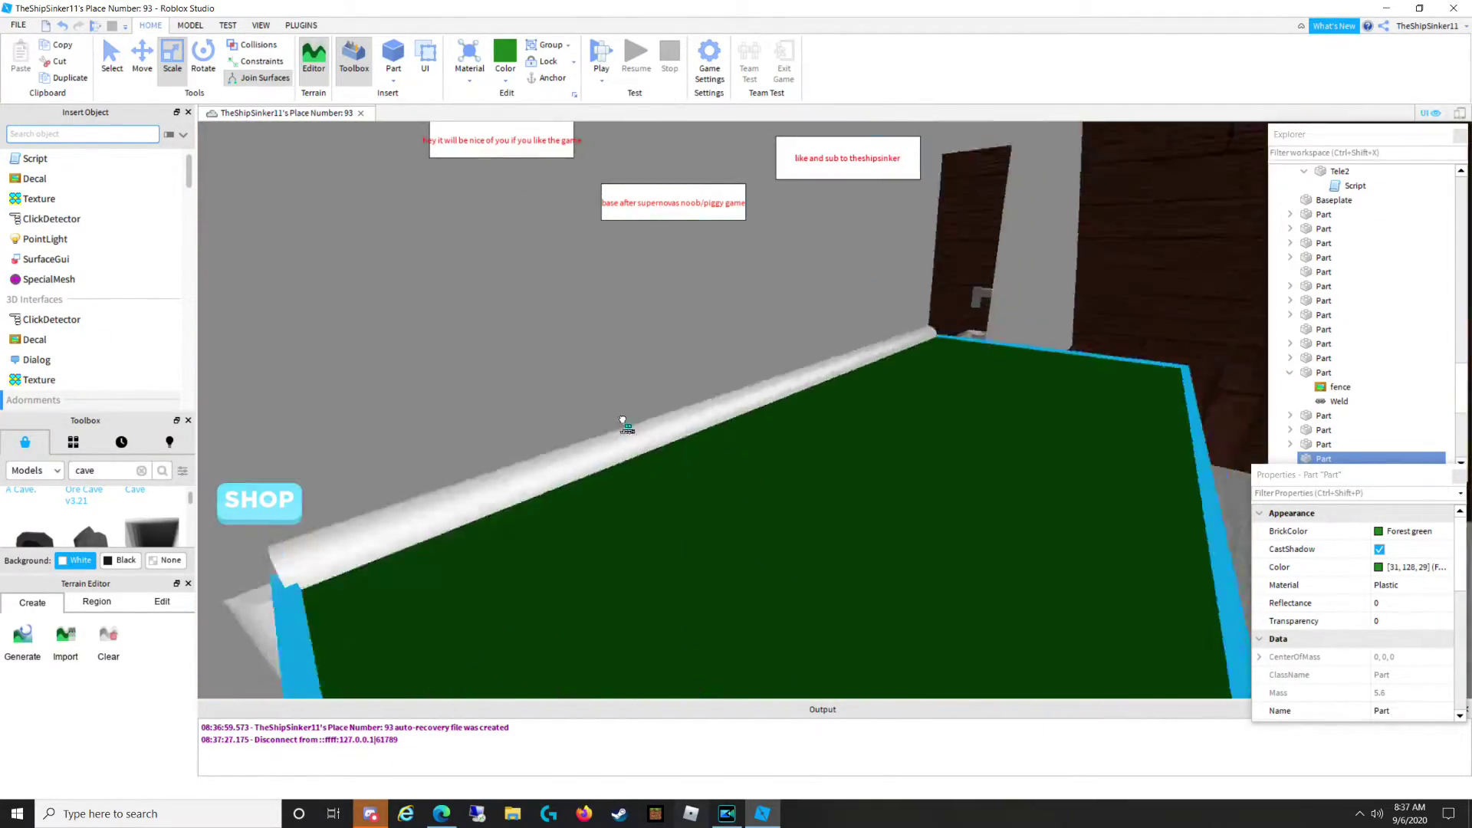
pyautogui.moveTo(623, 419); pyautogui.dragTo(626, 423, button='right')
pyautogui.moveTo(627, 423); pyautogui.dragTo(623, 421)
pyautogui.moveTo(626, 423); pyautogui.dragTo(624, 421, button='right')
pyautogui.moveTo(623, 421); pyautogui.dragTo(623, 421)
pyautogui.moveTo(624, 421); pyautogui.dragTo(623, 421, button='right')
pyautogui.moveTo(623, 421); pyautogui.dragTo(623, 421)
pyautogui.moveTo(624, 421); pyautogui.dragTo(623, 421, button='right')
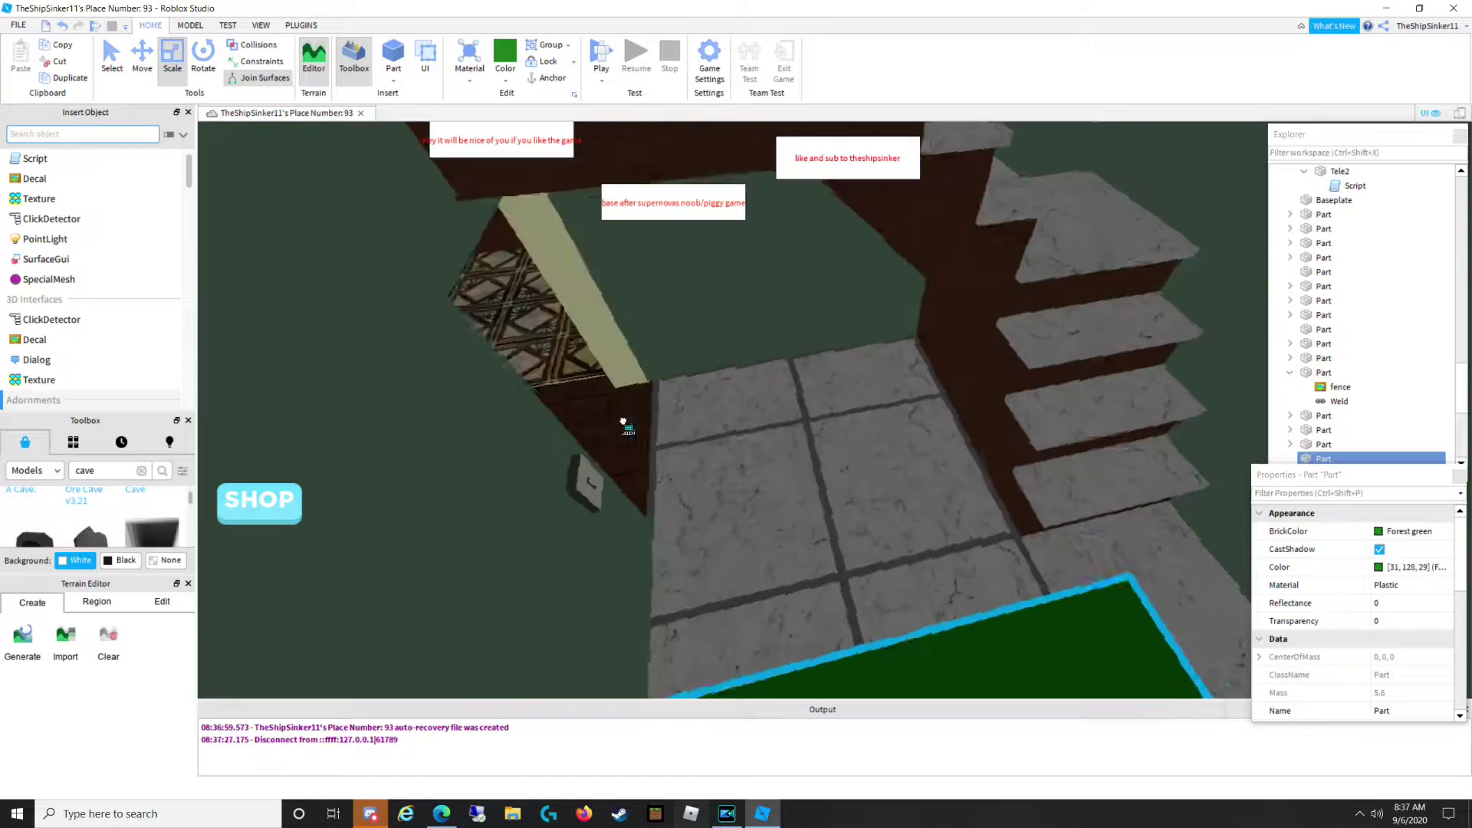
pyautogui.scroll(10, 623, 422)
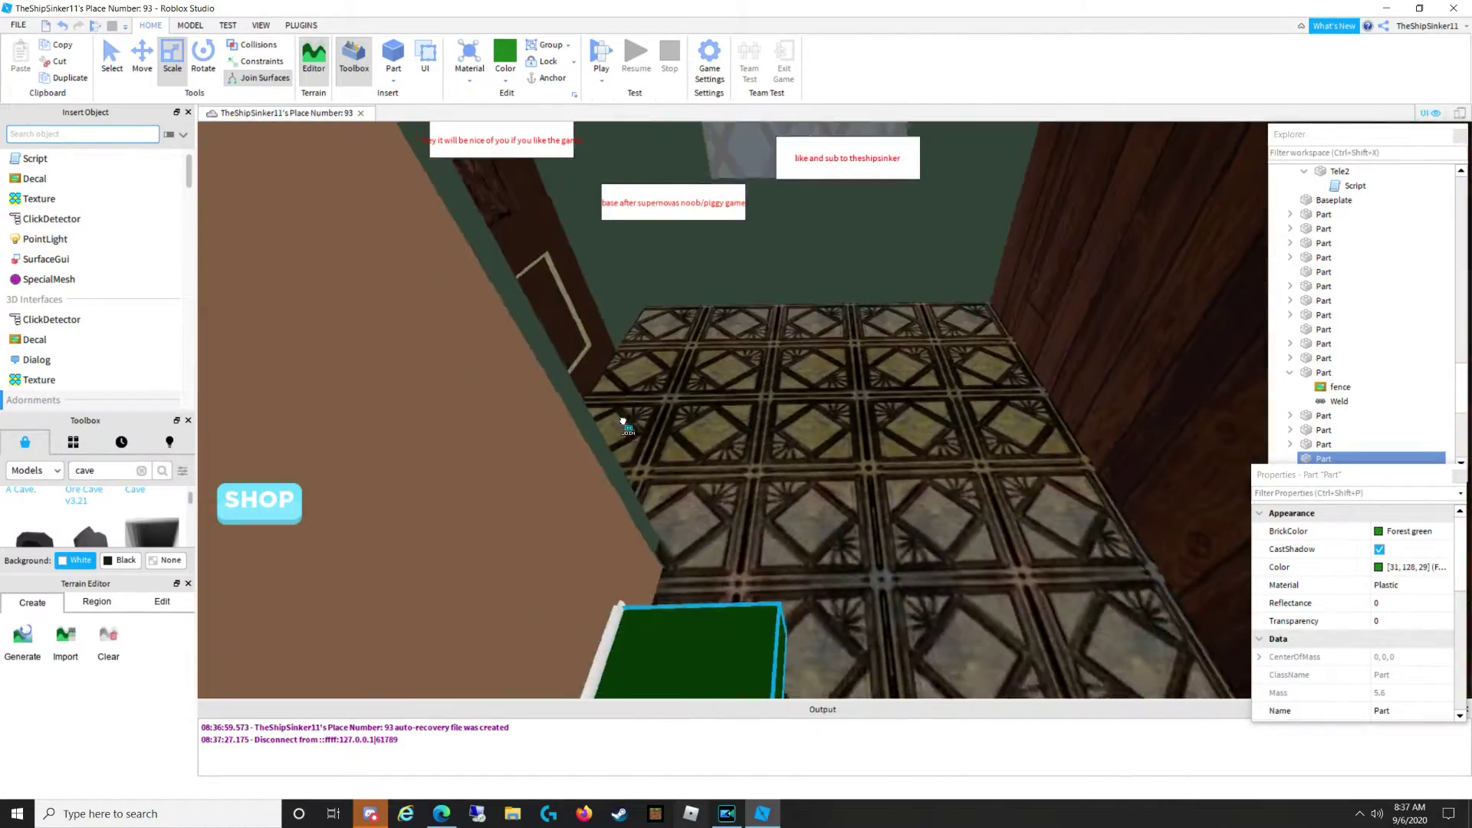
# Place the forest green part on the tiled floor in front of the lattice-window door to the yard.
pyautogui.moveTo(623, 421); pyautogui.dragTo(624, 423)
pyautogui.moveTo(623, 422); pyautogui.dragTo(624, 422, button='right')
pyautogui.moveTo(624, 422); pyautogui.dragTo(621, 420)
pyautogui.moveTo(624, 422); pyautogui.dragTo(621, 420, button='right')
pyautogui.moveTo(620, 420); pyautogui.dragTo(623, 421)
pyautogui.moveTo(621, 420); pyautogui.dragTo(623, 420, button='right')
pyautogui.moveTo(623, 420); pyautogui.dragTo(624, 422)
pyautogui.moveTo(623, 421); pyautogui.dragTo(623, 422, button='right')
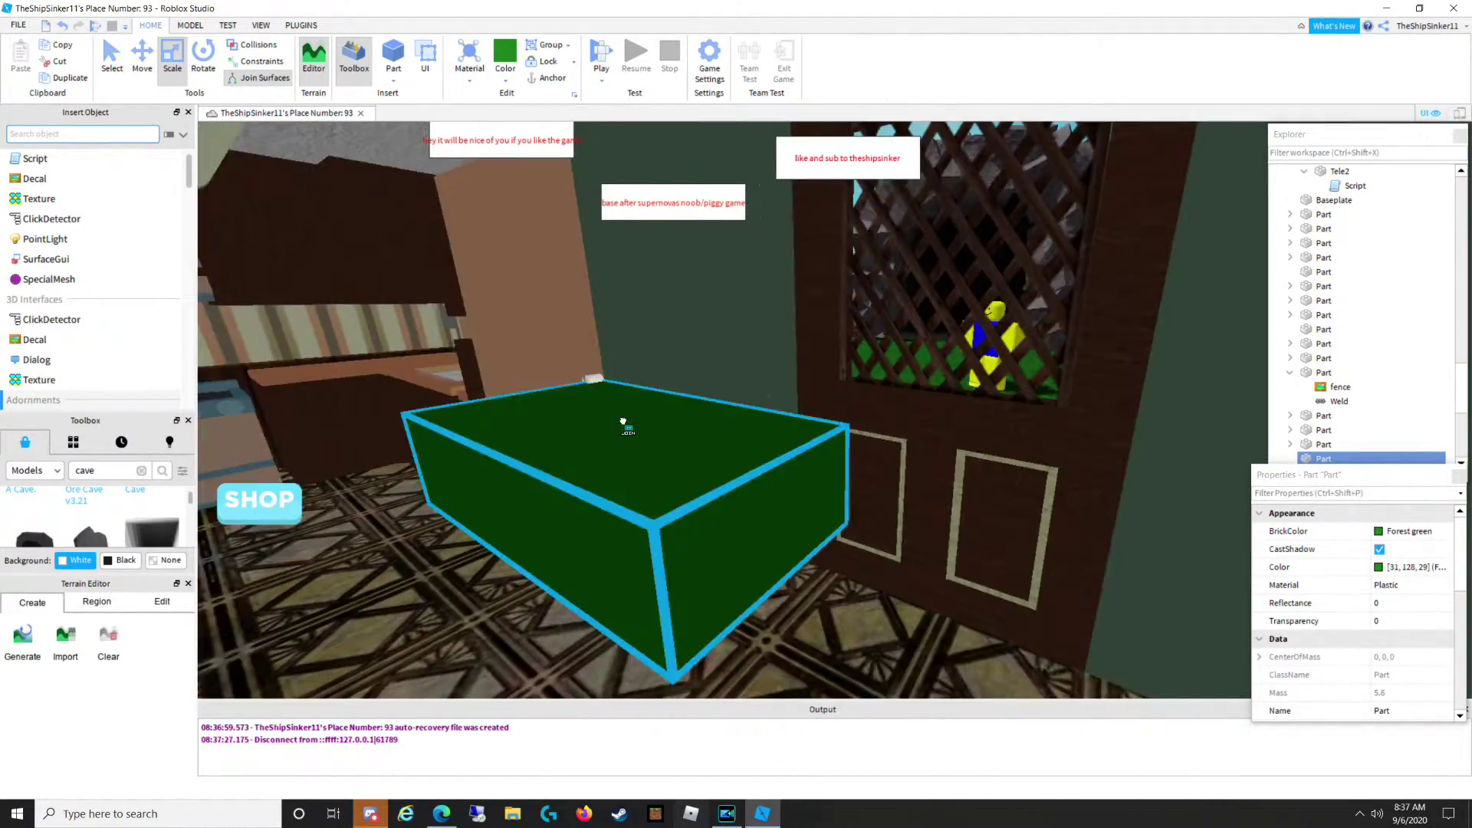
pyautogui.moveTo(623, 421); pyautogui.dragTo(664, 513)
pyautogui.moveTo(623, 422); pyautogui.dragTo(623, 422, button='right')
pyautogui.moveTo(664, 513); pyautogui.dragTo(954, 747)
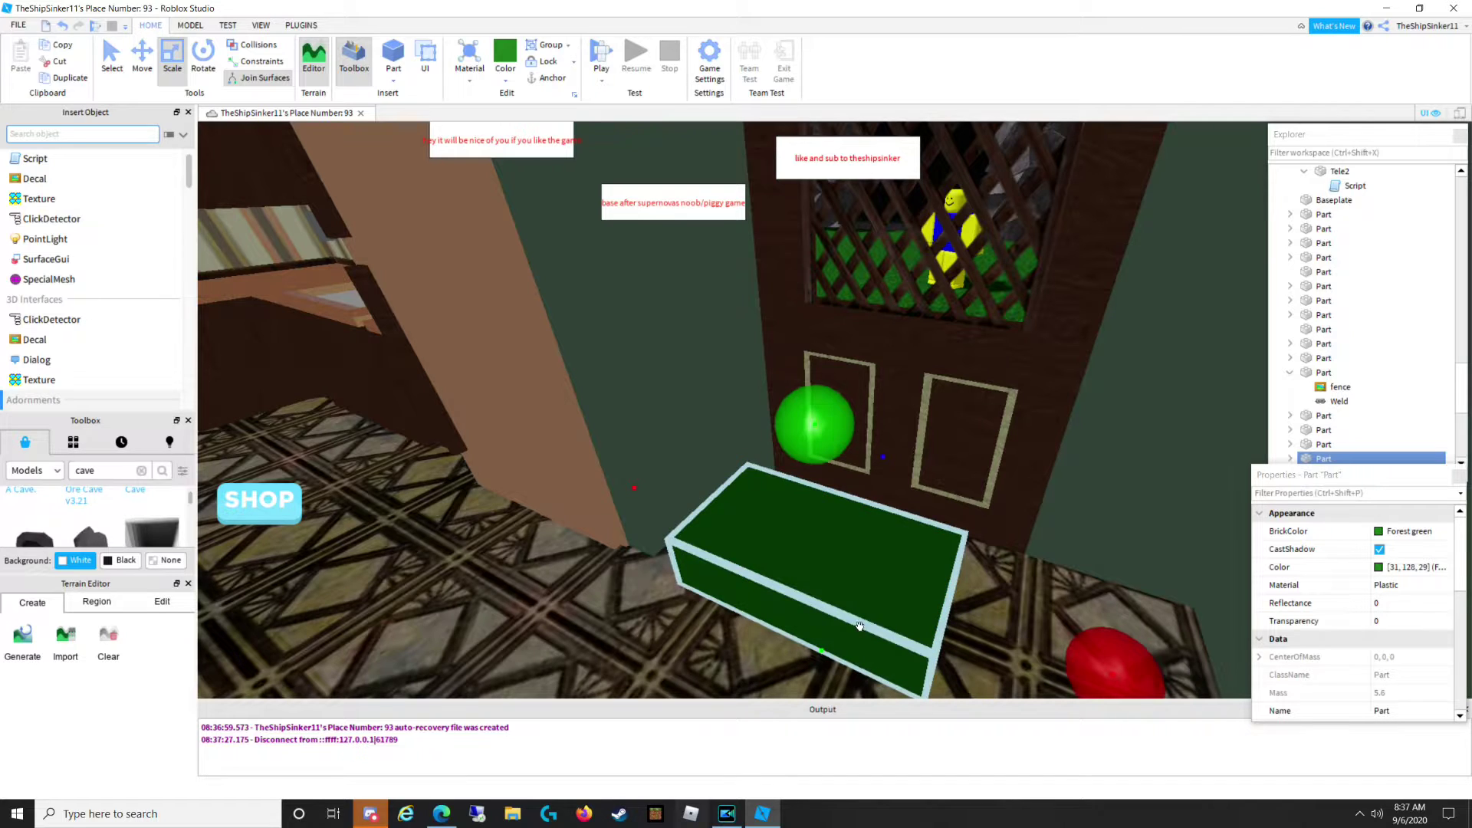
# Scale the forest green part wider and taller in front of the yard door.
pyautogui.moveTo(1115, 666); pyautogui.dragTo(1202, 690)
pyautogui.moveTo(870, 460); pyautogui.dragTo(849, 262)
pyautogui.moveTo(854, 269); pyautogui.dragTo(849, 261, button='right')
pyautogui.scroll(8, 848, 263)
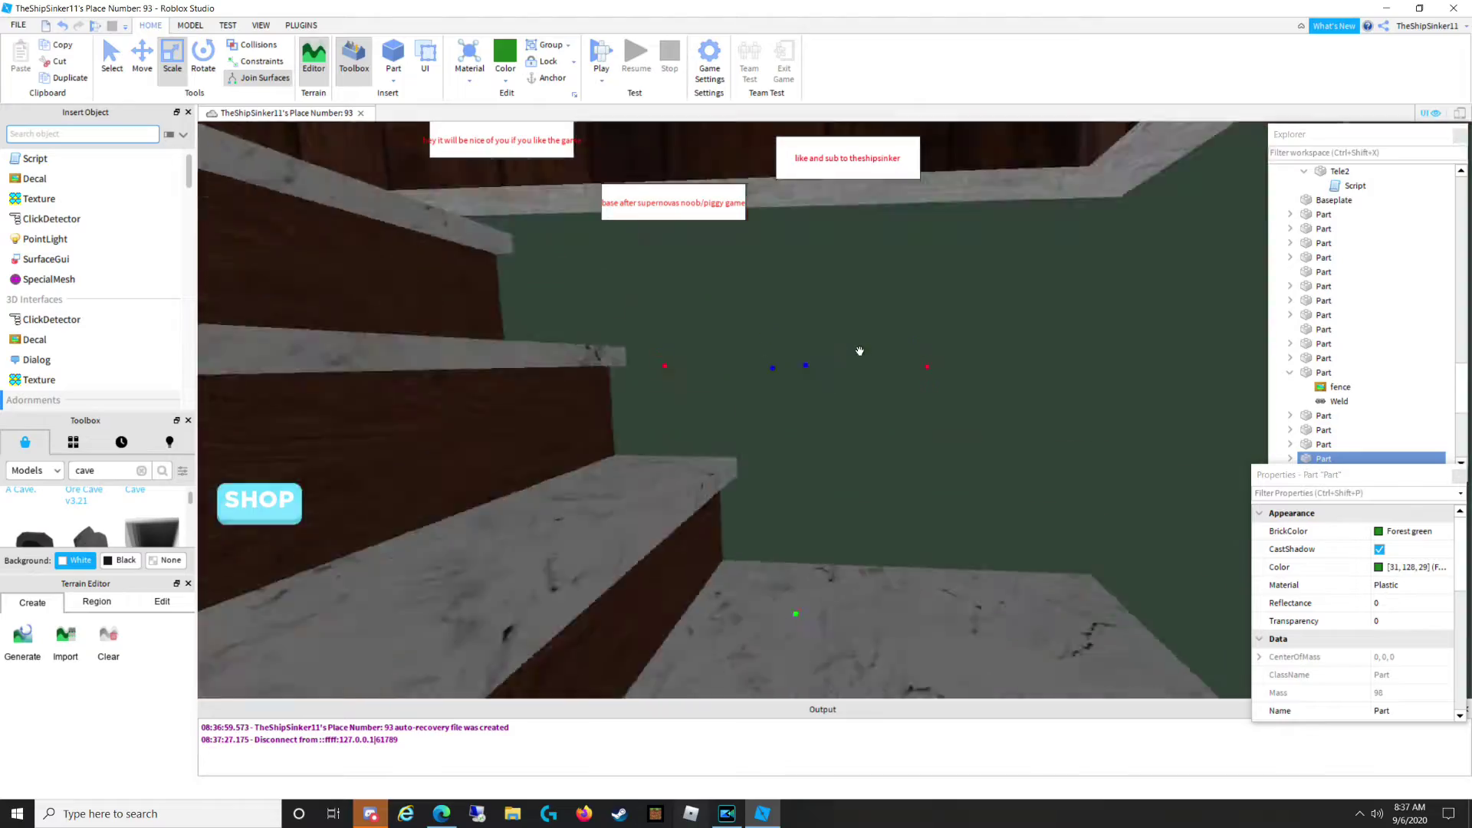
# Insert the Wall Torch model from the cave search results at the cave's rear opening.
pyautogui.moveTo(859, 351); pyautogui.dragTo(859, 350, button='right')
pyautogui.press('s')
pyautogui.moveTo(755, 356); pyautogui.dragTo(756, 356, button='right')
pyautogui.press('a')
pyautogui.press('w')
pyautogui.moveTo(1019, 482); pyautogui.dragTo(1019, 481, button='right')
pyautogui.press('w')
pyautogui.scroll(-3, 1050, 468)
pyautogui.scroll(3, 775, 365)
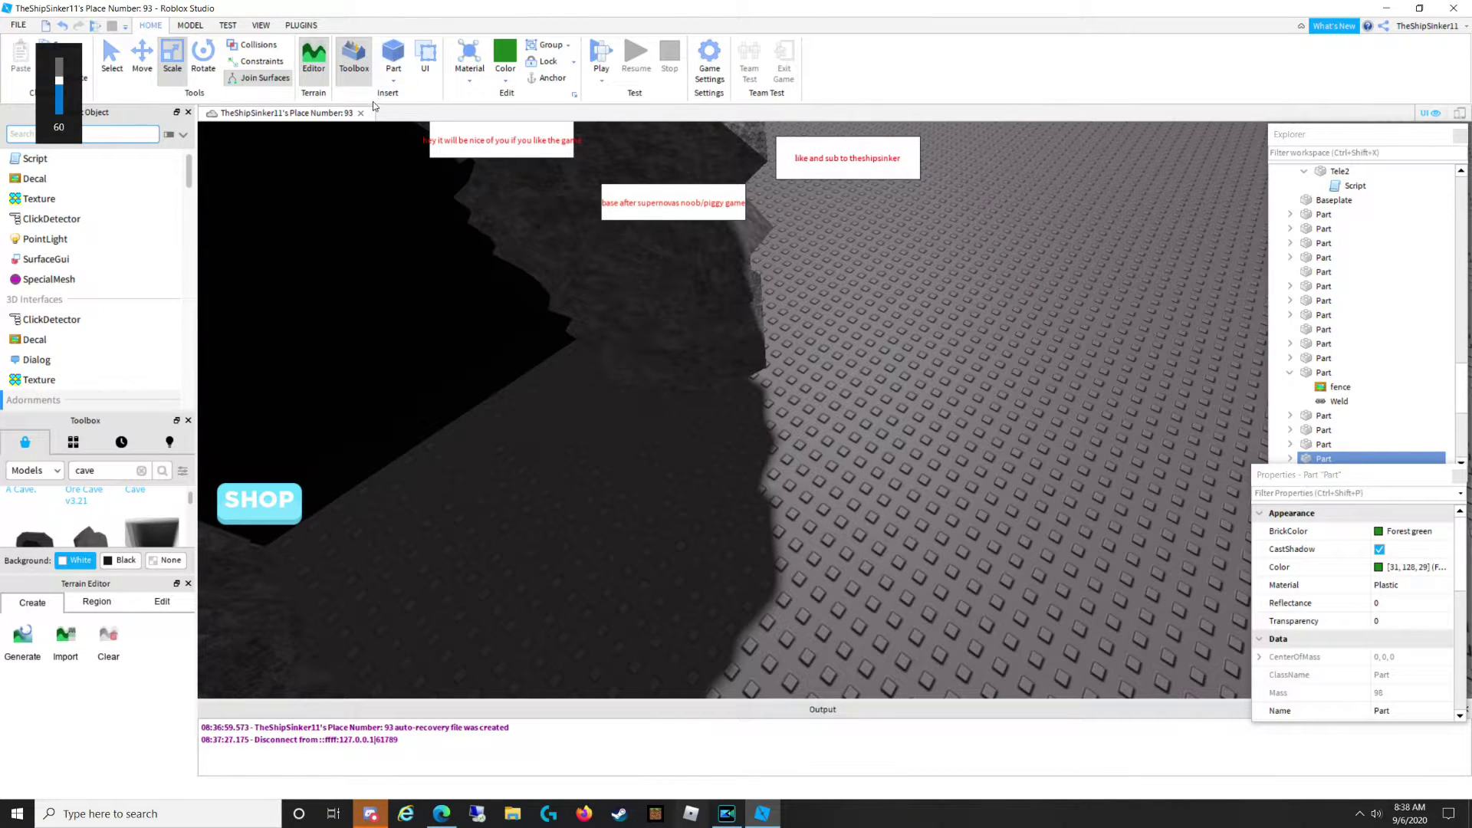
pyautogui.scroll(-2, 63, 520)
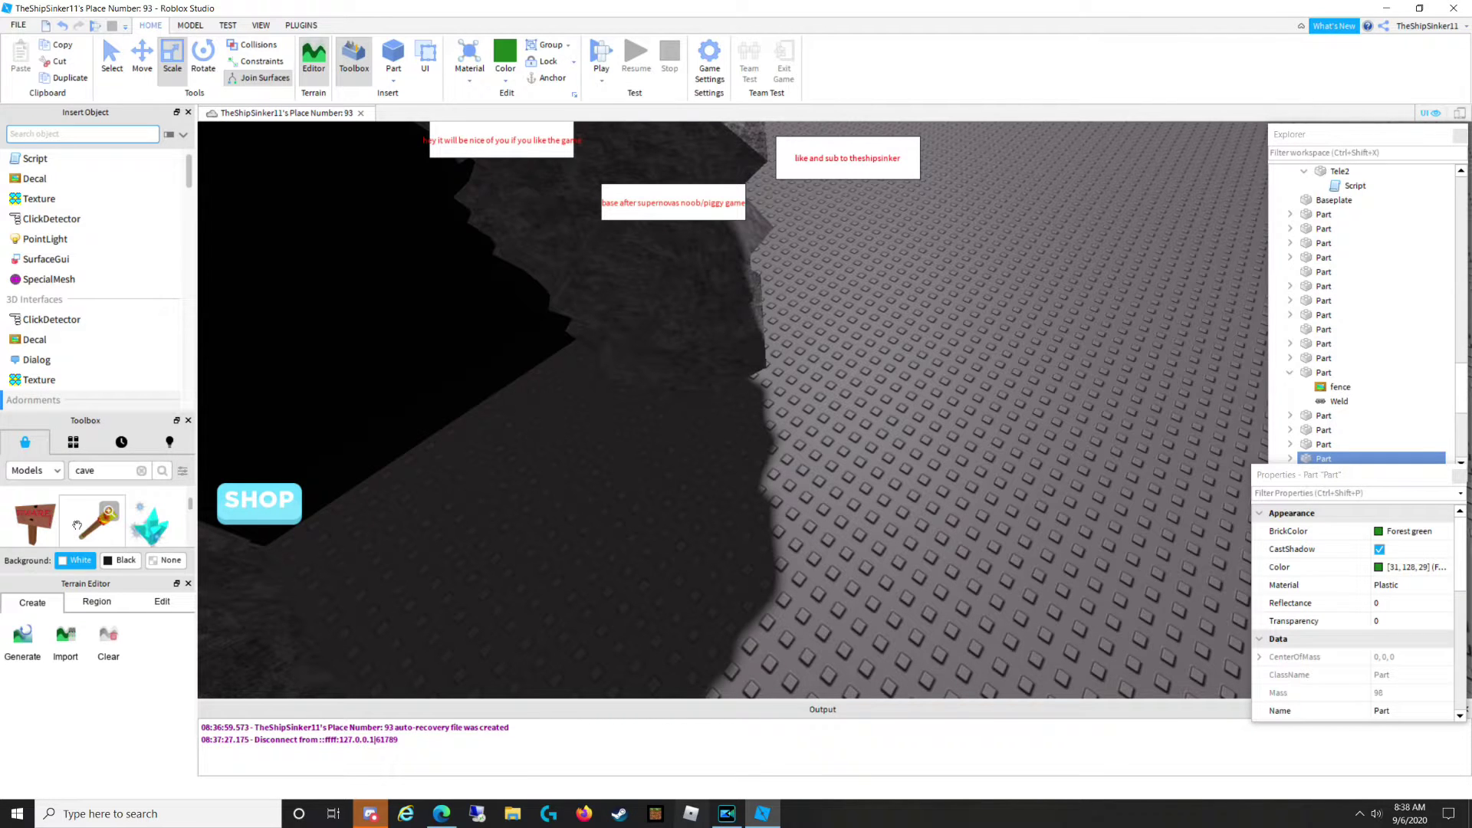
pyautogui.moveTo(105, 513)
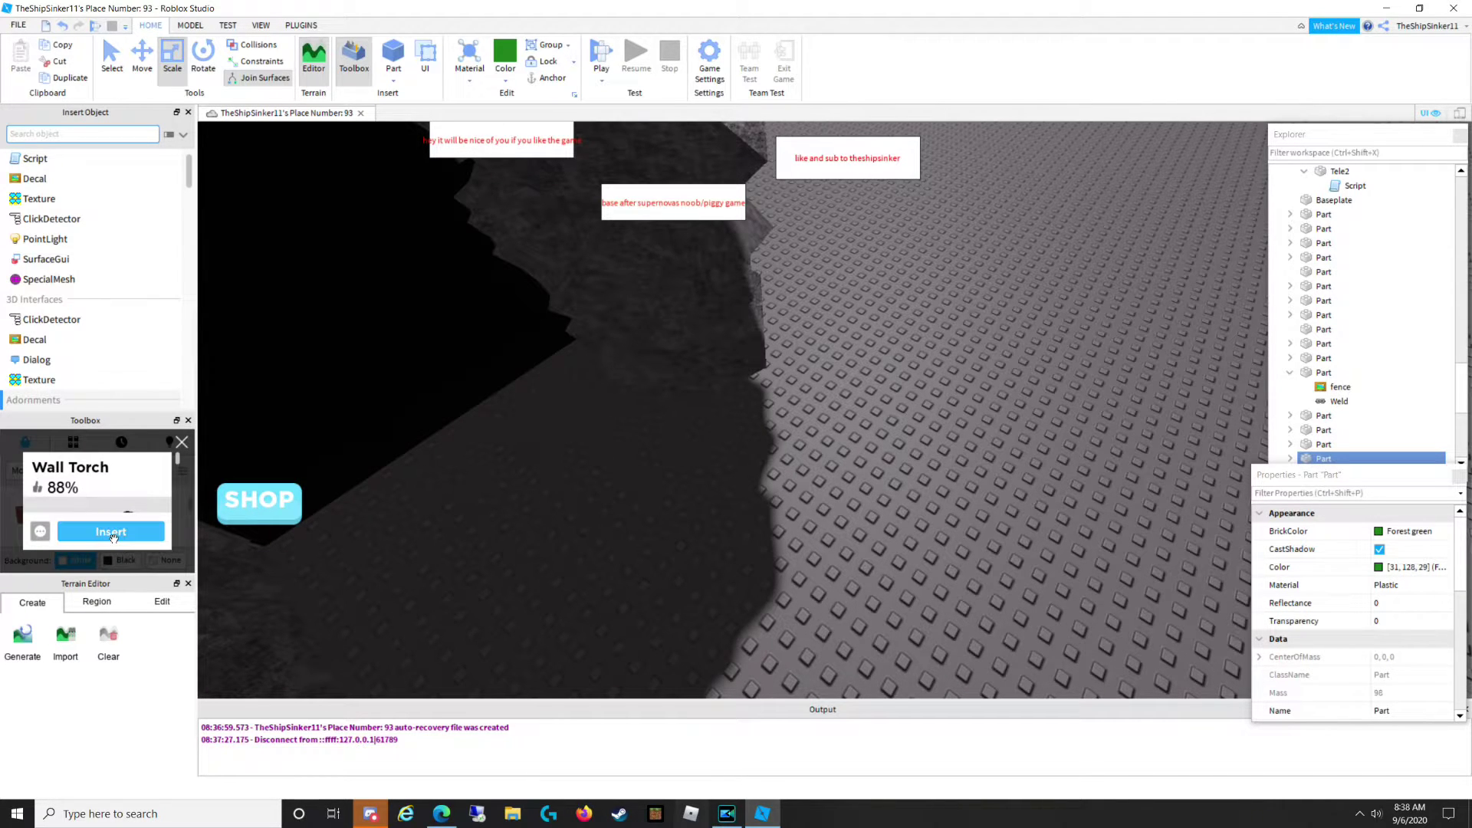
pyautogui.click(109, 530)
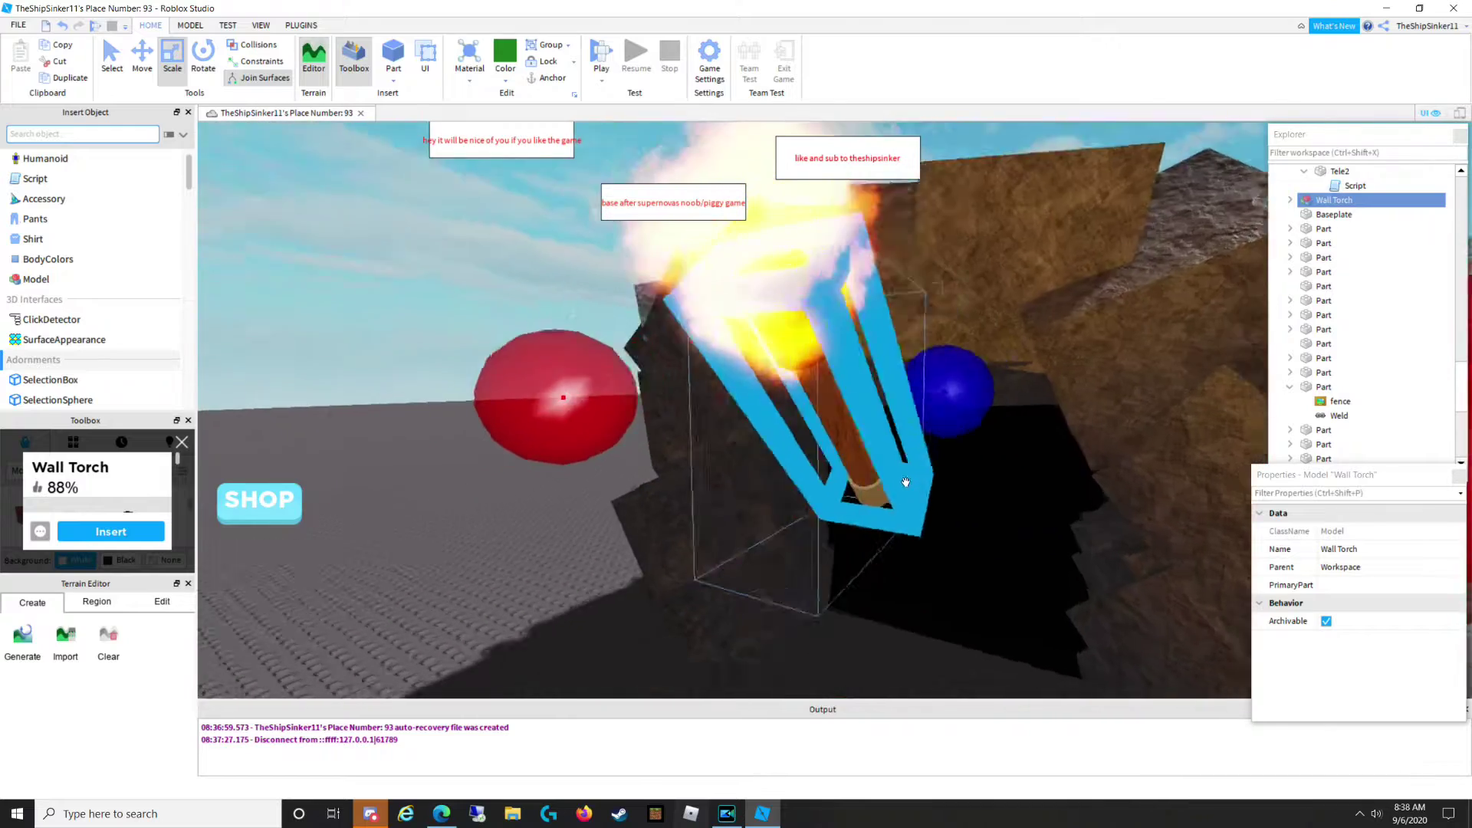
pyautogui.moveTo(905, 482); pyautogui.dragTo(881, 493, button='right')
pyautogui.moveTo(870, 464); pyautogui.dragTo(916, 433)
pyautogui.moveTo(881, 428); pyautogui.dragTo(880, 427)
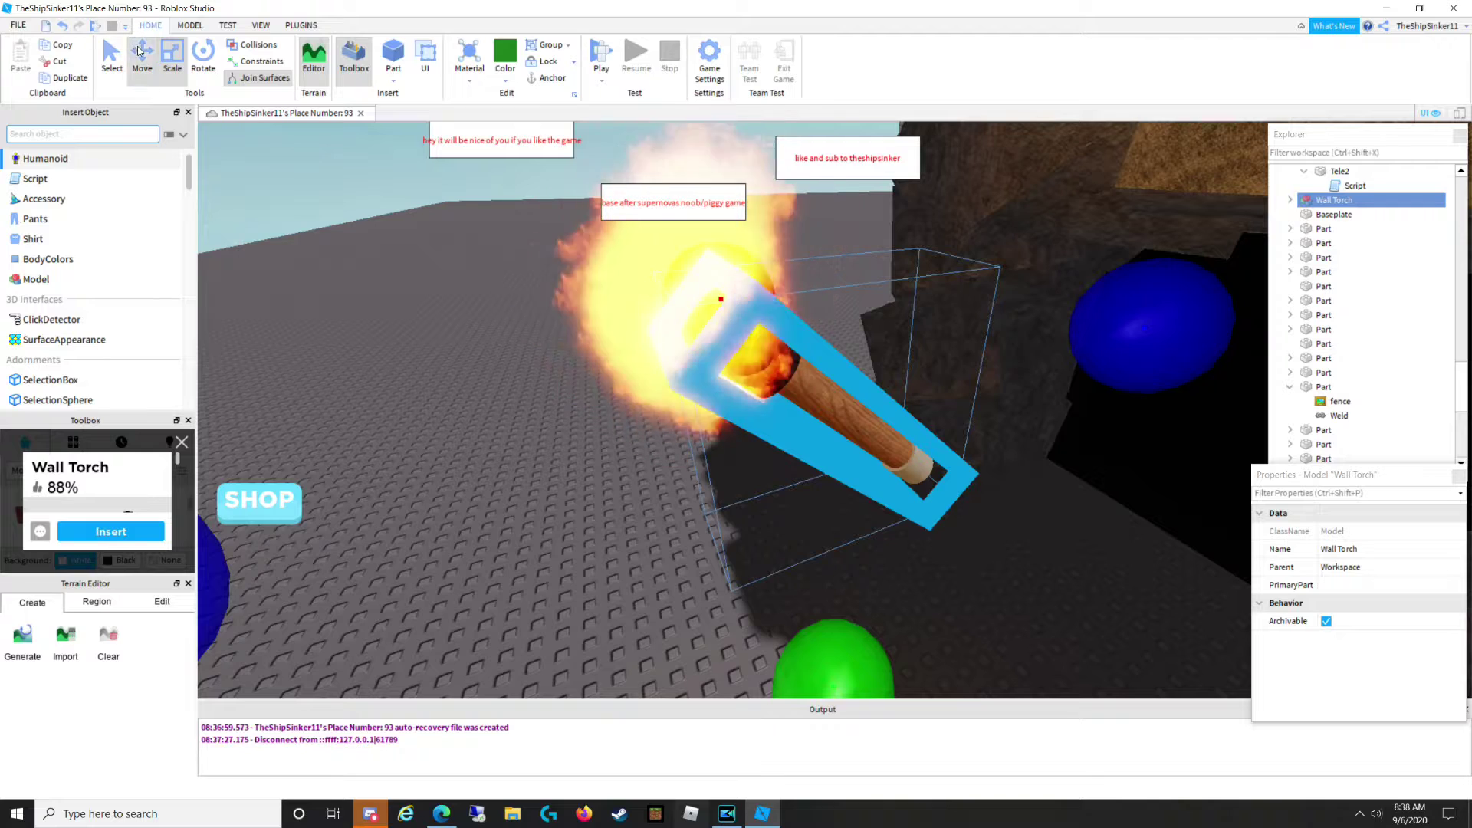
# Try to reposition the wall torch near the cave opening, and undo the accidental move of the cave.
pyautogui.click(112, 66)
pyautogui.moveTo(815, 410); pyautogui.dragTo(959, 368)
pyautogui.click(923, 441)
pyautogui.scroll(-5, 923, 440)
pyautogui.moveTo(923, 441); pyautogui.dragTo(842, 303, button='right')
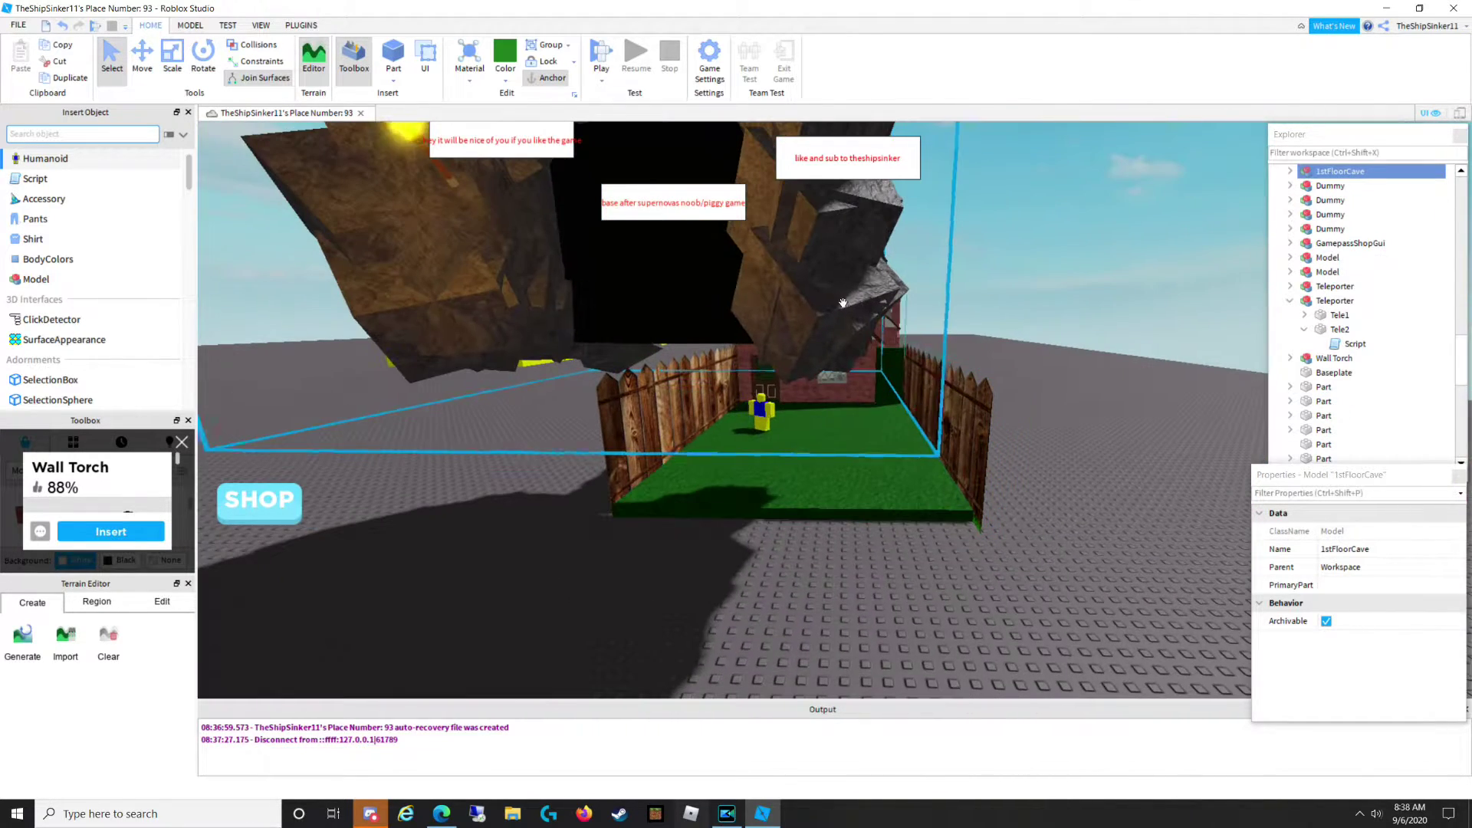
pyautogui.click(63, 30)
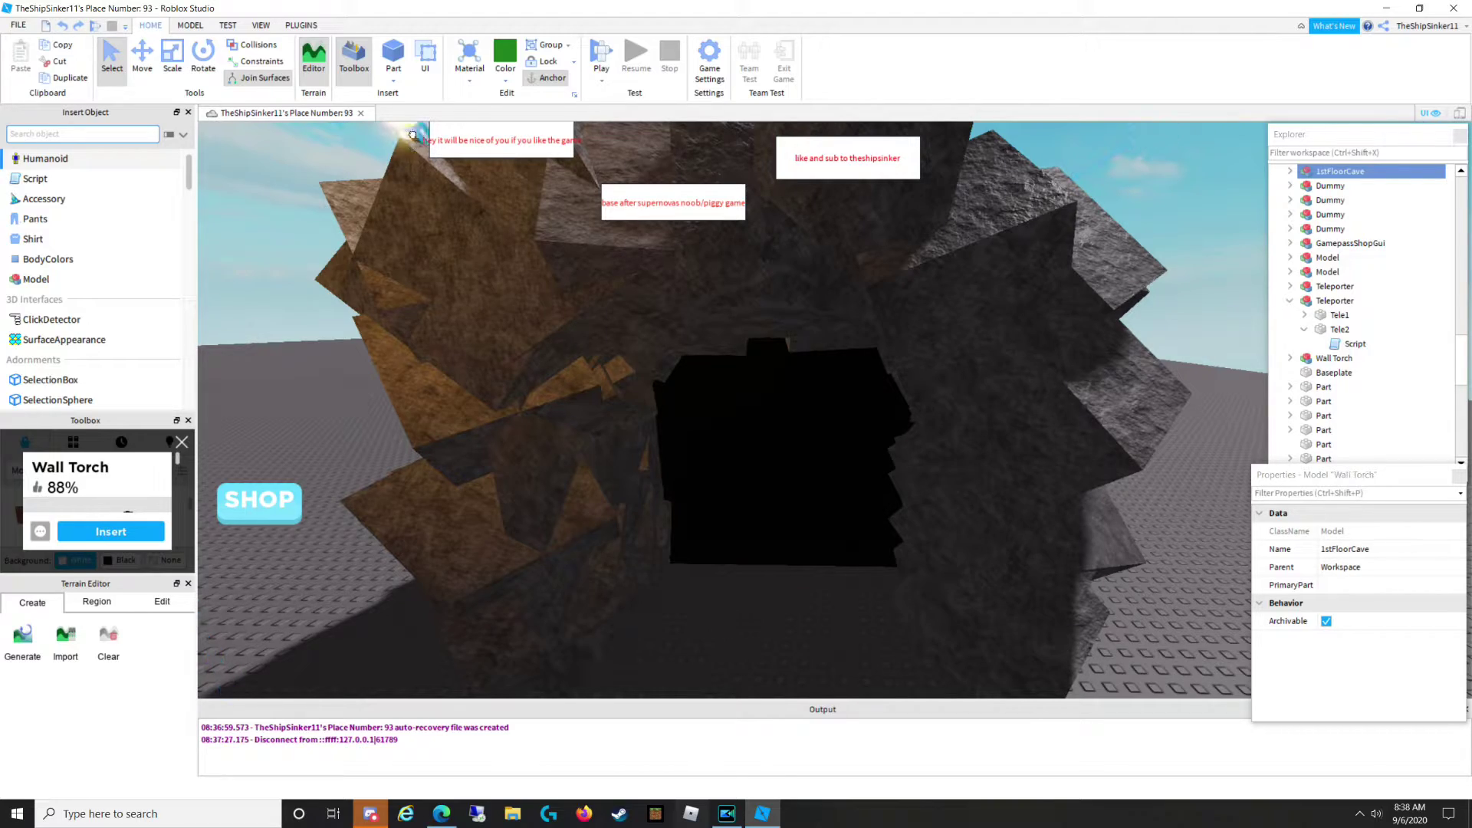
# Try the wall torch against the rock beside the cave opening, delete it, and close its asset preview.
pyautogui.moveTo(516, 507); pyautogui.dragTo(740, 595, button='right')
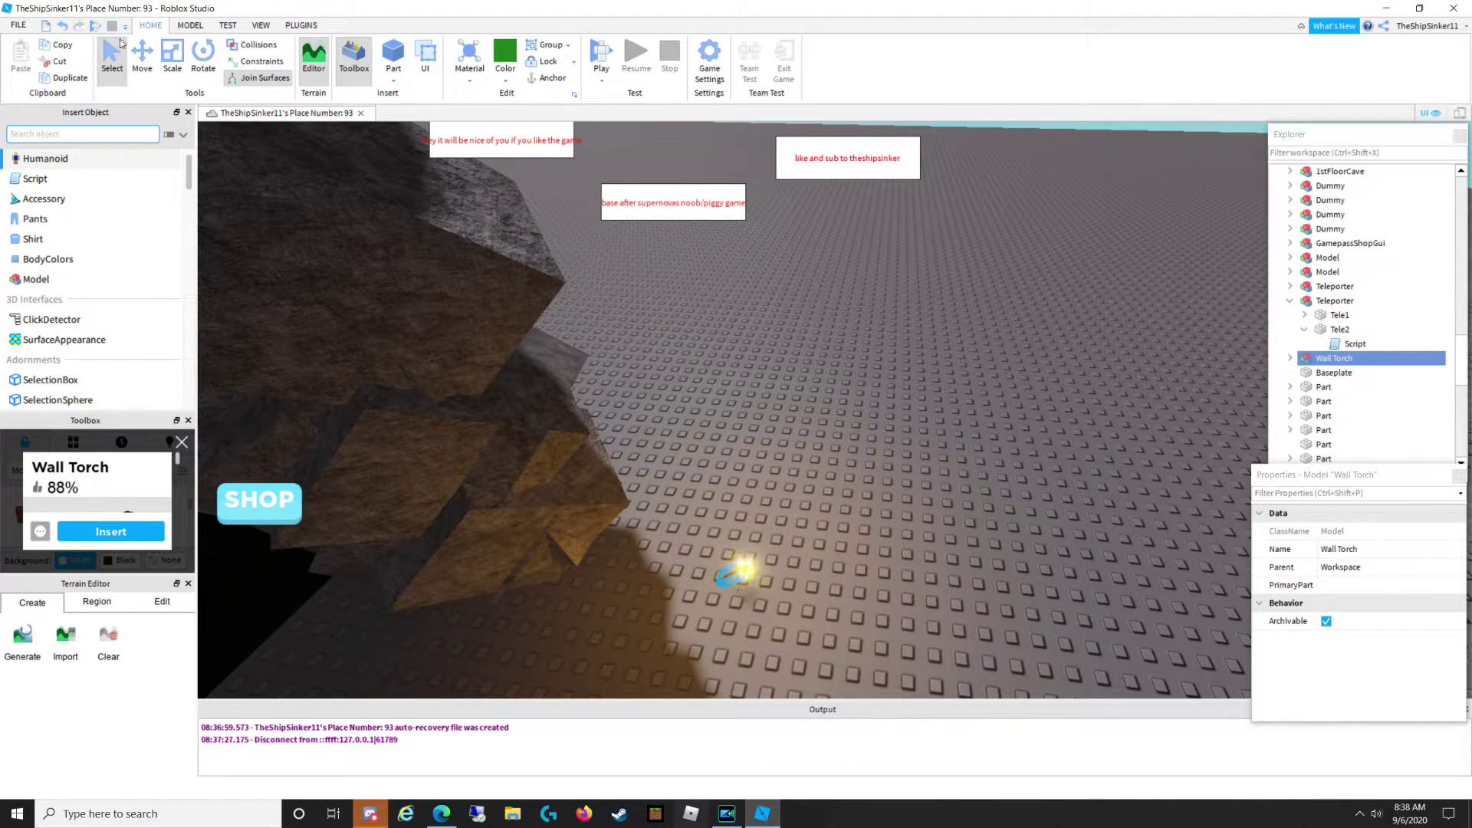
pyautogui.moveTo(719, 545); pyautogui.dragTo(456, 445)
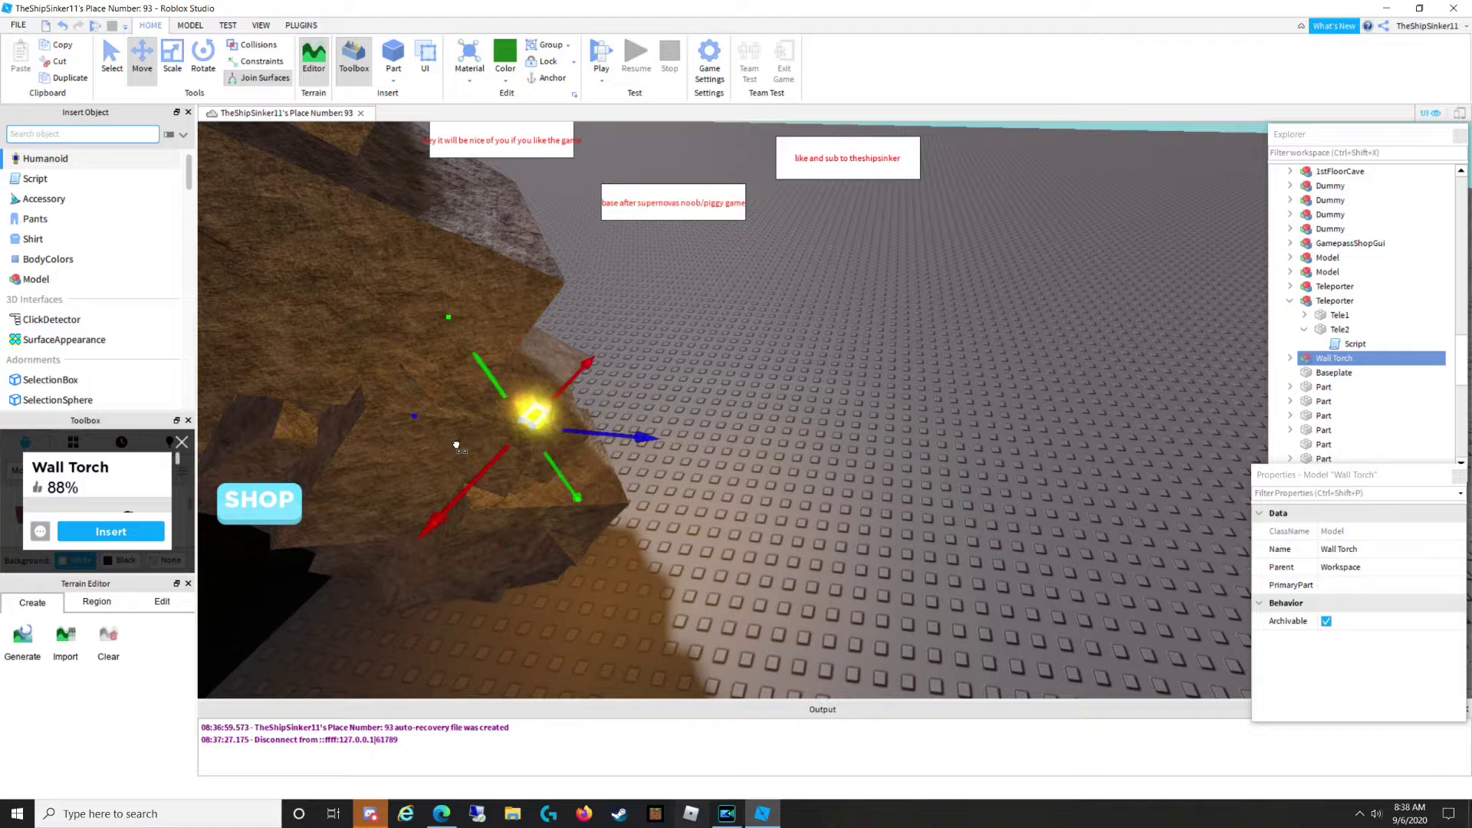
pyautogui.click(805, 538)
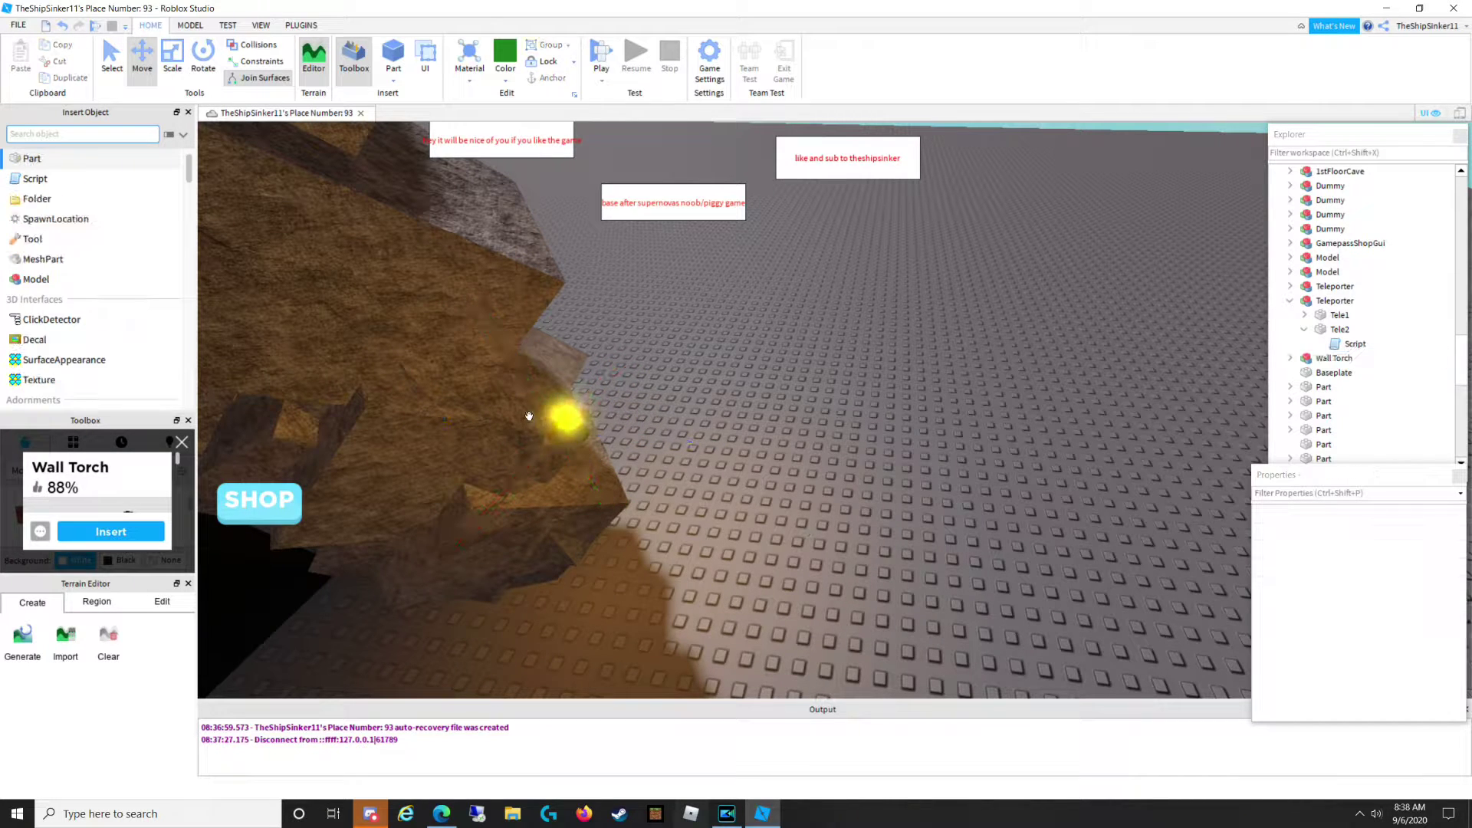
pyautogui.moveTo(708, 467); pyautogui.dragTo(708, 468, button='right')
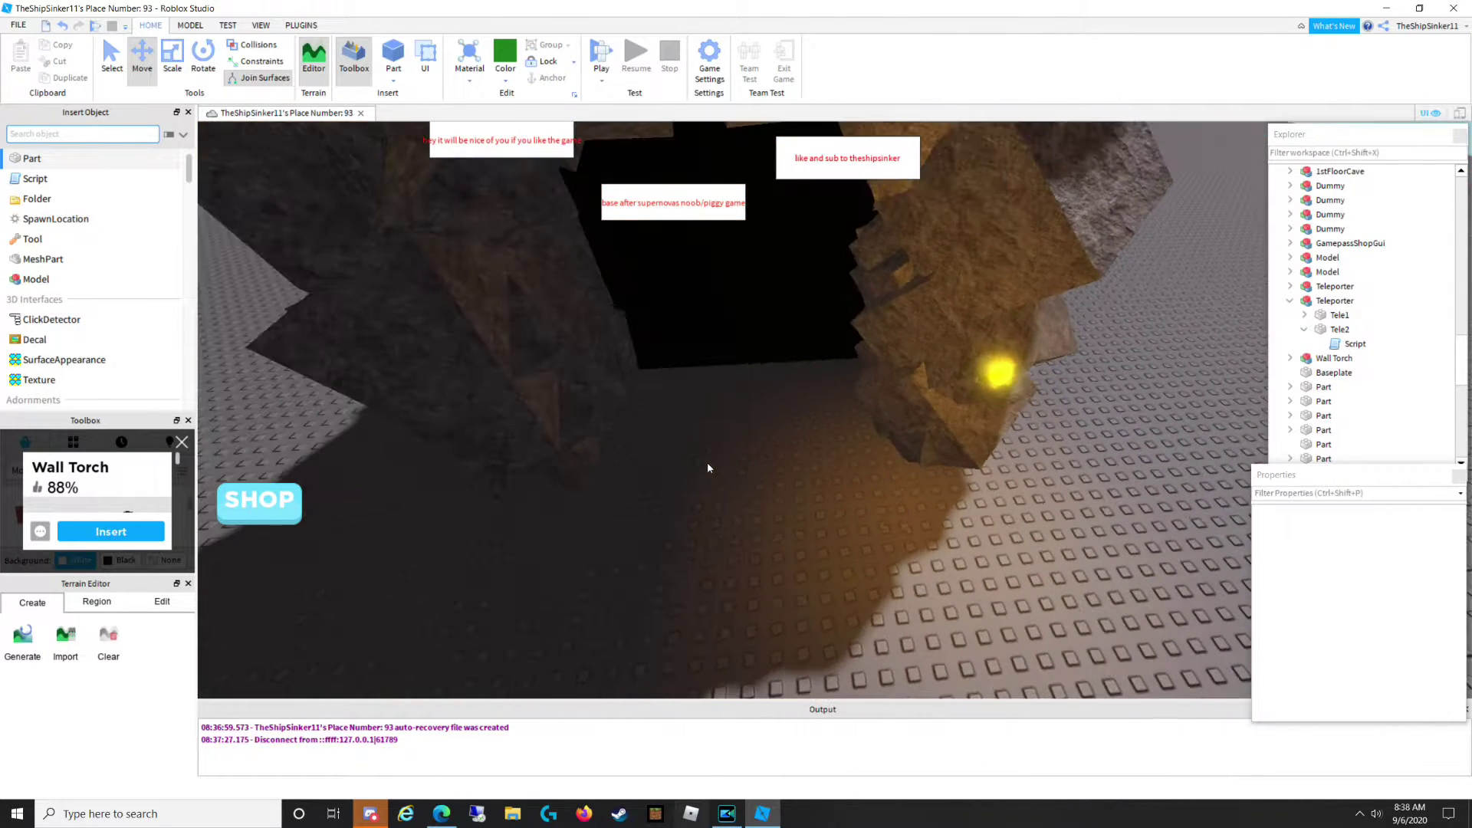
pyautogui.click(987, 372)
pyautogui.press('Delete')
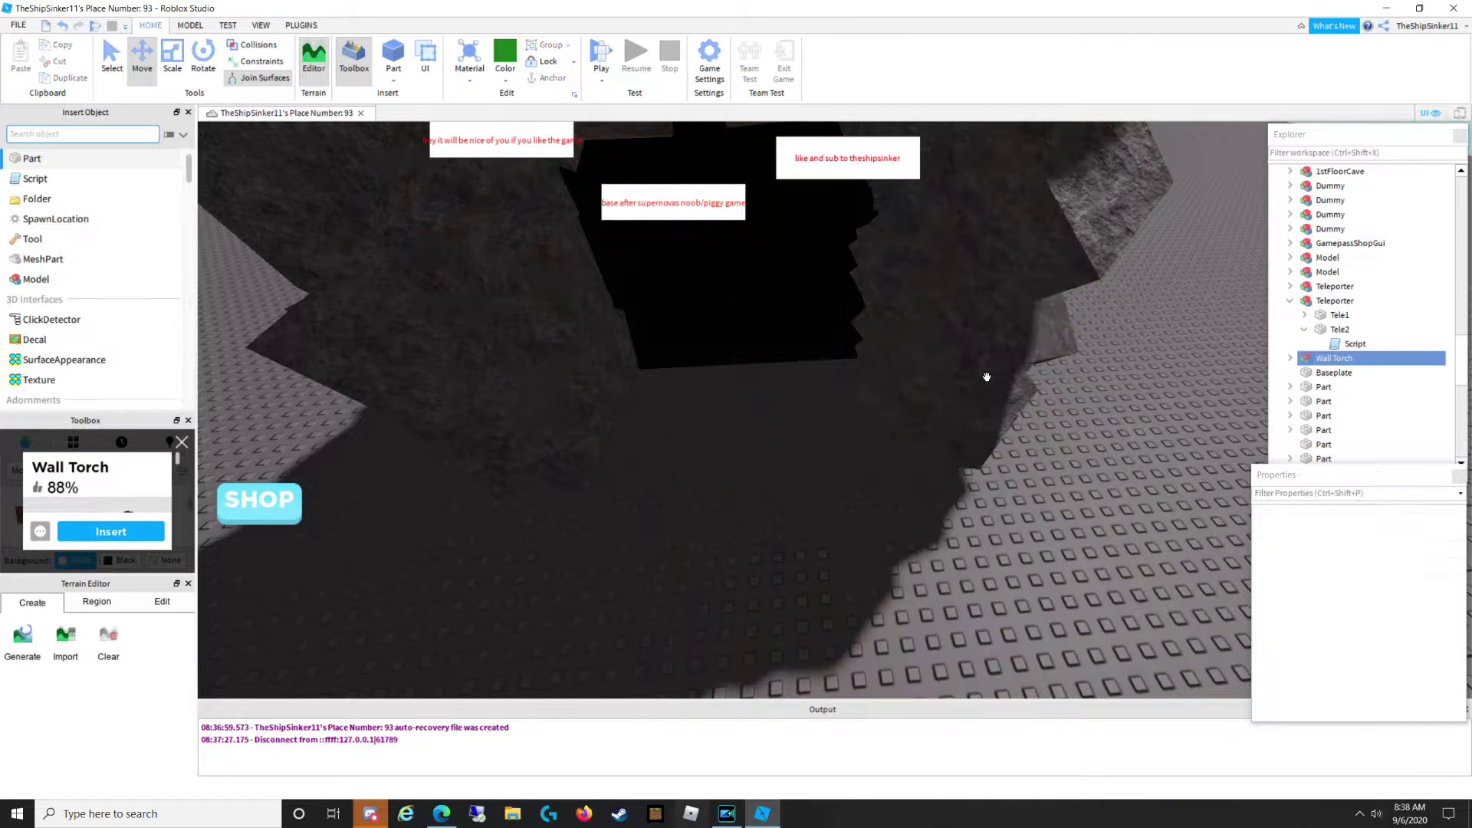
pyautogui.click(187, 449)
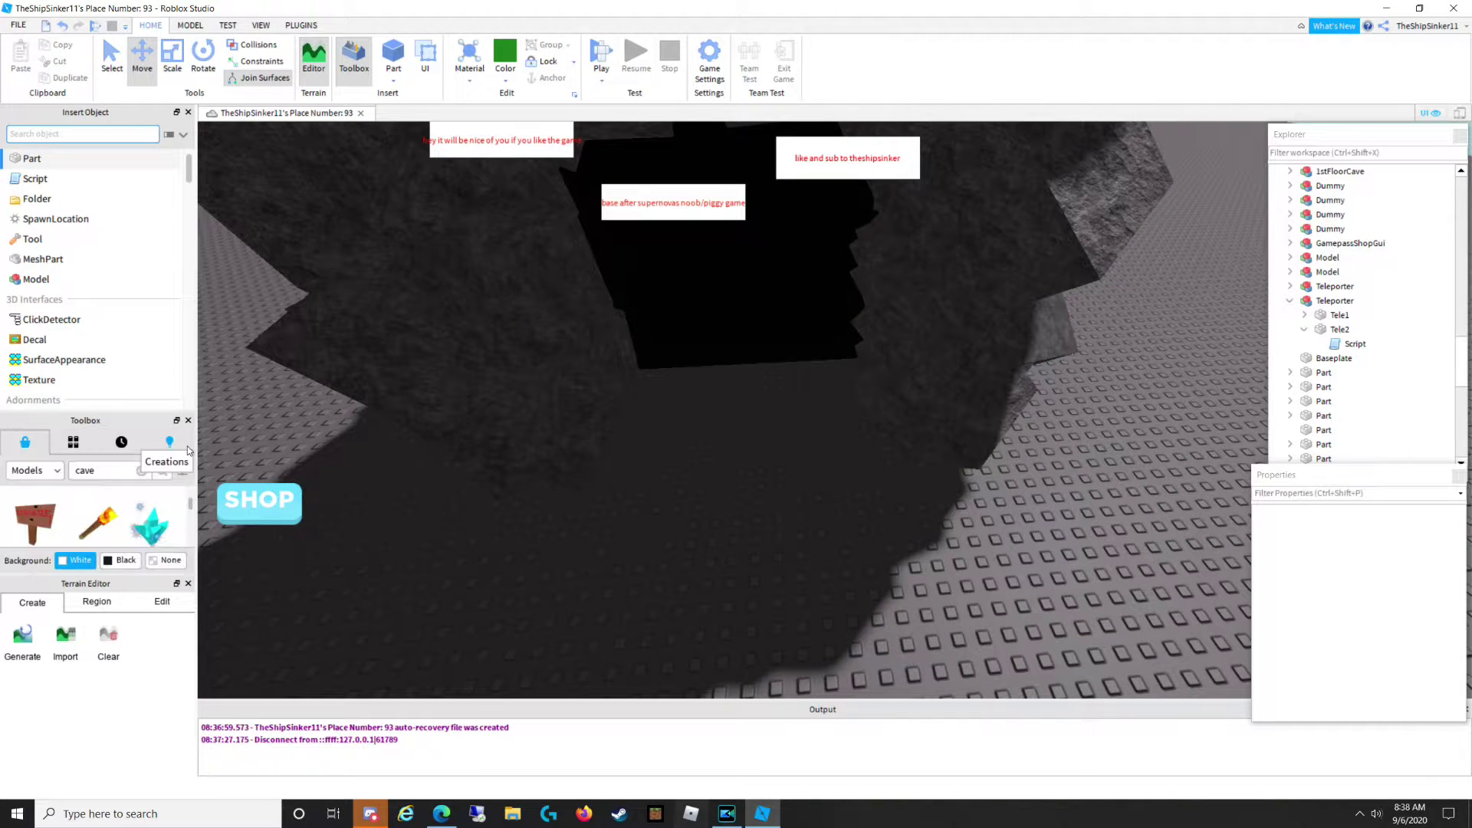
# Insert the BEWARE SIGN model and place it in the yard corner between the cave and the fence.
pyautogui.click(39, 535)
pyautogui.moveTo(838, 532); pyautogui.dragTo(837, 532, button='right')
pyautogui.moveTo(798, 365); pyautogui.dragTo(933, 430)
pyautogui.moveTo(933, 430); pyautogui.dragTo(933, 431, button='right')
pyautogui.moveTo(933, 430); pyautogui.dragTo(897, 392)
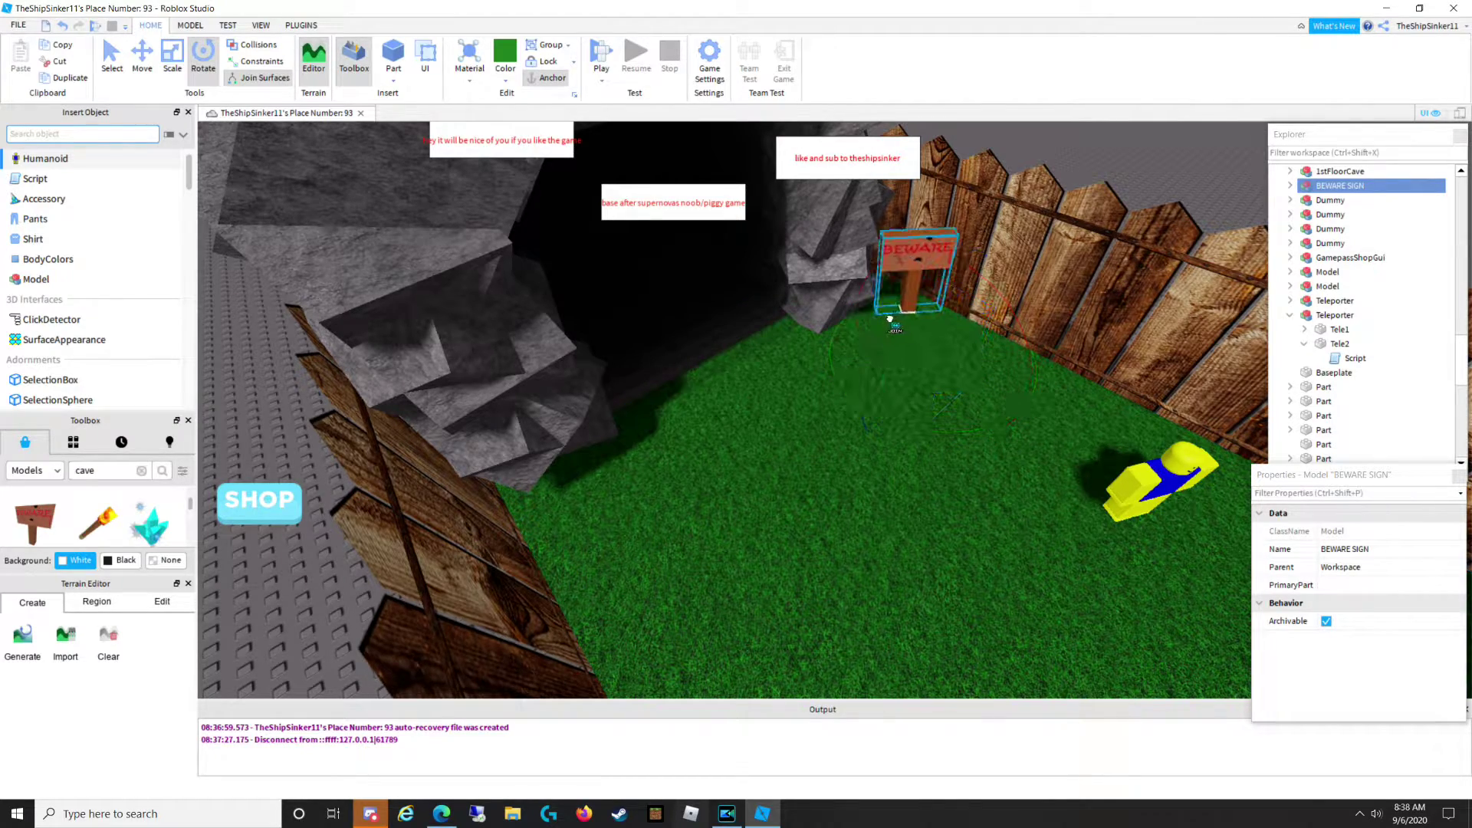
# Rotate the BEWARE sign so it faces diagonally into the yard beside the cave entrance.
pyautogui.moveTo(749, 426); pyautogui.dragTo(785, 438, button='right')
pyautogui.click(789, 445)
pyautogui.moveTo(567, 502); pyautogui.dragTo(628, 489, button='right')
pyautogui.click(747, 413)
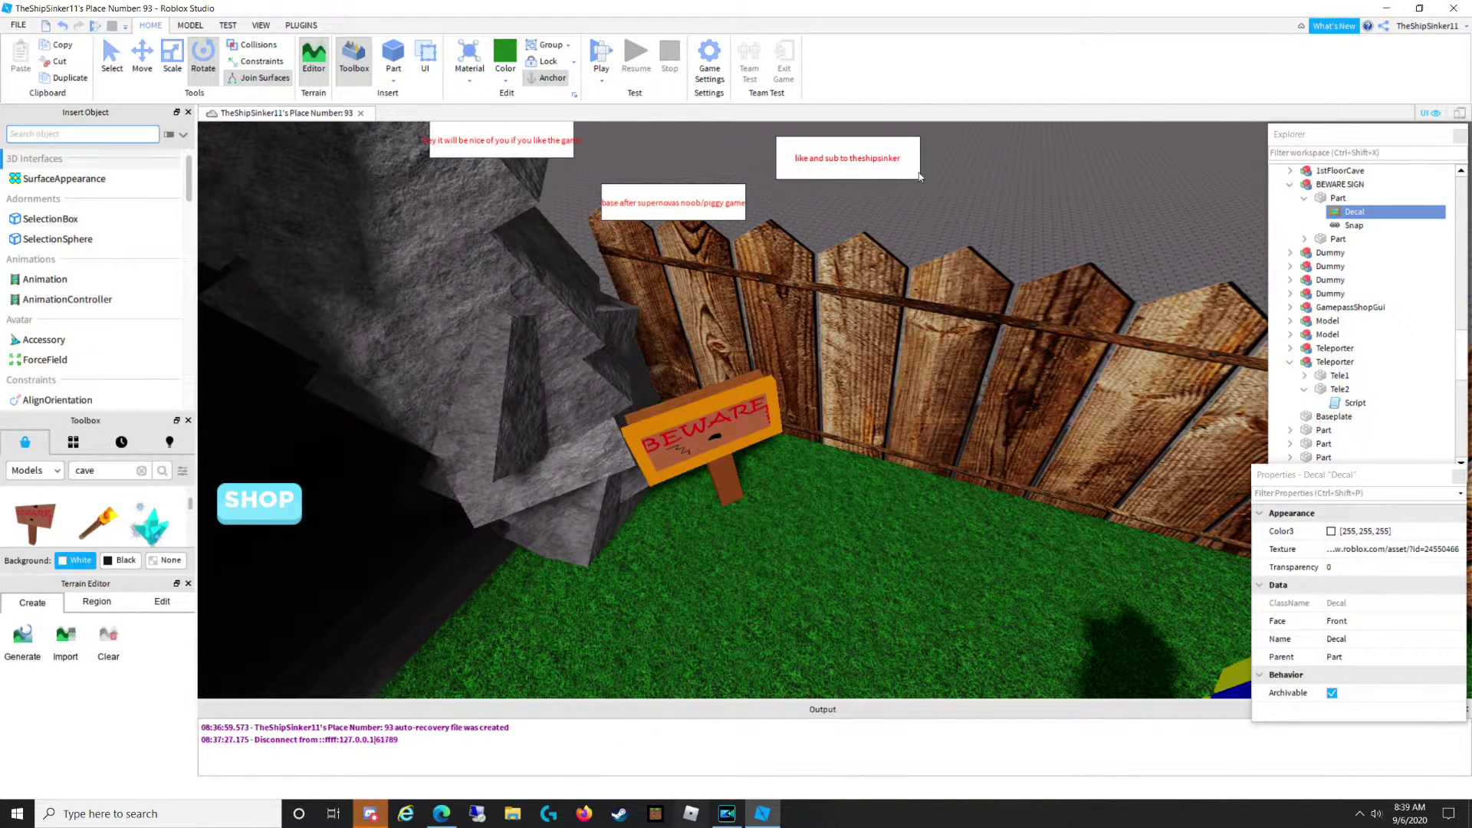
pyautogui.click(980, 180)
# Turn off CanCollide for the grass block filling the gap between the brick house and the fence.
pyautogui.moveTo(721, 451); pyautogui.dragTo(725, 447, button='right')
pyautogui.press('w')
pyautogui.press('w')
pyautogui.moveTo(887, 421); pyautogui.dragTo(889, 419, button='right')
pyautogui.press('s')
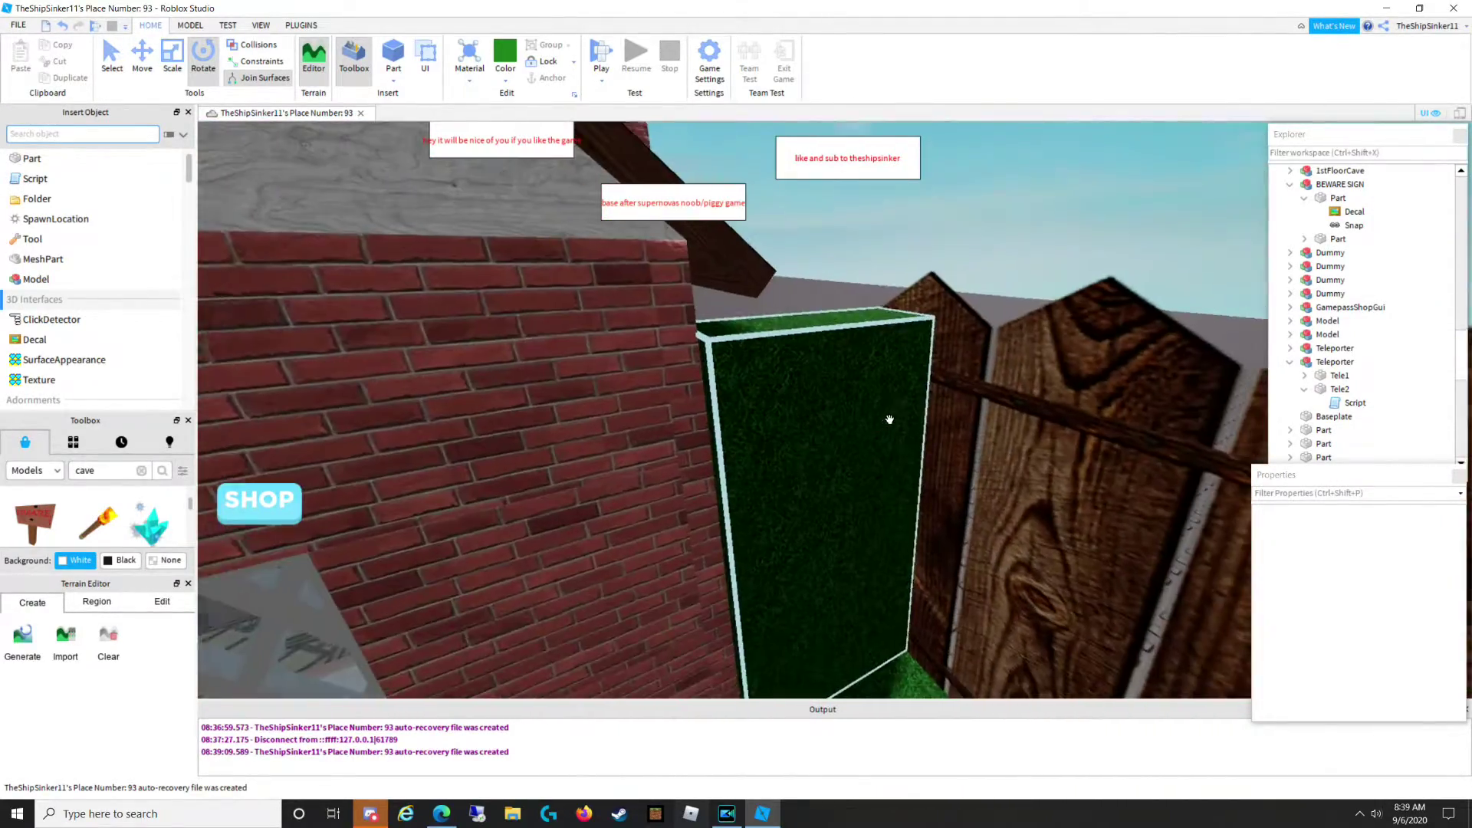
pyautogui.scroll(-4, 848, 455)
pyautogui.moveTo(856, 479); pyautogui.dragTo(858, 480, button='right')
pyautogui.press('w')
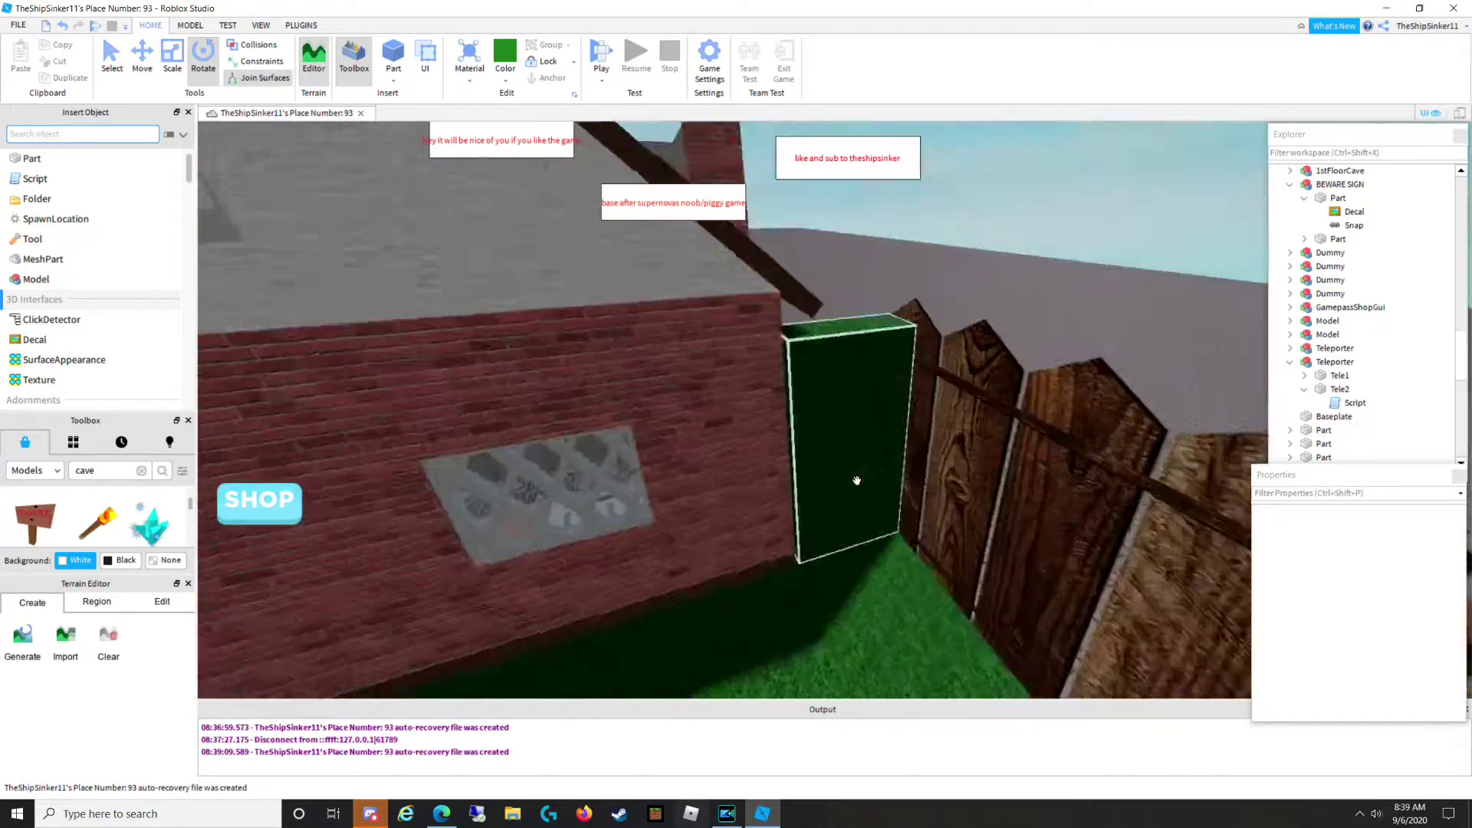
pyautogui.press('w')
pyautogui.press('s')
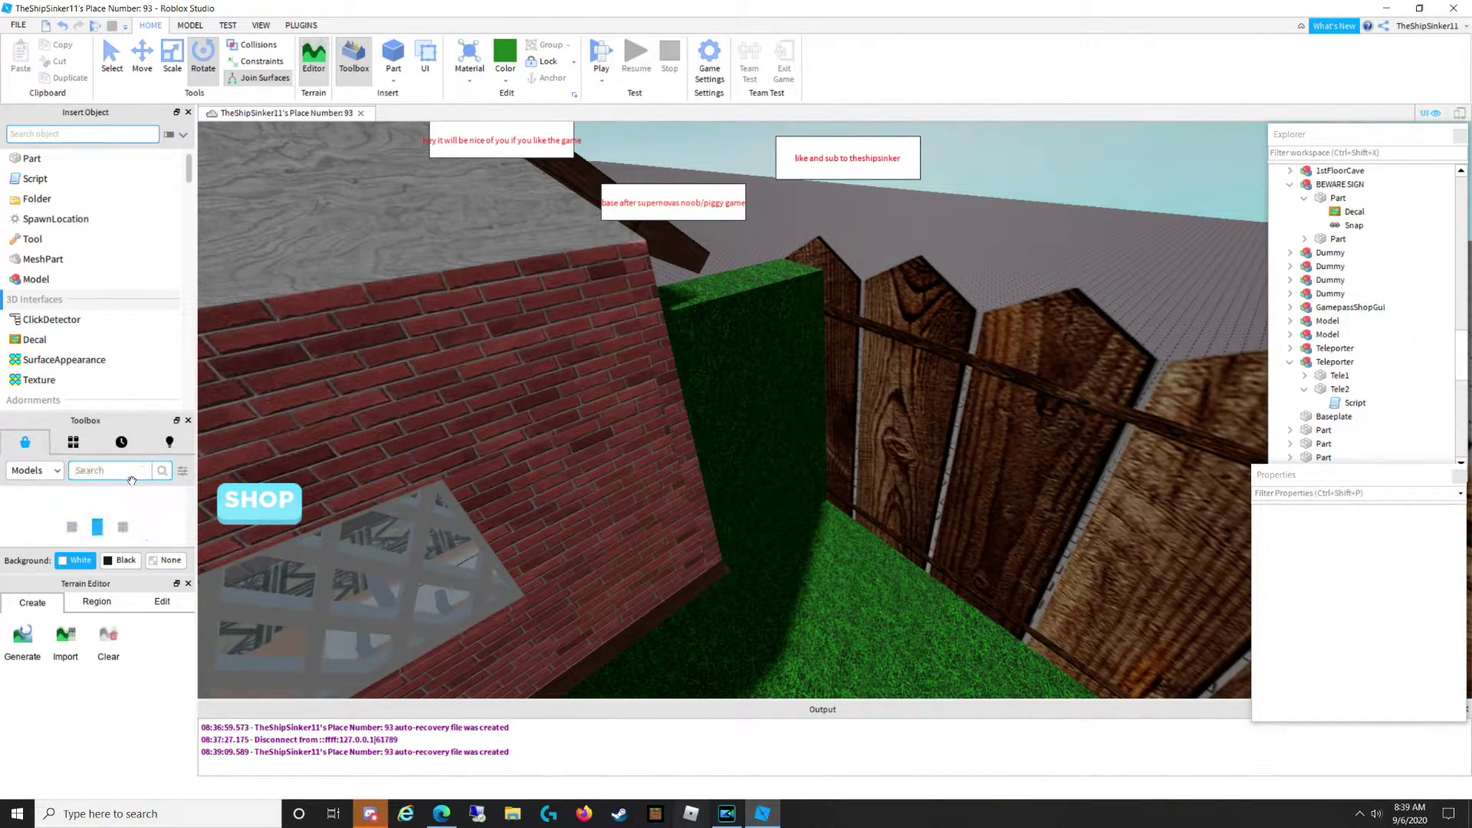
pyautogui.click(802, 382)
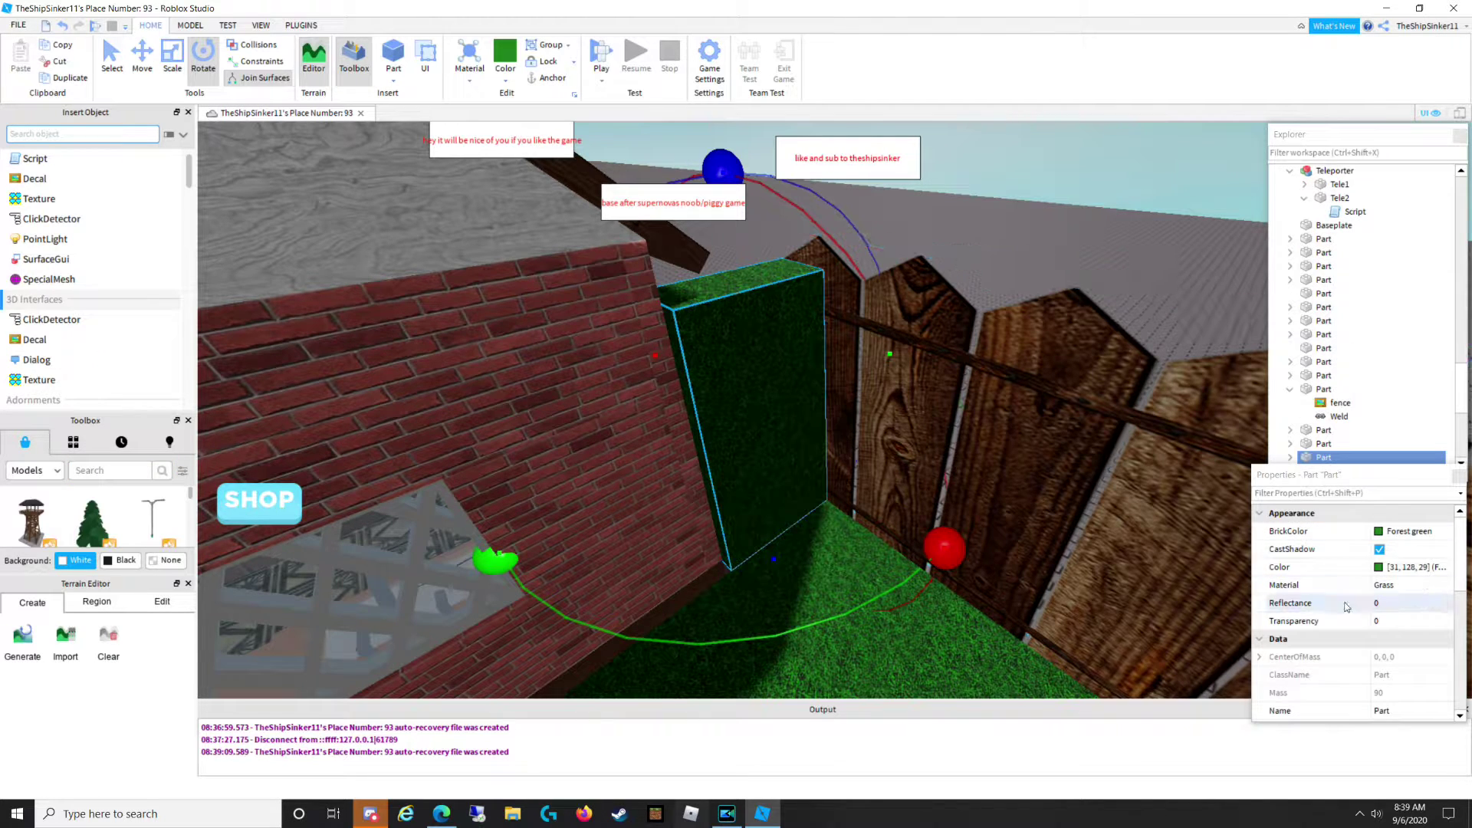
pyautogui.scroll(-3, 1369, 628)
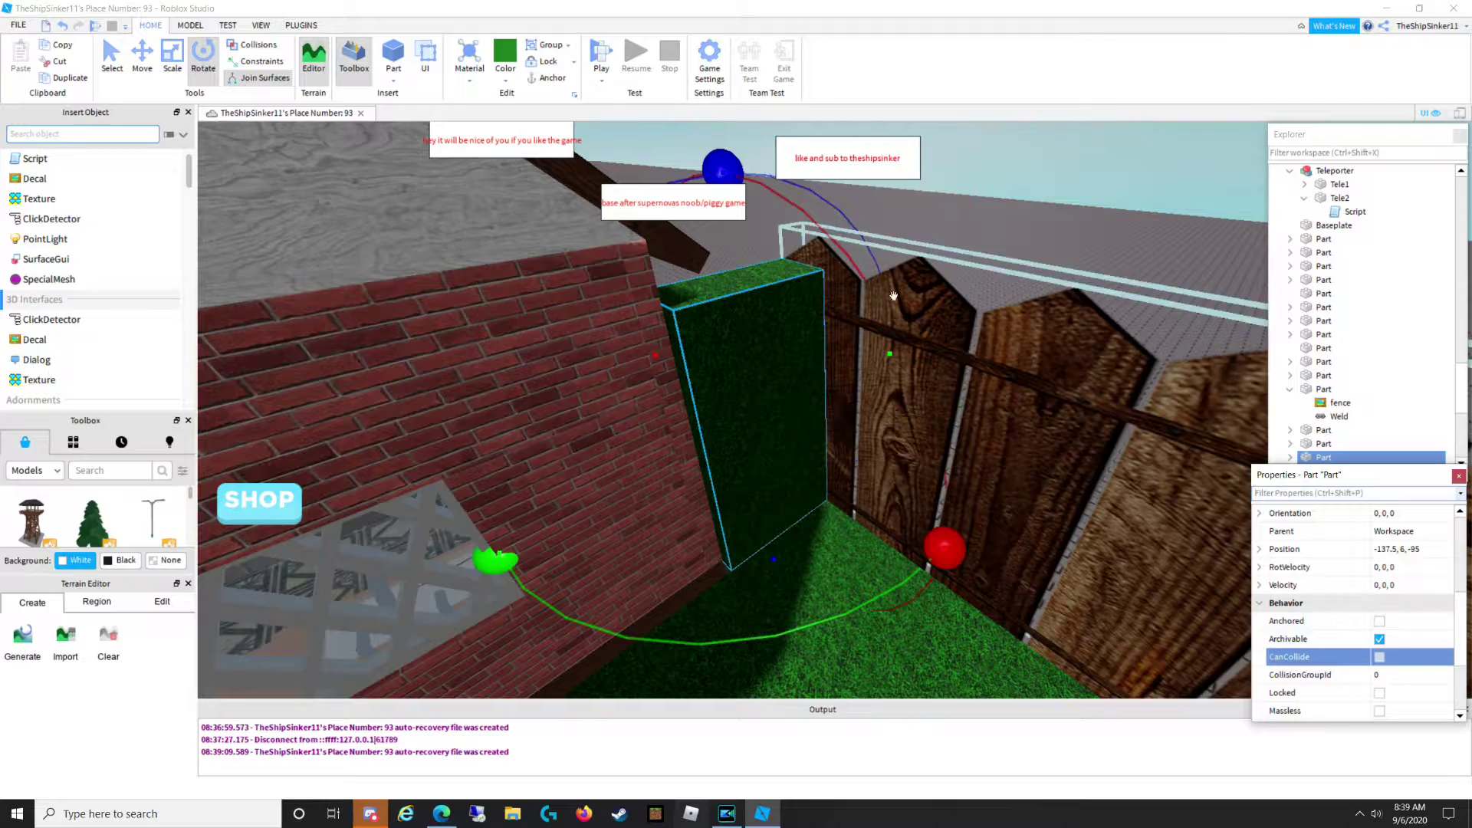
pyautogui.click(979, 177)
# Examine the cave's interior and rear opening, and view the cave, yard and house from above.
pyautogui.press('w')
pyautogui.moveTo(966, 372); pyautogui.dragTo(947, 345, button='right')
pyautogui.press('s')
pyautogui.press('w')
pyautogui.scroll(10, 947, 343)
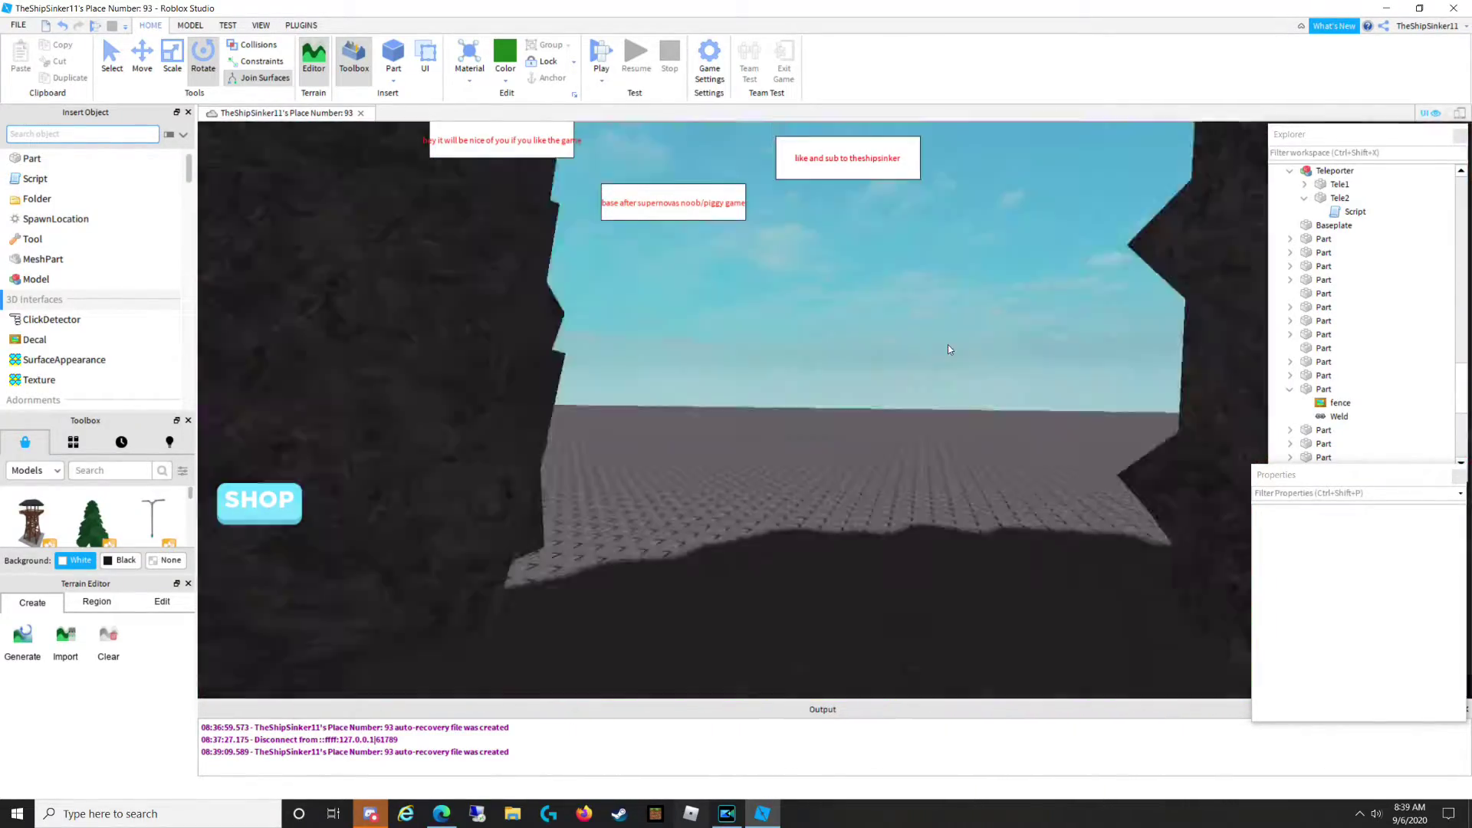
pyautogui.scroll(-10, 948, 344)
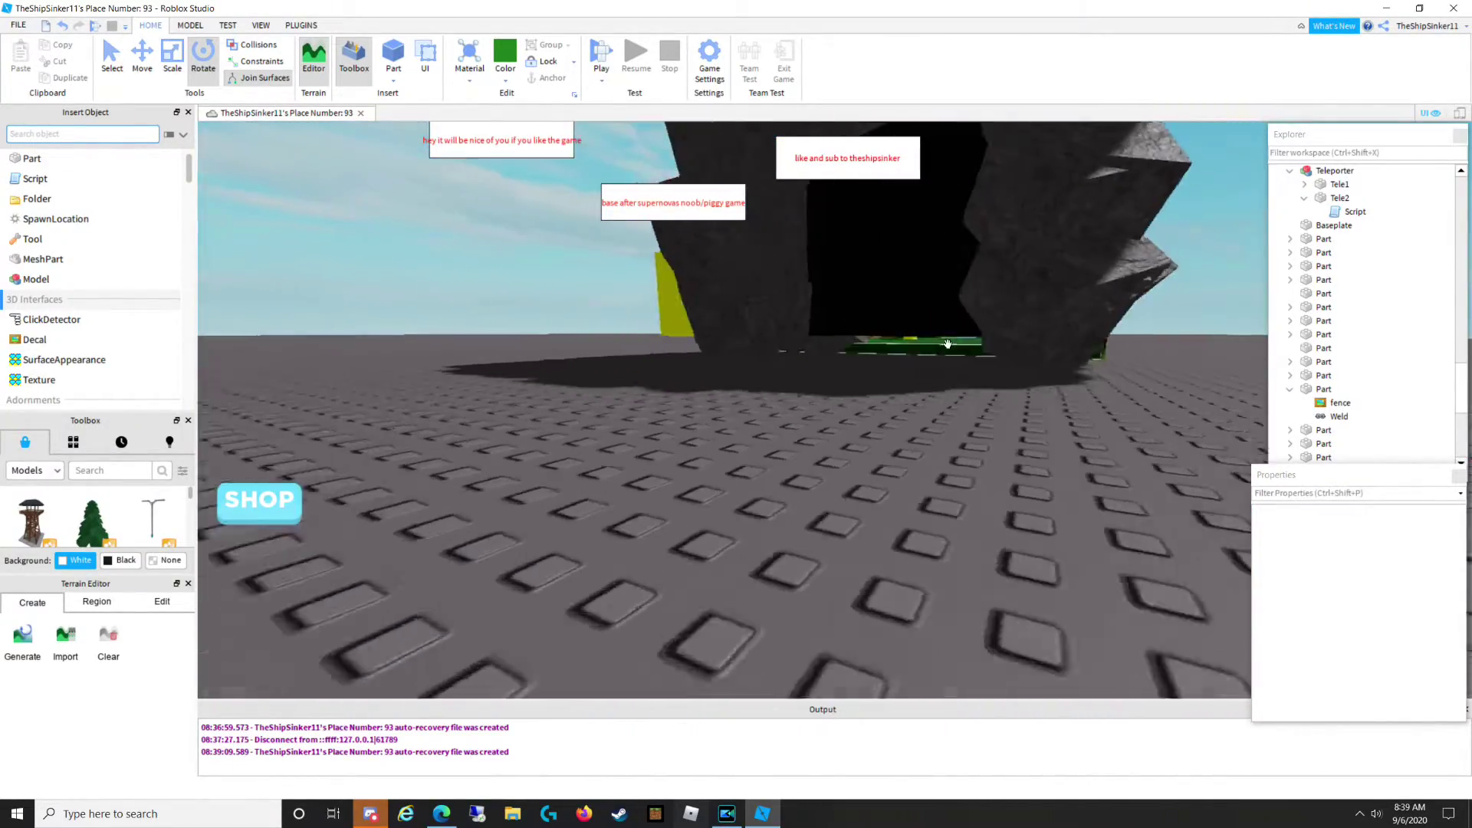
pyautogui.press('s')
pyautogui.moveTo(947, 343); pyautogui.dragTo(948, 343, button='right')
pyautogui.press('w')
pyautogui.scroll(-4, 947, 343)
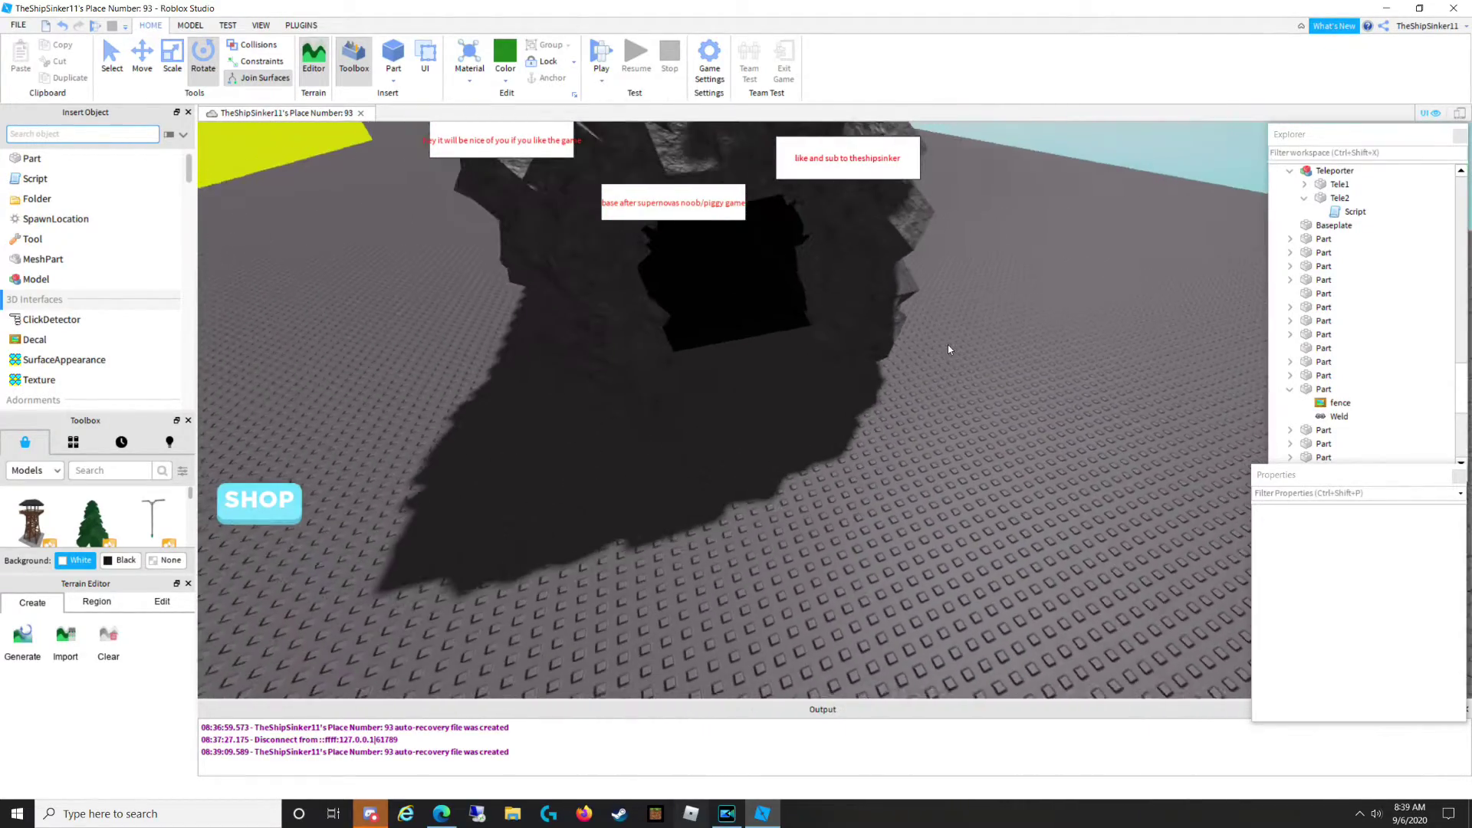
pyautogui.scroll(-2, 796, 349)
pyautogui.scroll(-10, 795, 351)
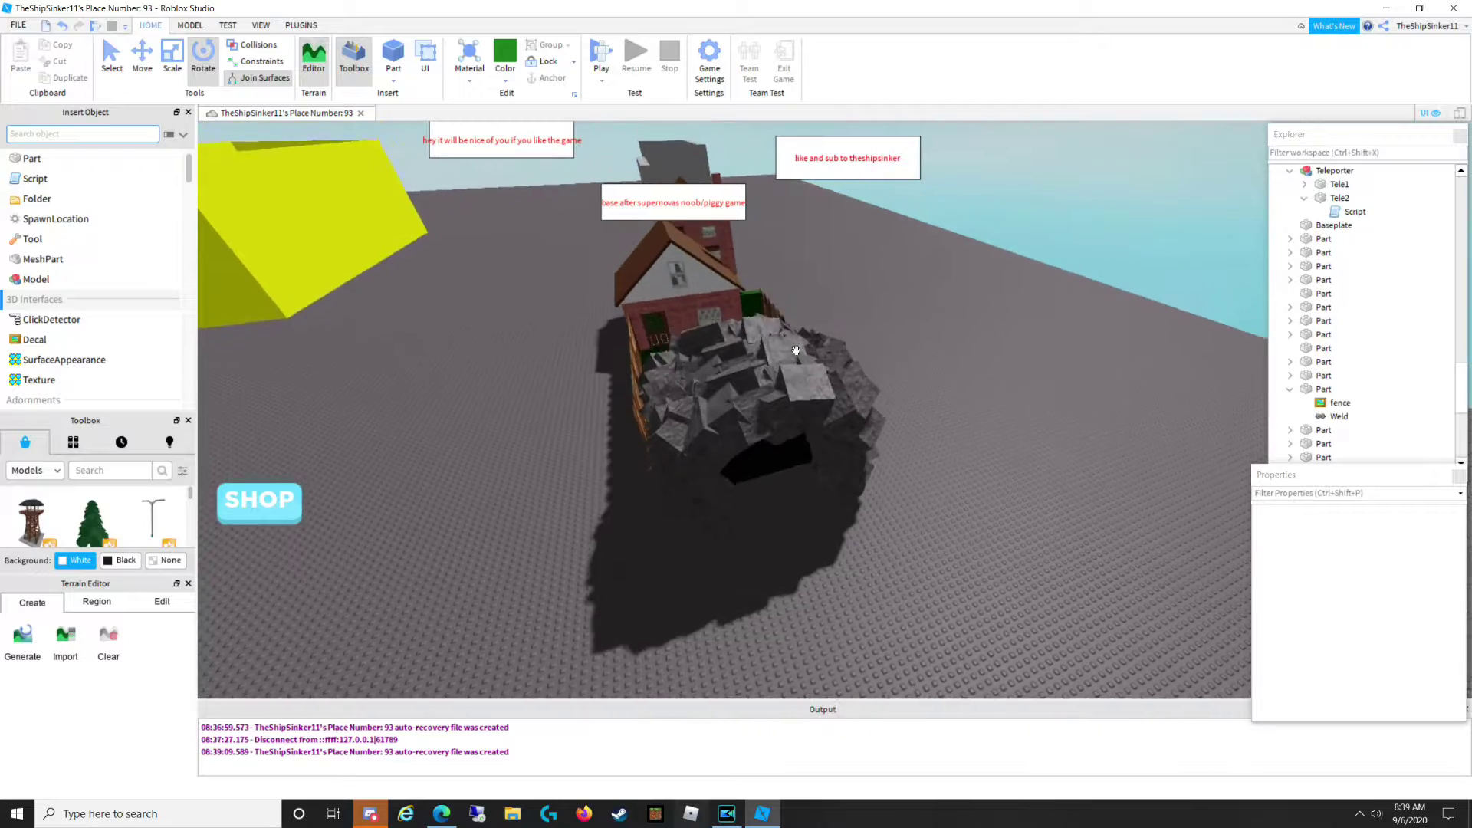
pyautogui.moveTo(796, 351); pyautogui.dragTo(796, 351, button='right')
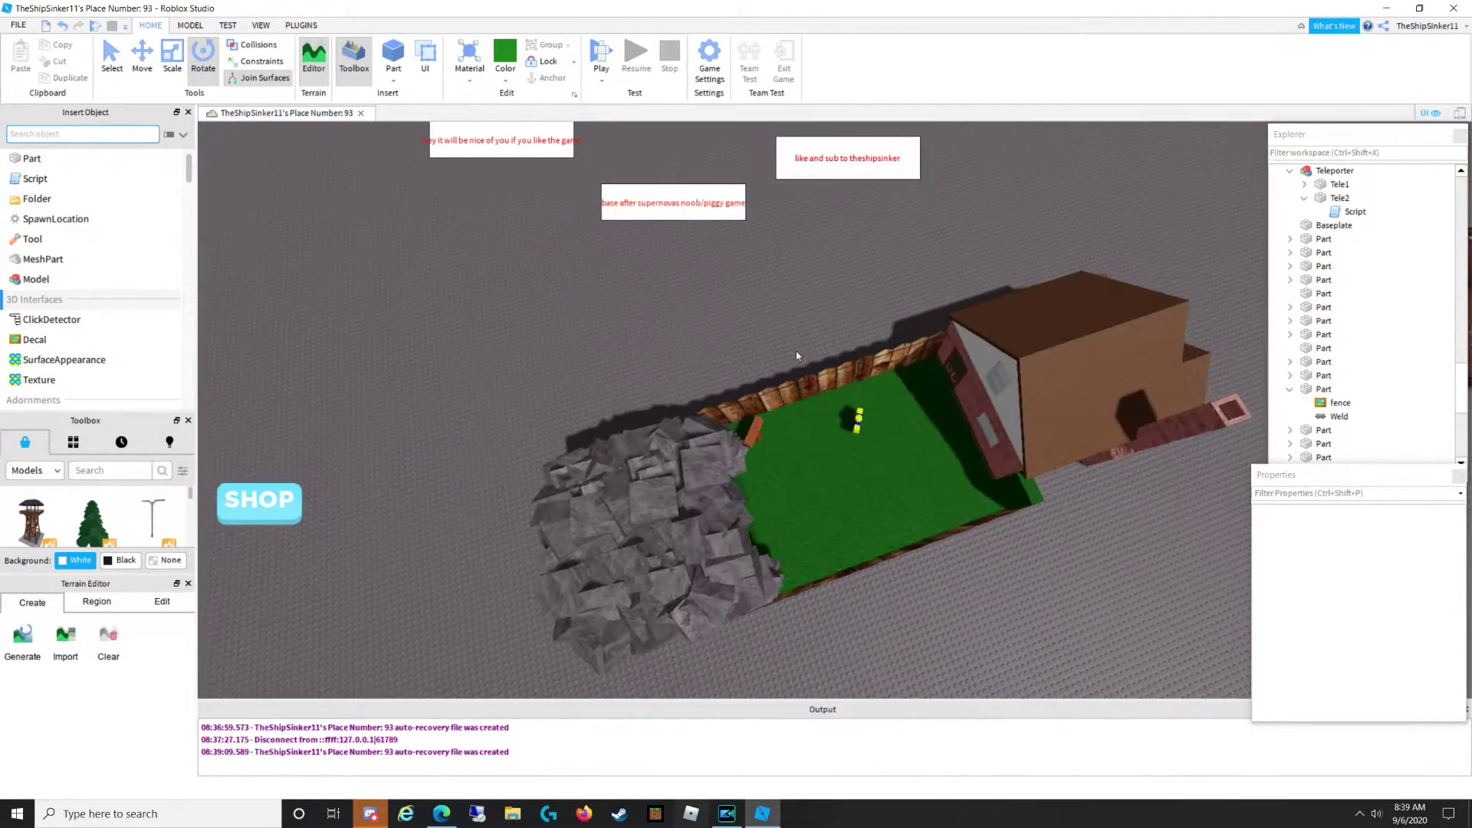
pyautogui.scroll(3, 644, 438)
pyautogui.scroll(2, 645, 438)
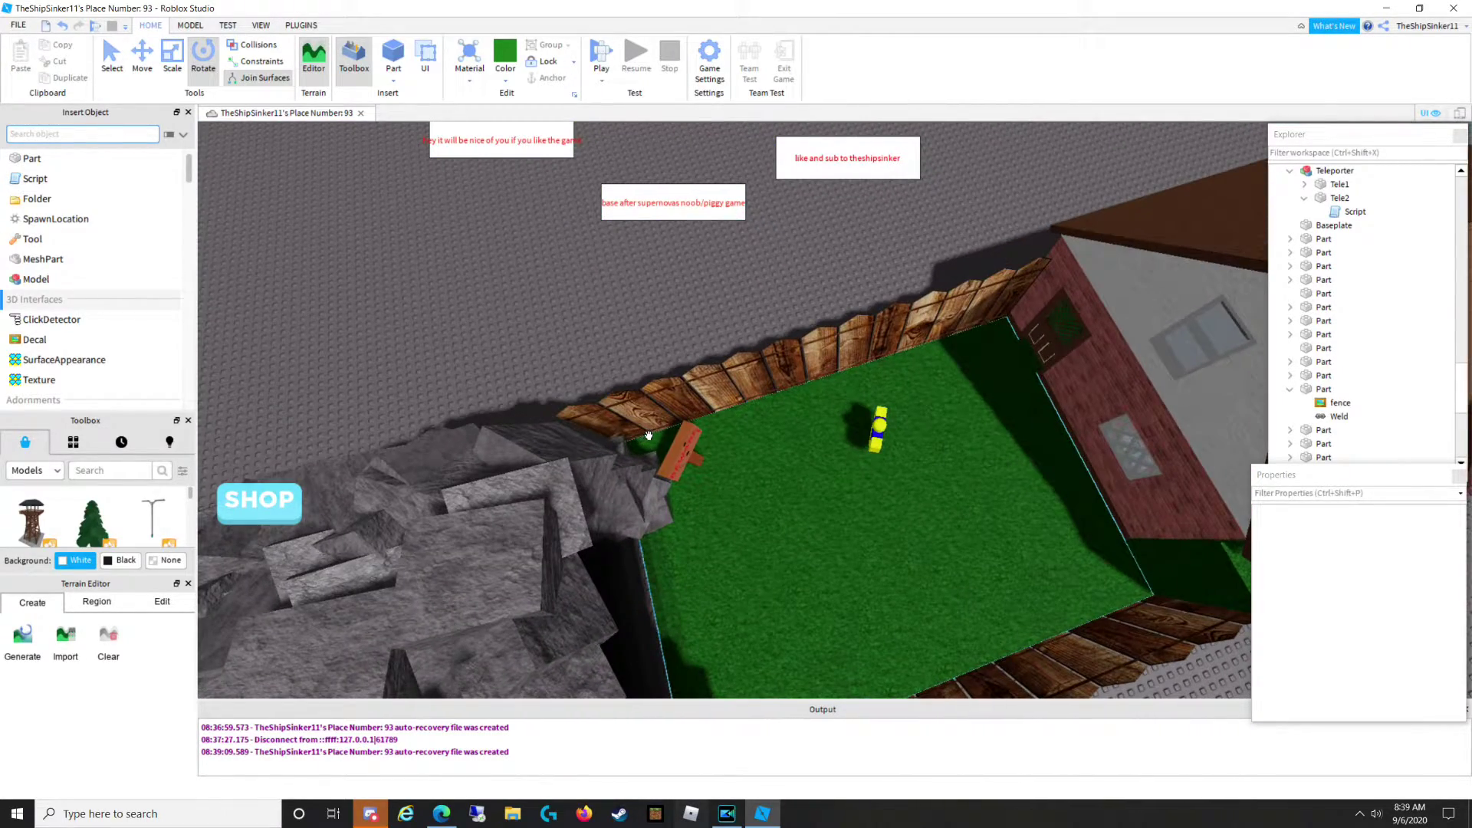
# Delete the BEWARE decal from the front of the wooden sign beside the cave.
pyautogui.moveTo(792, 575); pyautogui.dragTo(738, 574, button='right')
pyautogui.scroll(3, 792, 575)
pyautogui.scroll(3, 738, 575)
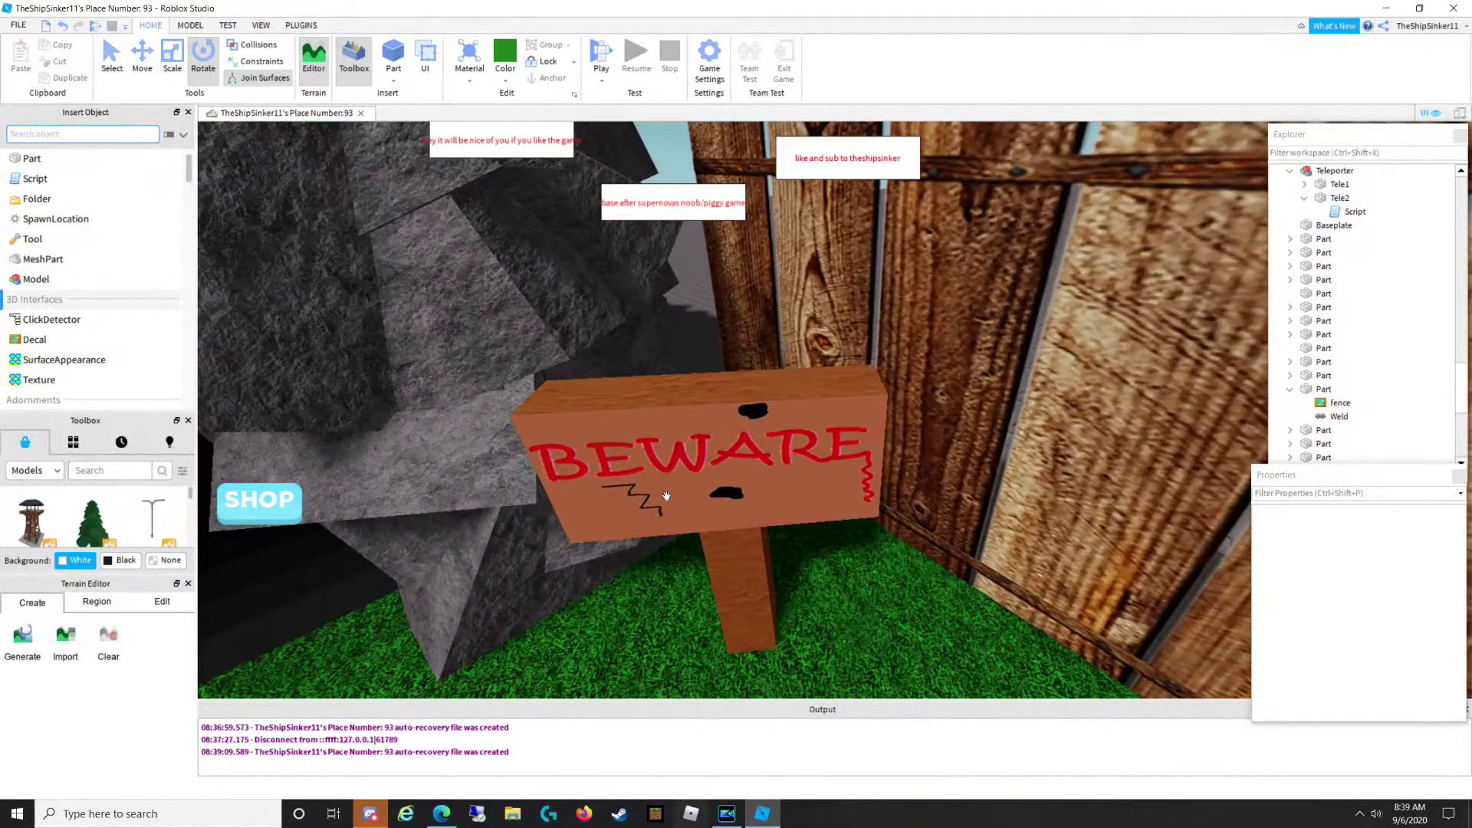
pyautogui.click(653, 501)
pyautogui.click(653, 501)
pyautogui.press('Delete')
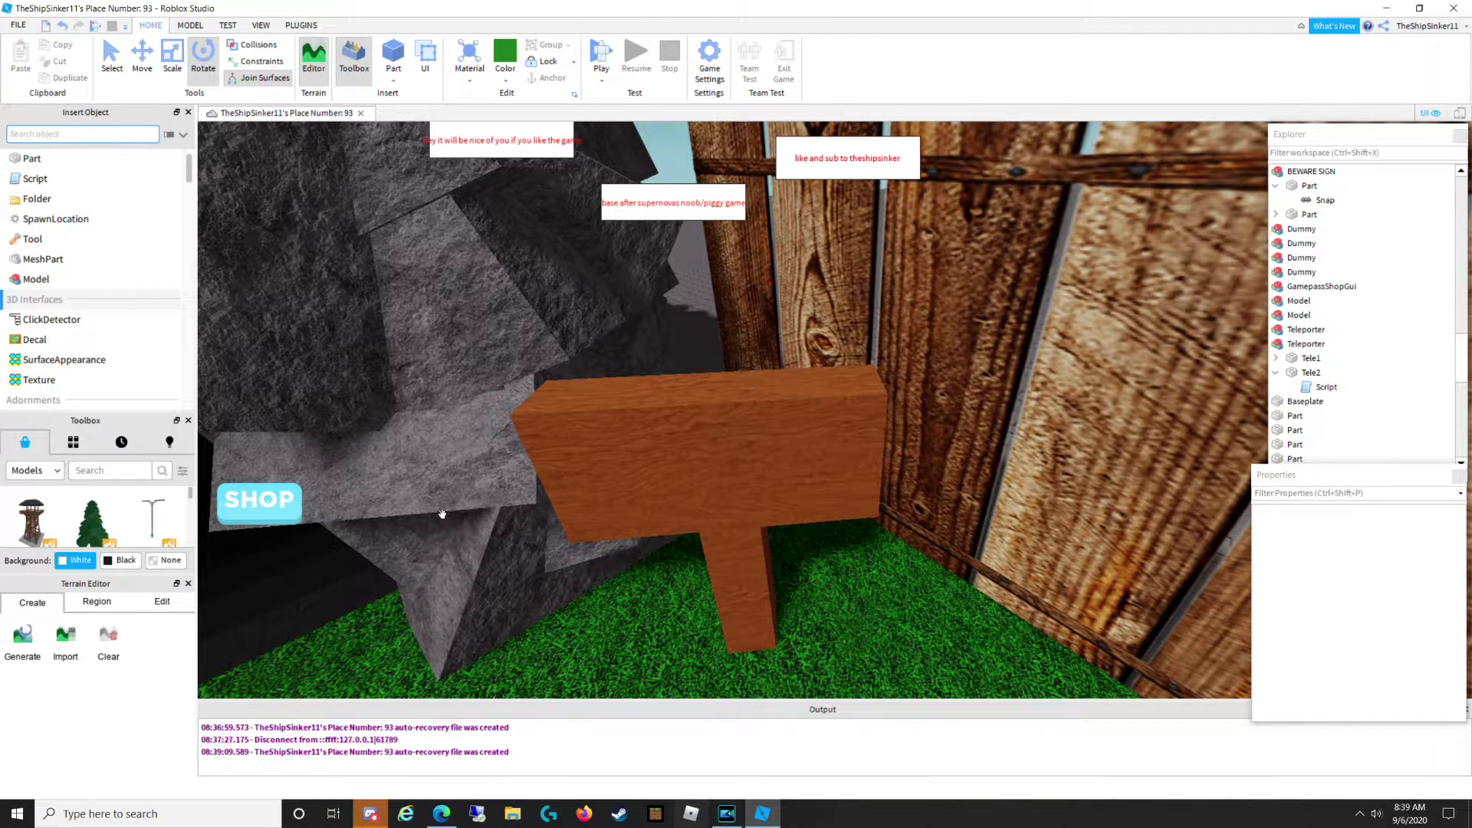
# Search the toolbox images for "beware" and browse for a replacement sign decal.
pyautogui.click(73, 445)
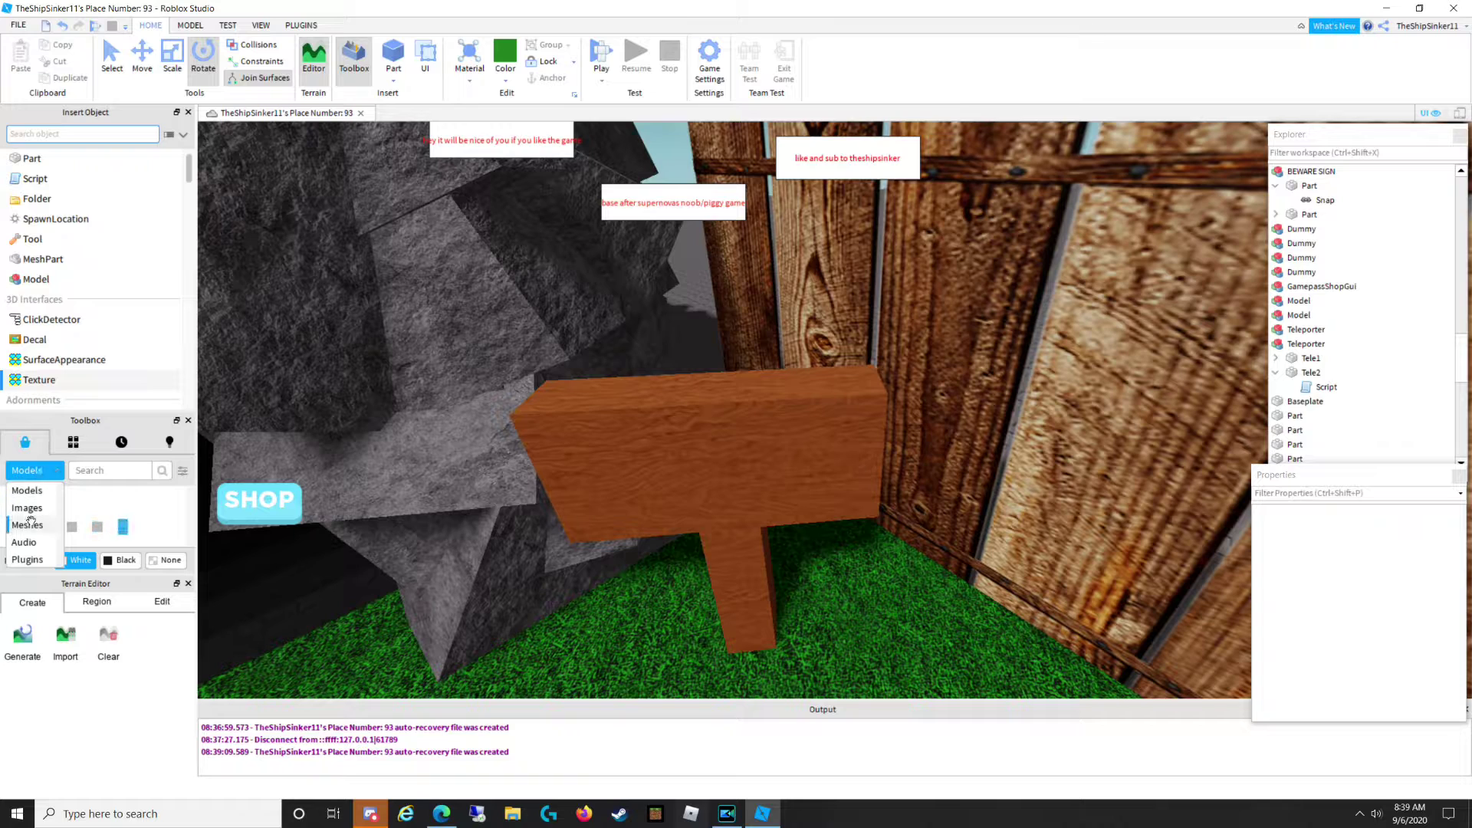
pyautogui.click(31, 509)
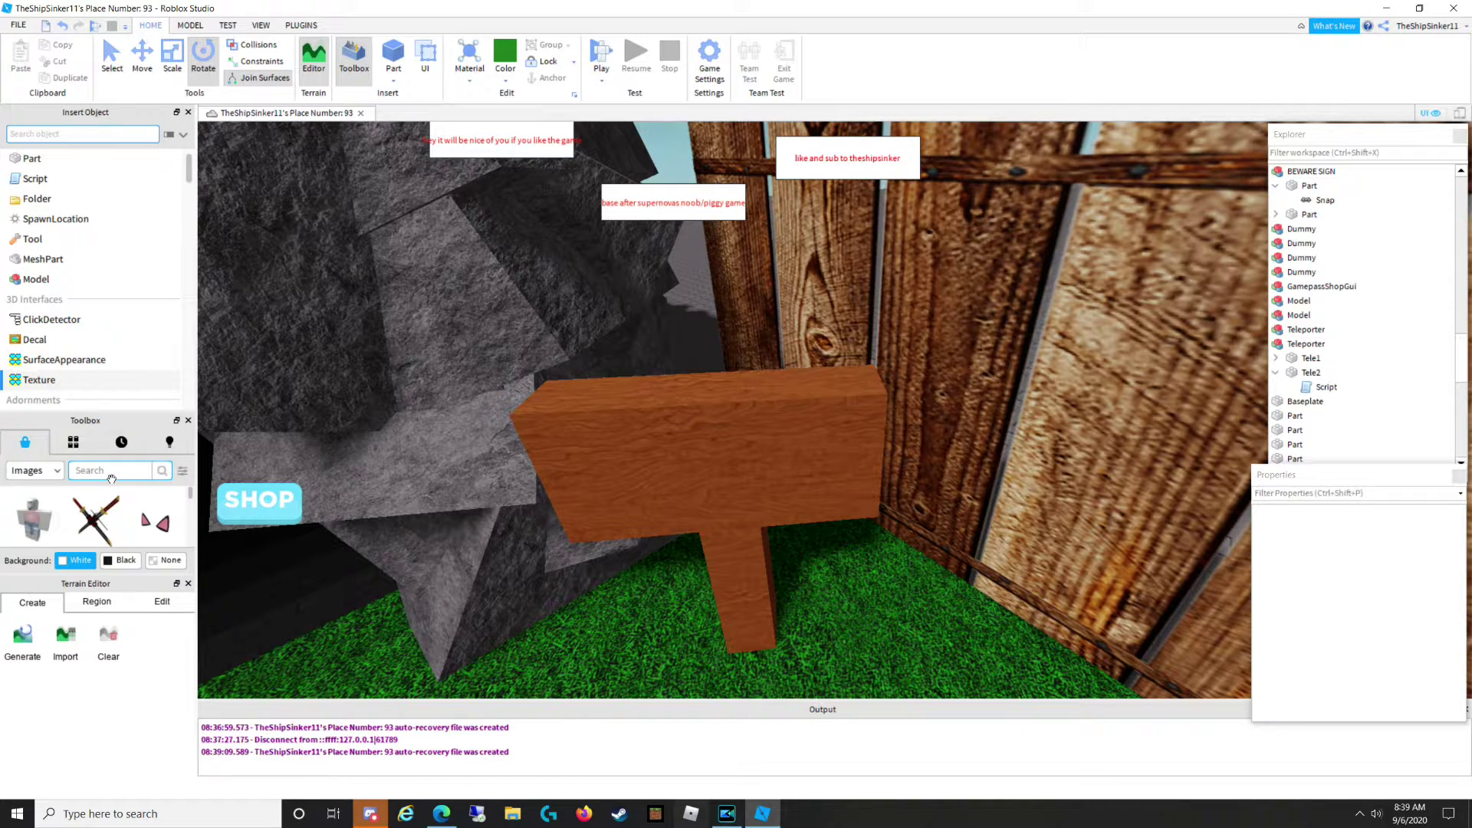
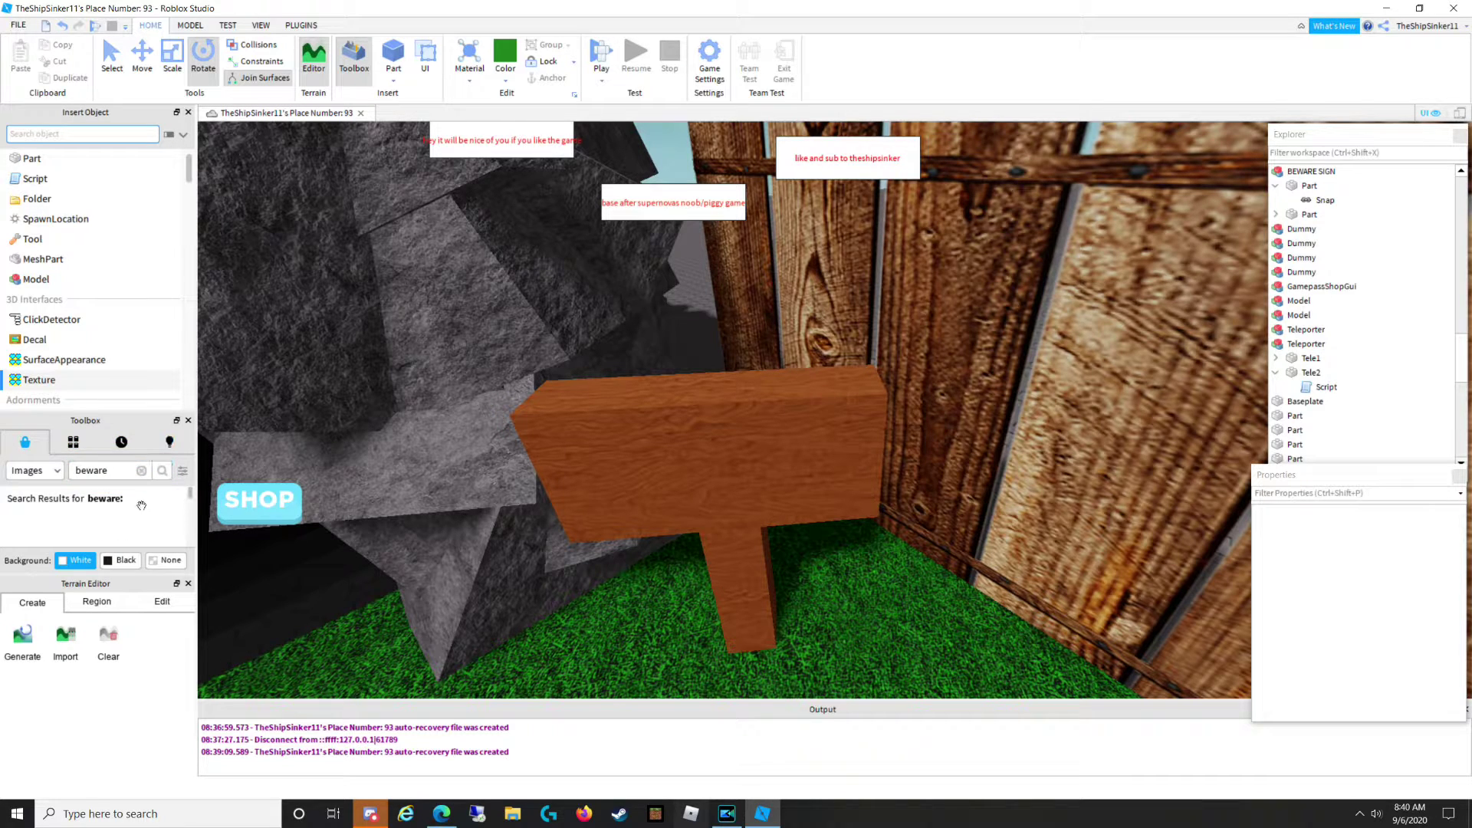
pyautogui.scroll(-2, 46, 517)
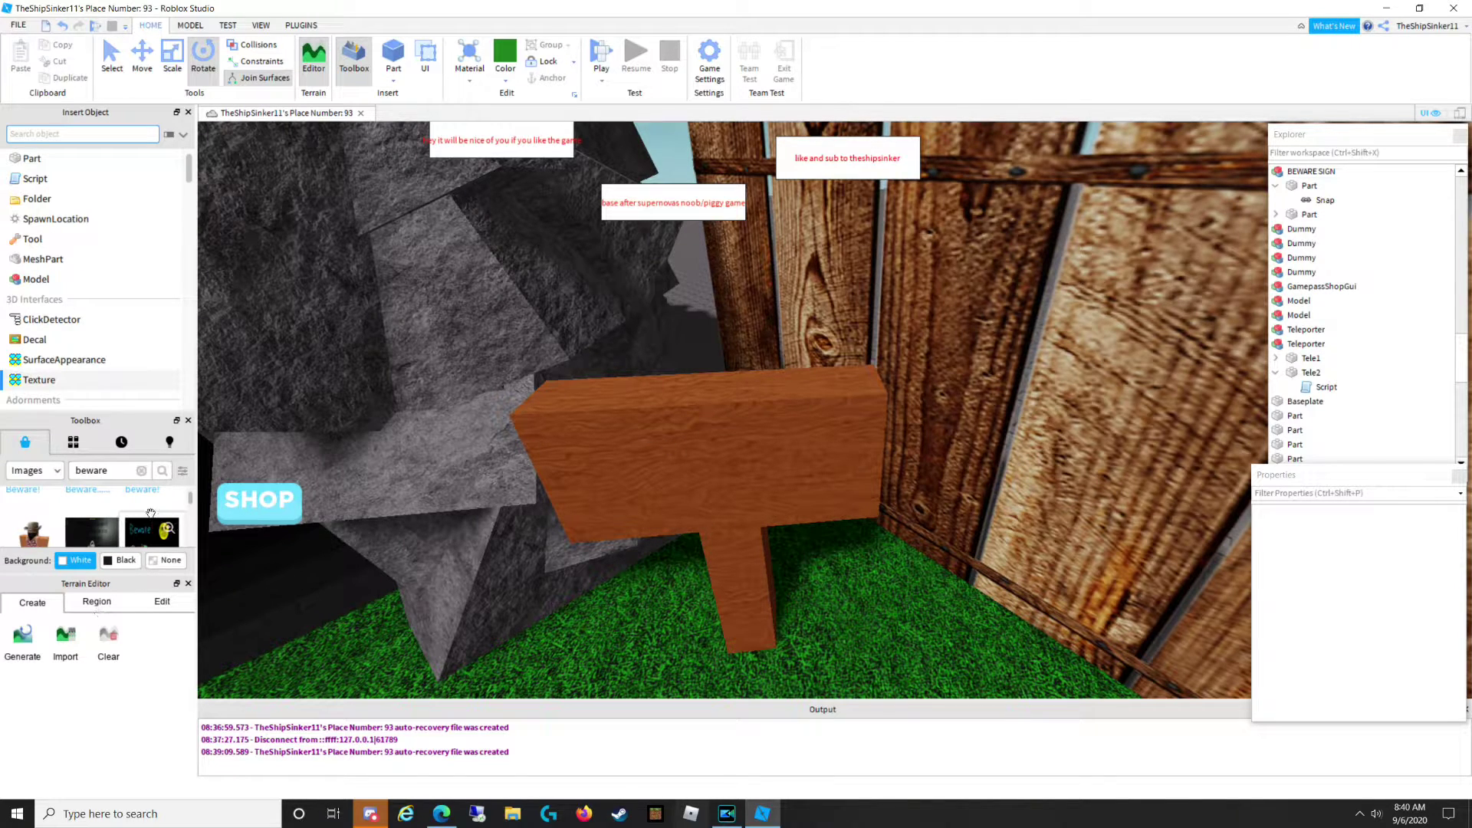
# Try a "Beware" image from the image results on the sign board's front, and remove it.
pyautogui.scroll(2, 126, 514)
pyautogui.moveTo(89, 531); pyautogui.dragTo(622, 480)
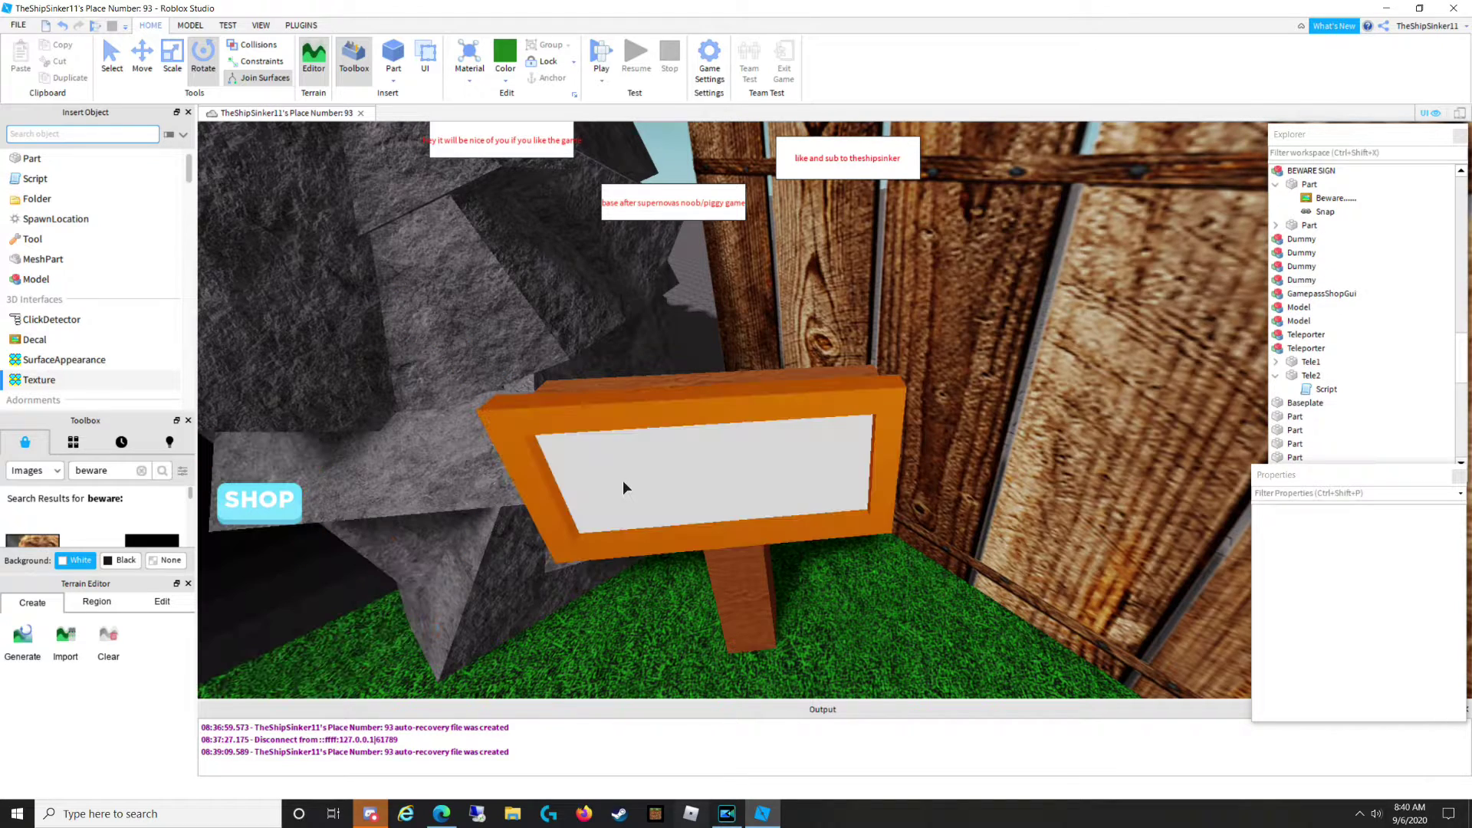
pyautogui.click(623, 480)
pyautogui.click(627, 476)
pyautogui.press('Delete')
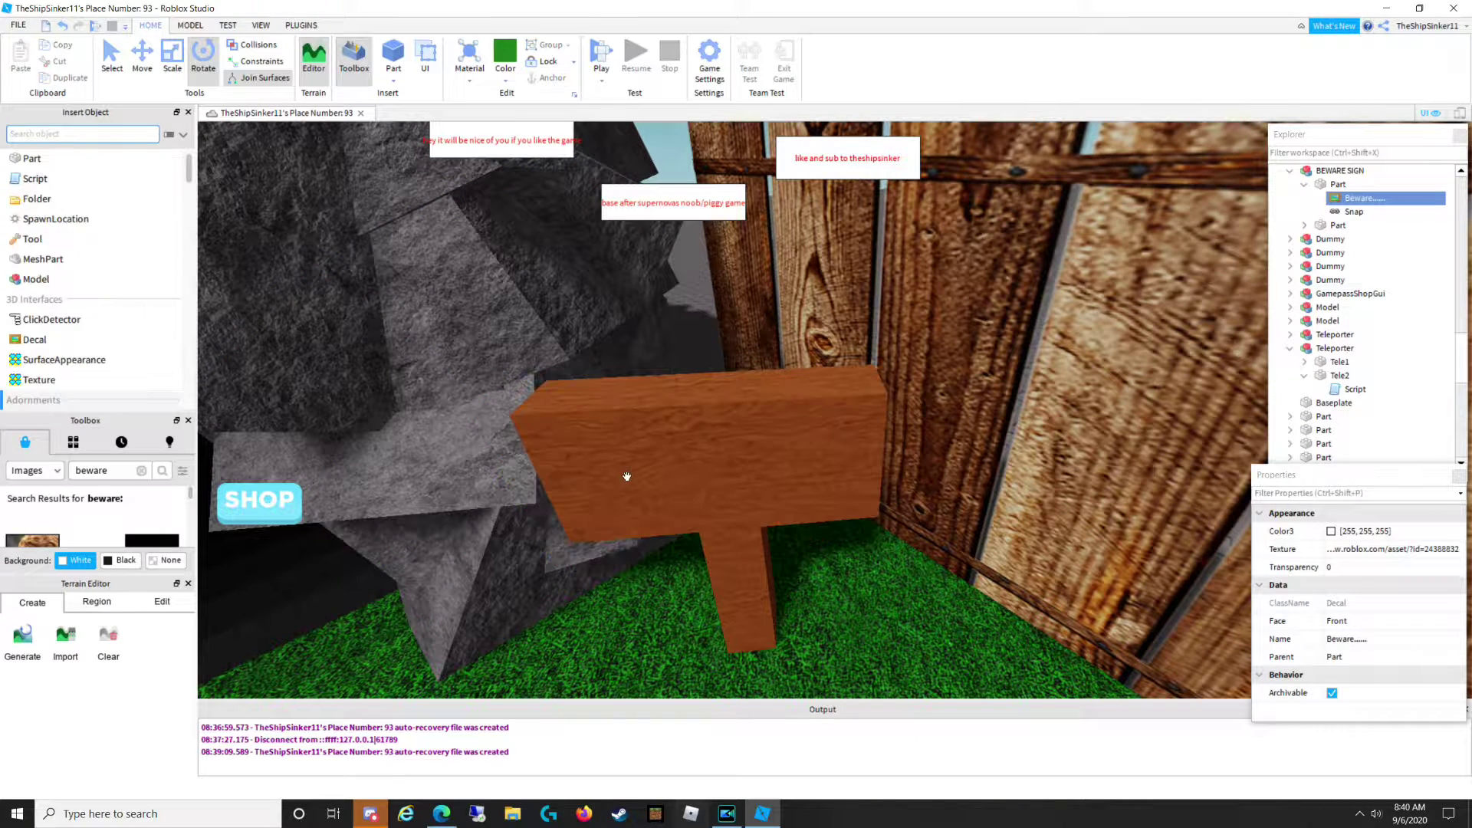
pyautogui.hotkey('ctrl', 'z')
# Find the red "BEWARE..." image in the beware results and apply it to the front of the sign board.
pyautogui.scroll(-2, 74, 514)
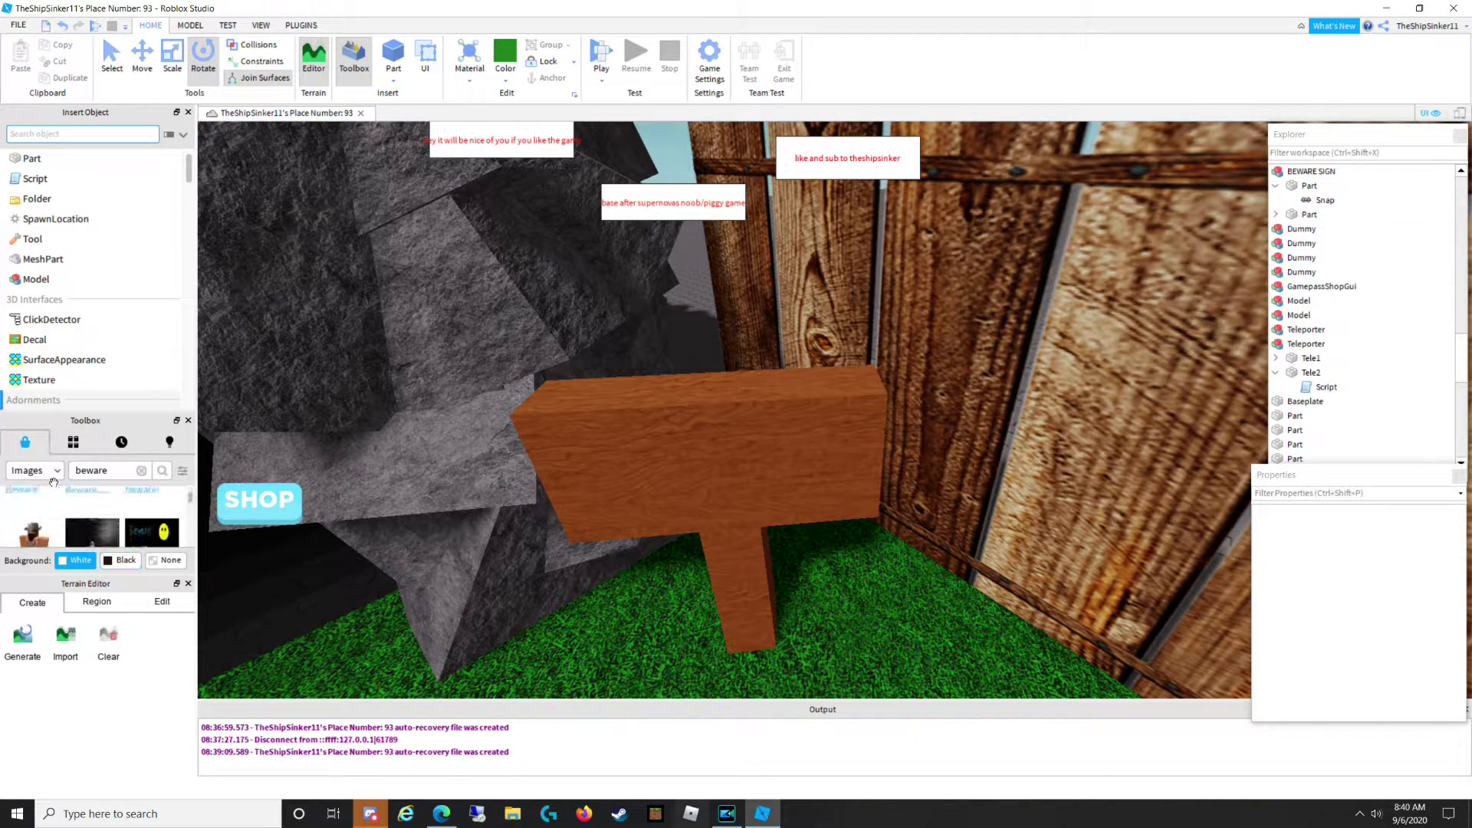
pyautogui.scroll(-1, 86, 509)
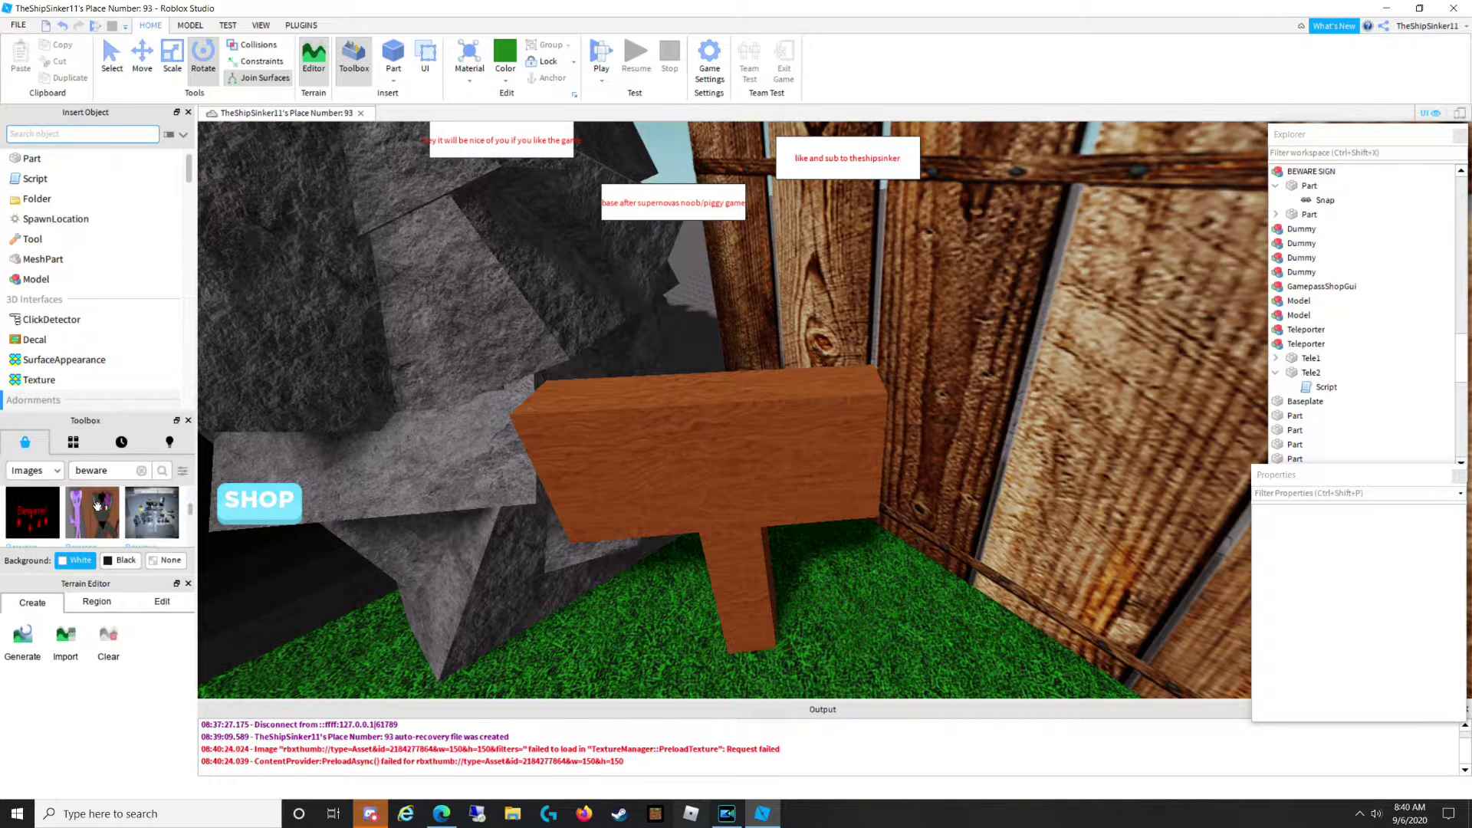
pyautogui.scroll(-1, 89, 533)
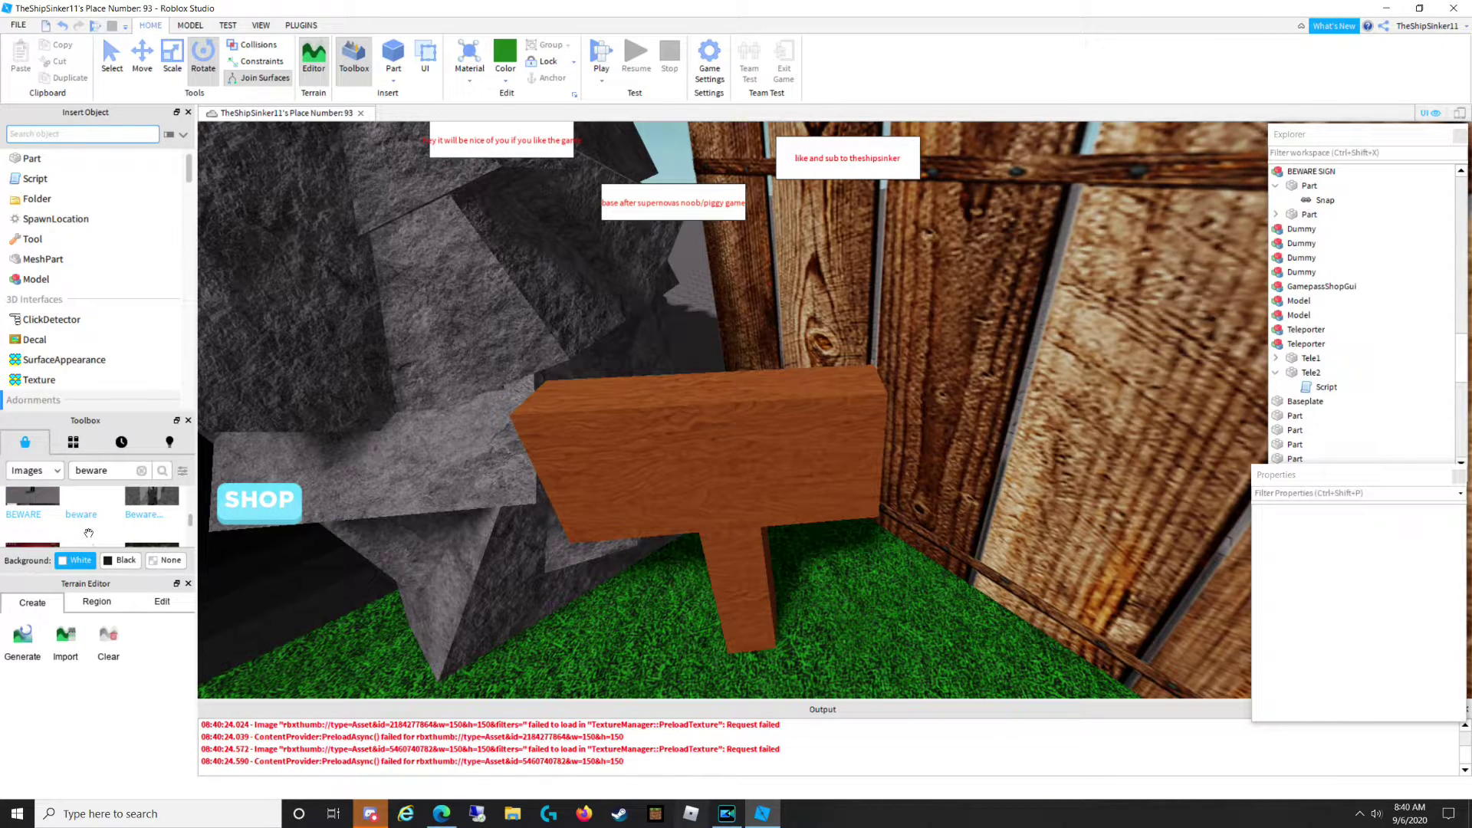
pyautogui.scroll(-1, 89, 533)
pyautogui.scroll(-1, 73, 537)
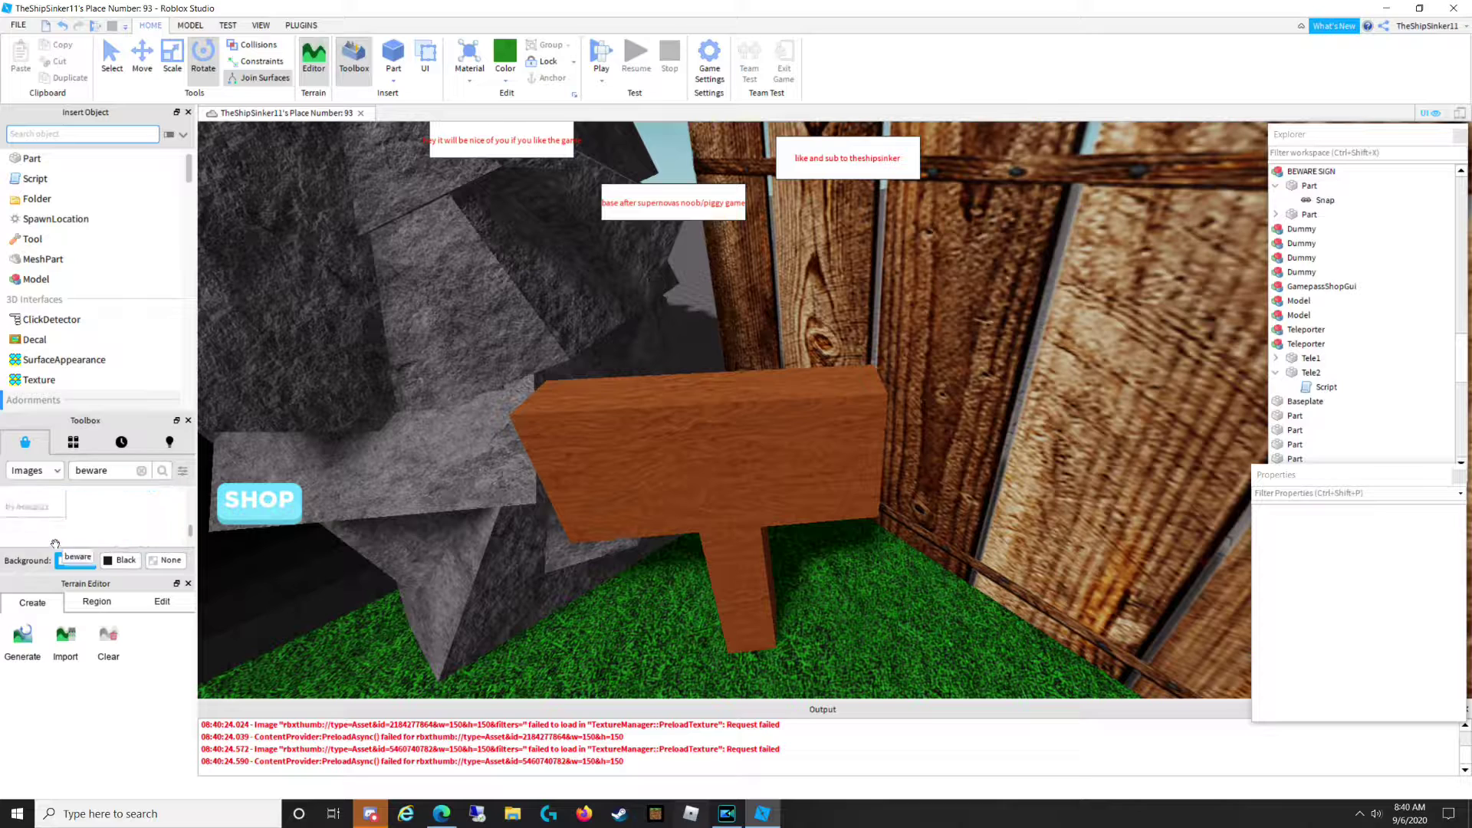
pyautogui.moveTo(60, 494); pyautogui.dragTo(662, 463)
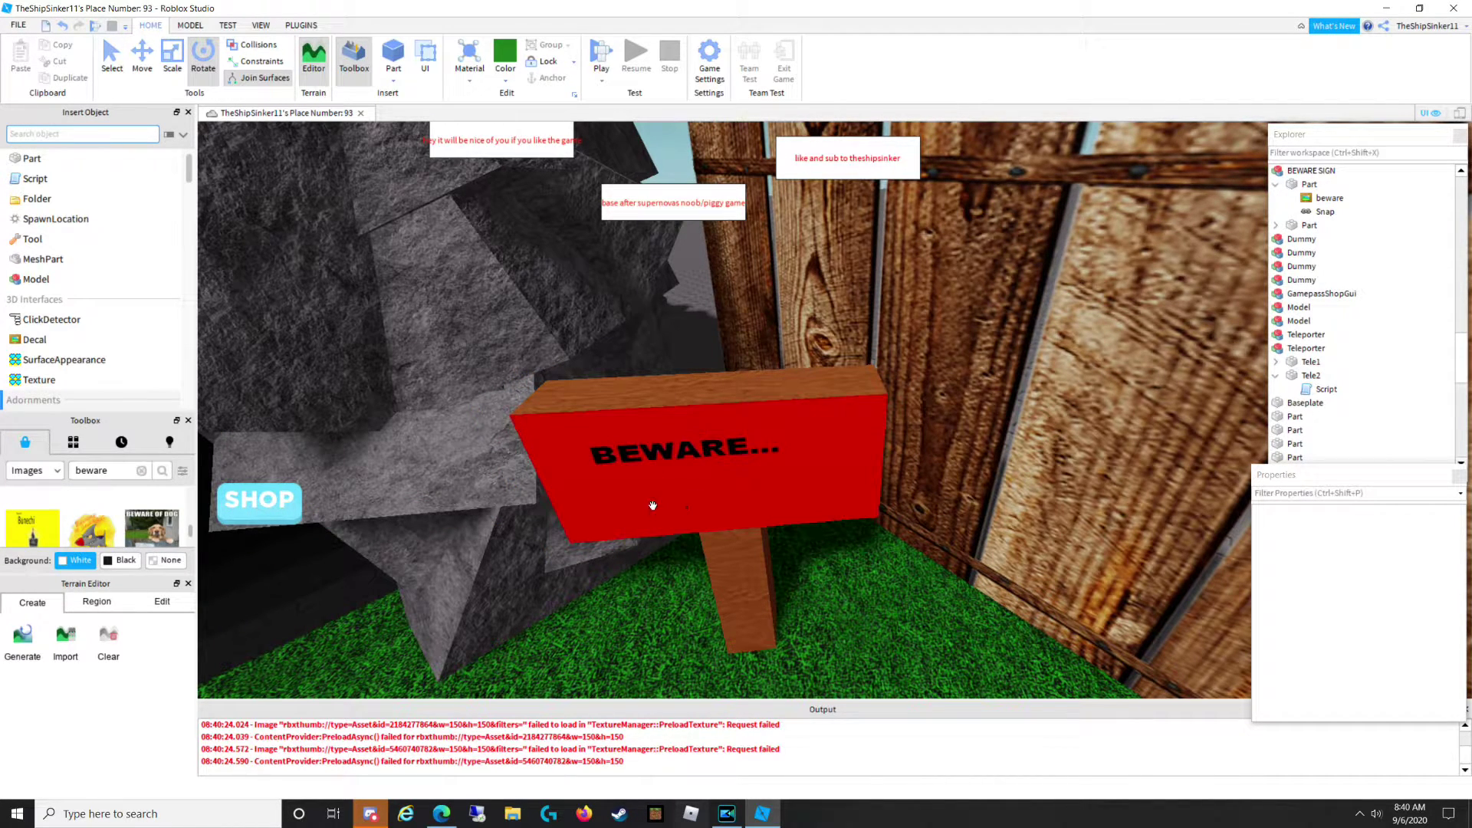
# Set the BrickColor of both BEWARE SIGN parts, the board and the post, to Really red.
pyautogui.click(654, 380)
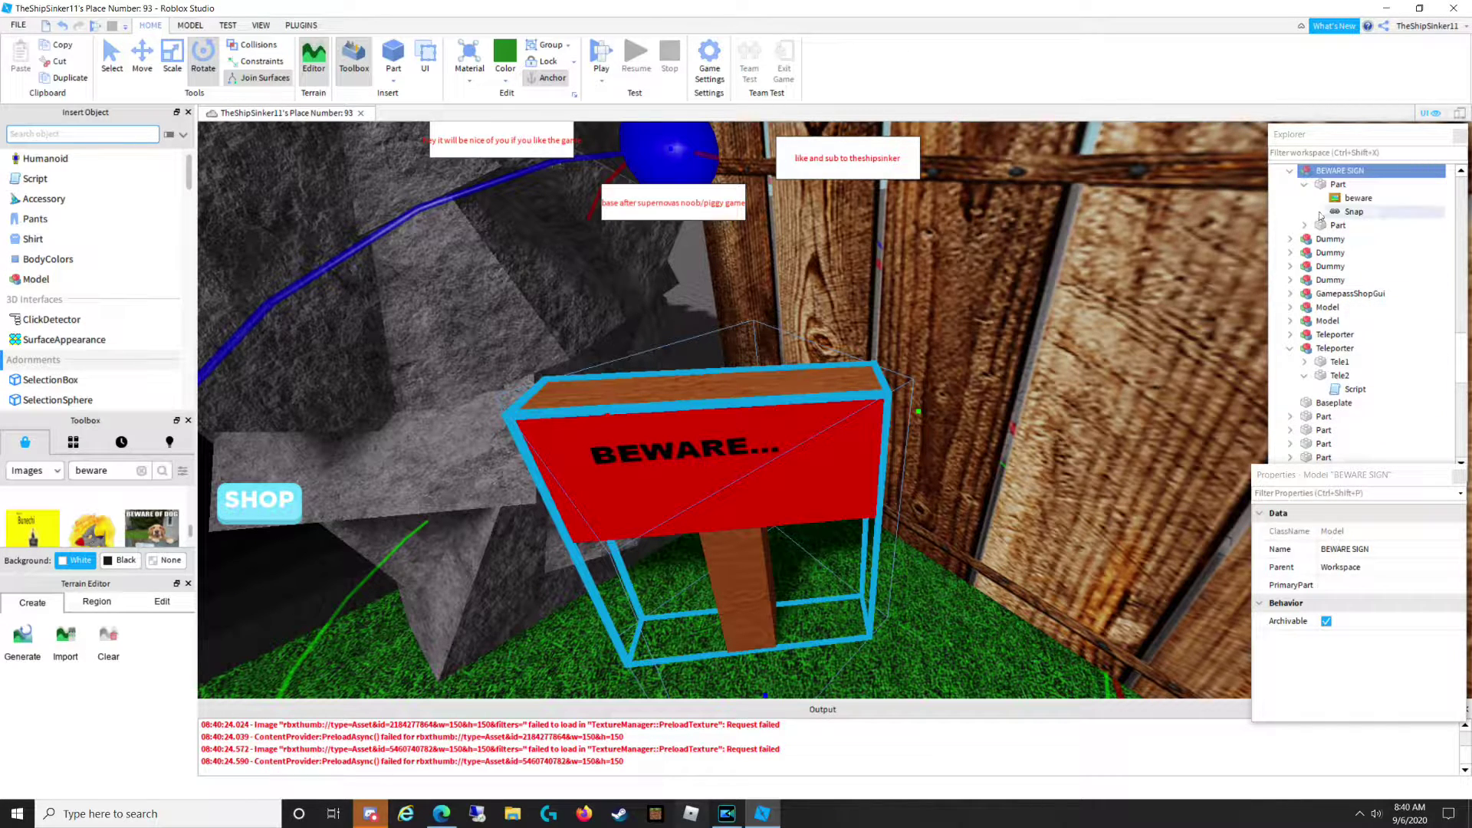
pyautogui.click(1291, 171)
pyautogui.click(1290, 171)
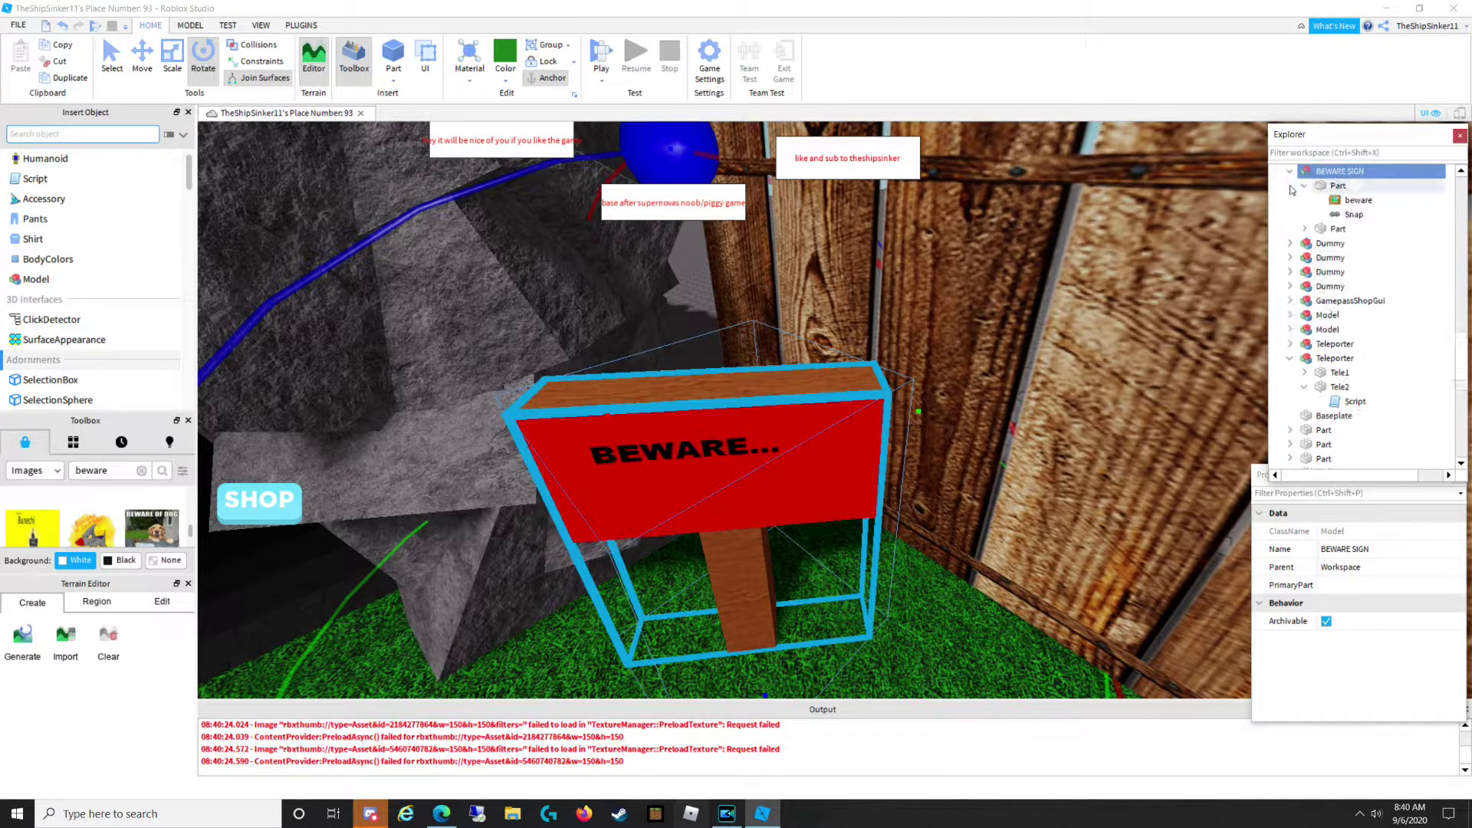
pyautogui.click(1336, 187)
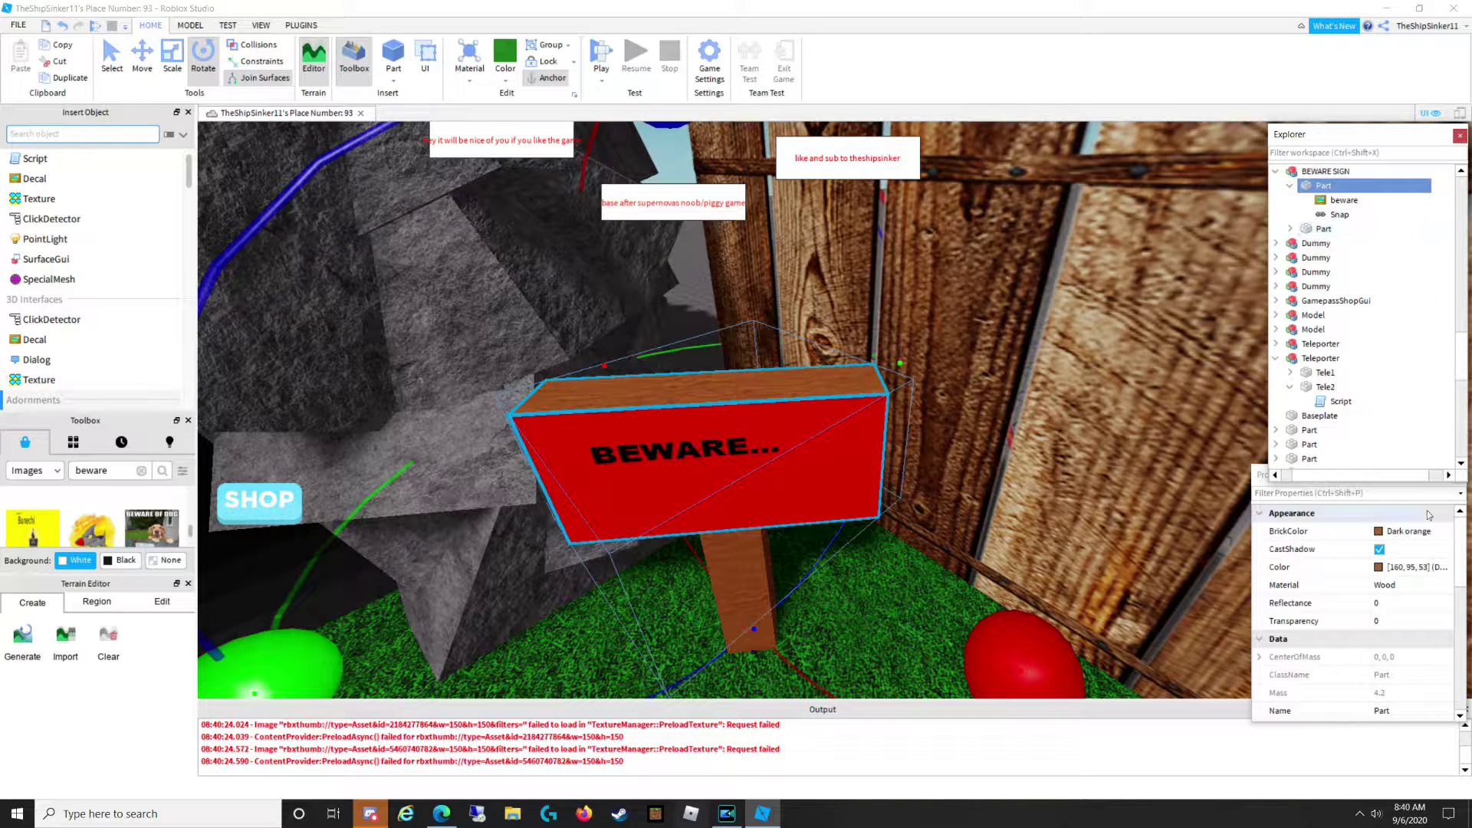
pyautogui.click(1406, 531)
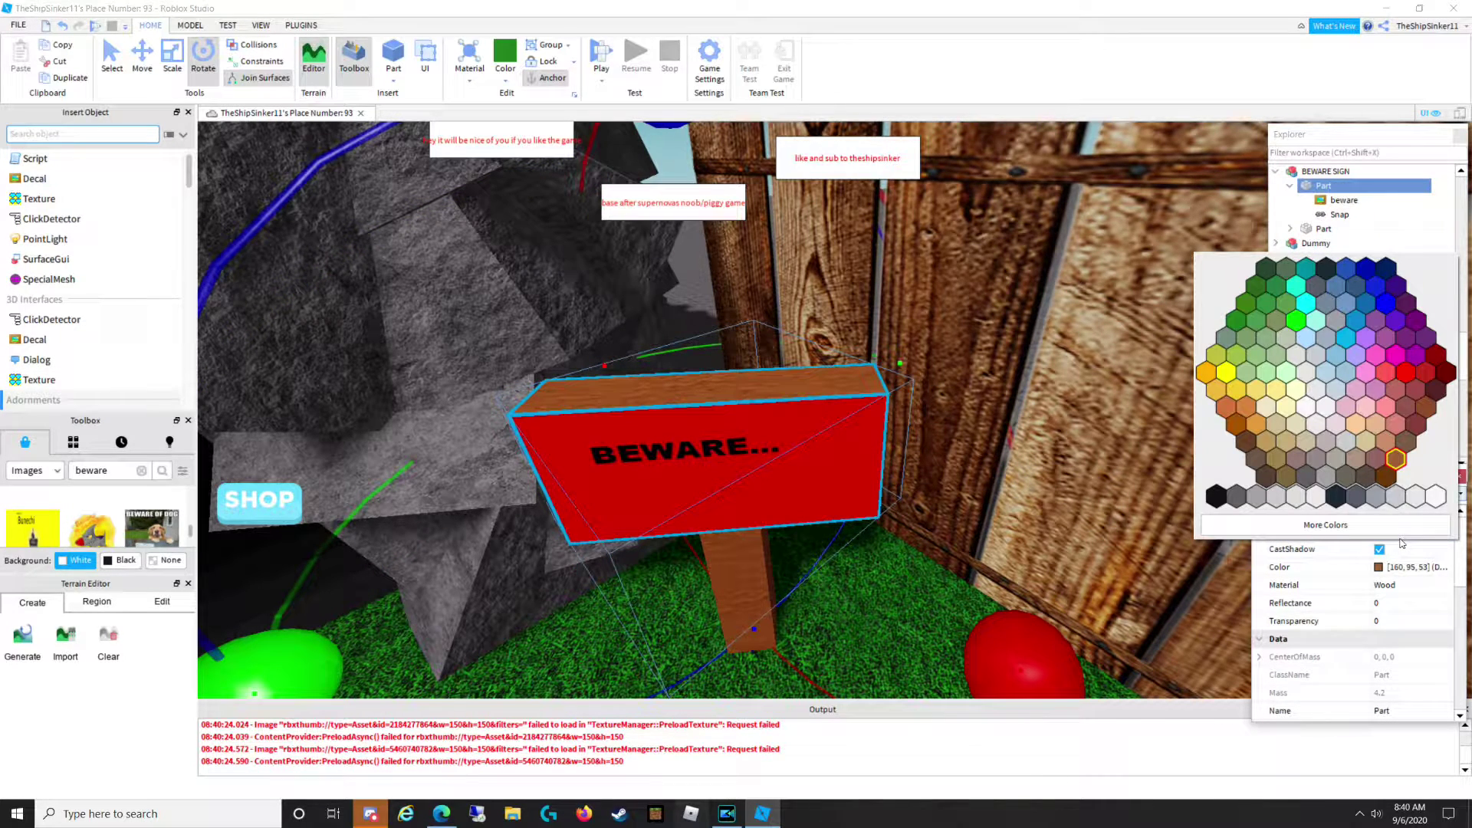
pyautogui.click(1404, 378)
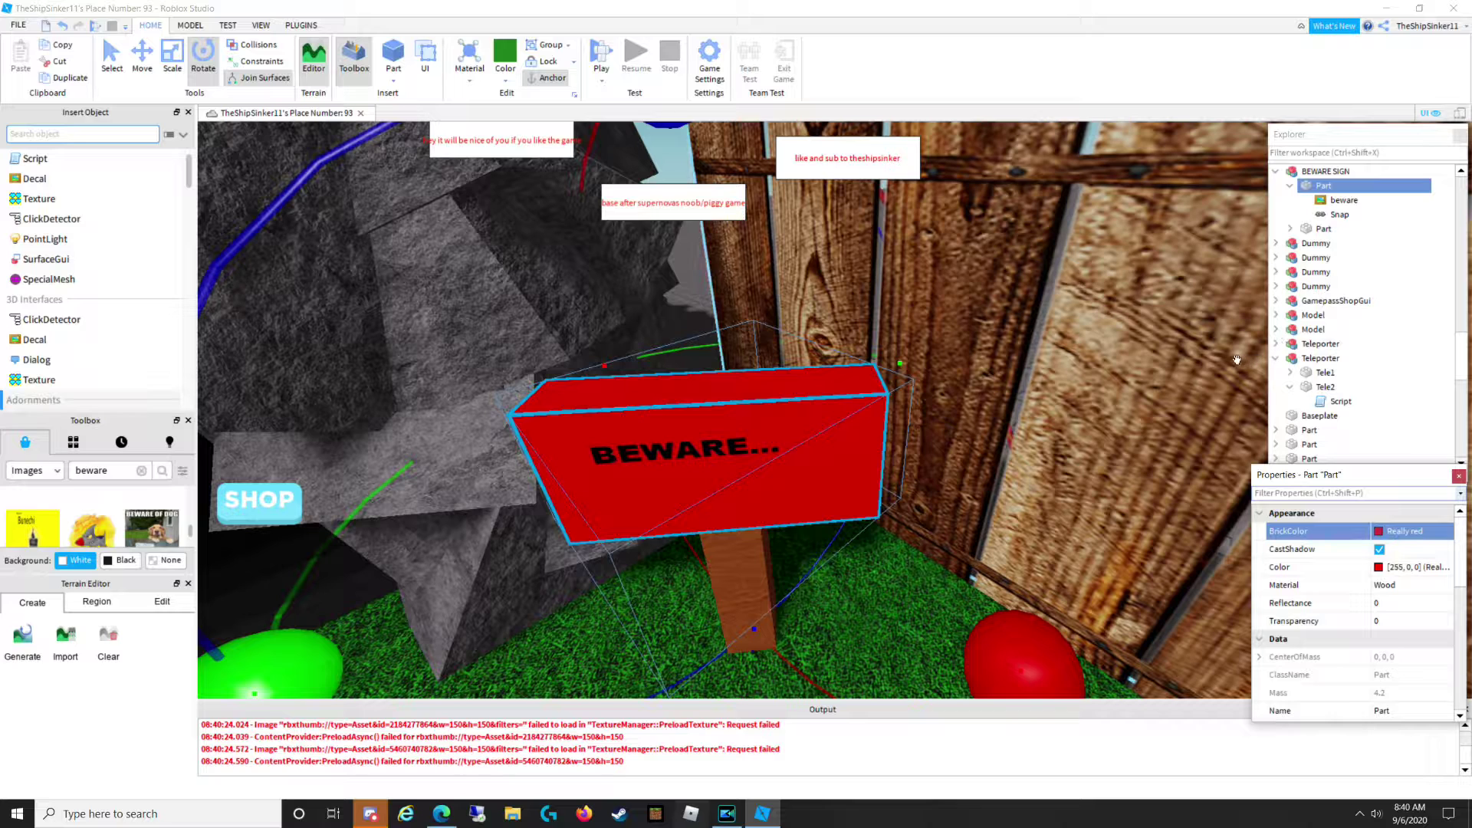
pyautogui.click(1319, 229)
pyautogui.click(1401, 531)
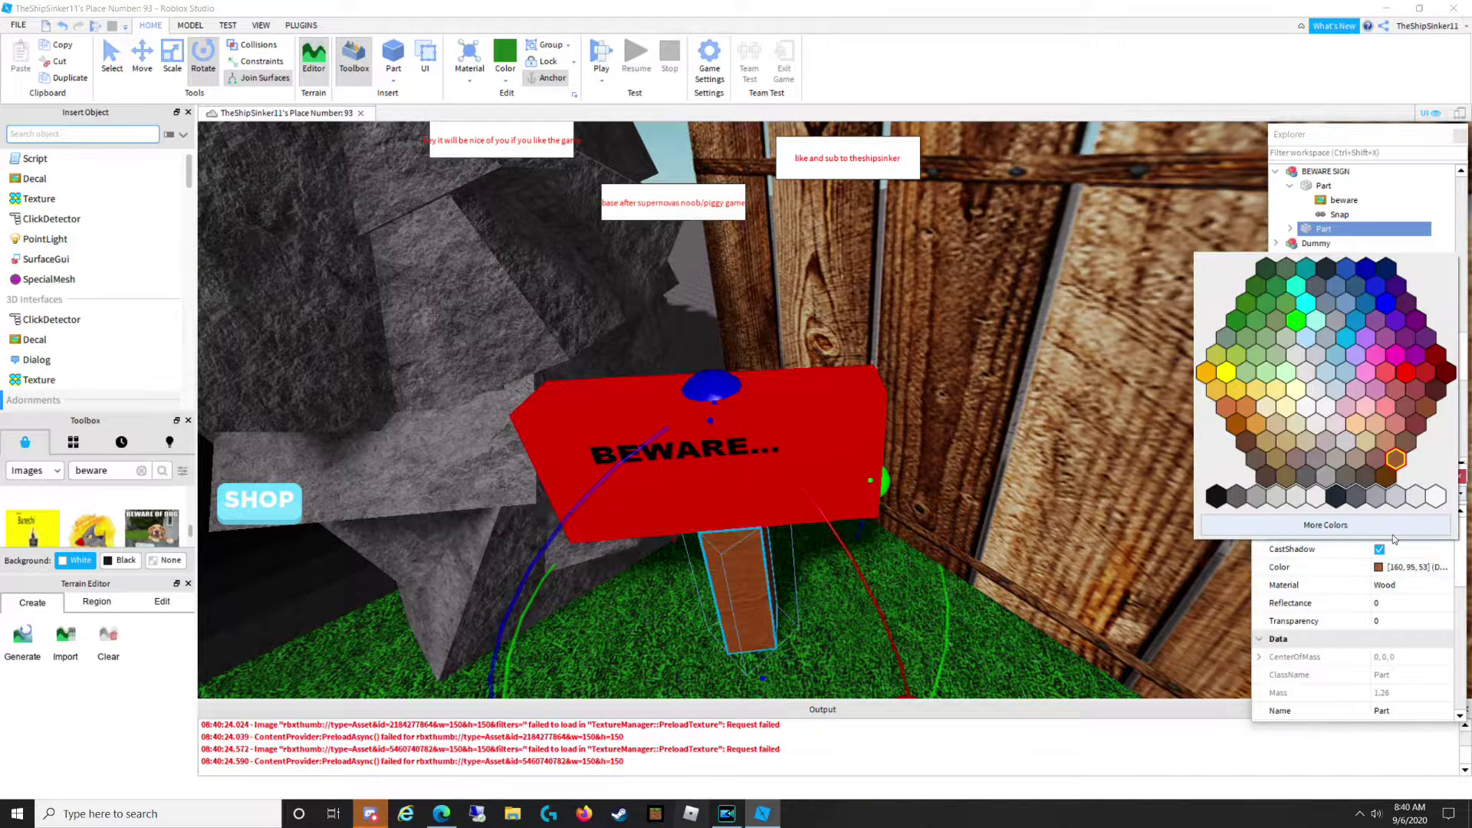
pyautogui.click(1404, 376)
# Duplicate the Teleporter model whose pad lies in front of the house's yard door.
pyautogui.moveTo(936, 561); pyautogui.dragTo(963, 514, button='right')
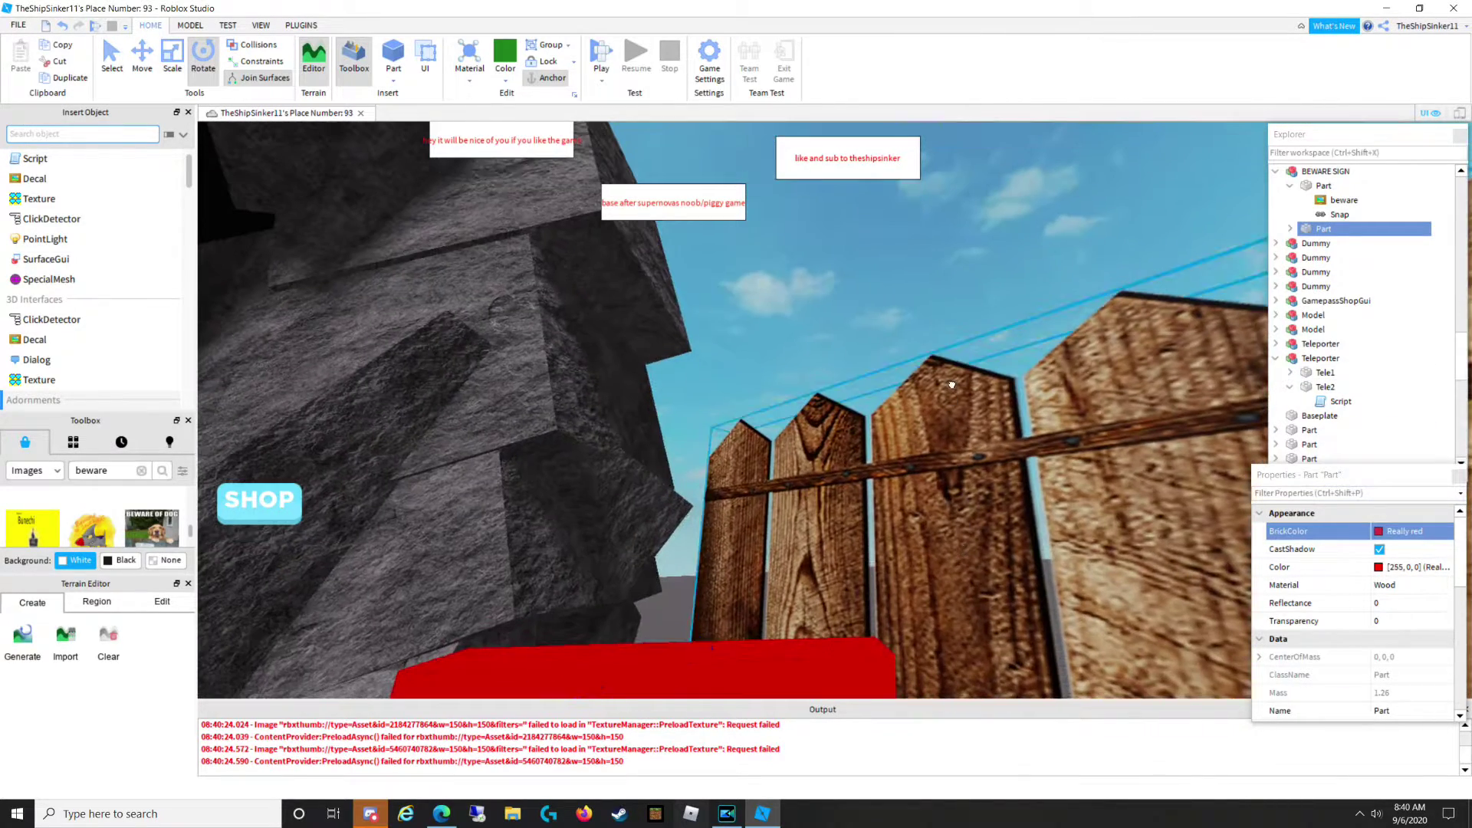
pyautogui.click(951, 379)
pyautogui.click(900, 277)
pyautogui.moveTo(898, 279); pyautogui.dragTo(882, 311, button='right')
pyautogui.press('s')
pyautogui.press('w')
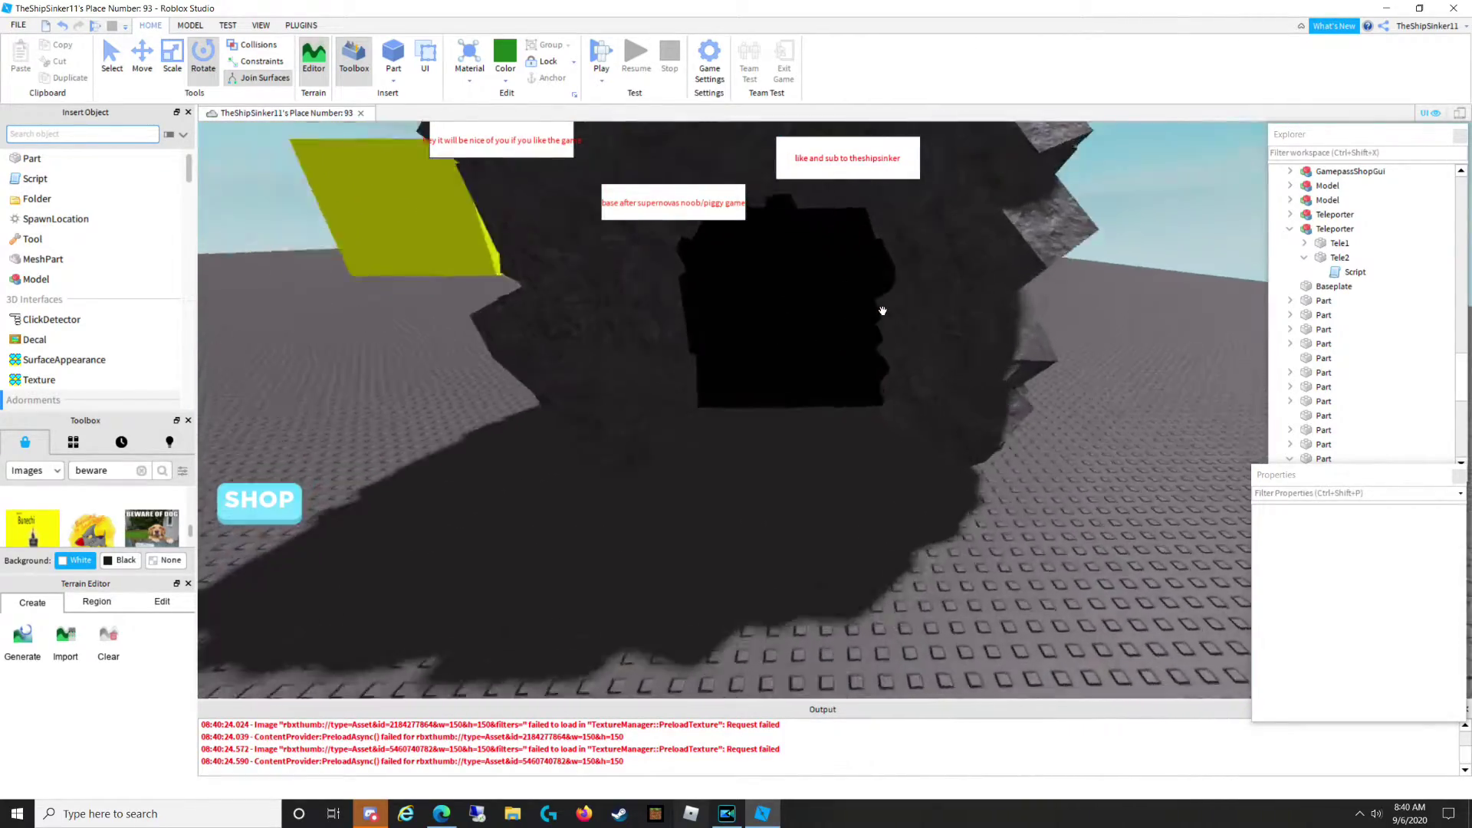
pyautogui.press('e')
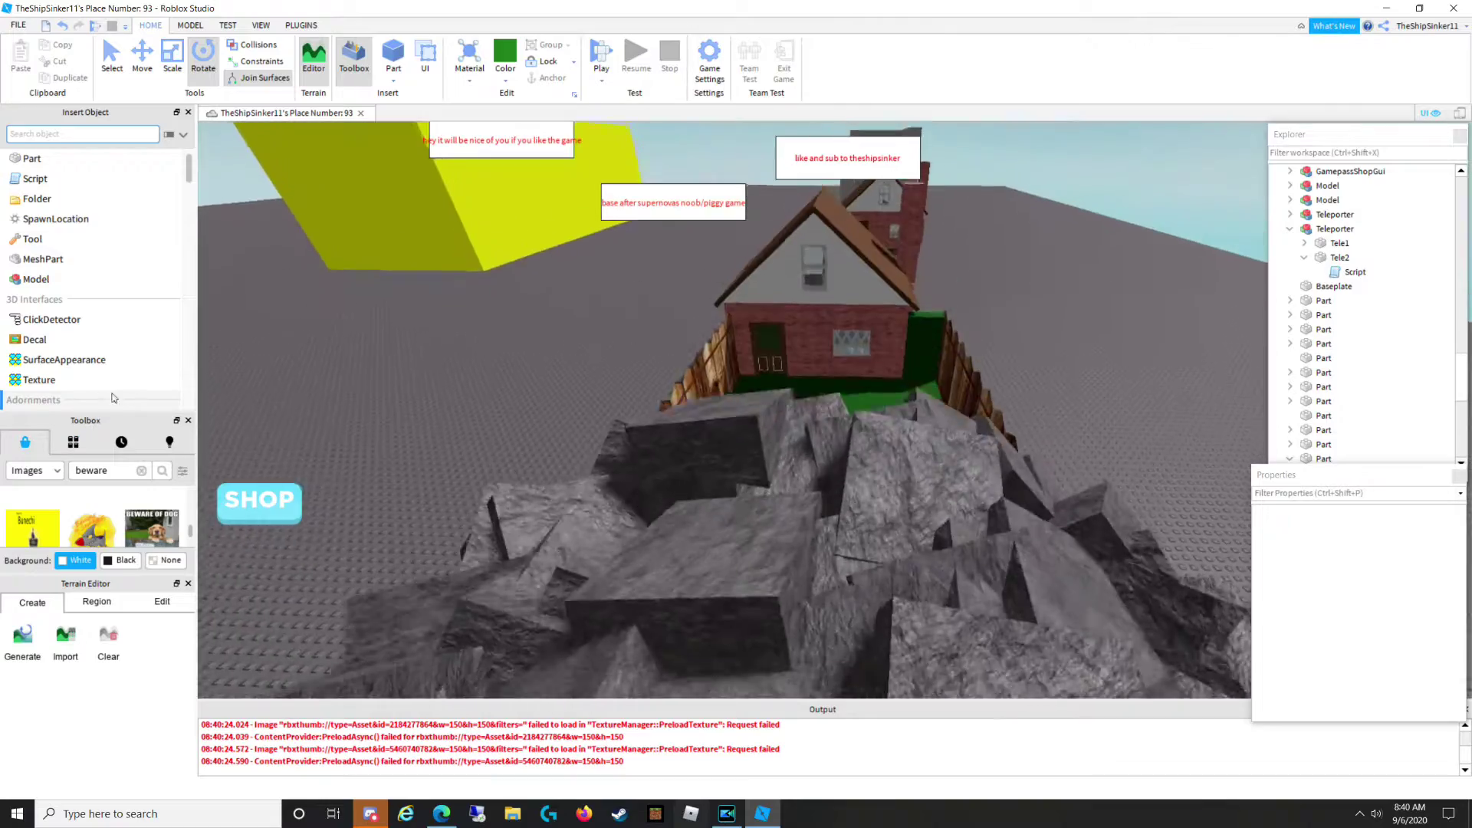
pyautogui.moveTo(730, 571); pyautogui.dragTo(730, 571, button='right')
pyautogui.press('w')
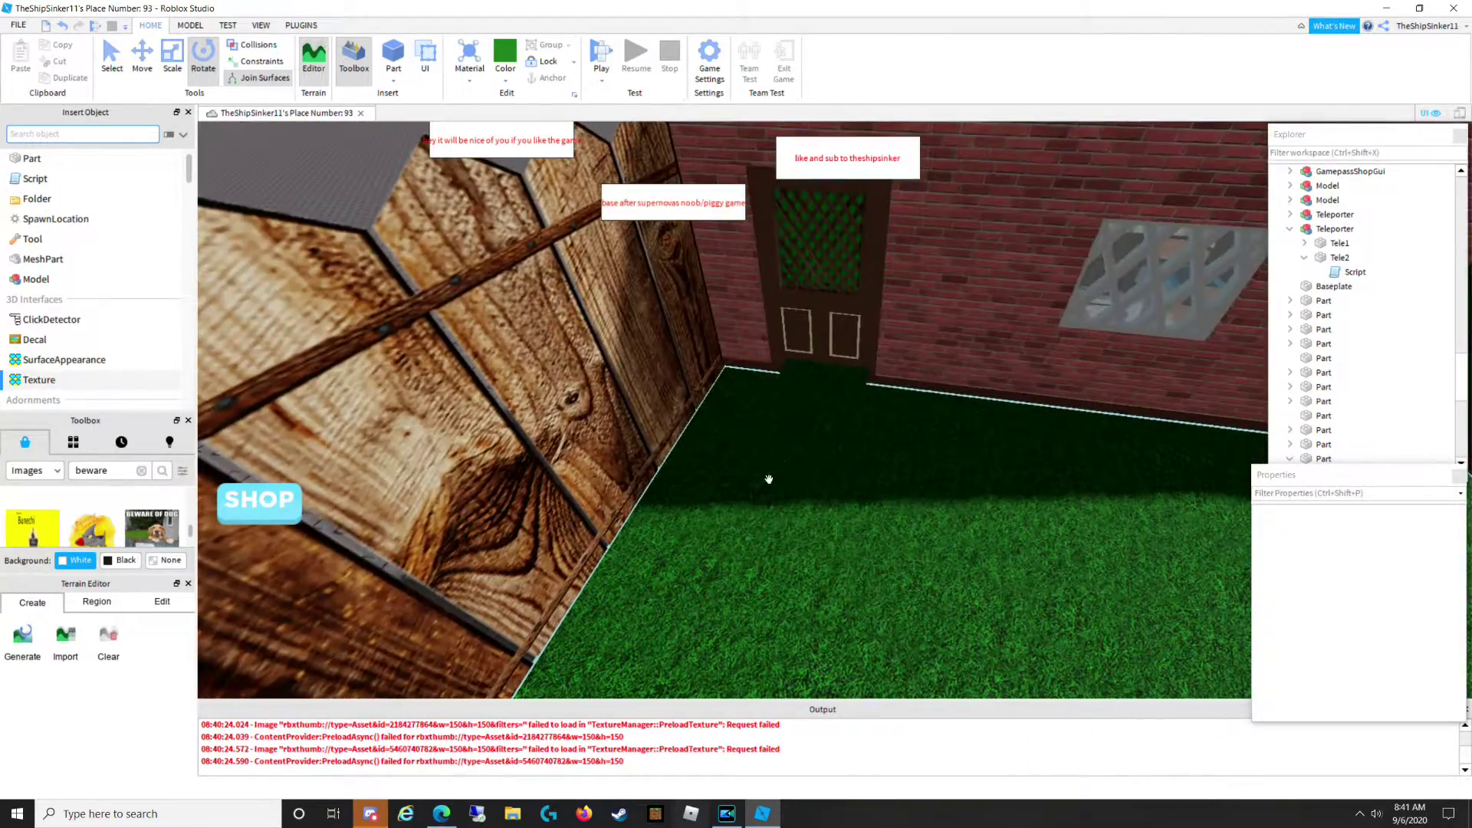
pyautogui.click(817, 387)
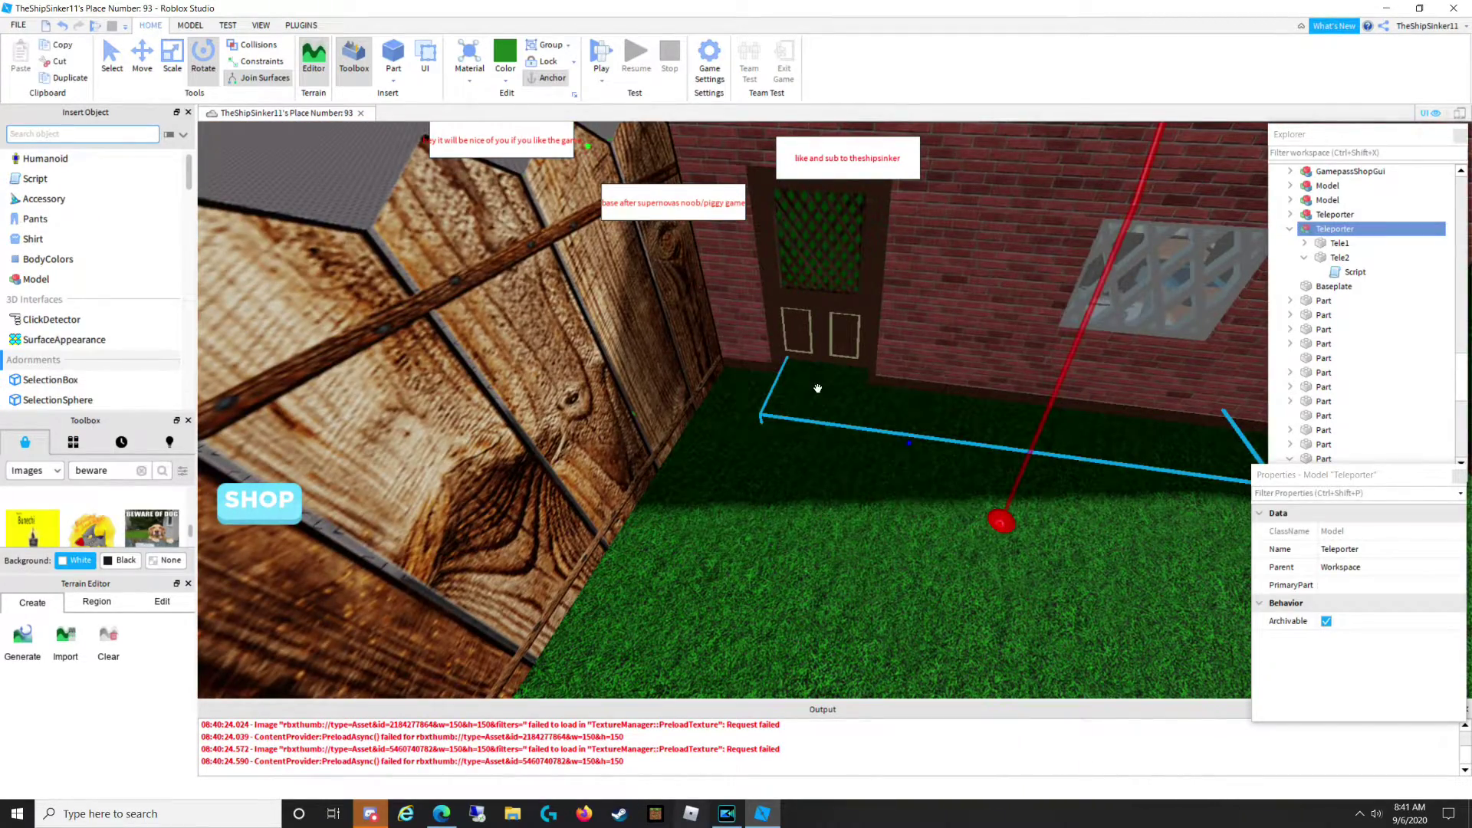
pyautogui.hotkey('ctrl', 'd')
# Move the selected Teleporter model out of the yard to the ground outside the cave opening.
pyautogui.moveTo(799, 373); pyautogui.dragTo(723, 453)
pyautogui.moveTo(723, 453); pyautogui.dragTo(729, 500, button='right')
pyautogui.press('w')
pyautogui.moveTo(729, 500); pyautogui.dragTo(834, 473)
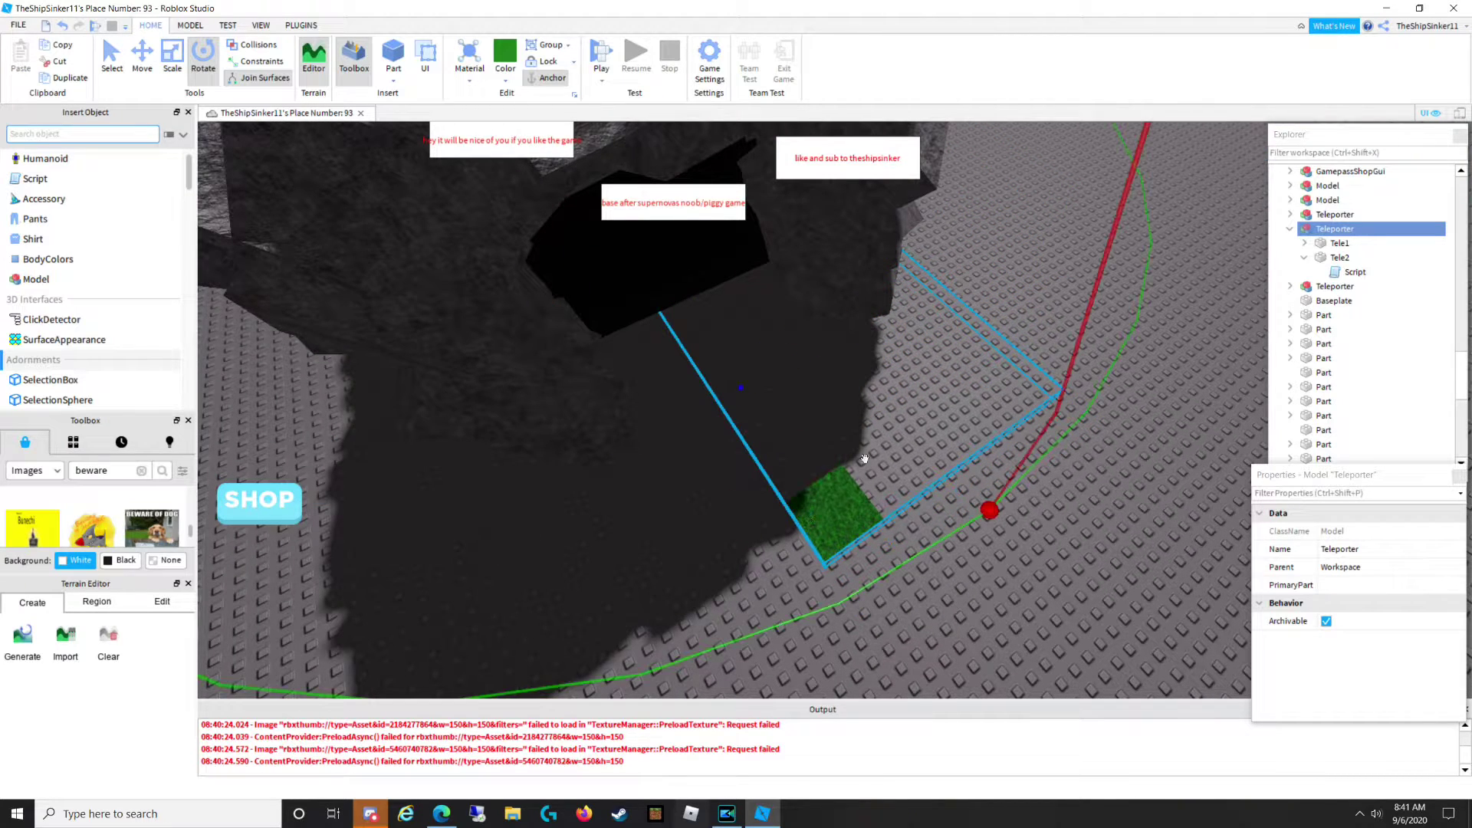
# Place the green Tele2 pad at the cave opening and widen it across the entrance.
pyautogui.click(1319, 244)
pyautogui.click(1318, 259)
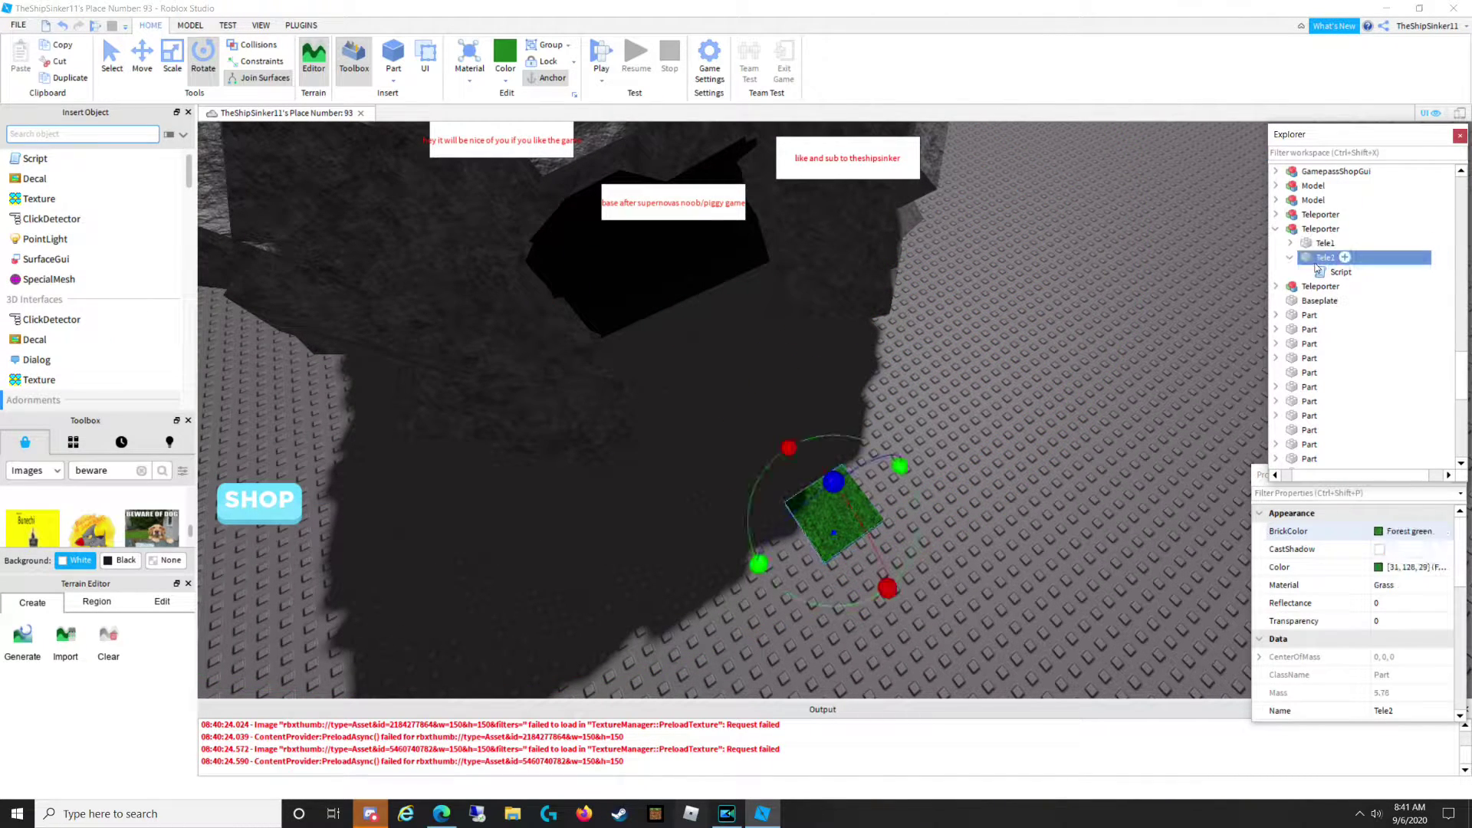
pyautogui.click(142, 55)
pyautogui.moveTo(766, 459); pyautogui.dragTo(583, 299)
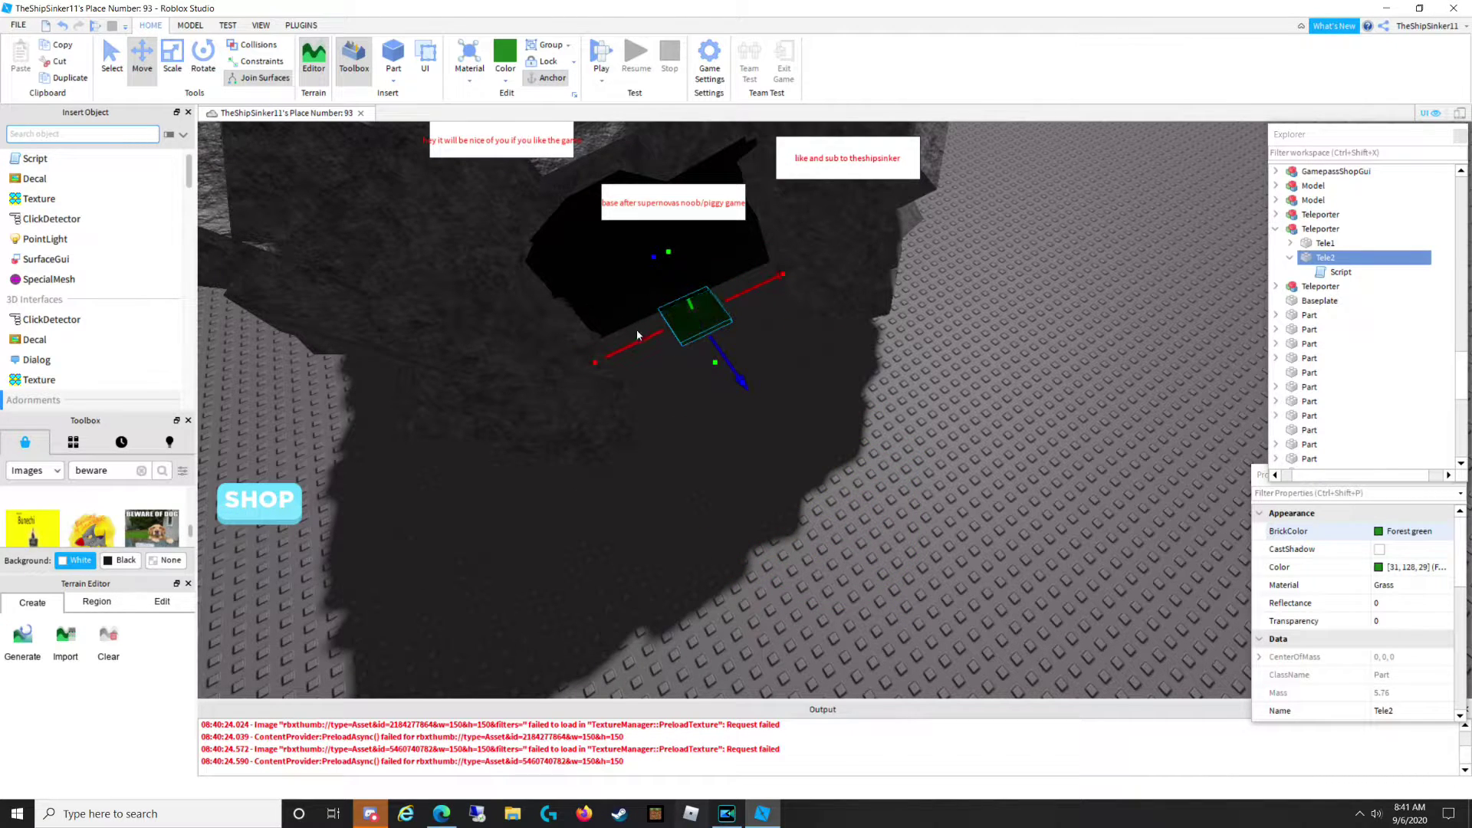
pyautogui.click(174, 53)
pyautogui.moveTo(683, 322); pyautogui.dragTo(849, 296)
# Move the Tele1 pad from beside the house's chimney onto the open baseplate.
pyautogui.press('w')
pyautogui.press('e')
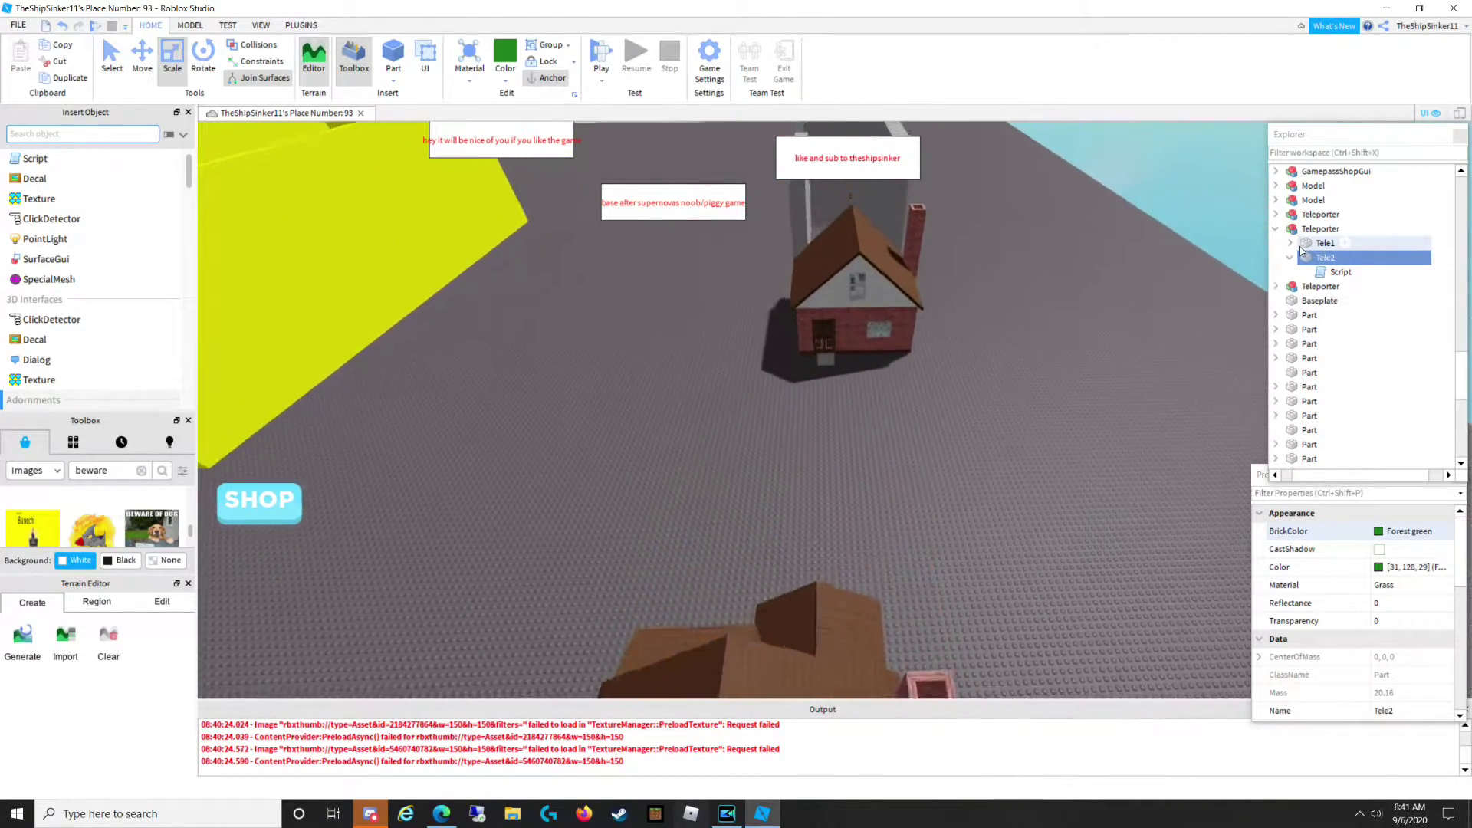
pyautogui.click(1305, 243)
pyautogui.press('f')
pyautogui.moveTo(1056, 365); pyautogui.dragTo(563, 352, button='right')
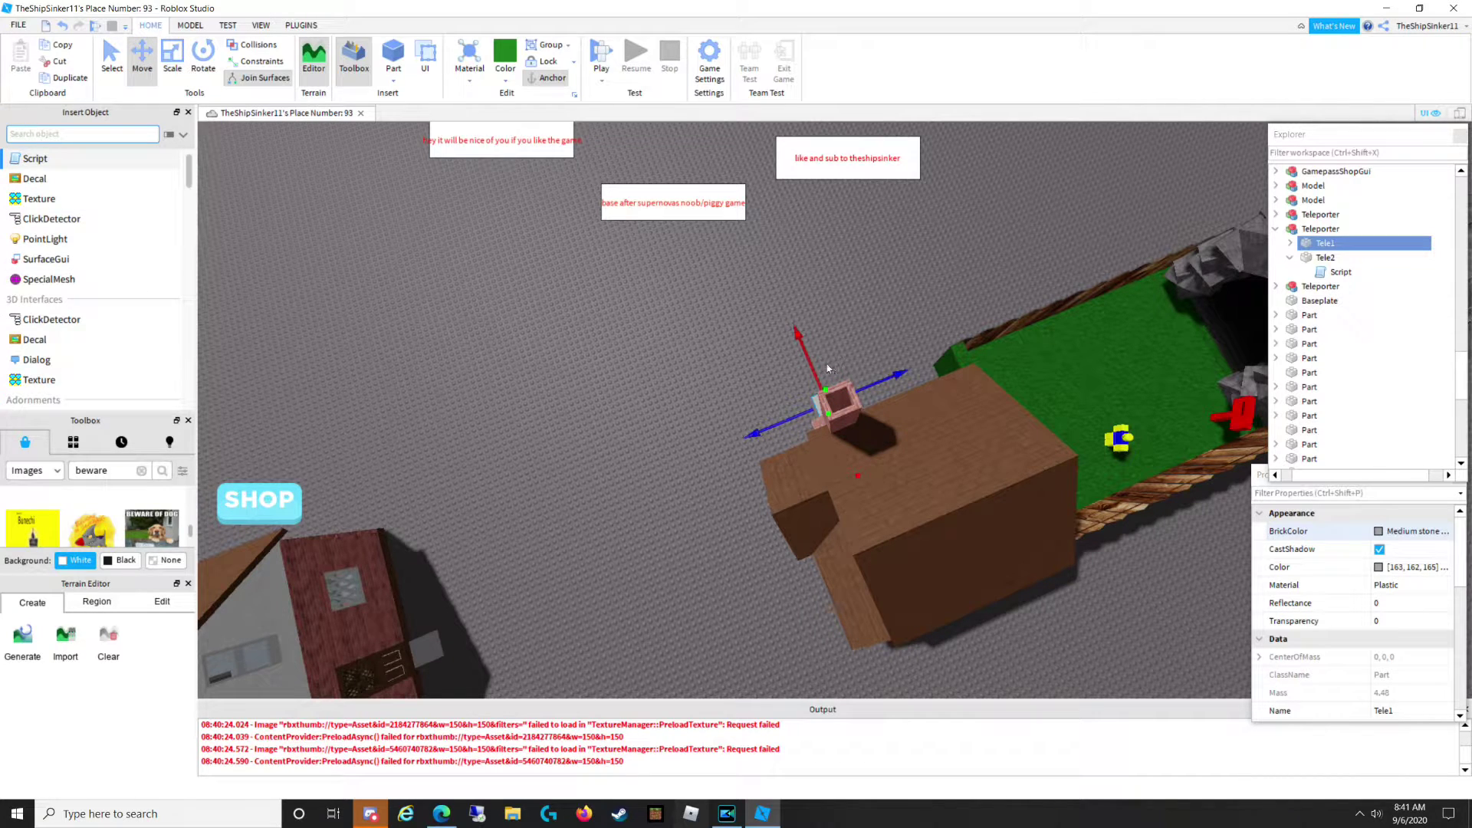
pyautogui.moveTo(802, 324); pyautogui.dragTo(778, 278, button='right')
pyautogui.moveTo(627, 439); pyautogui.dragTo(677, 11, button='right')
# Start a play test and run the character from the yellow spawn building to the door inside the house.
pyautogui.click(600, 65)
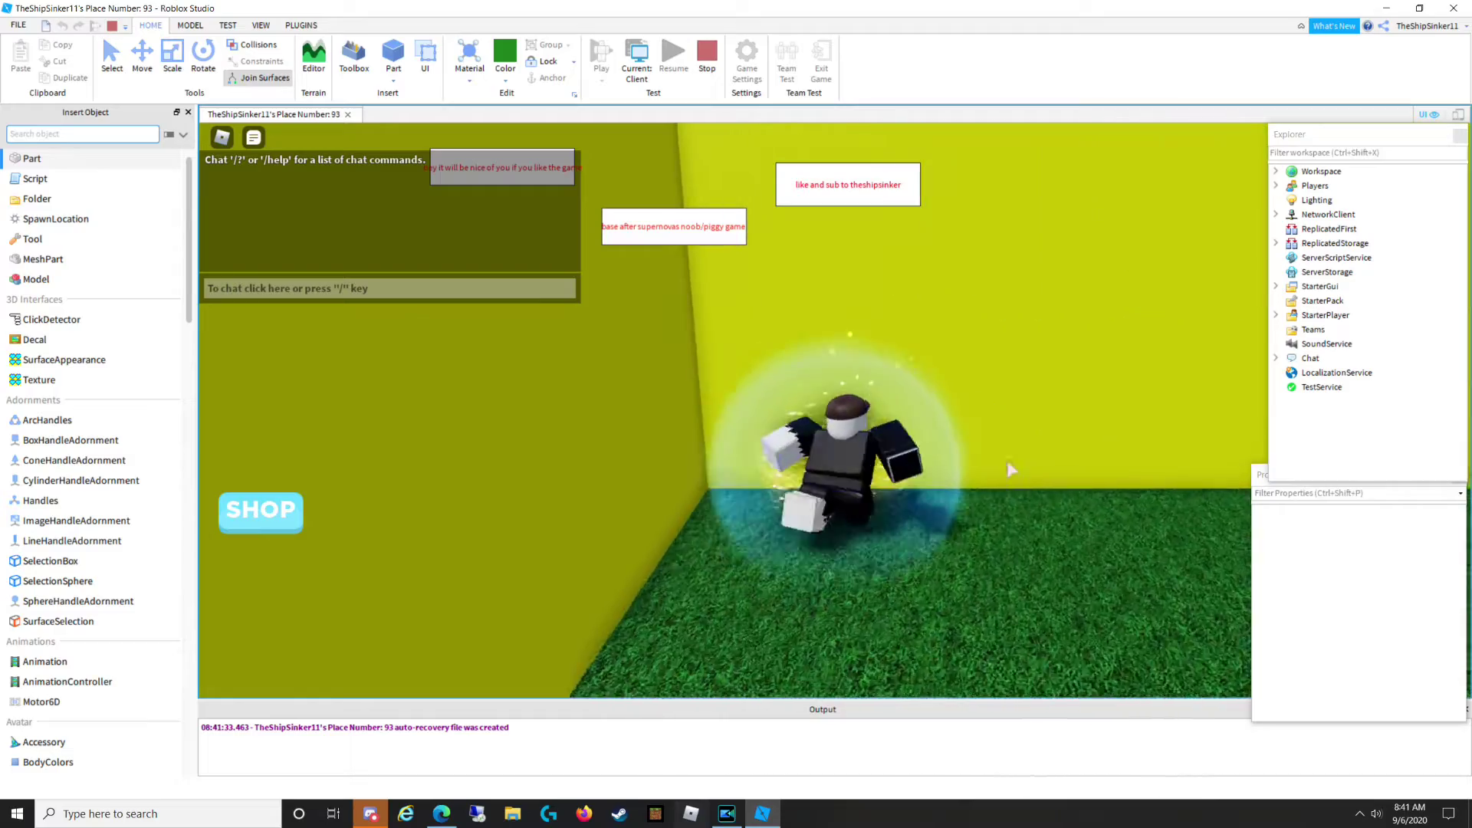
pyautogui.press('w')
pyautogui.moveTo(733, 412); pyautogui.dragTo(735, 412, button='right')
pyautogui.press('w')
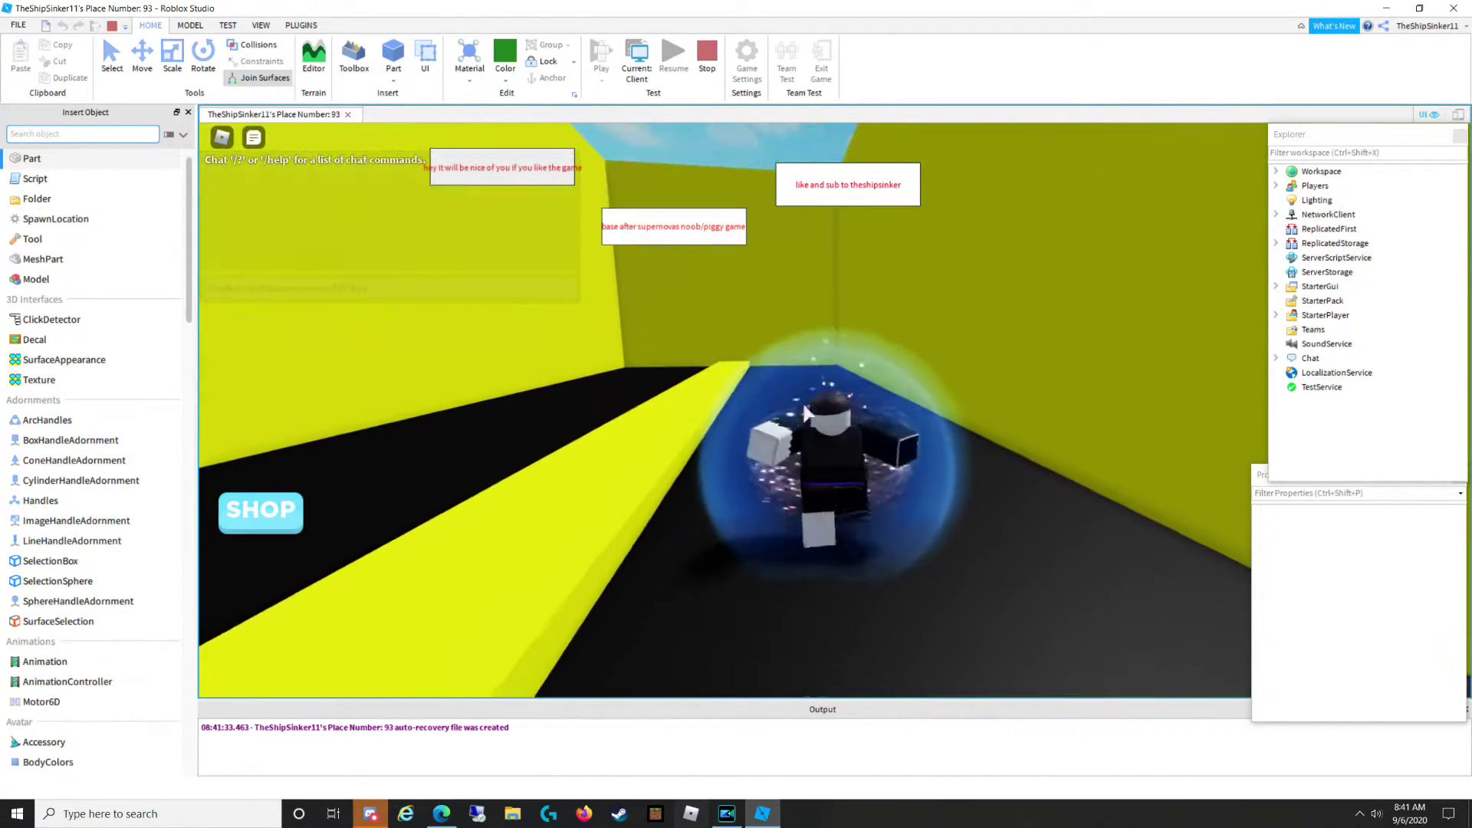
pyautogui.press('w')
pyautogui.moveTo(811, 421); pyautogui.dragTo(811, 421, button='right')
pyautogui.press('w')
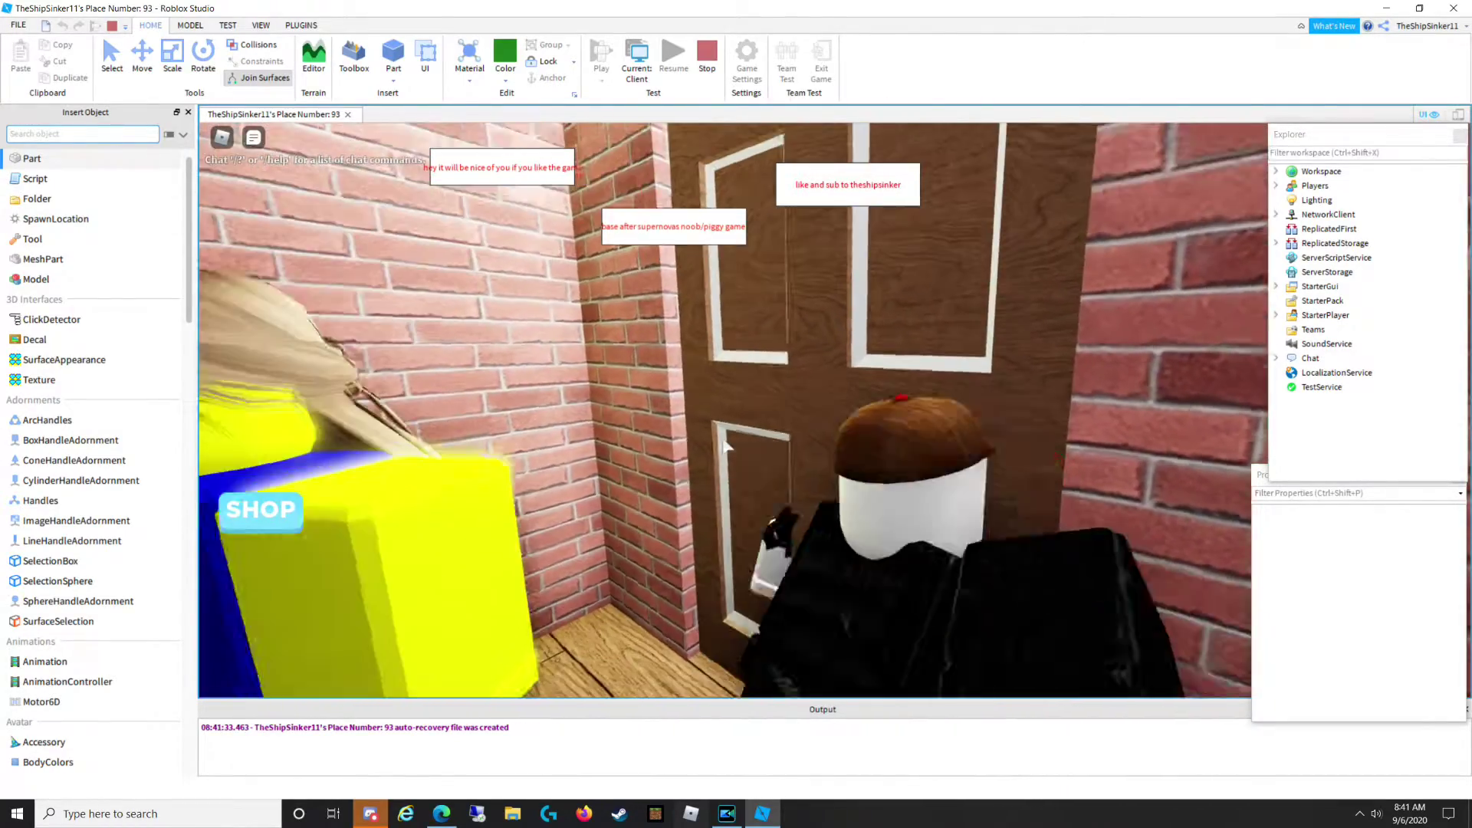
# Run the character onward through the cave teleporter to the Tele1 pad and end the play test.
pyautogui.moveTo(723, 439); pyautogui.dragTo(723, 439, button='right')
pyautogui.press('w')
pyautogui.press('w')
pyautogui.press('w')
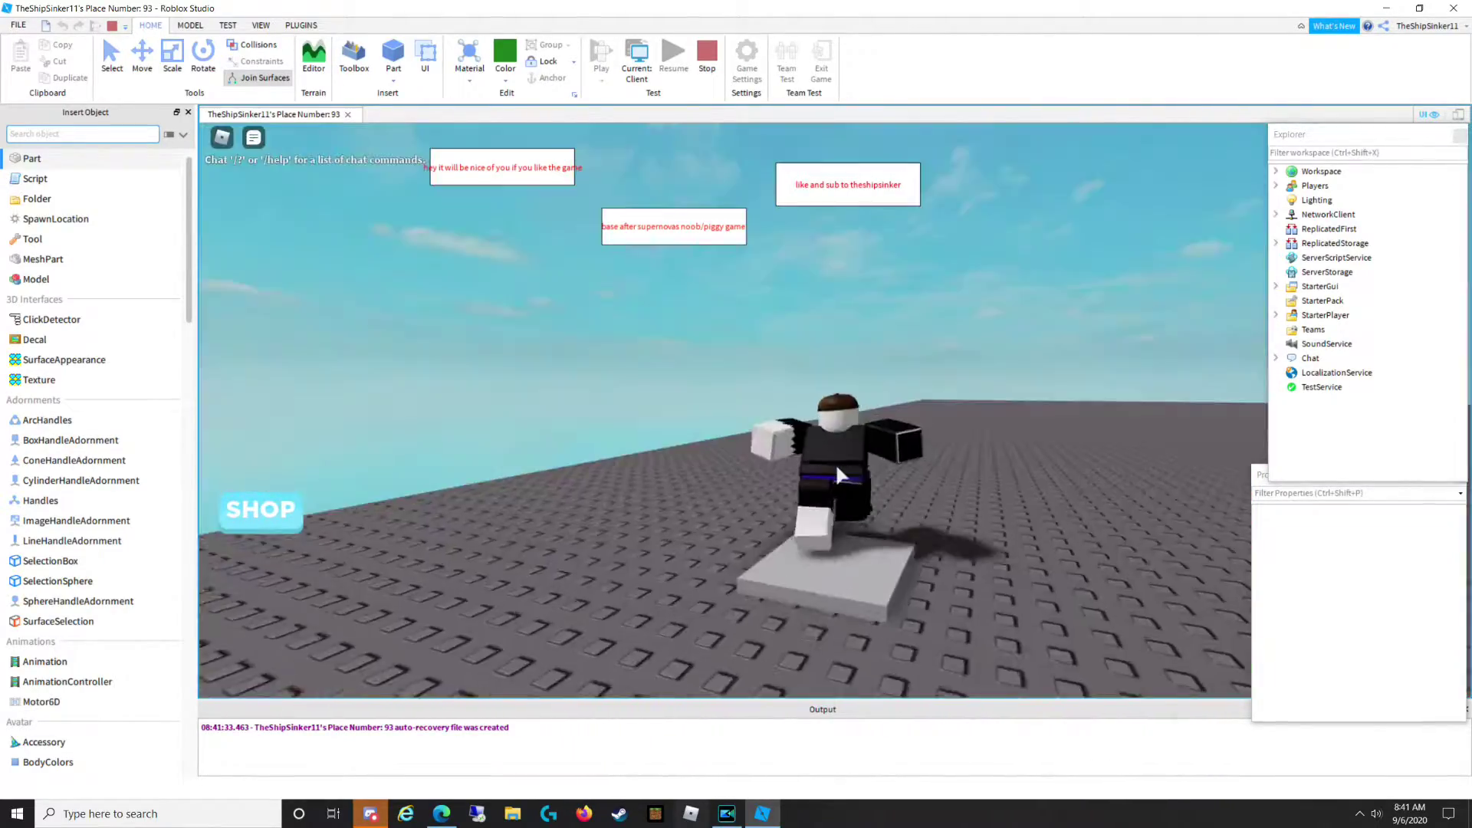
pyautogui.press('w')
pyautogui.moveTo(837, 466); pyautogui.dragTo(837, 466, button='right')
pyautogui.press('s')
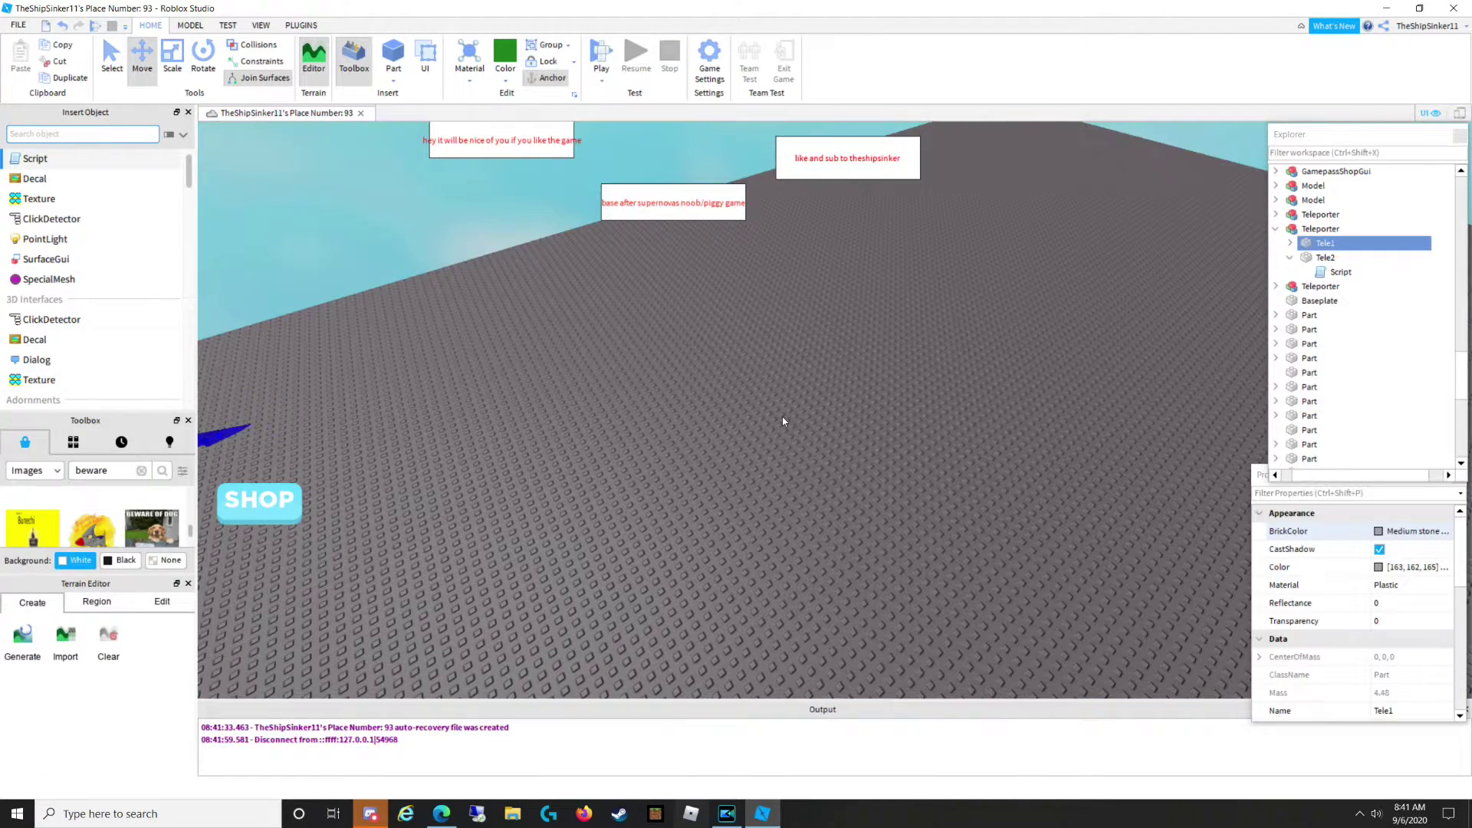
# Switch the toolbox category from Images to Models.
pyautogui.moveTo(782, 416); pyautogui.dragTo(741, 415, button='right')
pyautogui.click(766, 414)
pyautogui.press('w')
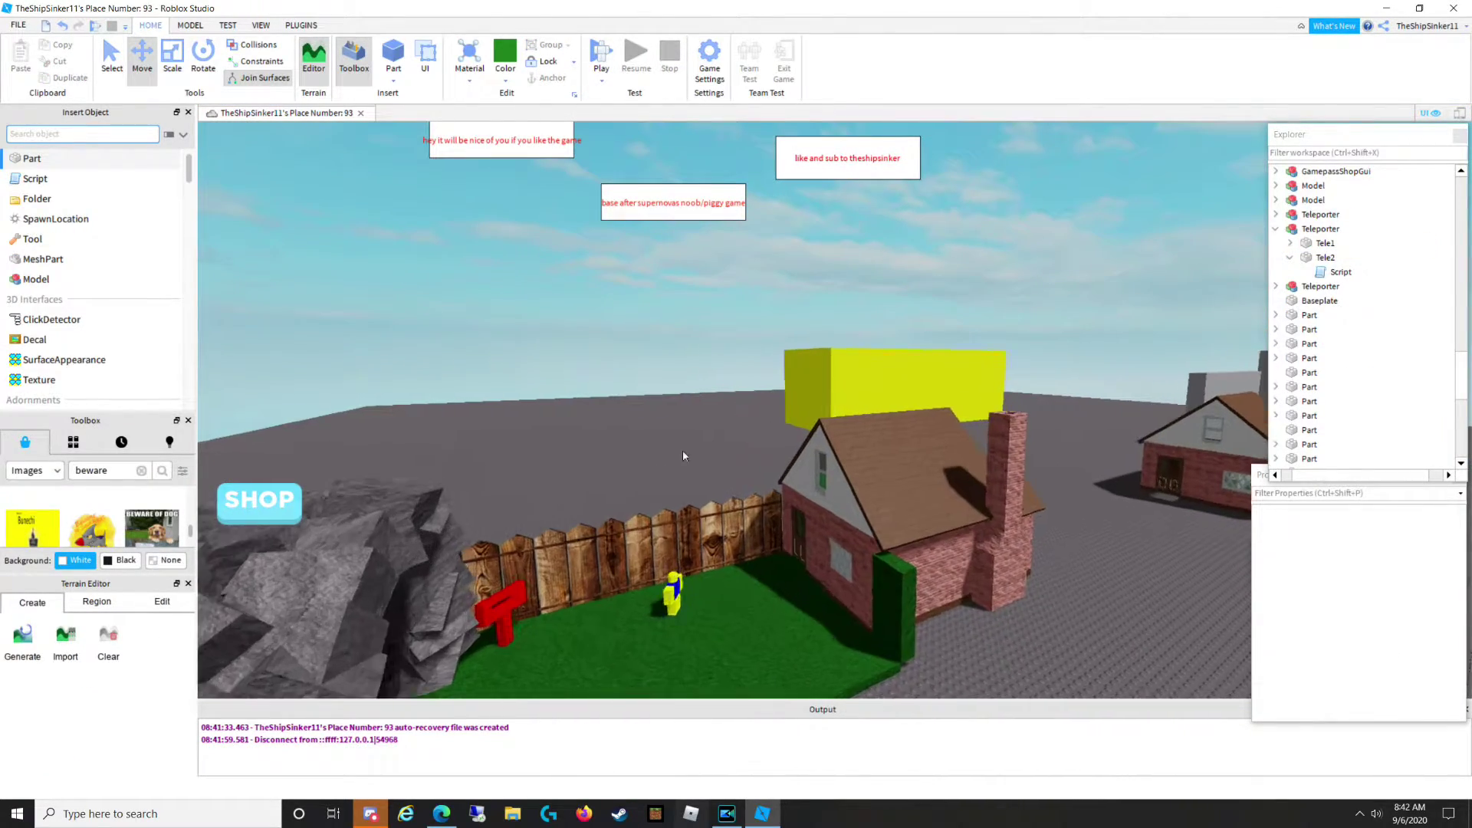
pyautogui.press('a')
pyautogui.press('s')
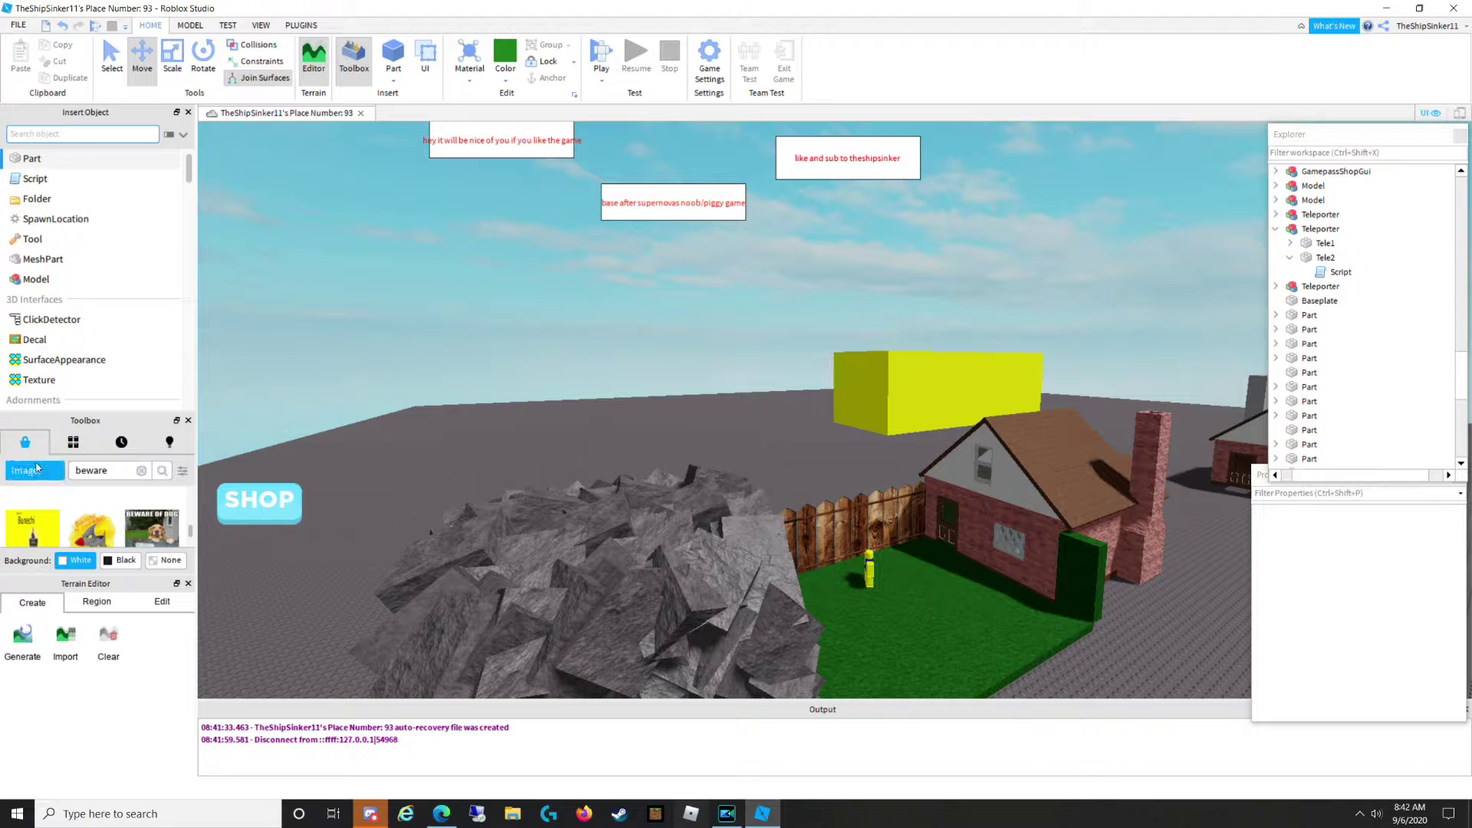
pyautogui.click(34, 469)
pyautogui.click(25, 490)
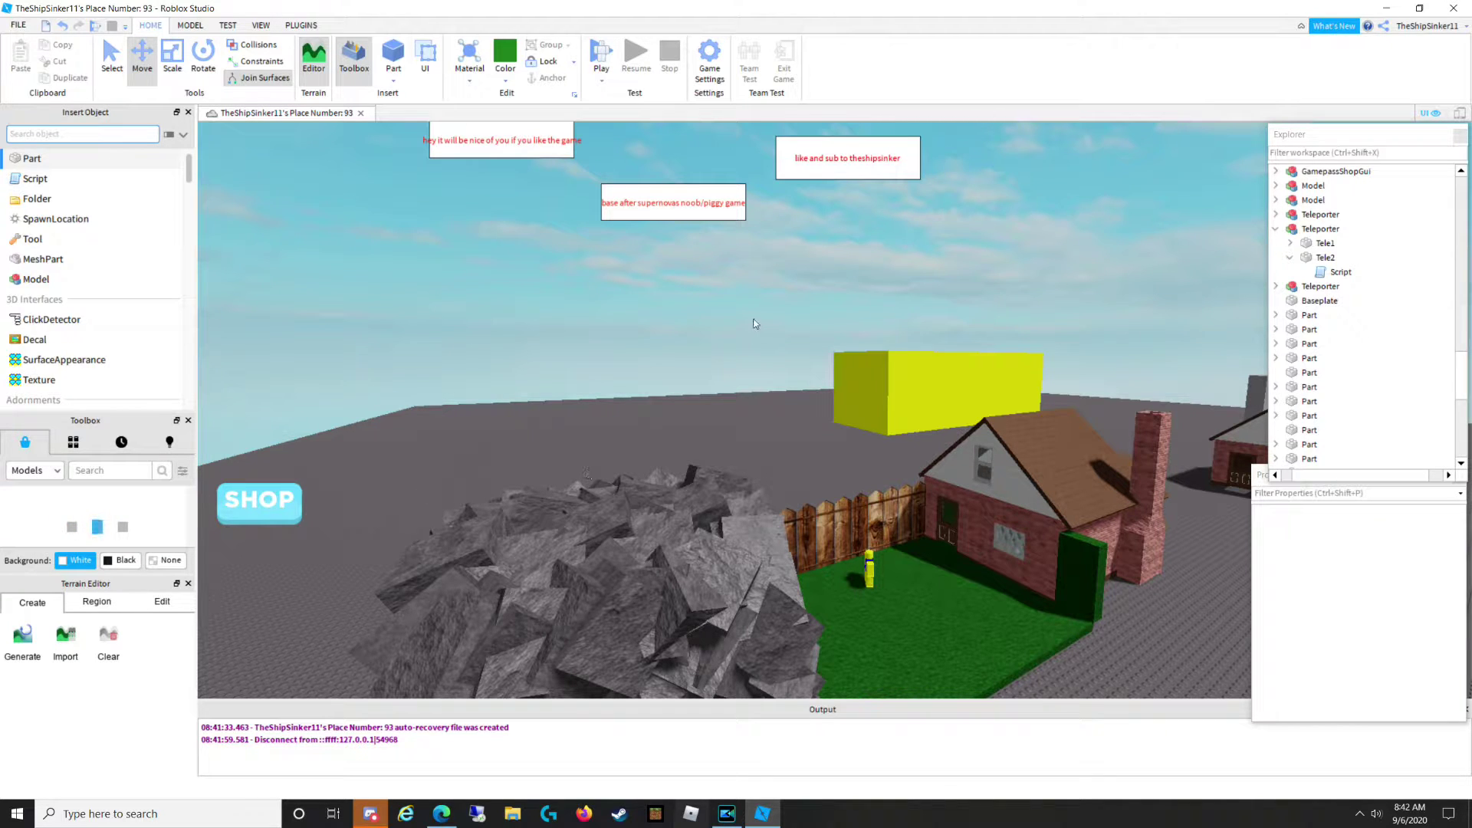
pyautogui.press('s')
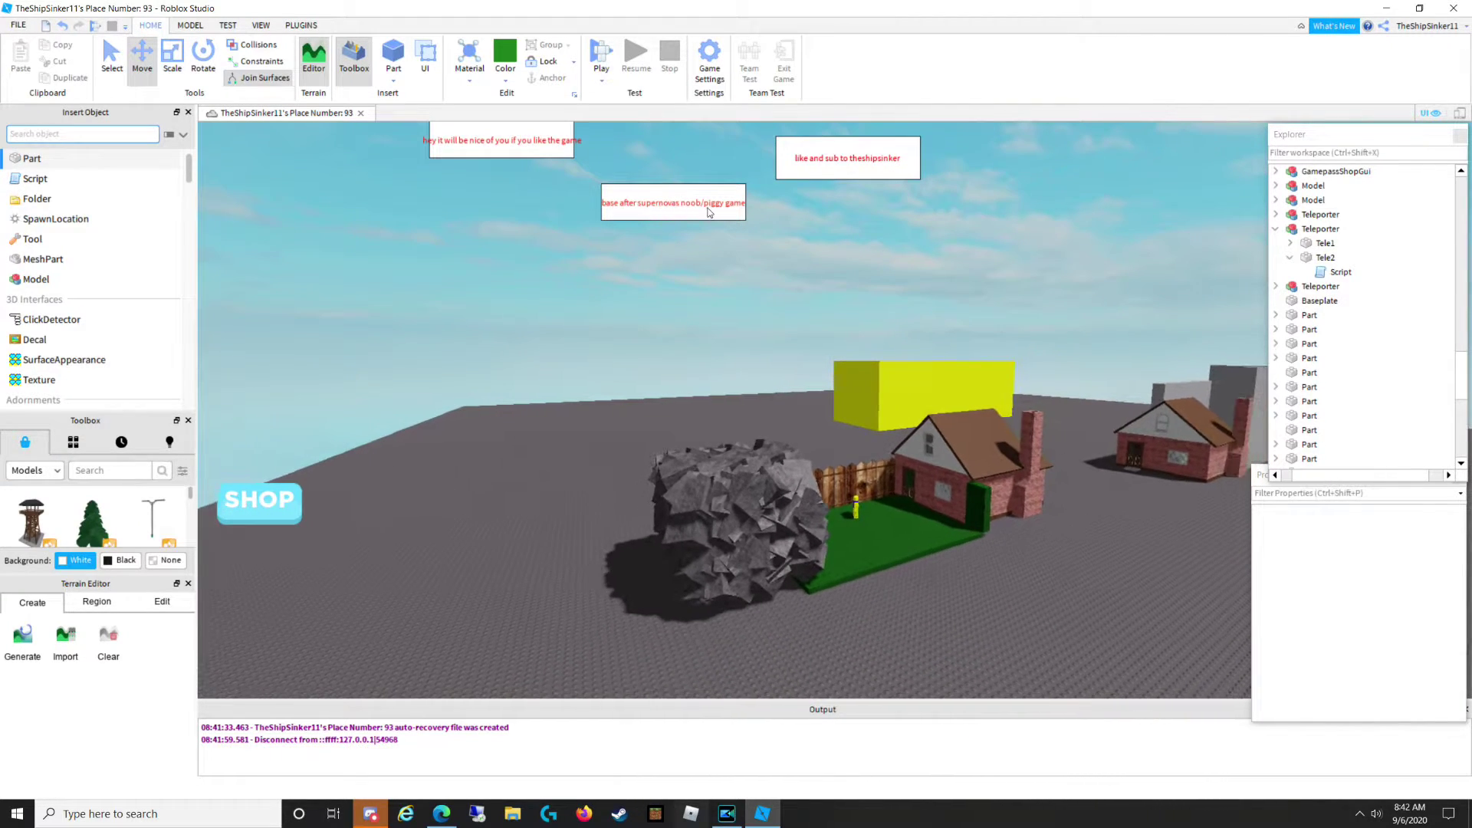
pyautogui.press('s')
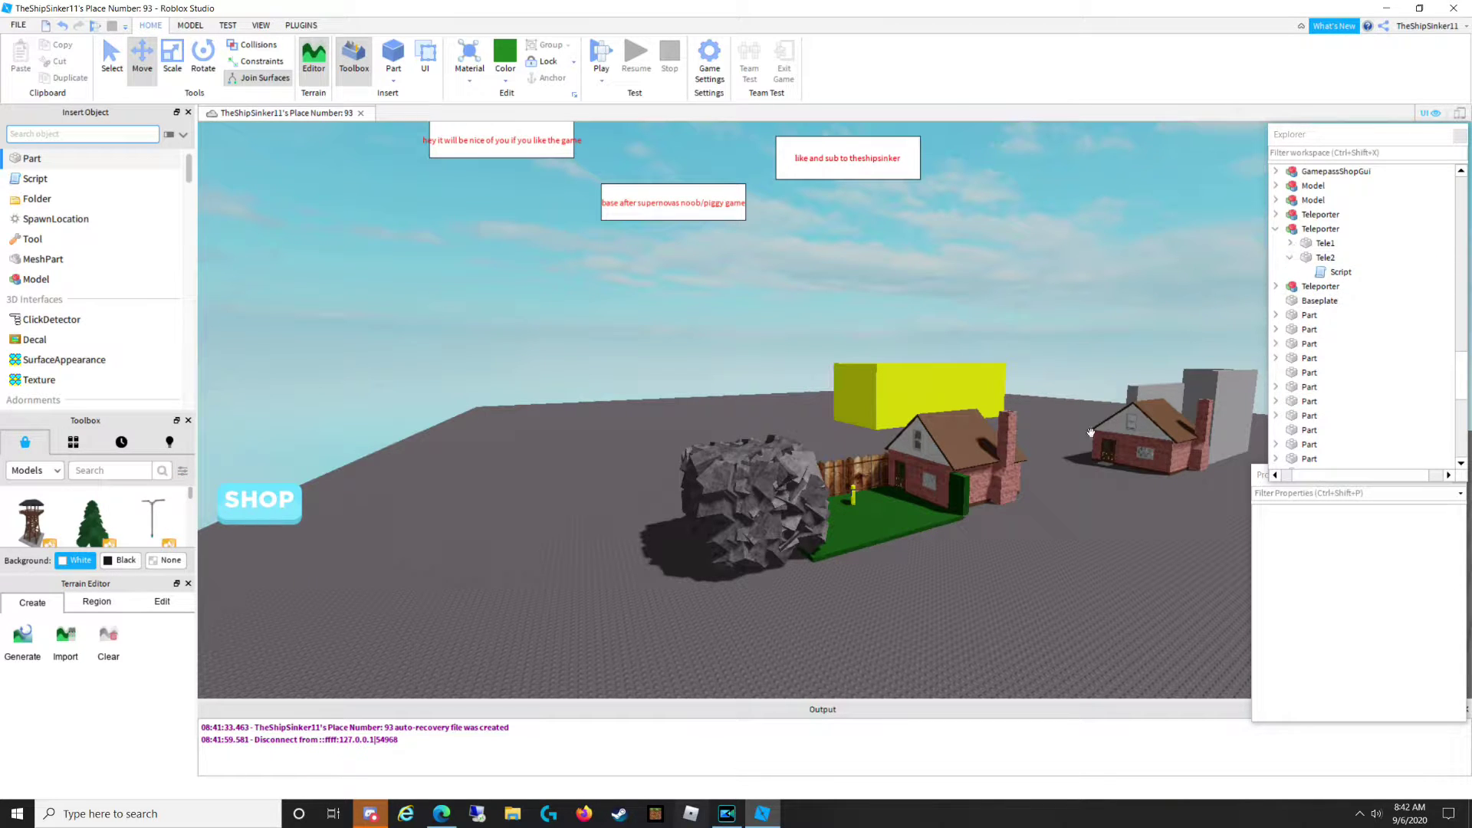
pyautogui.moveTo(864, 607)
pyautogui.mouseDown(button='right')
pyautogui.moveTo(881, 607)
pyautogui.moveTo(870, 593)
pyautogui.mouseUp(button='right')
pyautogui.press('w')
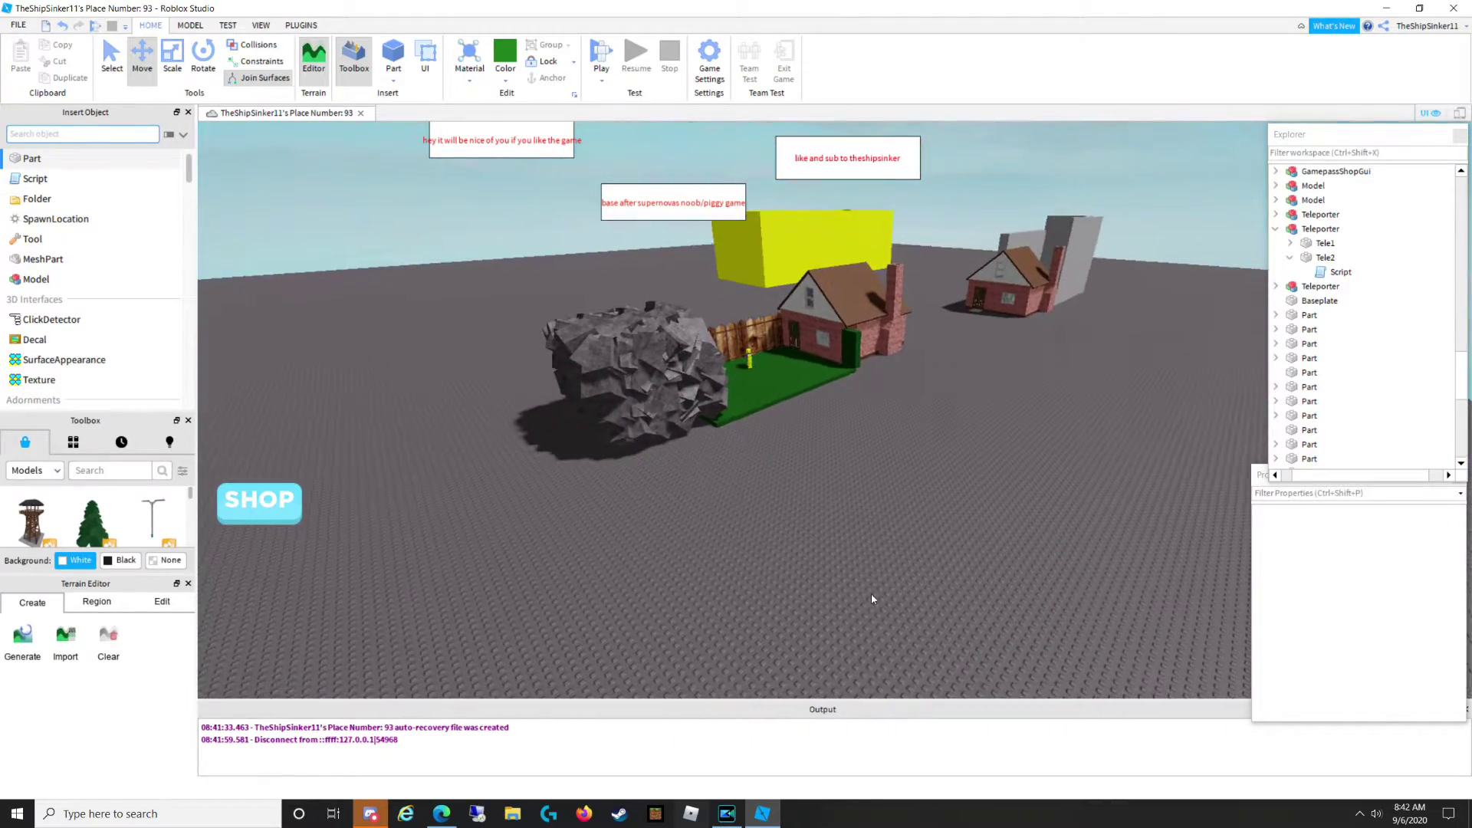
pyautogui.press('w')
pyautogui.moveTo(871, 594); pyautogui.dragTo(864, 564, button='right')
pyautogui.press('s')
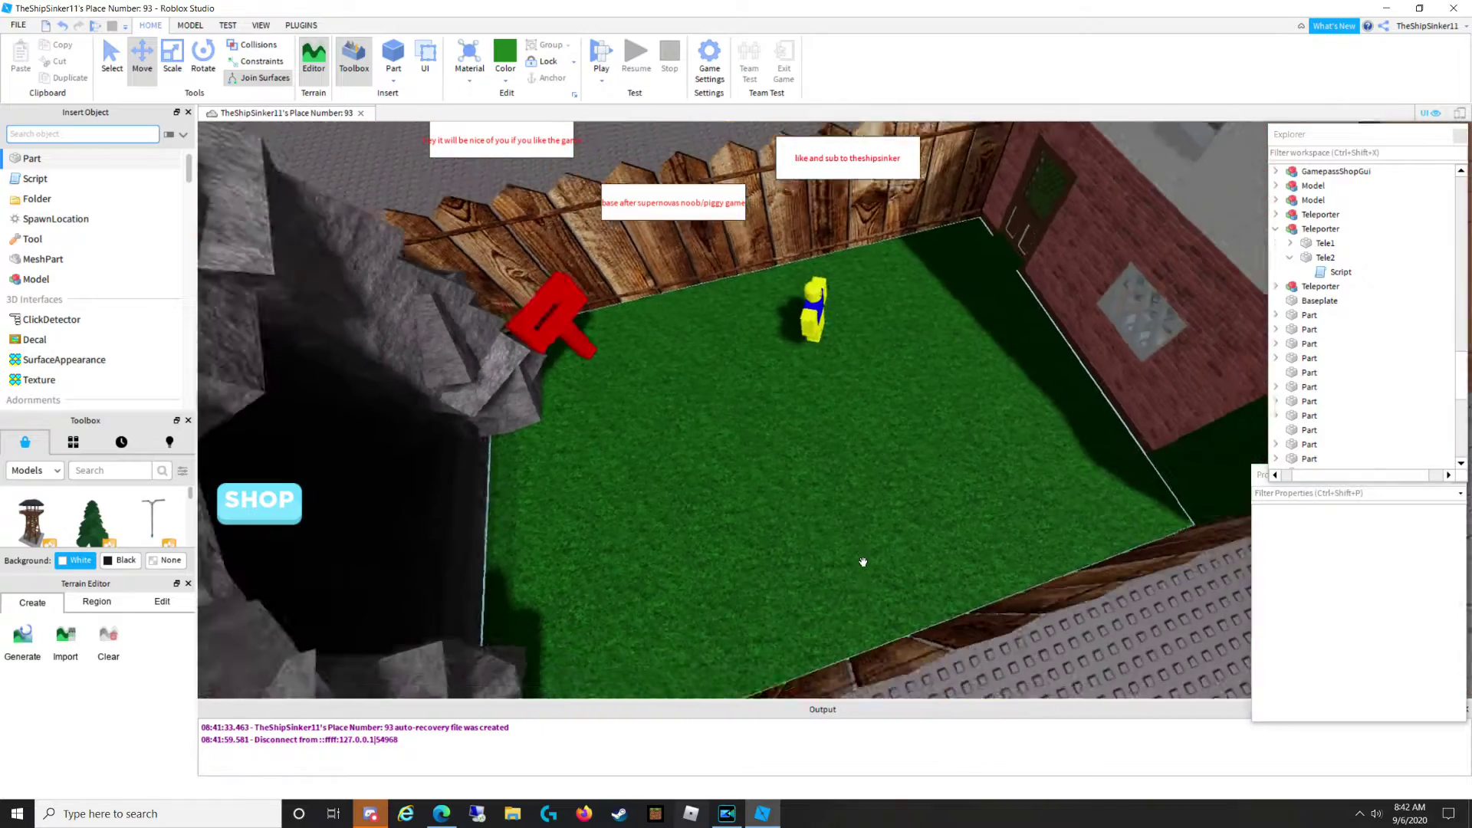
# Set the Transparency of the Teleporter's Tele1 pad on the open baseplate to 1.
pyautogui.scroll(-8, 911, 452)
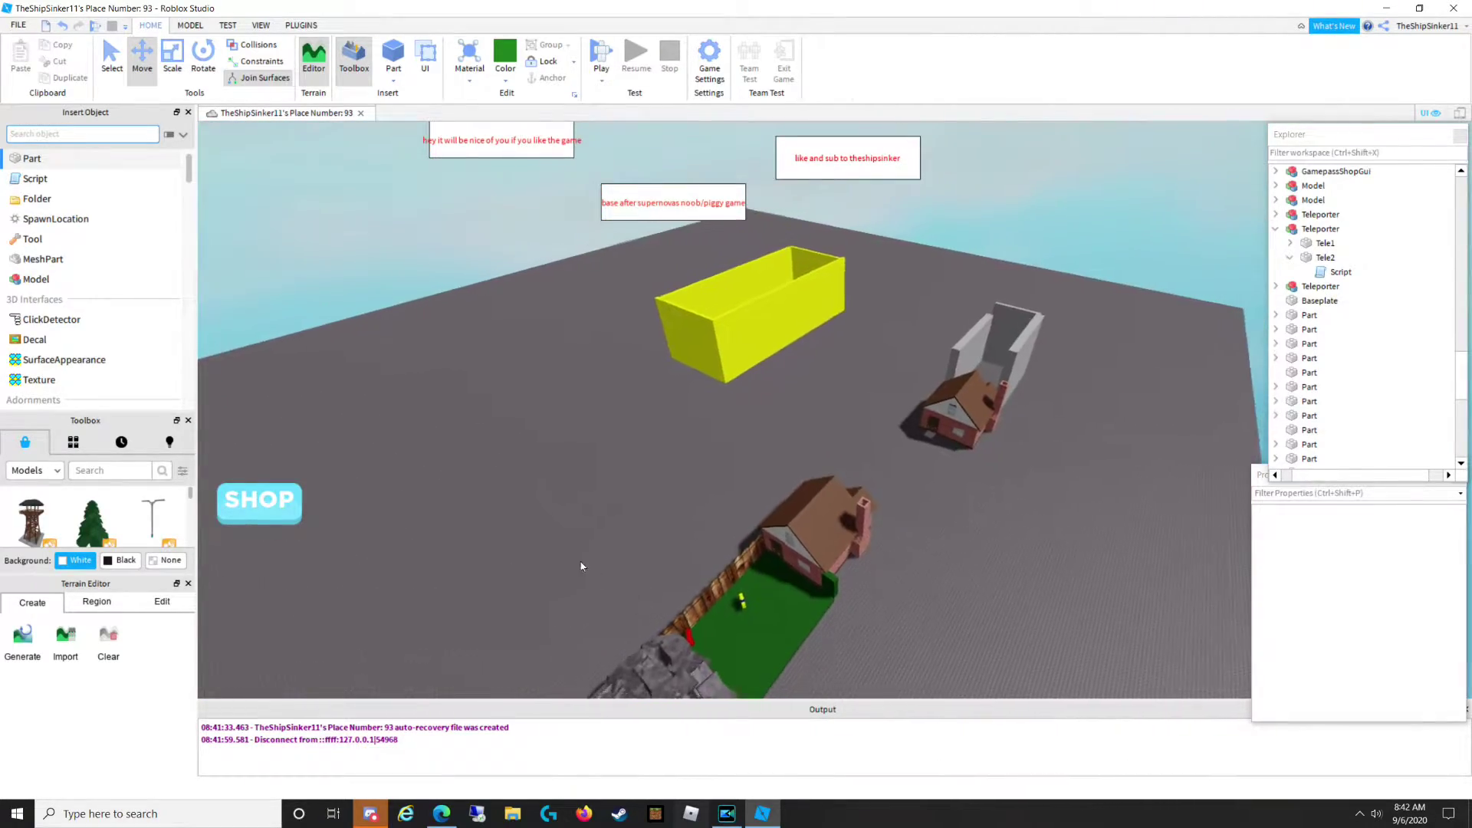
pyautogui.moveTo(719, 441); pyautogui.dragTo(719, 440, button='right')
pyautogui.press('w')
pyautogui.press('w')
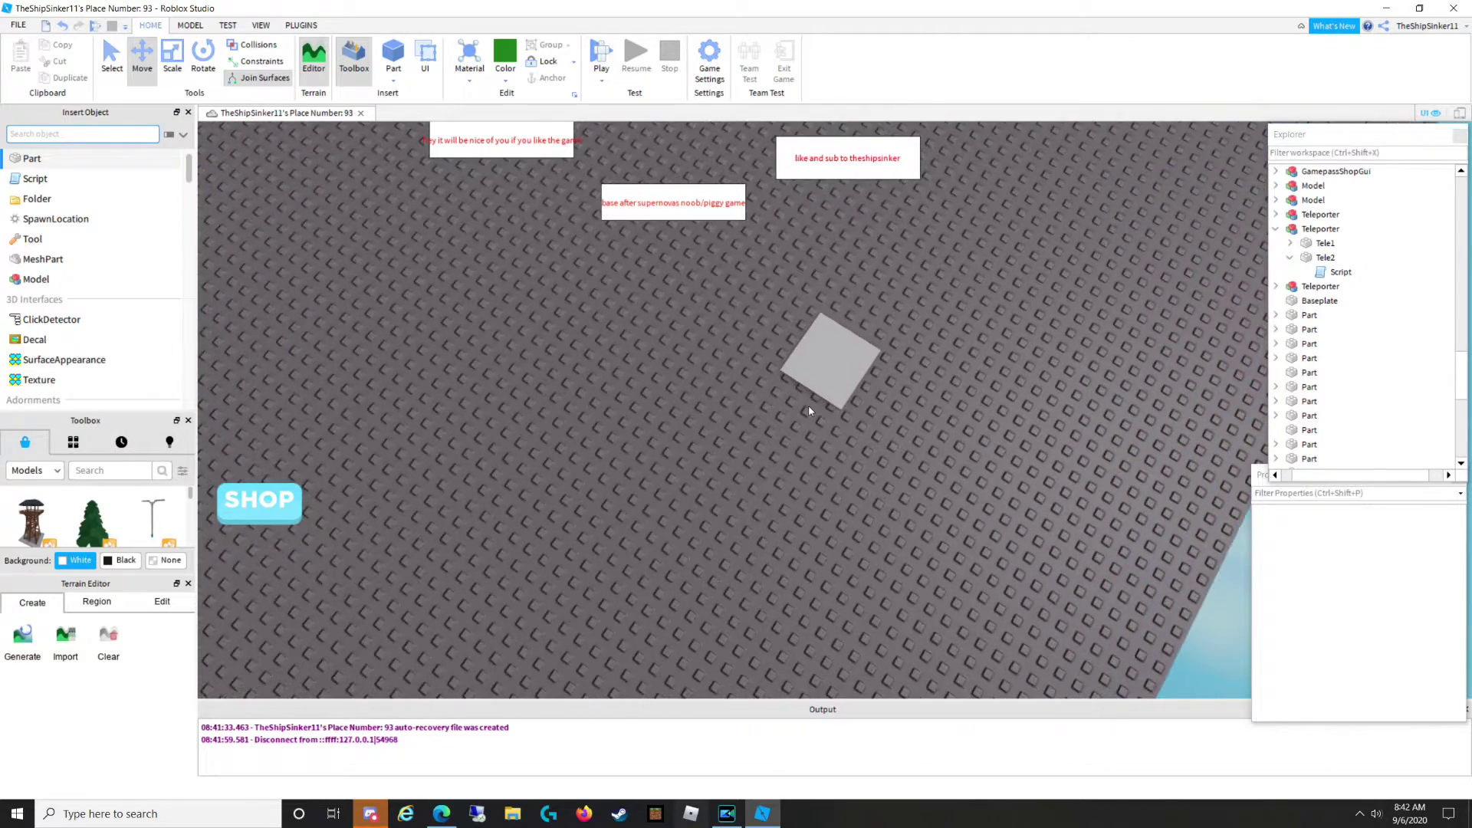
pyautogui.moveTo(537, 407)
pyautogui.mouseDown(button='right')
pyautogui.moveTo(562, 404)
pyautogui.moveTo(549, 411)
pyautogui.mouseUp(button='right')
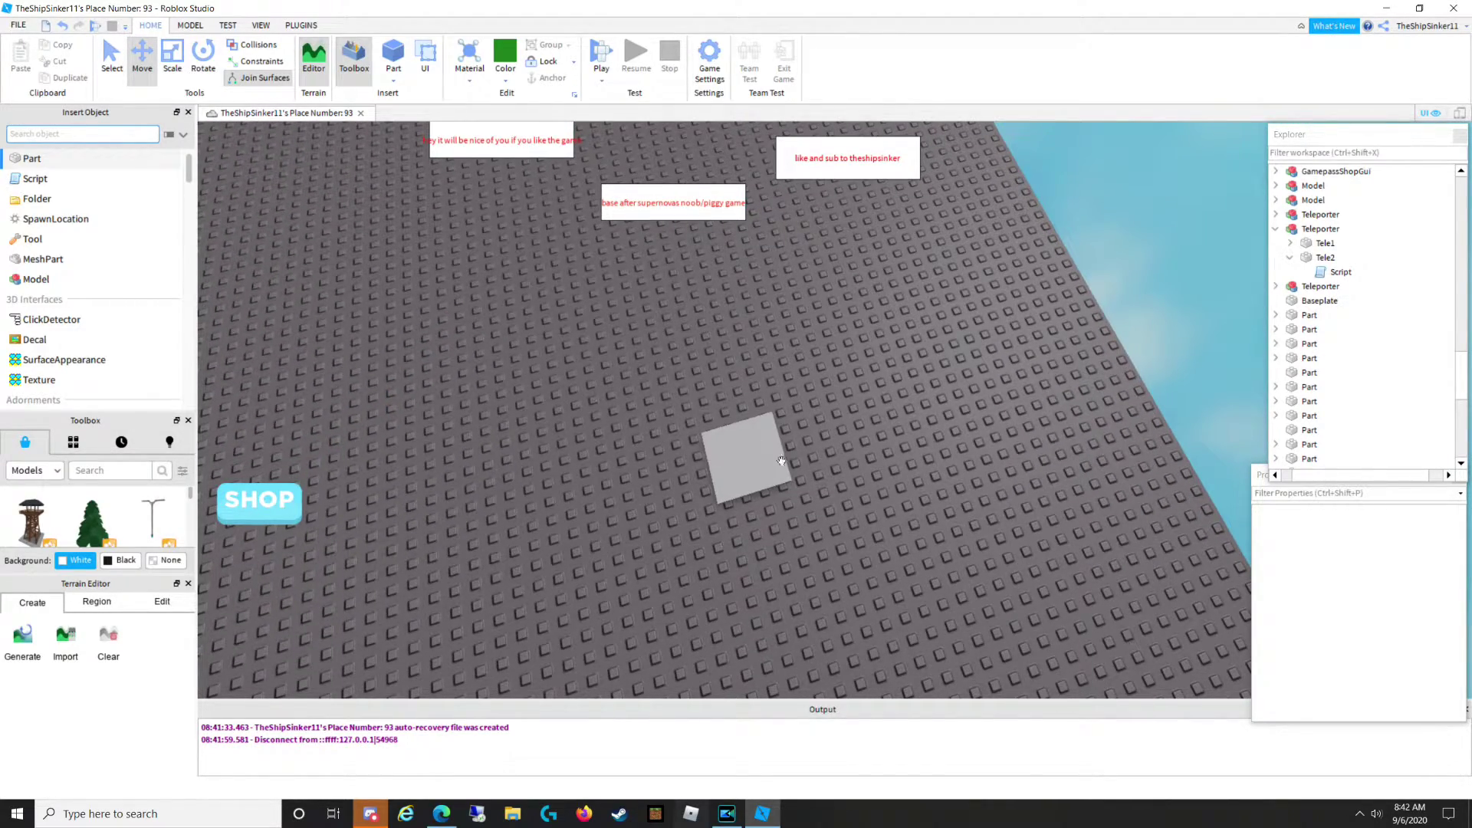
pyautogui.click(749, 466)
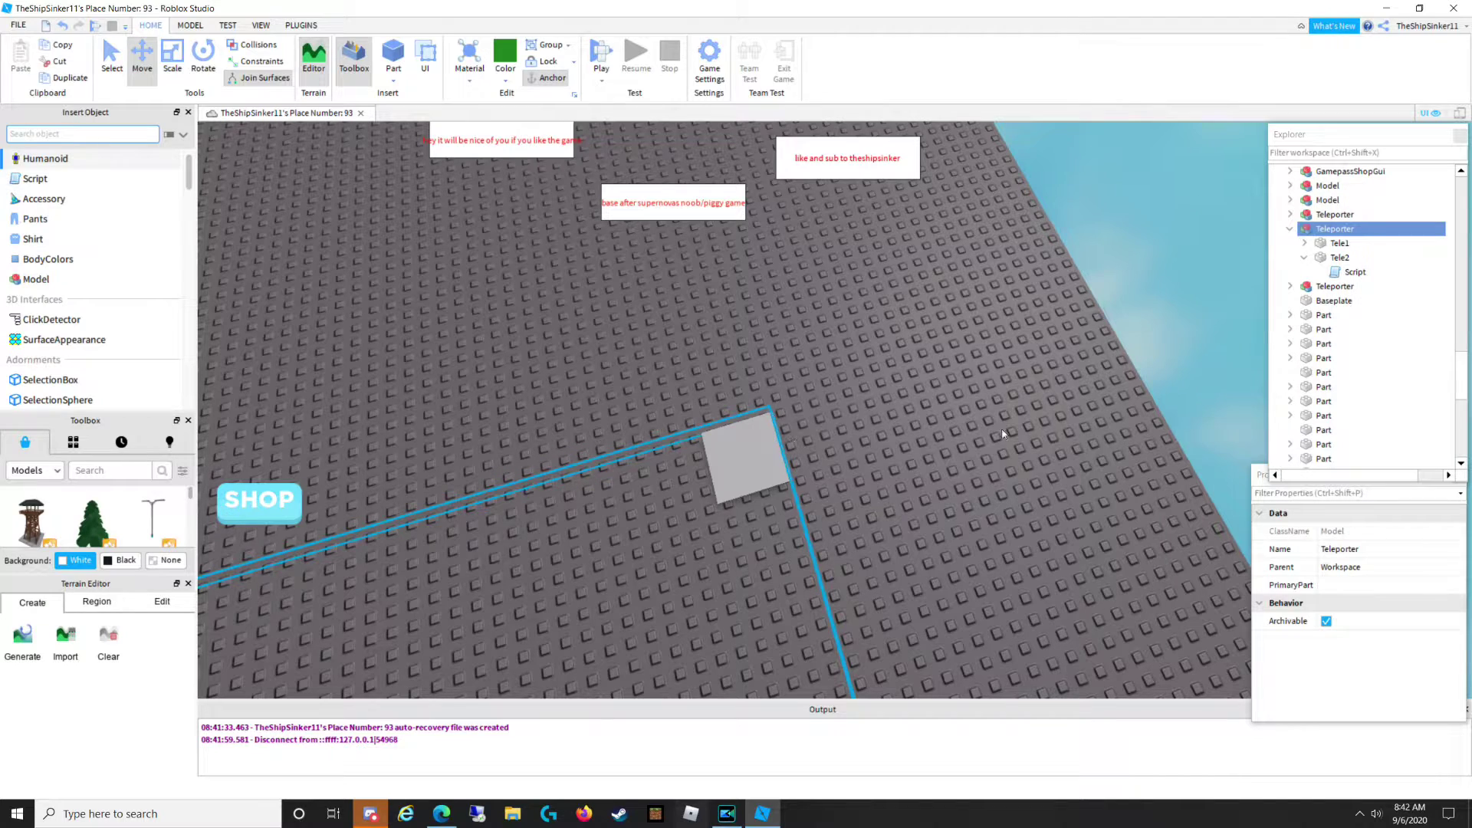
pyautogui.click(1338, 258)
pyautogui.click(1339, 243)
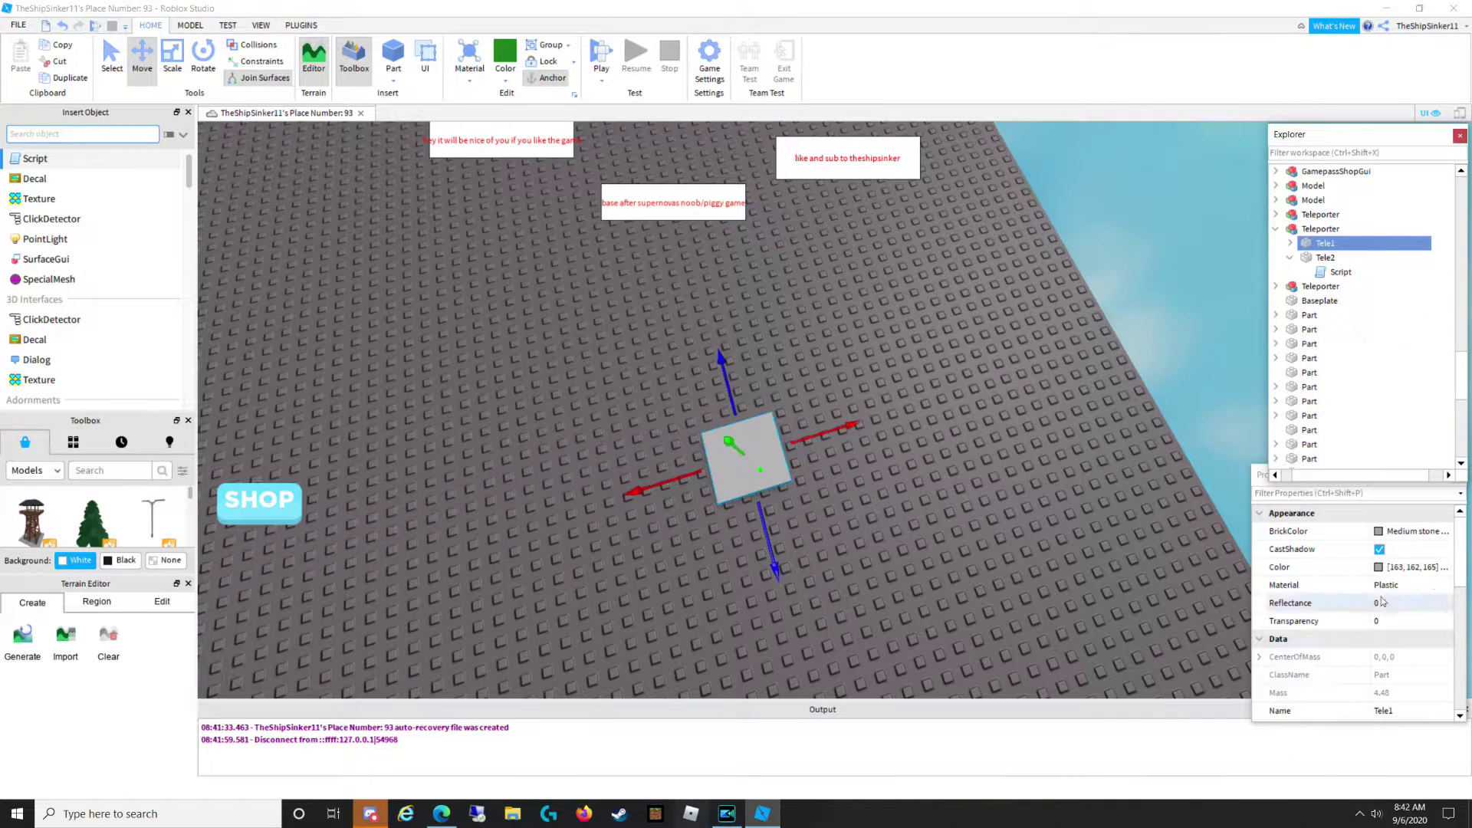
pyautogui.click(1377, 629)
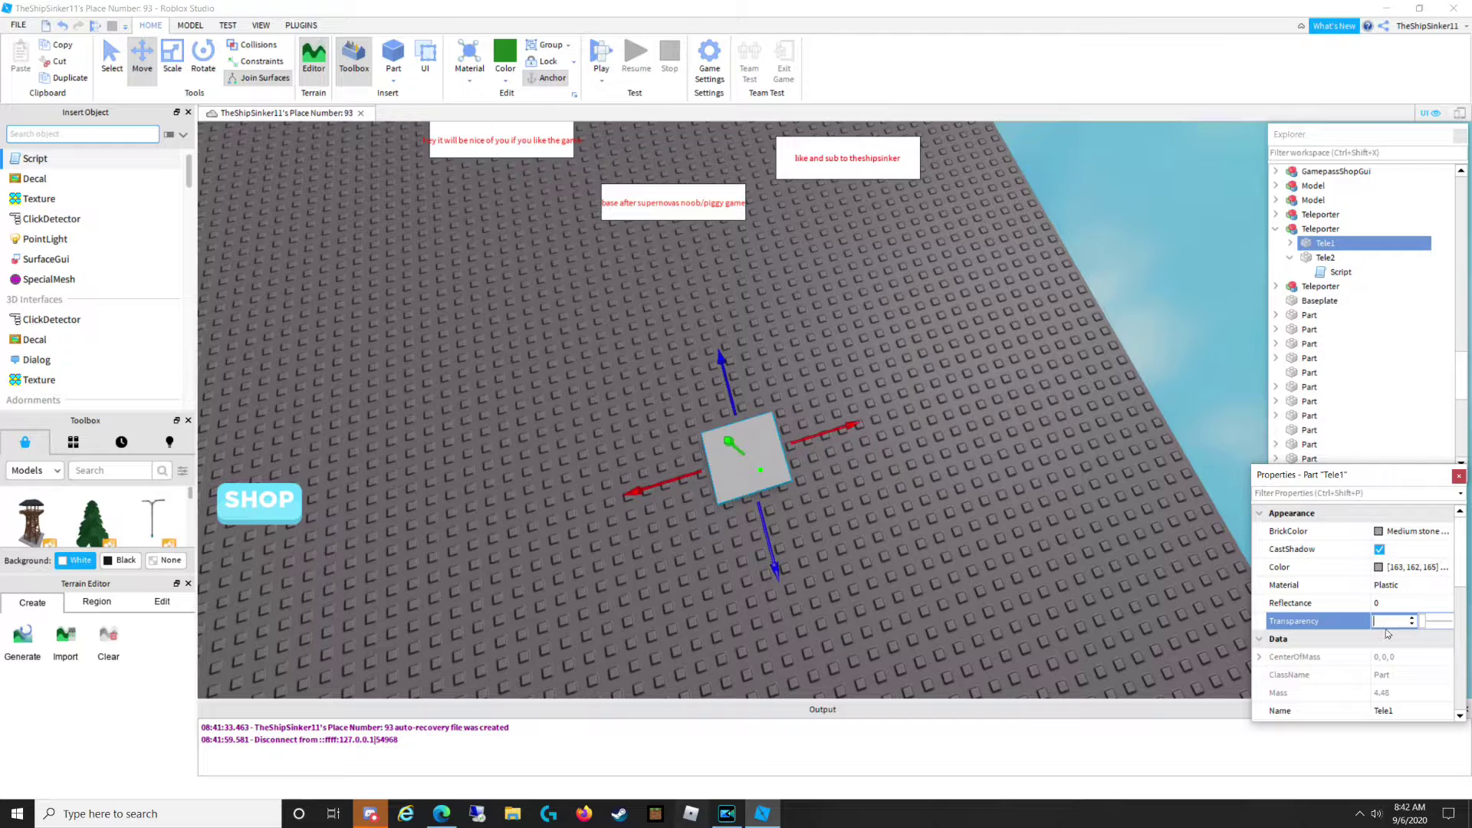
pyautogui.write('1')
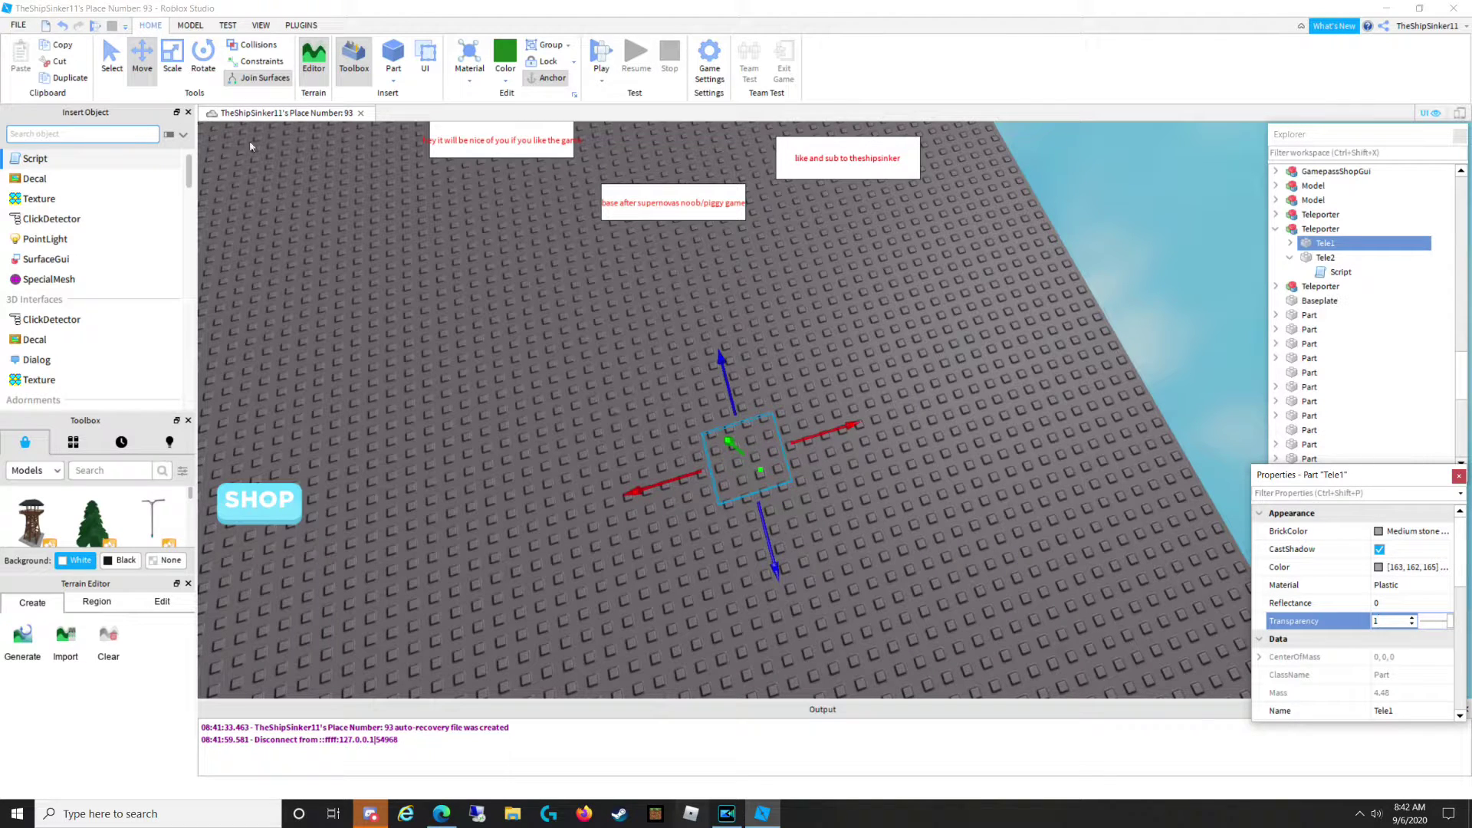
# Scale the invisible Tele1 pad down along both horizontal axes to a much smaller square.
pyautogui.click(177, 68)
pyautogui.click(819, 424)
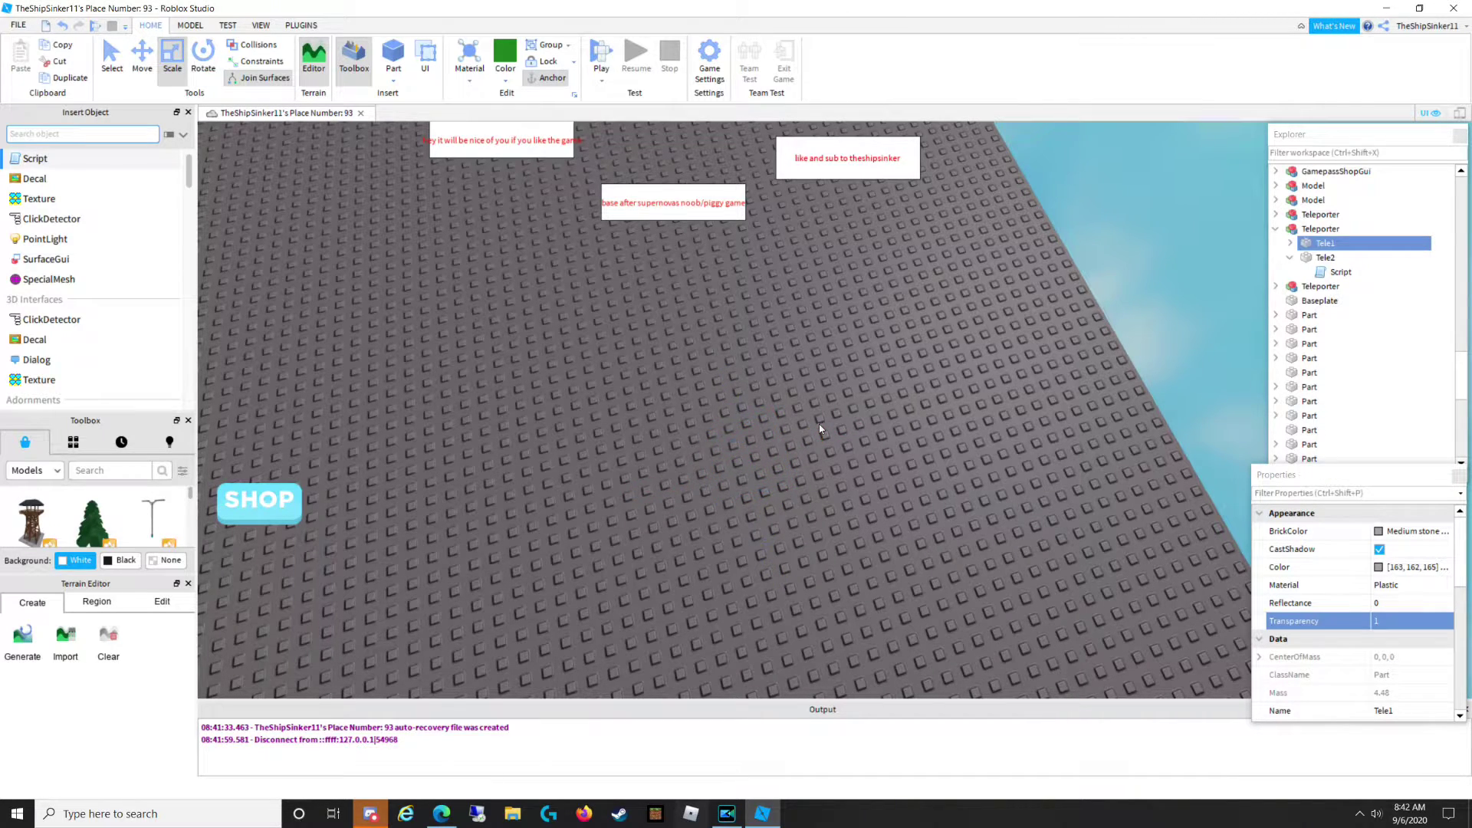
pyautogui.click(756, 450)
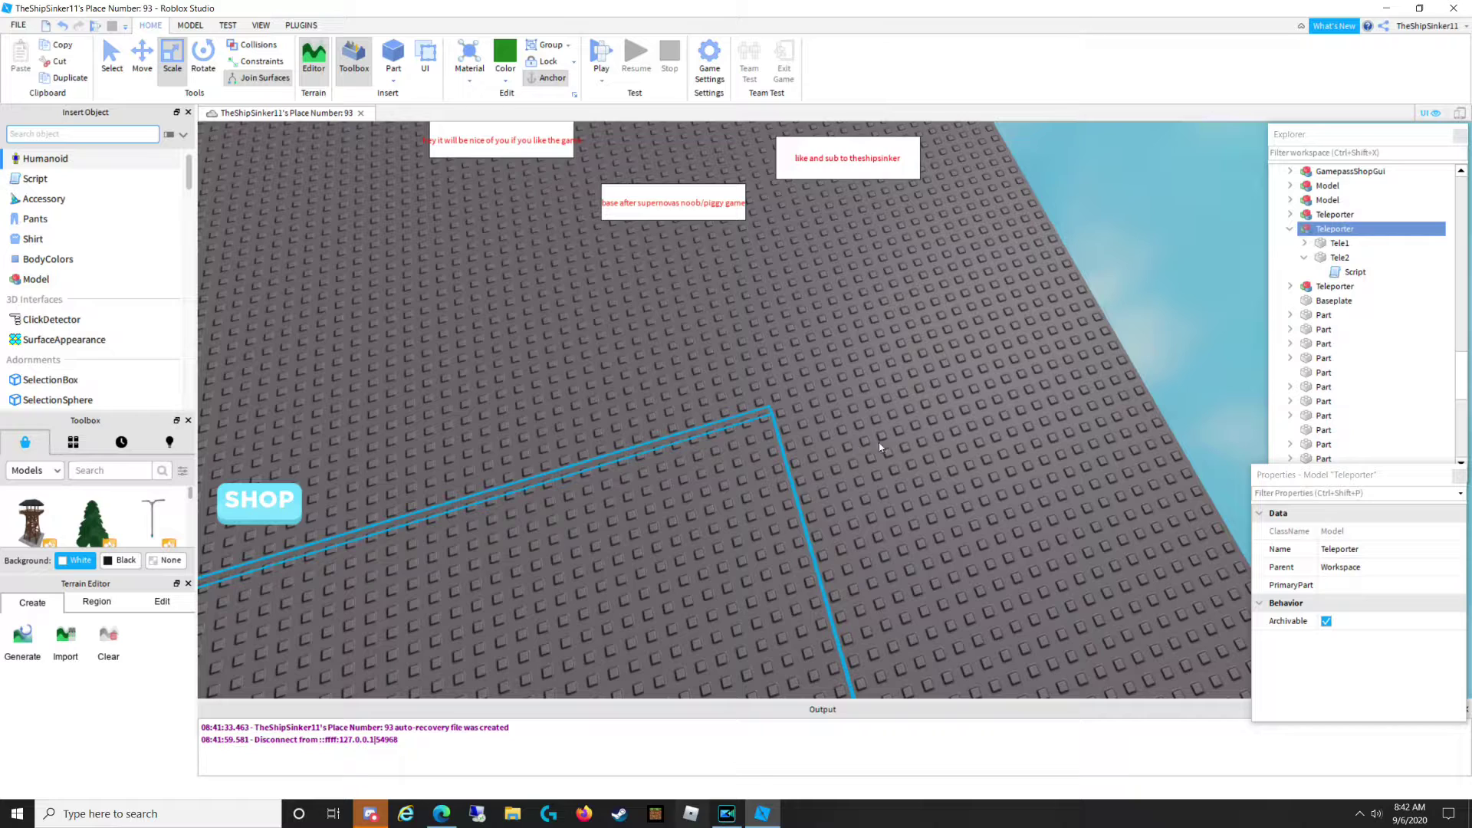
pyautogui.click(1327, 258)
pyautogui.click(1325, 245)
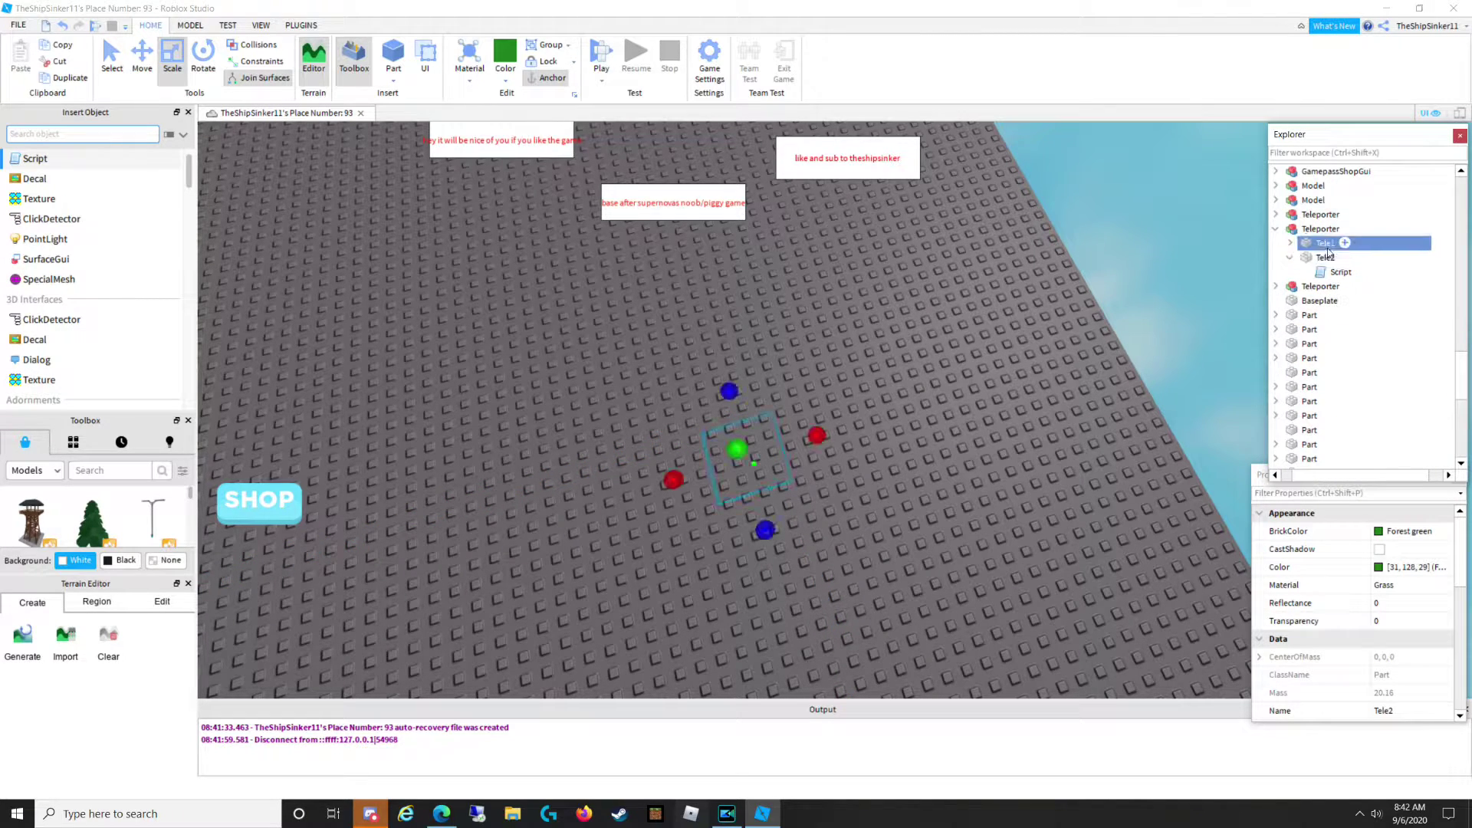
pyautogui.moveTo(817, 435); pyautogui.dragTo(764, 452)
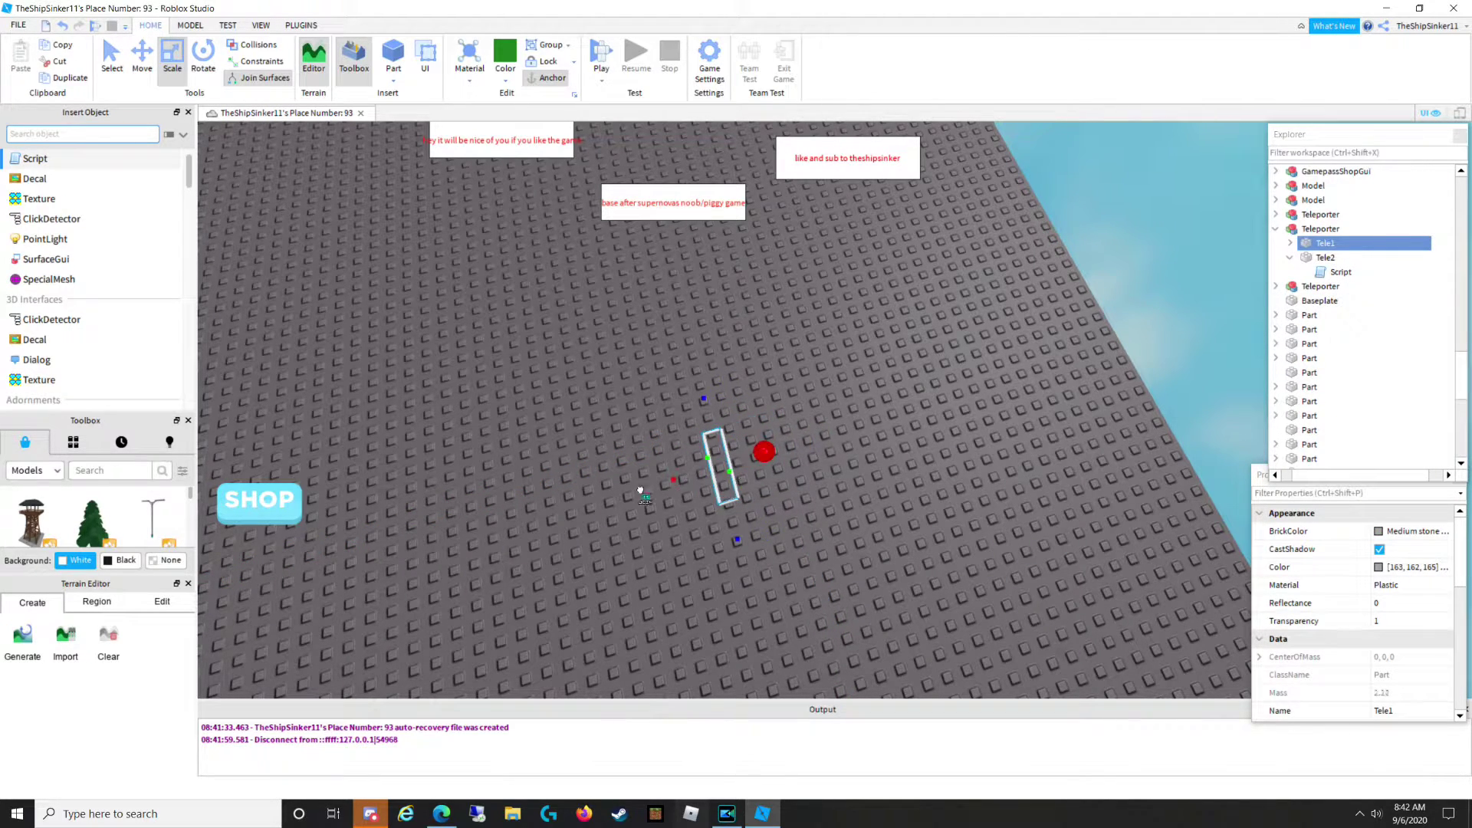
pyautogui.moveTo(737, 545); pyautogui.dragTo(723, 484)
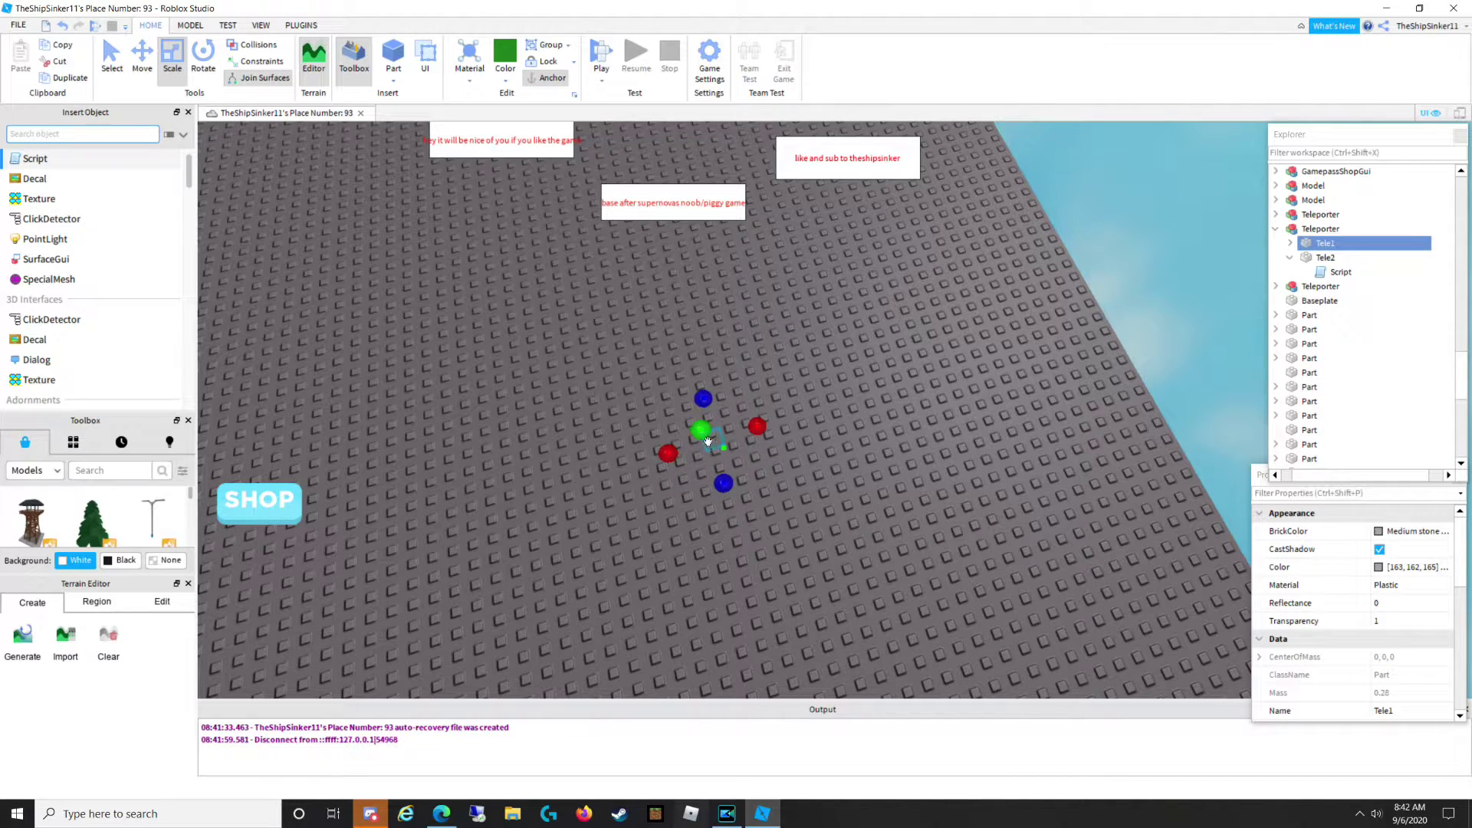
pyautogui.click(815, 477)
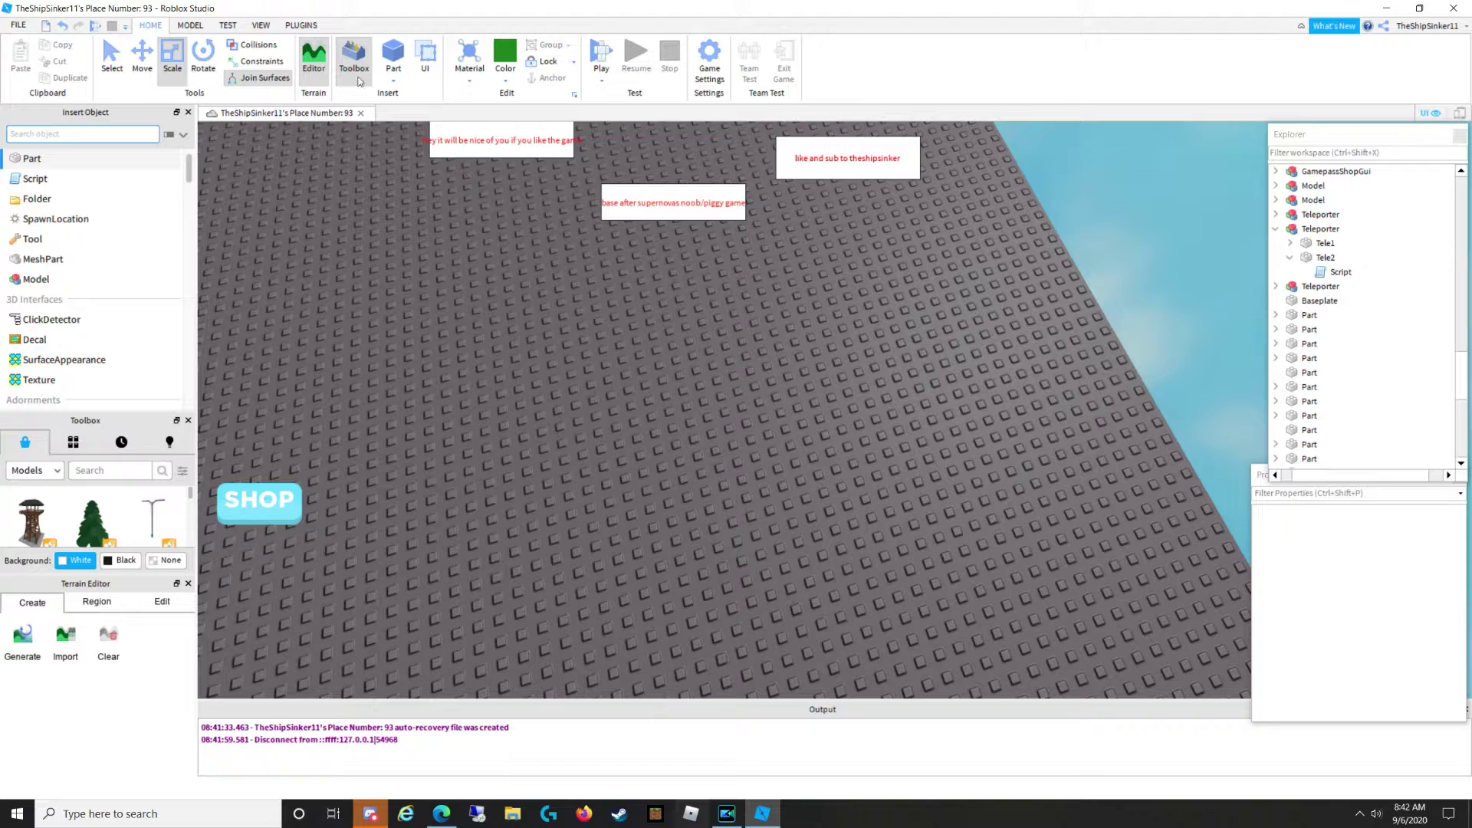
# Choose a grey as the current part colour and open the list of materials.
pyautogui.click(504, 83)
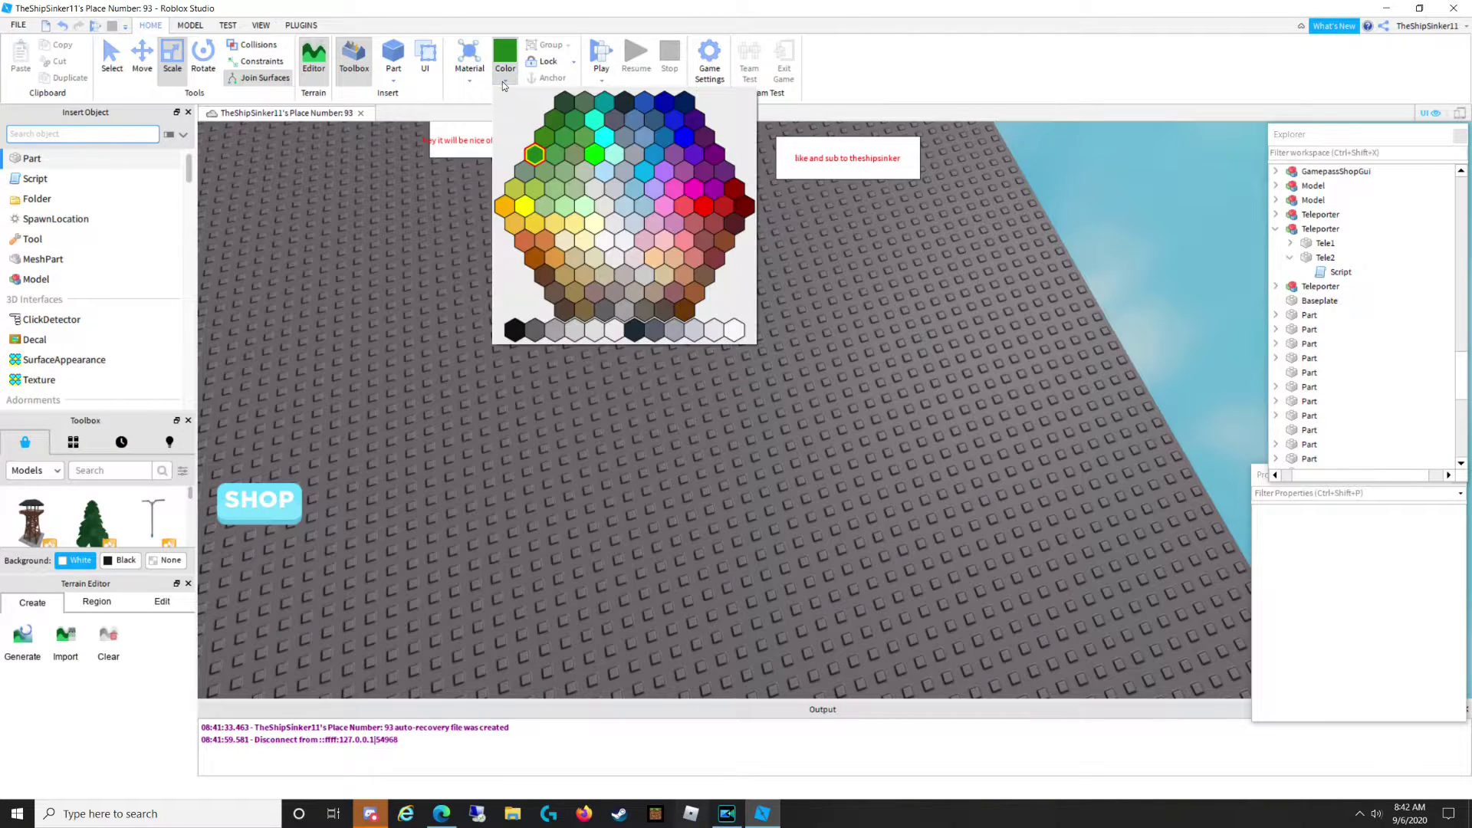
pyautogui.click(540, 331)
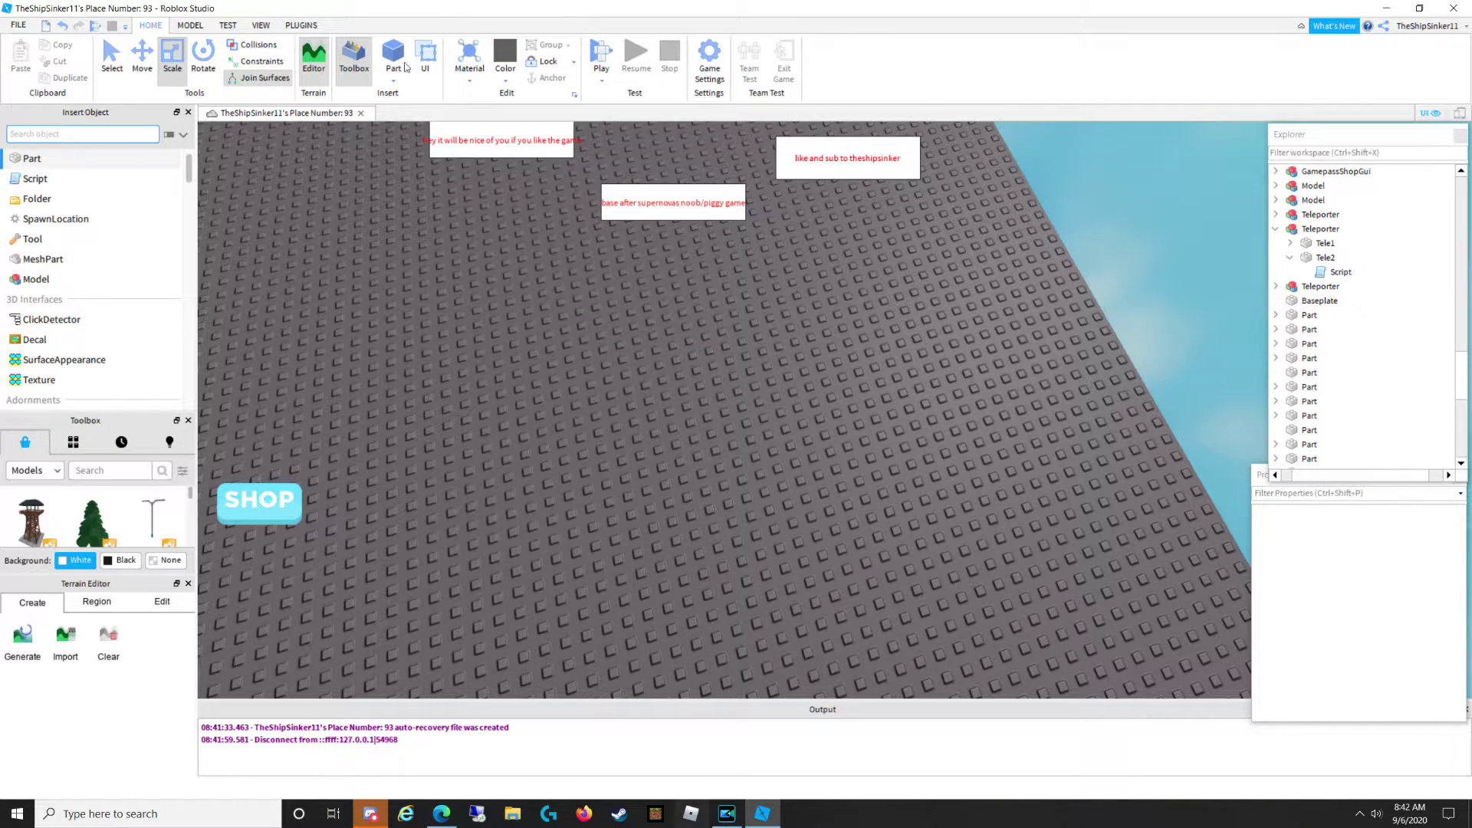
pyautogui.click(503, 82)
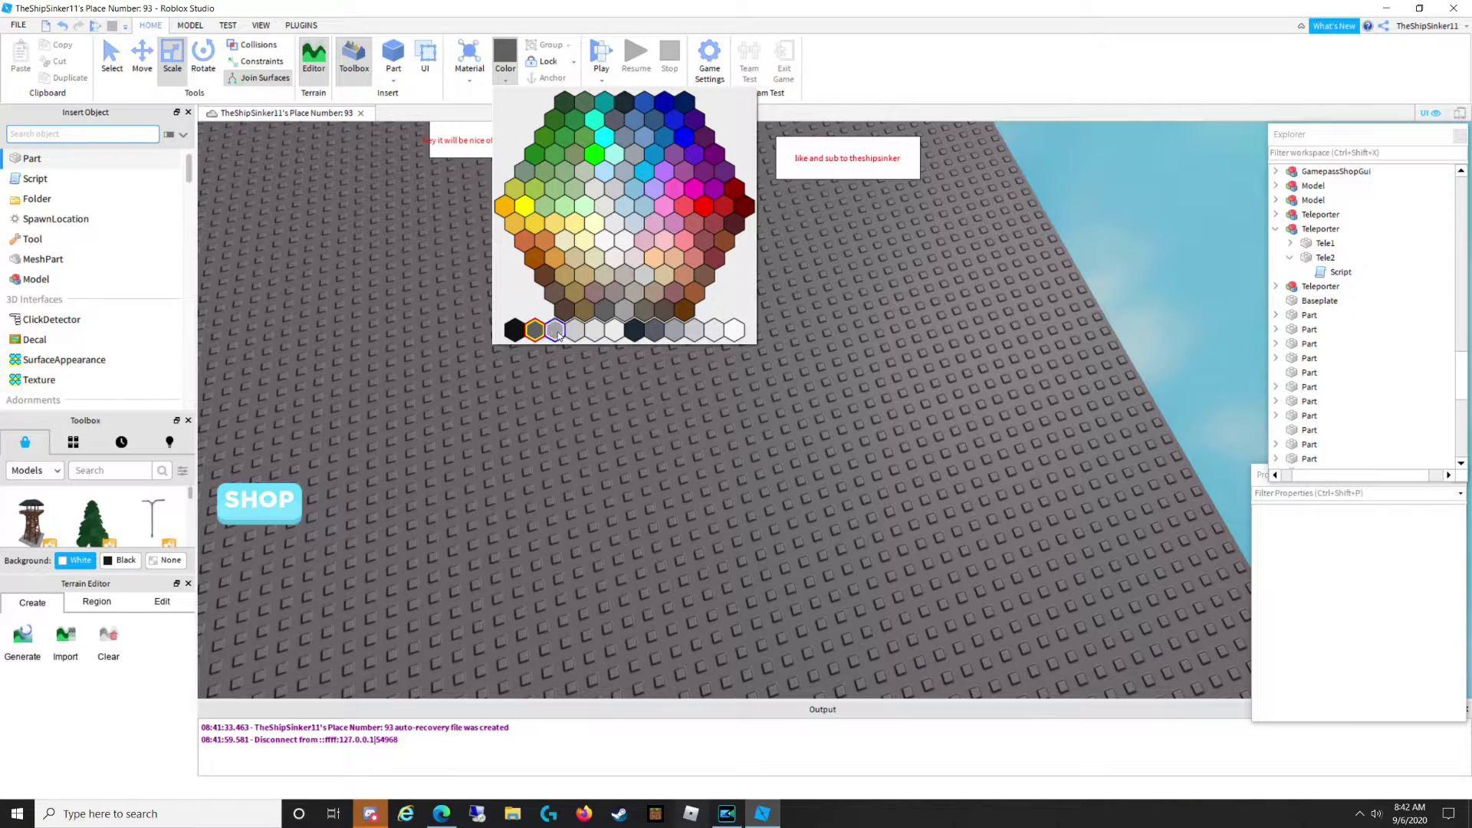
pyautogui.click(556, 331)
pyautogui.click(468, 83)
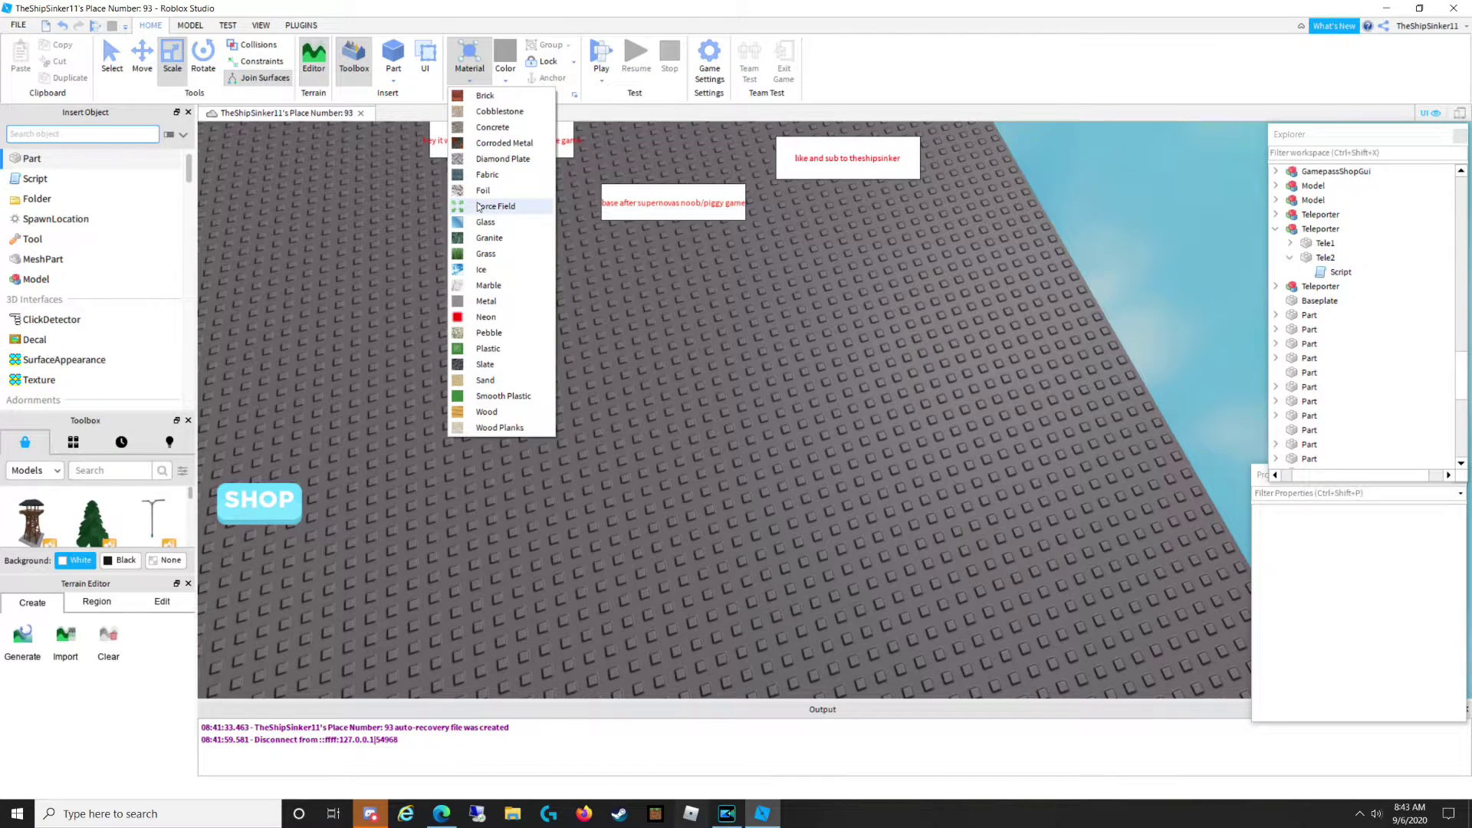
# Examine the colour and material properties of a rock part inside the 1stFloorCave model.
pyautogui.moveTo(721, 530); pyautogui.dragTo(719, 530, button='right')
pyautogui.moveTo(855, 502); pyautogui.dragTo(764, 428, button='right')
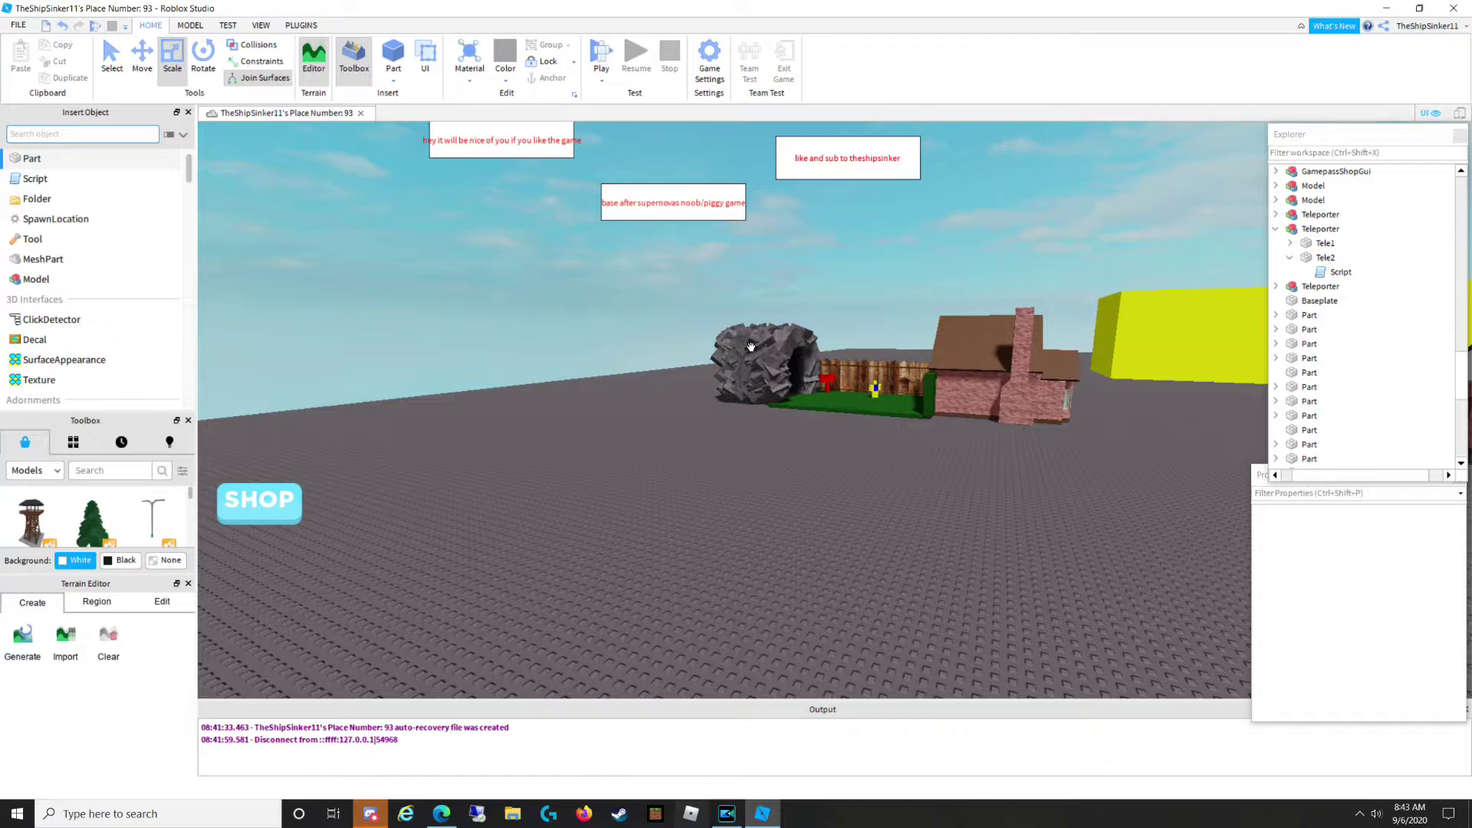
pyautogui.click(795, 349)
pyautogui.scroll(5, 795, 348)
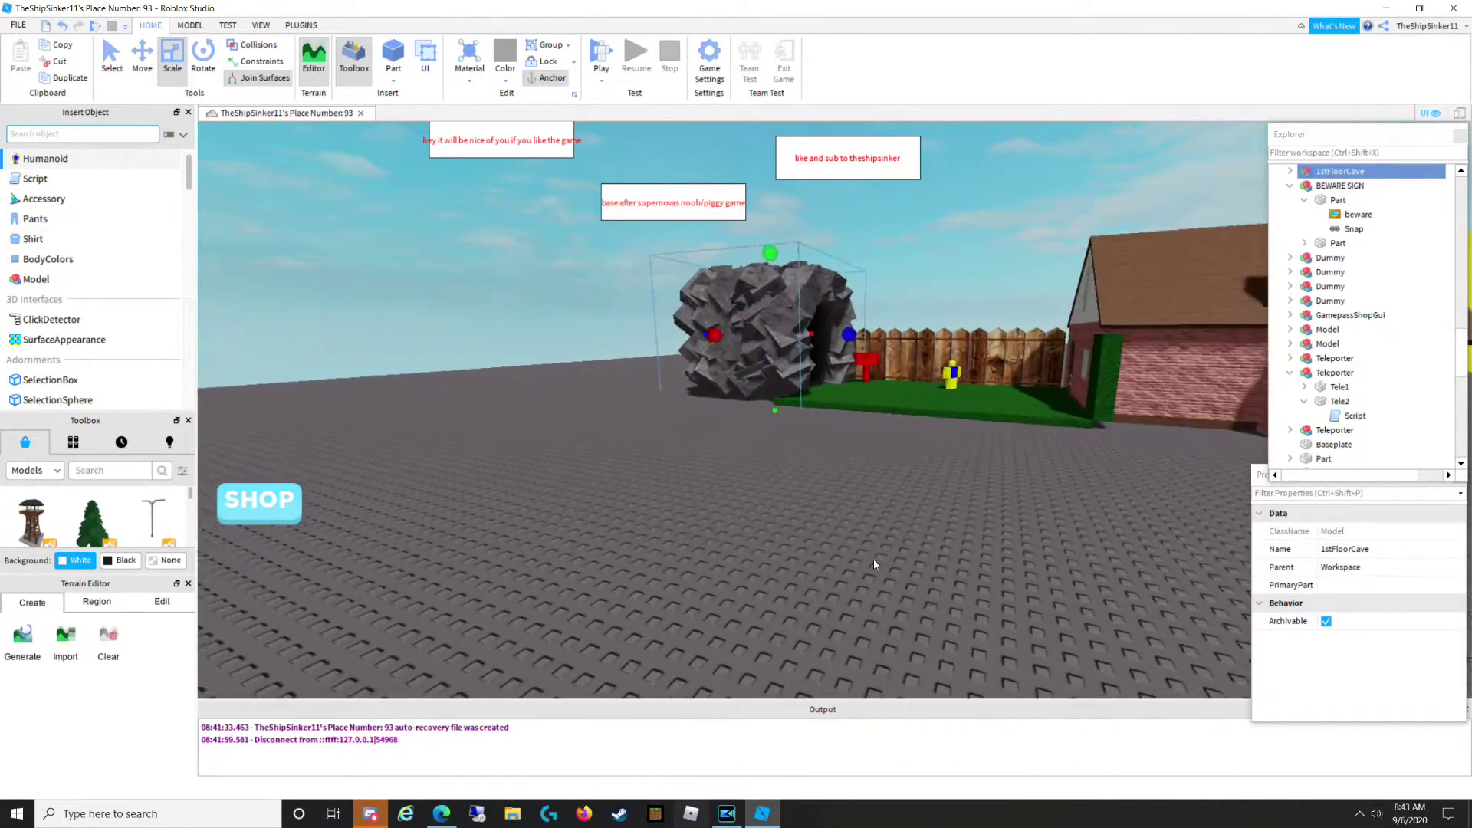
pyautogui.press('s')
pyautogui.moveTo(907, 555); pyautogui.dragTo(909, 554, button='right')
pyautogui.press('w')
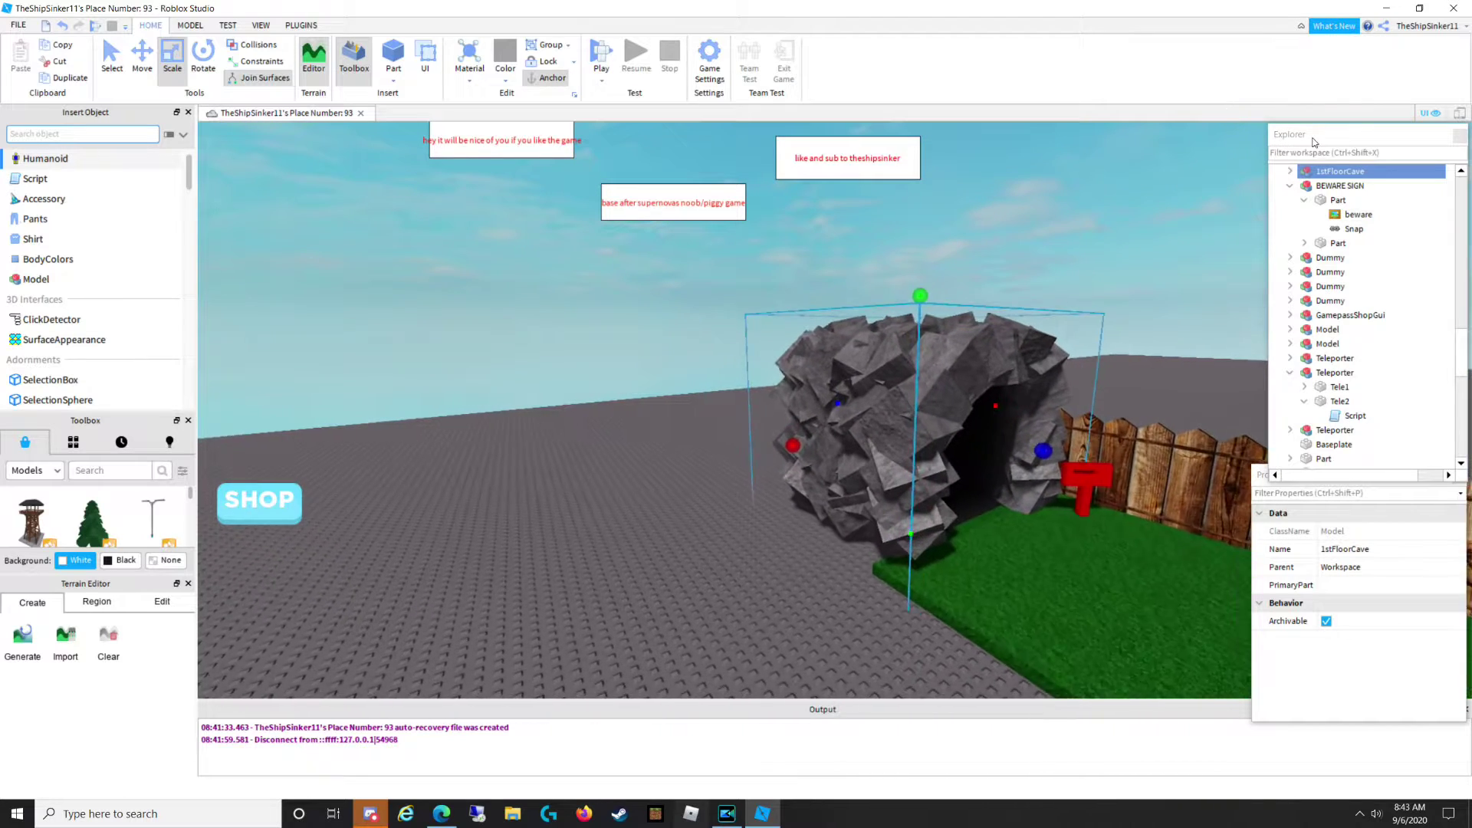
pyautogui.click(1291, 171)
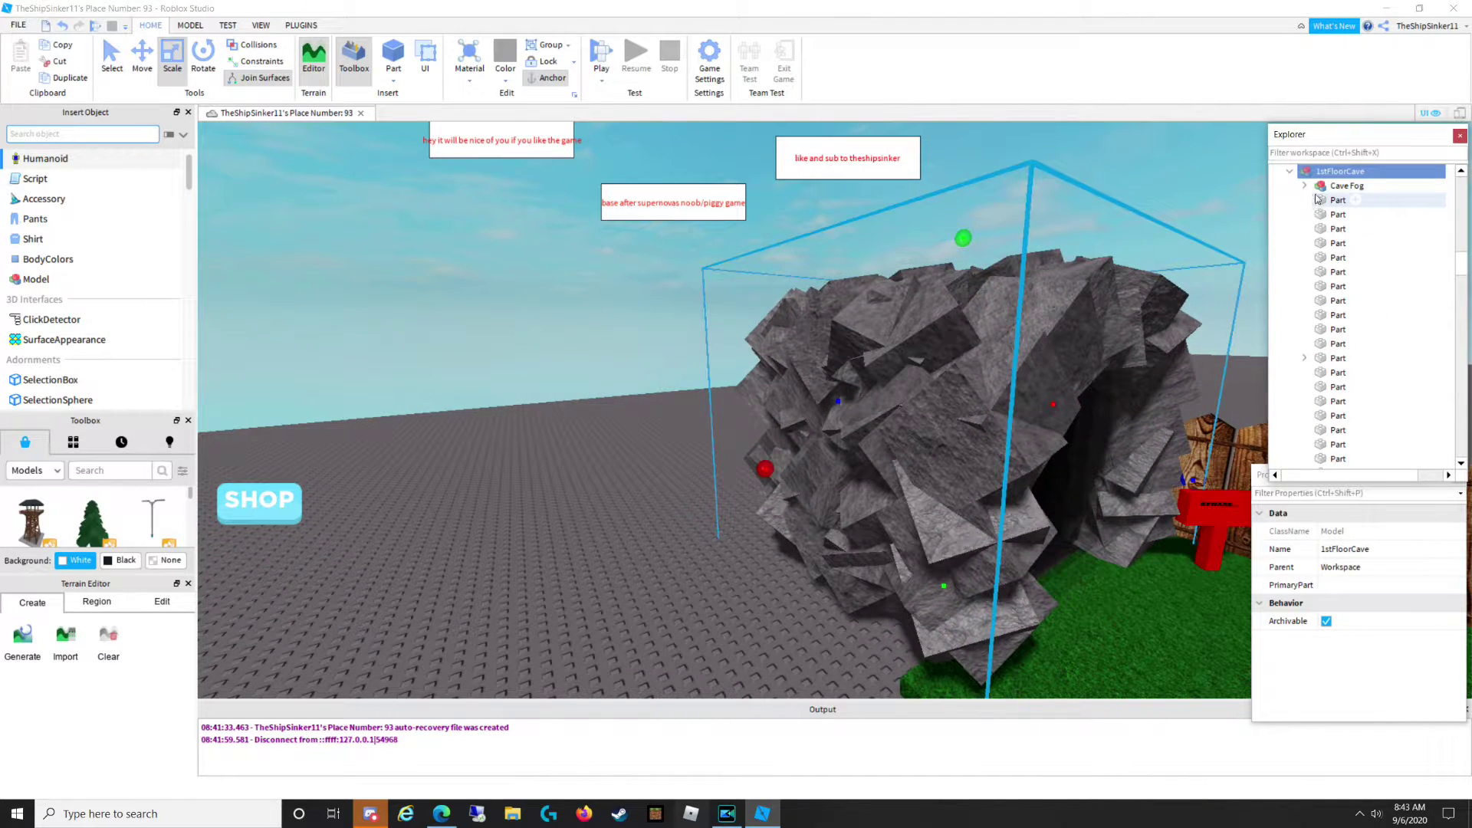
pyautogui.click(1316, 199)
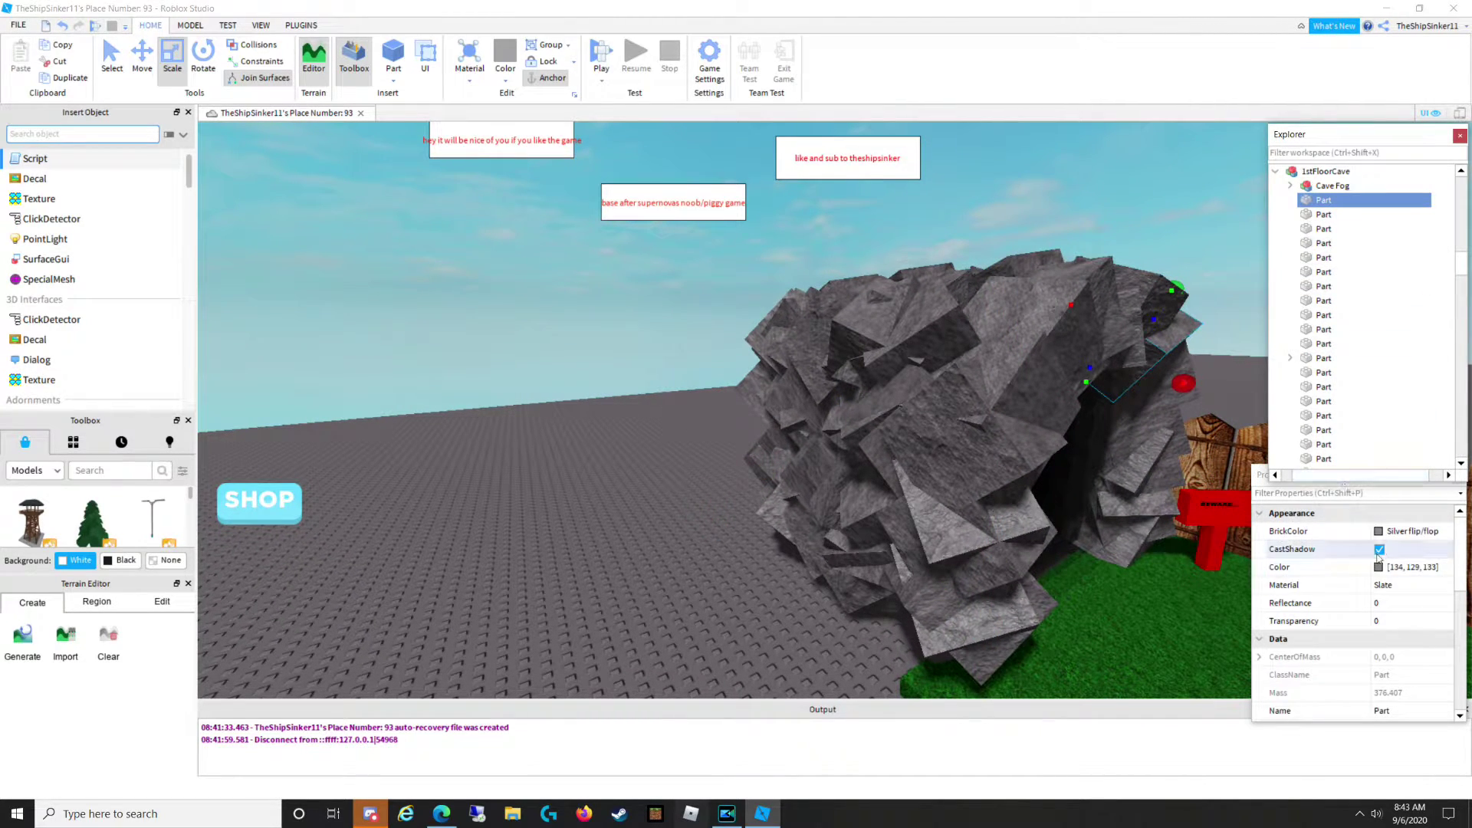
pyautogui.press('s')
pyautogui.press('s')
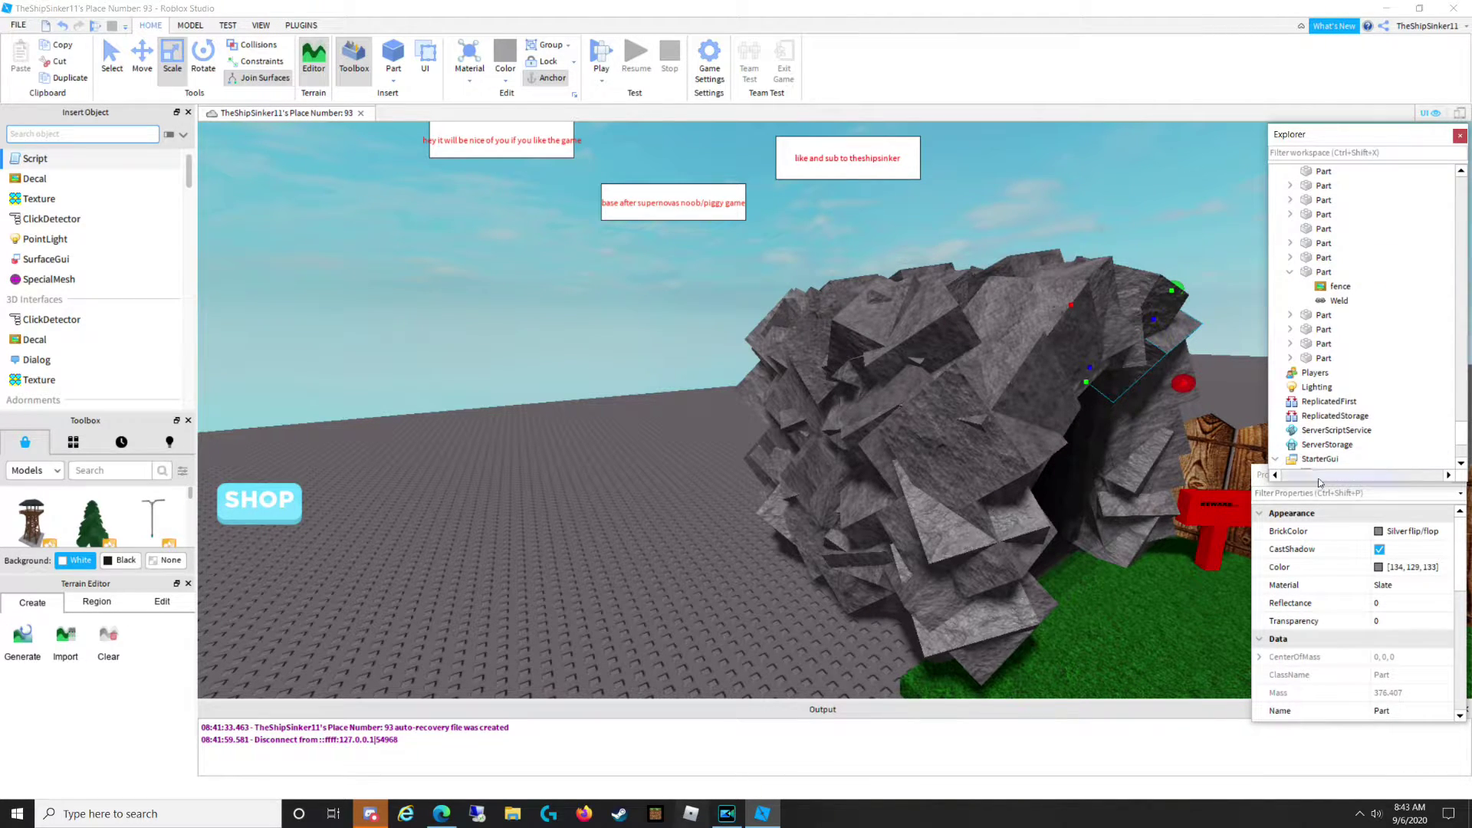
pyautogui.click(1404, 588)
pyautogui.click(1403, 587)
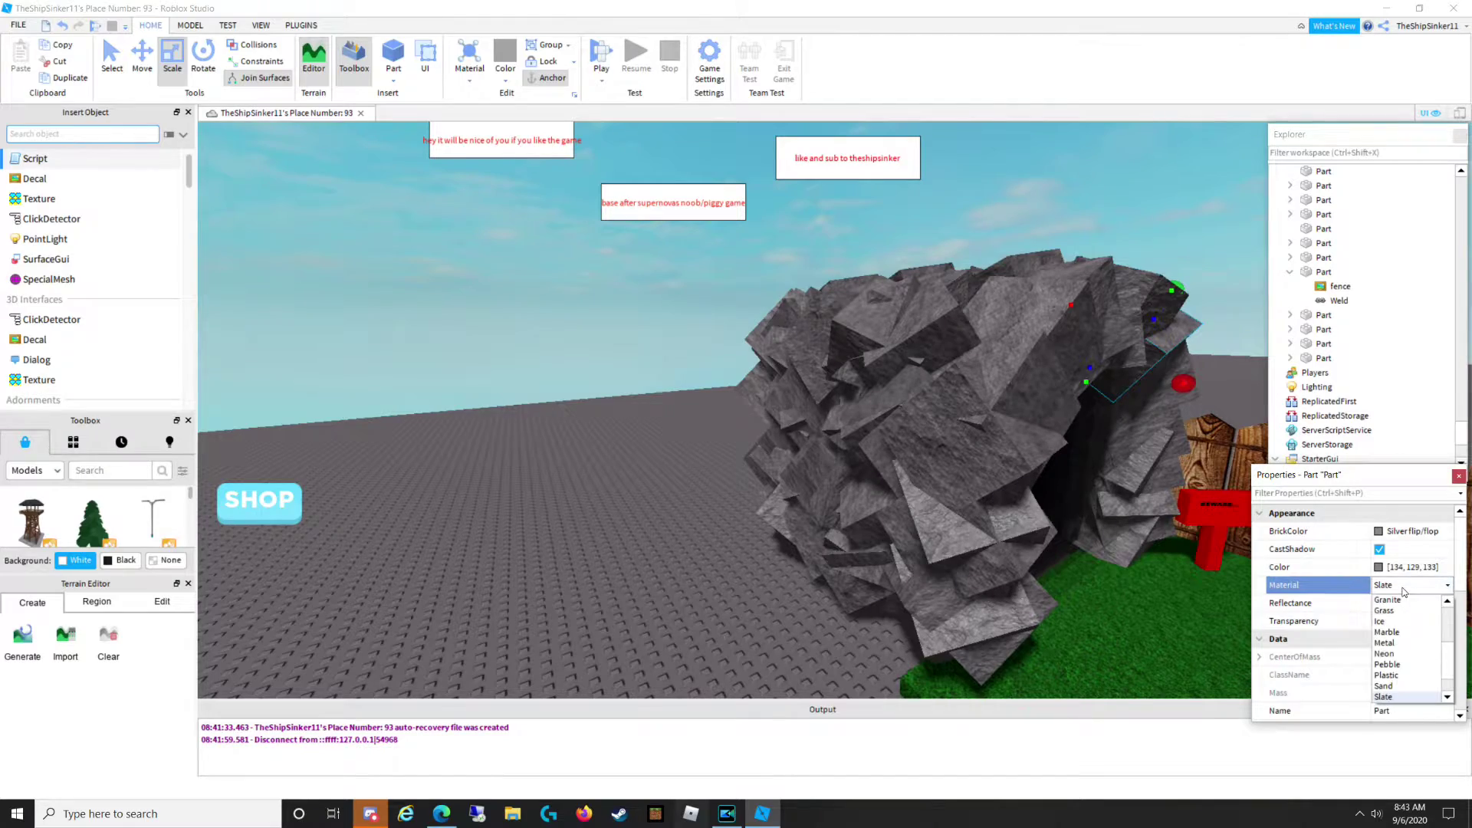
pyautogui.click(1402, 588)
# Insert a new block part on the open baseplate area near the Tele1 pad.
pyautogui.click(468, 458)
pyautogui.moveTo(468, 459); pyautogui.dragTo(424, 472, button='right')
pyautogui.scroll(-10, 424, 472)
pyautogui.scroll(5, 895, 514)
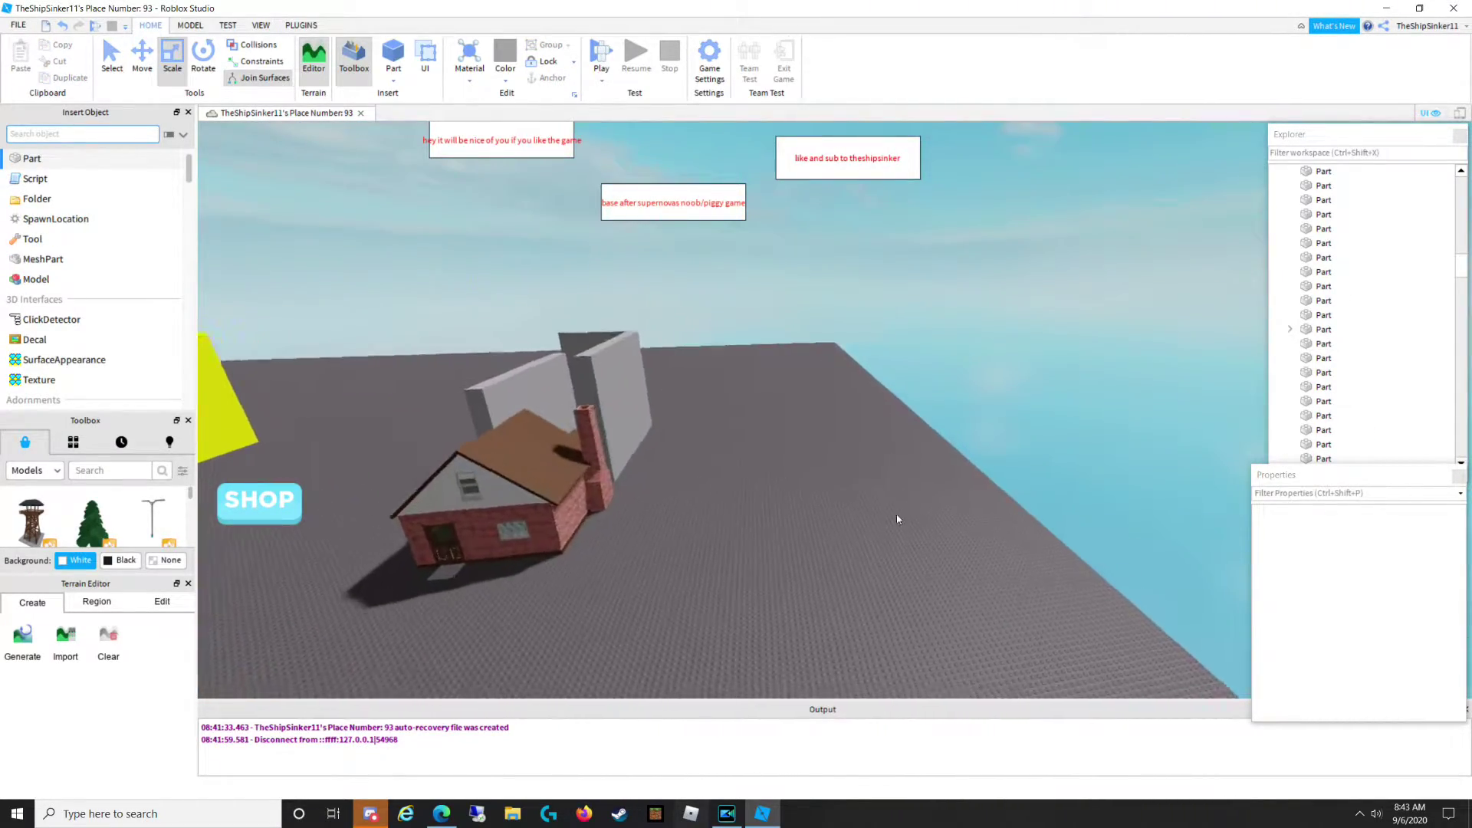
pyautogui.moveTo(895, 514); pyautogui.dragTo(895, 513, button='right')
pyautogui.scroll(10, 895, 513)
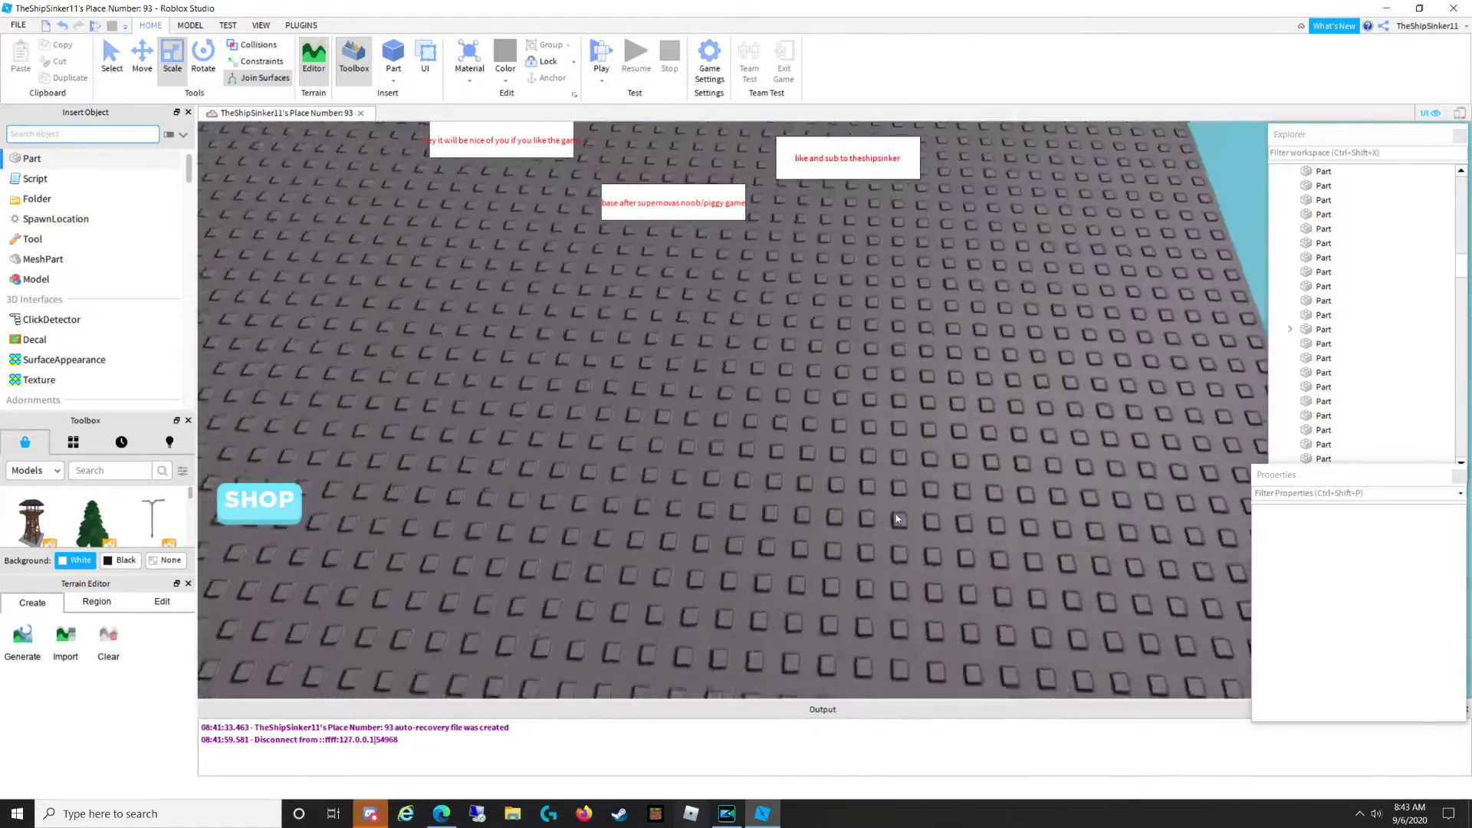
pyautogui.scroll(-4, 897, 519)
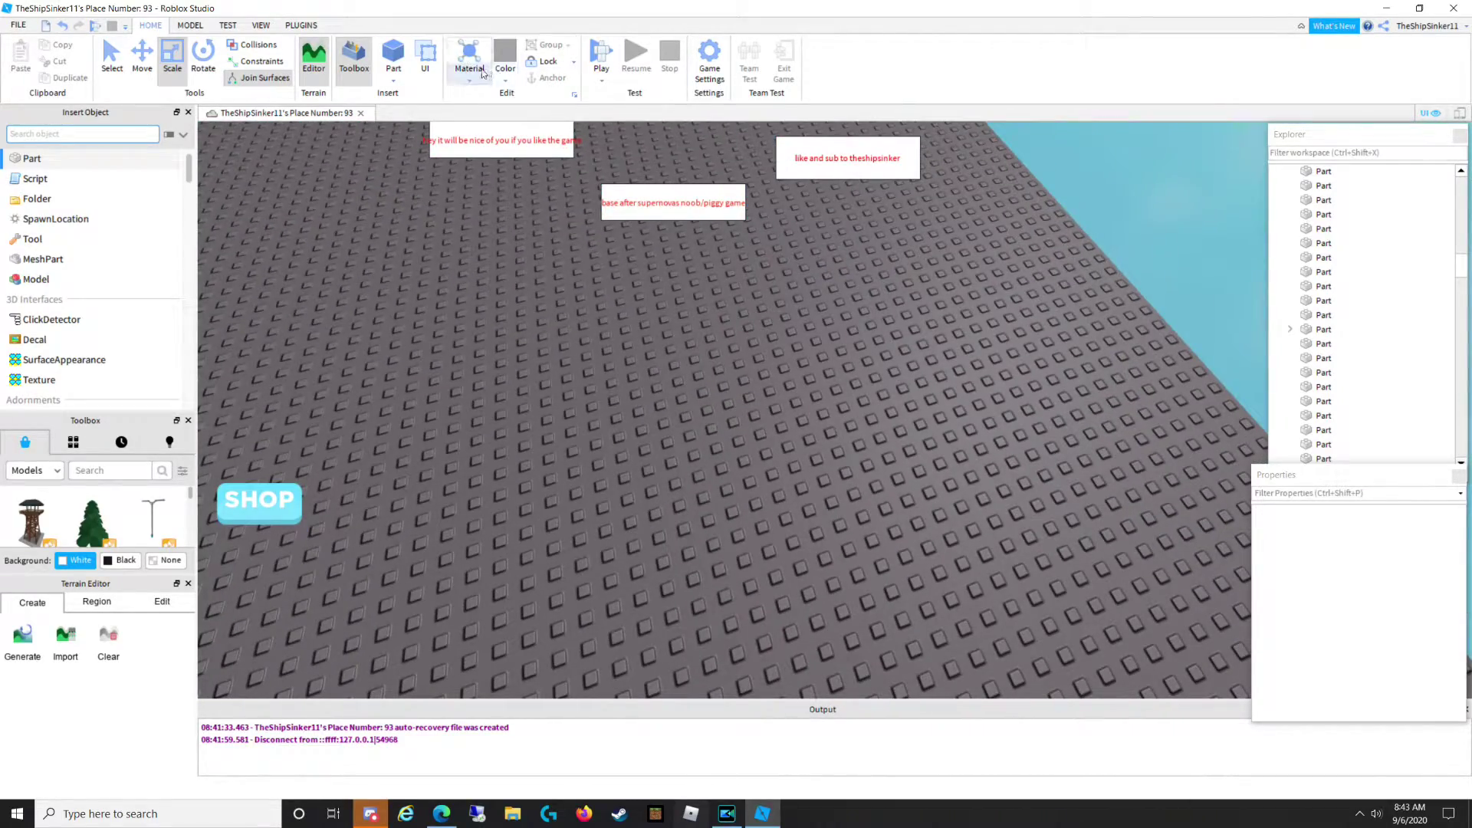
pyautogui.click(393, 52)
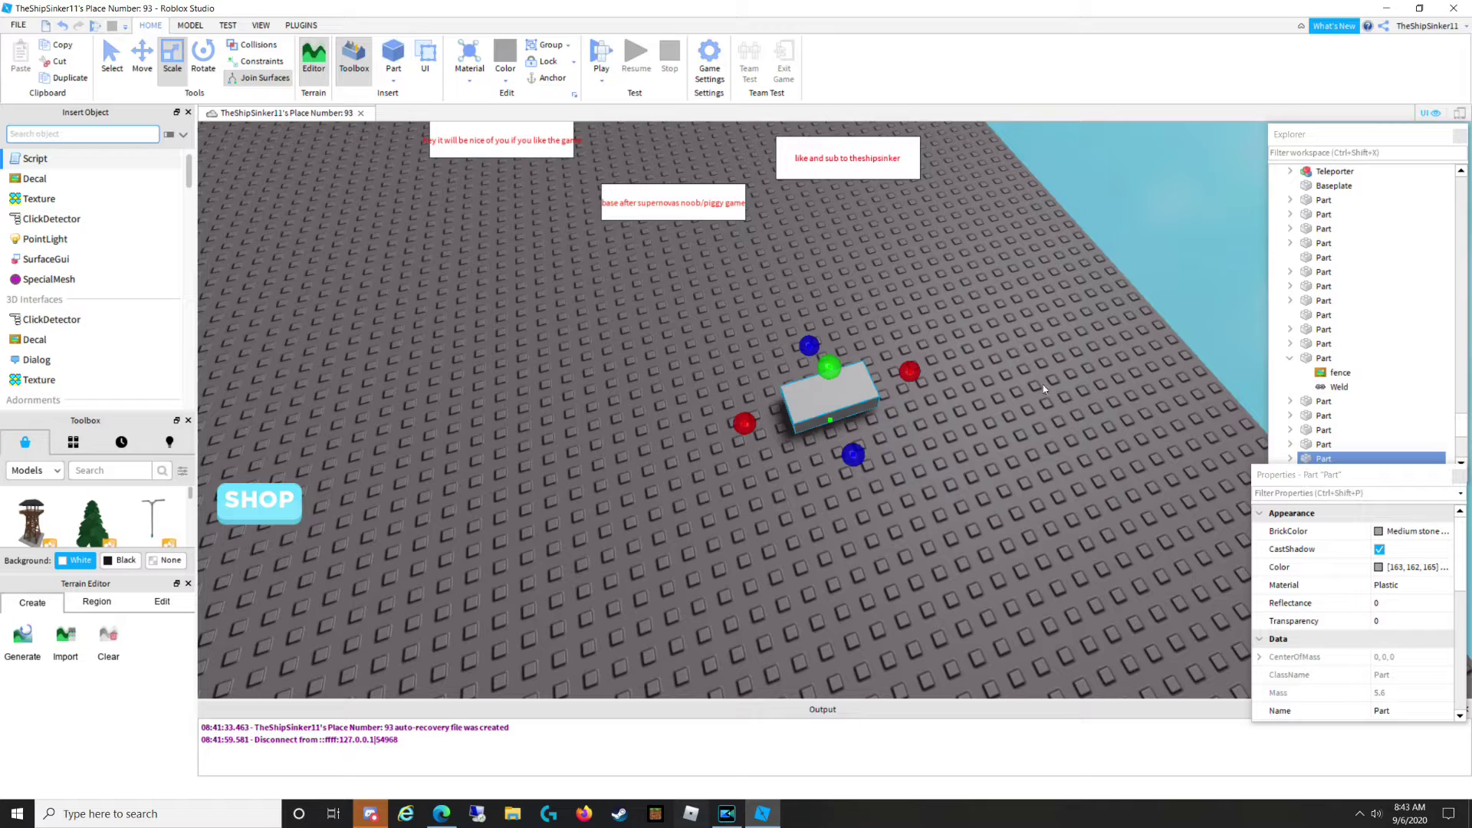
# Set the new block's material to Slate and stretch it into a tall, wide wall.
pyautogui.click(1398, 589)
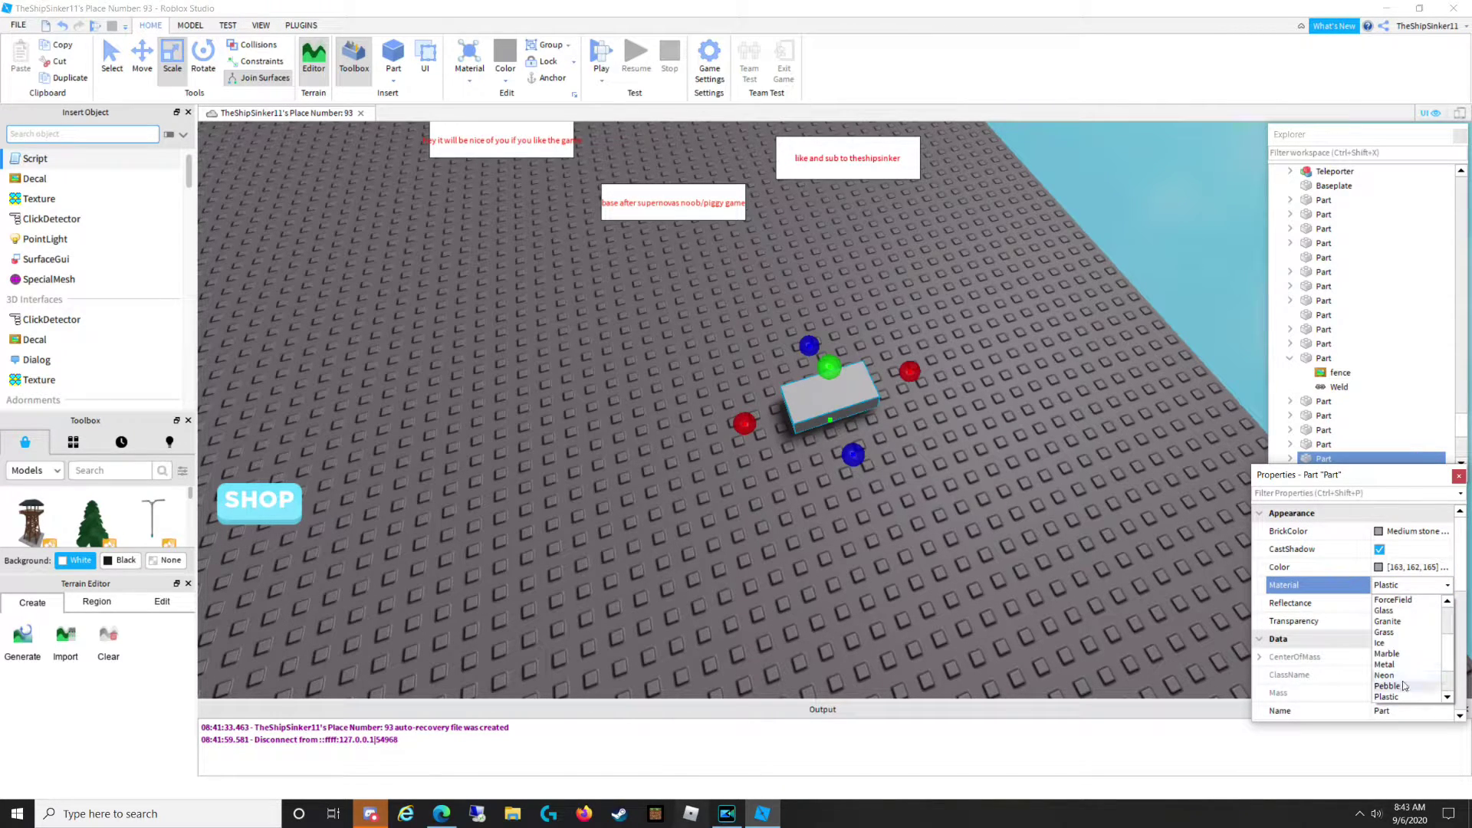
pyautogui.scroll(-1, 1413, 653)
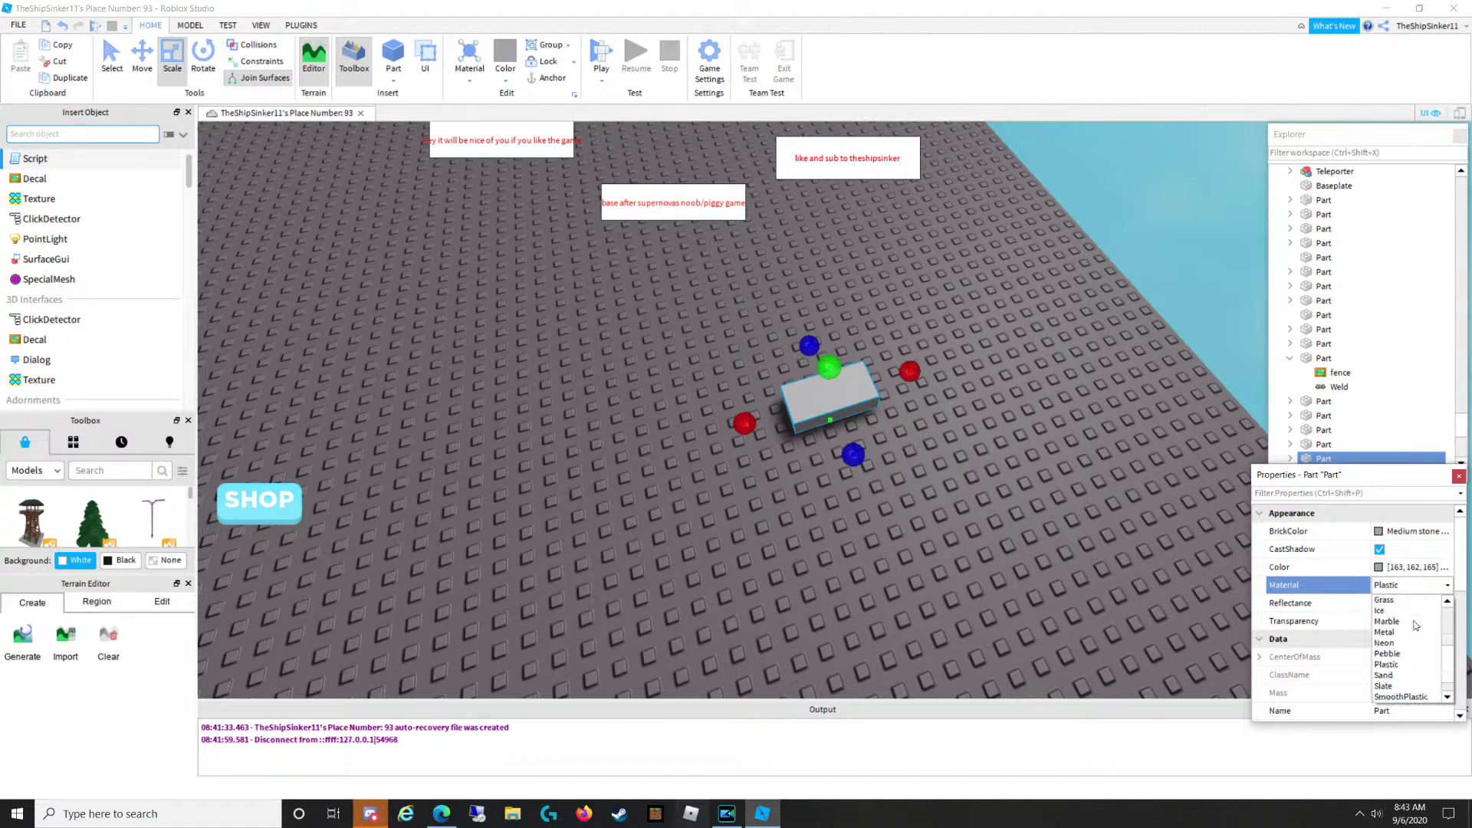
pyautogui.click(1384, 686)
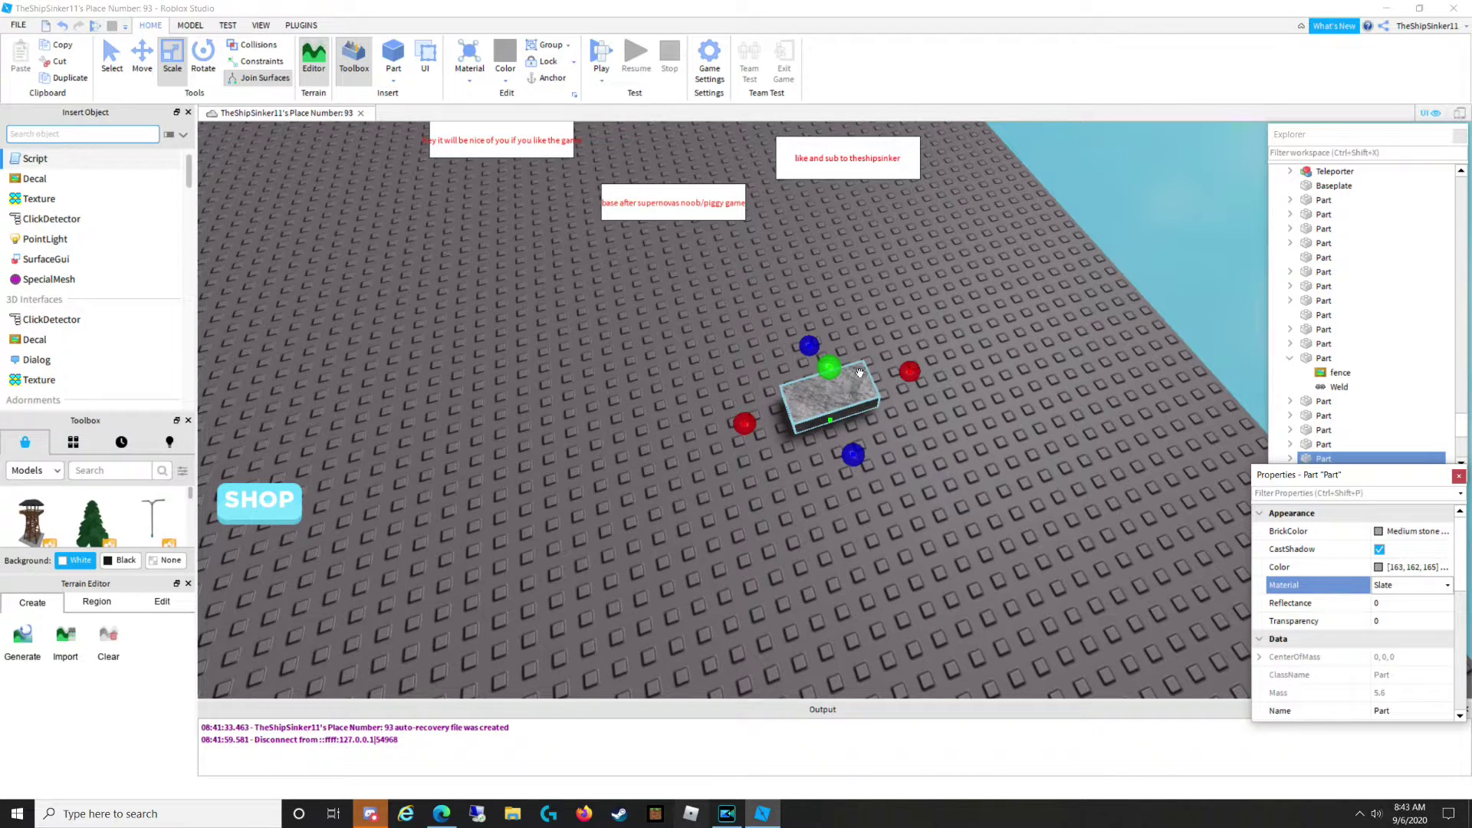
pyautogui.moveTo(829, 368); pyautogui.dragTo(821, 187)
pyautogui.moveTo(730, 375); pyautogui.dragTo(863, 405)
# Duplicate the 1stFloorCave model and pull the copy away from the original cave.
pyautogui.moveTo(886, 489); pyautogui.dragTo(932, 439, button='right')
pyautogui.click(932, 439)
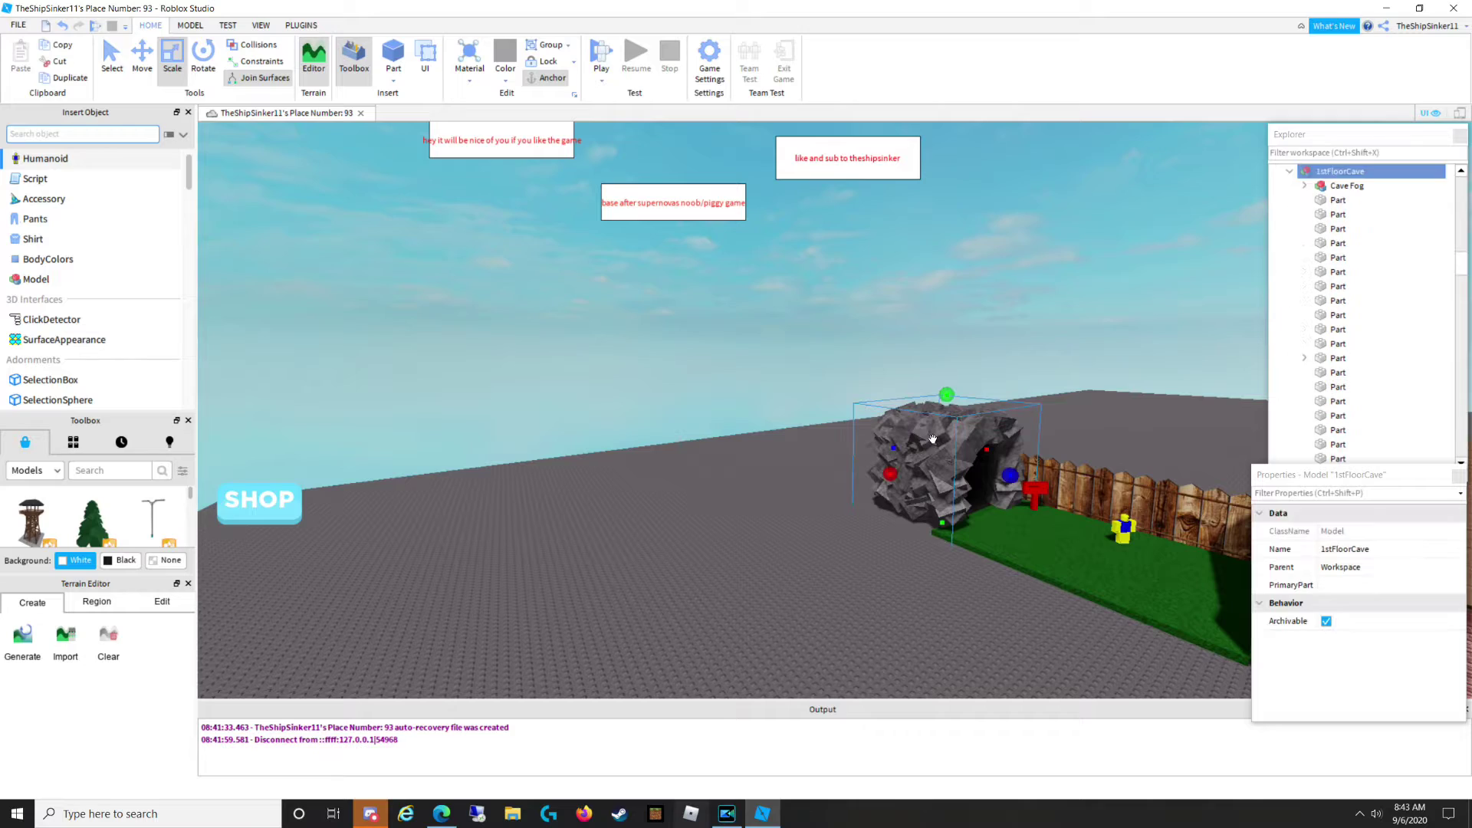
pyautogui.hotkey('ctrl', 'd')
pyautogui.moveTo(932, 440); pyautogui.dragTo(714, 523)
# Move the duplicated cave across the baseplate, past the fenced garden, to beside the new slate wall.
pyautogui.moveTo(714, 522); pyautogui.dragTo(714, 524, button='right')
pyautogui.press('w')
pyautogui.moveTo(969, 506); pyautogui.dragTo(958, 503, button='right')
pyautogui.press('w')
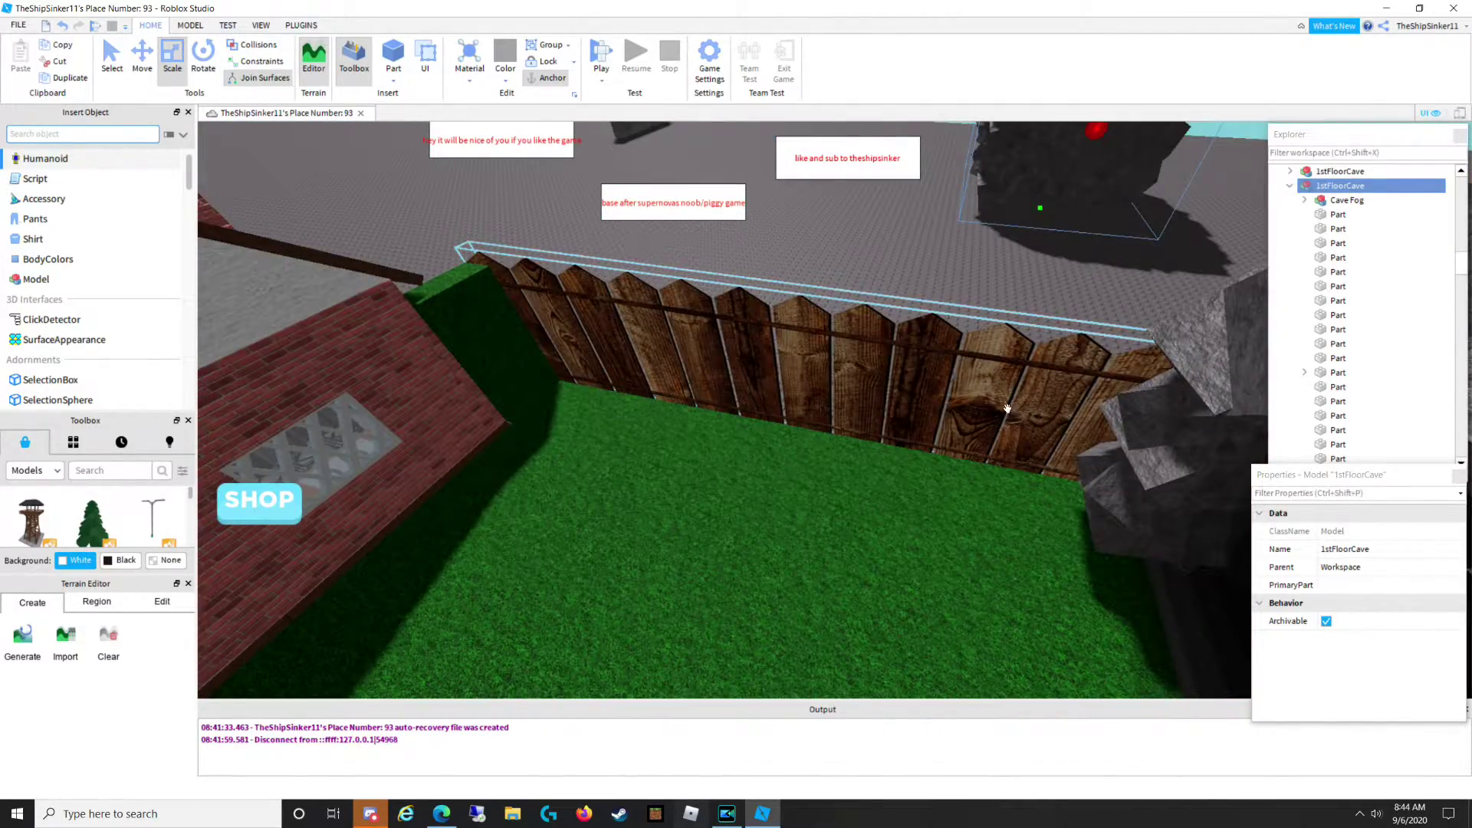
pyautogui.press('f')
pyautogui.moveTo(835, 400); pyautogui.dragTo(797, 421)
pyautogui.moveTo(798, 421); pyautogui.dragTo(796, 421, button='right')
pyautogui.moveTo(796, 421); pyautogui.dragTo(786, 419)
pyautogui.moveTo(796, 421); pyautogui.dragTo(786, 419, button='right')
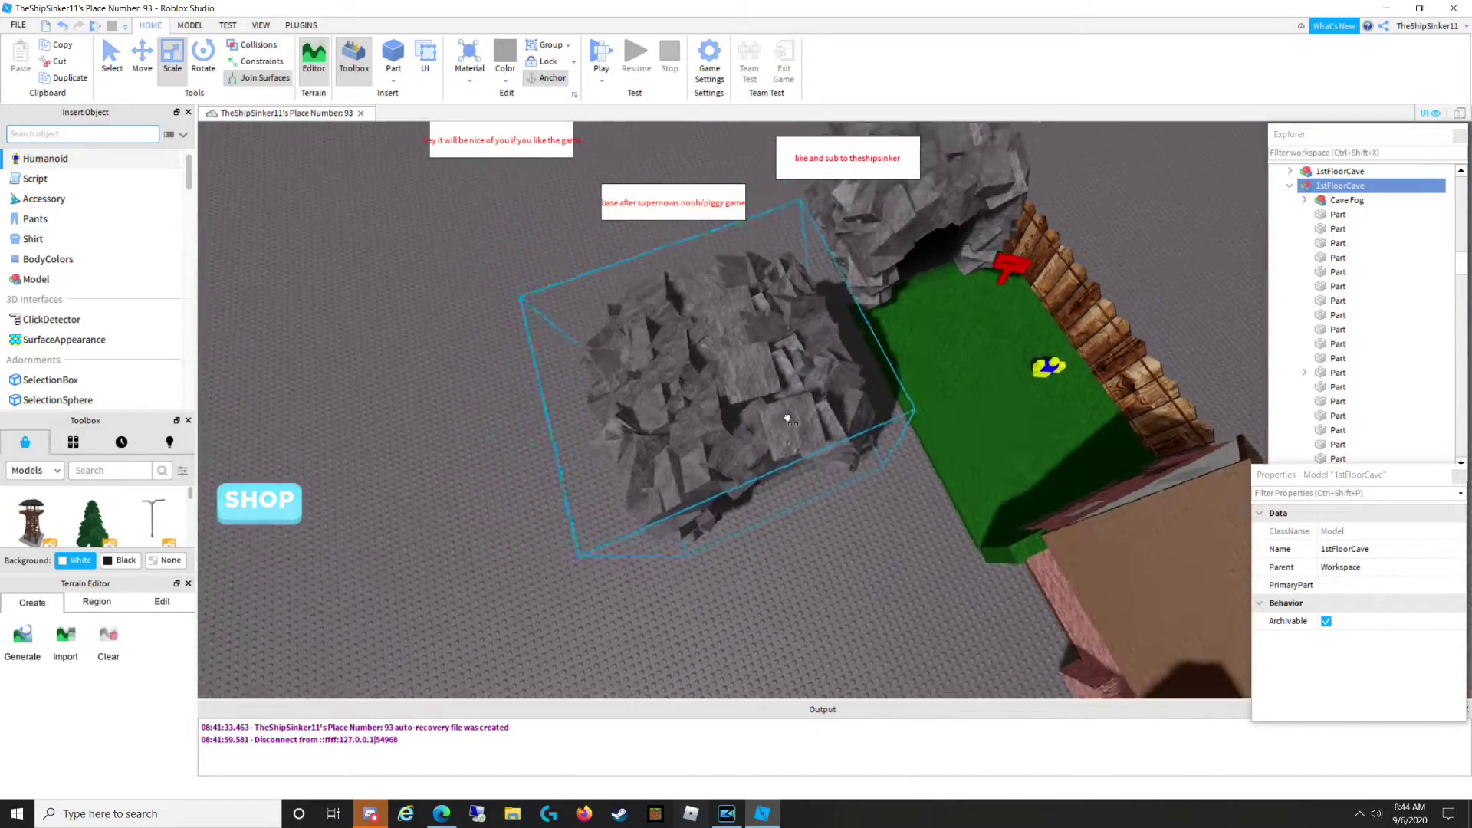
pyautogui.moveTo(786, 419); pyautogui.dragTo(783, 418)
pyautogui.moveTo(786, 419); pyautogui.dragTo(783, 418, button='right')
pyautogui.moveTo(782, 418); pyautogui.dragTo(779, 418)
pyautogui.moveTo(782, 418); pyautogui.dragTo(780, 418, button='right')
pyautogui.moveTo(779, 417); pyautogui.dragTo(780, 418)
pyautogui.moveTo(780, 417); pyautogui.dragTo(779, 418, button='right')
pyautogui.scroll(-2, 1126, 459)
pyautogui.moveTo(969, 353); pyautogui.dragTo(763, 512)
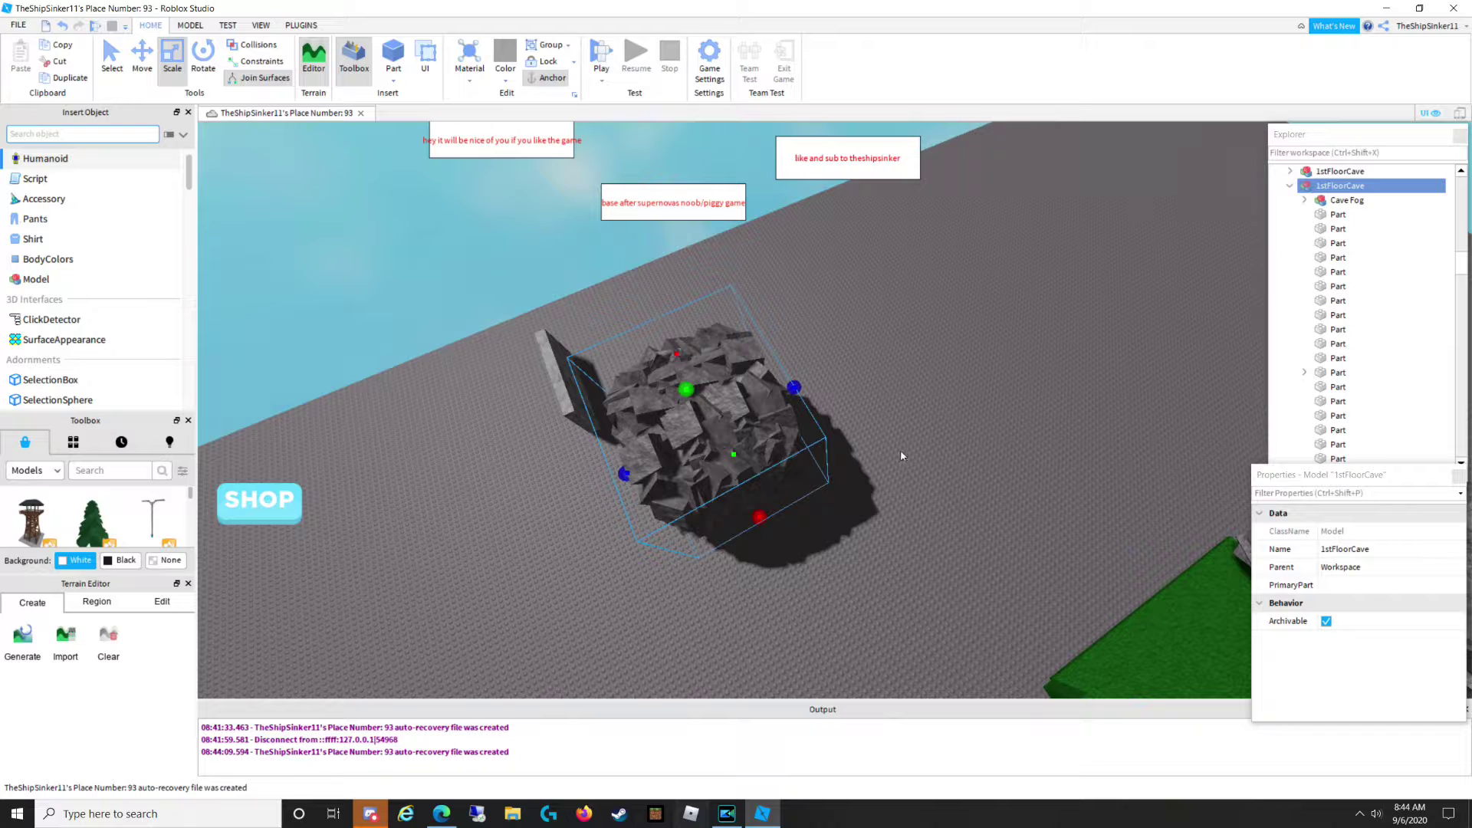
# Rotate the duplicated cave about its vertical axis so its entrance opens alongside the slate wall.
pyautogui.click(202, 67)
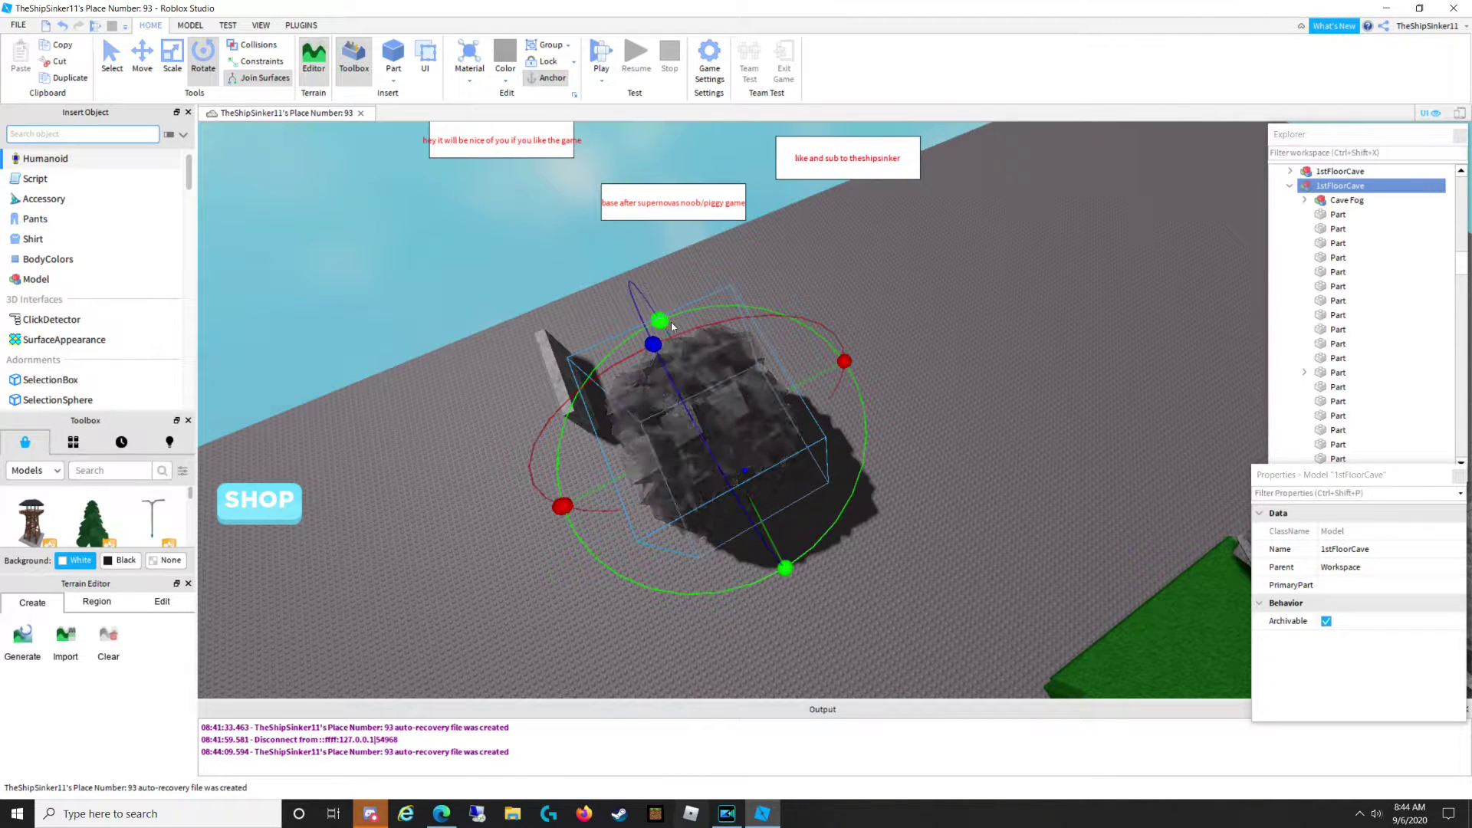
pyautogui.moveTo(785, 568); pyautogui.dragTo(950, 480)
pyautogui.moveTo(950, 480); pyautogui.dragTo(950, 482, button='right')
pyautogui.press('s')
pyautogui.moveTo(834, 526); pyautogui.dragTo(871, 587)
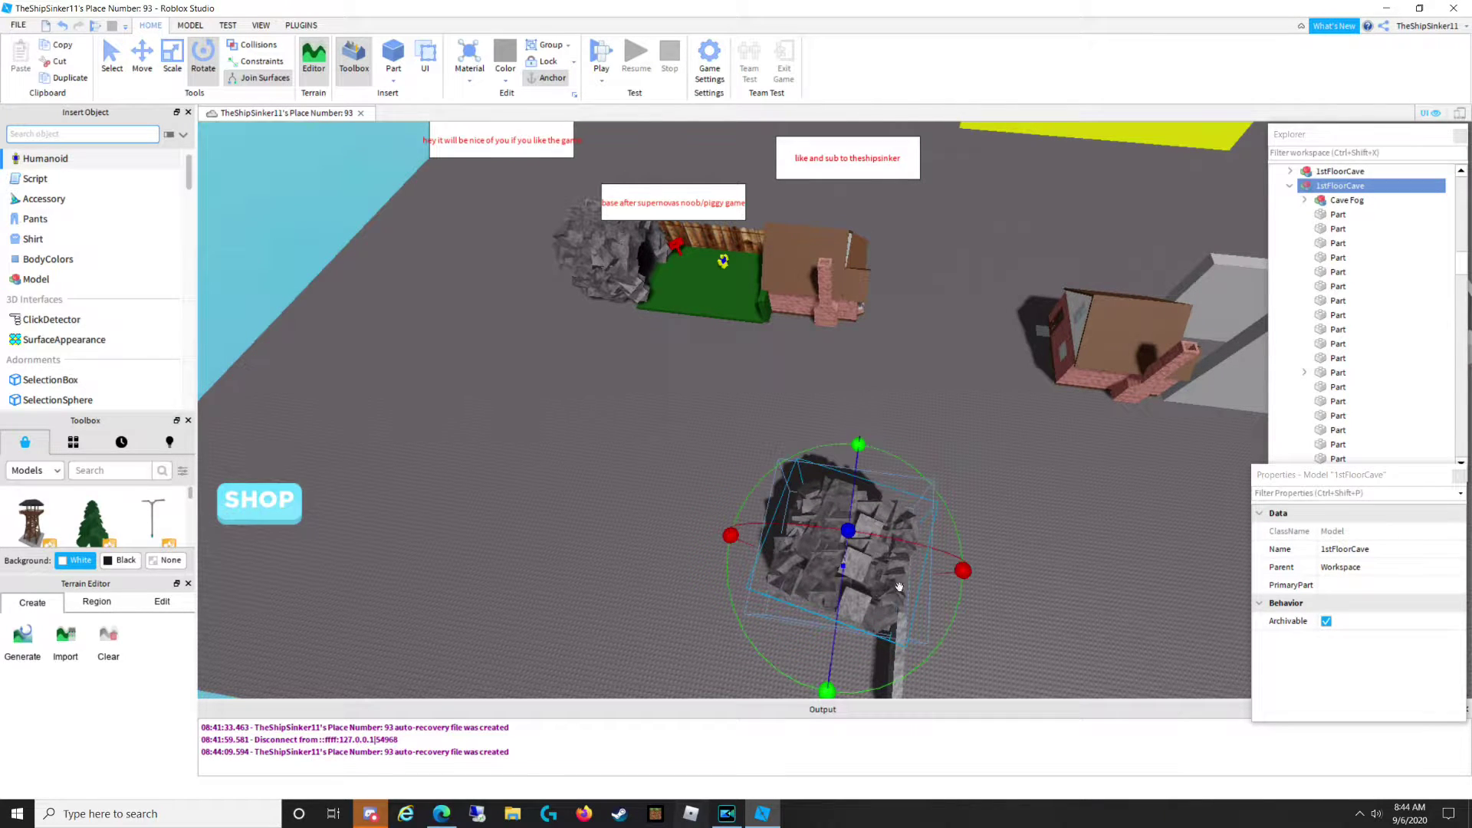
pyautogui.click(1021, 640)
pyautogui.moveTo(1021, 641); pyautogui.dragTo(1008, 649, button='right')
pyautogui.press('w')
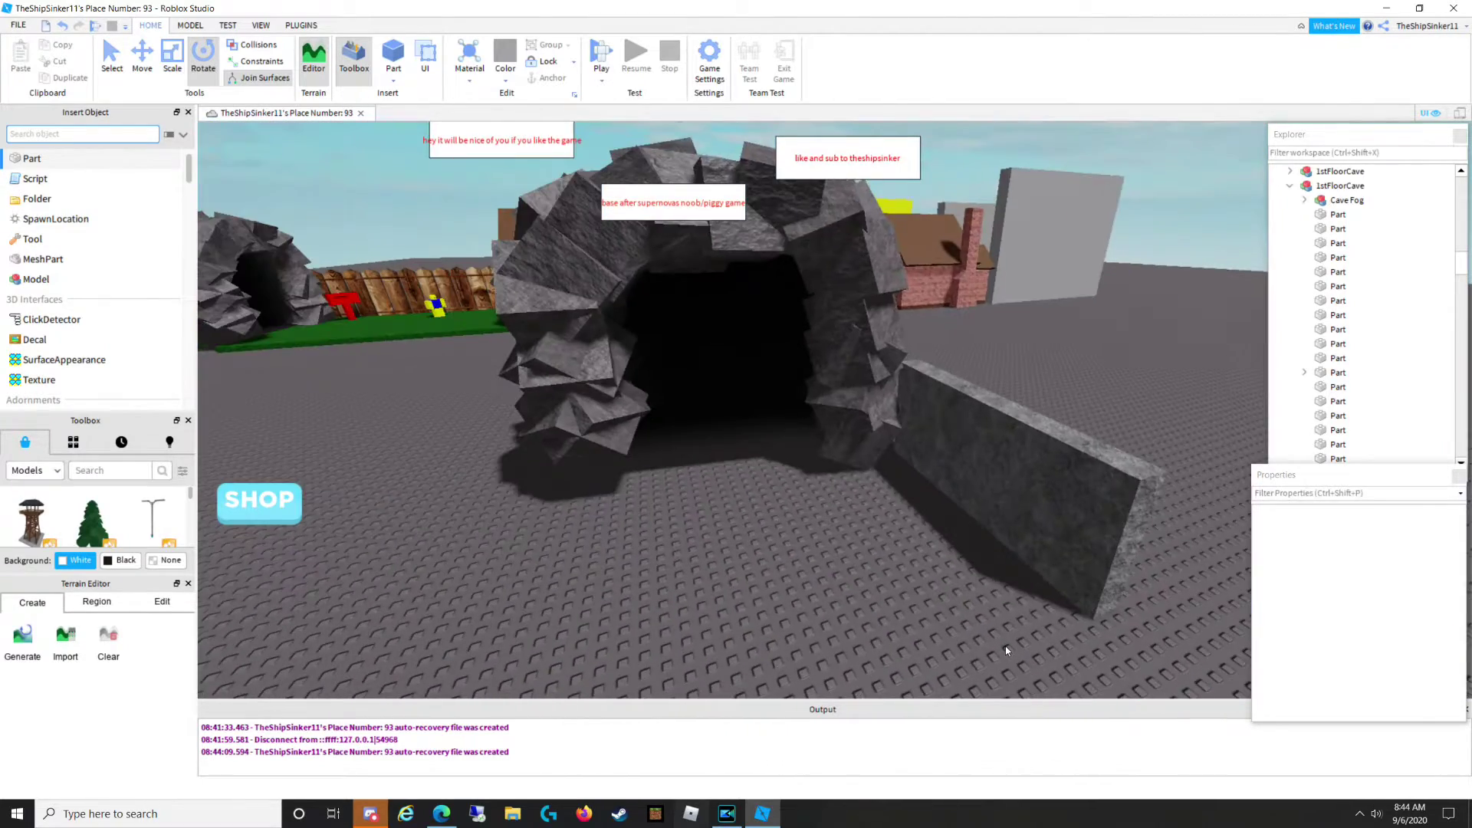
pyautogui.press('w')
# Lower the duplicated cave slightly so its rocks sit down into the baseplate.
pyautogui.click(661, 299)
pyautogui.click(148, 78)
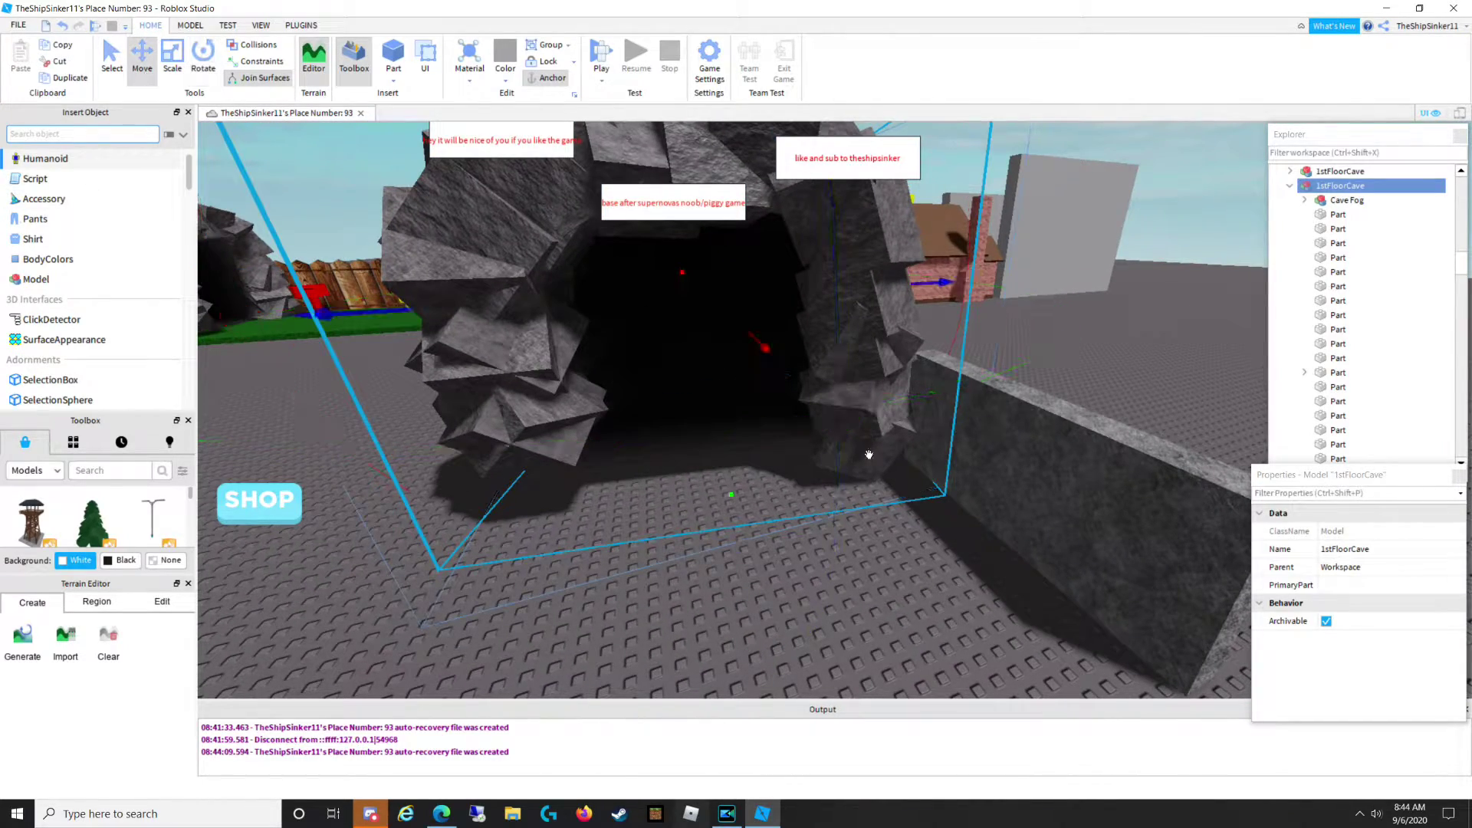
pyautogui.moveTo(734, 491); pyautogui.dragTo(739, 523)
pyautogui.click(693, 585)
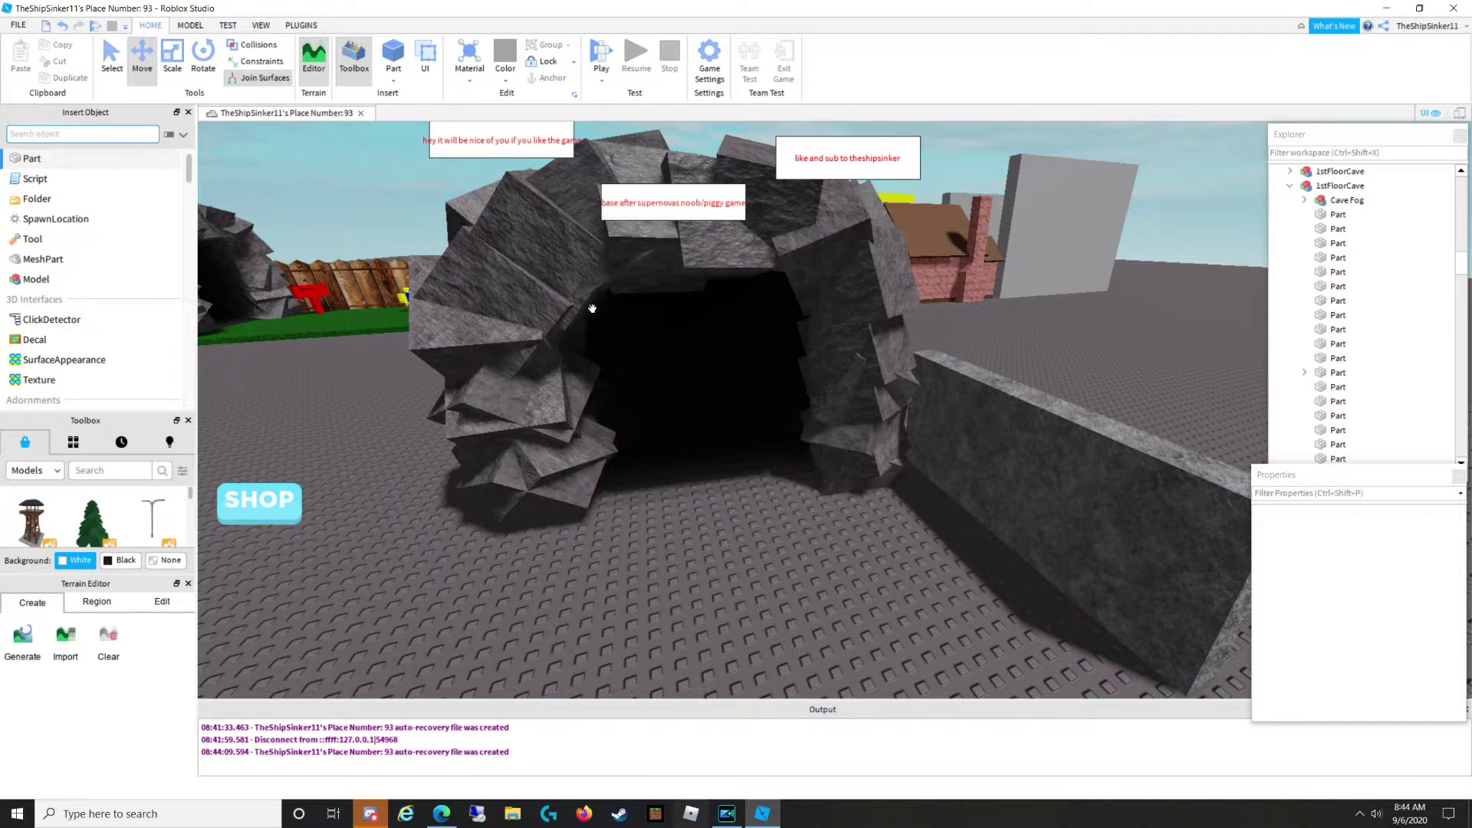
# Search the toolbox models for "fog".
pyautogui.click(674, 363)
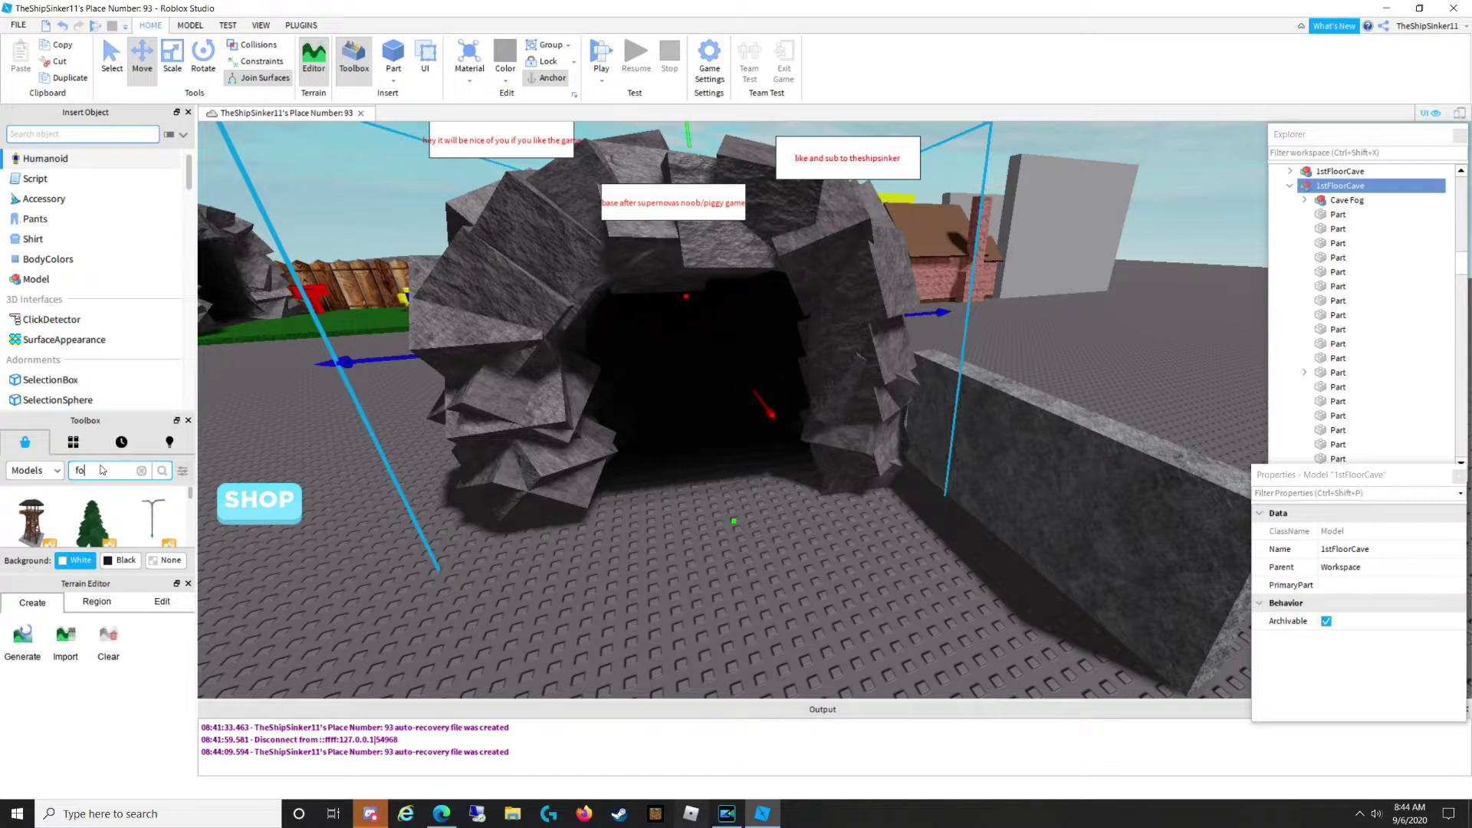
pyautogui.press('Return')
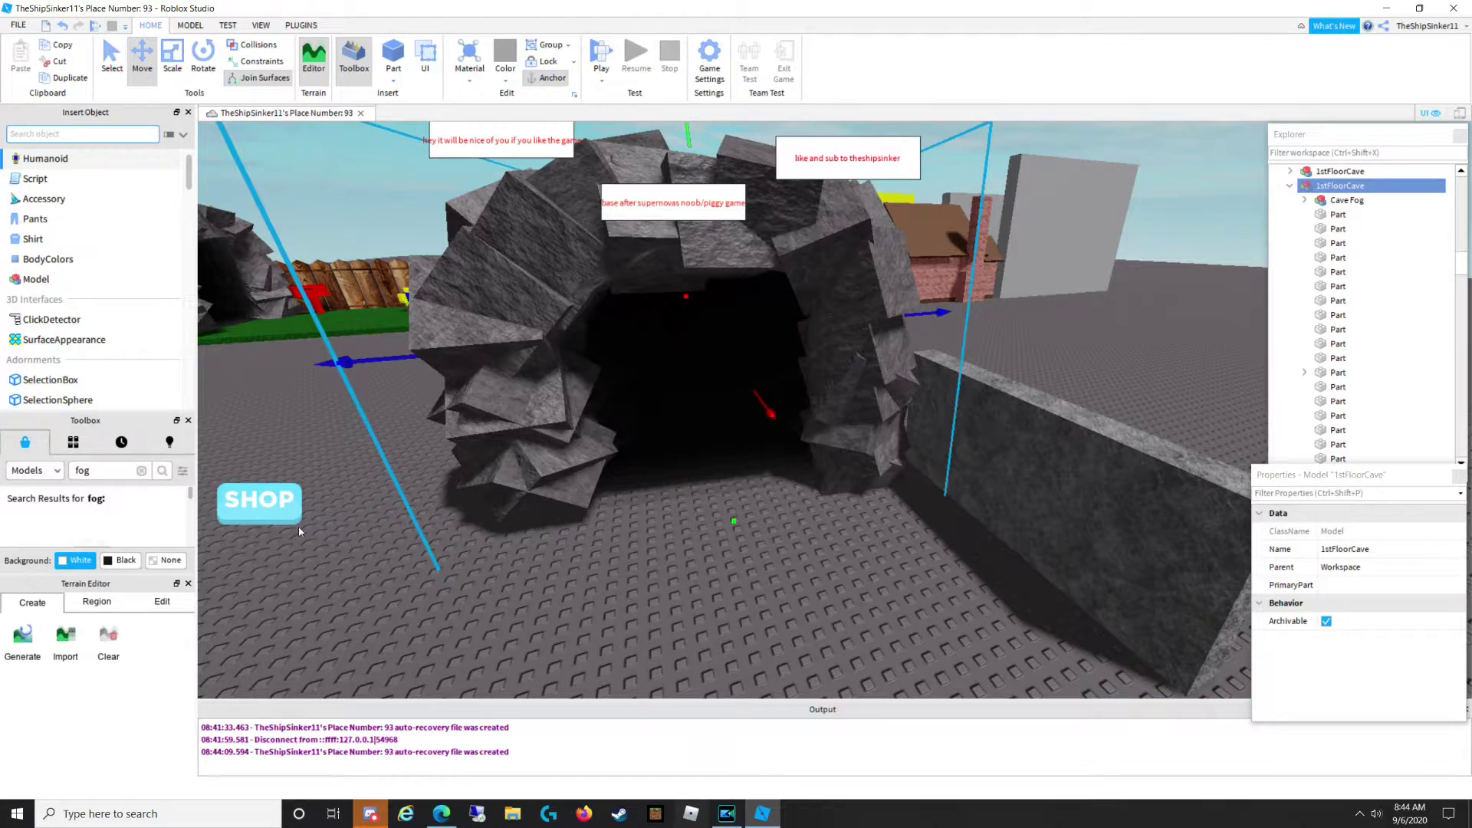
pyautogui.press('w')
# Insert a block part at the duplicated cave's rear opening and set its material to Slate.
pyautogui.moveTo(641, 654); pyautogui.dragTo(334, 162, button='right')
pyautogui.press('s')
pyautogui.click(407, 56)
pyautogui.moveTo(852, 414); pyautogui.dragTo(686, 365)
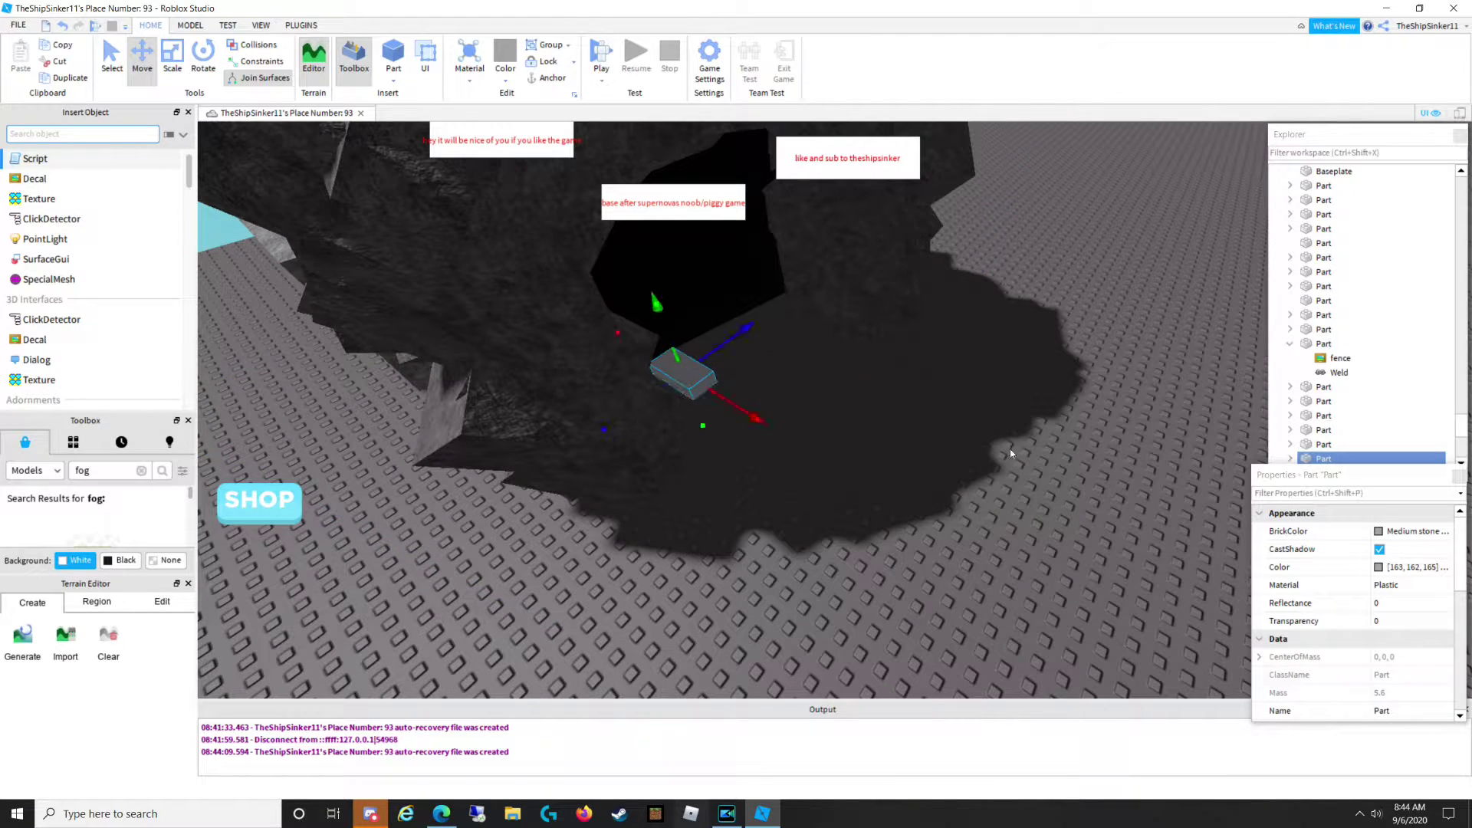
pyautogui.click(1432, 586)
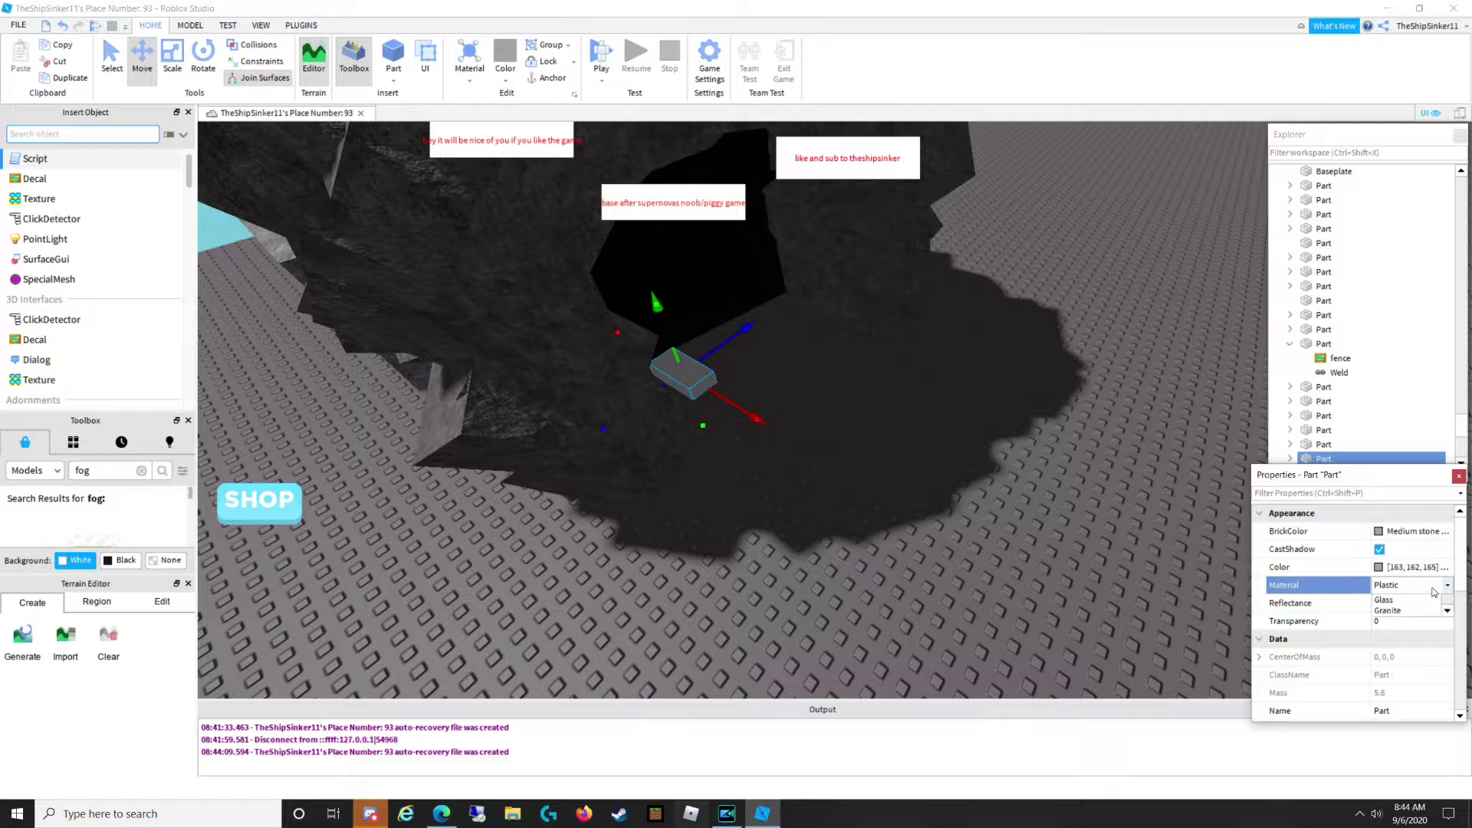
pyautogui.scroll(-1, 1397, 695)
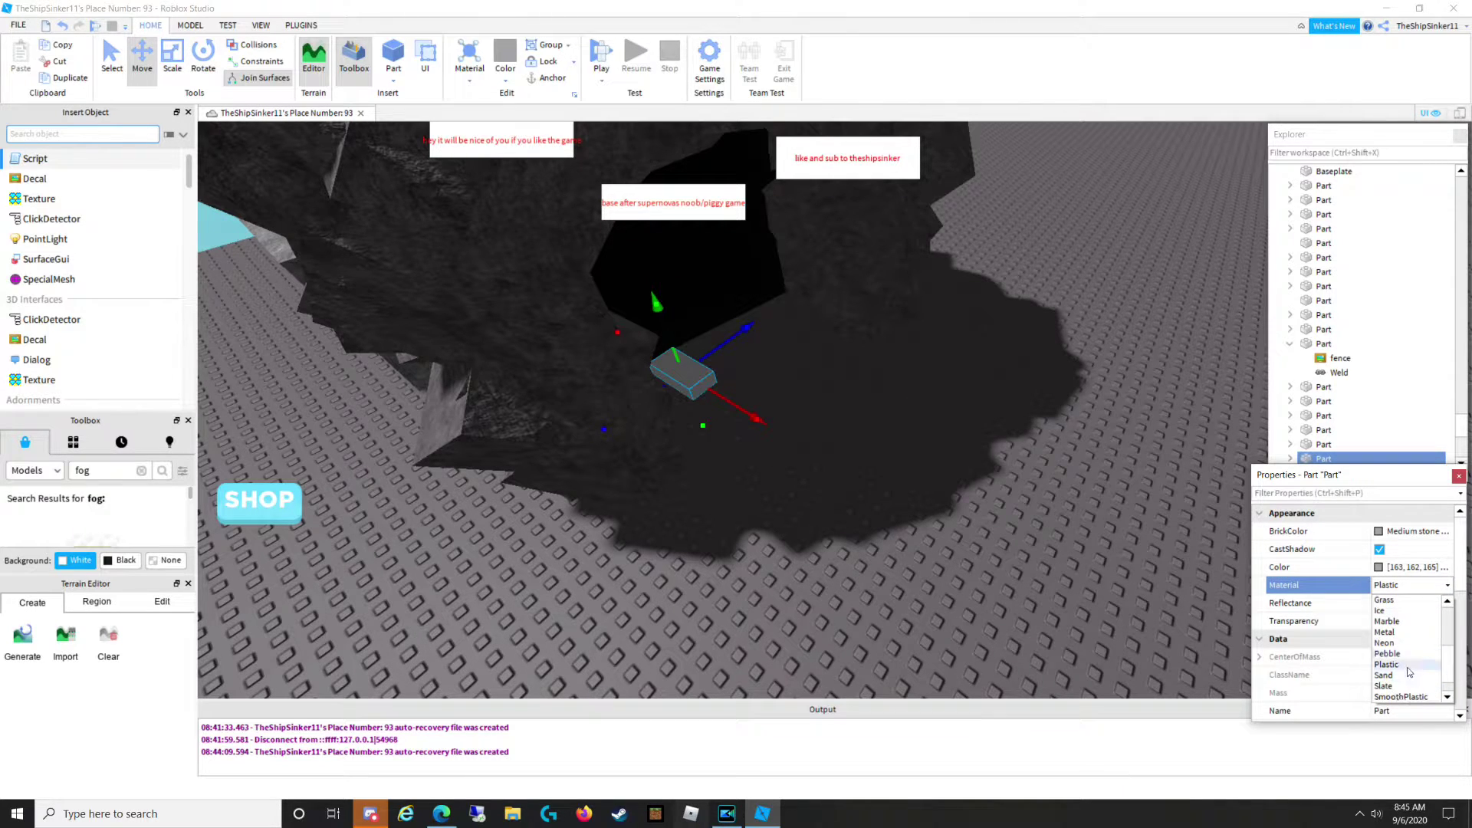
pyautogui.scroll(-1, 1420, 698)
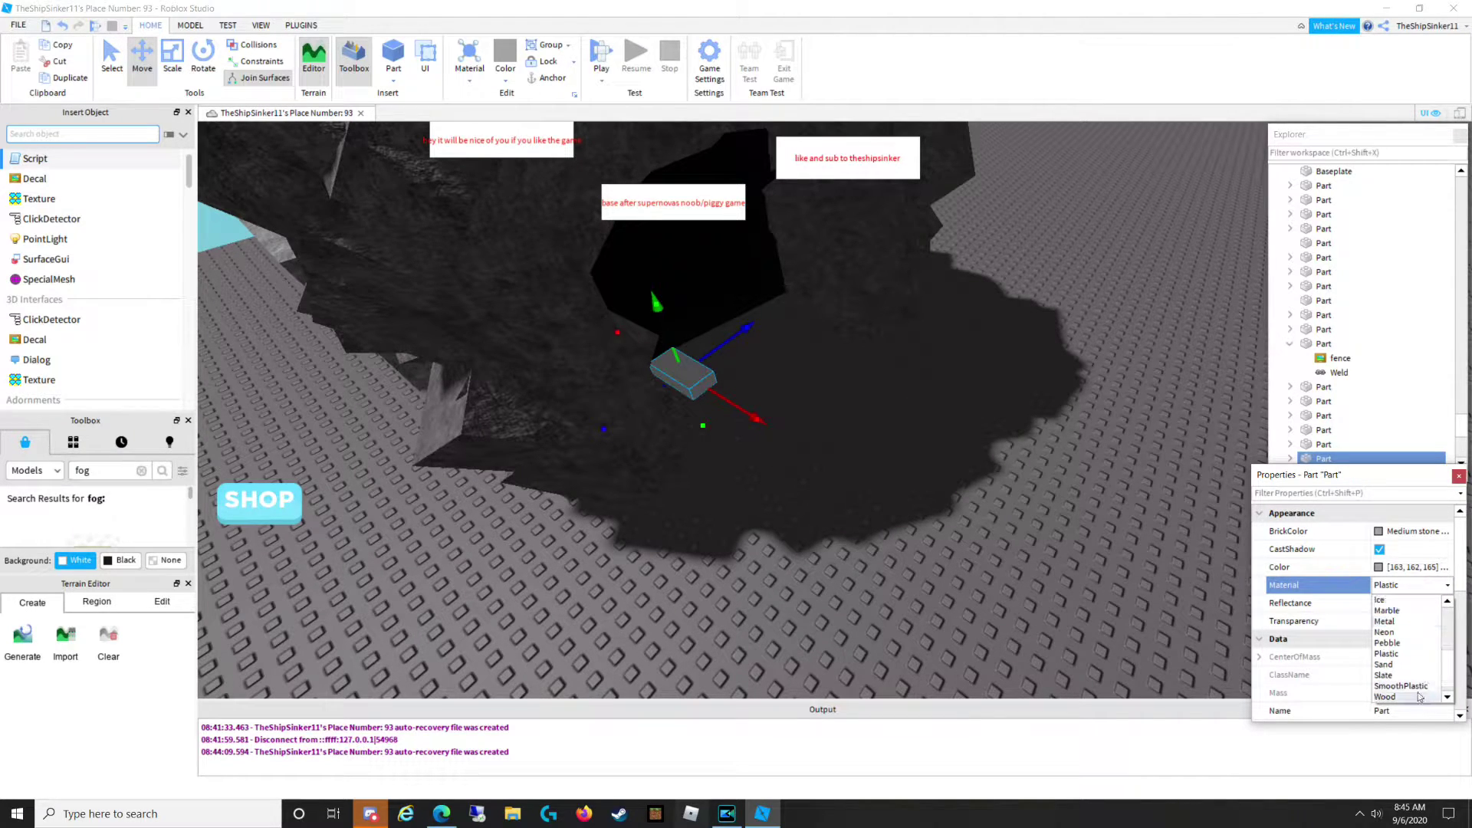
pyautogui.click(1384, 675)
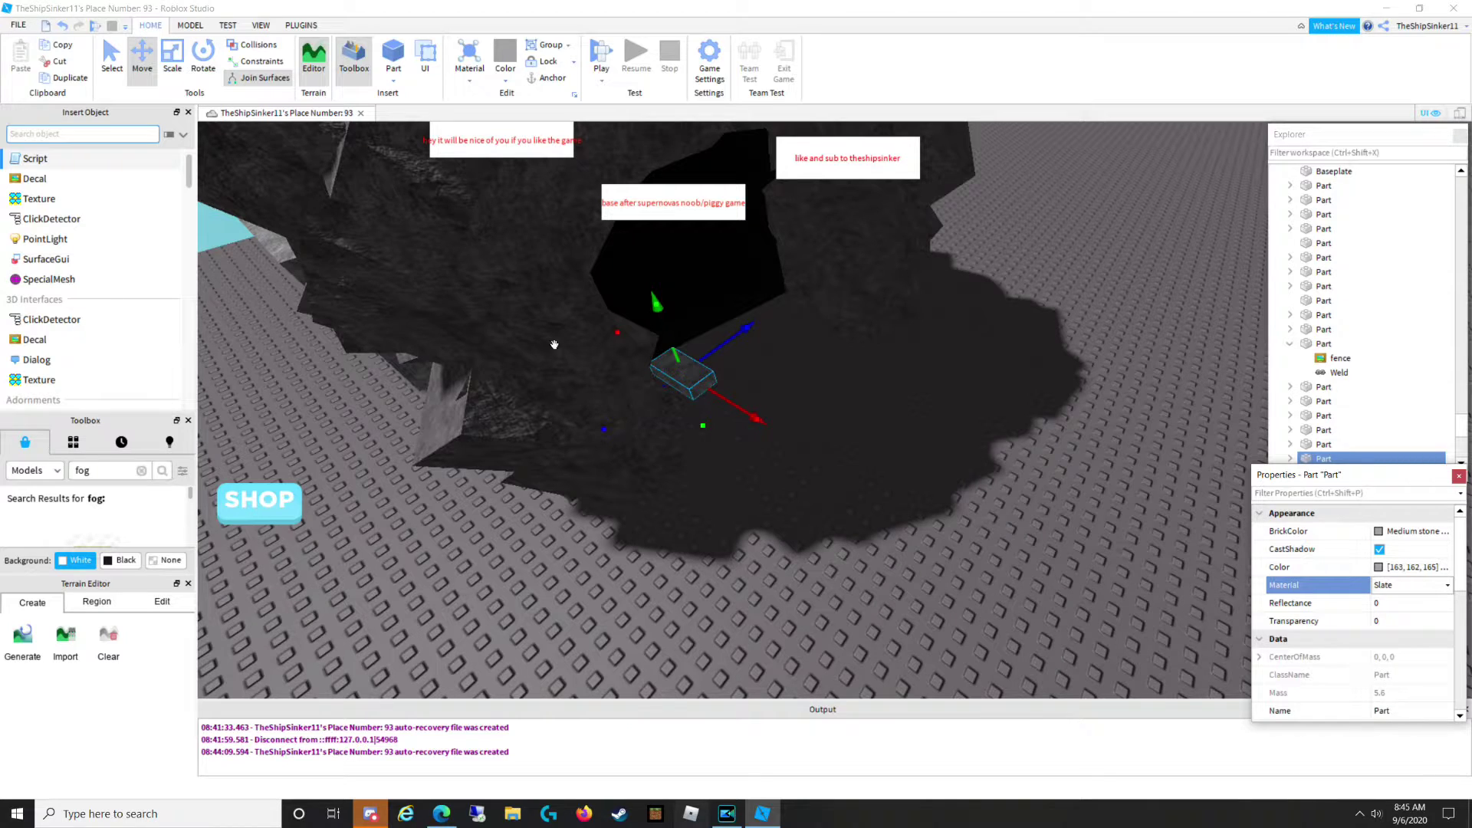
# Stretch the slate block wide and tall enough to seal the cave's rear opening.
pyautogui.click(166, 66)
pyautogui.moveTo(877, 486); pyautogui.dragTo(877, 486, button='right')
pyautogui.moveTo(798, 351); pyautogui.dragTo(770, 352)
pyautogui.click(907, 359)
pyautogui.click(849, 356)
pyautogui.moveTo(904, 357); pyautogui.dragTo(1078, 377)
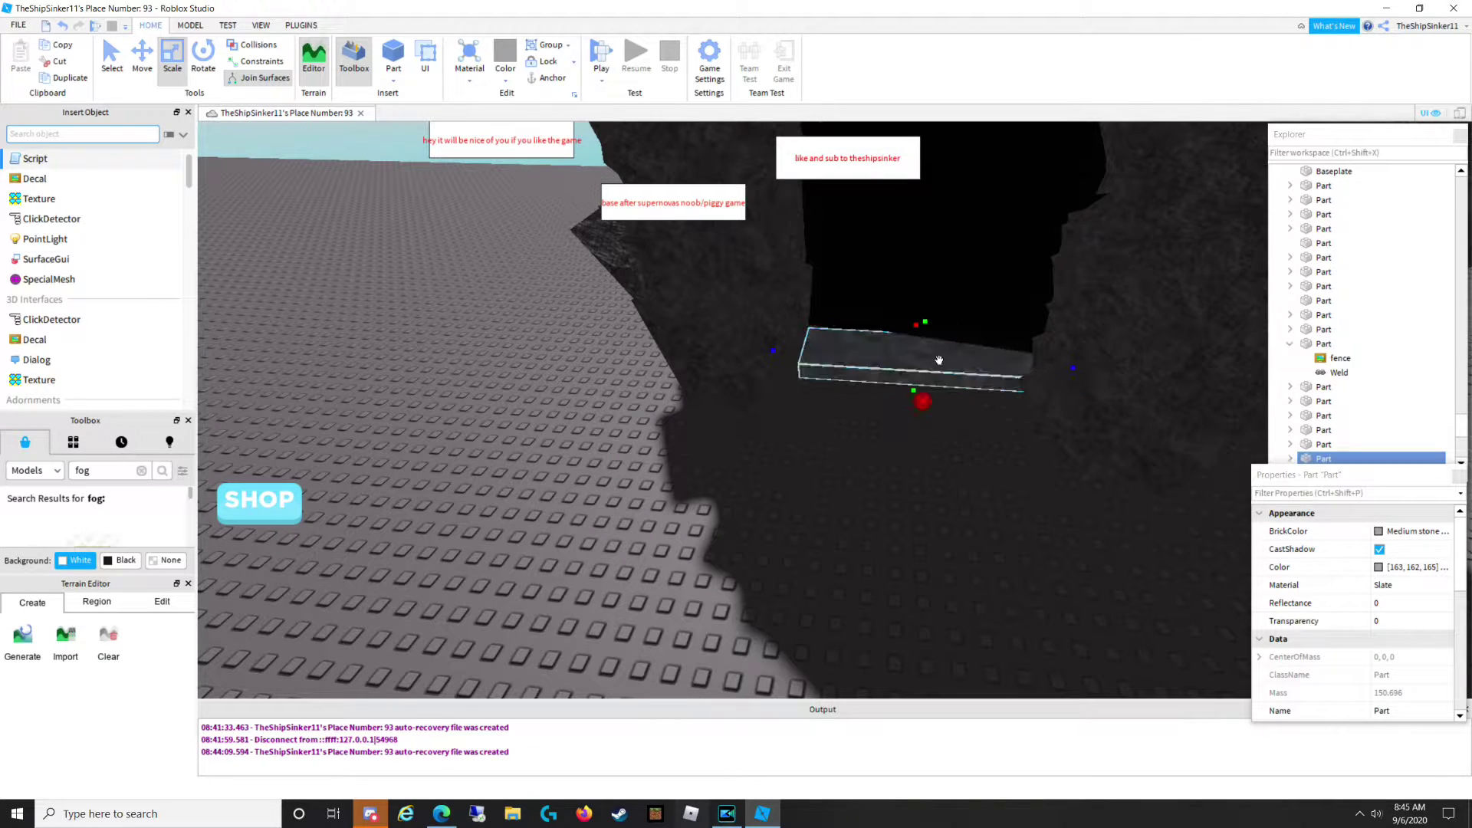
pyautogui.moveTo(918, 319); pyautogui.dragTo(912, 263)
pyautogui.moveTo(912, 263); pyautogui.dragTo(912, 263, button='right')
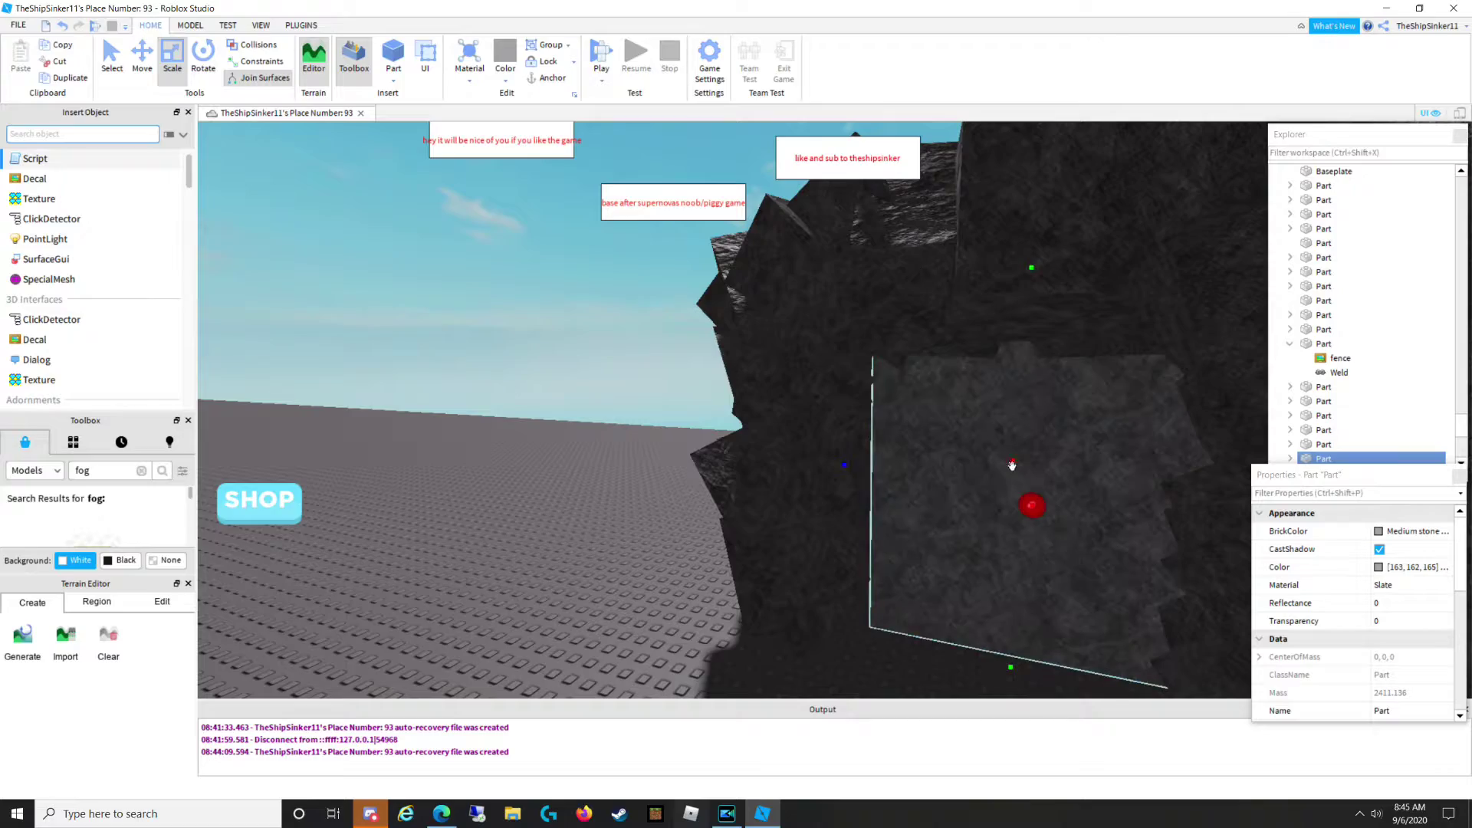
pyautogui.moveTo(1069, 440); pyautogui.dragTo(1069, 440, button='right')
pyautogui.press('w')
pyautogui.scroll(4, 1069, 440)
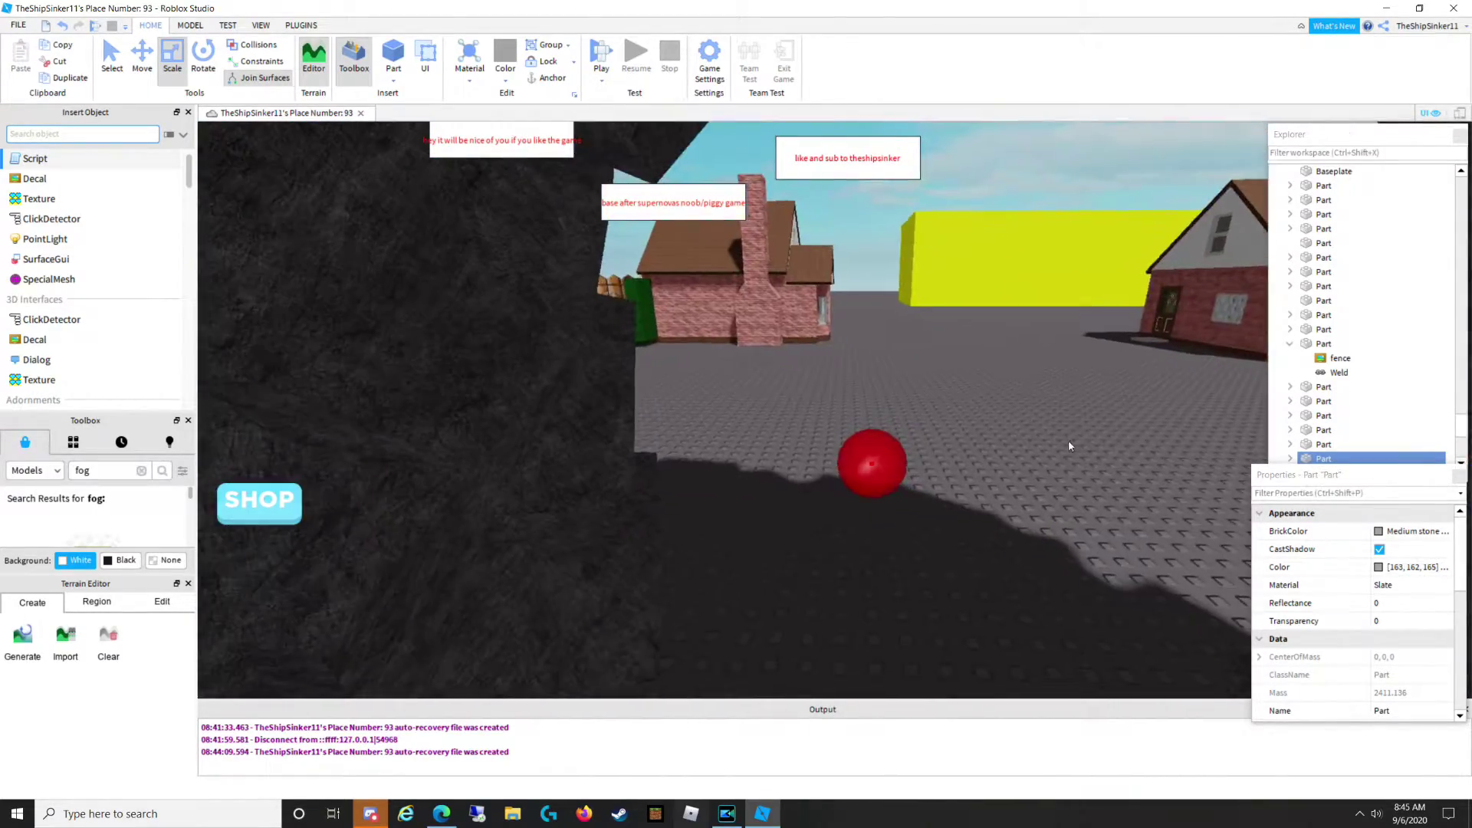
pyautogui.scroll(-10, 1067, 438)
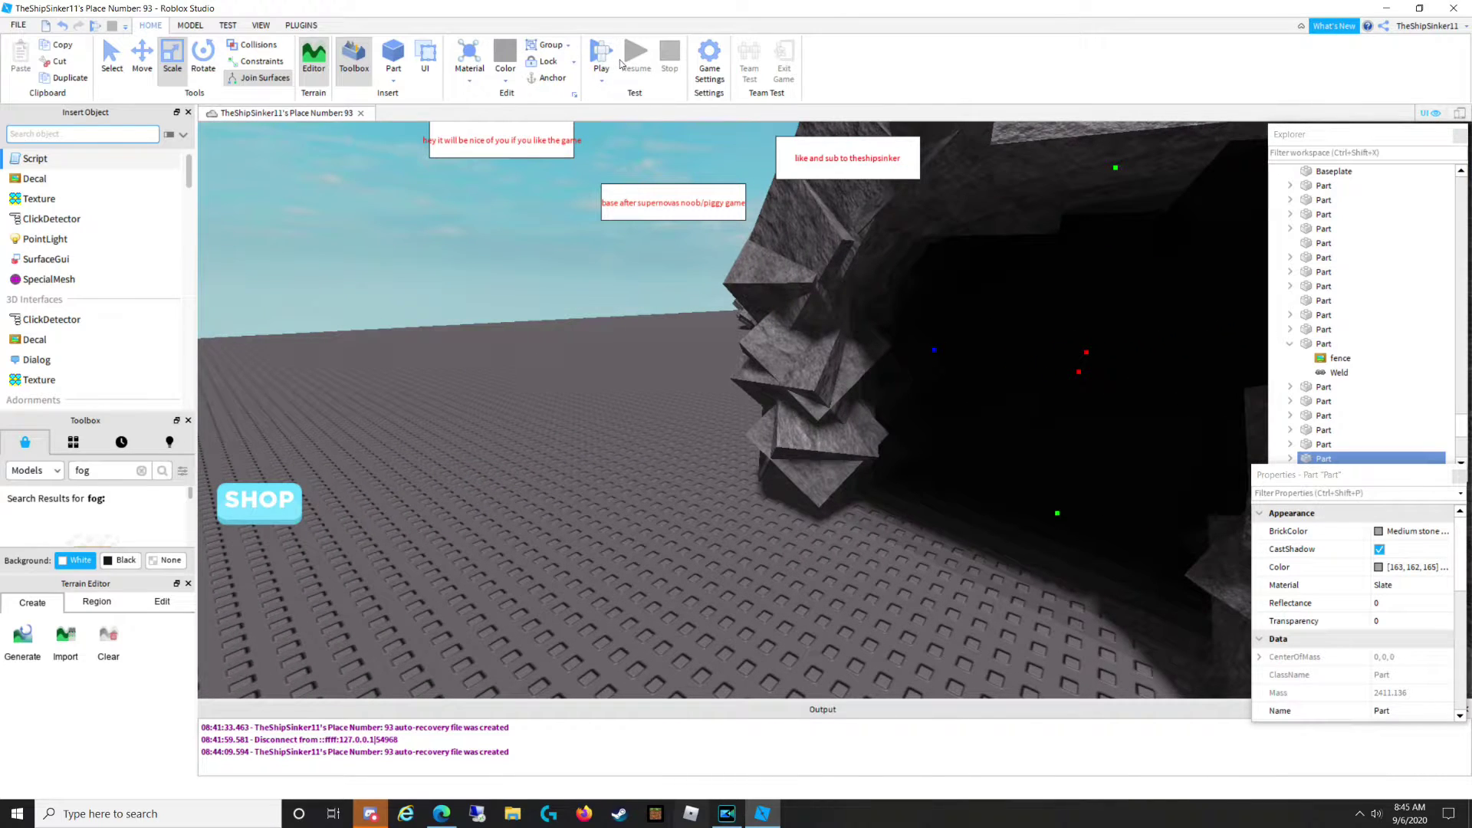
# Playtest the teleporter by walking through the fenced garden into the original cave and on into the duplicated cave, and end the test.
pyautogui.click(604, 55)
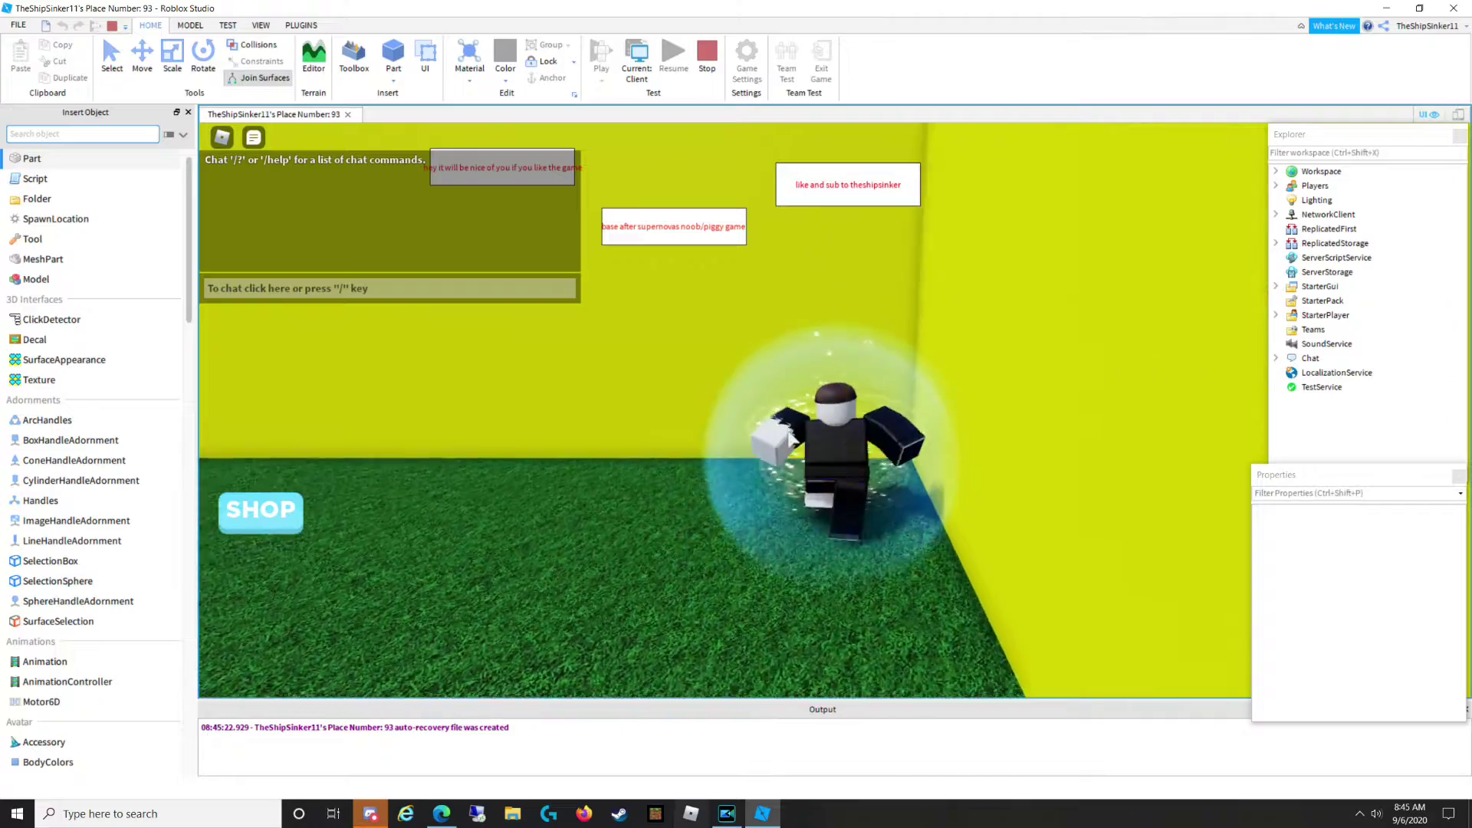
pyautogui.press('w')
pyautogui.moveTo(788, 431); pyautogui.dragTo(769, 455, button='right')
pyautogui.press('w')
pyautogui.press('w')
pyautogui.press('w')
pyautogui.press('w')
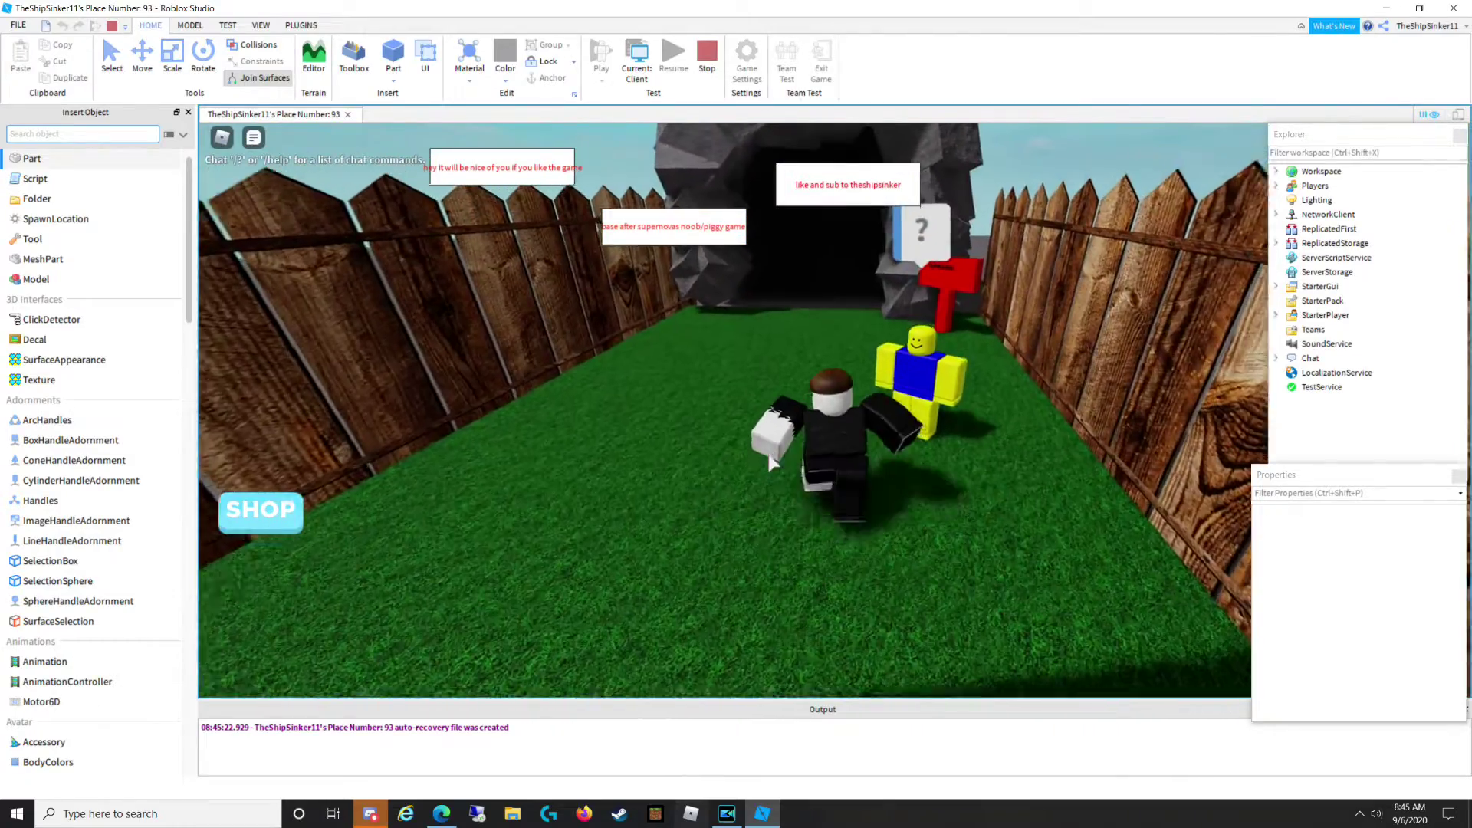
pyautogui.press('w')
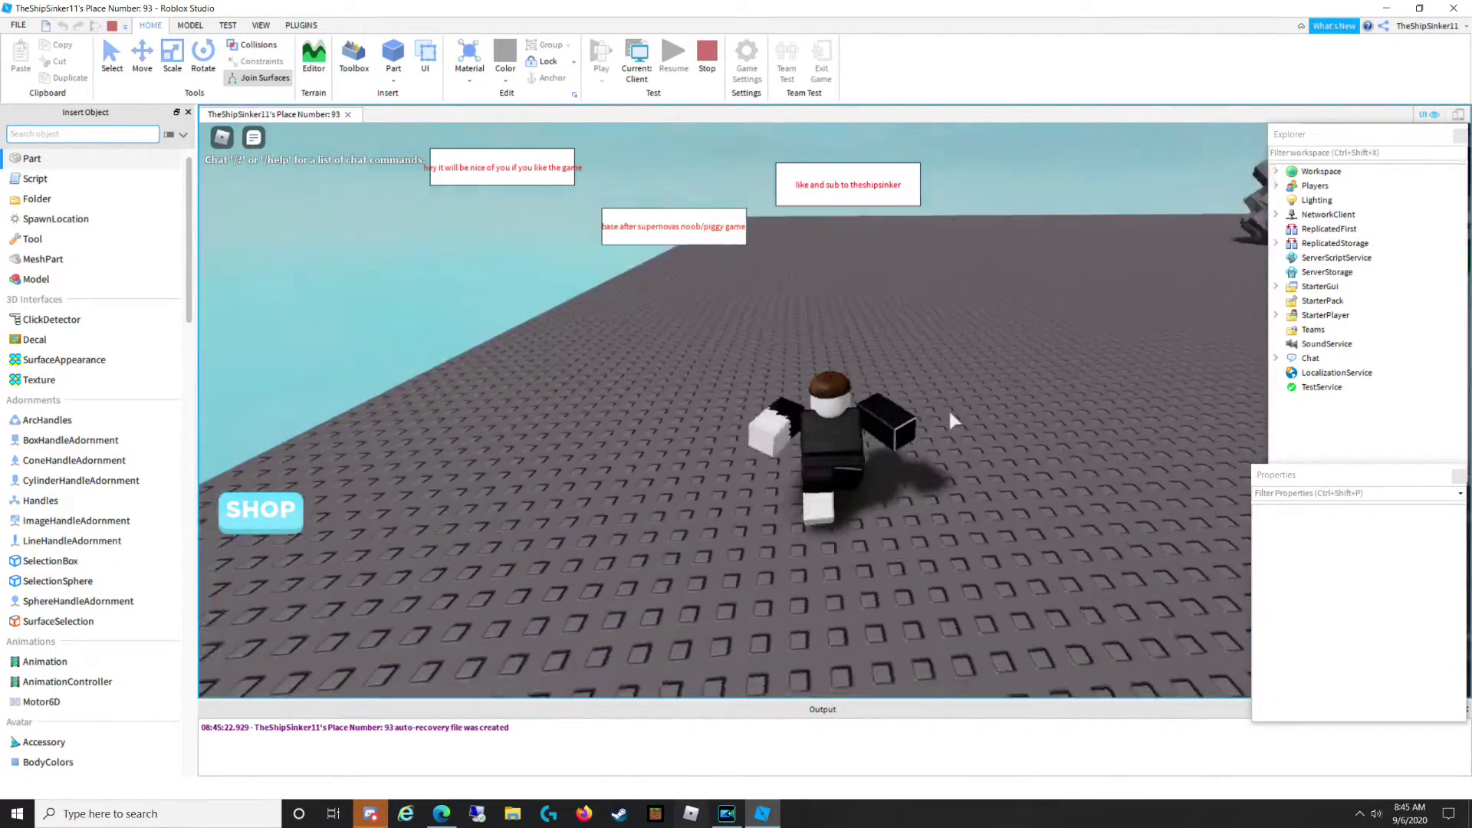
pyautogui.press('w')
pyautogui.moveTo(950, 414); pyautogui.dragTo(950, 413, button='right')
pyautogui.press('w')
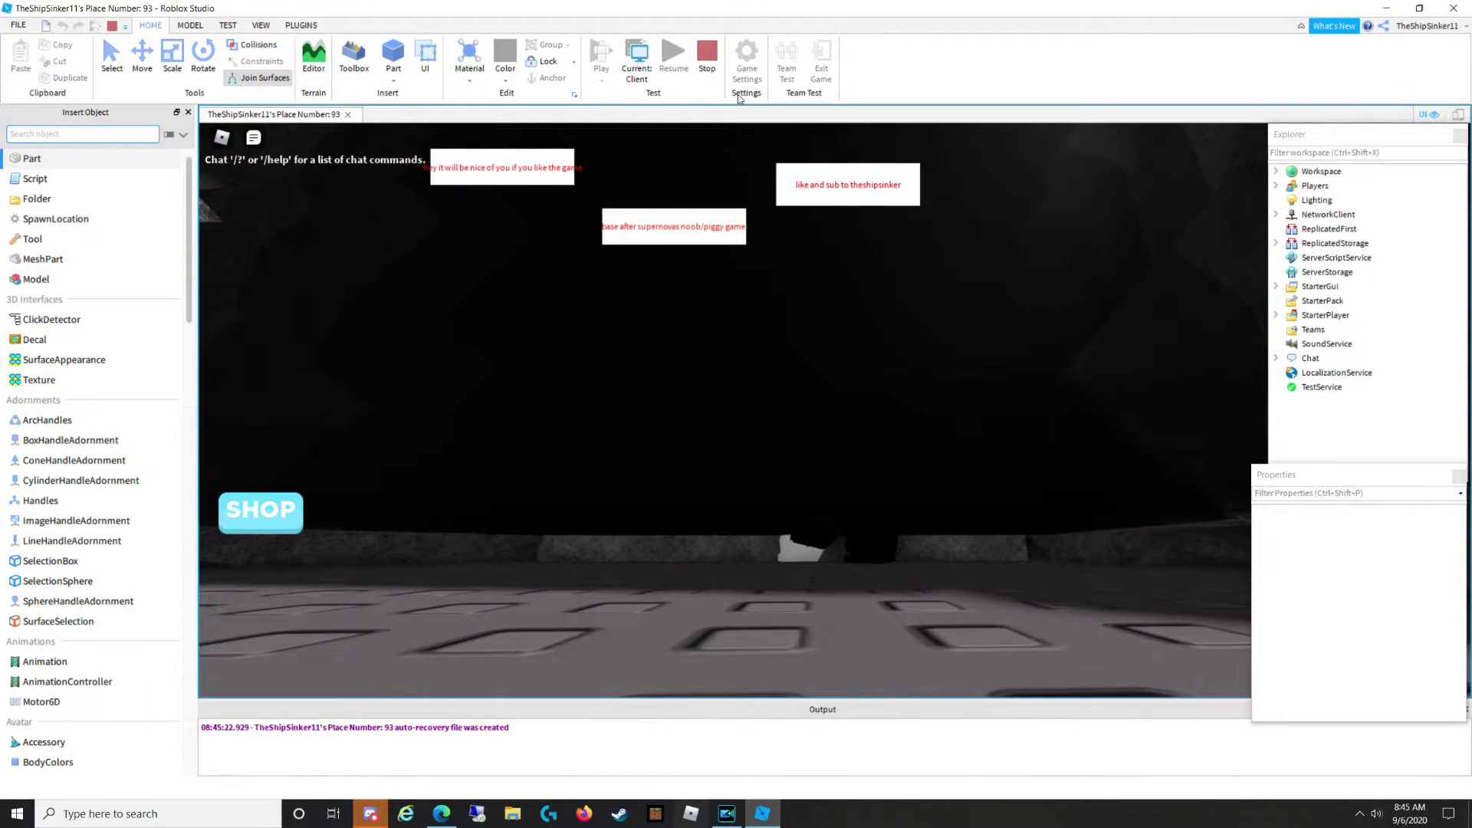
pyautogui.click(721, 66)
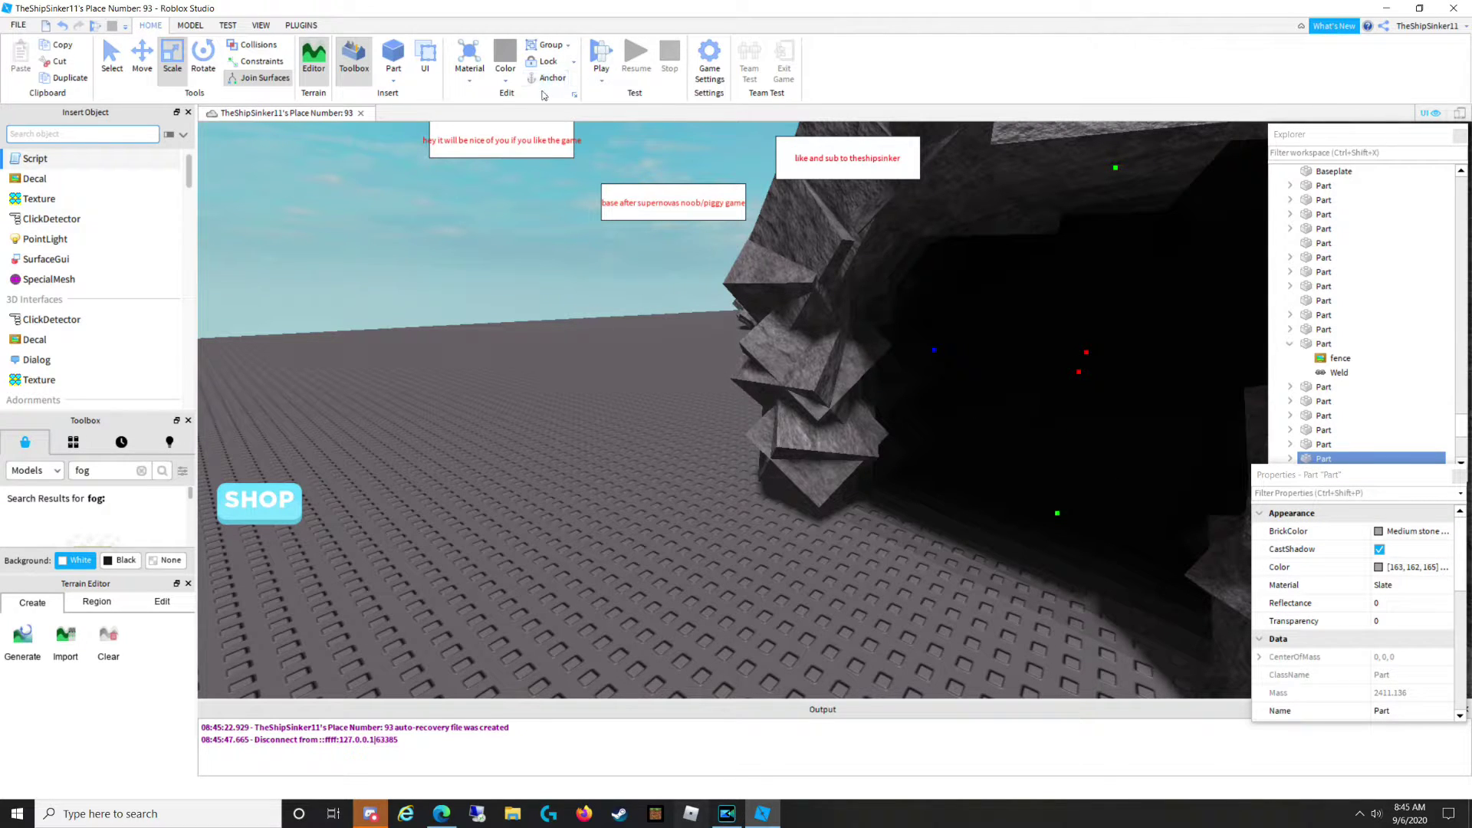
# Extend the slate wall beside the duplicated cave toward the entrance rocks and stretch it much taller.
pyautogui.click(552, 339)
pyautogui.press('s')
pyautogui.moveTo(552, 339); pyautogui.dragTo(552, 339, button='right')
pyautogui.press('w')
pyautogui.click(749, 246)
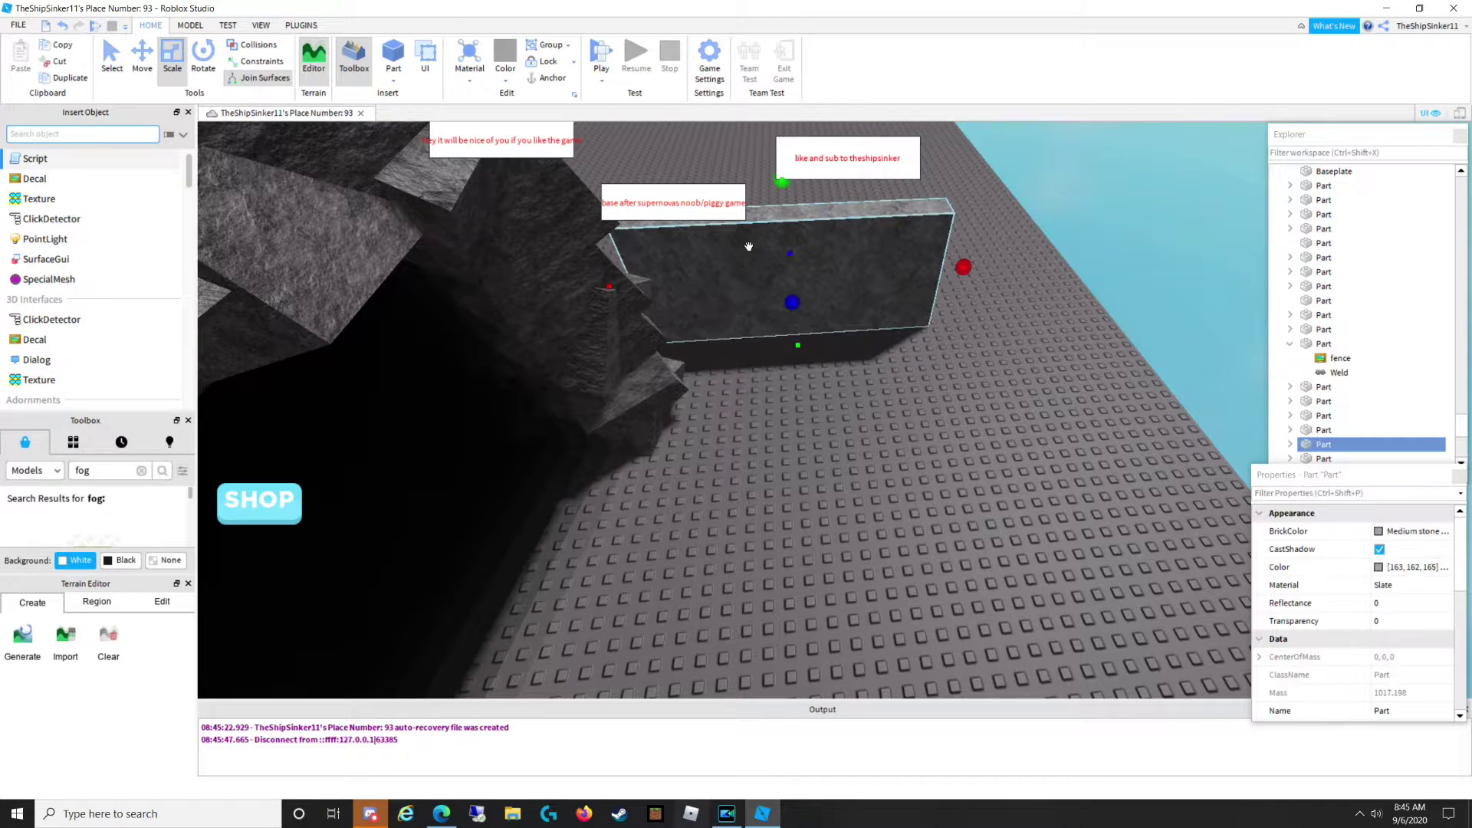
pyautogui.moveTo(792, 261); pyautogui.dragTo(811, 332)
pyautogui.moveTo(810, 388); pyautogui.dragTo(760, 335)
pyautogui.moveTo(581, 408); pyautogui.dragTo(581, 408, button='right')
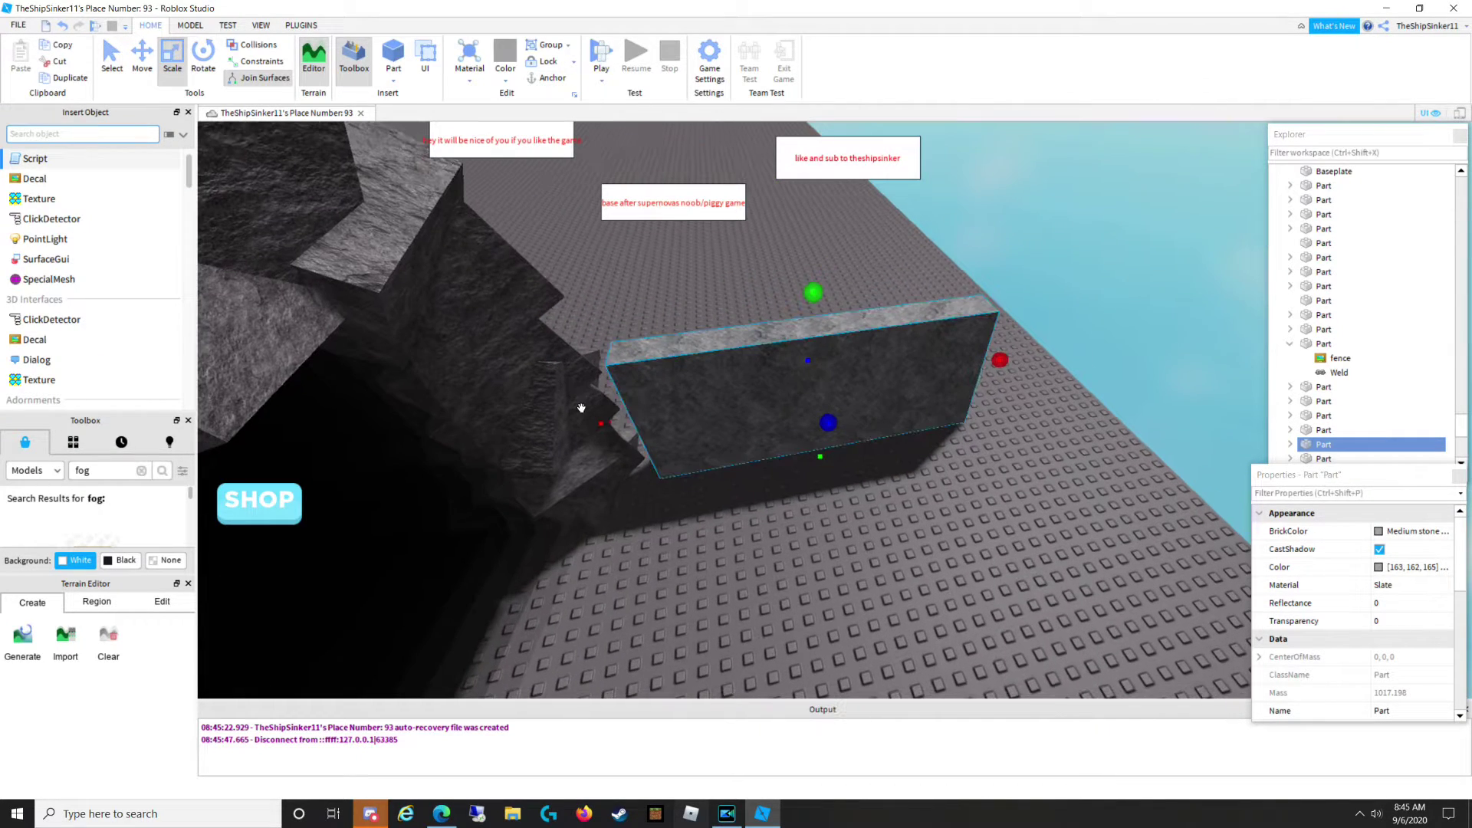
pyautogui.moveTo(606, 426); pyautogui.dragTo(550, 438)
pyautogui.moveTo(784, 296); pyautogui.dragTo(782, 219)
pyautogui.moveTo(782, 220); pyautogui.dragTo(782, 219, button='right')
pyautogui.moveTo(782, 220); pyautogui.dragTo(781, 219)
pyautogui.moveTo(657, 378); pyautogui.dragTo(582, 360, button='right')
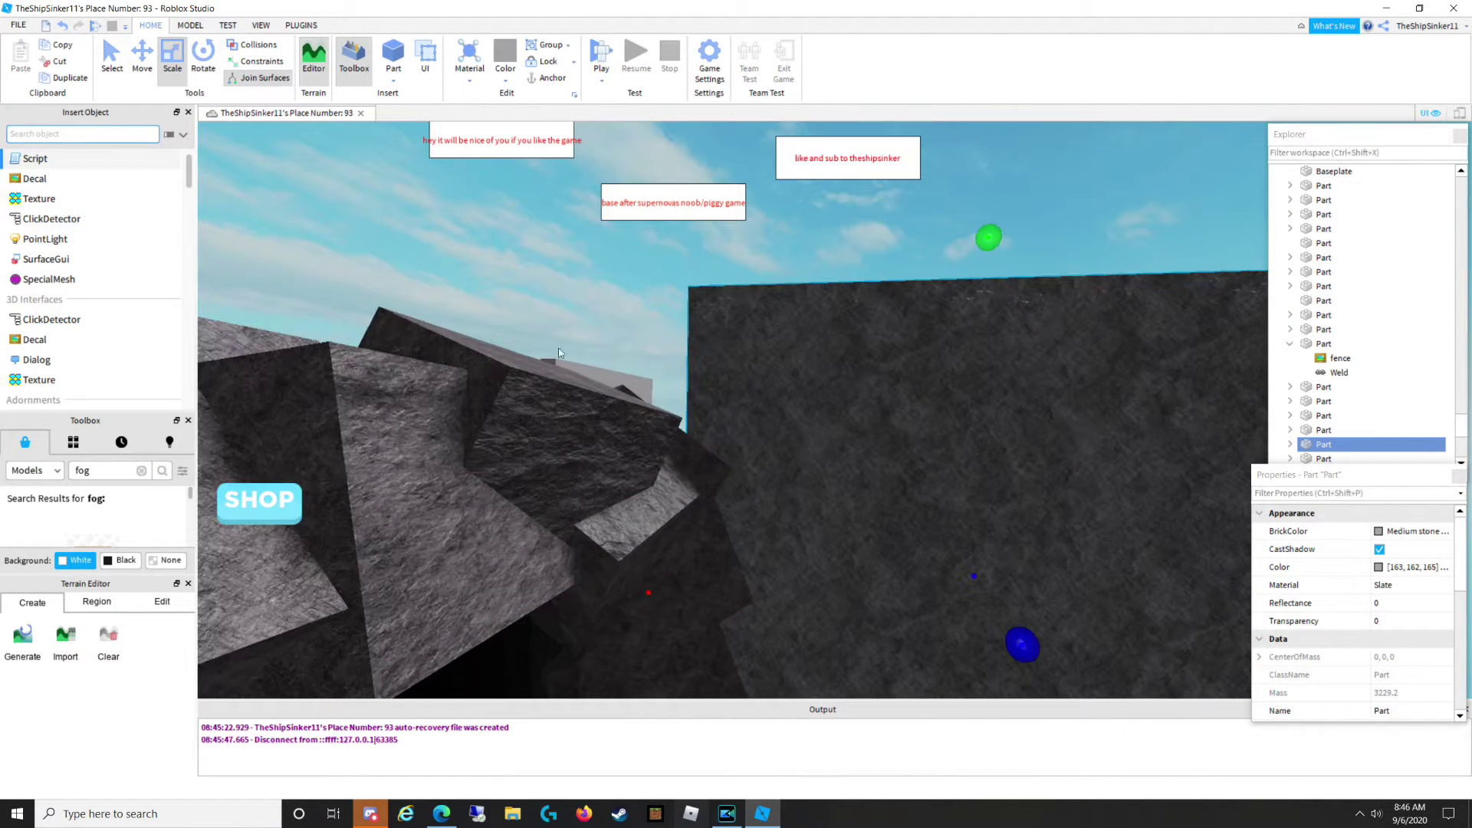
# Insert a block part tilted against the rocks where the cave meets the tall wall and set its material to Slate.
pyautogui.click(389, 48)
pyautogui.moveTo(831, 329); pyautogui.dragTo(714, 471)
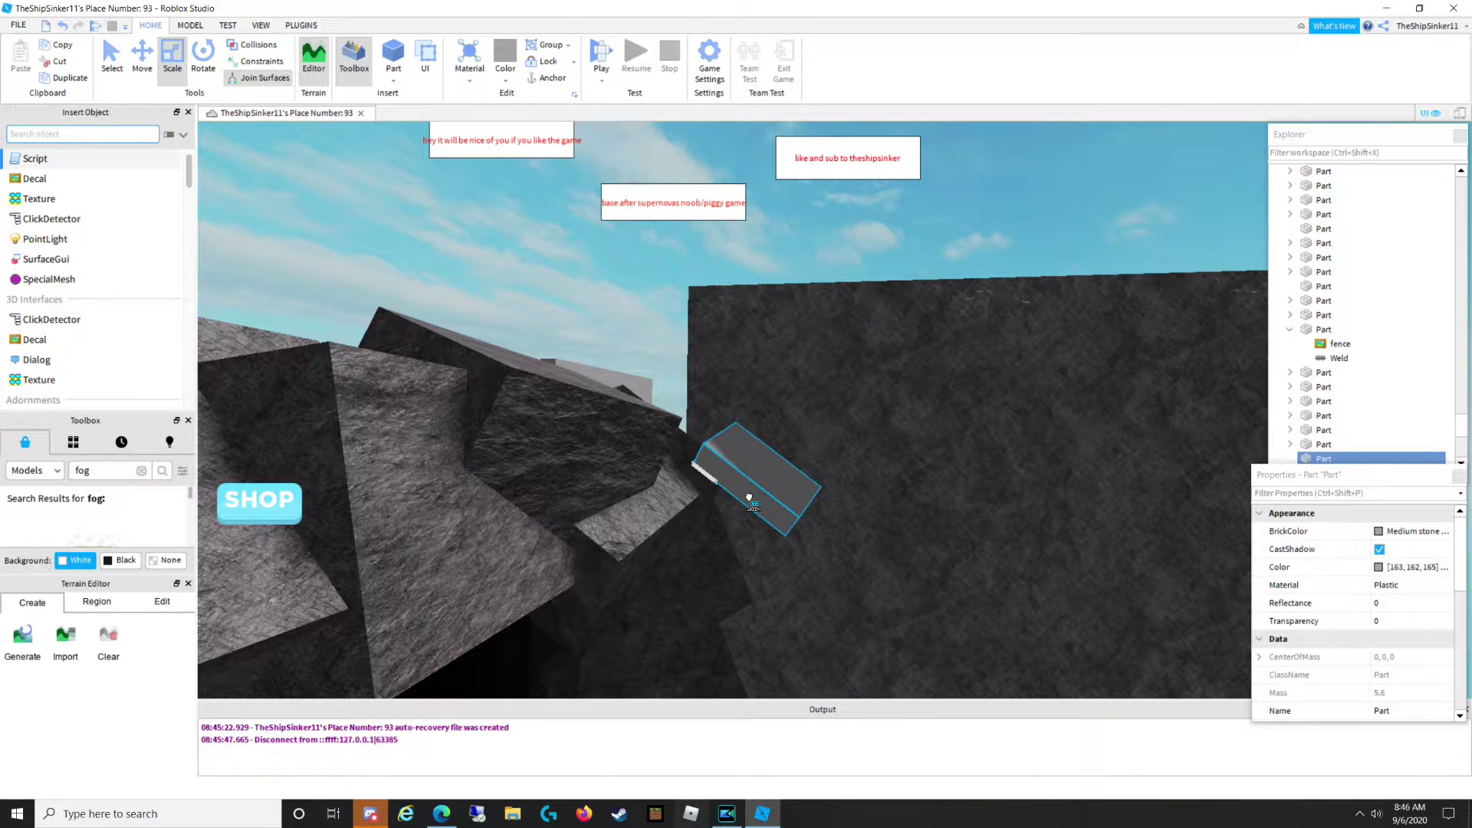
pyautogui.click(1399, 584)
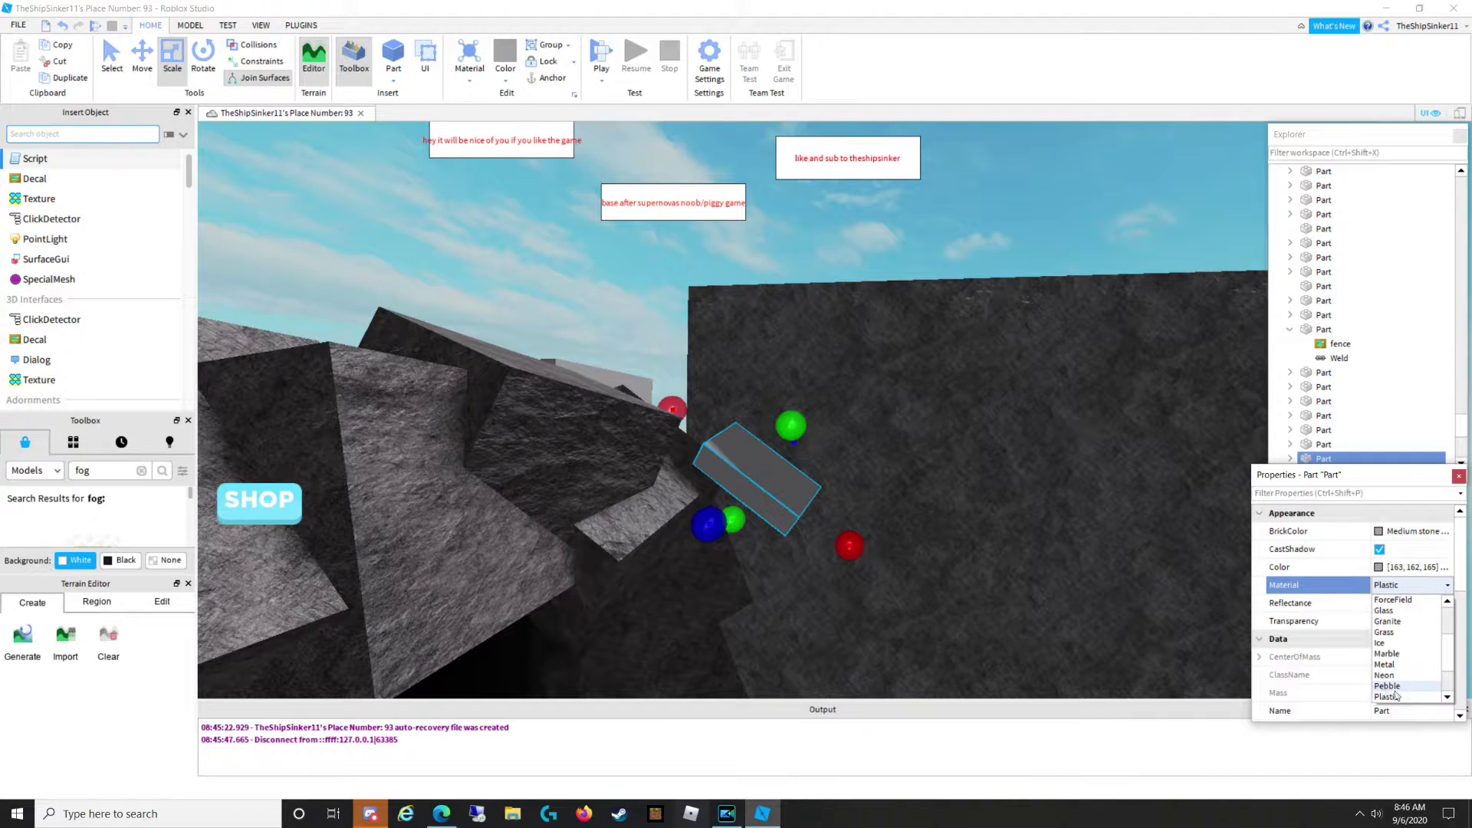
pyautogui.click(1385, 686)
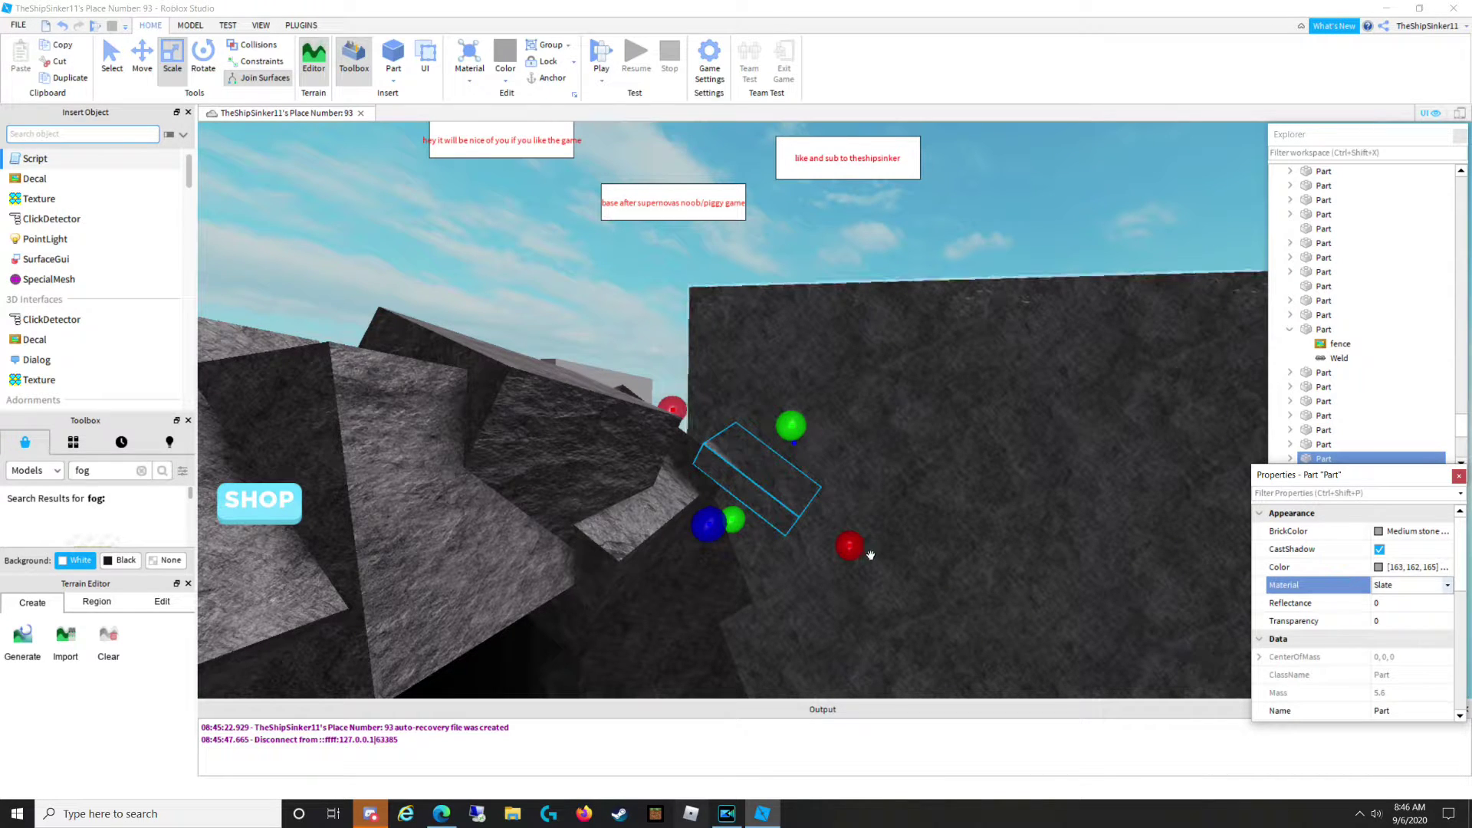
# Stretch the tilted slate block into a long, wide sloping slab across the front of the cave.
pyautogui.moveTo(861, 548); pyautogui.dragTo(1033, 591)
pyautogui.moveTo(776, 572); pyautogui.dragTo(657, 568)
pyautogui.moveTo(657, 567); pyautogui.dragTo(654, 566, button='right')
pyautogui.press('w')
pyautogui.press('s')
pyautogui.press('s')
pyautogui.moveTo(725, 512); pyautogui.dragTo(725, 514, button='right')
pyautogui.press('e')
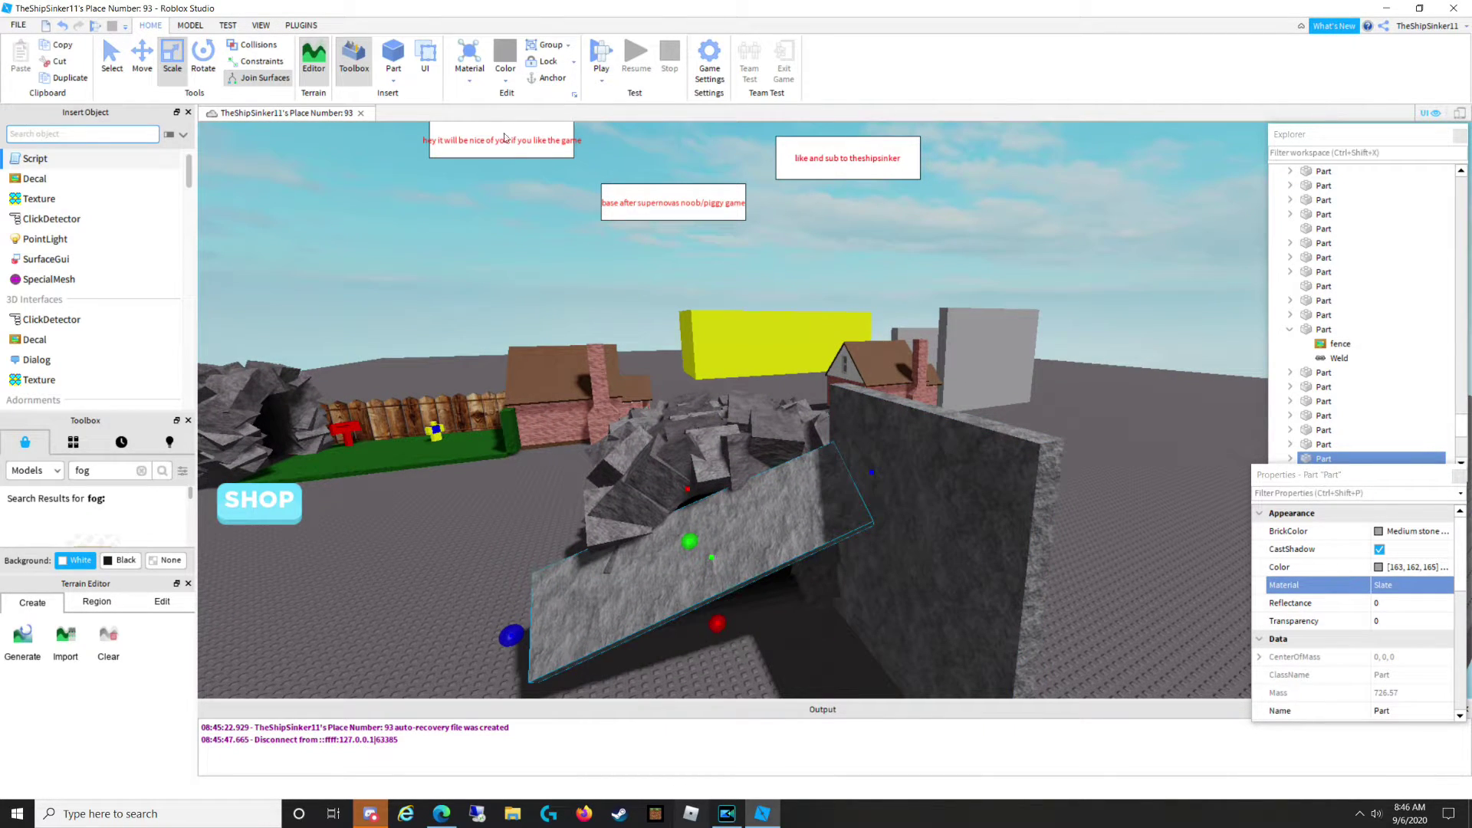
# Insert another block part on the tall slate wall next to the sloping slab.
pyautogui.click(381, 57)
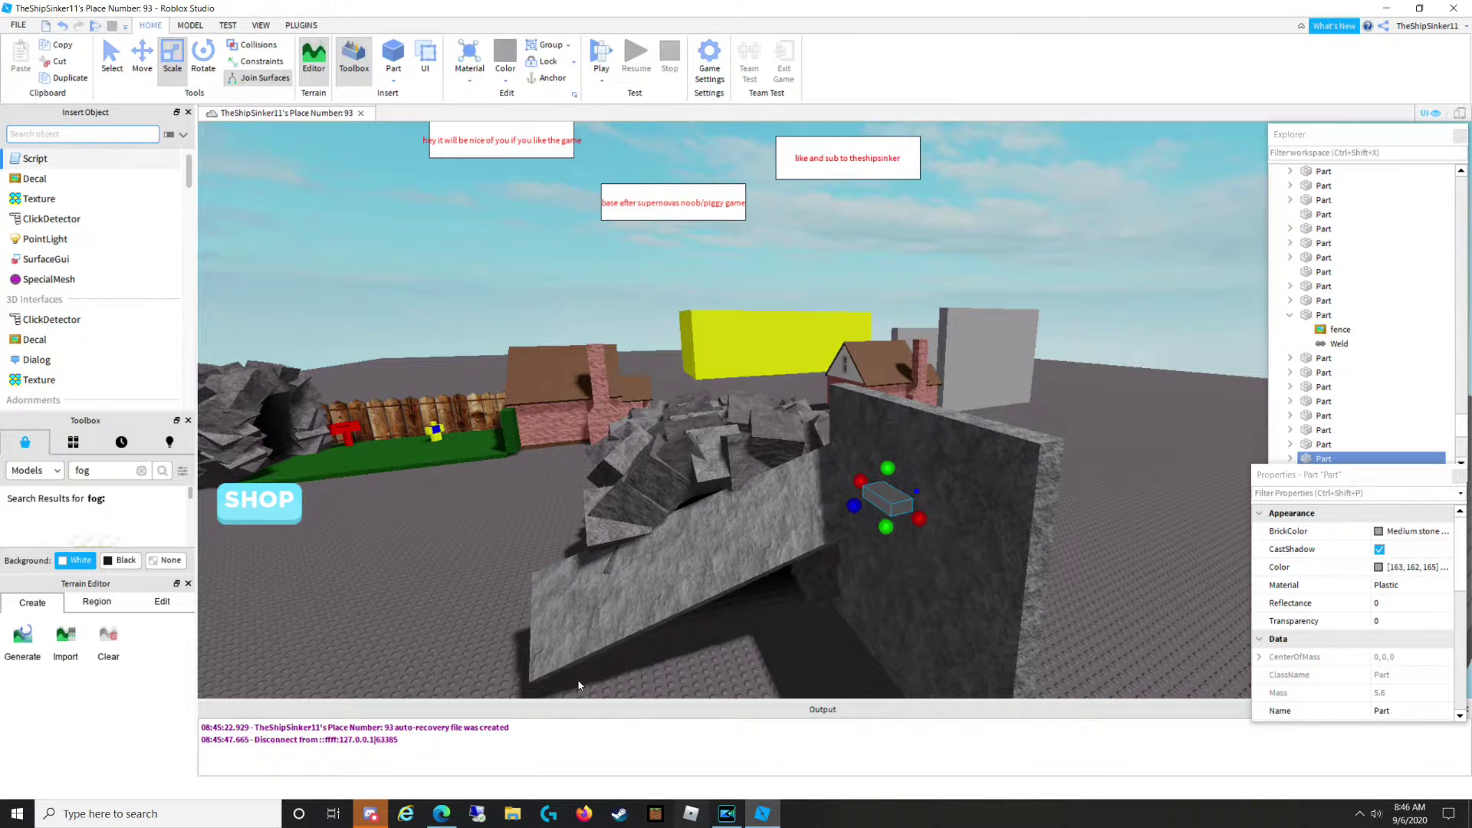
pyautogui.moveTo(579, 686); pyautogui.dragTo(624, 657, button='right')
pyautogui.scroll(8, 624, 657)
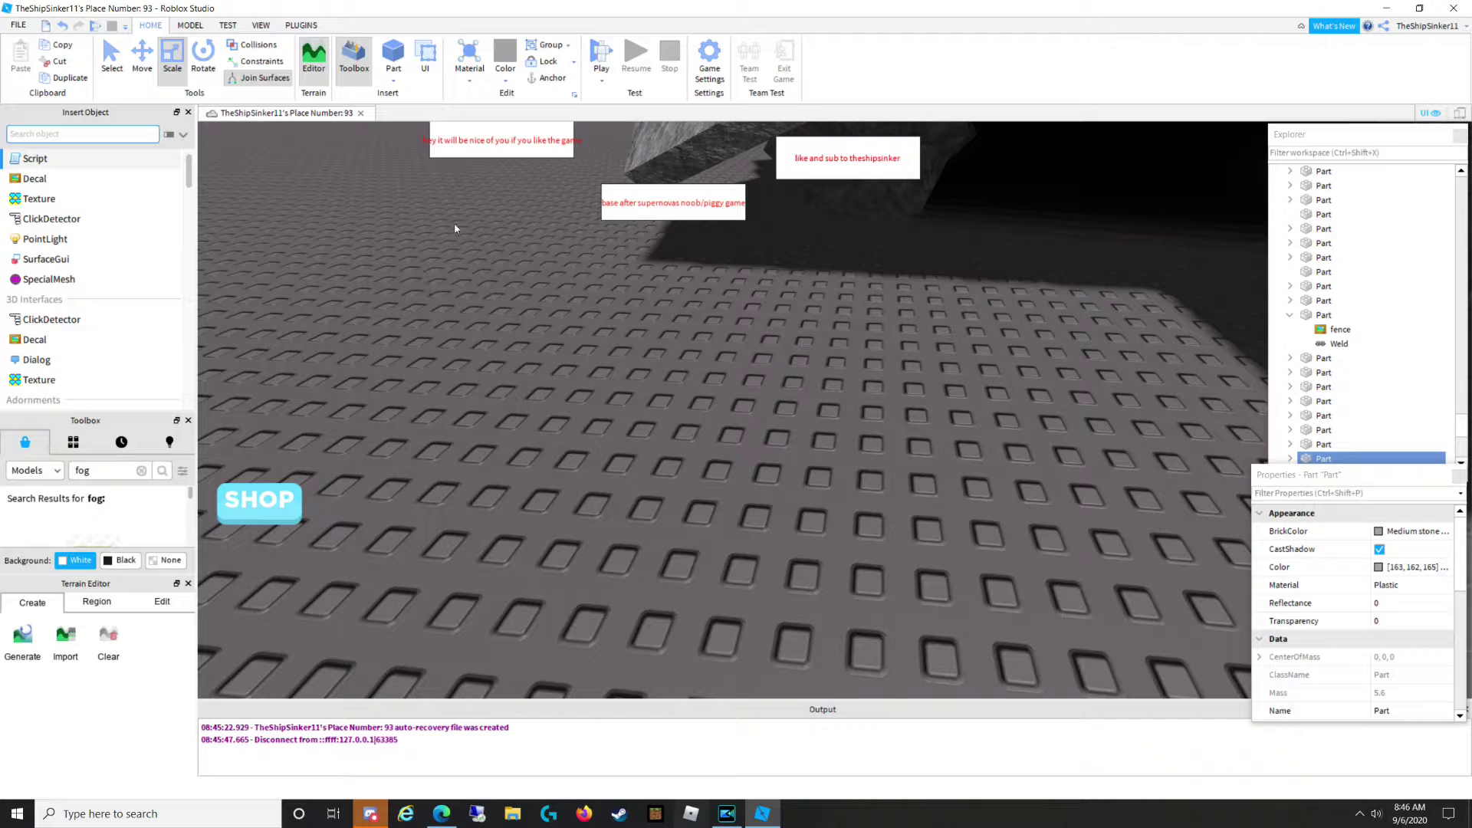
pyautogui.scroll(-8, 923, 322)
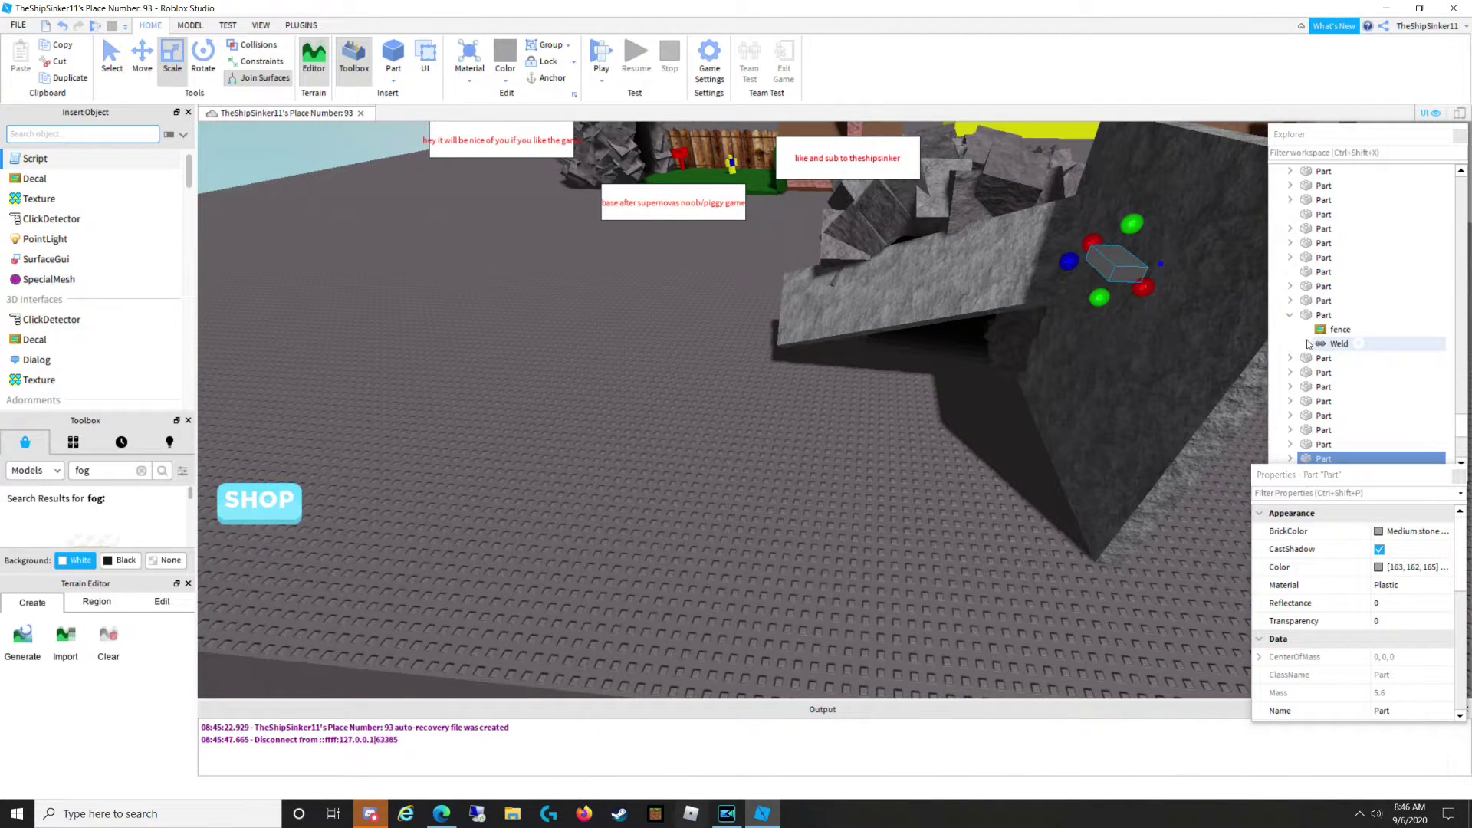
# Select the Tele1 pad in the Teleporter model to check where it sits relative to the slate walls.
pyautogui.scroll(2, 1316, 351)
pyautogui.click(1354, 229)
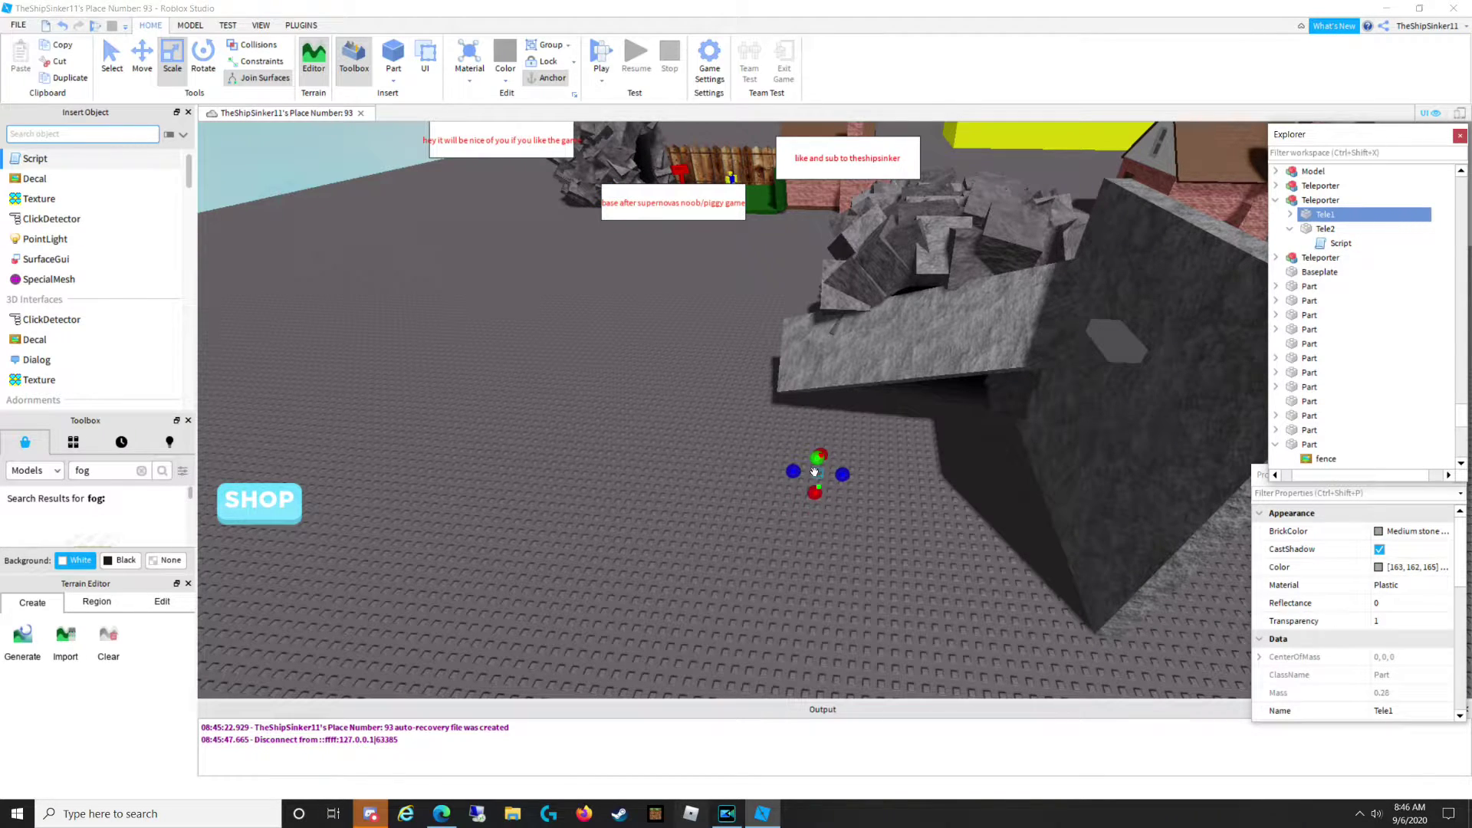
pyautogui.click(817, 475)
pyautogui.click(1339, 215)
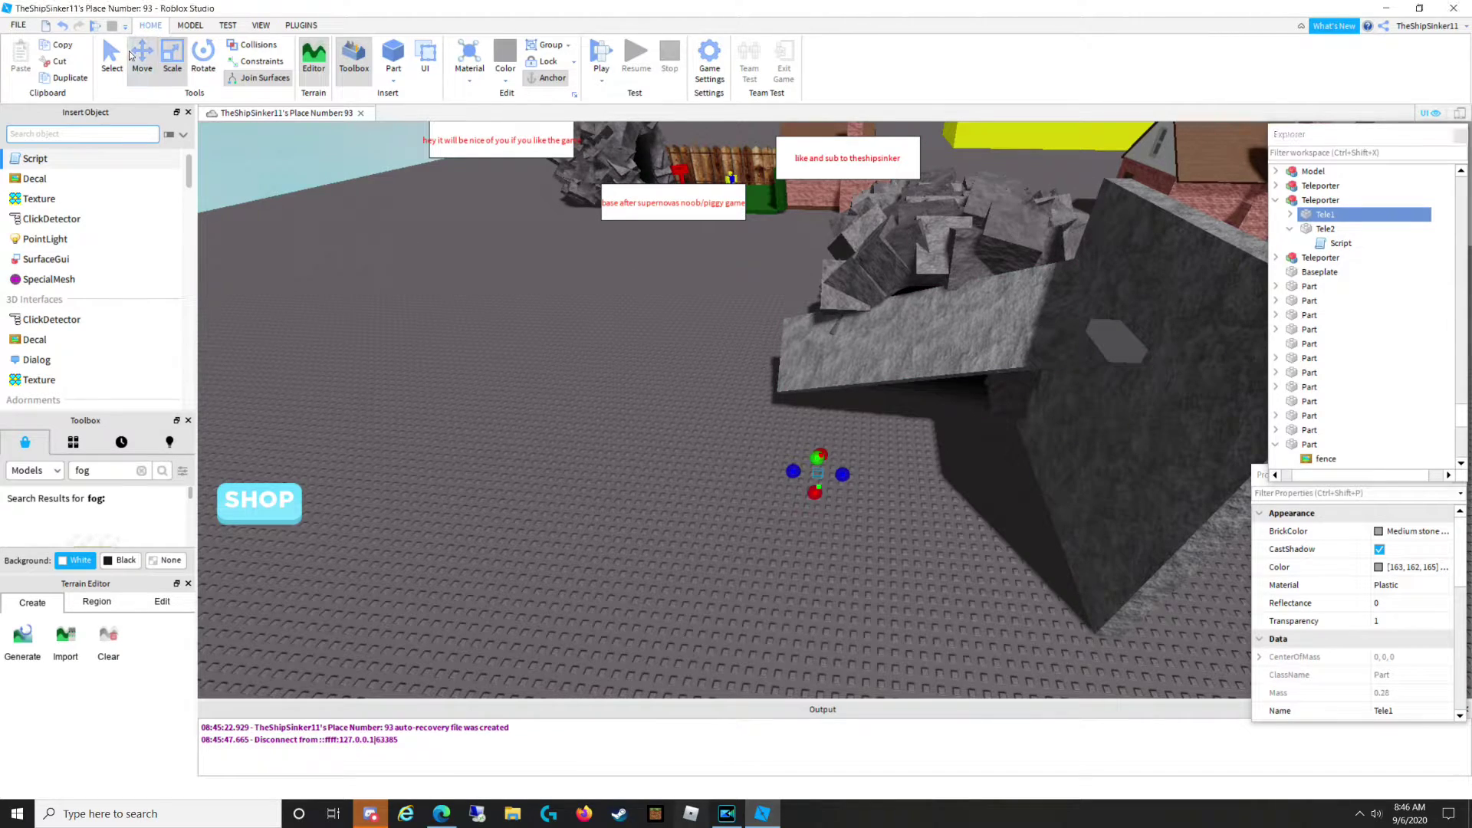
# Move the new block to the corner where the sloping slab meets the tall slate wall.
pyautogui.click(718, 472)
pyautogui.press('w')
pyautogui.moveTo(585, 420); pyautogui.dragTo(608, 351, button='right')
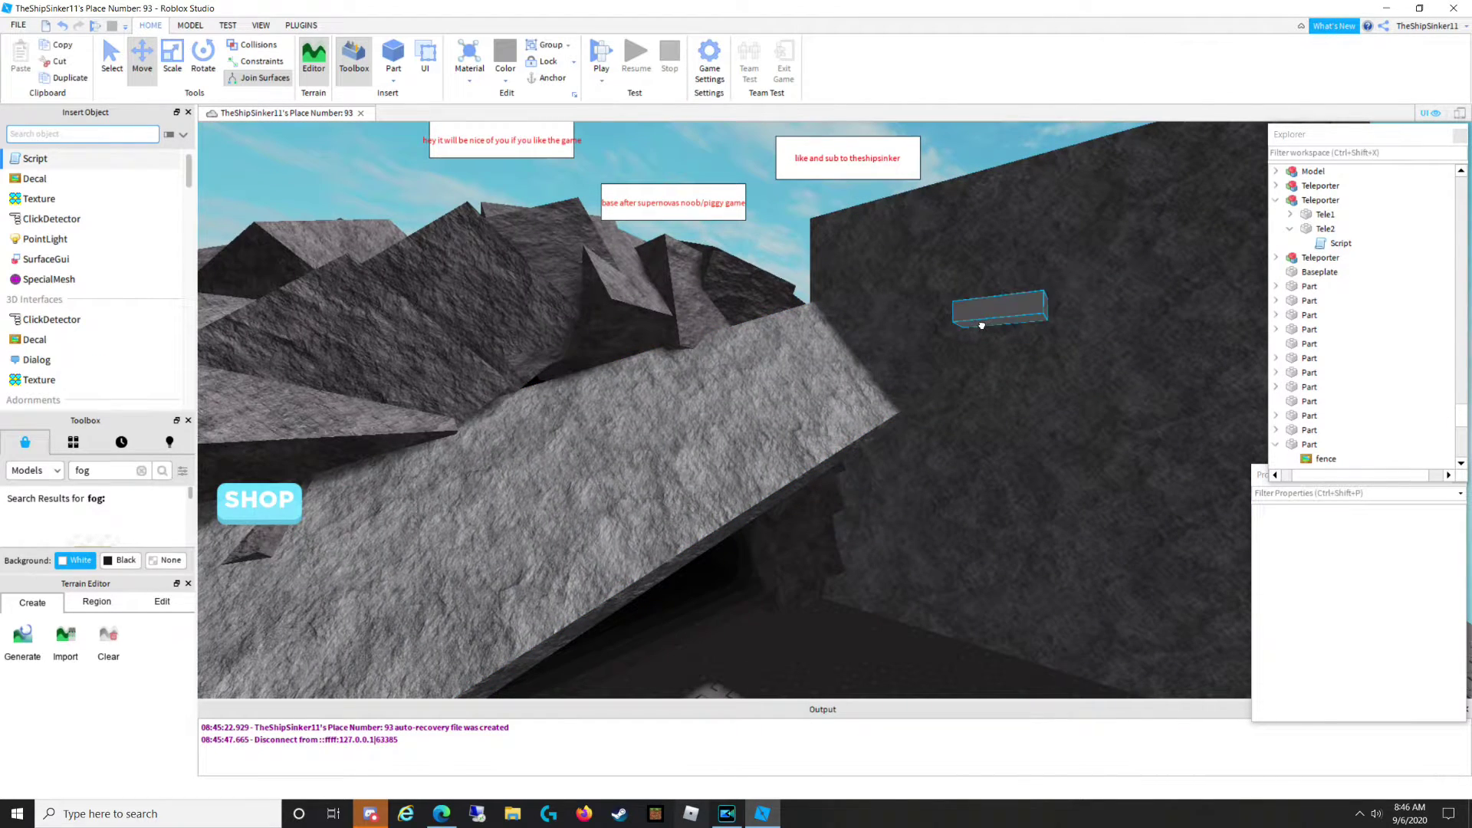
pyautogui.moveTo(981, 326); pyautogui.dragTo(922, 393)
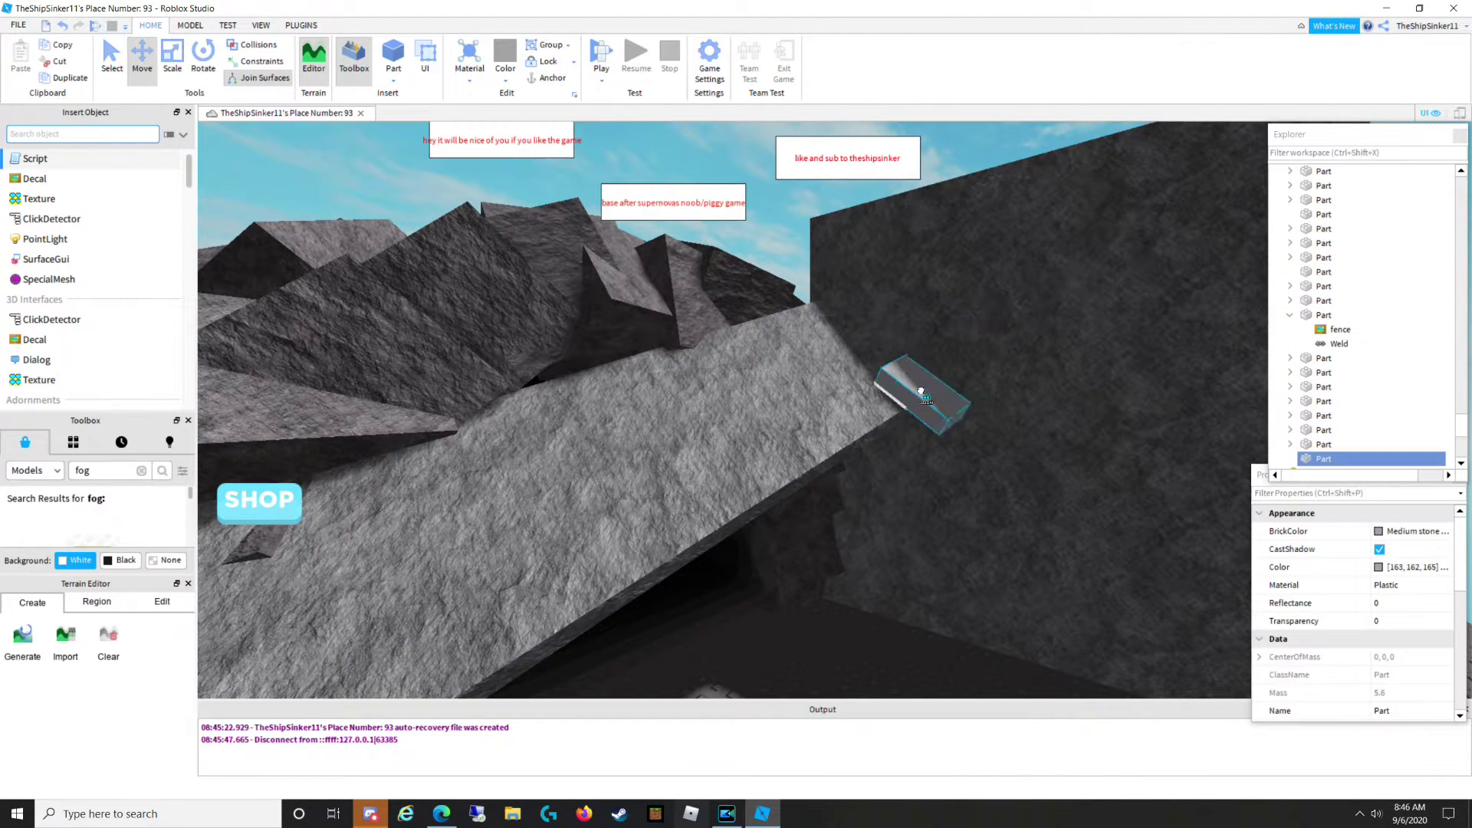
# Set the new block's material to Slate and stretch it into a long sloping slab beside the existing one.
pyautogui.click(1397, 586)
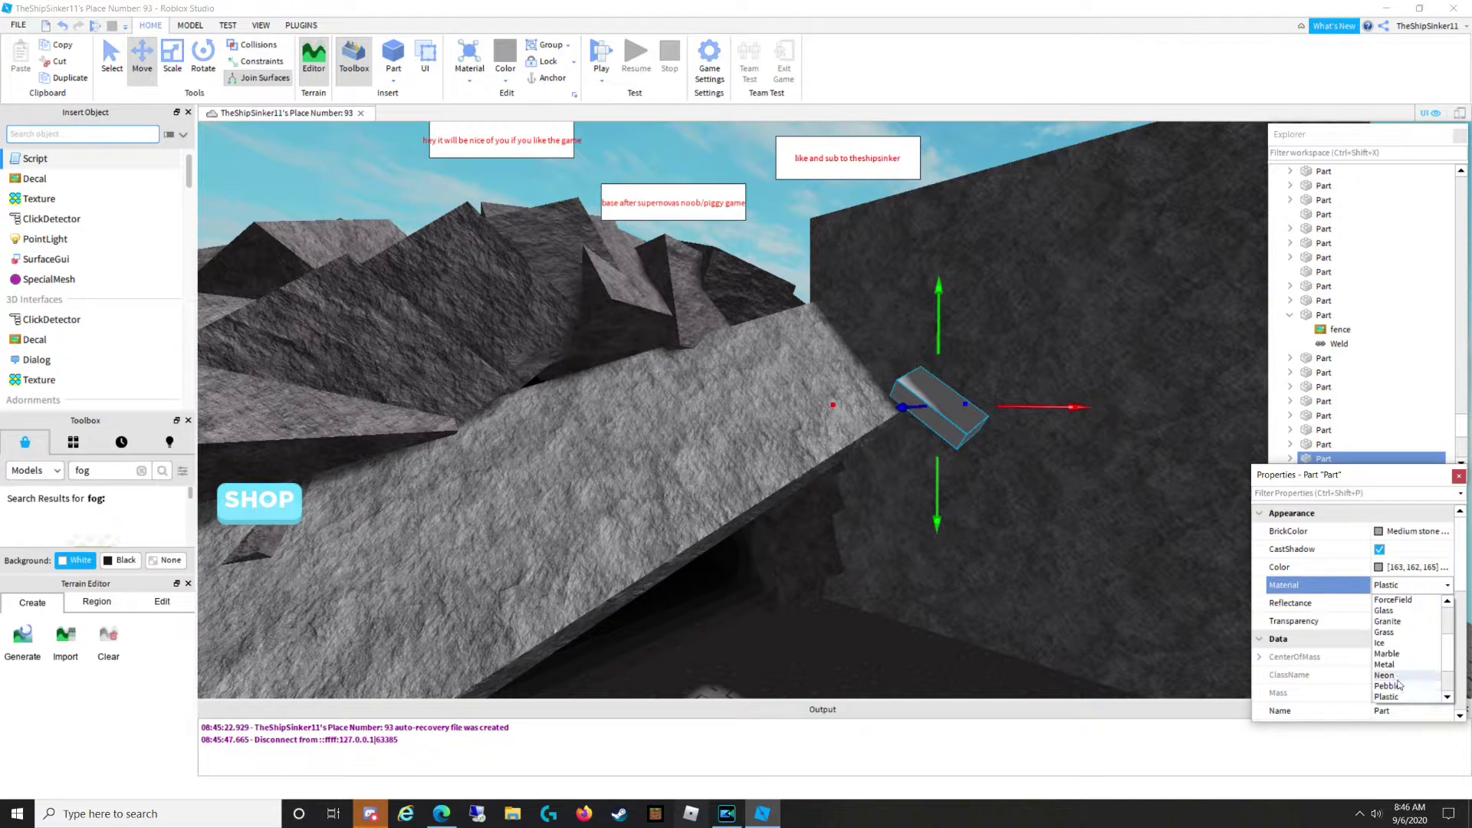
pyautogui.click(1399, 686)
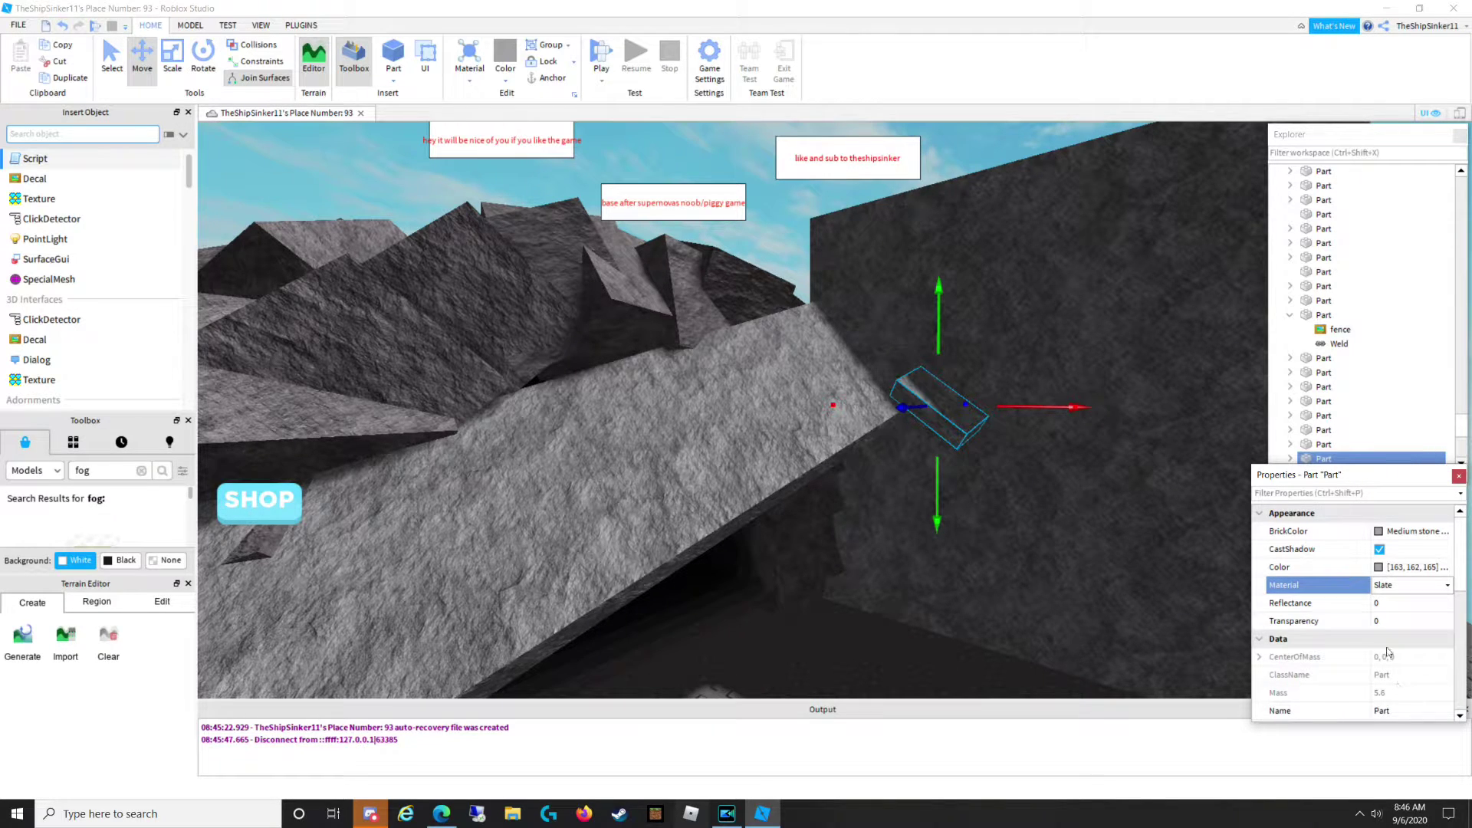
pyautogui.click(183, 75)
pyautogui.moveTo(904, 431); pyautogui.dragTo(711, 498)
pyautogui.moveTo(712, 498); pyautogui.dragTo(698, 479, button='right')
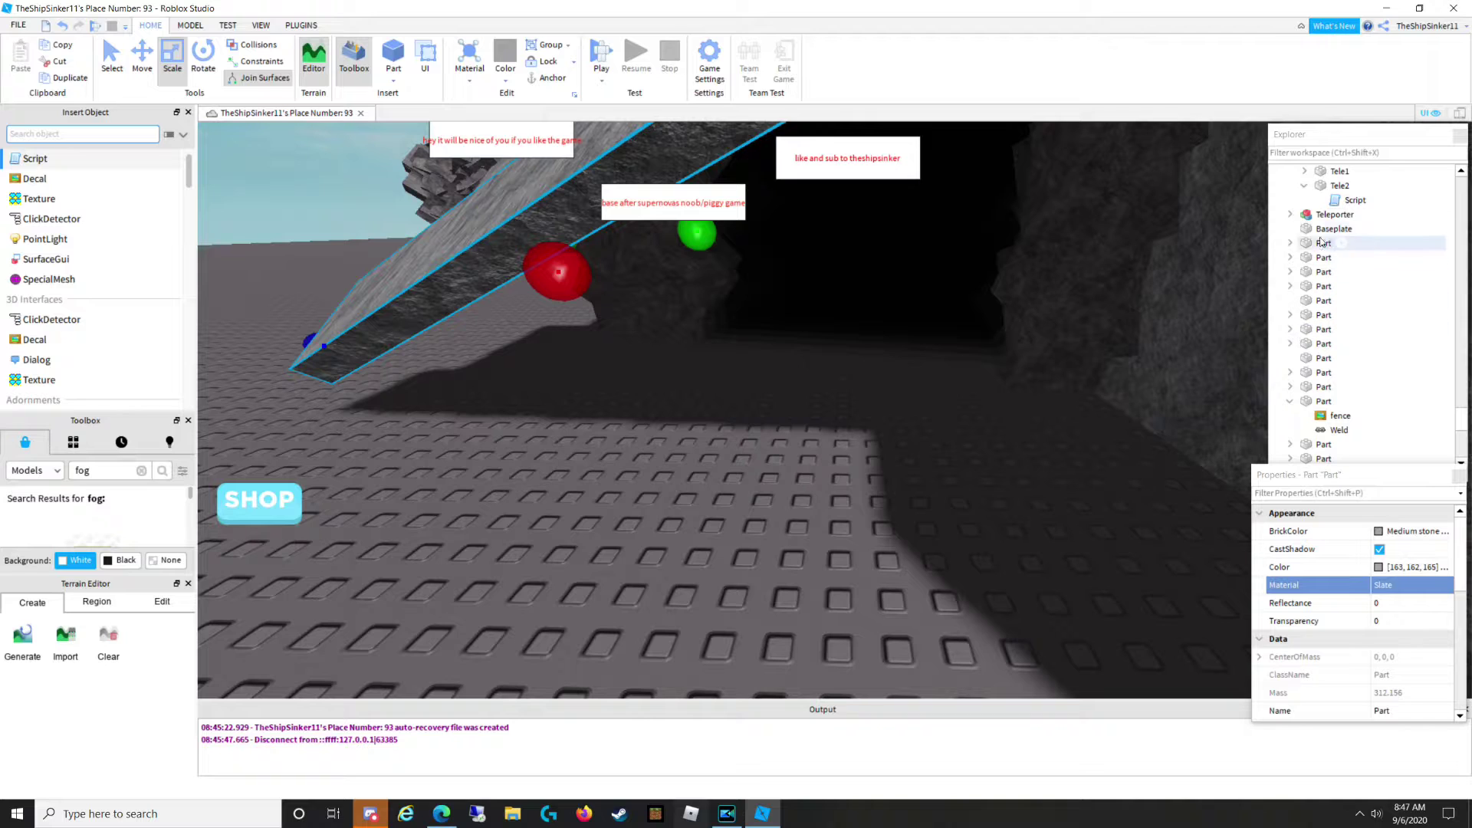
# Check the Tele1 pad's position in front of the cave, then widen the new sloping slab over that area.
pyautogui.doubleClick(1331, 173)
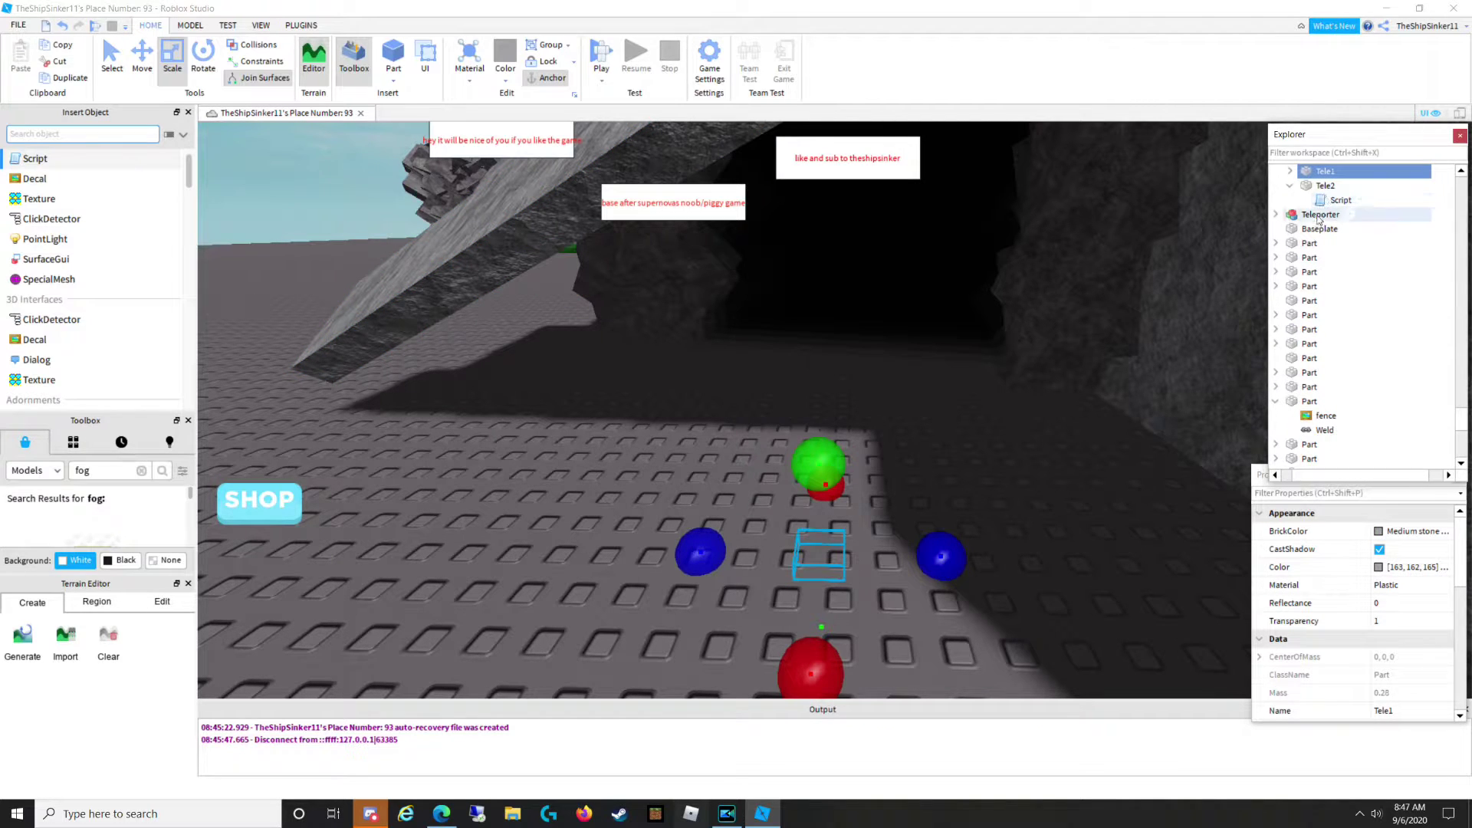
pyautogui.click(589, 219)
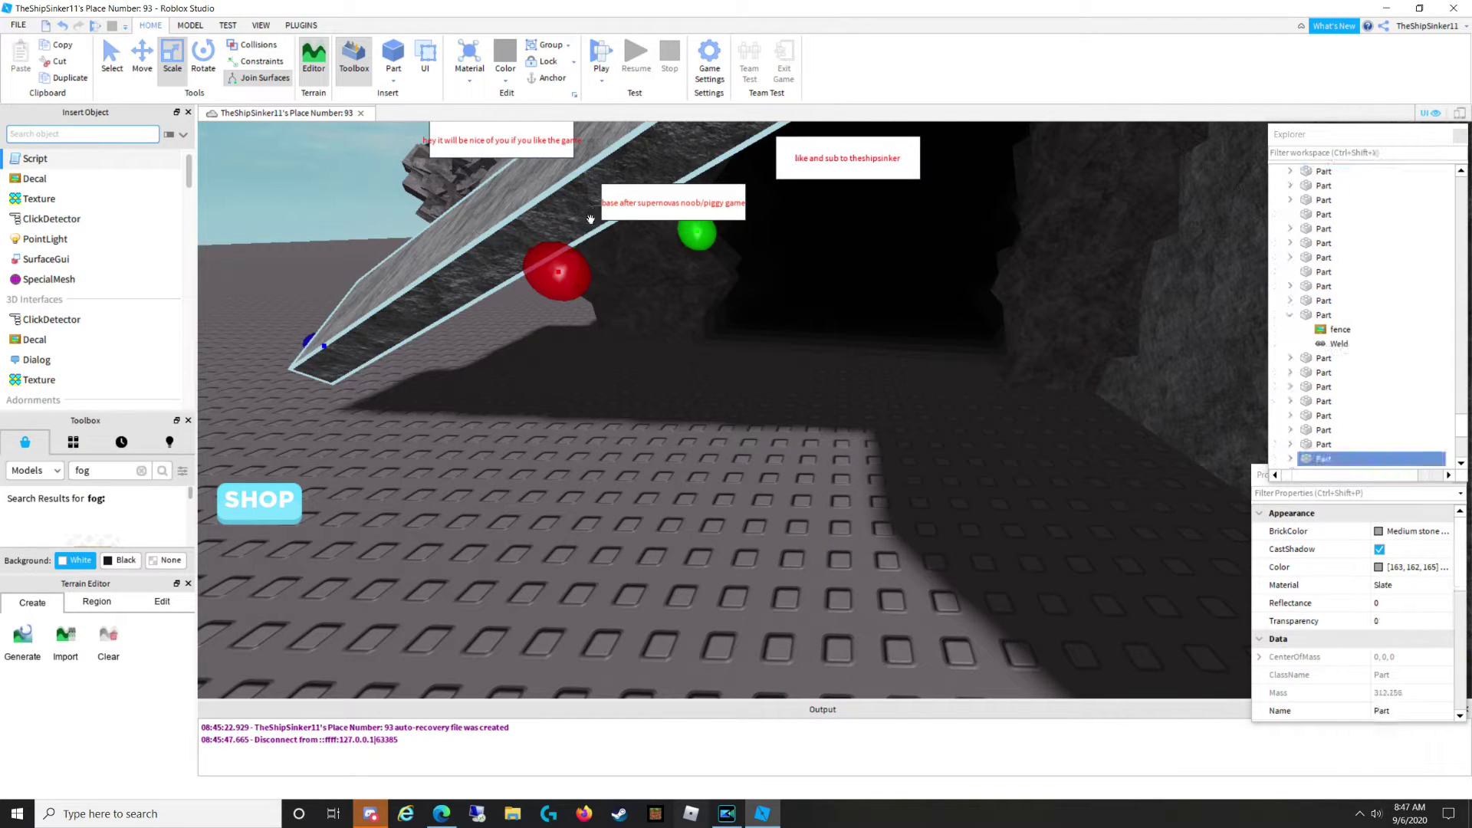
pyautogui.moveTo(560, 272); pyautogui.dragTo(381, 426)
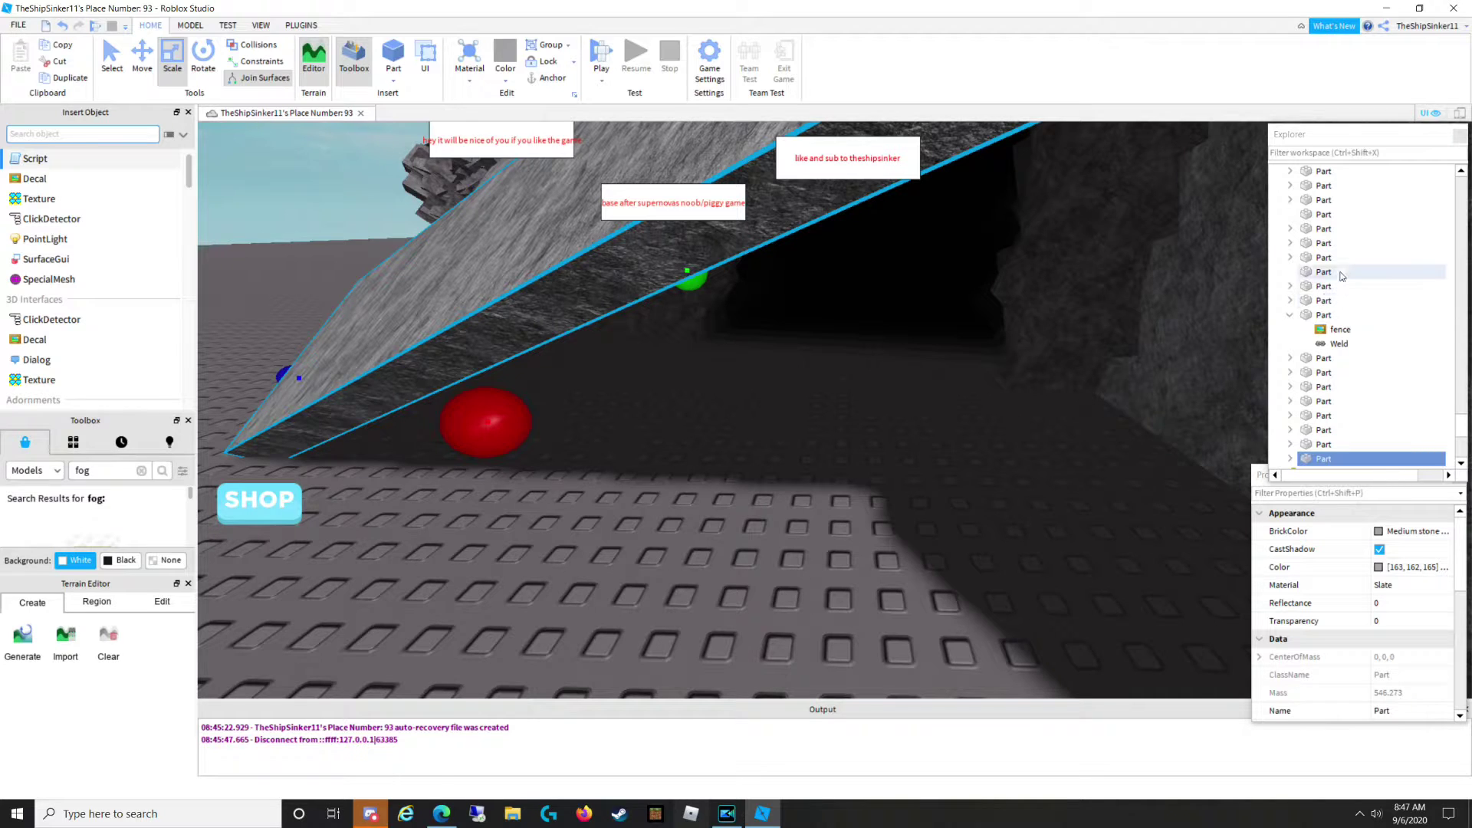
pyautogui.moveTo(1120, 370); pyautogui.dragTo(1046, 383, button='right')
# Lengthen the sloping slate slabs until they close the open gap along the baseplate.
pyautogui.moveTo(998, 374); pyautogui.dragTo(1052, 332)
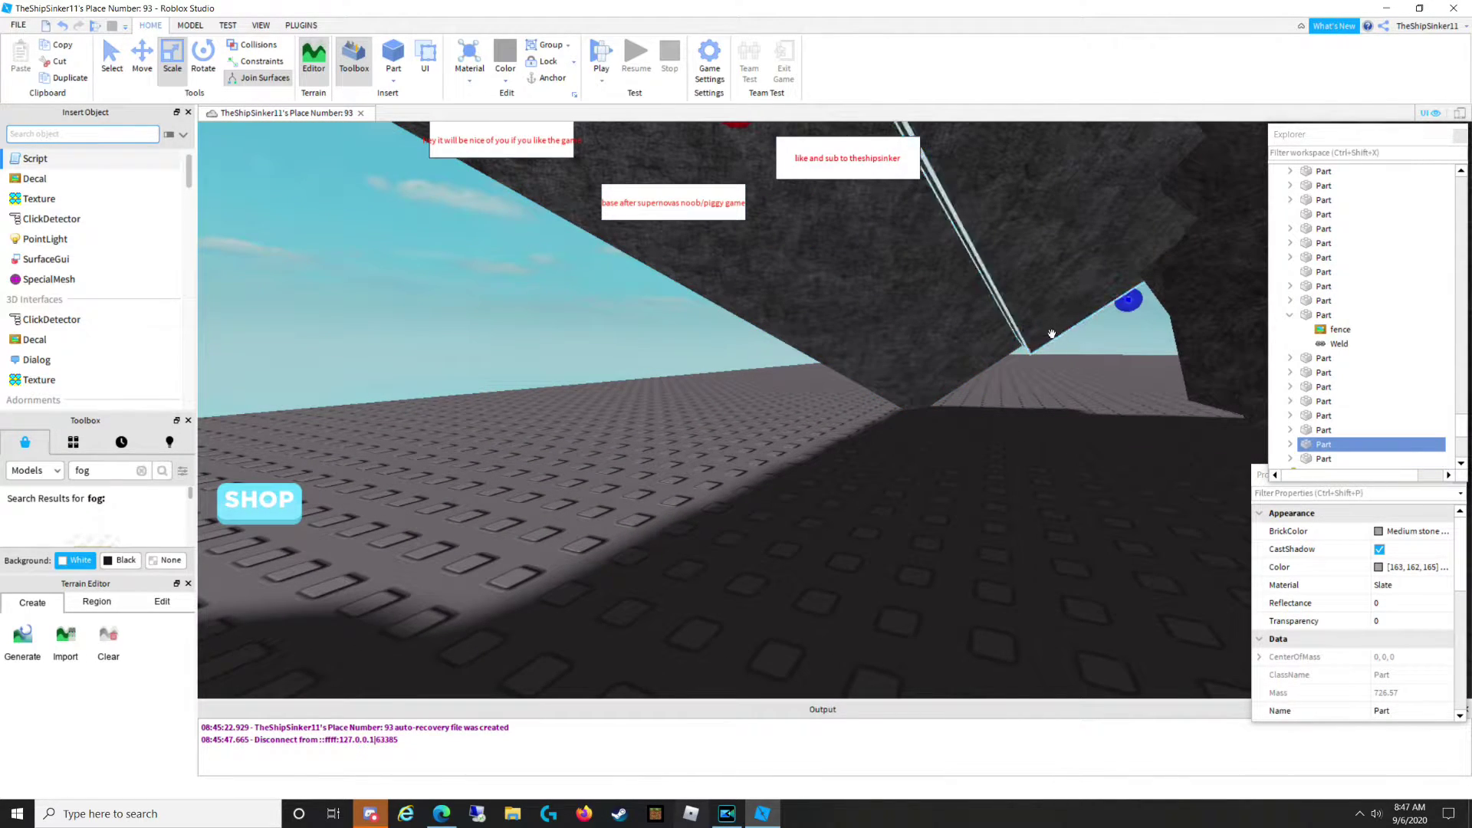
pyautogui.click(1141, 320)
pyautogui.click(1132, 298)
pyautogui.moveTo(1130, 302); pyautogui.dragTo(1088, 416)
pyautogui.click(1025, 393)
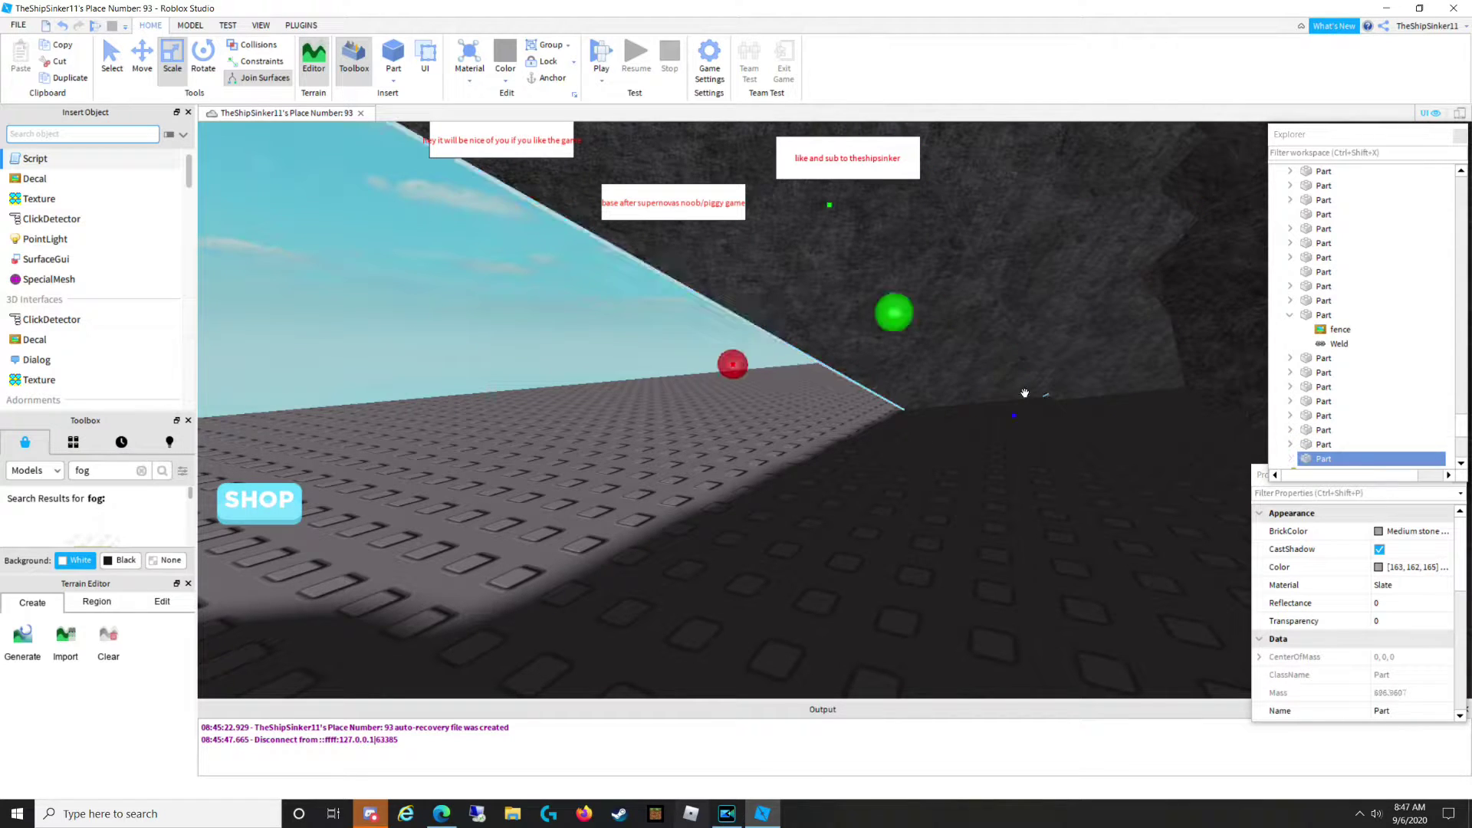
pyautogui.click(1004, 420)
pyautogui.click(1009, 397)
pyautogui.moveTo(1015, 413); pyautogui.dragTo(1016, 414)
pyautogui.click(815, 426)
pyautogui.moveTo(816, 426); pyautogui.dragTo(873, 414, button='right')
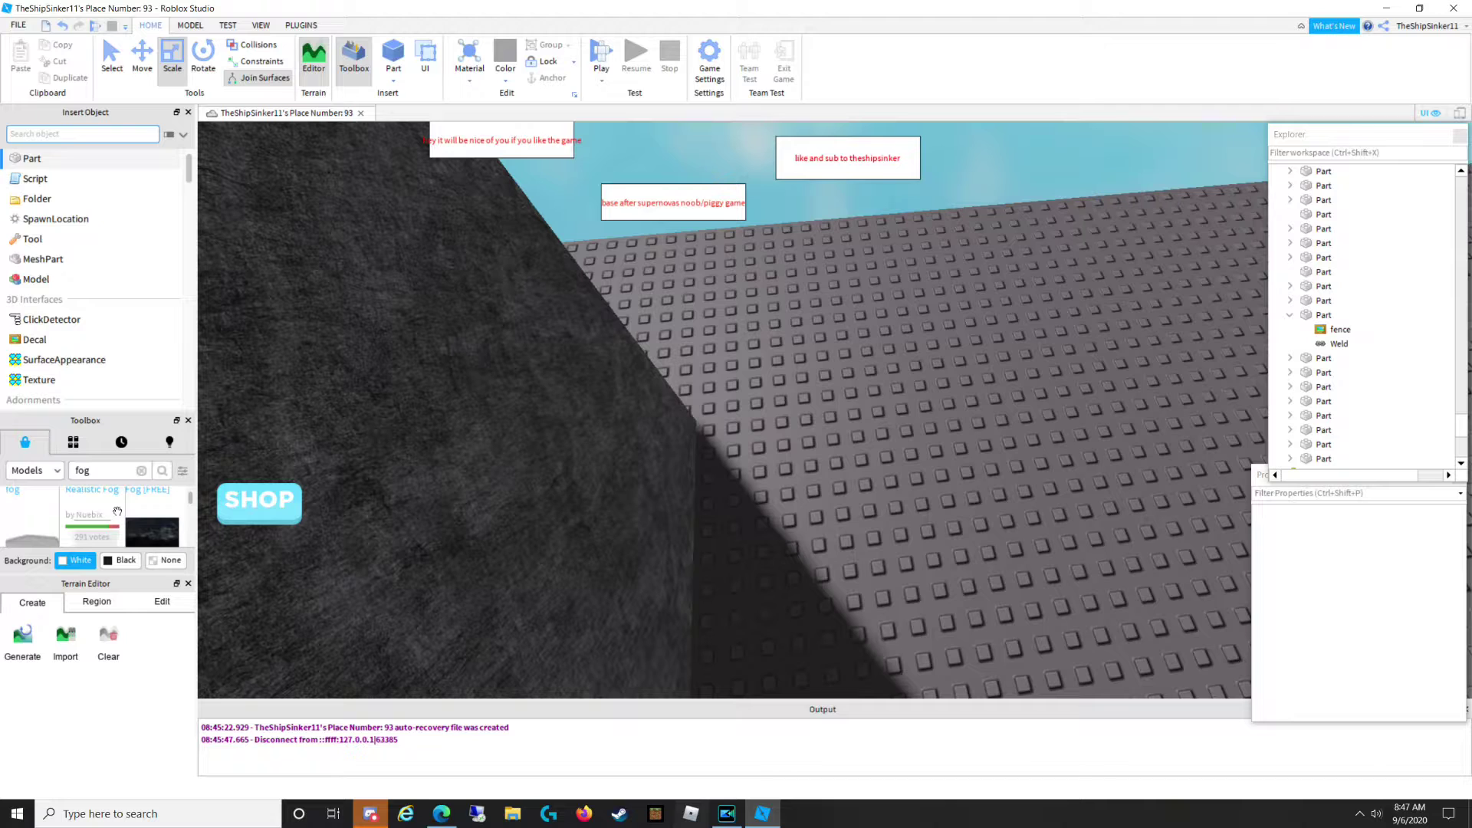
# Insert the Fog model from the fog search results and move it against the slate walls in front of the cave.
pyautogui.click(14, 505)
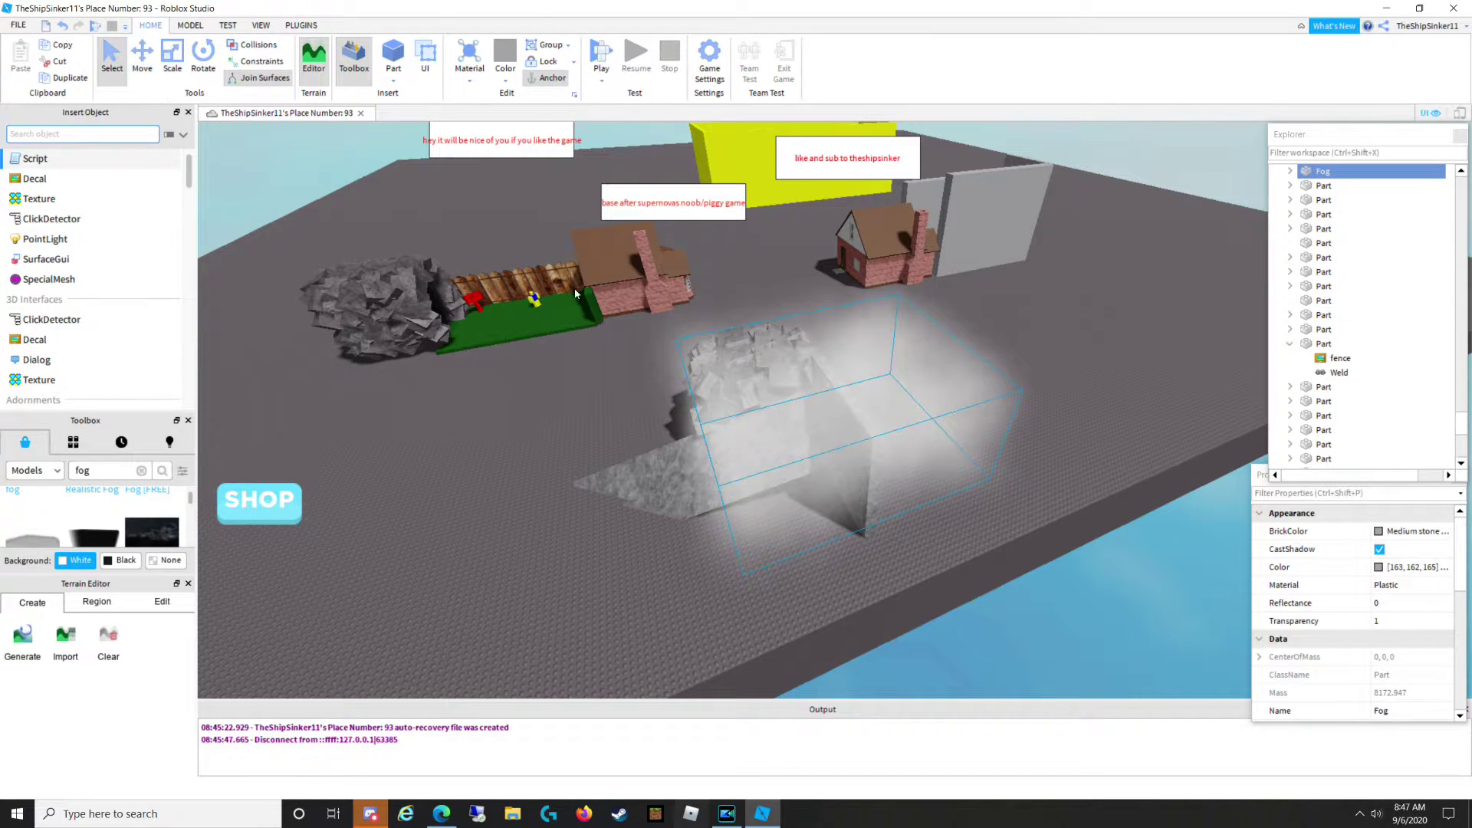
pyautogui.moveTo(864, 421); pyautogui.dragTo(781, 518)
pyautogui.click(154, 76)
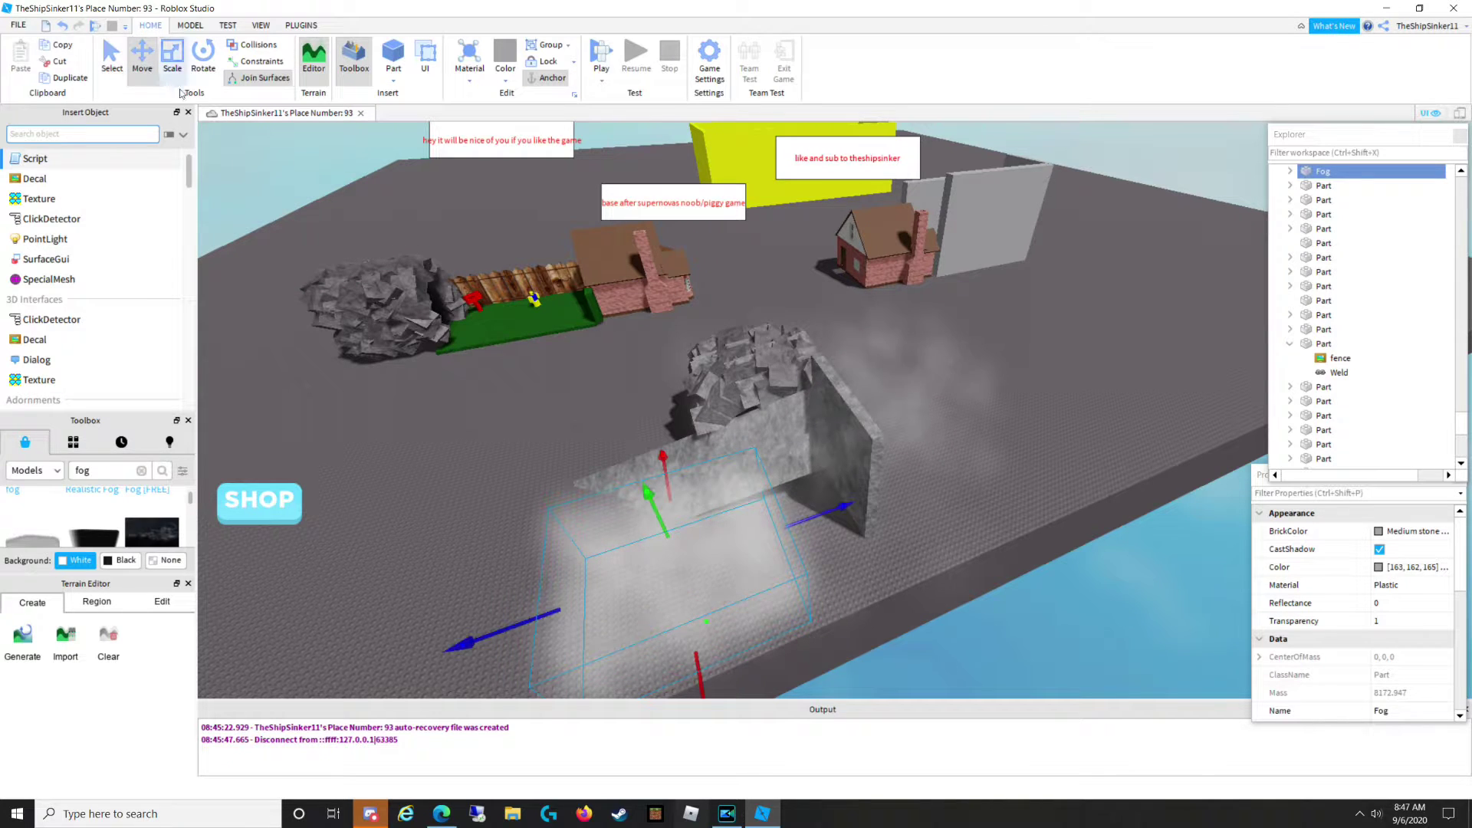
pyautogui.moveTo(814, 512); pyautogui.dragTo(768, 456)
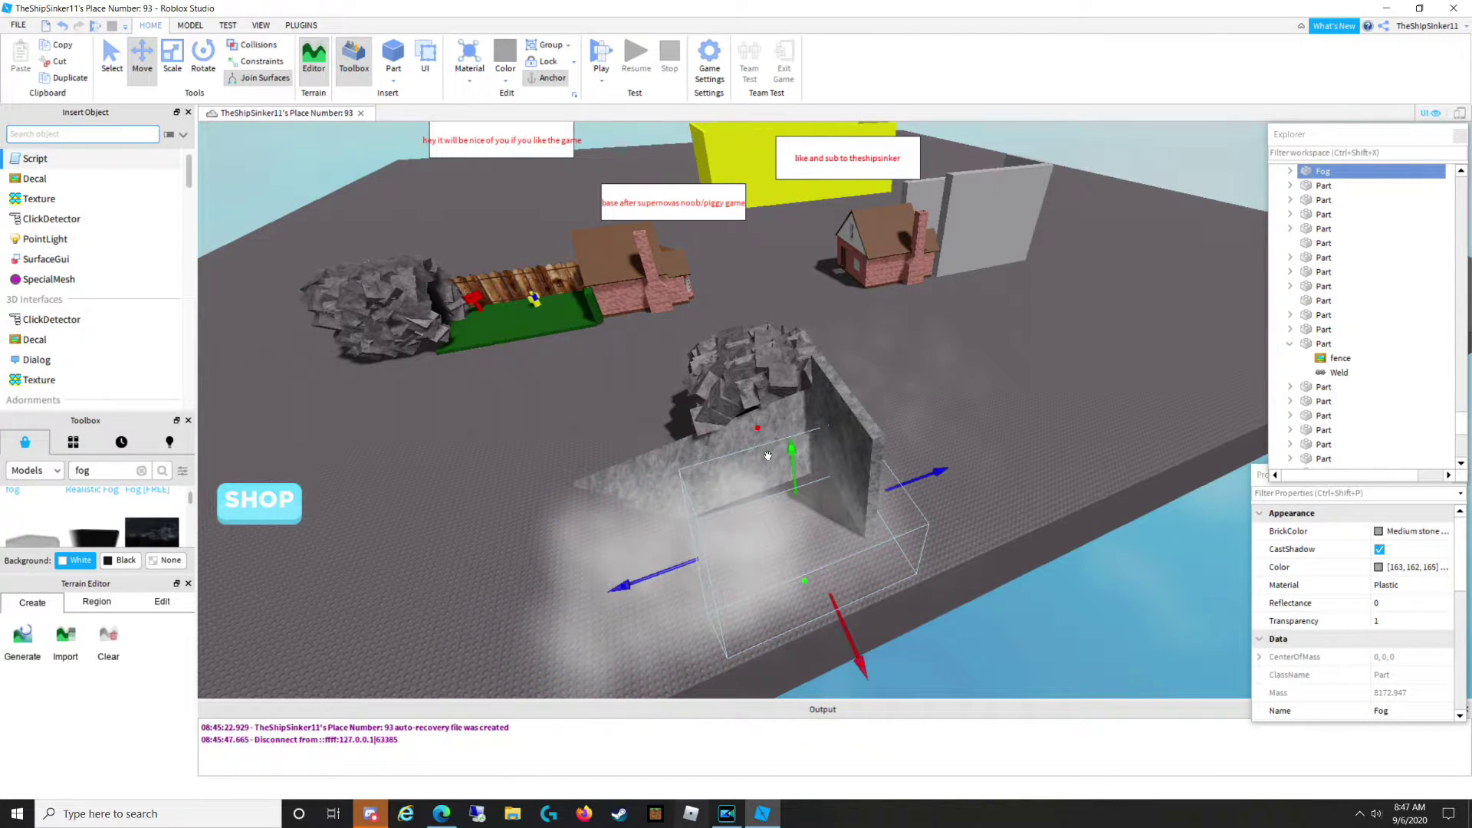
pyautogui.click(986, 479)
pyautogui.press('w')
pyautogui.moveTo(927, 485); pyautogui.dragTo(928, 481, button='right')
pyautogui.press('w')
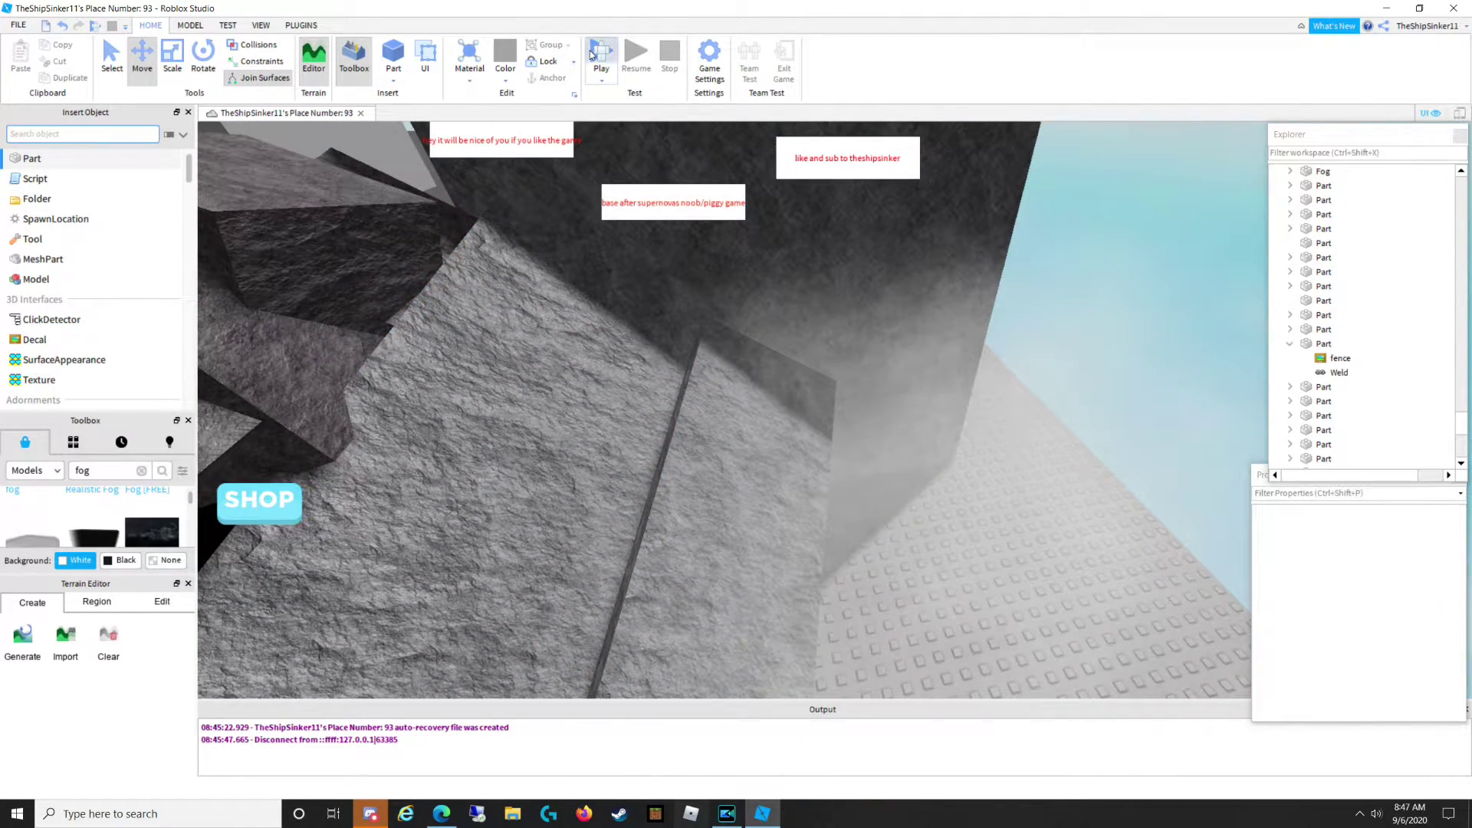
# Play-test the map by running the character from the spawn area out to the cave rocks, then end the test.
pyautogui.click(600, 54)
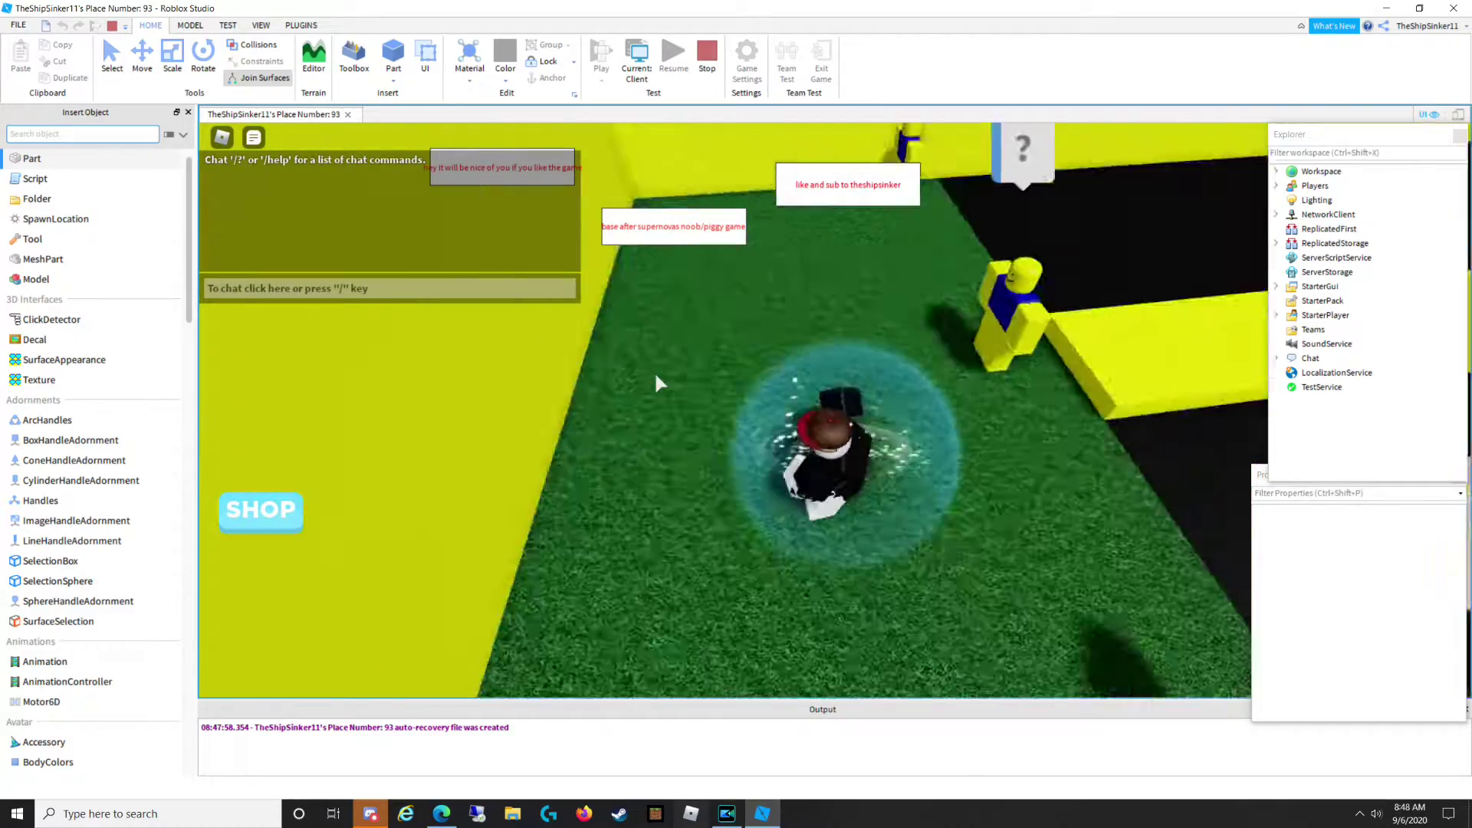
pyautogui.press('w')
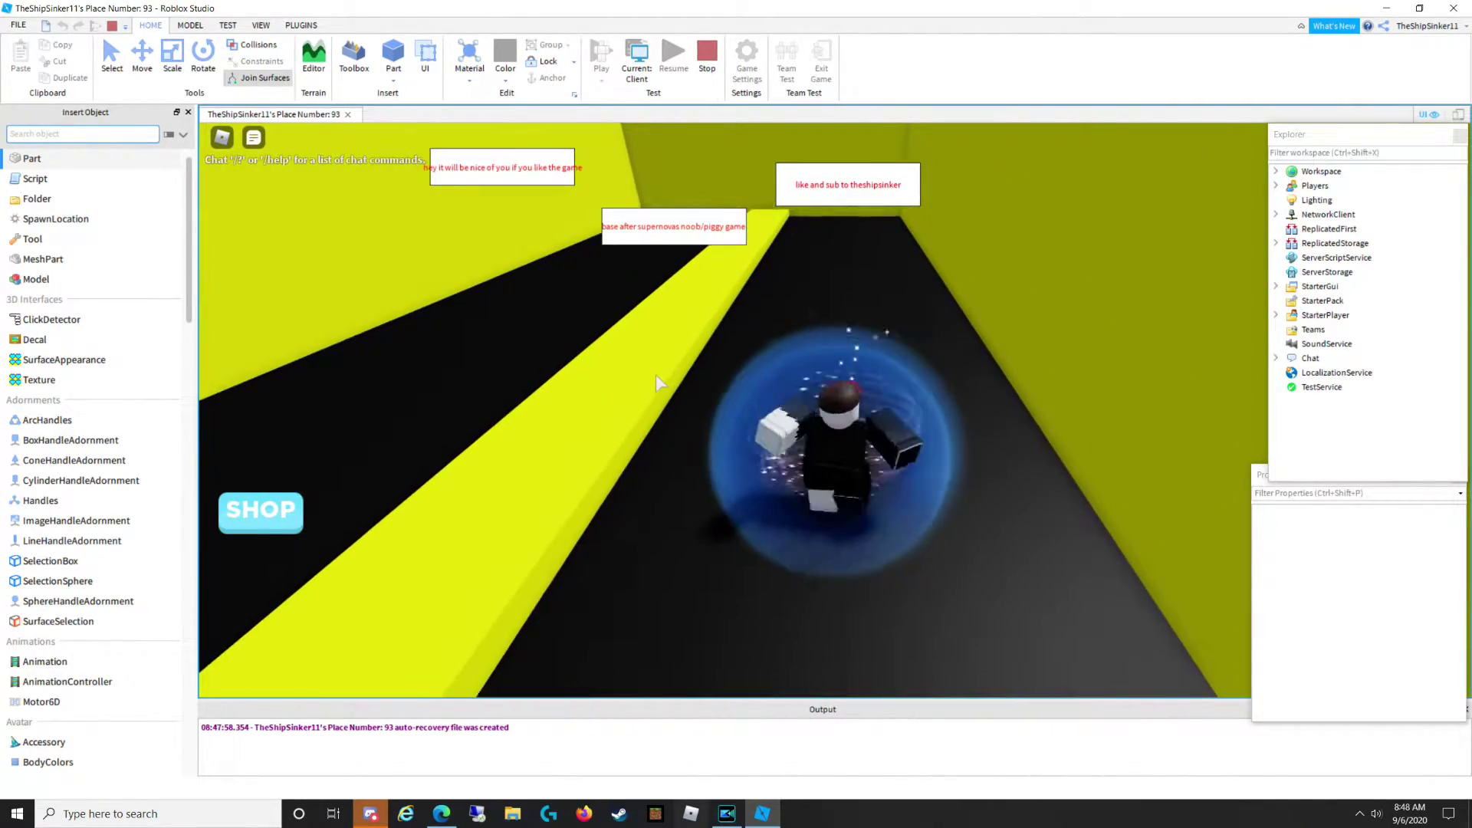
pyautogui.press('w')
pyautogui.press('s')
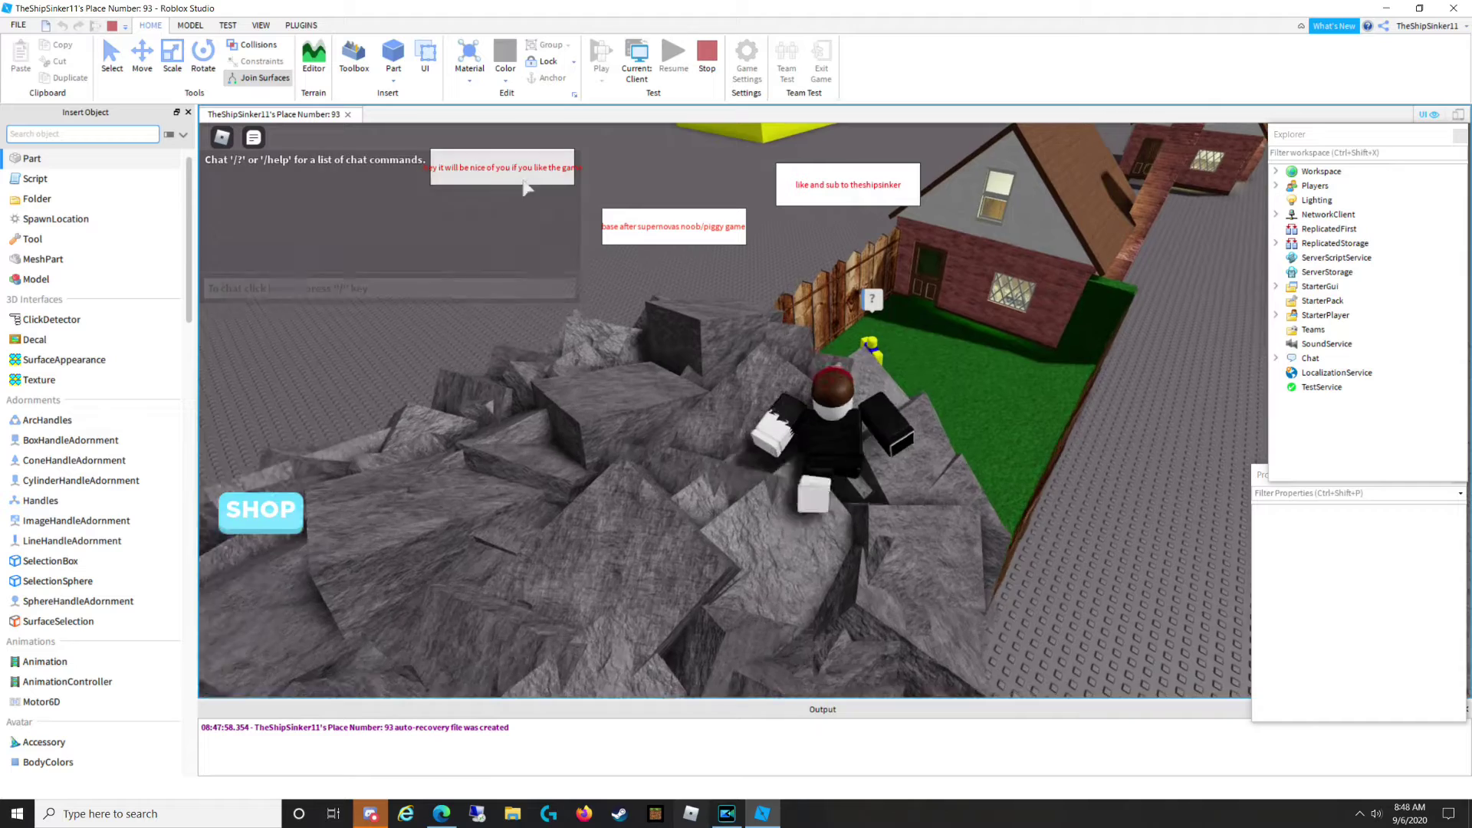
pyautogui.click(707, 53)
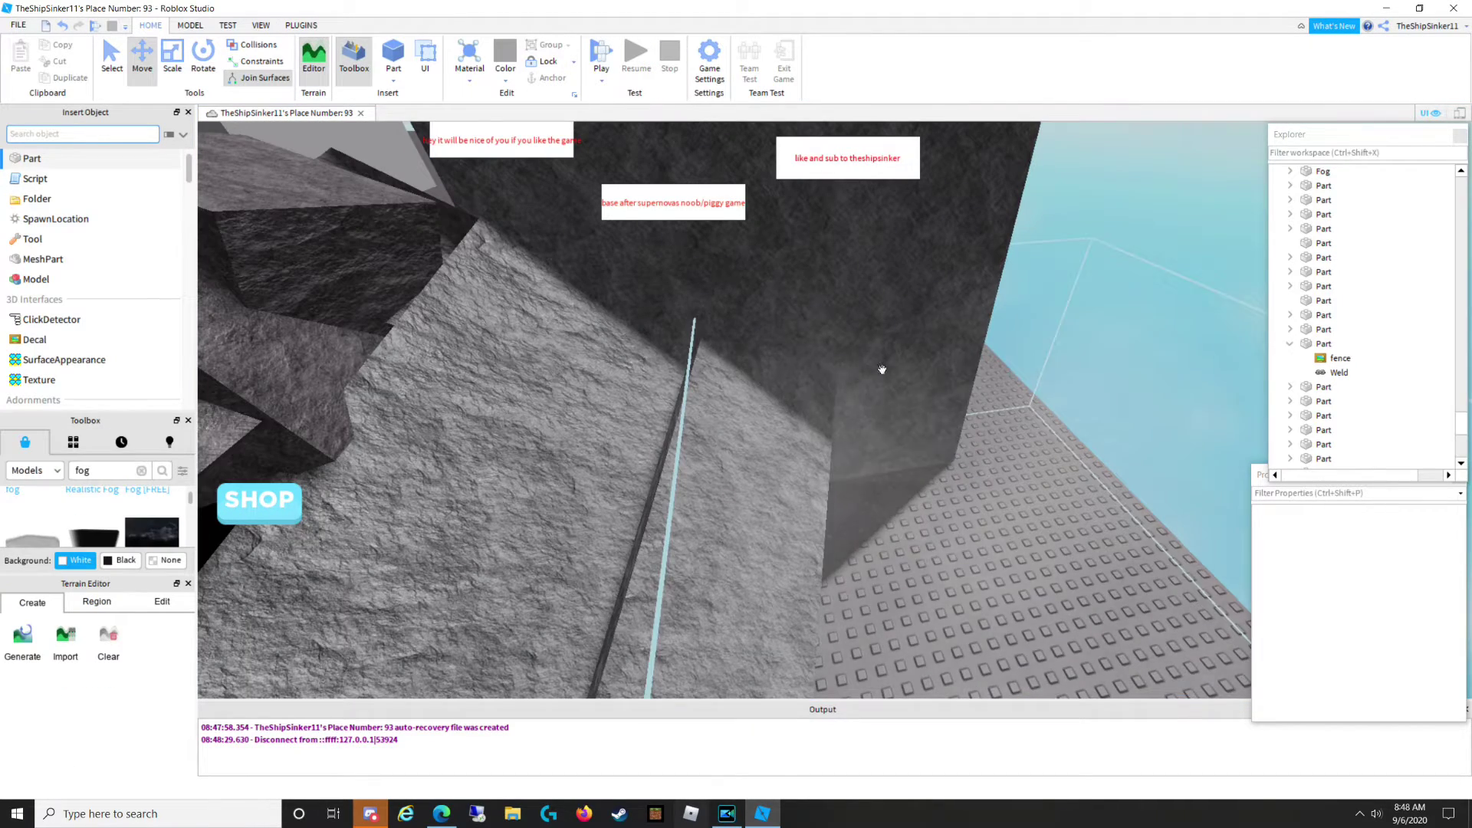
# Delete both sloping slate slabs and the Fog model in front of the cave.
pyautogui.click(469, 415)
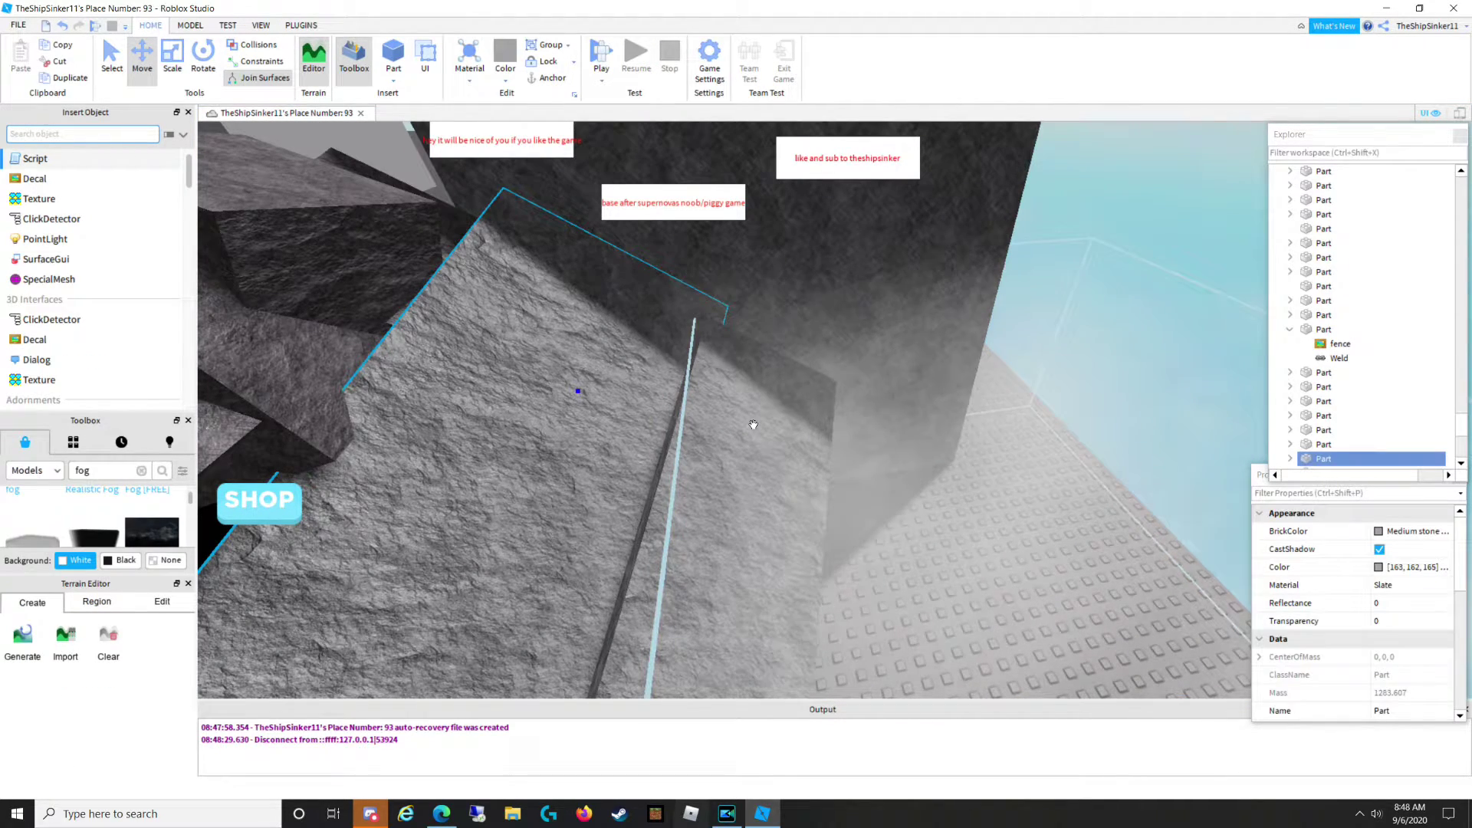
pyautogui.press('Delete')
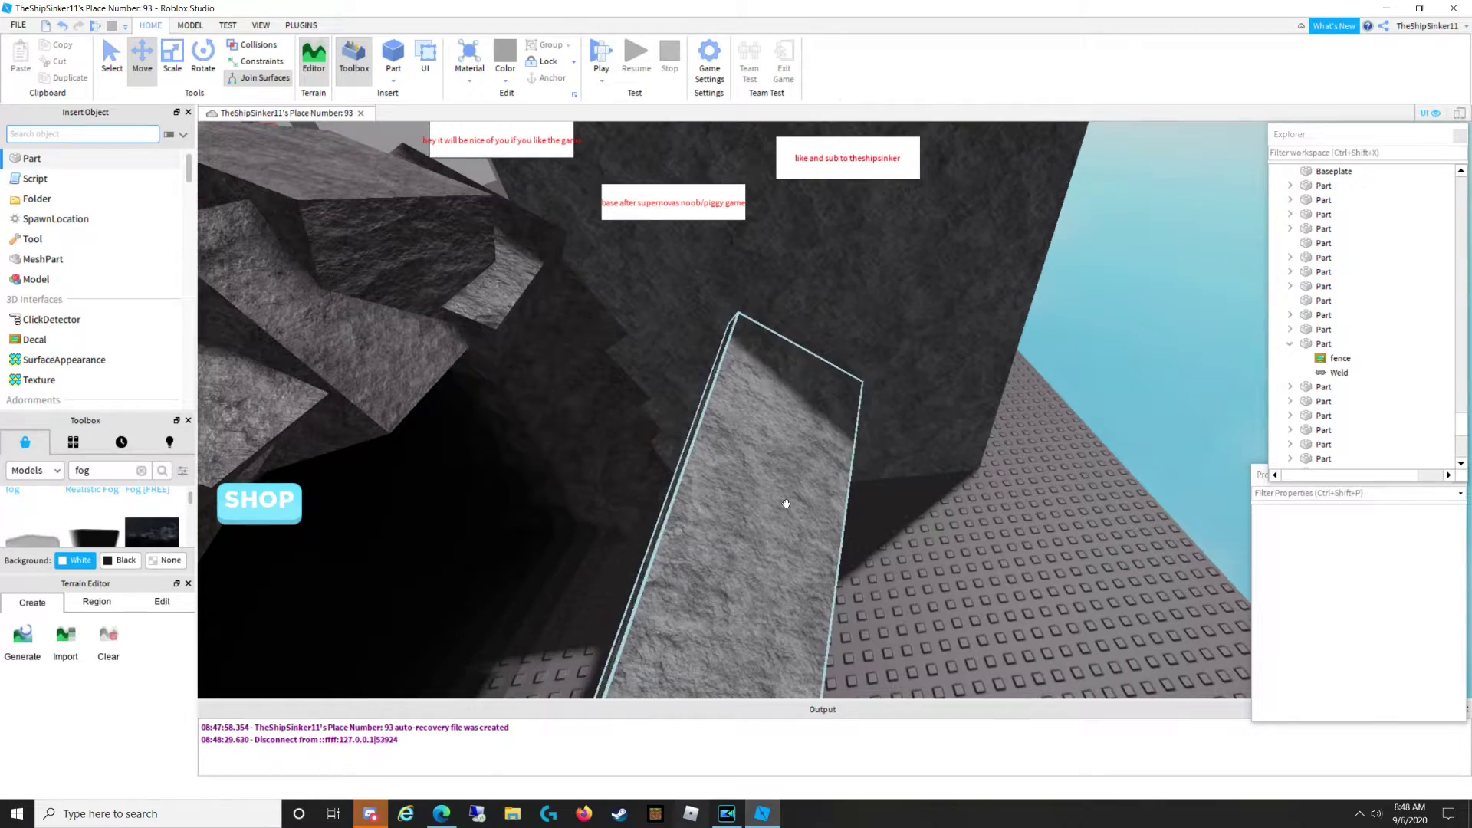
pyautogui.click(771, 503)
pyautogui.press('Delete')
pyautogui.scroll(-3, 1226, 595)
pyautogui.scroll(5, 1226, 596)
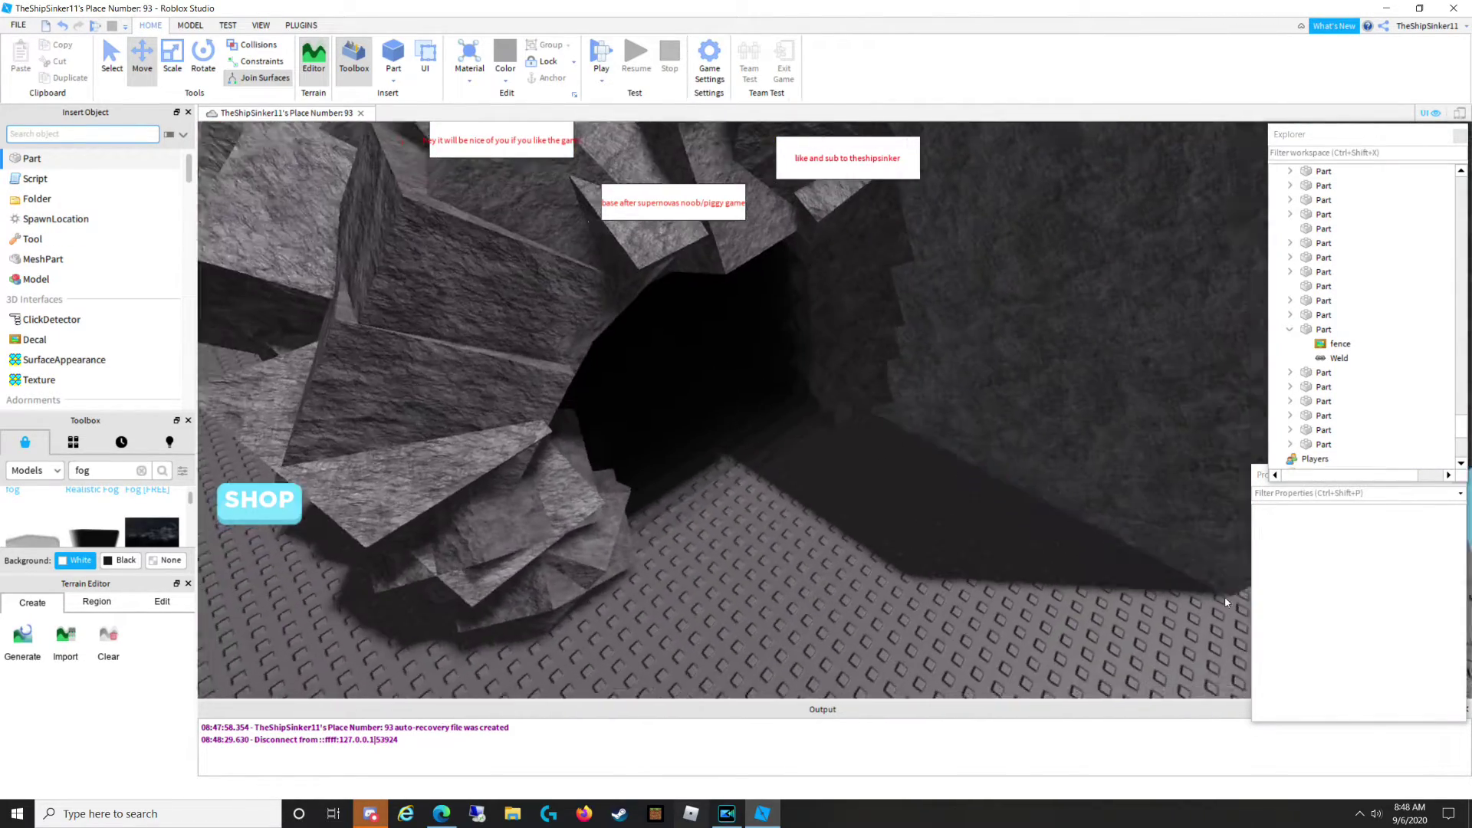
# Insert a block part and place it high on the tall slate wall, next to the cave rocks.
pyautogui.click(1410, 482)
pyautogui.click(981, 490)
pyautogui.moveTo(981, 490); pyautogui.dragTo(1020, 455, button='right')
pyautogui.click(1018, 496)
pyautogui.click(393, 57)
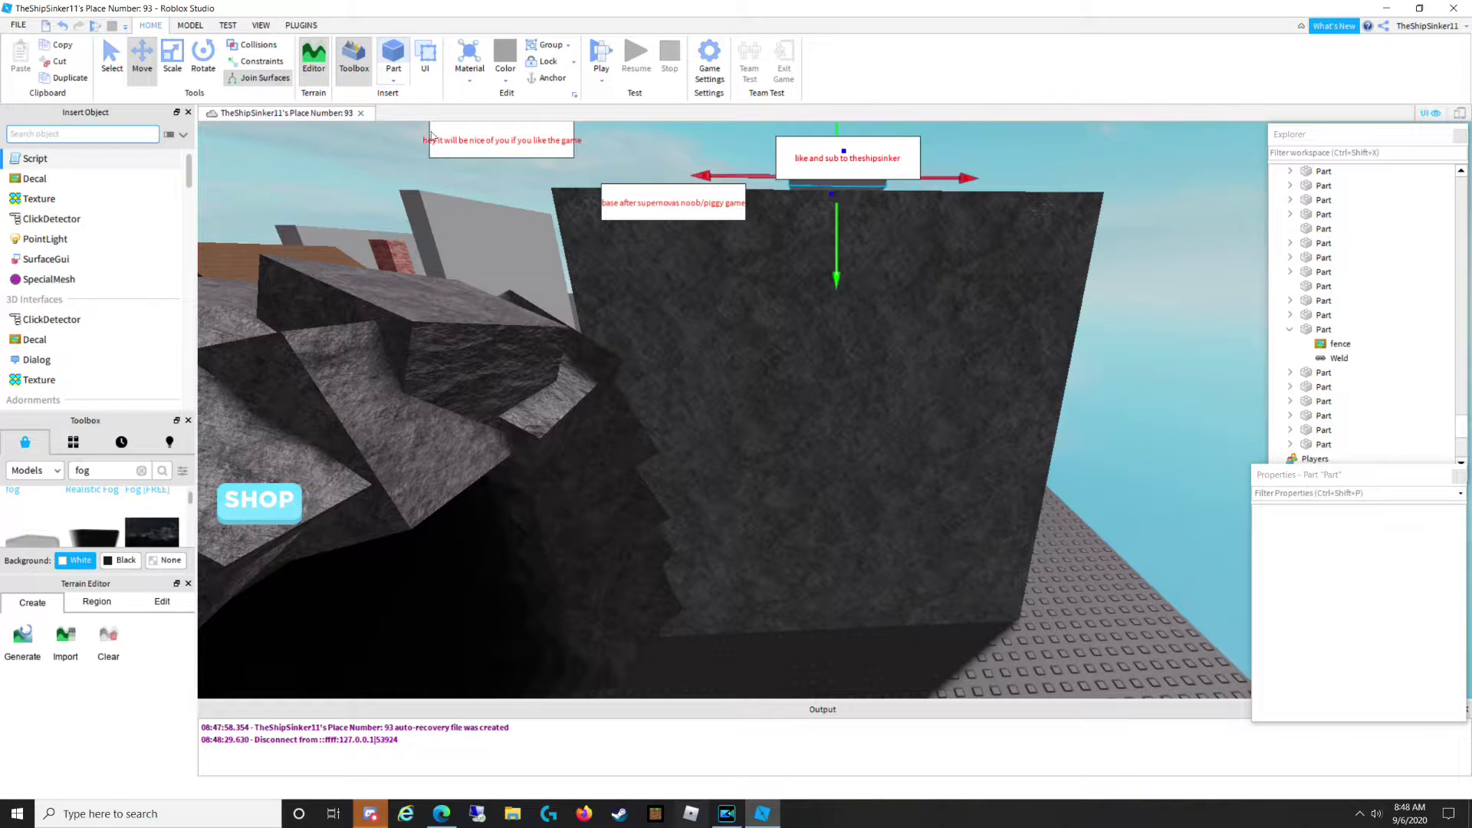
pyautogui.moveTo(819, 196); pyautogui.dragTo(632, 370)
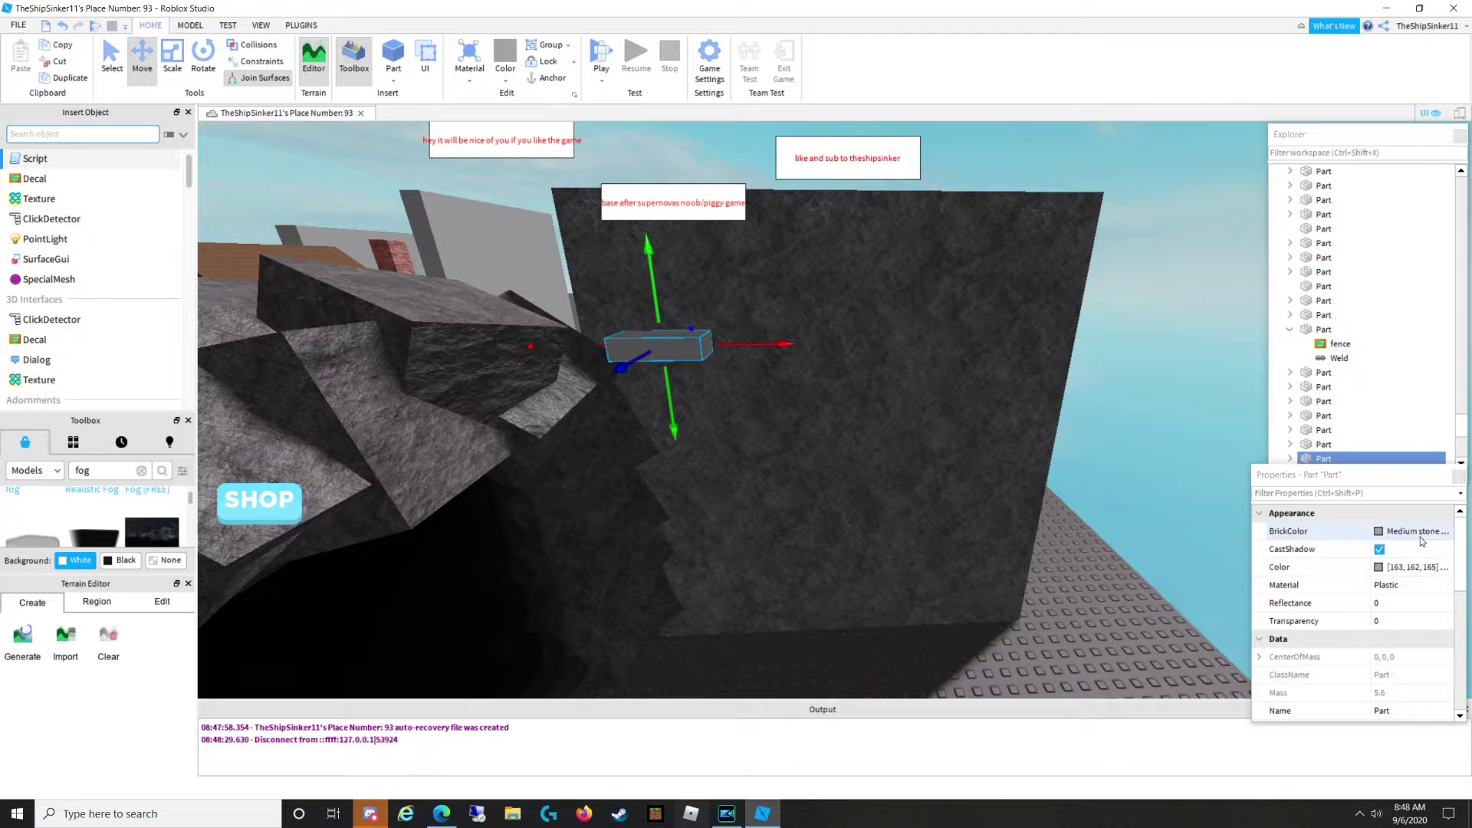
# Set the block's material to Slate and stretch it into a long beam across the front of the cave.
pyautogui.click(1410, 586)
pyautogui.scroll(-2, 1404, 636)
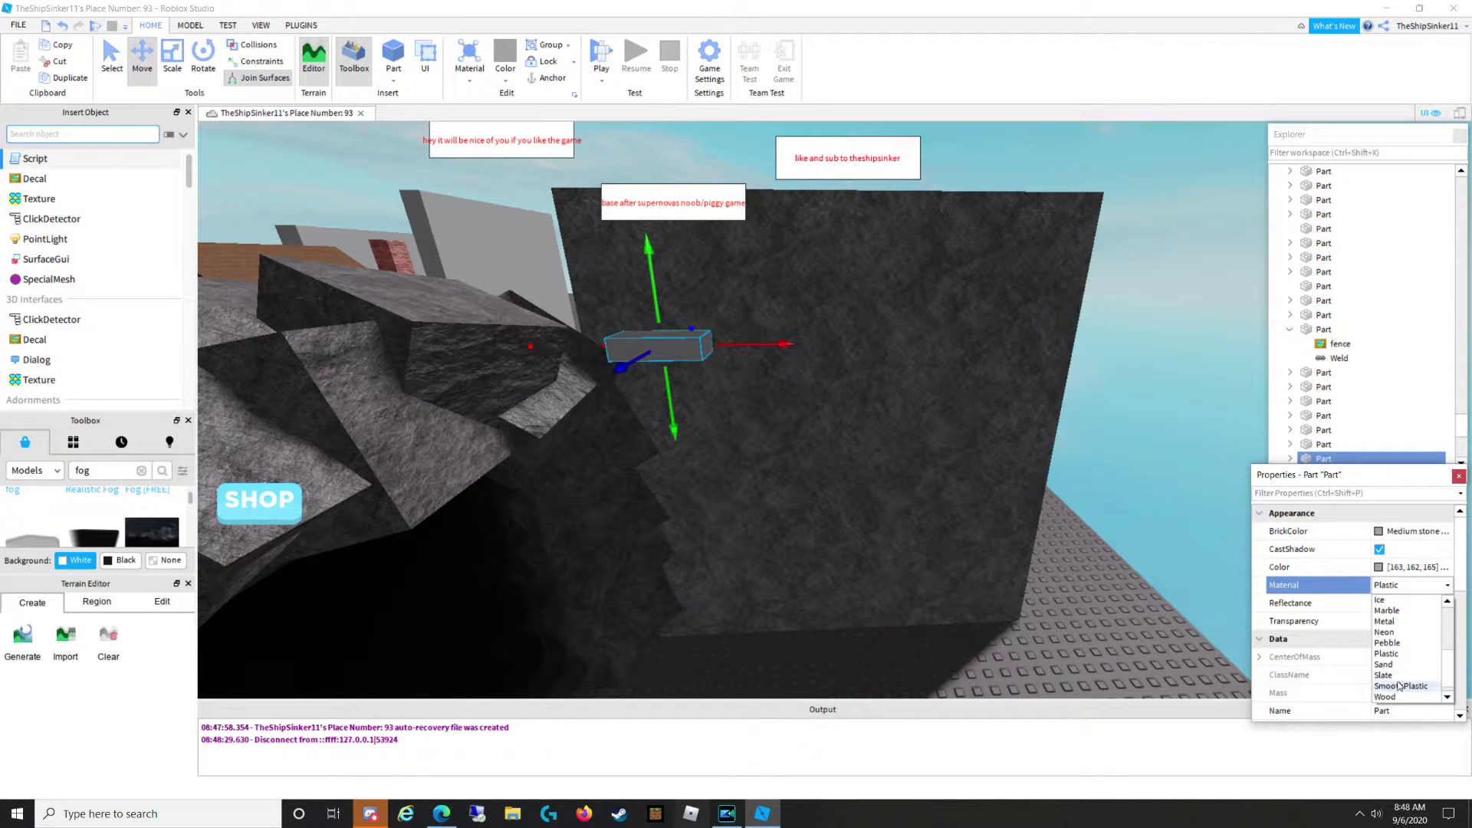
pyautogui.click(1384, 675)
pyautogui.click(172, 58)
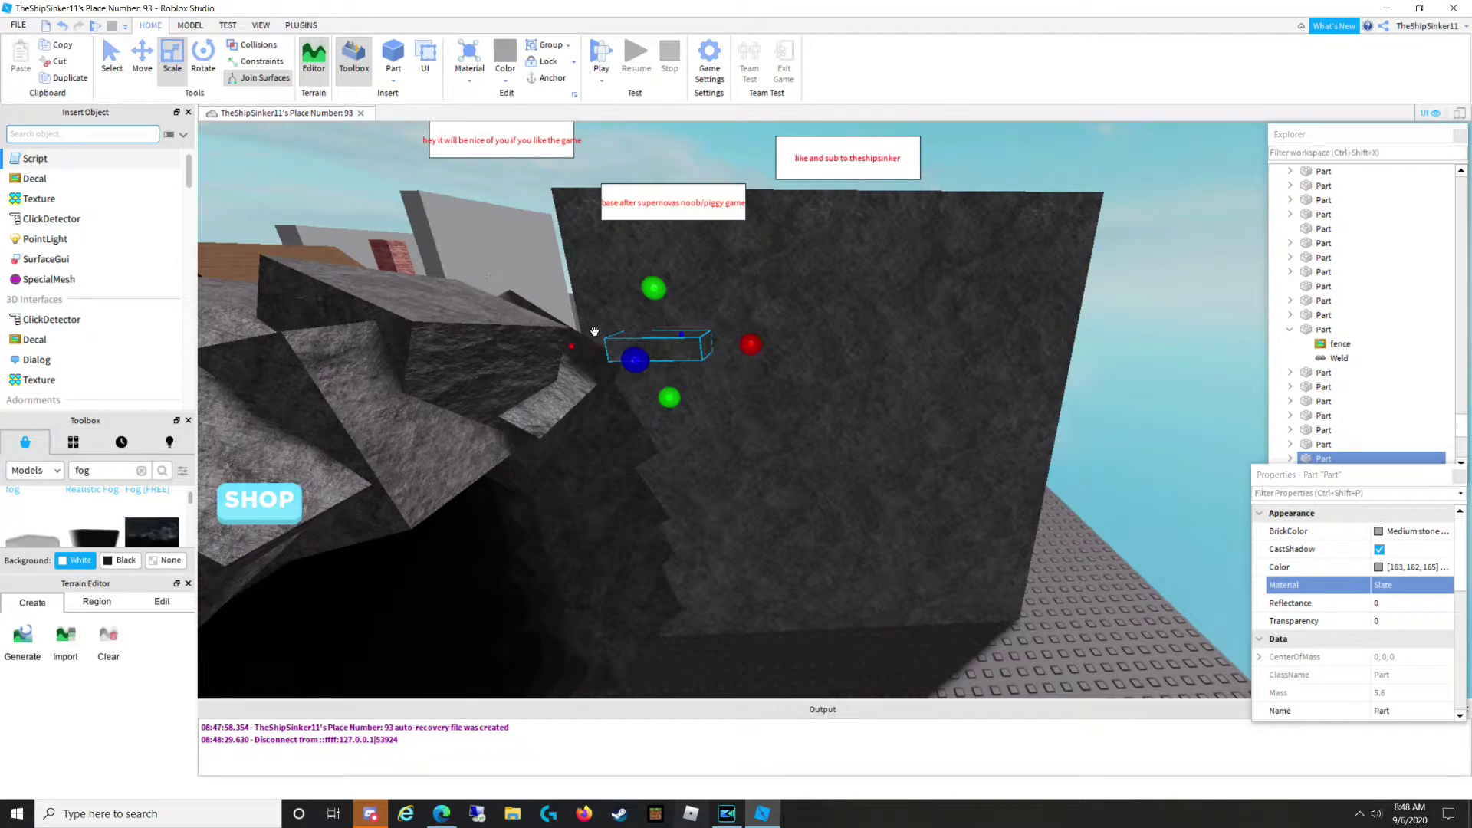
pyautogui.moveTo(633, 361); pyautogui.dragTo(549, 425)
pyautogui.moveTo(579, 402); pyautogui.dragTo(549, 425, button='right')
pyautogui.moveTo(549, 425); pyautogui.dragTo(530, 429)
pyautogui.moveTo(549, 425); pyautogui.dragTo(529, 430, button='right')
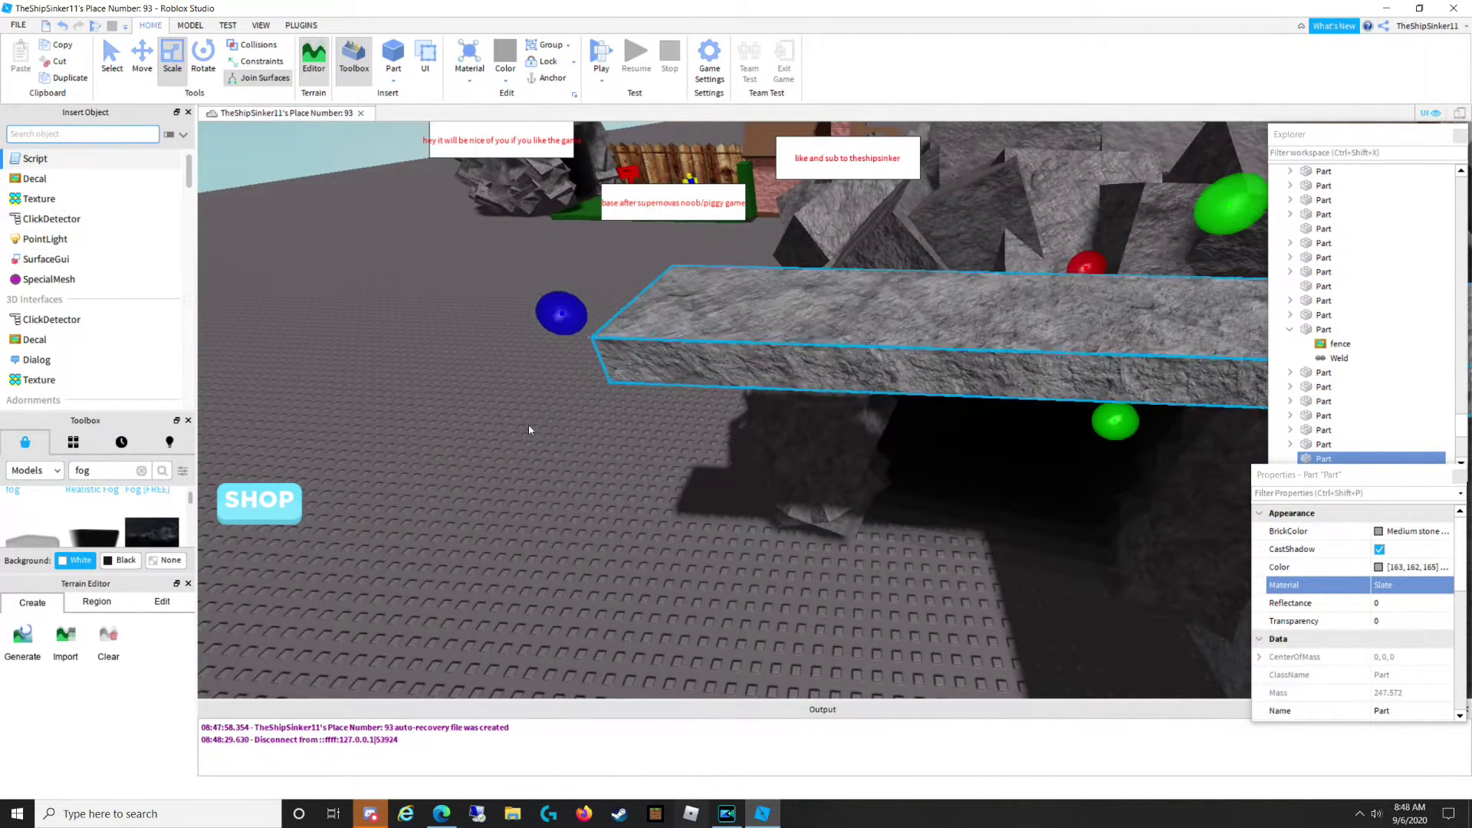
# Widen the slate beam outward from the cave into a flat roof covering the area beside the tall wall.
pyautogui.moveTo(1093, 266); pyautogui.dragTo(1024, 234)
pyautogui.moveTo(1024, 234); pyautogui.dragTo(1060, 254, button='right')
pyautogui.moveTo(1010, 301); pyautogui.dragTo(1163, 335)
pyautogui.moveTo(1150, 331); pyautogui.dragTo(1163, 335, button='right')
pyautogui.moveTo(1163, 335); pyautogui.dragTo(1186, 328)
pyautogui.moveTo(1163, 335); pyautogui.dragTo(1186, 329, button='right')
pyautogui.moveTo(1186, 328); pyautogui.dragTo(918, 372)
pyautogui.moveTo(1252, 296); pyautogui.dragTo(917, 372, button='right')
pyautogui.moveTo(918, 374); pyautogui.dragTo(820, 422)
pyautogui.click(748, 343)
pyautogui.scroll(-5, 749, 343)
pyautogui.moveTo(748, 344); pyautogui.dragTo(749, 345, button='right')
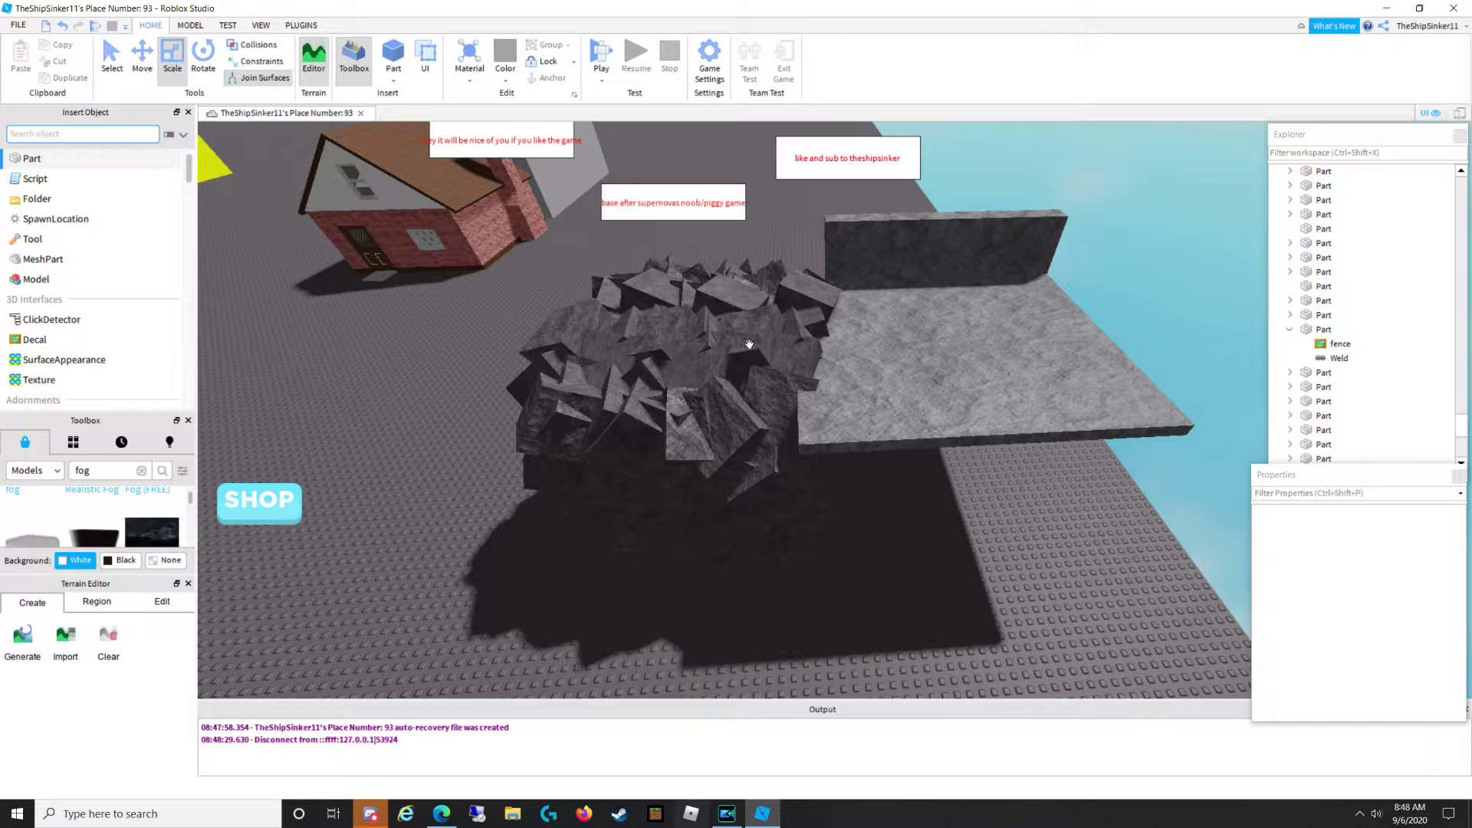
# Insert a block part on the shaded floor under the roof, opposite the tall slate wall beside the cave entrance.
pyautogui.scroll(6, 762, 443)
pyautogui.moveTo(756, 435); pyautogui.dragTo(762, 440, button='right')
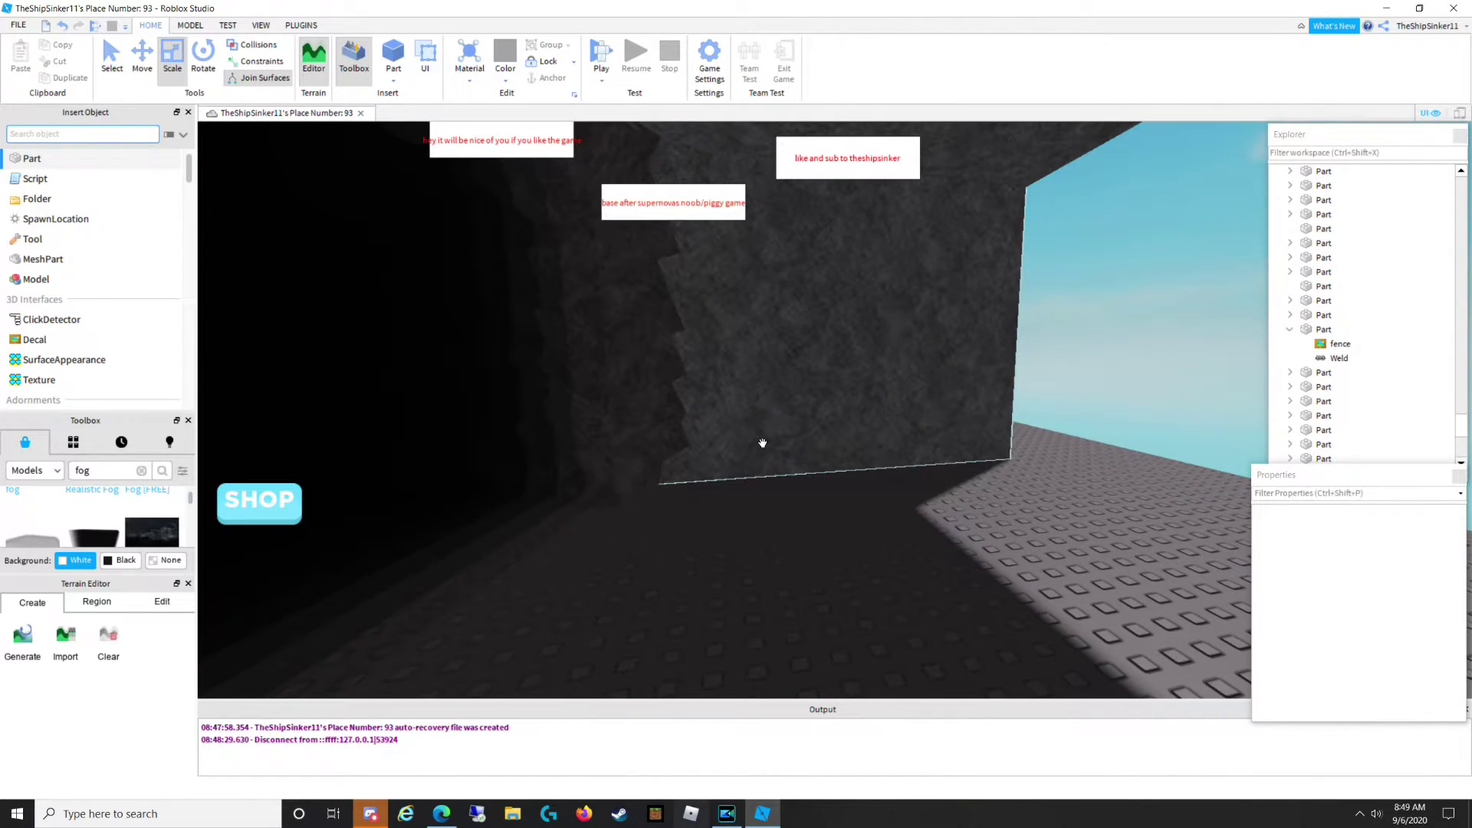
pyautogui.click(767, 438)
pyautogui.scroll(5, 729, 470)
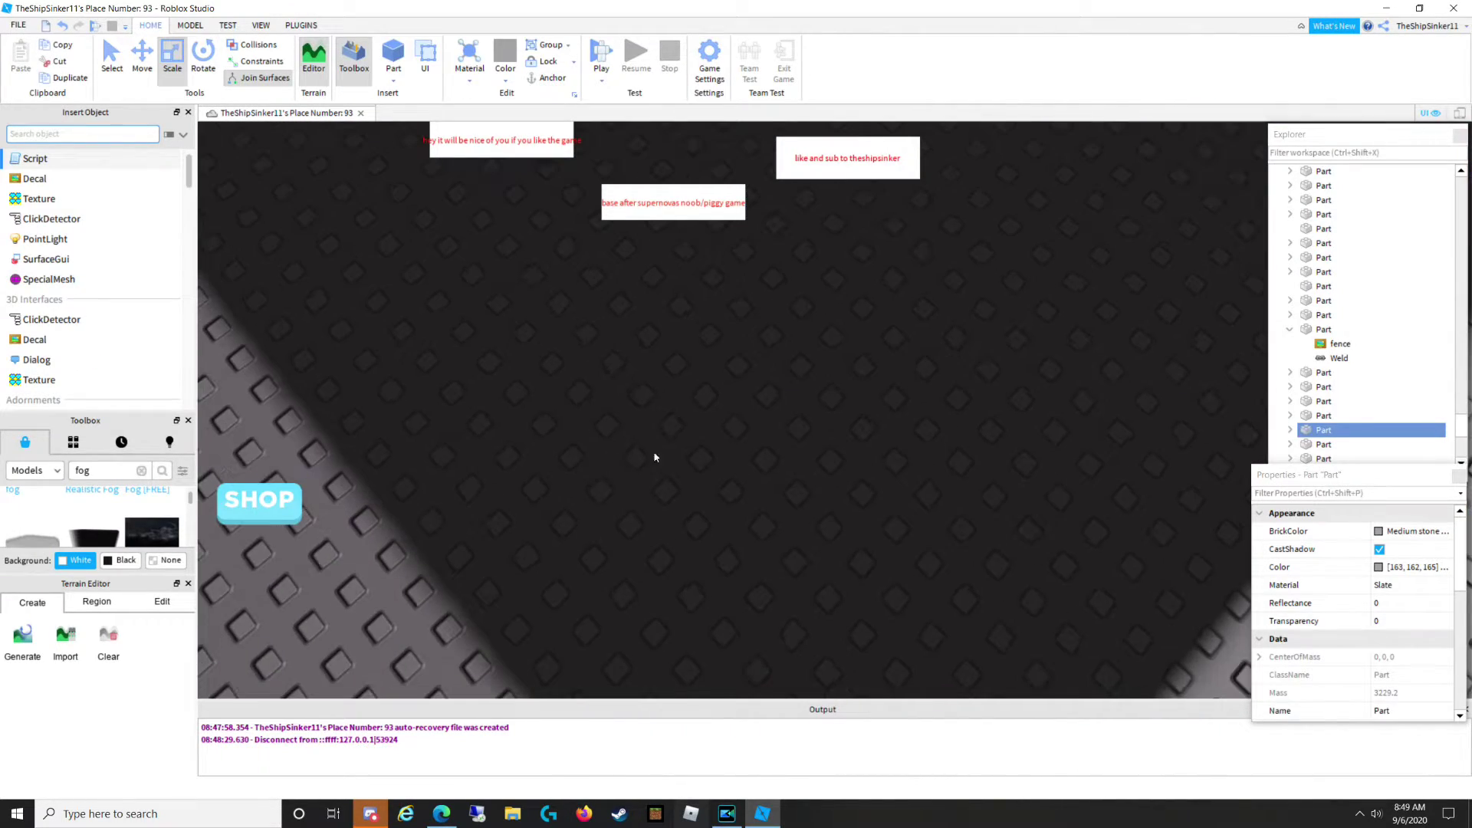
pyautogui.click(396, 46)
pyautogui.moveTo(864, 466); pyautogui.dragTo(756, 397)
pyautogui.moveTo(757, 394); pyautogui.dragTo(765, 404, button='right')
pyautogui.moveTo(757, 397); pyautogui.dragTo(739, 424)
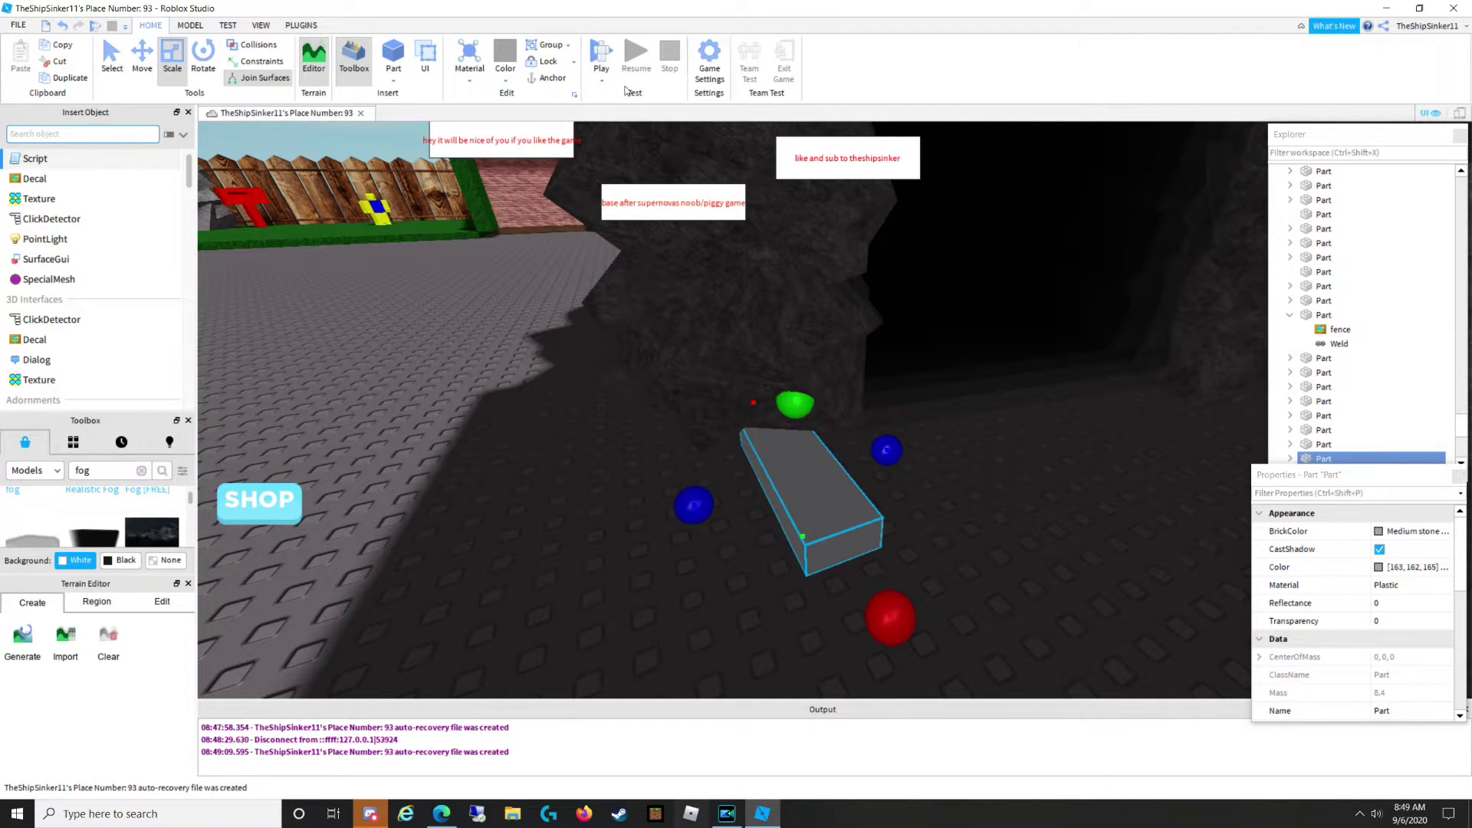
# Set the floor block's material to Slate and stretch it into a side wall facing the tall slate wall.
pyautogui.click(469, 60)
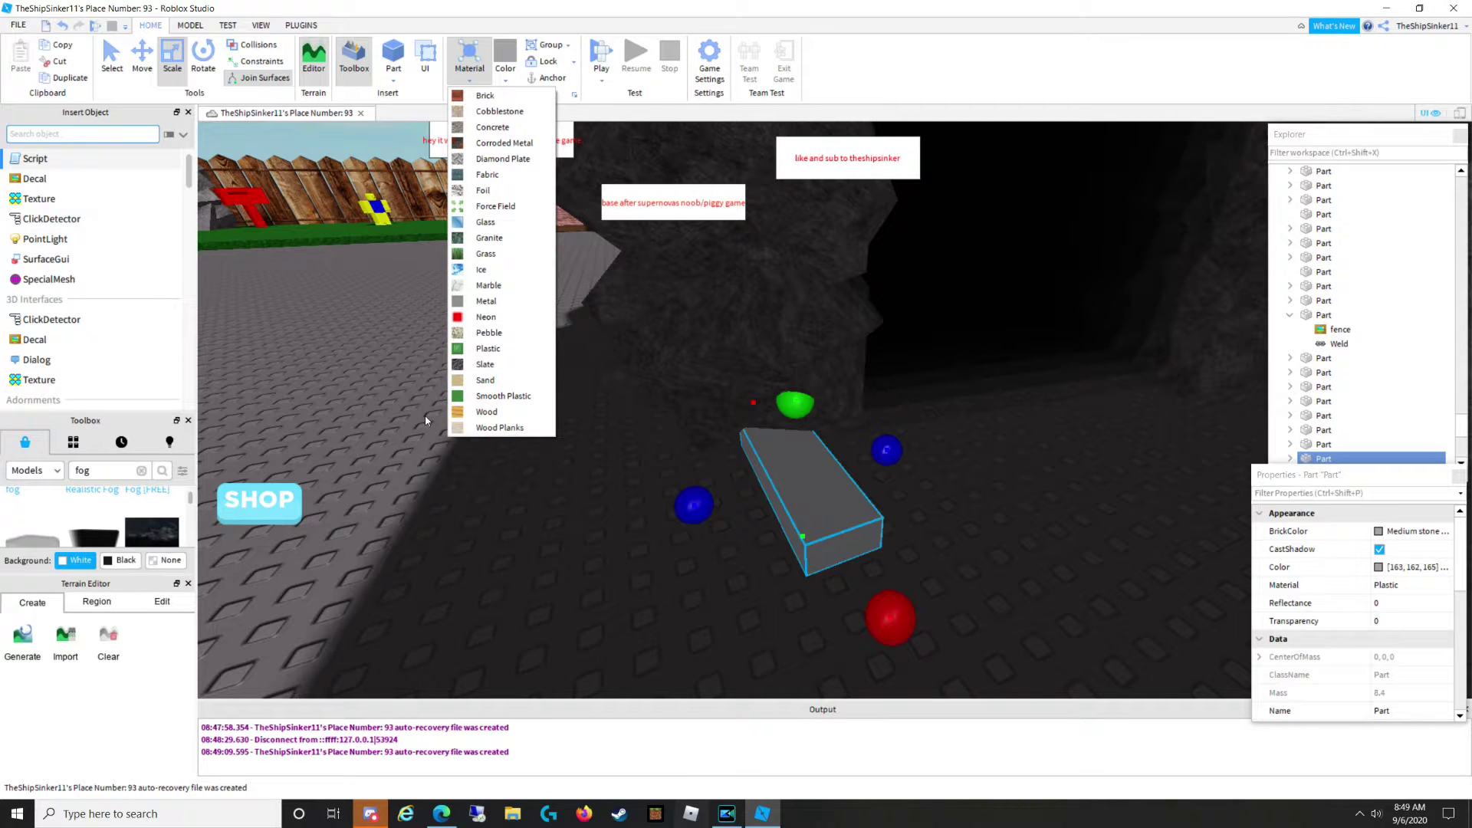
pyautogui.click(486, 364)
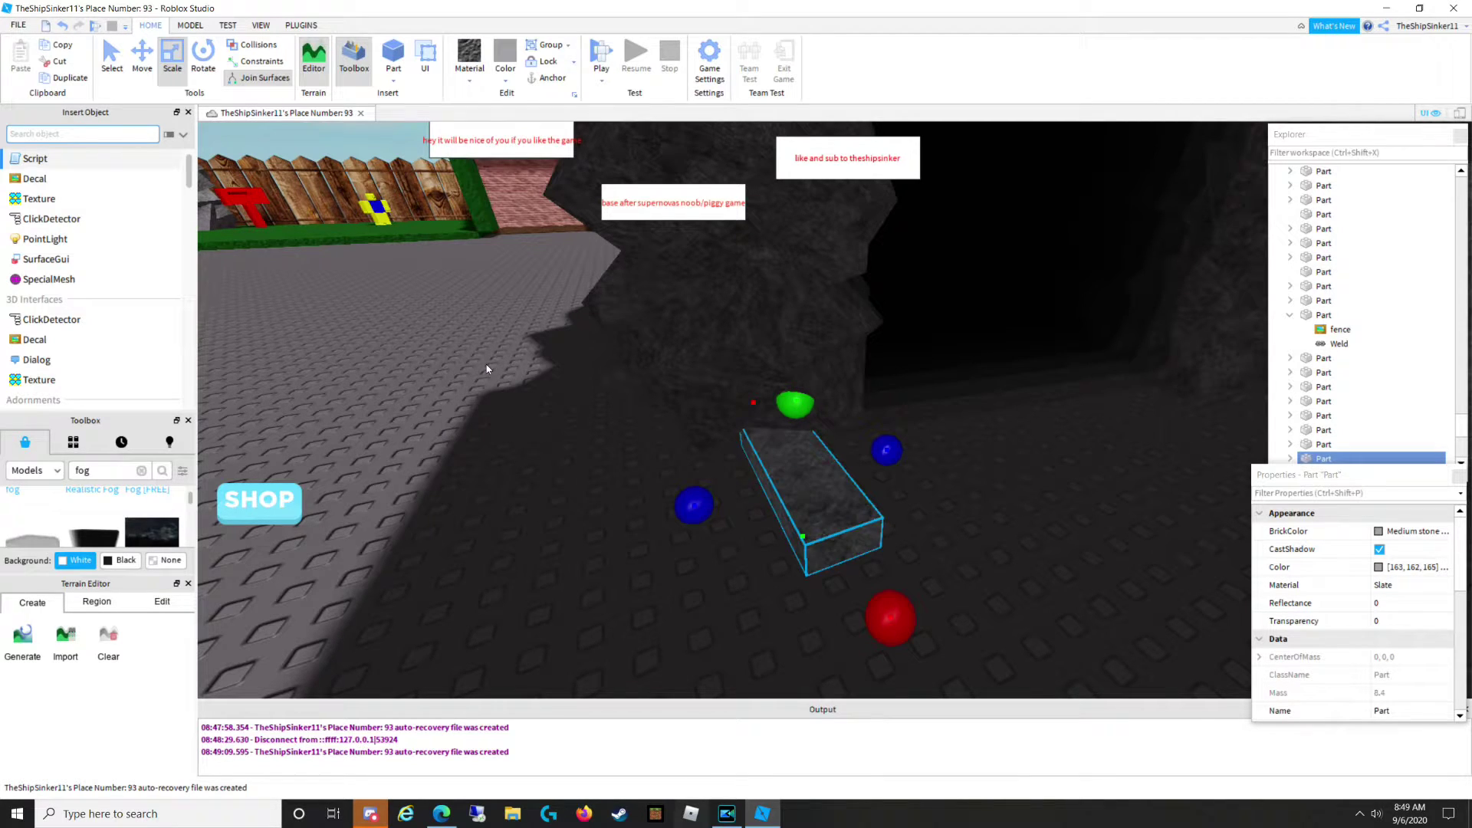
pyautogui.scroll(5, 1101, 678)
pyautogui.scroll(-5, 1102, 679)
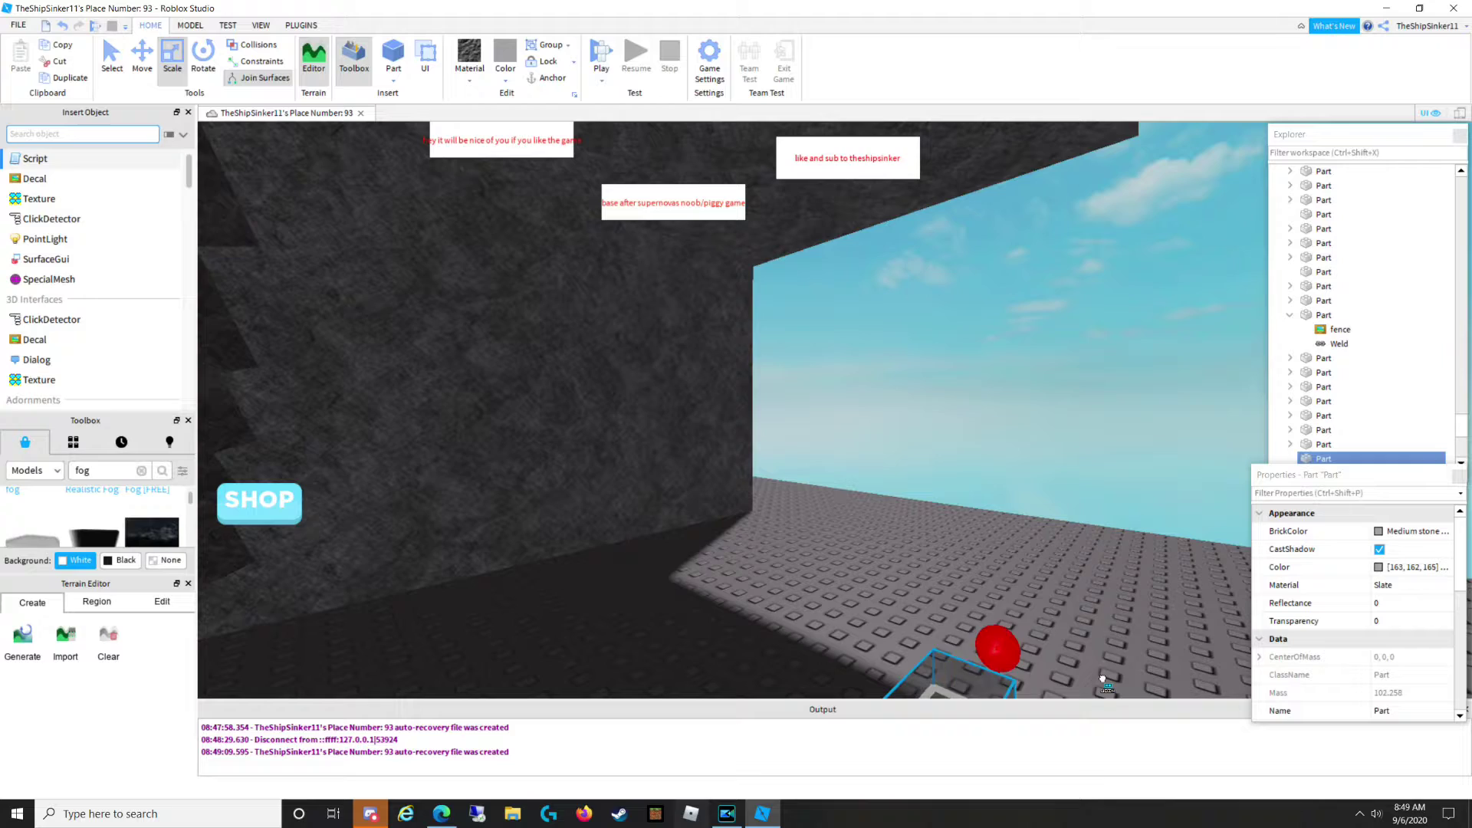
pyautogui.moveTo(883, 654); pyautogui.dragTo(889, 466)
pyautogui.scroll(-5, 888, 467)
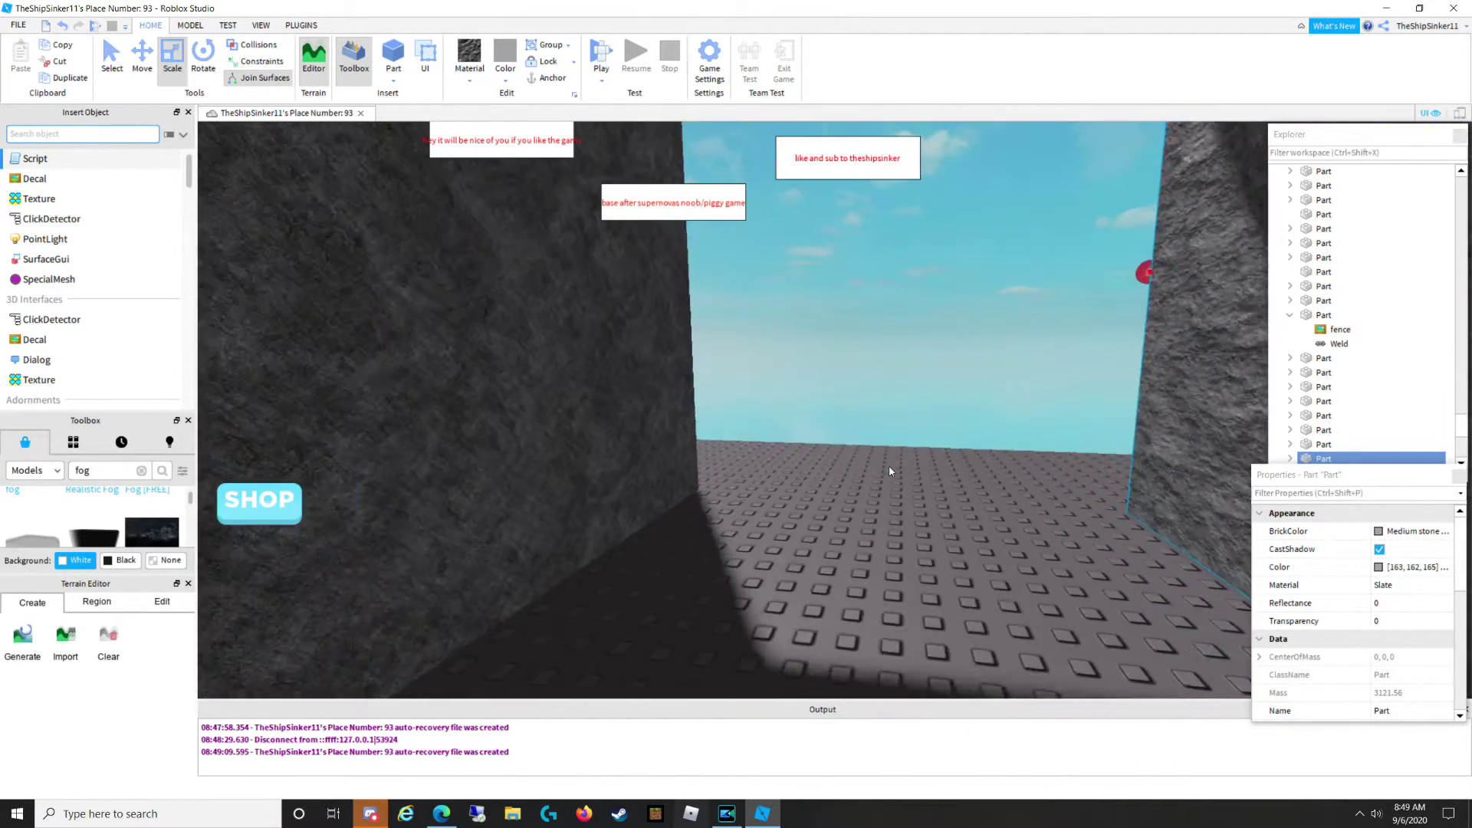
# Add a Slate block at the open end of the area and stretch it across between the two side walls.
pyautogui.click(392, 55)
pyautogui.moveTo(838, 387); pyautogui.dragTo(444, 409)
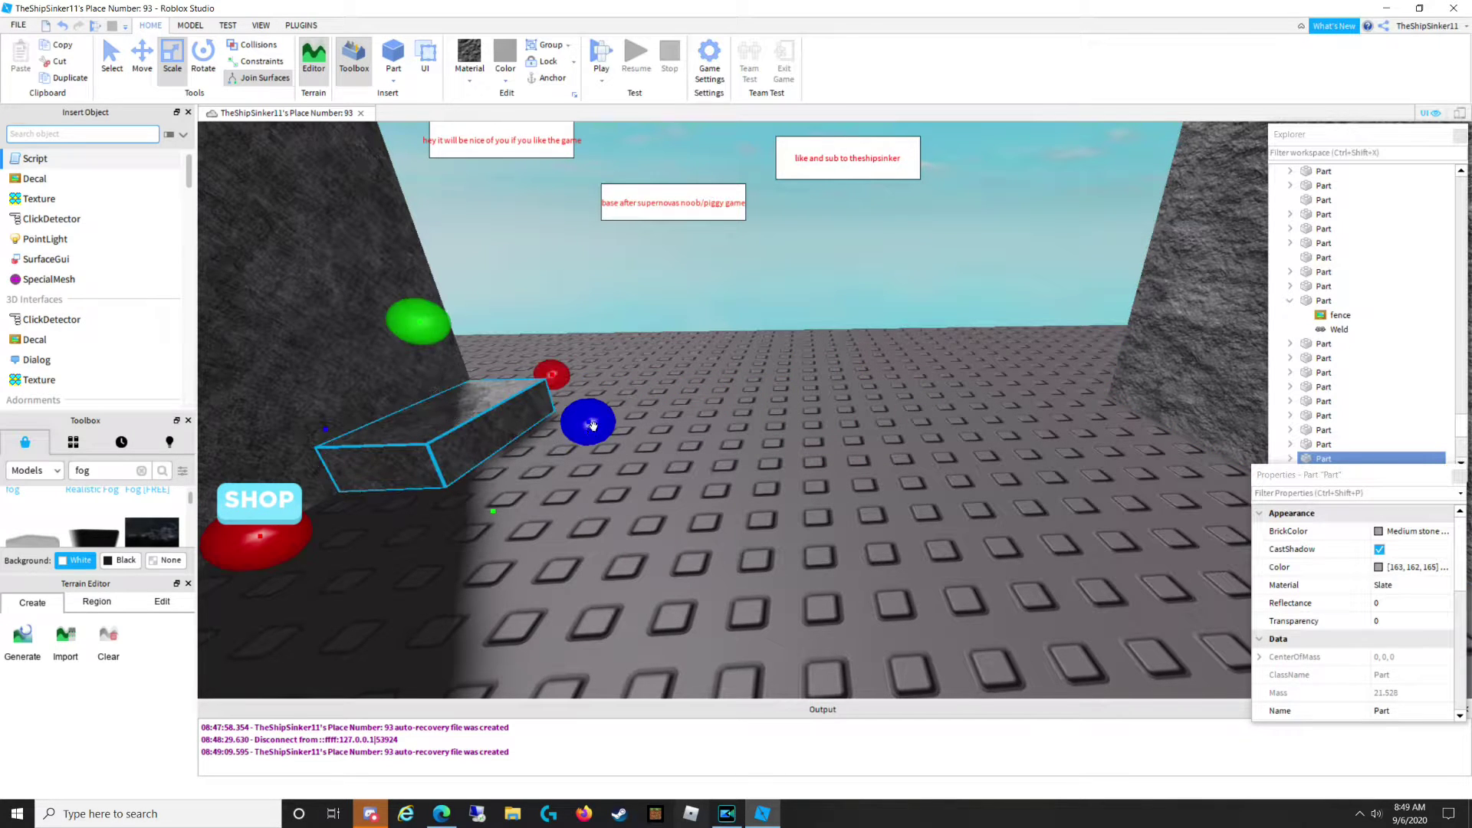
pyautogui.moveTo(590, 424); pyautogui.dragTo(930, 463)
pyautogui.moveTo(930, 463); pyautogui.dragTo(930, 463, button='right')
pyautogui.moveTo(930, 463); pyautogui.dragTo(924, 463)
pyautogui.moveTo(930, 463); pyautogui.dragTo(924, 463, button='right')
pyautogui.moveTo(924, 463); pyautogui.dragTo(848, 476)
# Stretch the end block up to the roof and across the remaining gap to close off the cave area.
pyautogui.moveTo(388, 413); pyautogui.dragTo(380, 319)
pyautogui.moveTo(388, 414); pyautogui.dragTo(380, 320, button='right')
pyautogui.moveTo(380, 319); pyautogui.dragTo(634, 233)
pyautogui.moveTo(380, 319); pyautogui.dragTo(634, 233, button='right')
pyautogui.moveTo(634, 233)
pyautogui.mouseDown()
pyautogui.moveTo(631, 273)
pyautogui.moveTo(663, 240)
pyautogui.mouseUp()
pyautogui.moveTo(733, 404); pyautogui.dragTo(735, 412, button='right')
pyautogui.click(733, 411)
pyautogui.press('w')
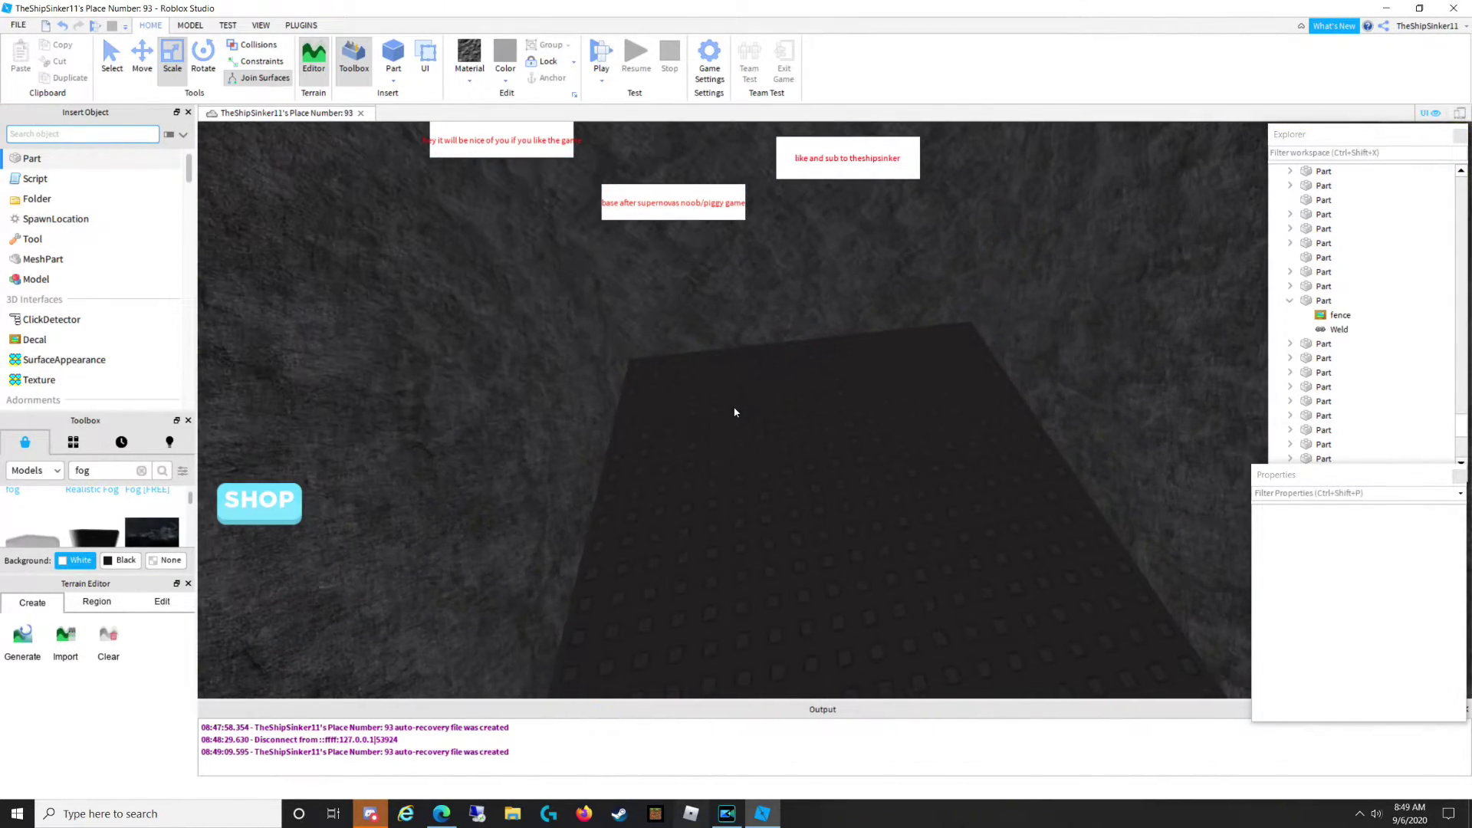
# Clear the fog search from the model Toolbox.
pyautogui.click(141, 470)
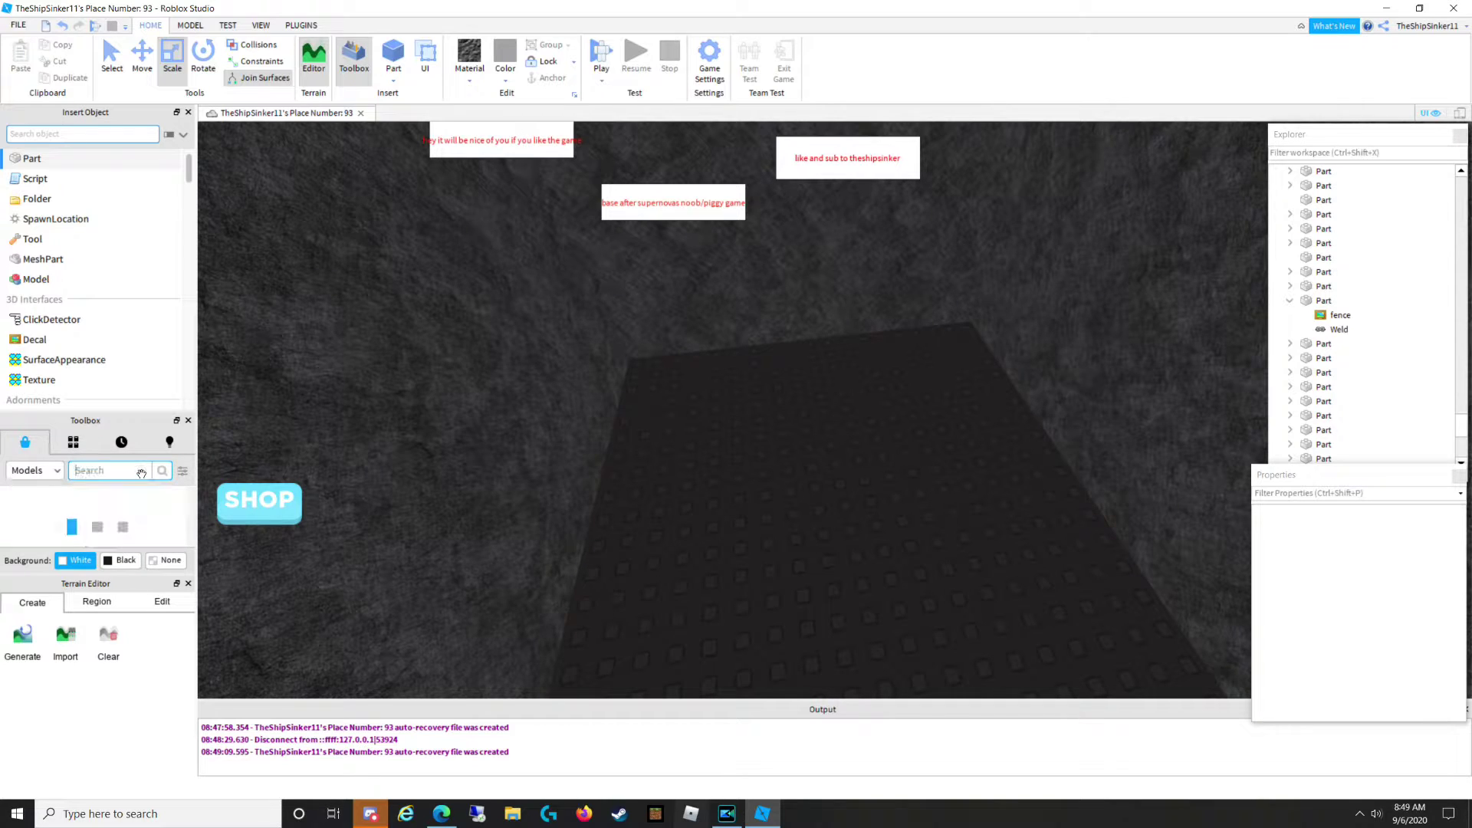
pyautogui.click(226, 25)
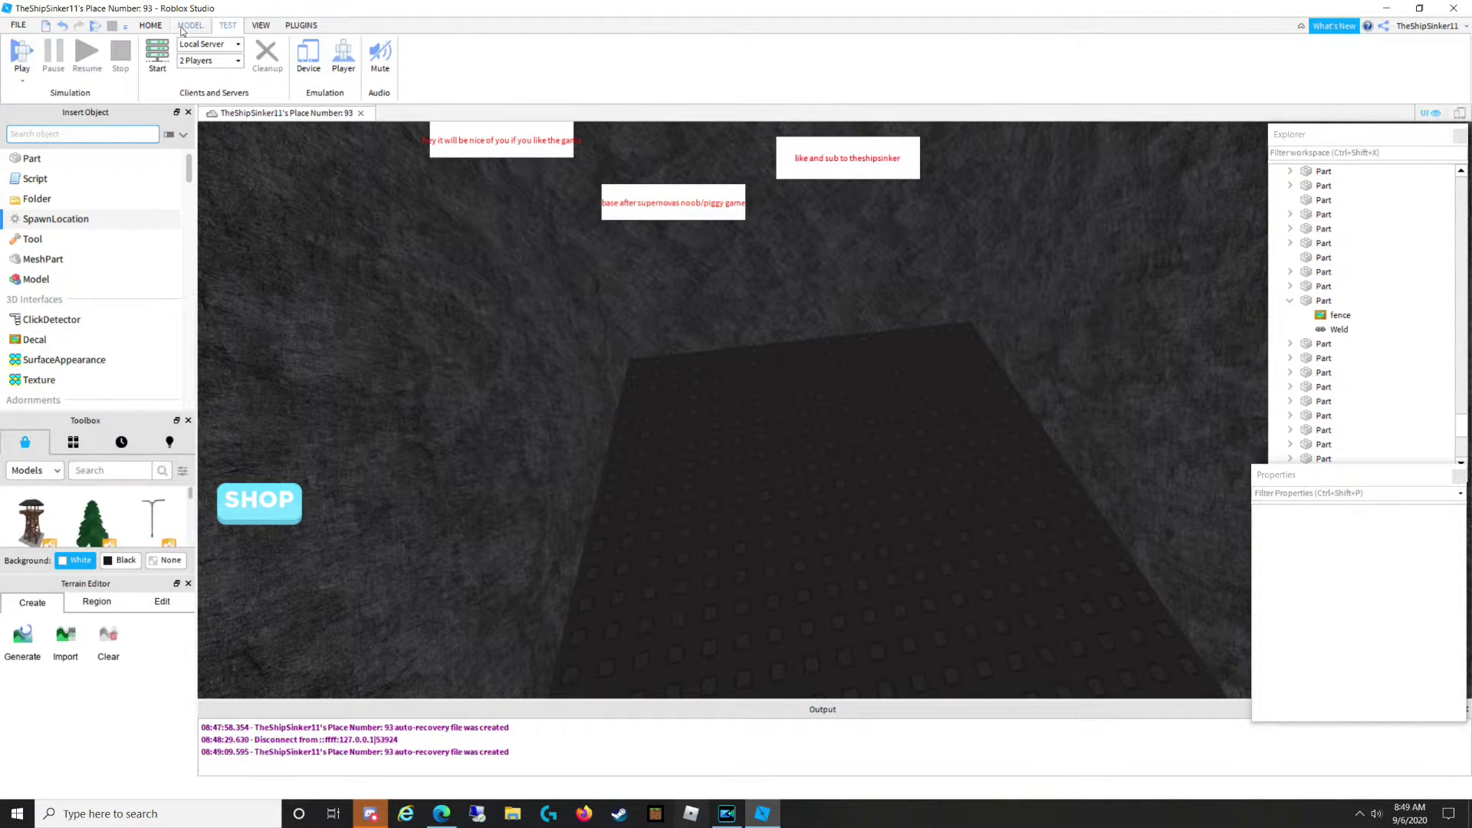
pyautogui.click(258, 26)
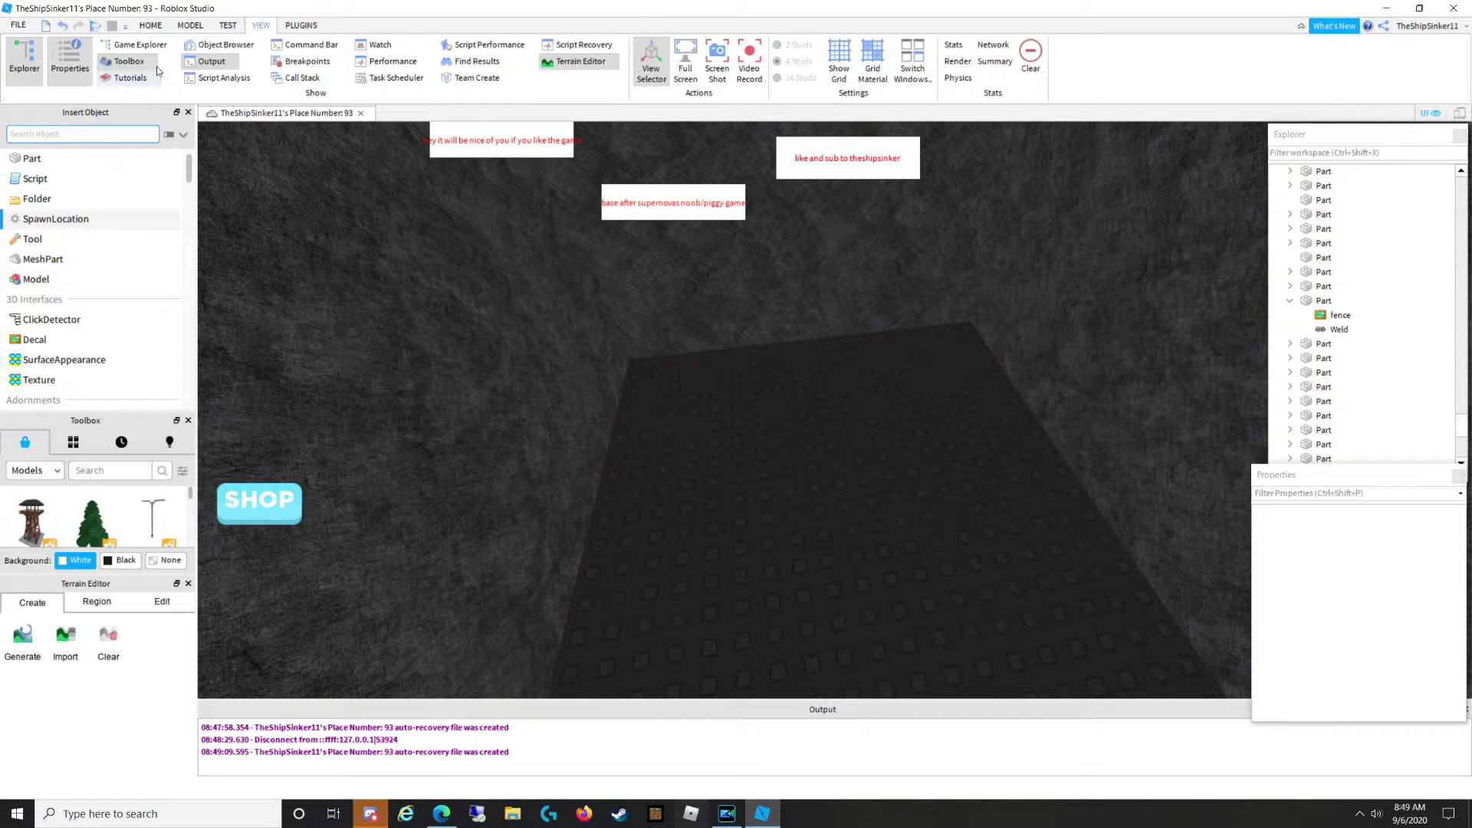
pyautogui.click(184, 31)
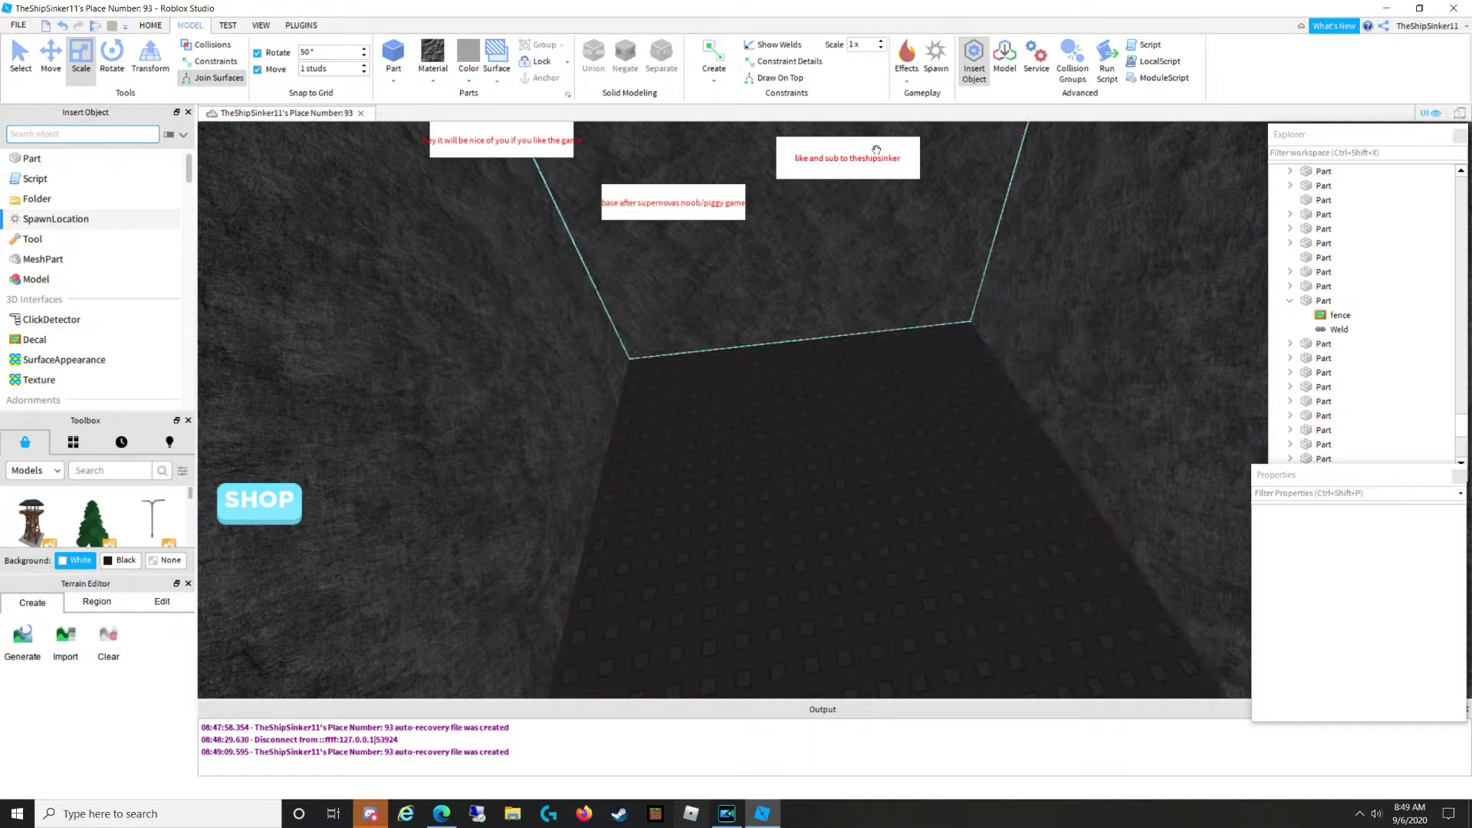
pyautogui.click(228, 25)
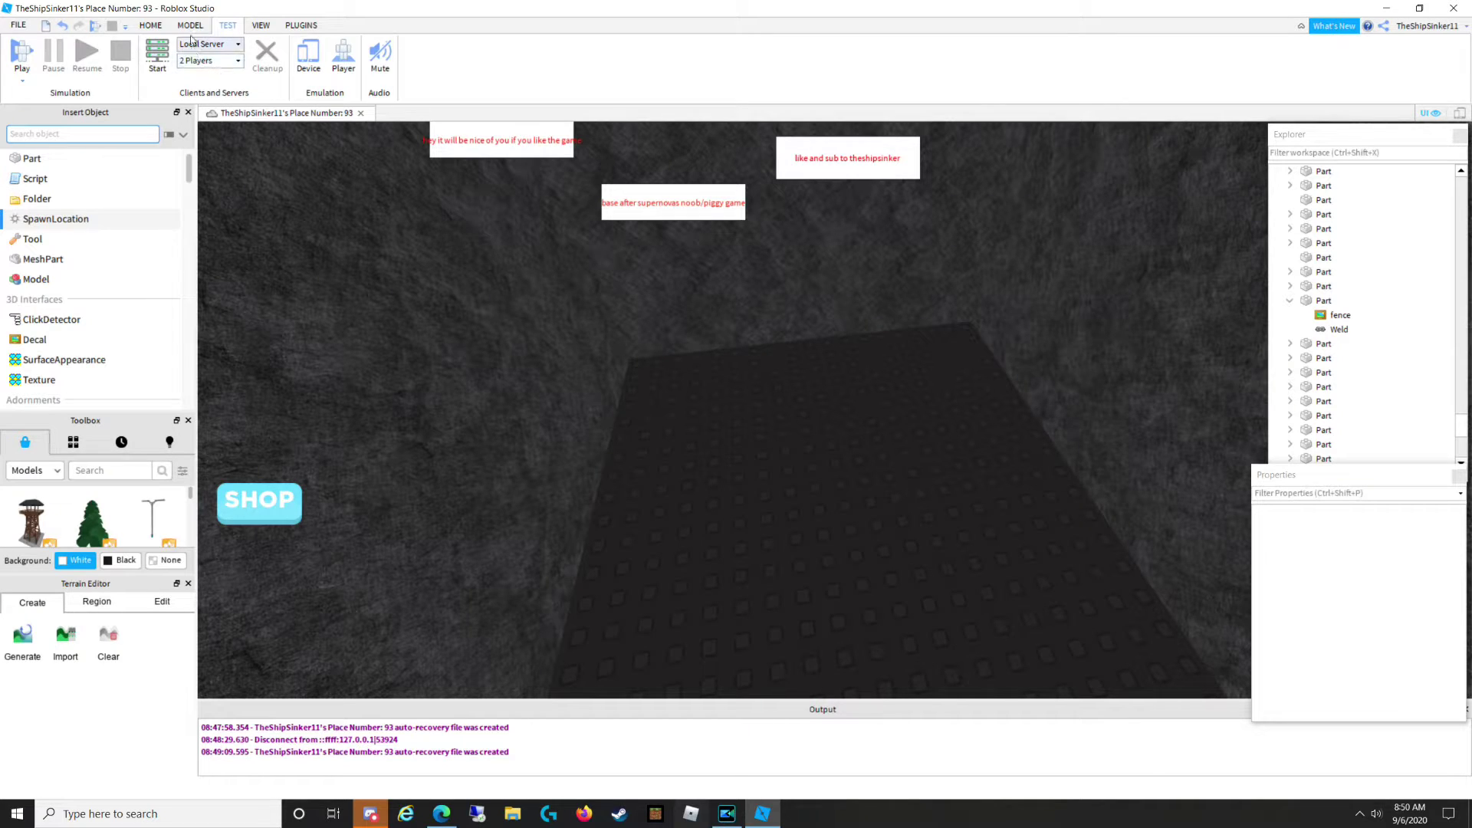
# Insert an R15 block rig dummy with the Rig Builder on the floor of the enclosed cave area.
pyautogui.click(302, 25)
pyautogui.click(101, 61)
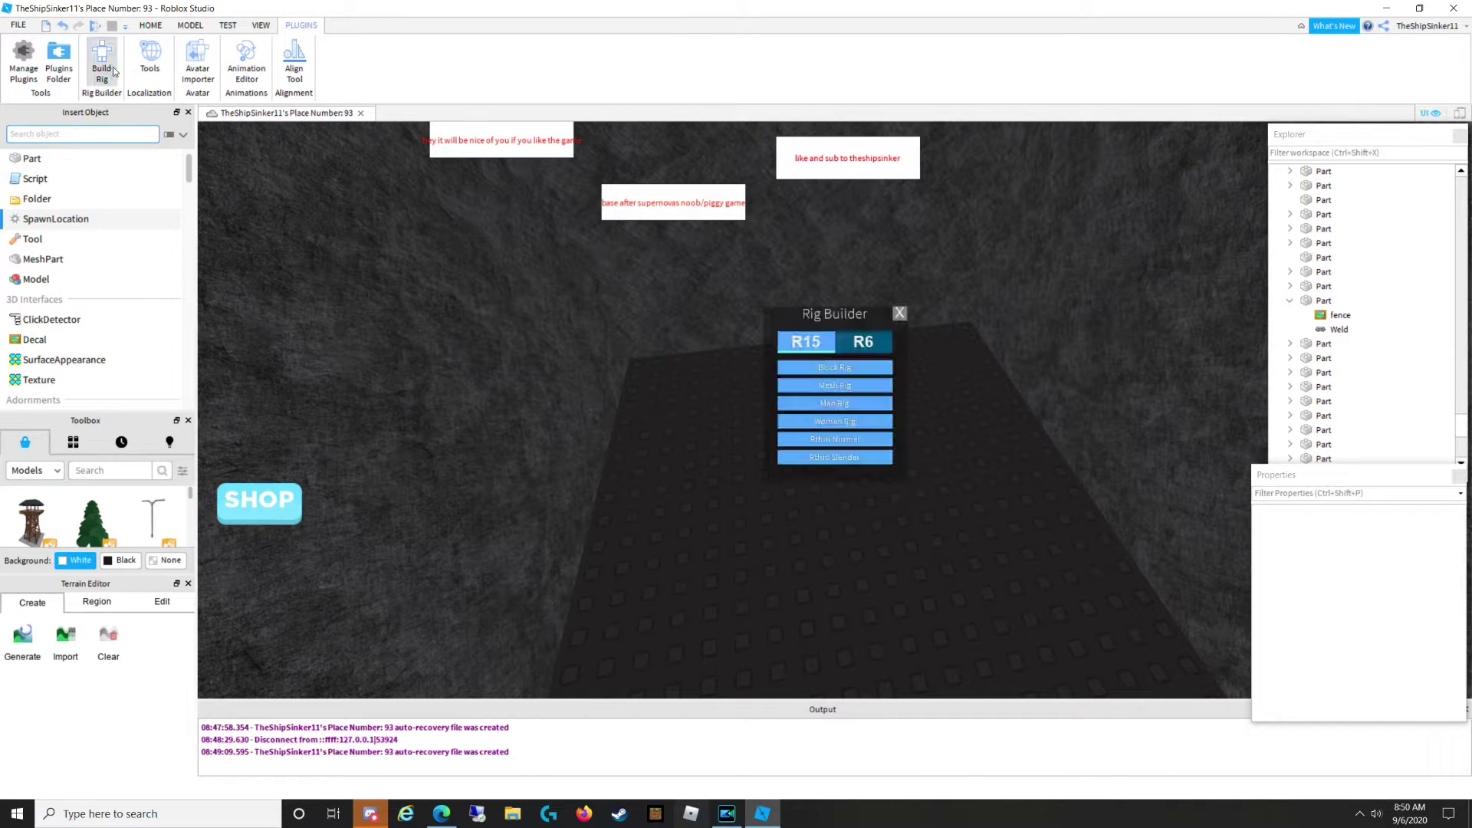
pyautogui.click(833, 371)
pyautogui.moveTo(848, 398); pyautogui.dragTo(729, 519)
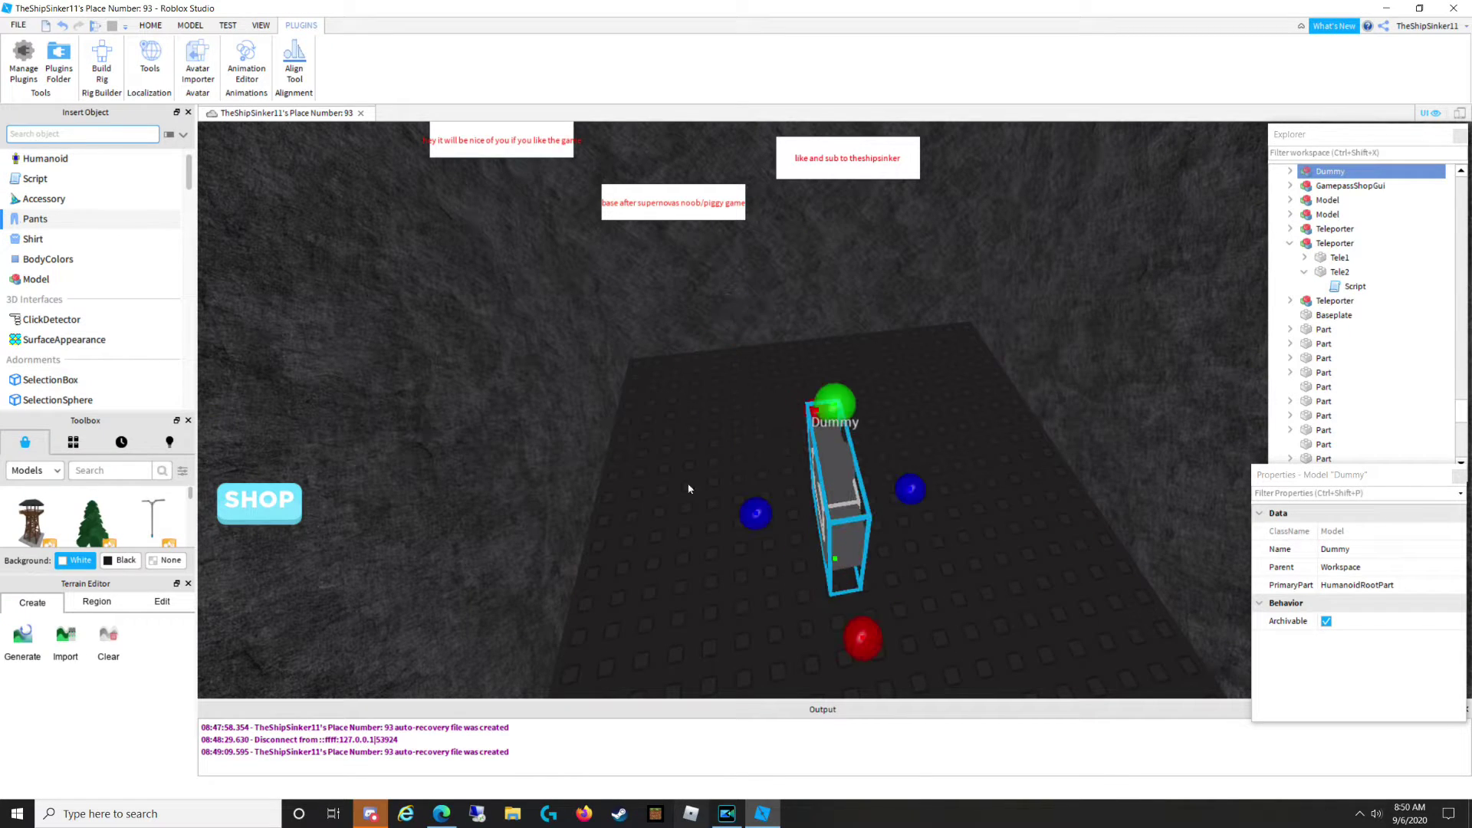
# Rotate the dummy about its vertical axis so its face points toward the viewer, and dismiss the Localization Tools.
pyautogui.click(153, 47)
pyautogui.click(151, 25)
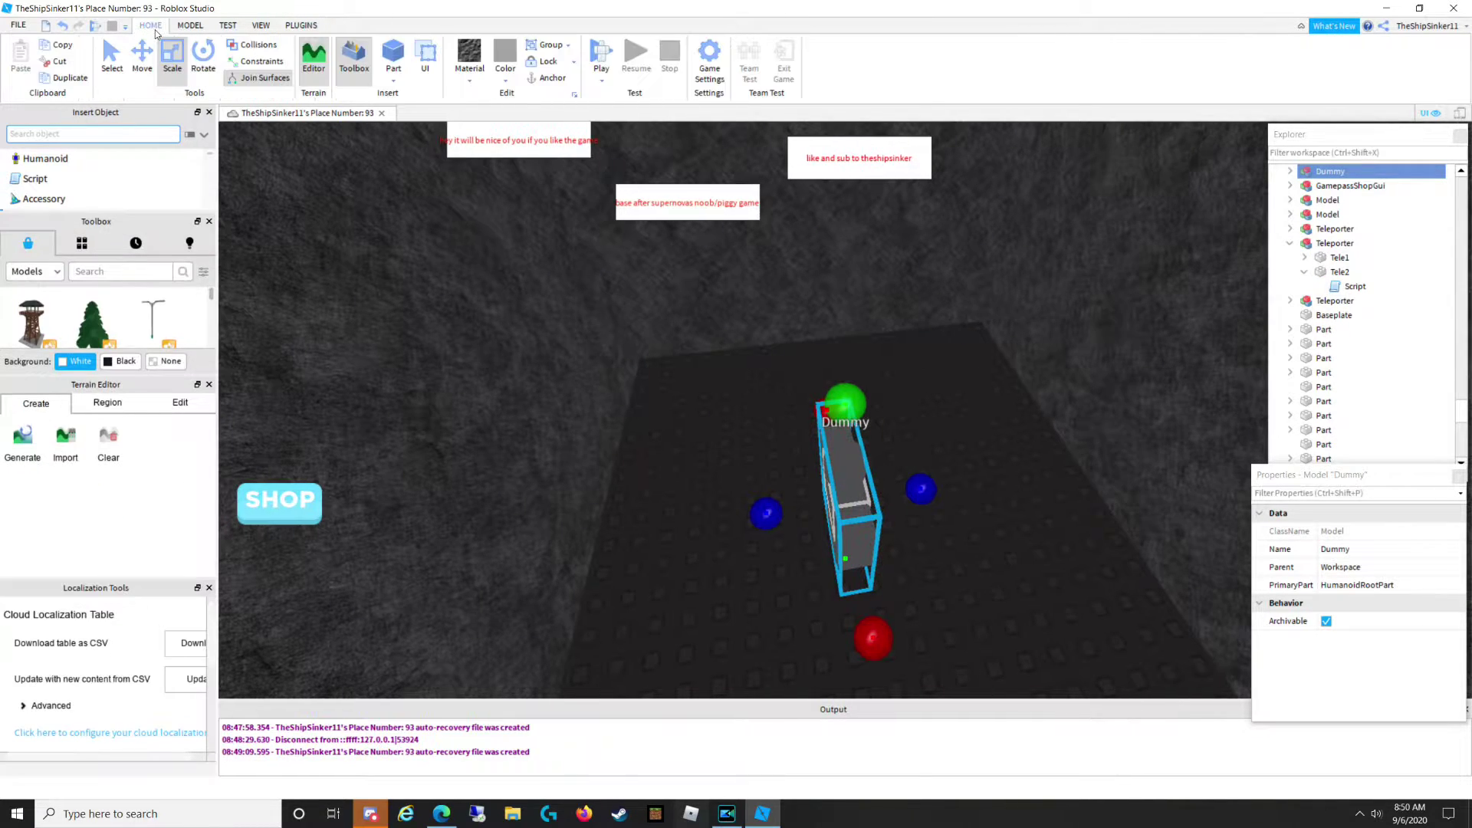
pyautogui.click(193, 70)
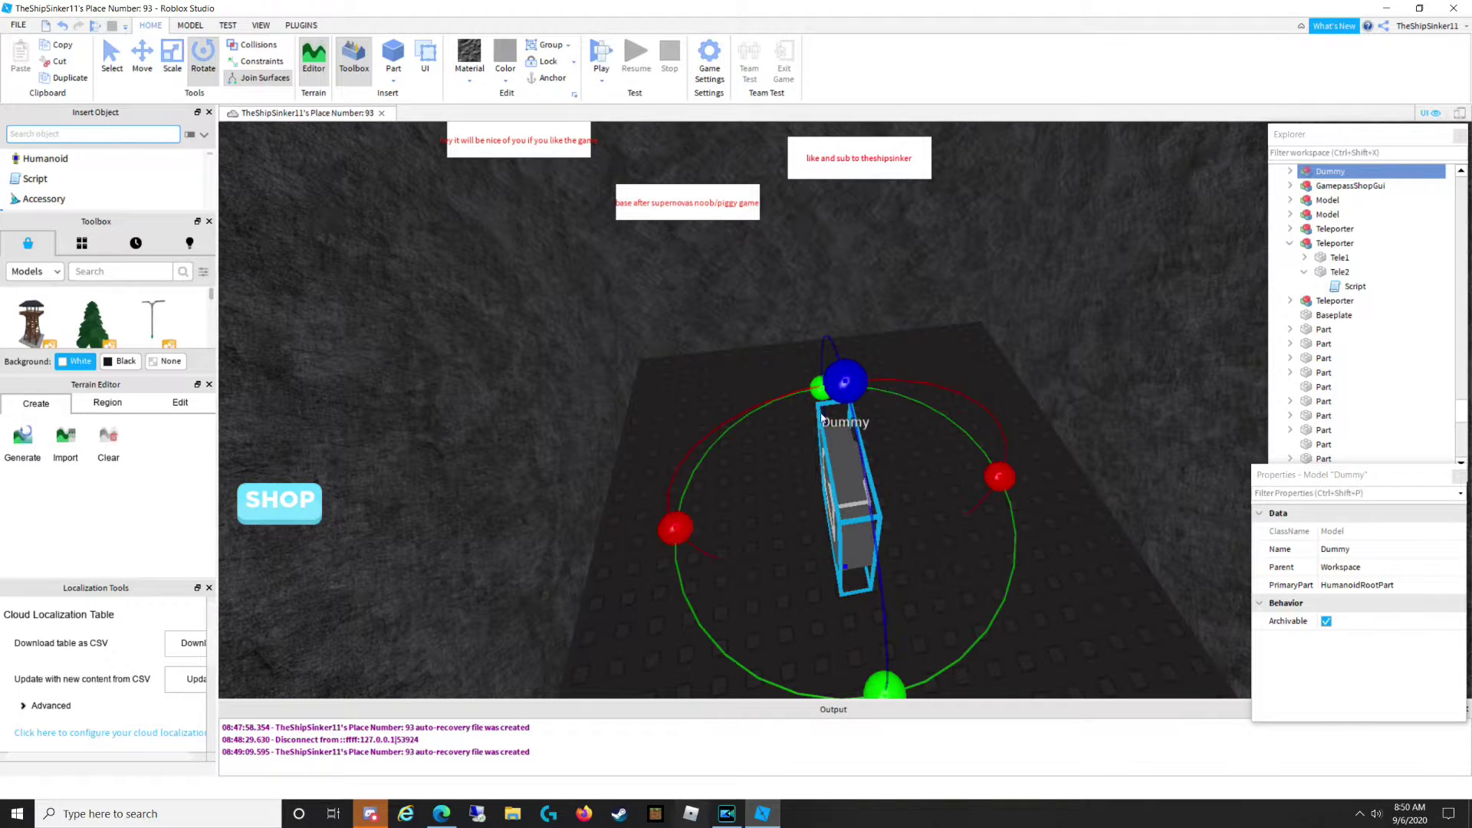
pyautogui.moveTo(837, 387); pyautogui.dragTo(1031, 555)
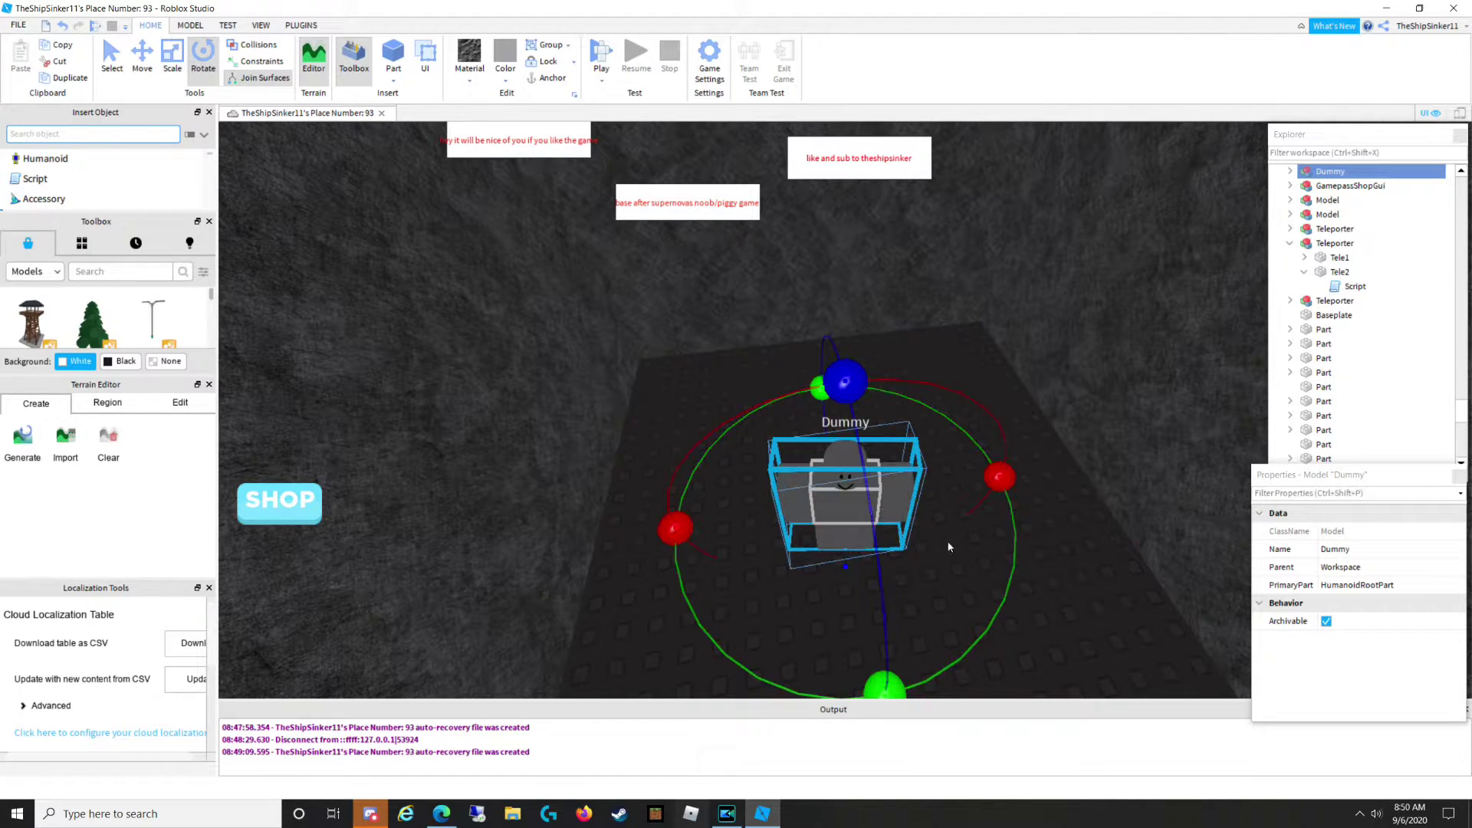
pyautogui.click(209, 588)
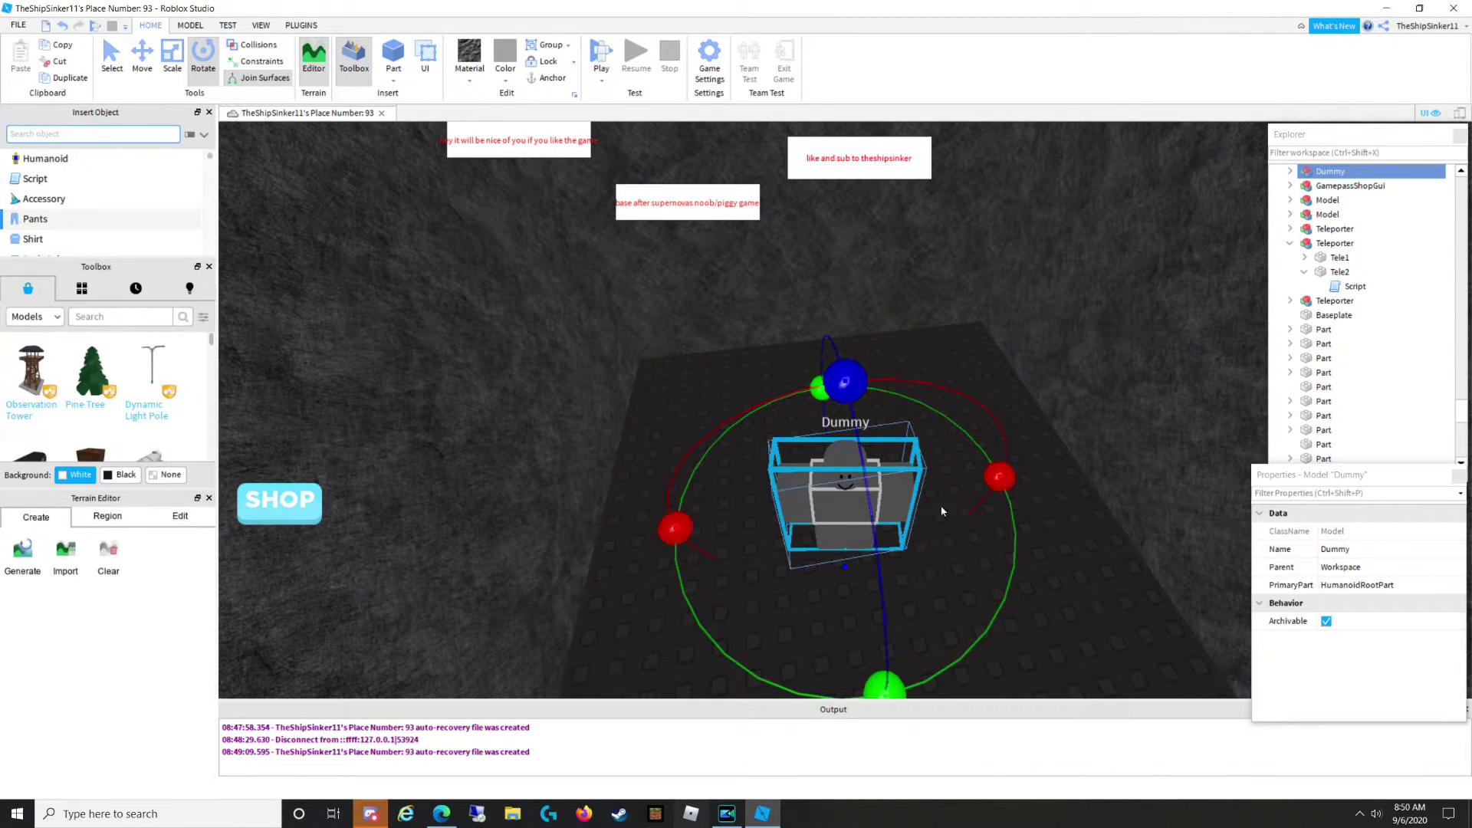
# Colour all of the dummy's visible body parts, from Head to LeftFoot, New Yeller, leaving out the HumanoidRootPart.
pyautogui.click(1290, 171)
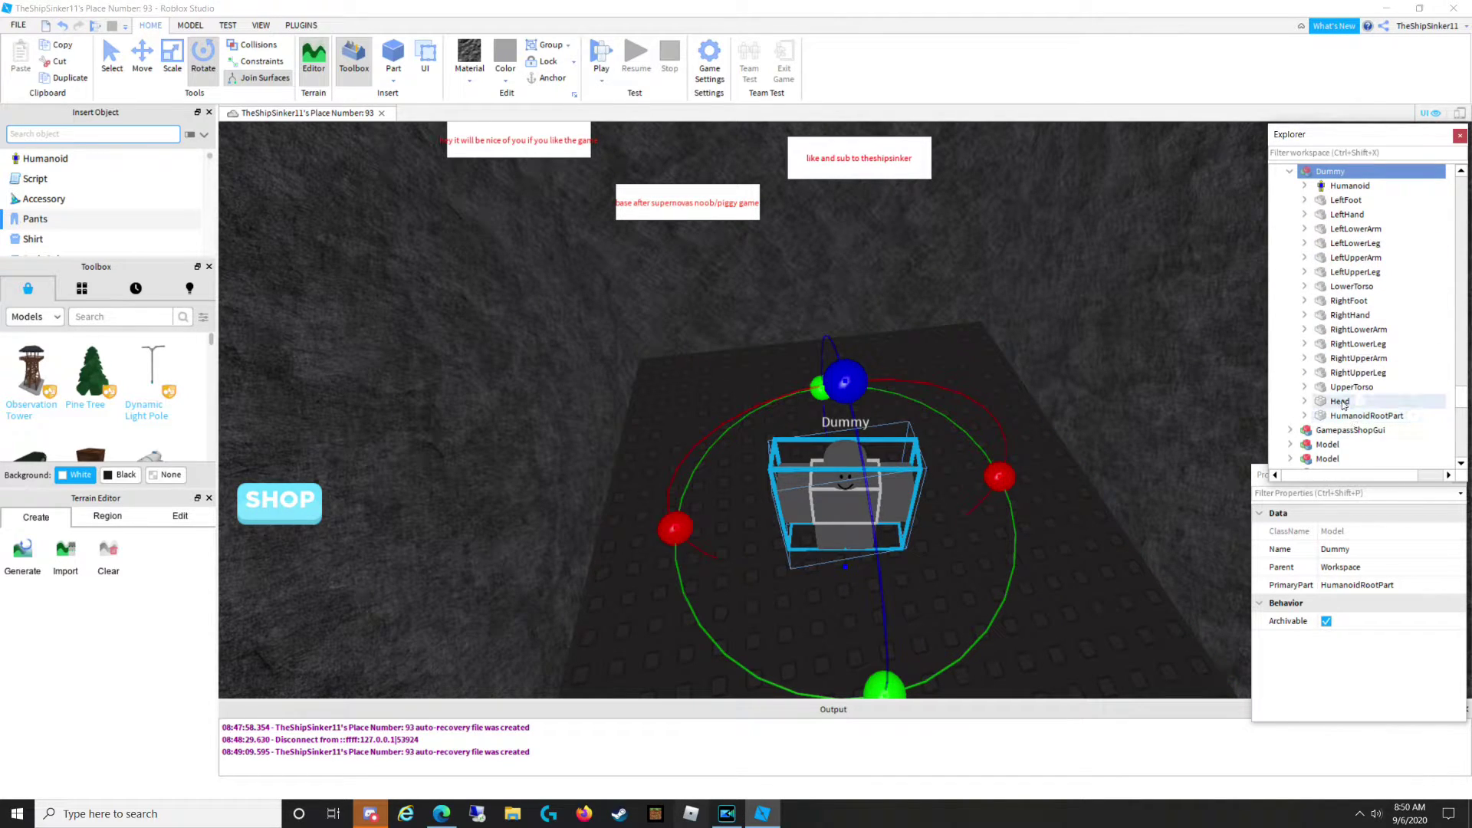
pyautogui.keyDown('ctrl'); pyautogui.click(1343, 404); pyautogui.keyUp('ctrl')
pyautogui.keyDown('ctrl'); pyautogui.click(1352, 374); pyautogui.keyUp('ctrl')
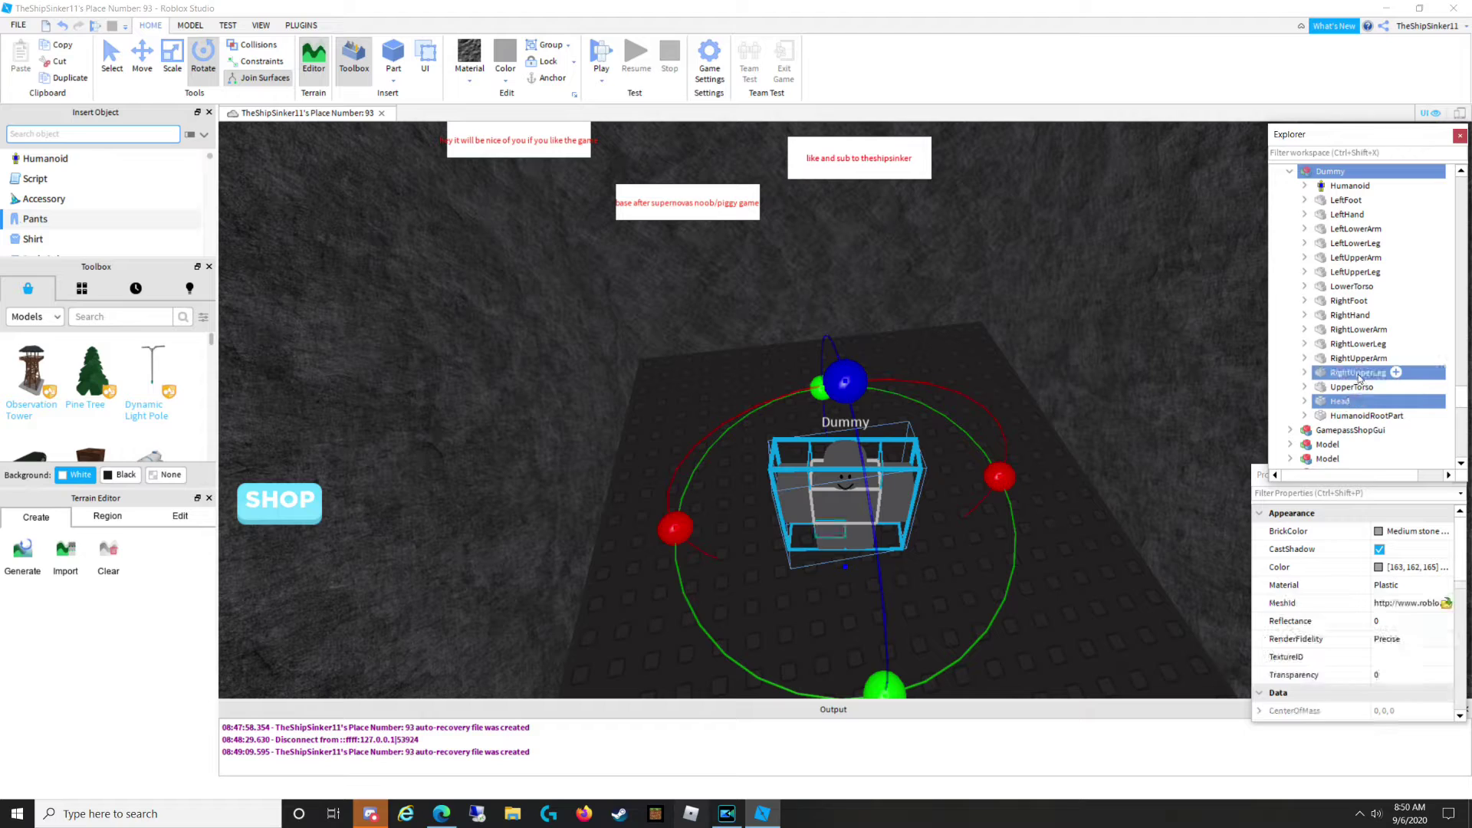
pyautogui.keyDown('ctrl'); pyautogui.click(1354, 388); pyautogui.keyUp('ctrl')
pyautogui.keyDown('ctrl'); pyautogui.click(1361, 359); pyautogui.keyUp('ctrl')
pyautogui.keyDown('ctrl'); pyautogui.click(1367, 330); pyautogui.keyUp('ctrl')
pyautogui.keyDown('ctrl'); pyautogui.click(1372, 315); pyautogui.keyUp('ctrl')
pyautogui.keyDown('ctrl'); pyautogui.click(1360, 357); pyautogui.keyUp('ctrl')
pyautogui.keyDown('ctrl'); pyautogui.click(1356, 331); pyautogui.keyUp('ctrl')
pyautogui.keyDown('ctrl'); pyautogui.click(1341, 345); pyautogui.keyUp('ctrl')
pyautogui.keyDown('ctrl'); pyautogui.click(1347, 331); pyautogui.keyUp('ctrl')
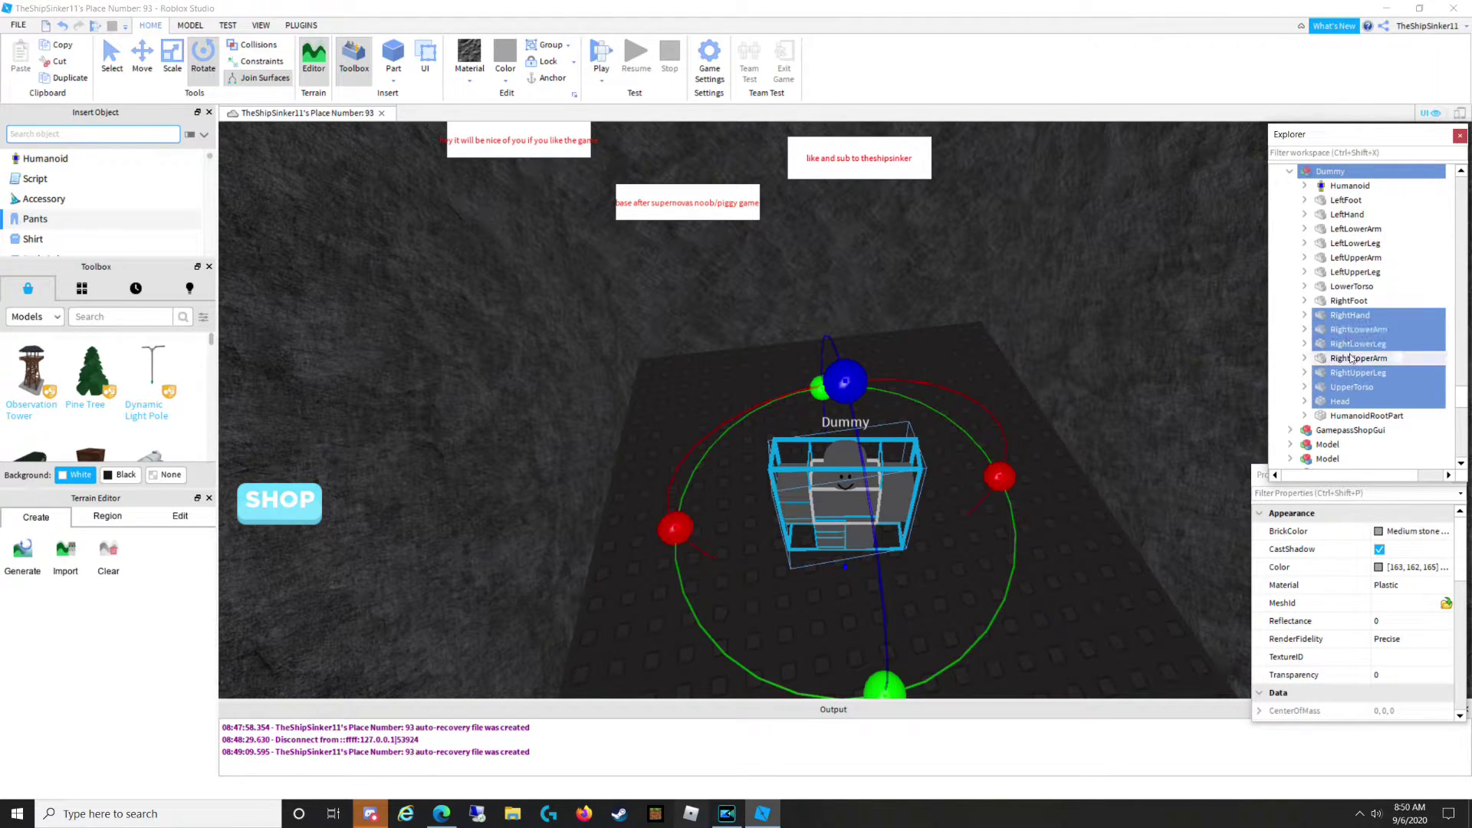
pyautogui.keyDown('ctrl'); pyautogui.click(1350, 359); pyautogui.keyUp('ctrl')
pyautogui.keyDown('ctrl'); pyautogui.click(1313, 299); pyautogui.keyUp('ctrl')
pyautogui.keyDown('ctrl'); pyautogui.click(1314, 286); pyautogui.keyUp('ctrl')
pyautogui.keyDown('ctrl'); pyautogui.click(1314, 272); pyautogui.keyUp('ctrl')
pyautogui.keyDown('ctrl'); pyautogui.click(1314, 257); pyautogui.keyUp('ctrl')
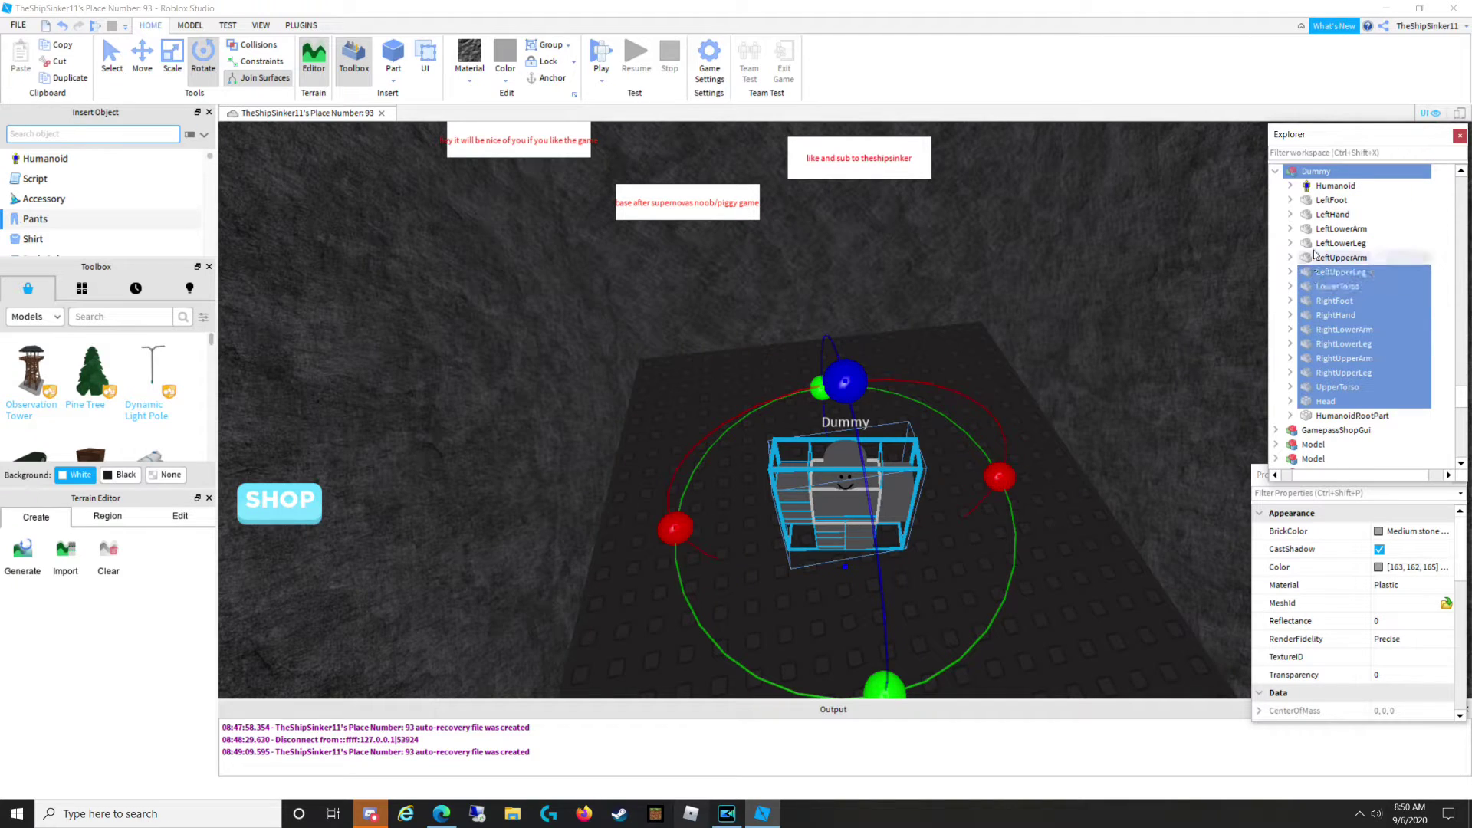
pyautogui.keyDown('ctrl'); pyautogui.click(1314, 243); pyautogui.keyUp('ctrl')
pyautogui.keyDown('ctrl'); pyautogui.click(1313, 228); pyautogui.keyUp('ctrl')
pyautogui.keyDown('ctrl'); pyautogui.click(1315, 214); pyautogui.keyUp('ctrl')
pyautogui.keyDown('ctrl'); pyautogui.click(1316, 200); pyautogui.keyUp('ctrl')
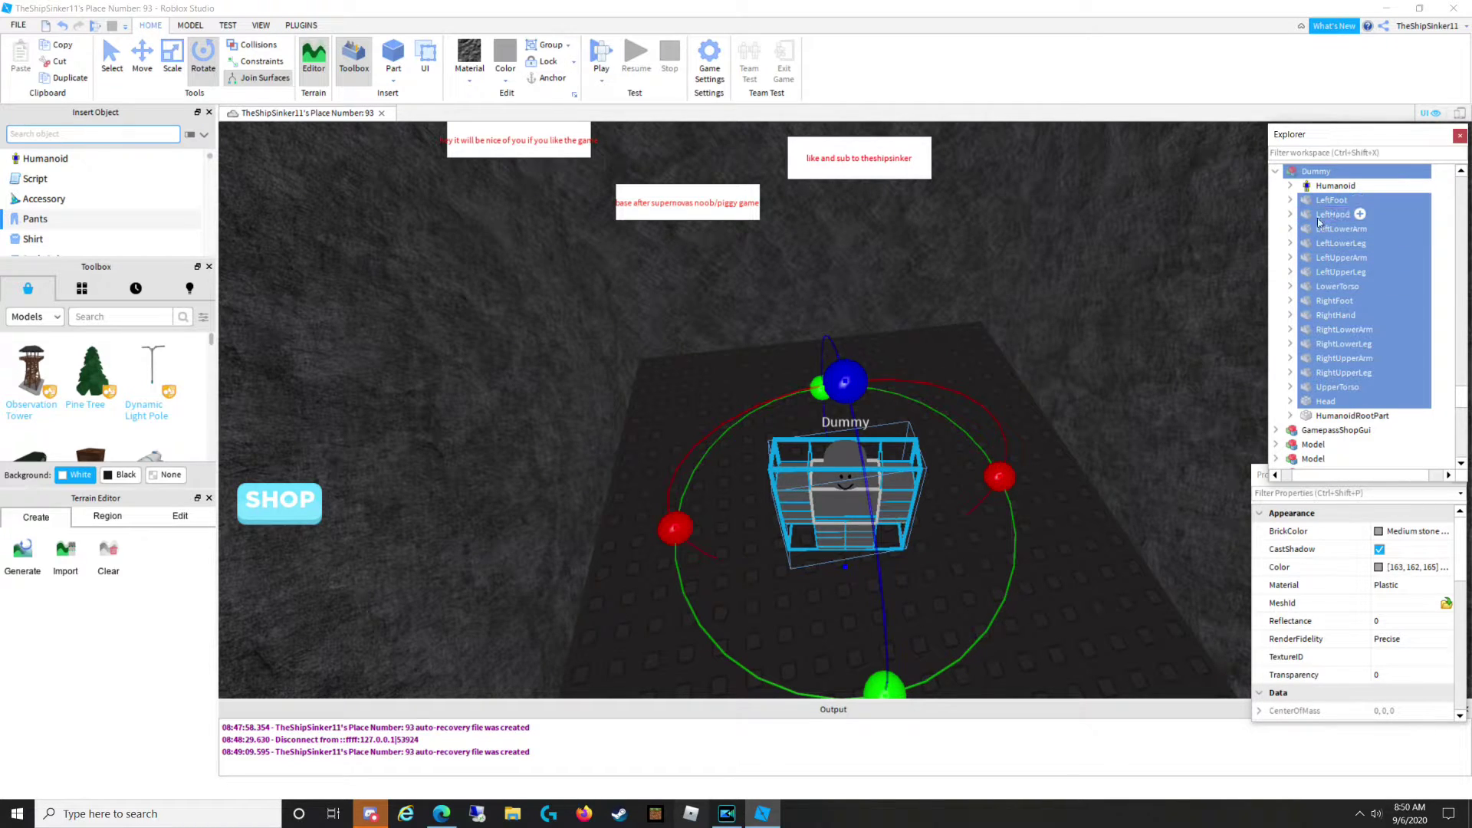
pyautogui.click(1396, 532)
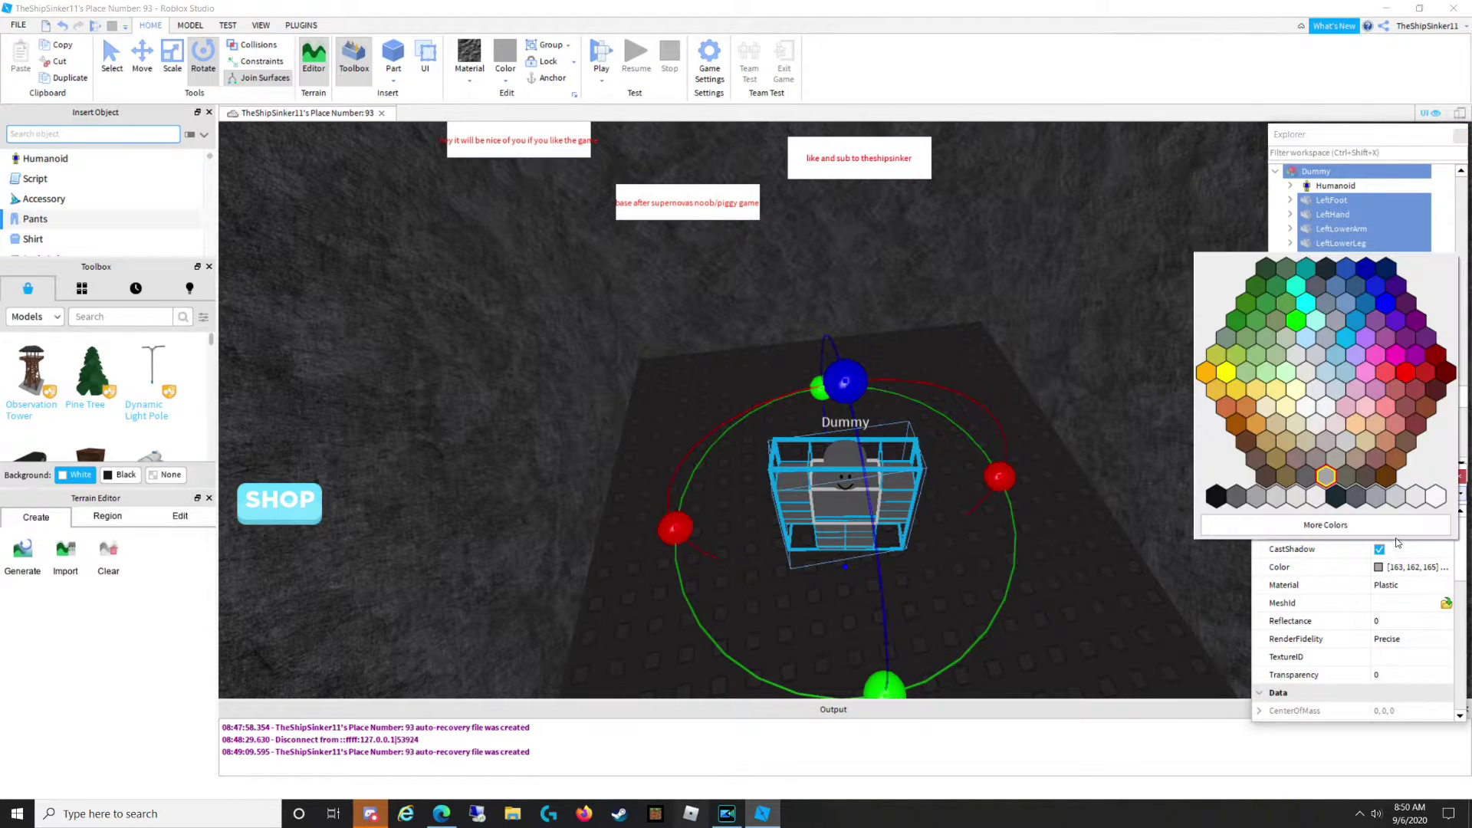
pyautogui.click(1226, 371)
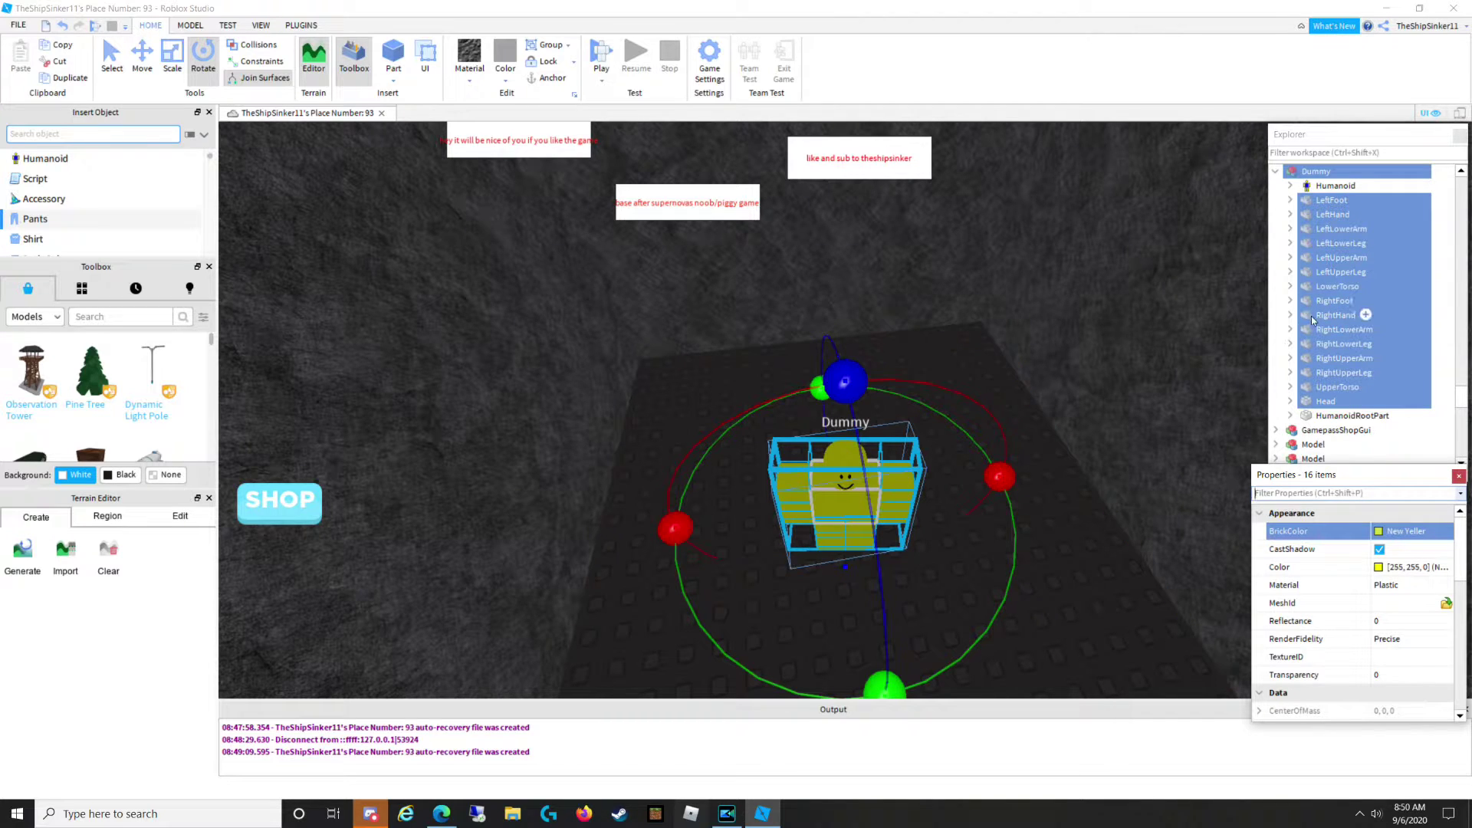
# Change the BrickColor of the dummy's UpperTorso to Dark blue.
pyautogui.doubleClick(1350, 358)
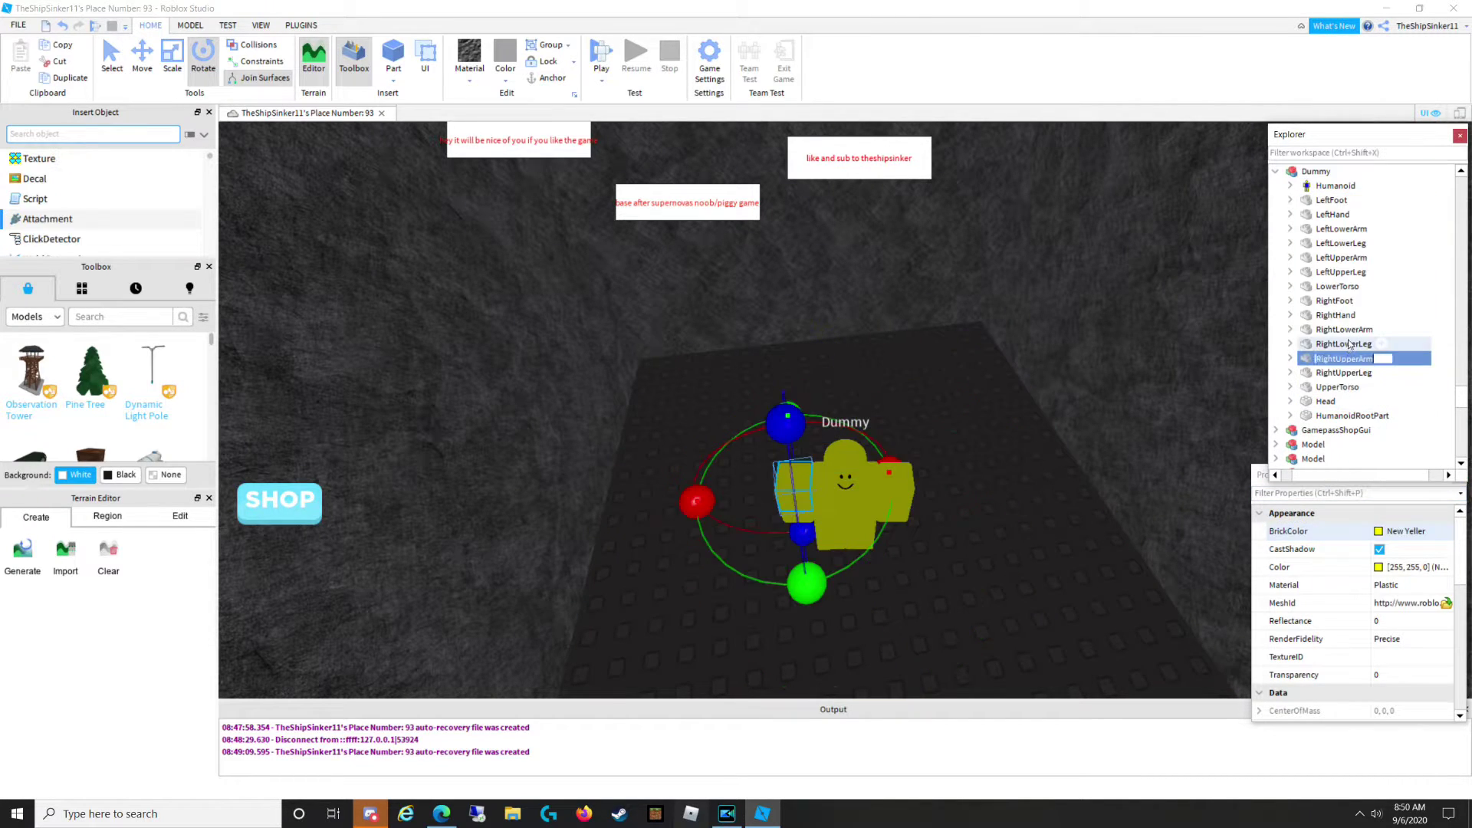
pyautogui.click(1338, 386)
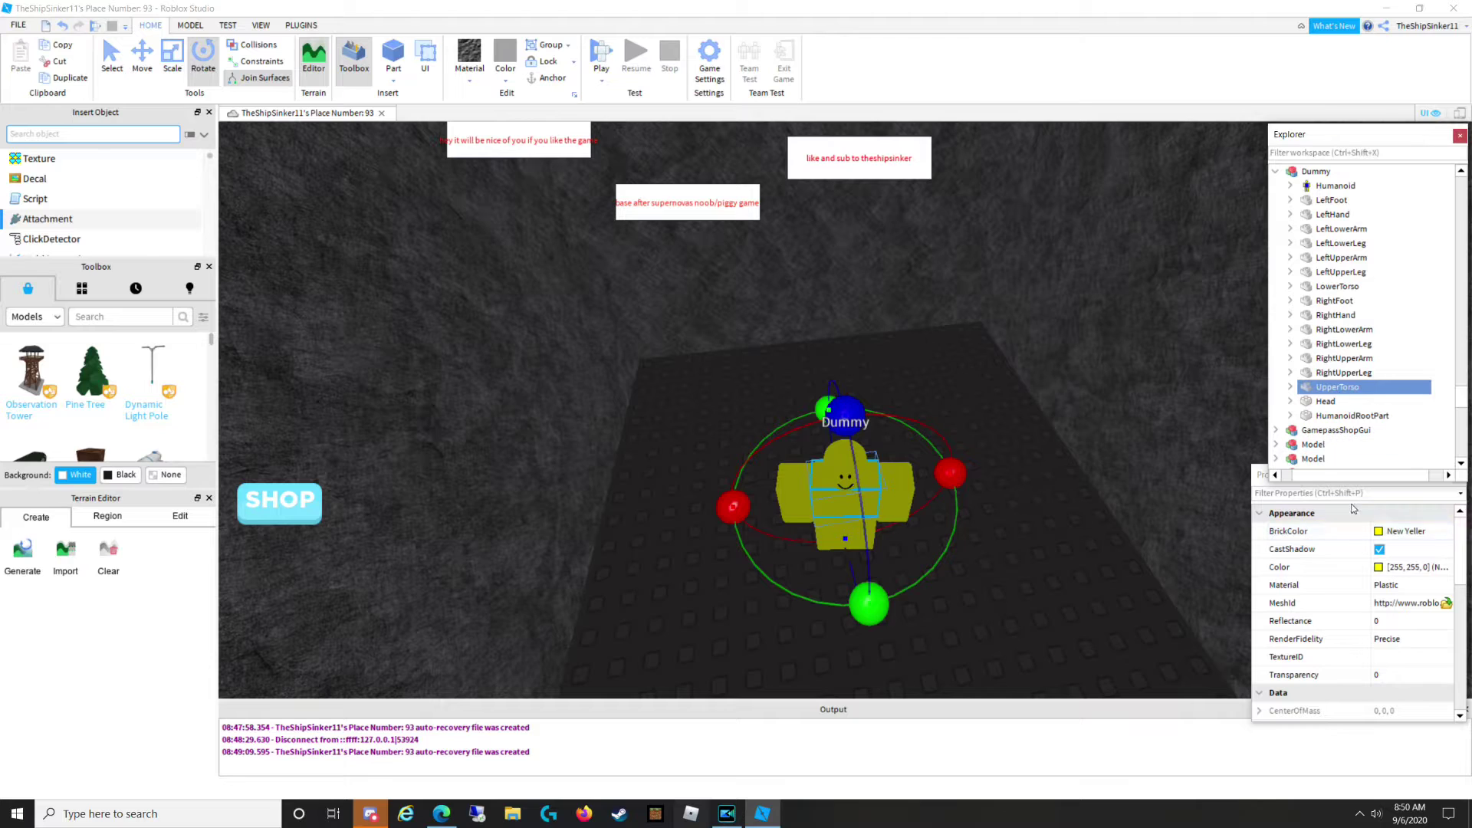
pyautogui.click(1395, 530)
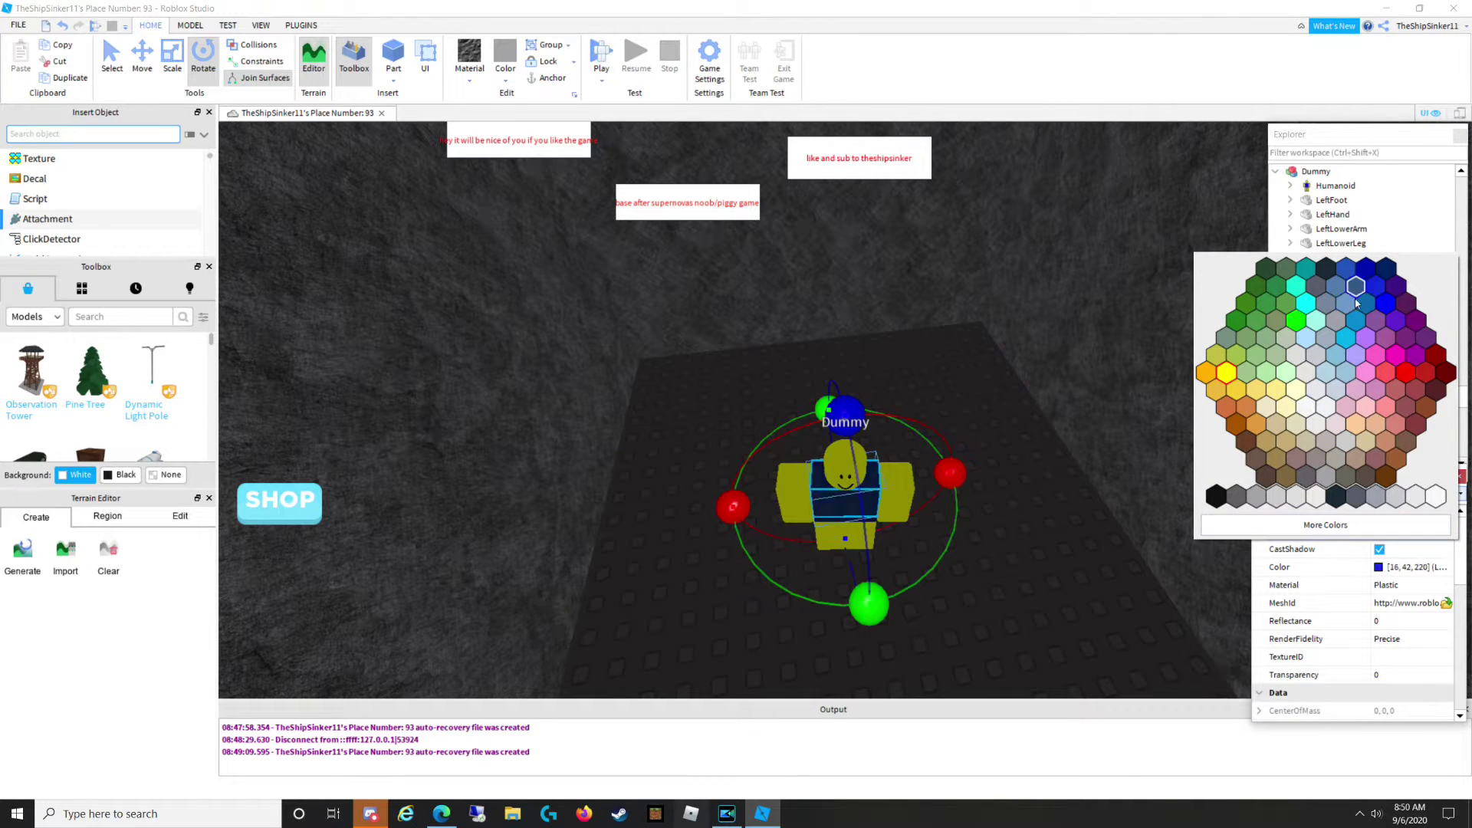
pyautogui.click(1365, 268)
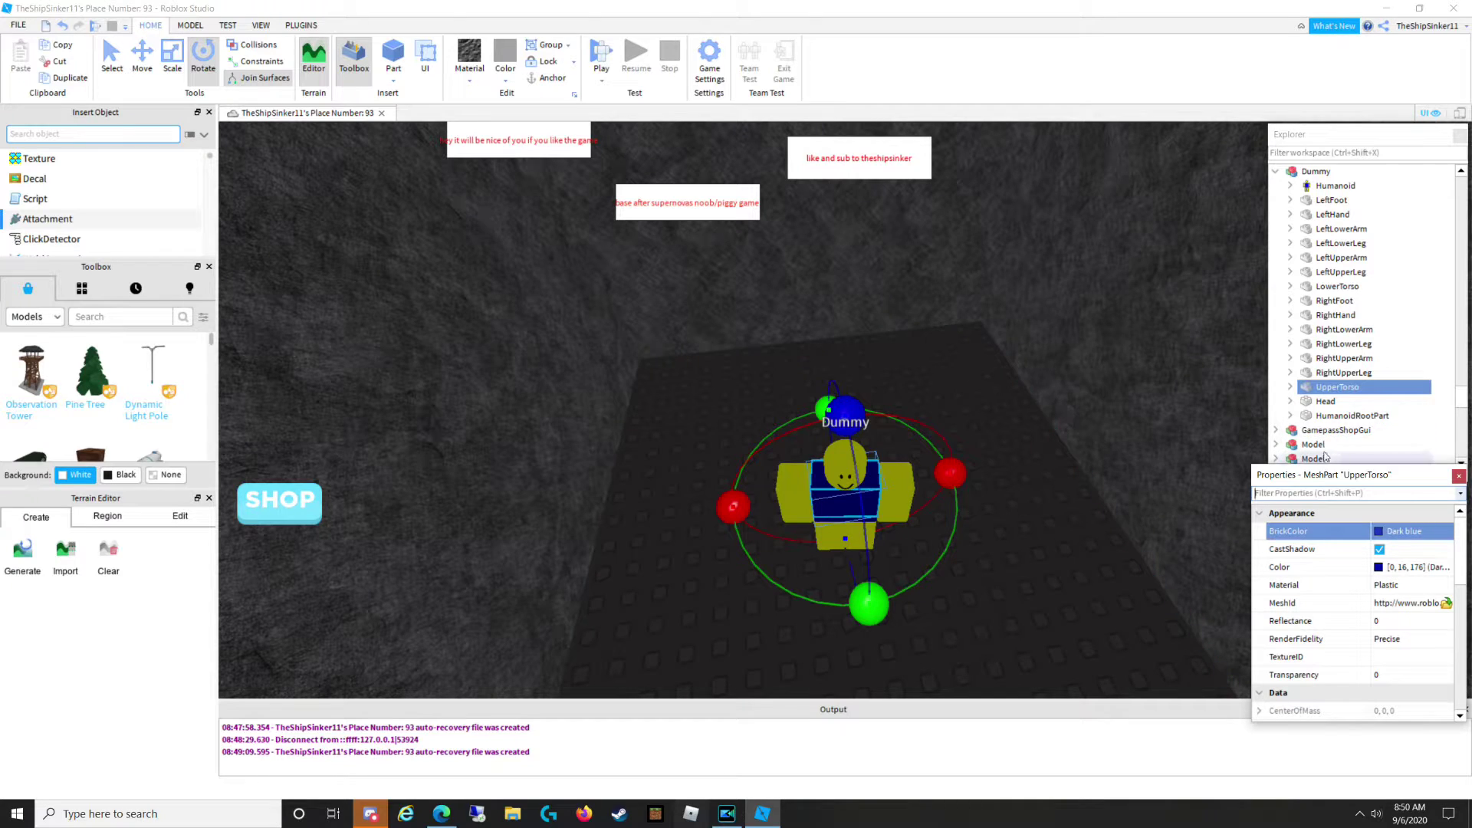
# Add a Dialog object to the dummy's Head and select it.
pyautogui.click(1326, 401)
pyautogui.click(1346, 400)
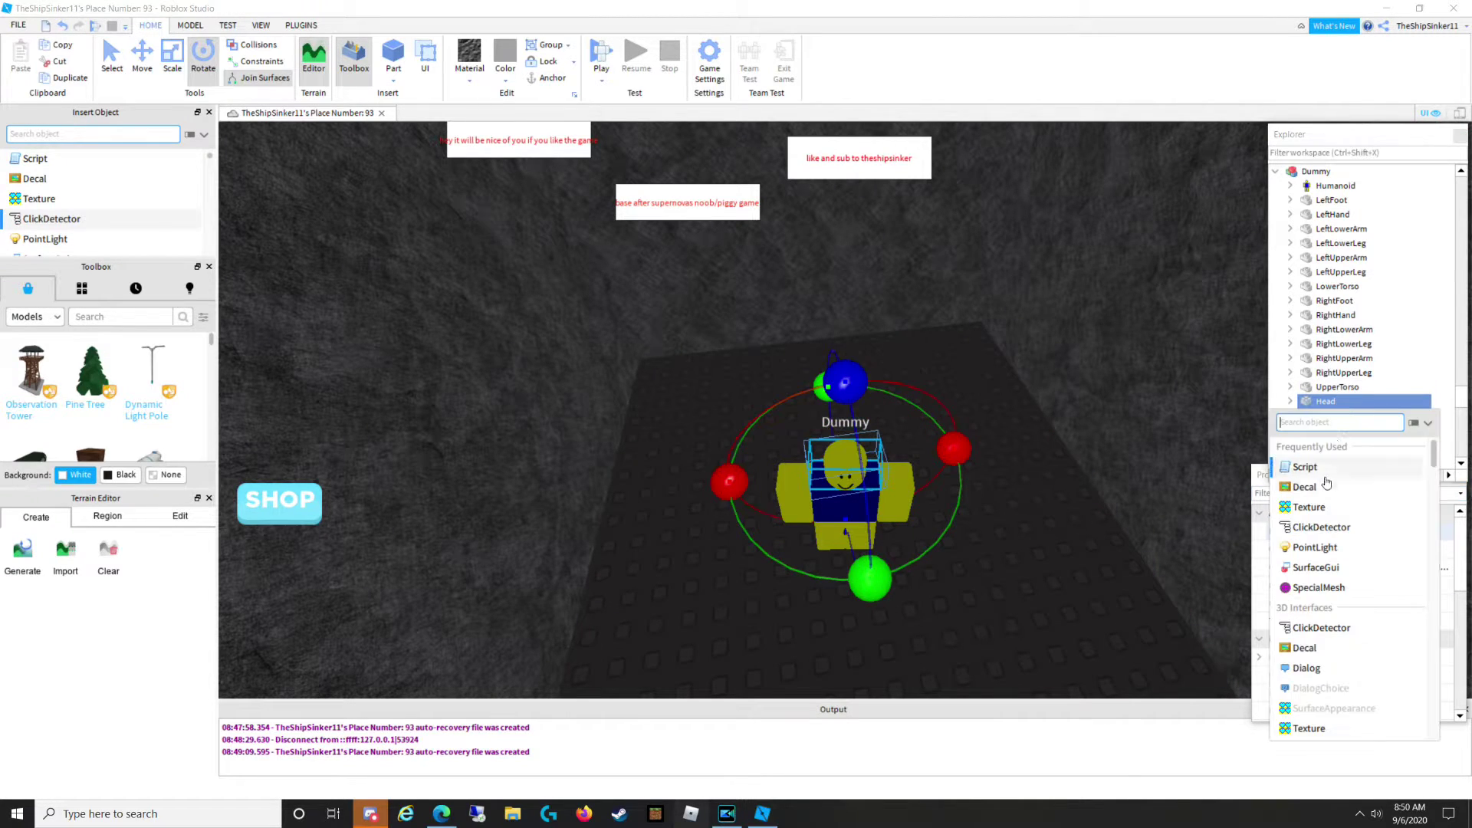
pyautogui.click(1295, 669)
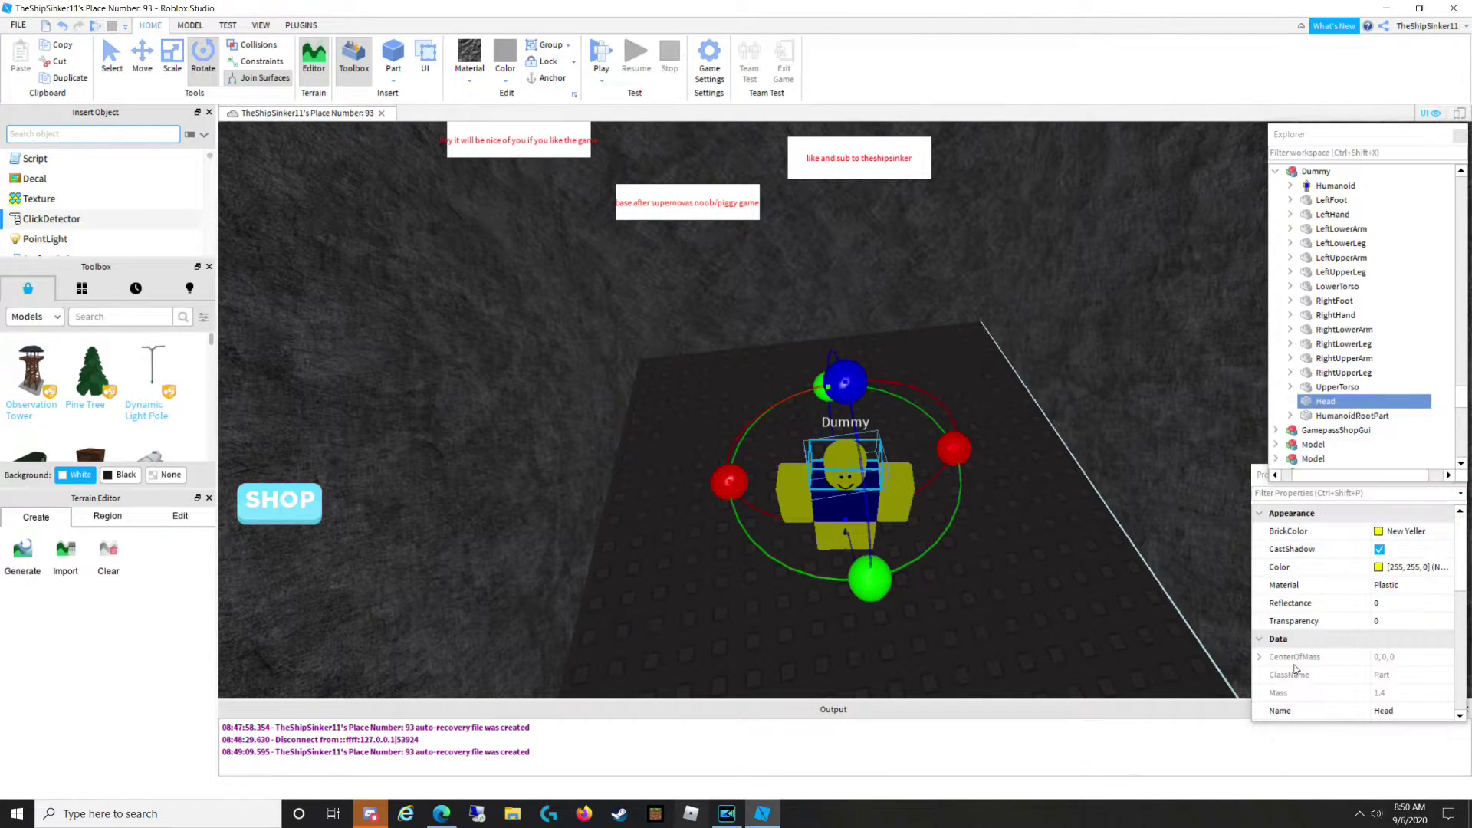
pyautogui.scroll(-1, 1296, 458)
pyautogui.scroll(-2, 1332, 437)
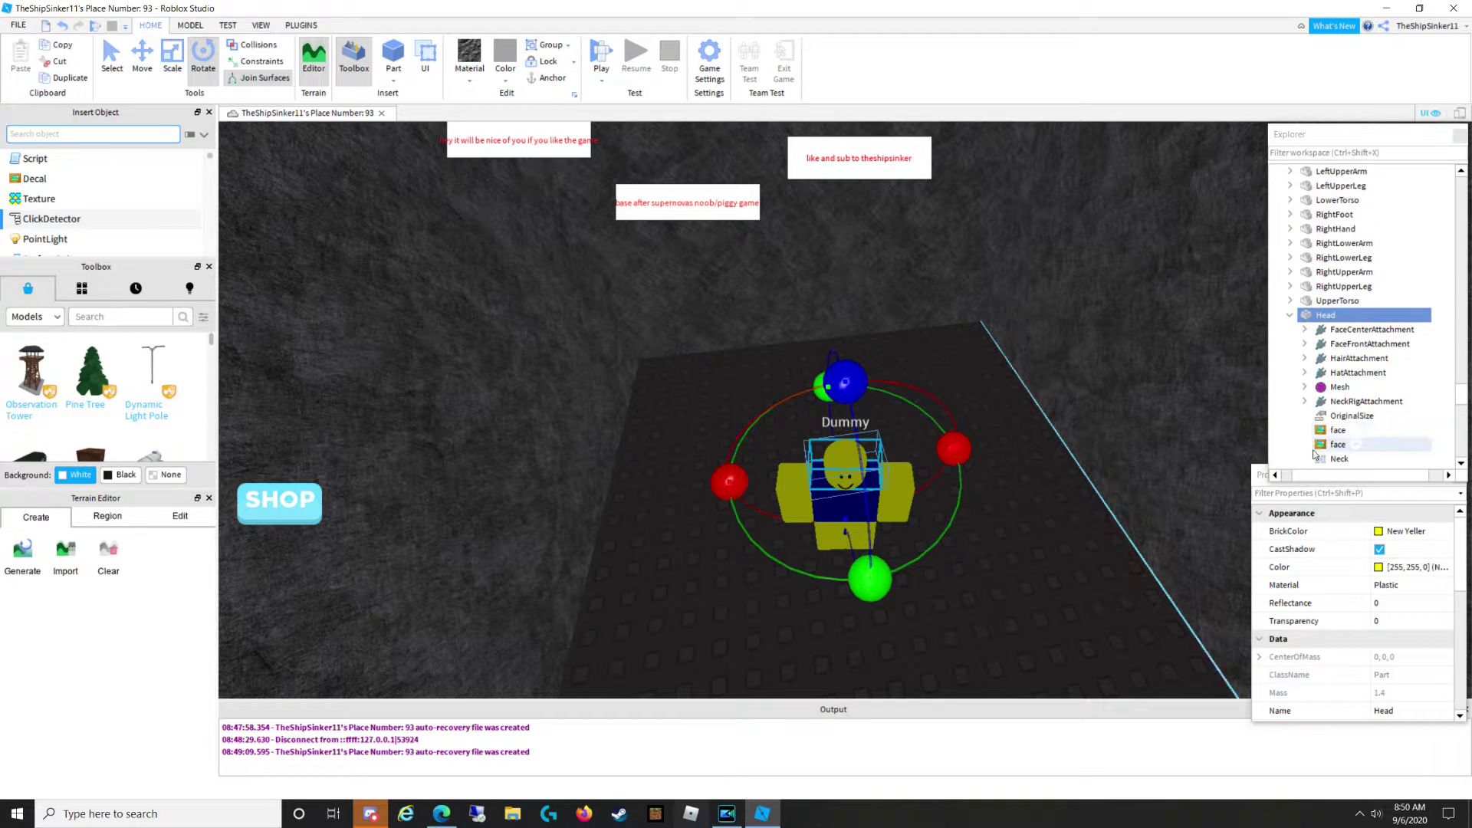
pyautogui.click(1334, 435)
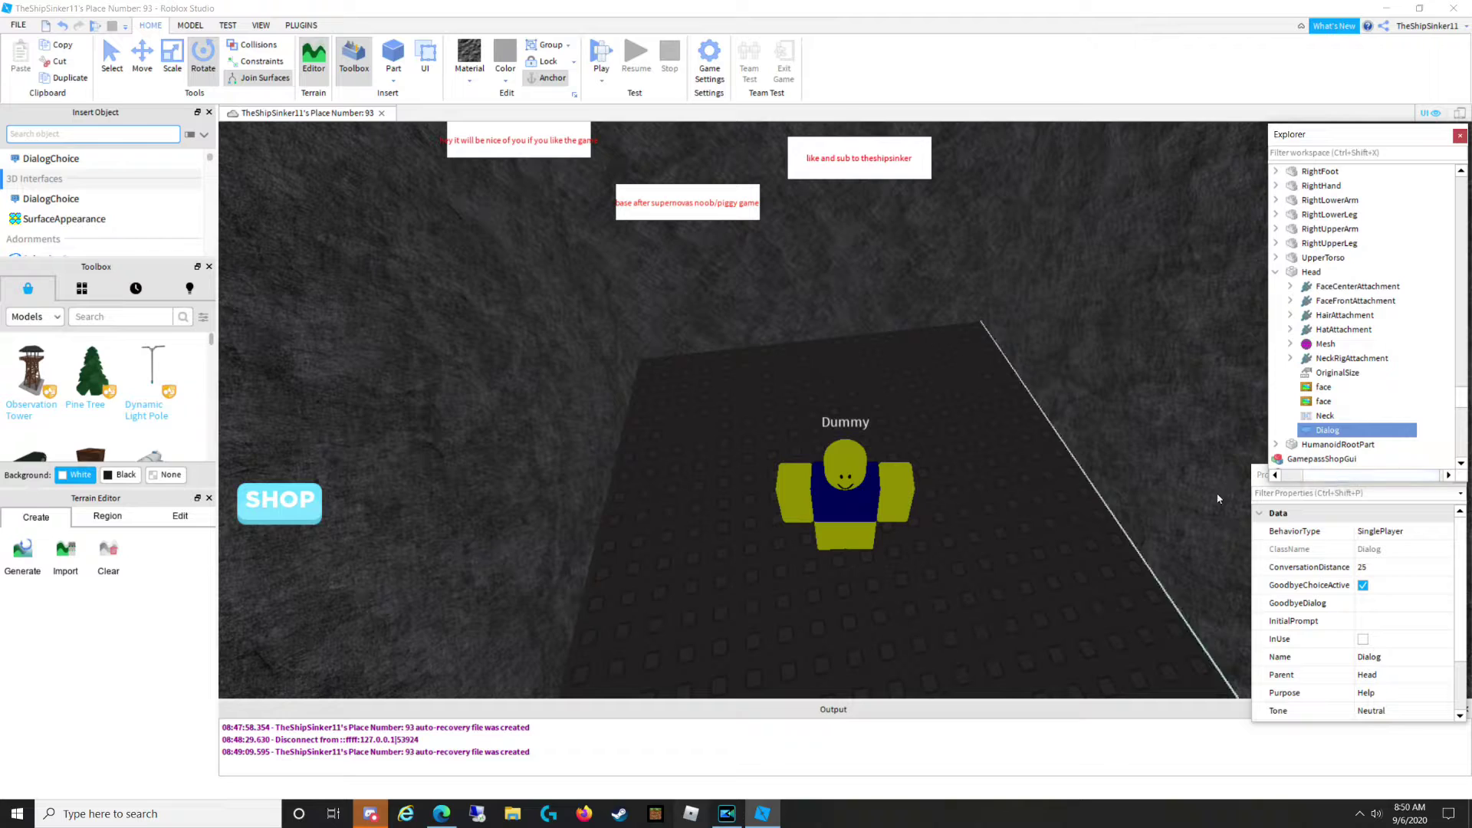
# Set the Dialog's InitialPrompt to "hahaha" and its GoodbyeDialog to "oh no".
pyautogui.click(1377, 624)
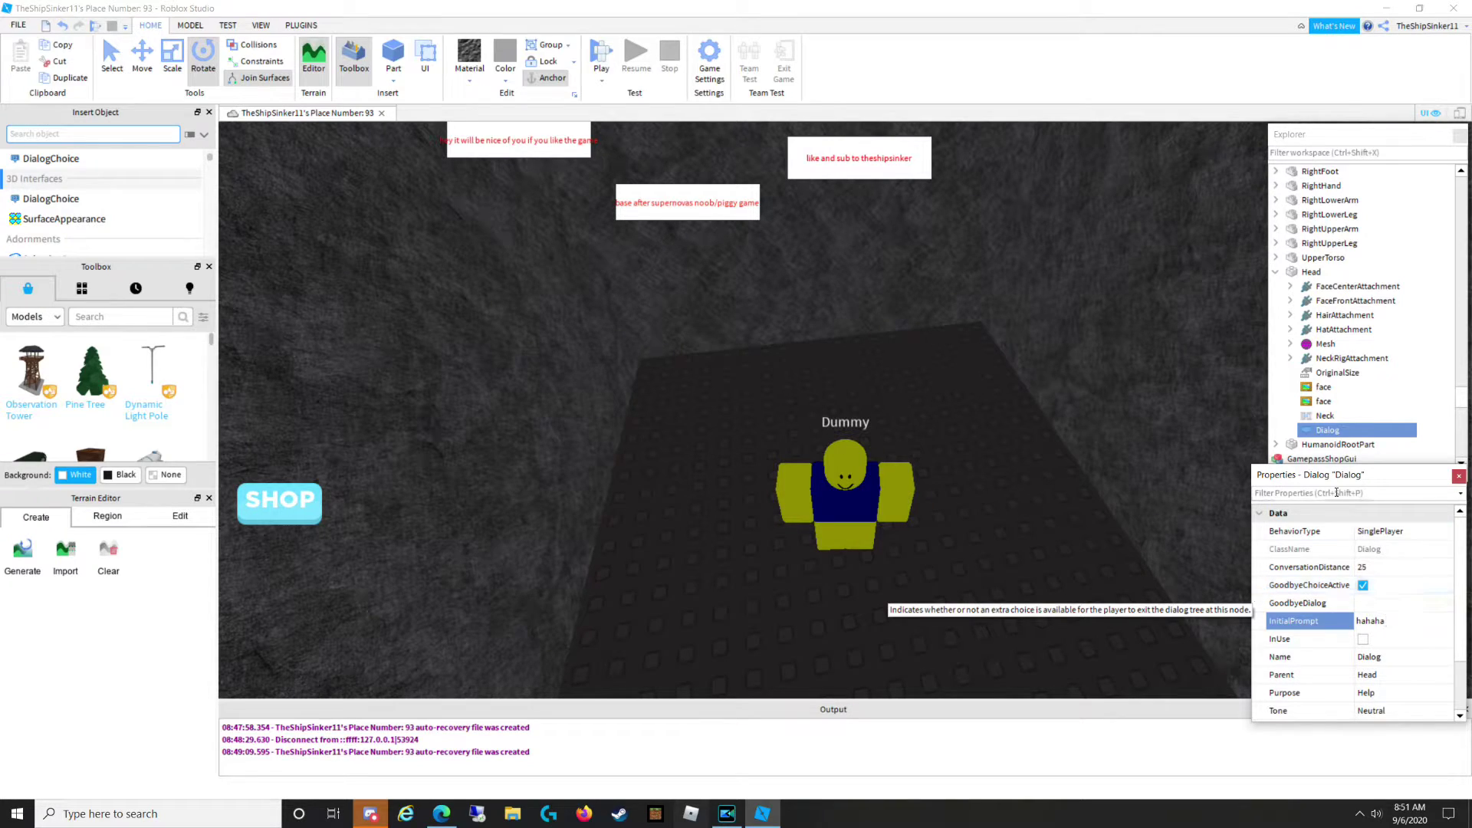
pyautogui.click(1374, 604)
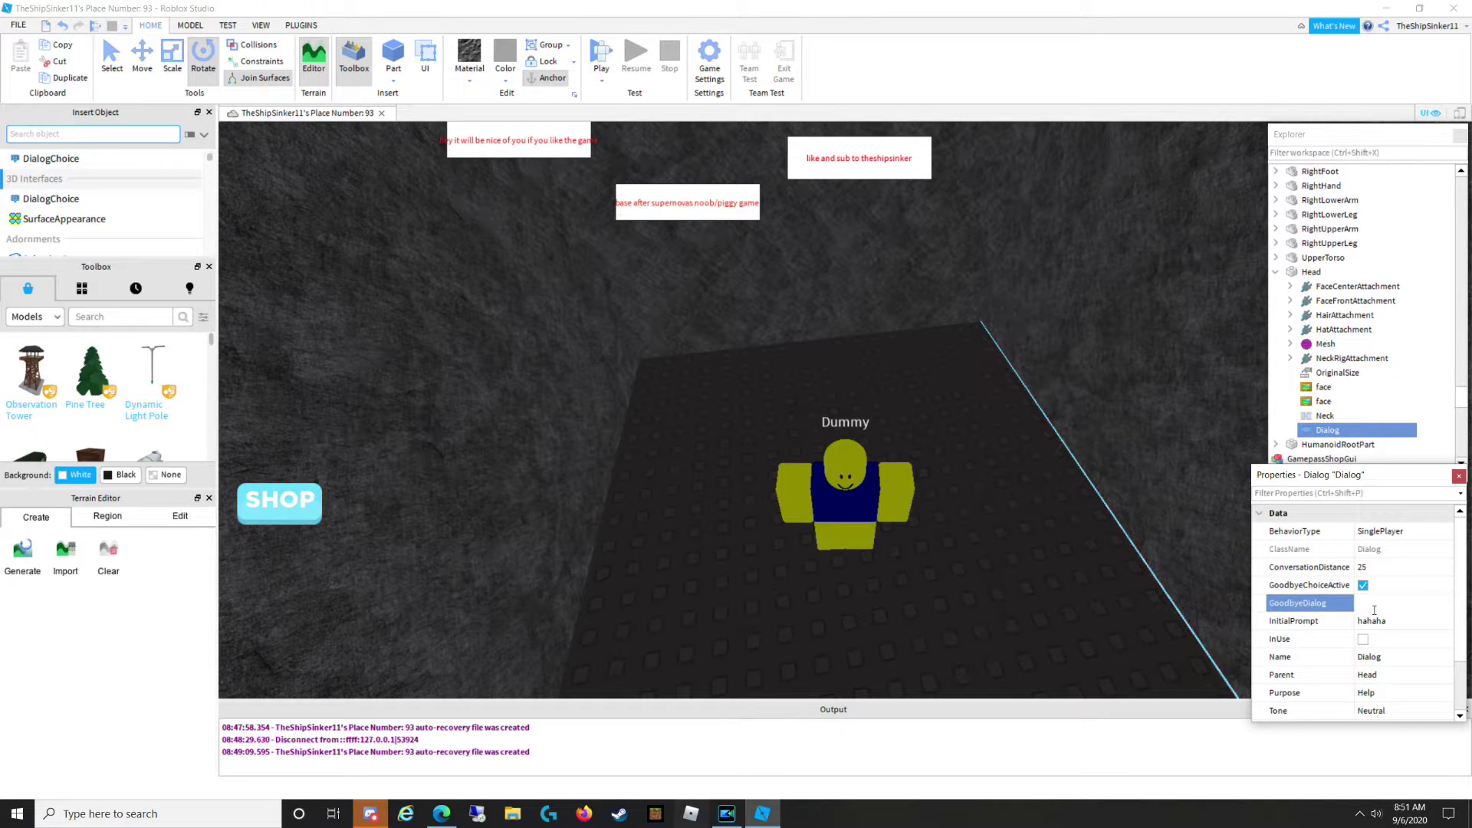
pyautogui.write('oh no')
pyautogui.press('Return')
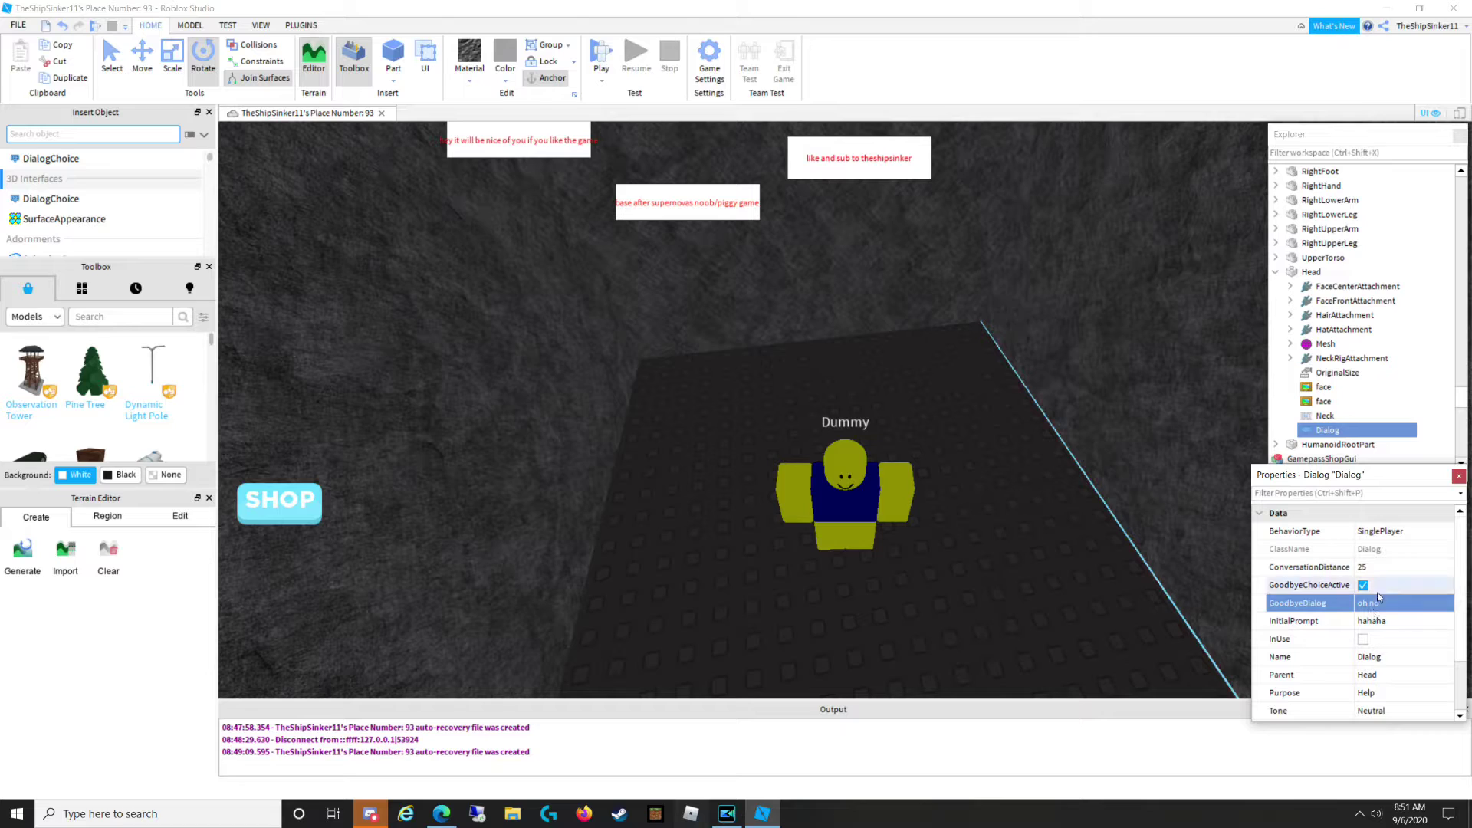
# Add a DialogChoice to the Dialog and set its UserDialog to "i dont care about this house party".
pyautogui.click(1353, 430)
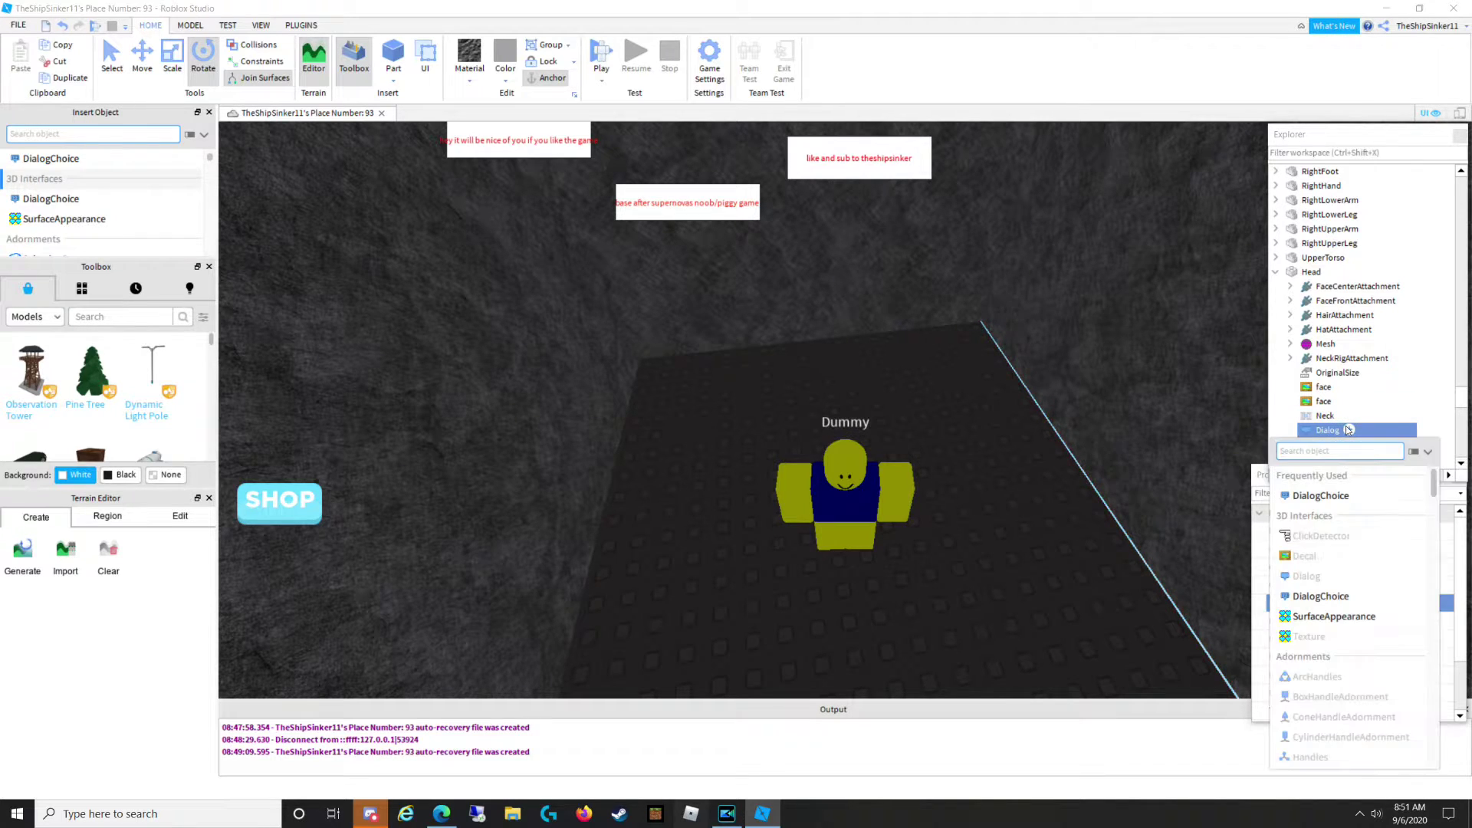
pyautogui.click(1317, 497)
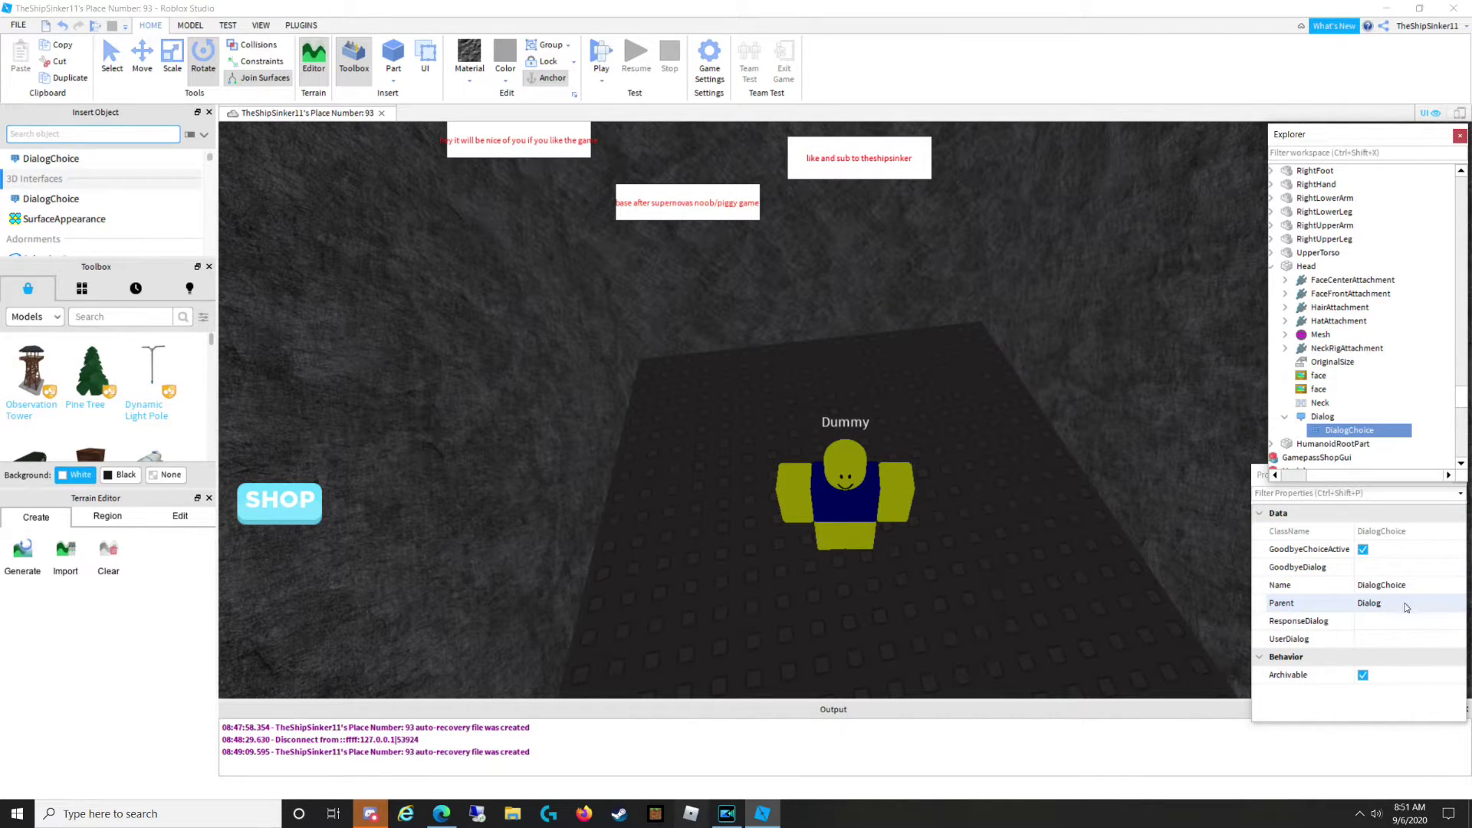
pyautogui.click(1365, 642)
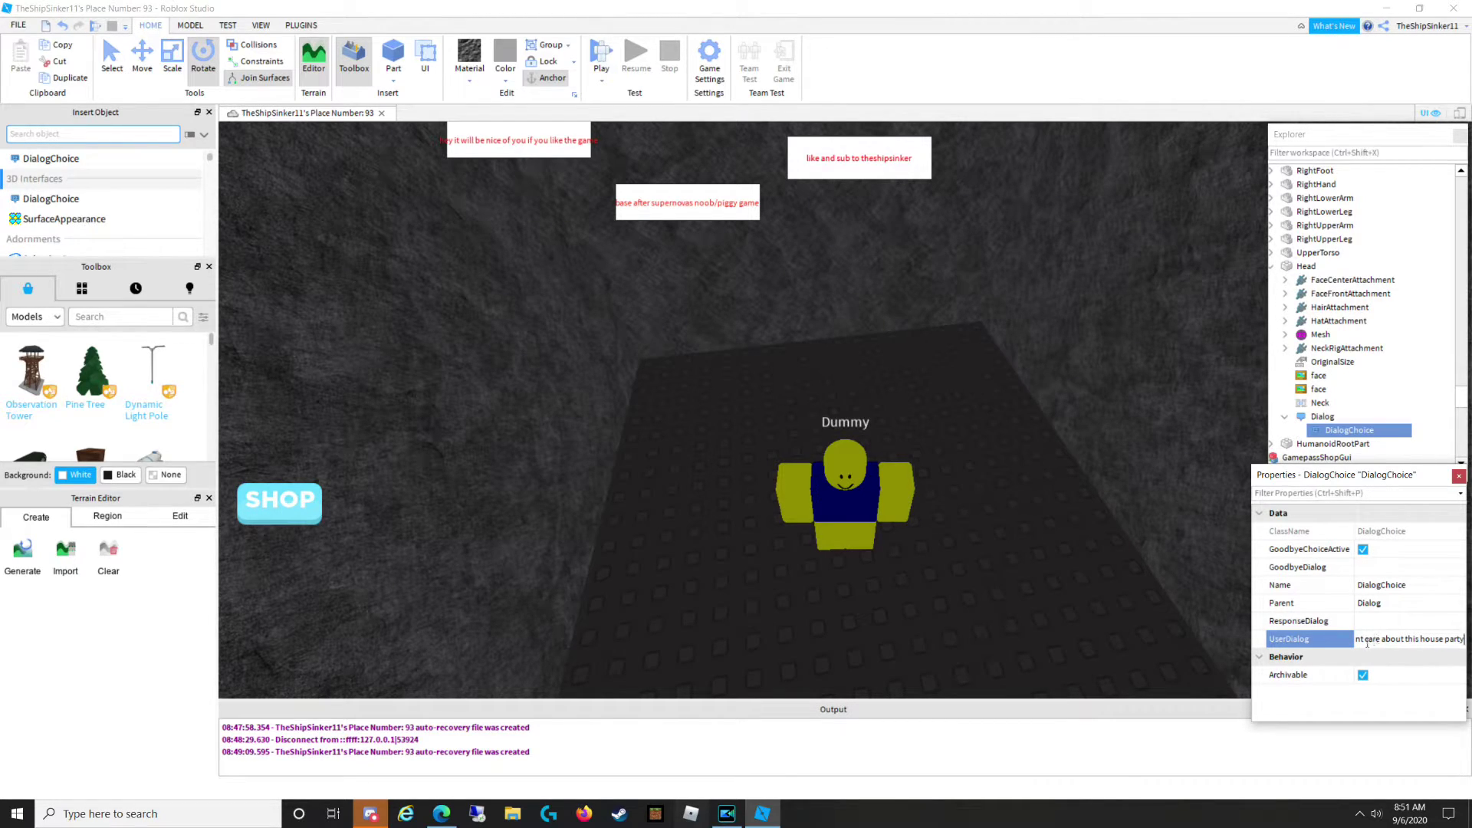
pyautogui.press('Return')
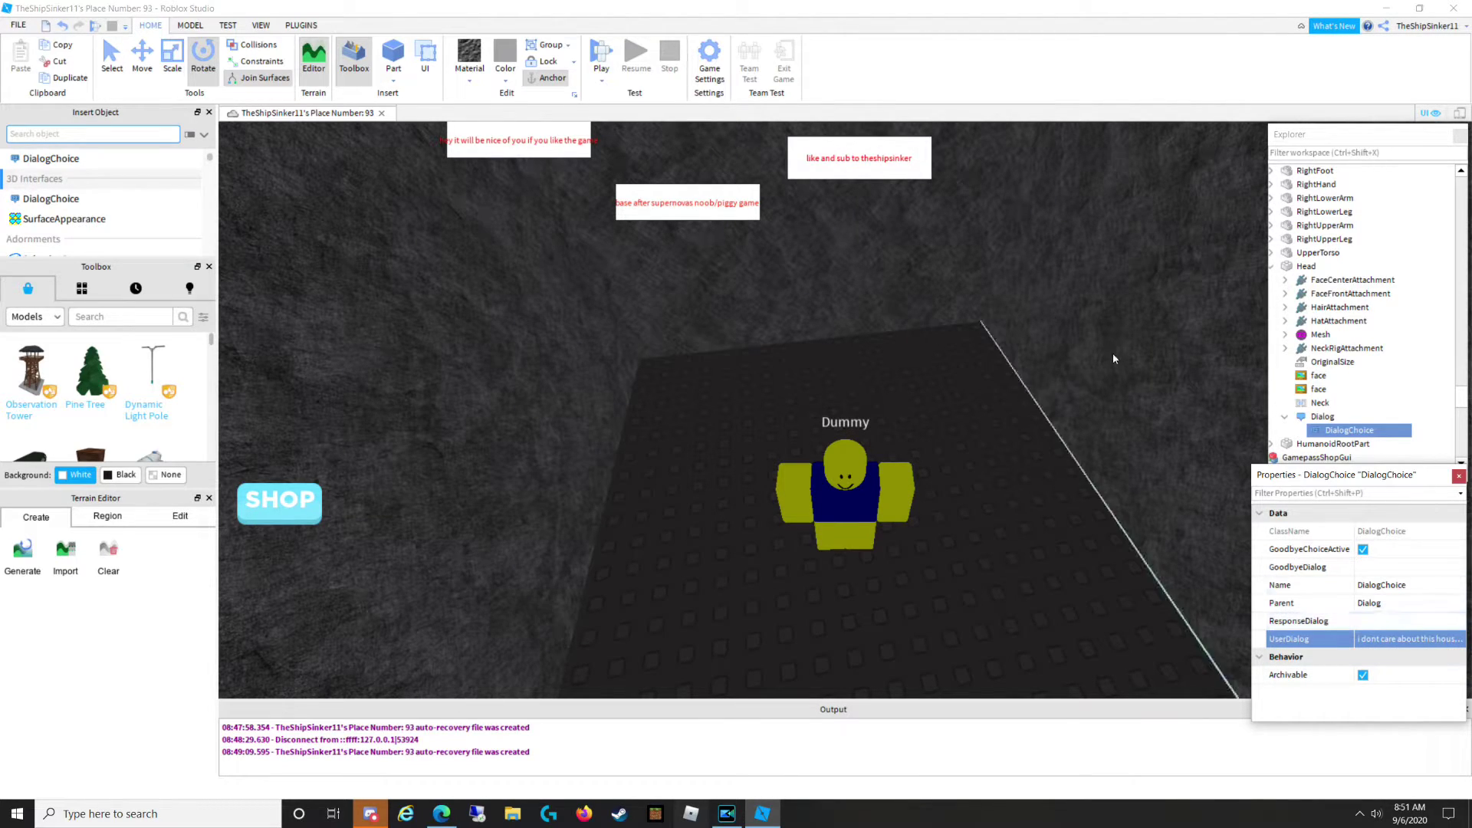
# Set the DialogChoice's ResponseDialog to "DIE i dont care about you!".
pyautogui.moveTo(1320, 431)
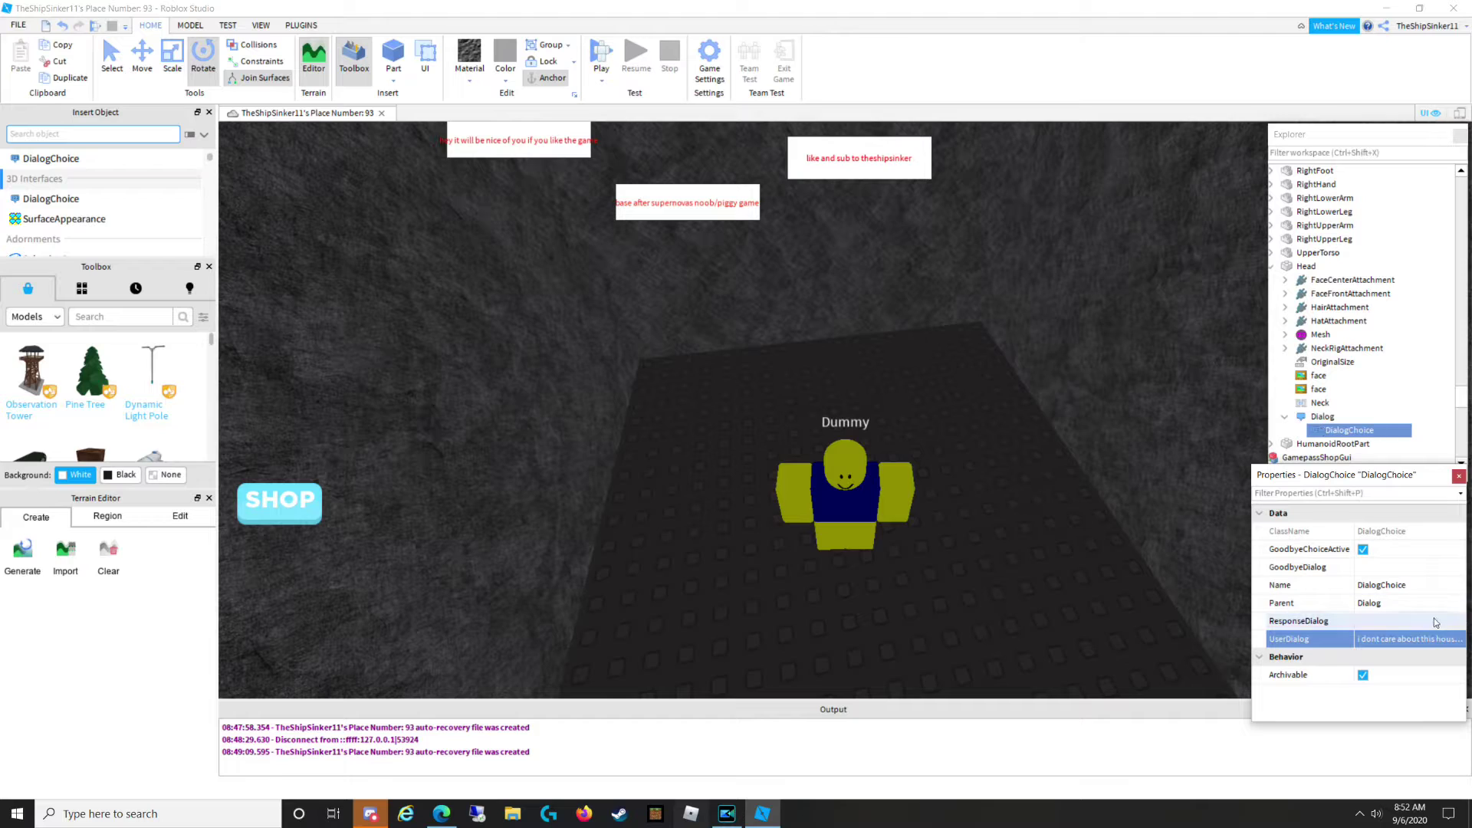
pyautogui.click(1406, 621)
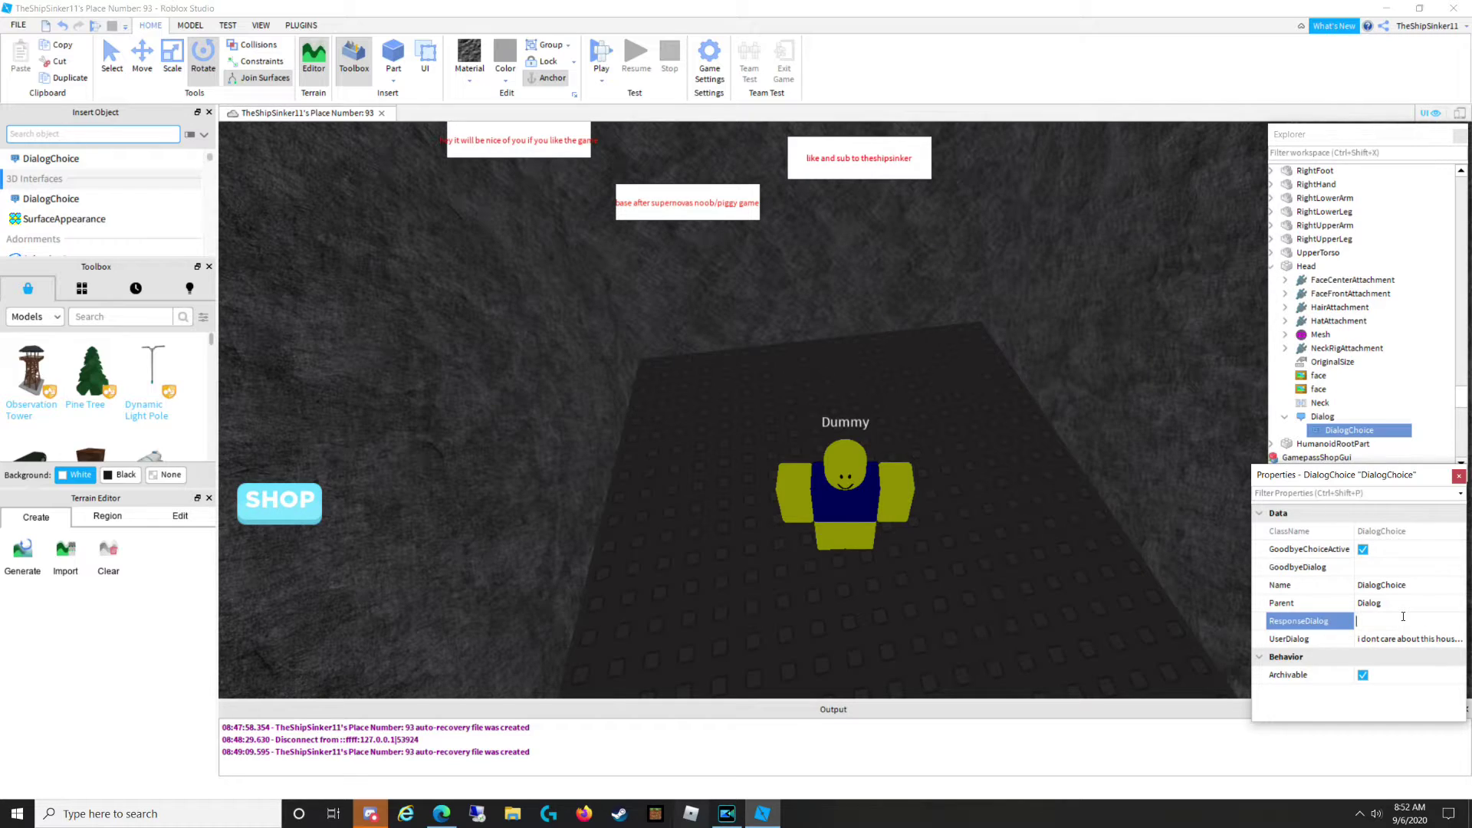
pyautogui.write('DIE i dont care ab')
pyautogui.press('BackSpace')
pyautogui.press('BackSpace')
pyautogui.press('BackSpace')
pyautogui.press('BackSpace')
pyautogui.write('e a')
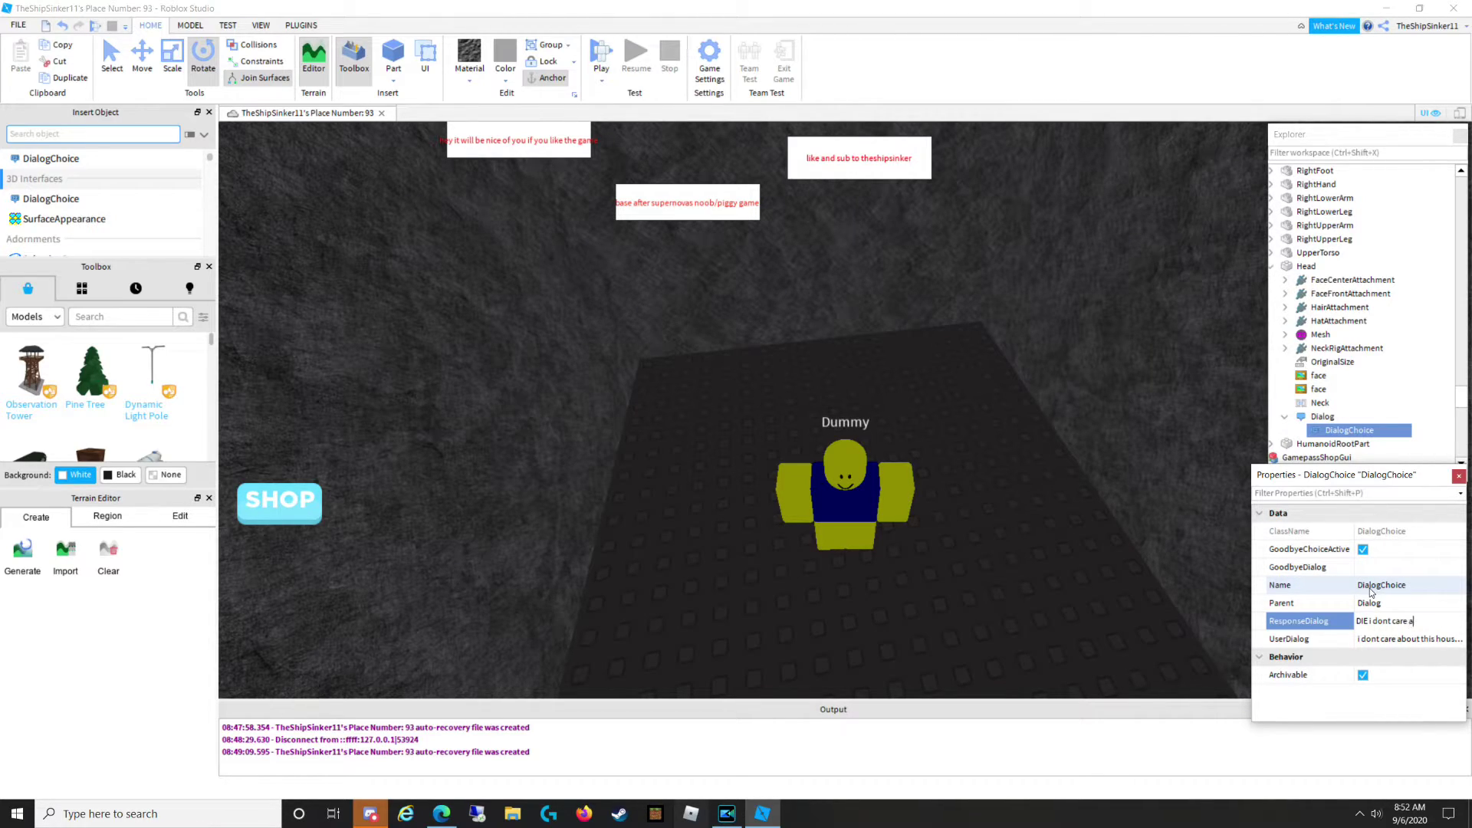
pyautogui.write('bout you!')
pyautogui.press('Return')
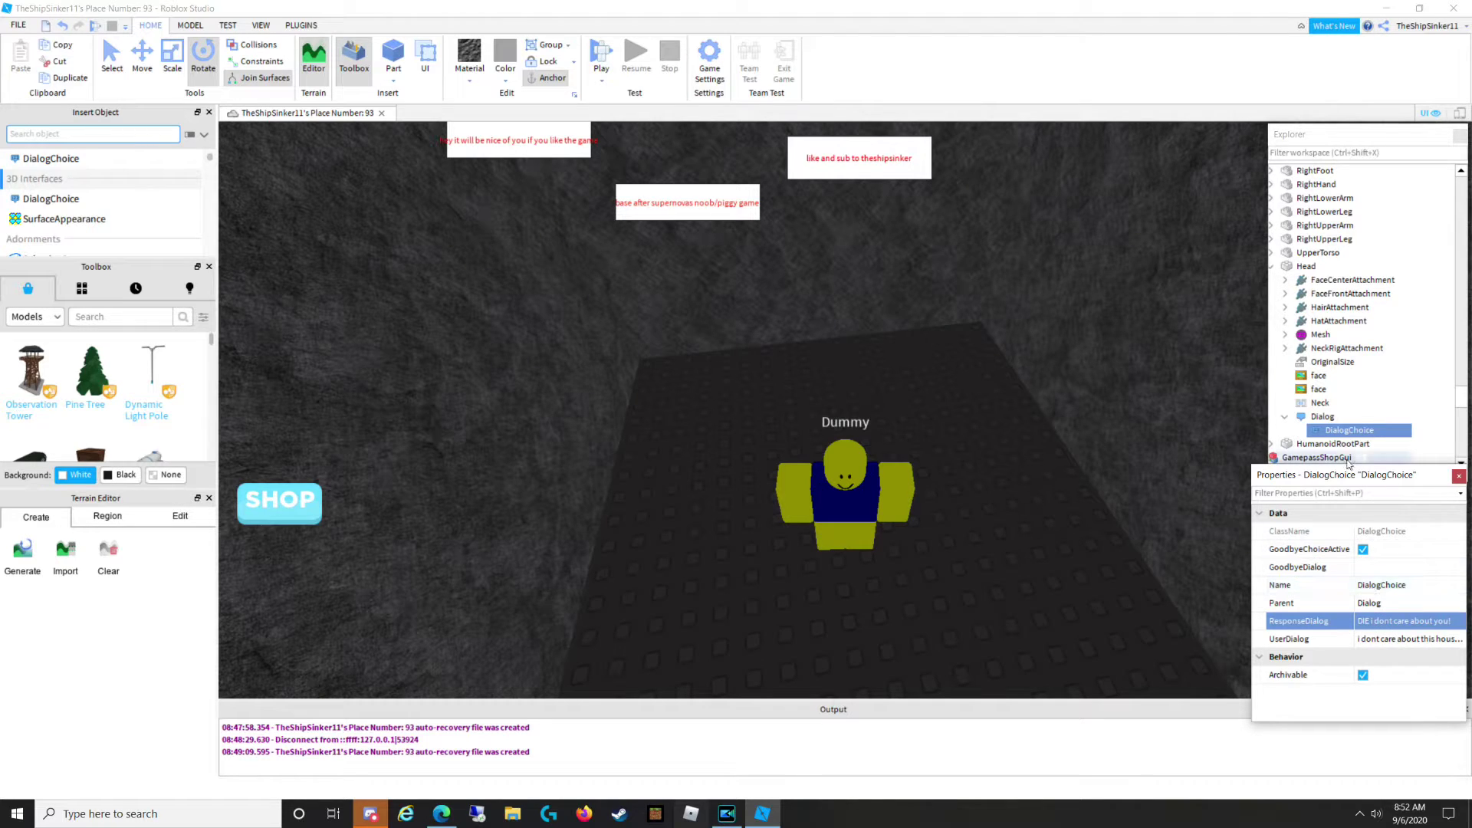
# Start a playtest and walk the character from the spawn area through the map into the house.
pyautogui.click(603, 71)
pyautogui.click(607, 60)
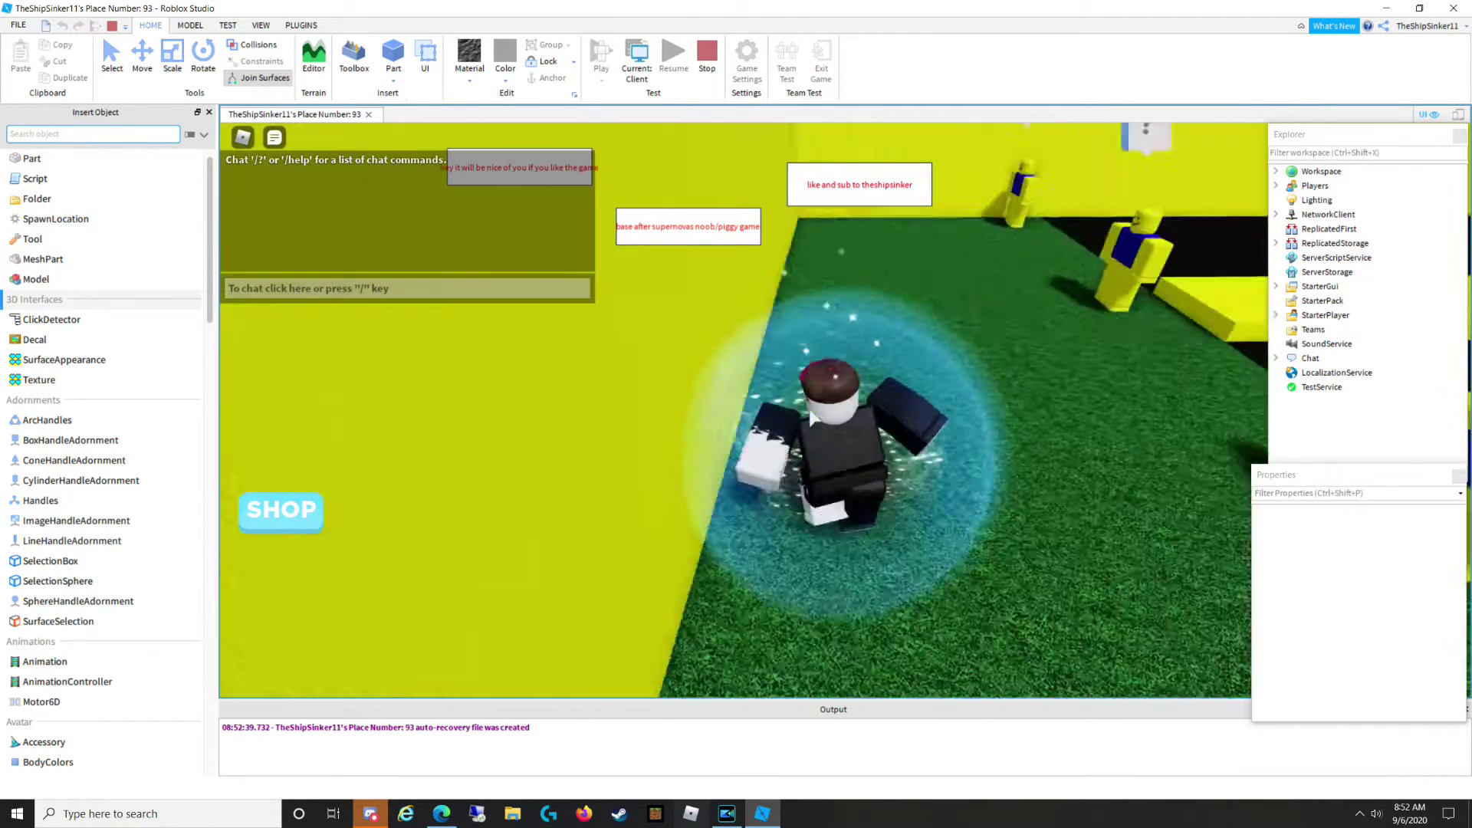
pyautogui.press('w')
pyautogui.moveTo(814, 419); pyautogui.dragTo(826, 385, button='right')
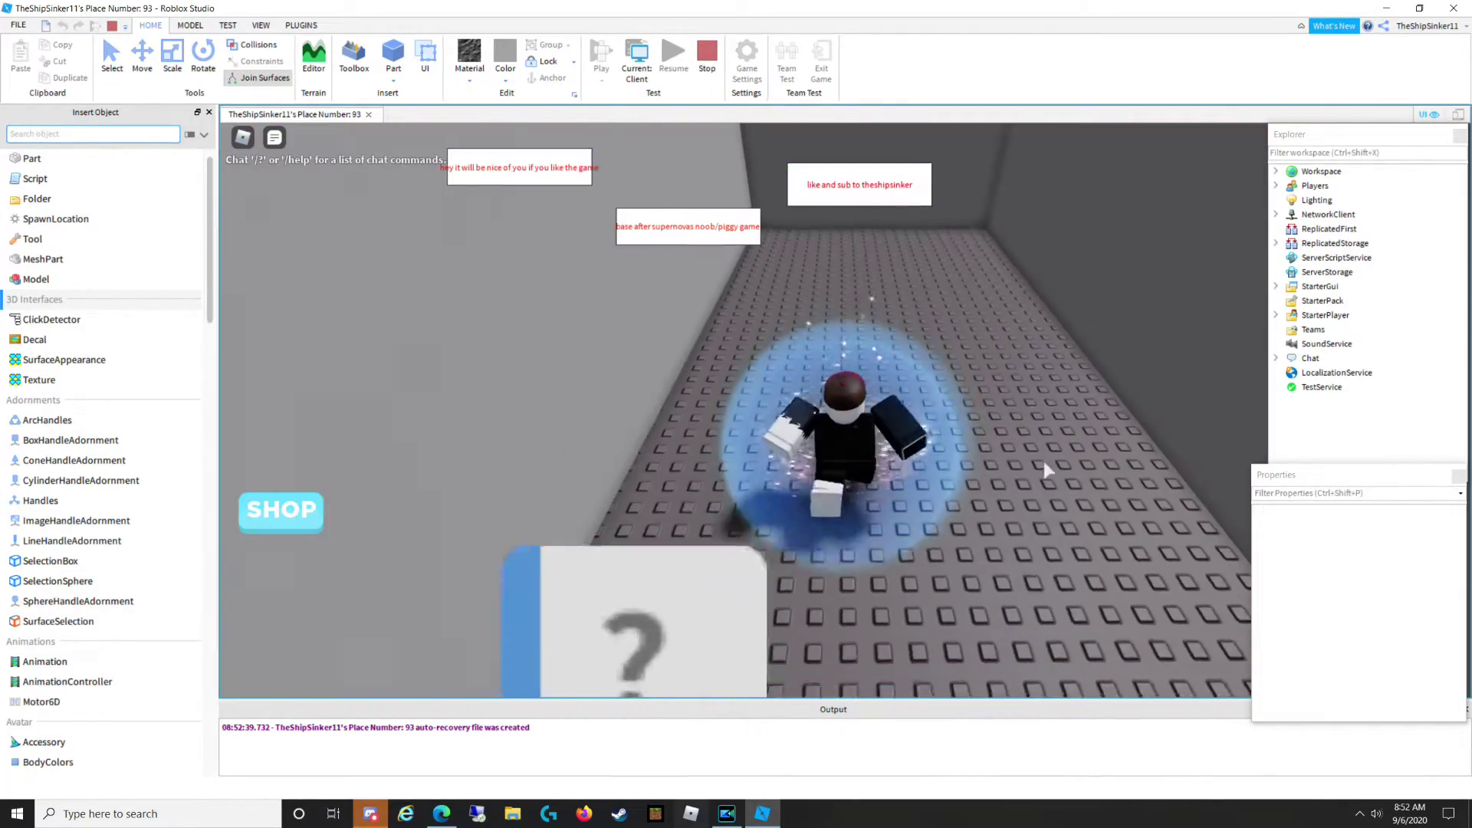
pyautogui.press('w')
pyautogui.moveTo(946, 499); pyautogui.dragTo(946, 500, button='right')
pyautogui.press('w')
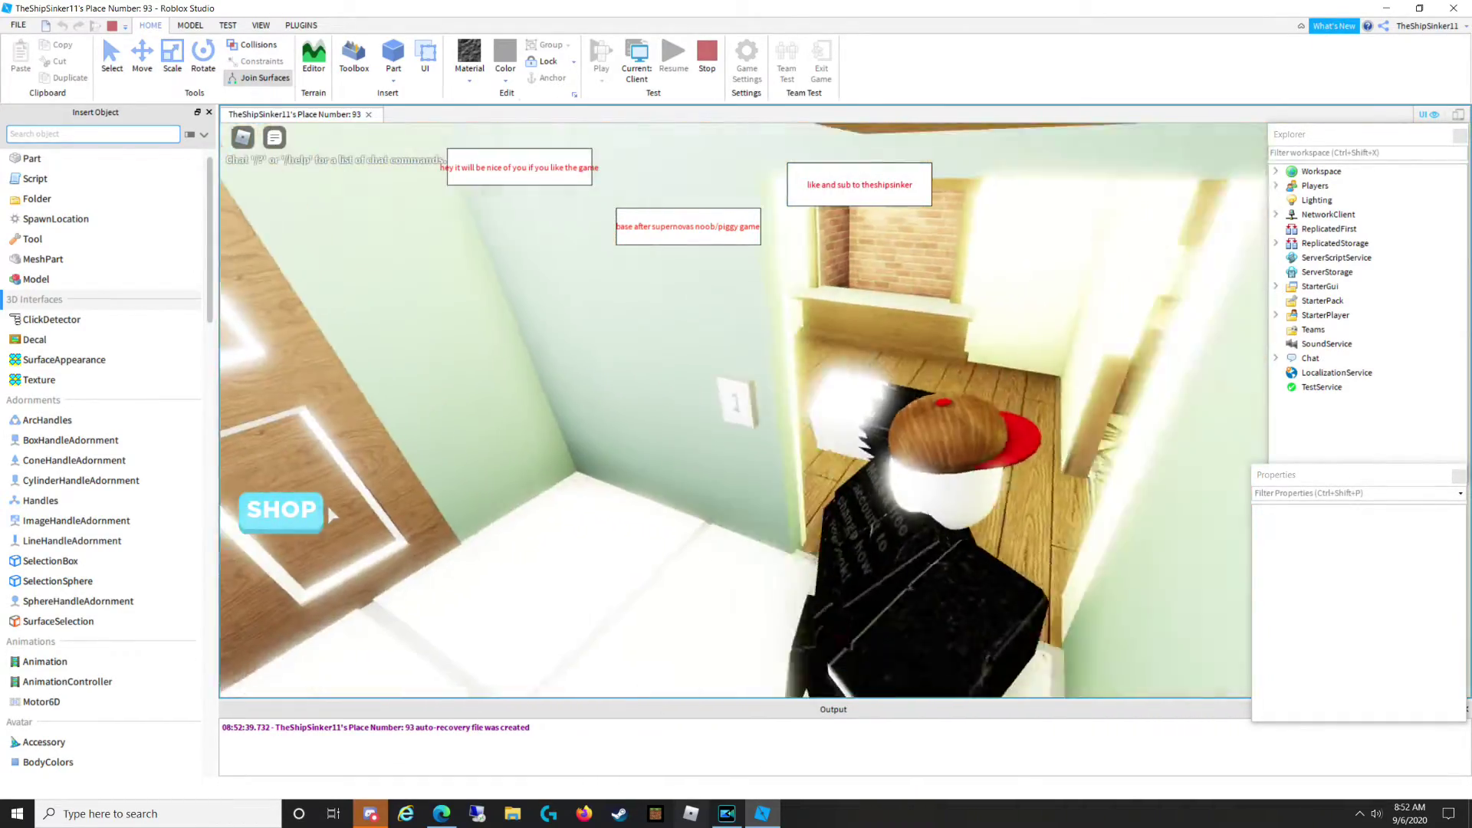
# Check that the gamepass shop opens and closes, and walk through the backyard to the dummy in the cave.
pyautogui.click(299, 517)
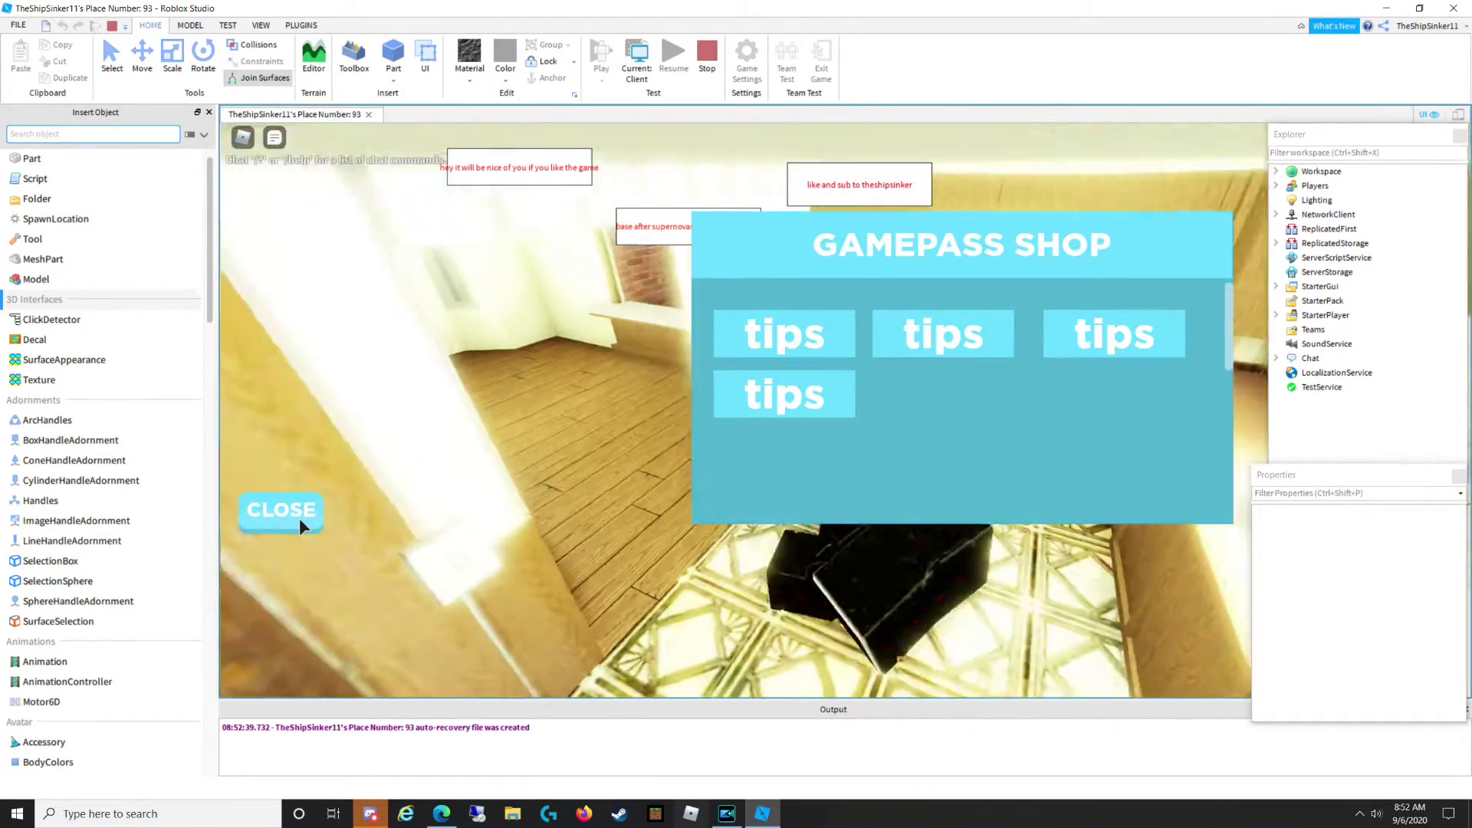
pyautogui.click(299, 517)
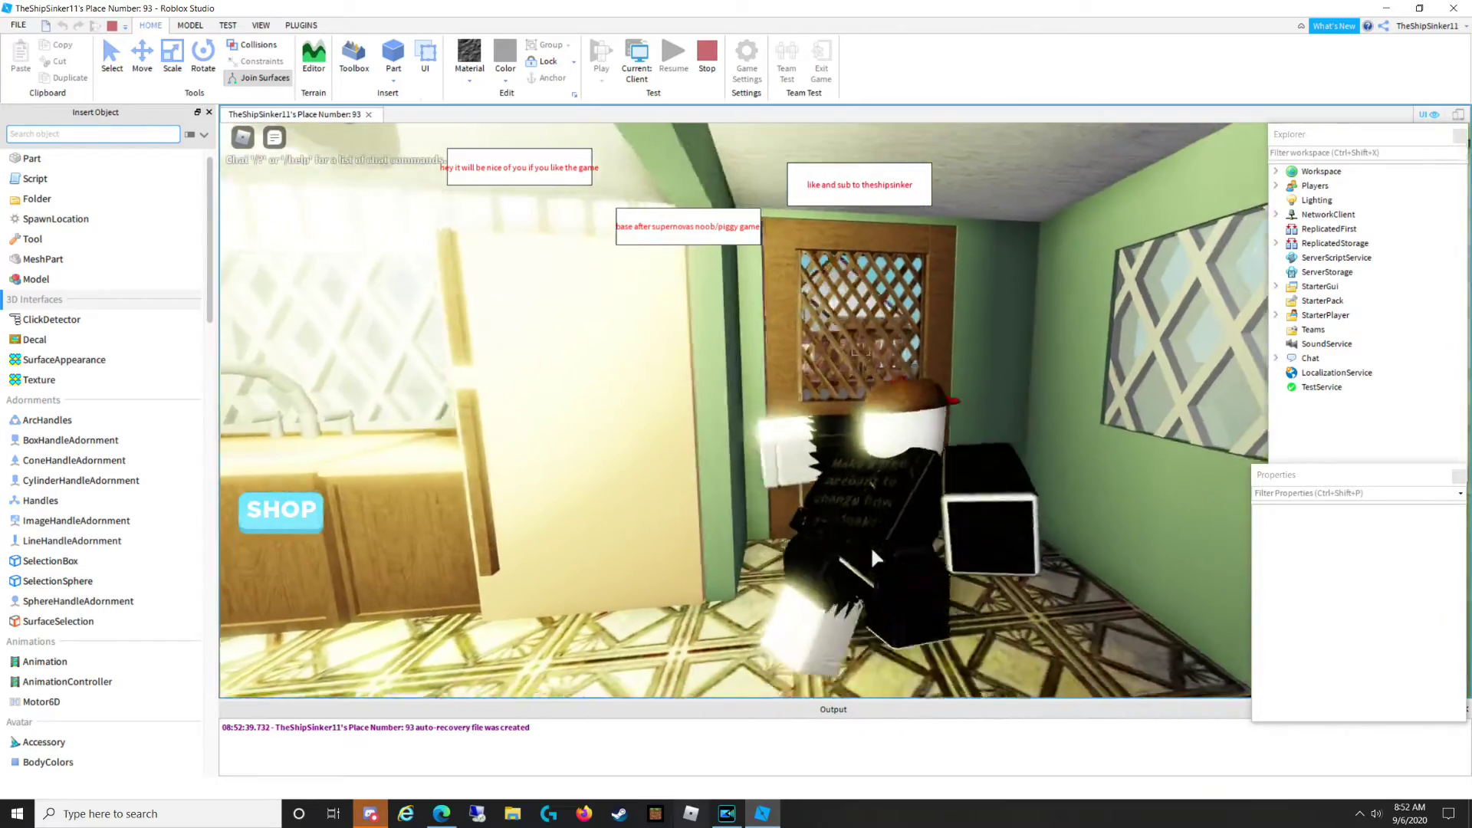
pyautogui.press('w')
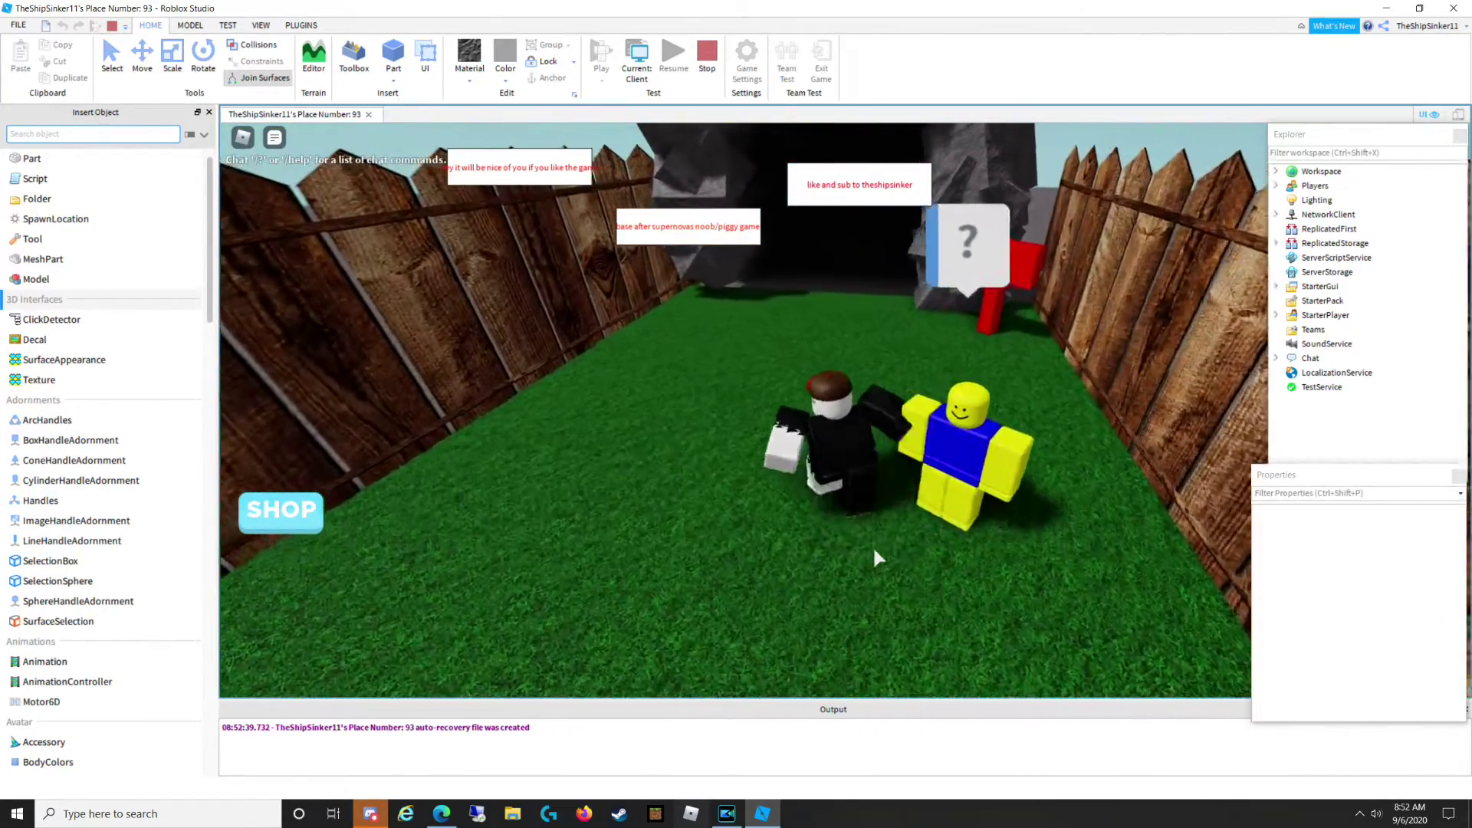
pyautogui.press('w')
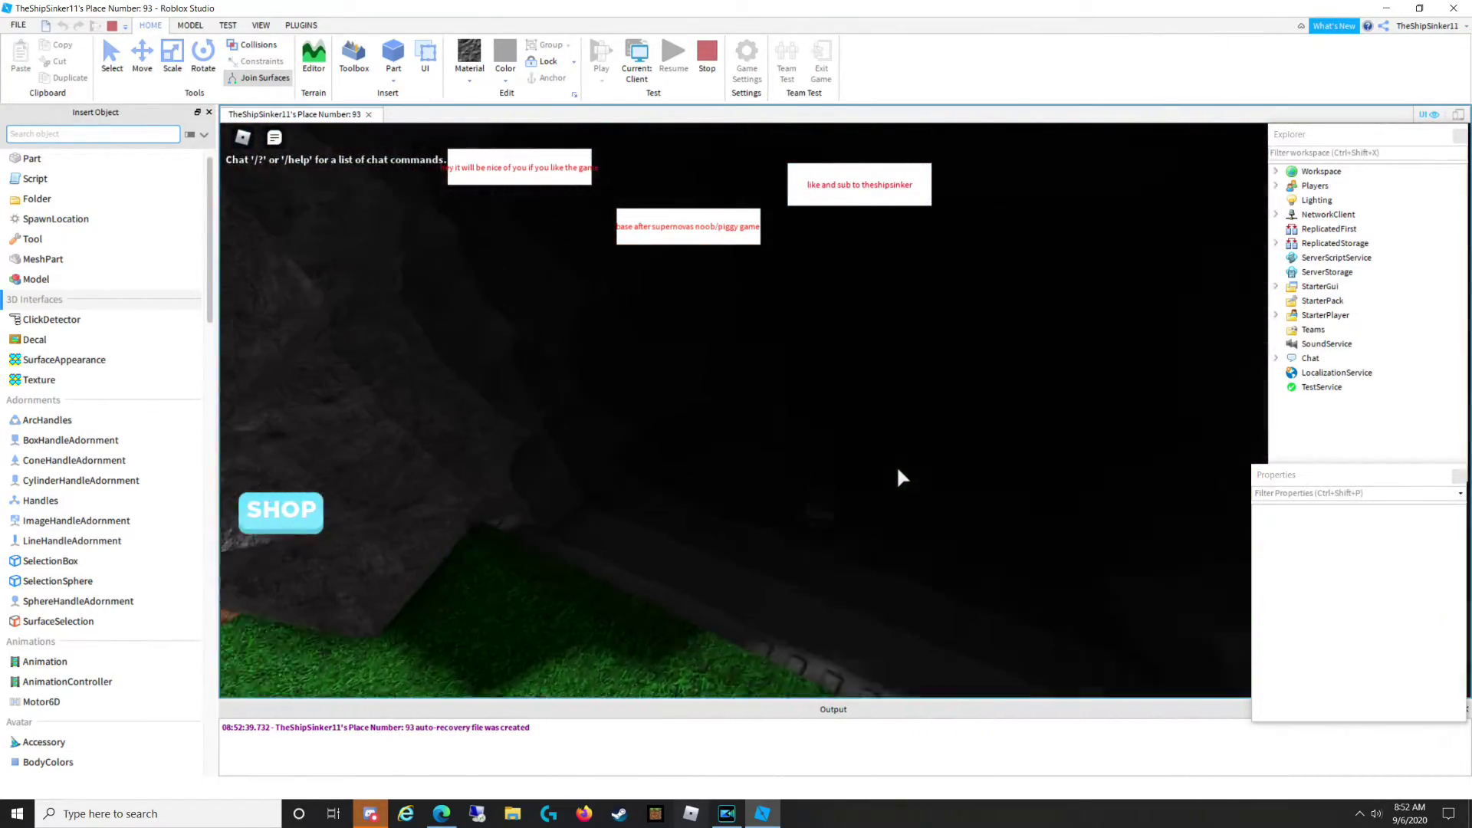
pyautogui.press('w')
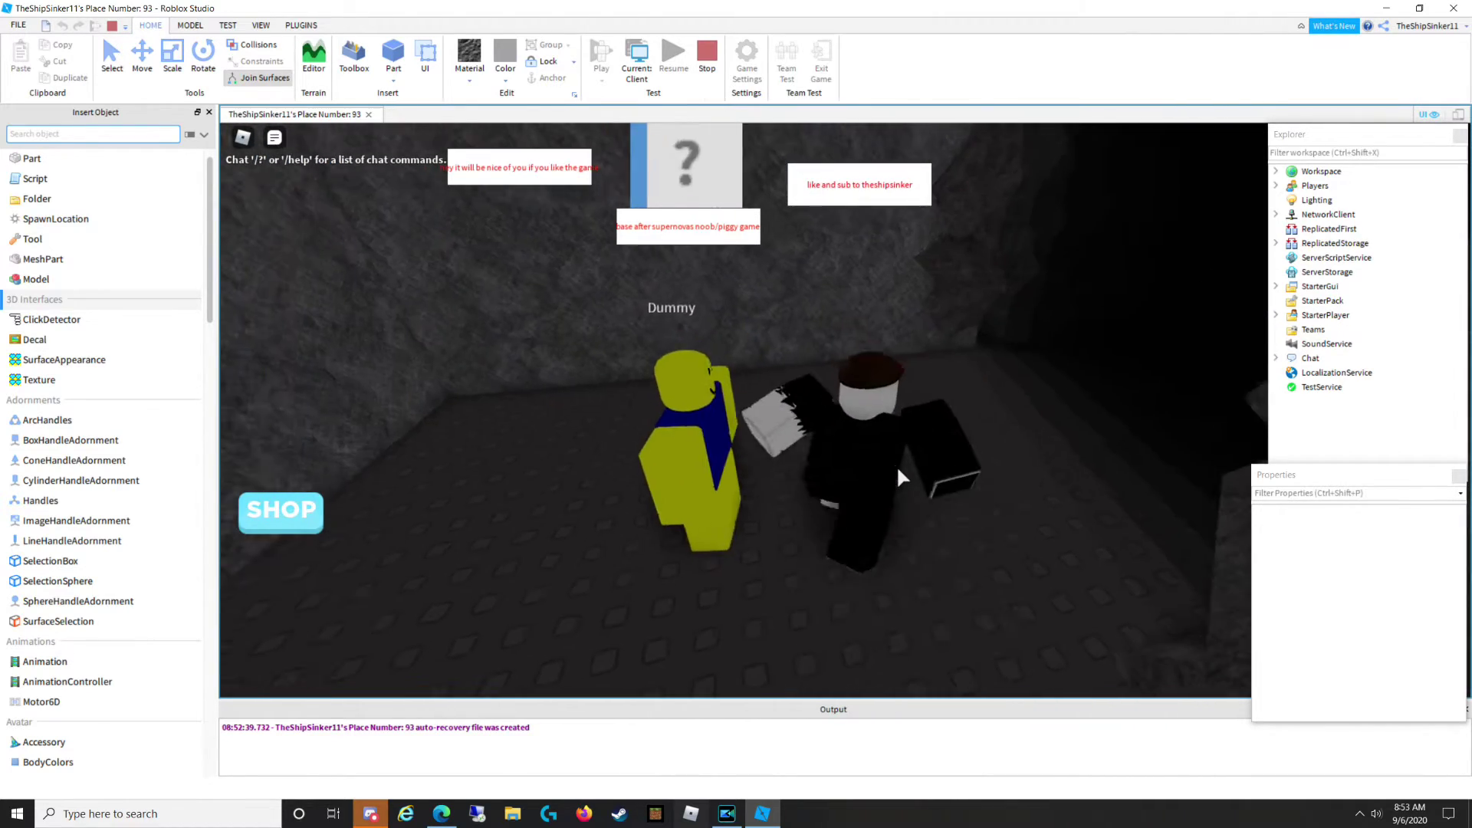
# Talk to the cave dummy, choose the reply "i dont care about this house party", and stop the playtest.
pyautogui.moveTo(895, 465); pyautogui.dragTo(895, 465, button='right')
pyautogui.press('a')
pyautogui.click(752, 268)
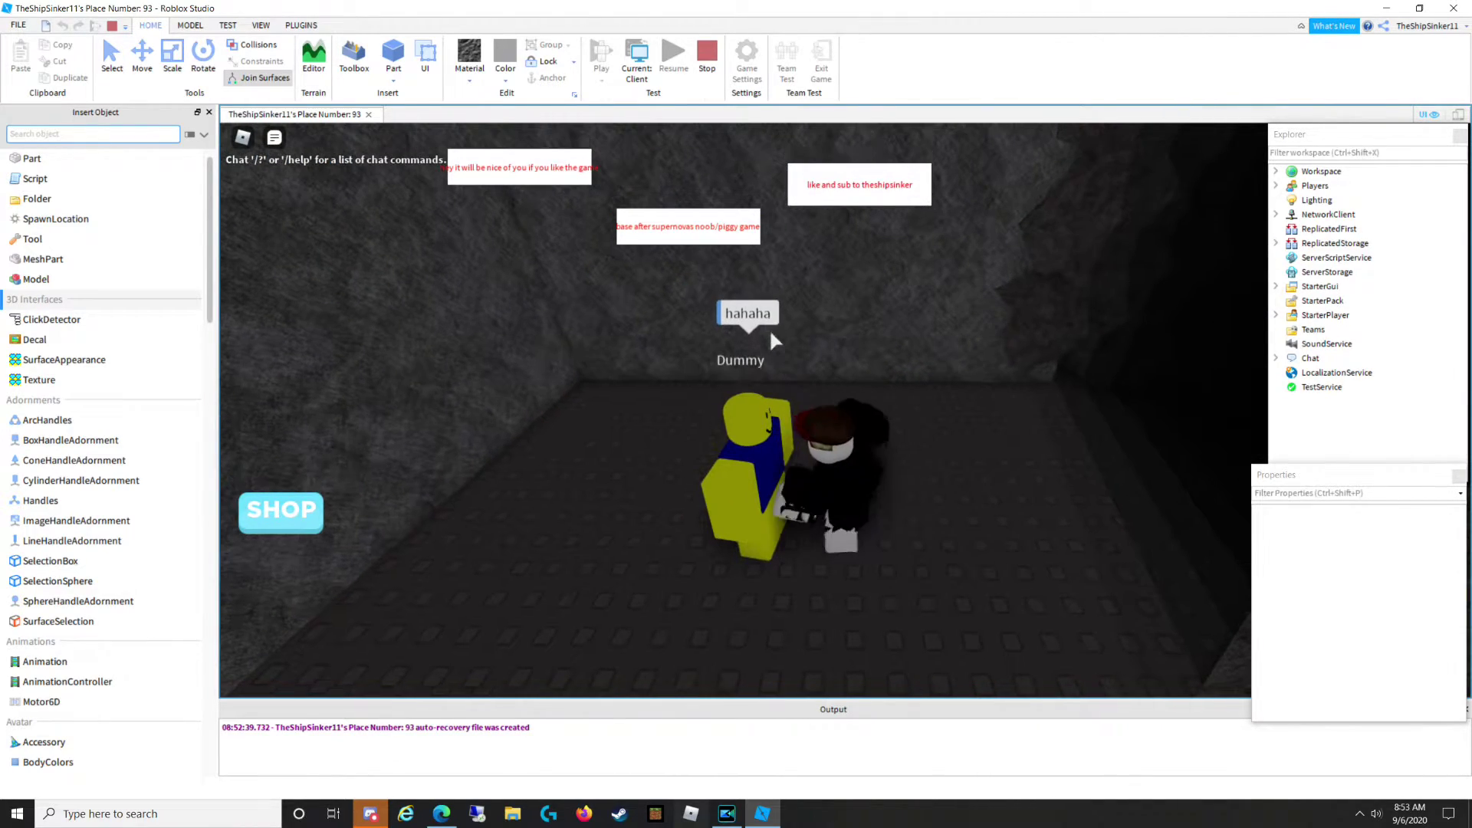
pyautogui.click(418, 596)
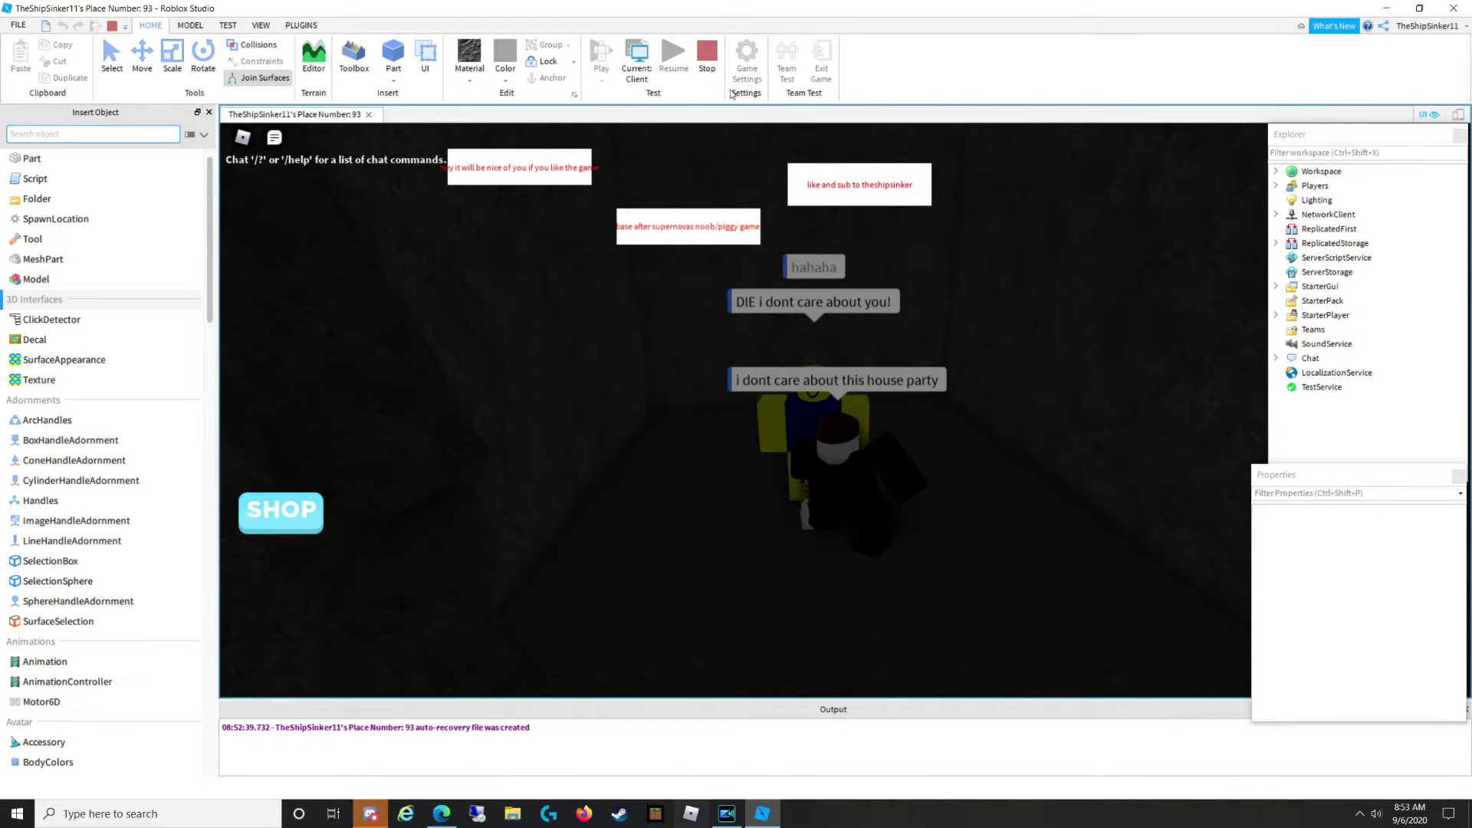
pyautogui.click(704, 64)
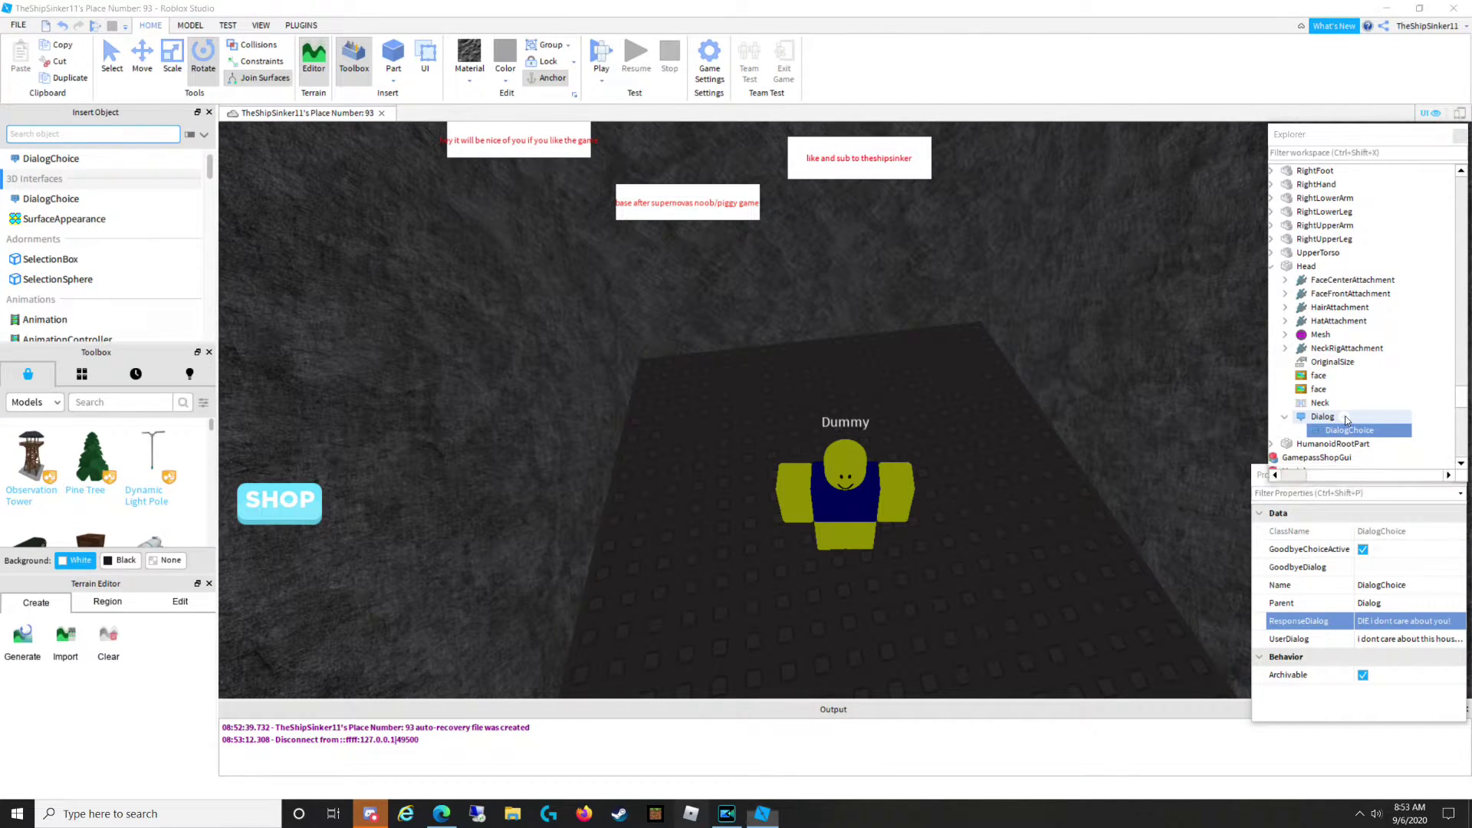
# Add a second DialogChoice to the Dialog and set its UserDialog to "hey noob! haha".
pyautogui.click(1386, 416)
pyautogui.click(1318, 484)
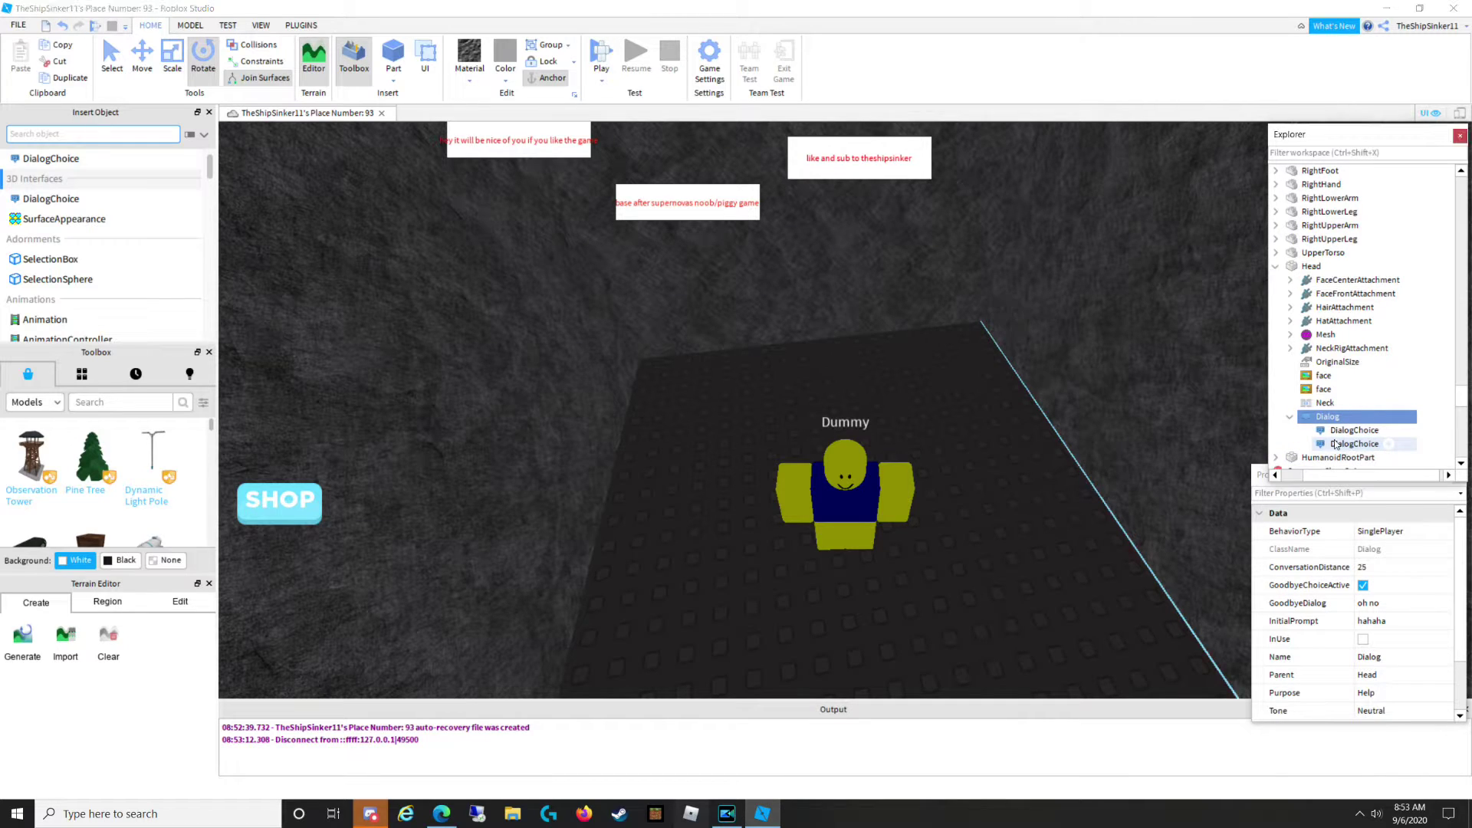
pyautogui.click(1379, 638)
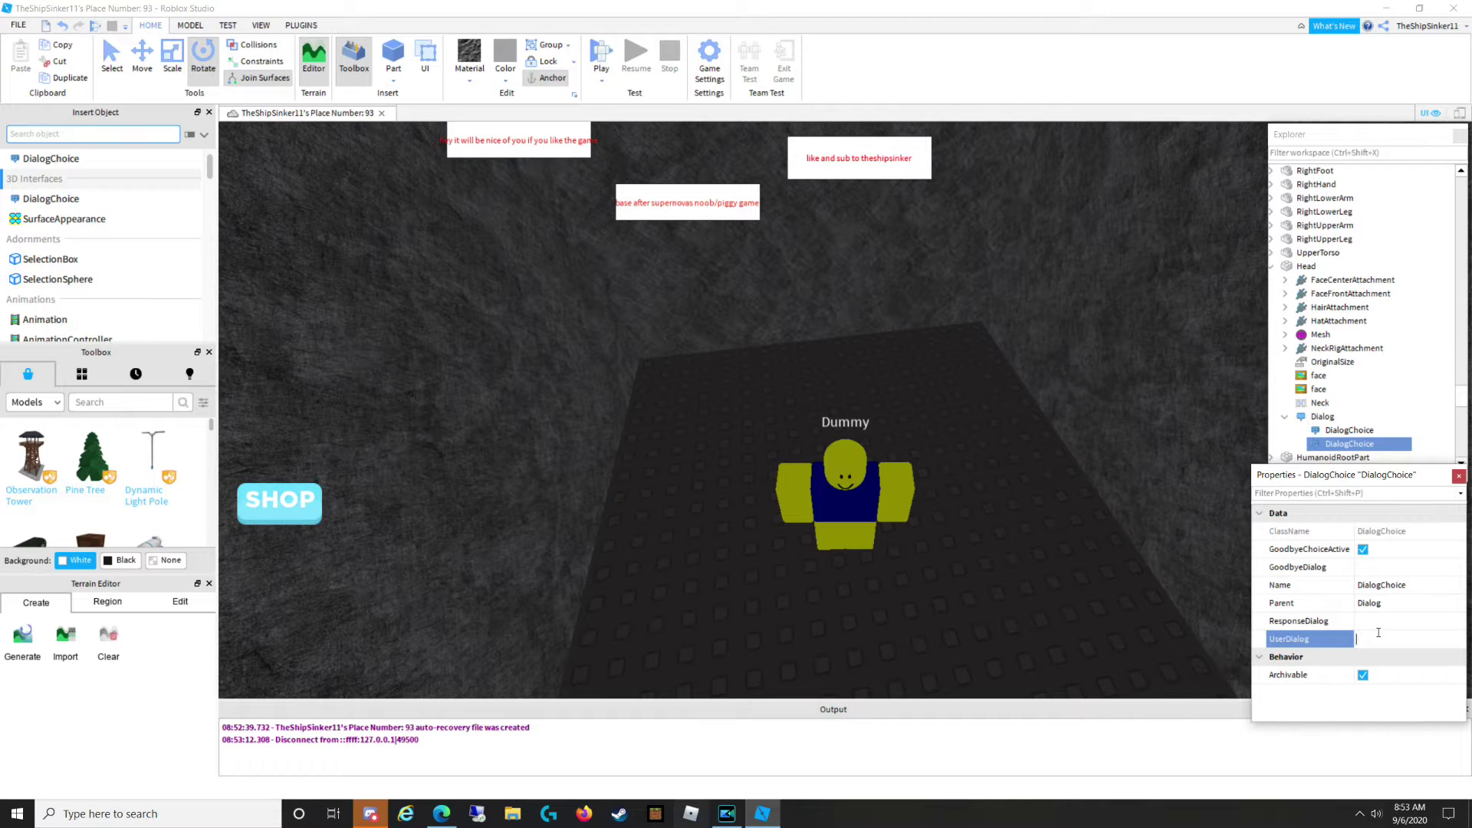
pyautogui.write('e')
pyautogui.write('hey')
pyautogui.write(' noob')
pyautogui.write('! haha')
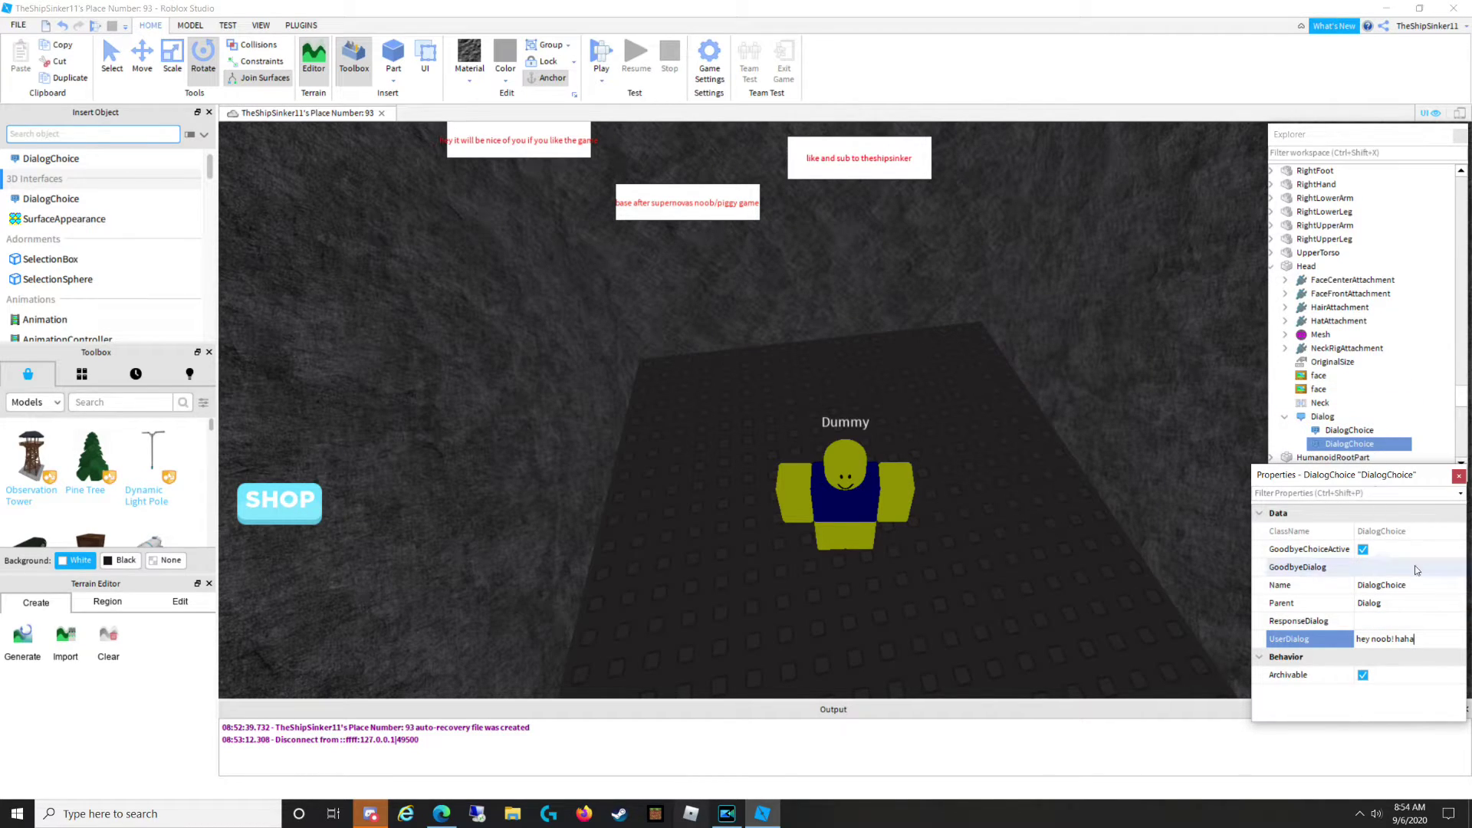
# Set the second DialogChoice's ResponseDialog to "hey [passed out] you win".
pyautogui.click(1372, 621)
pyautogui.write('h')
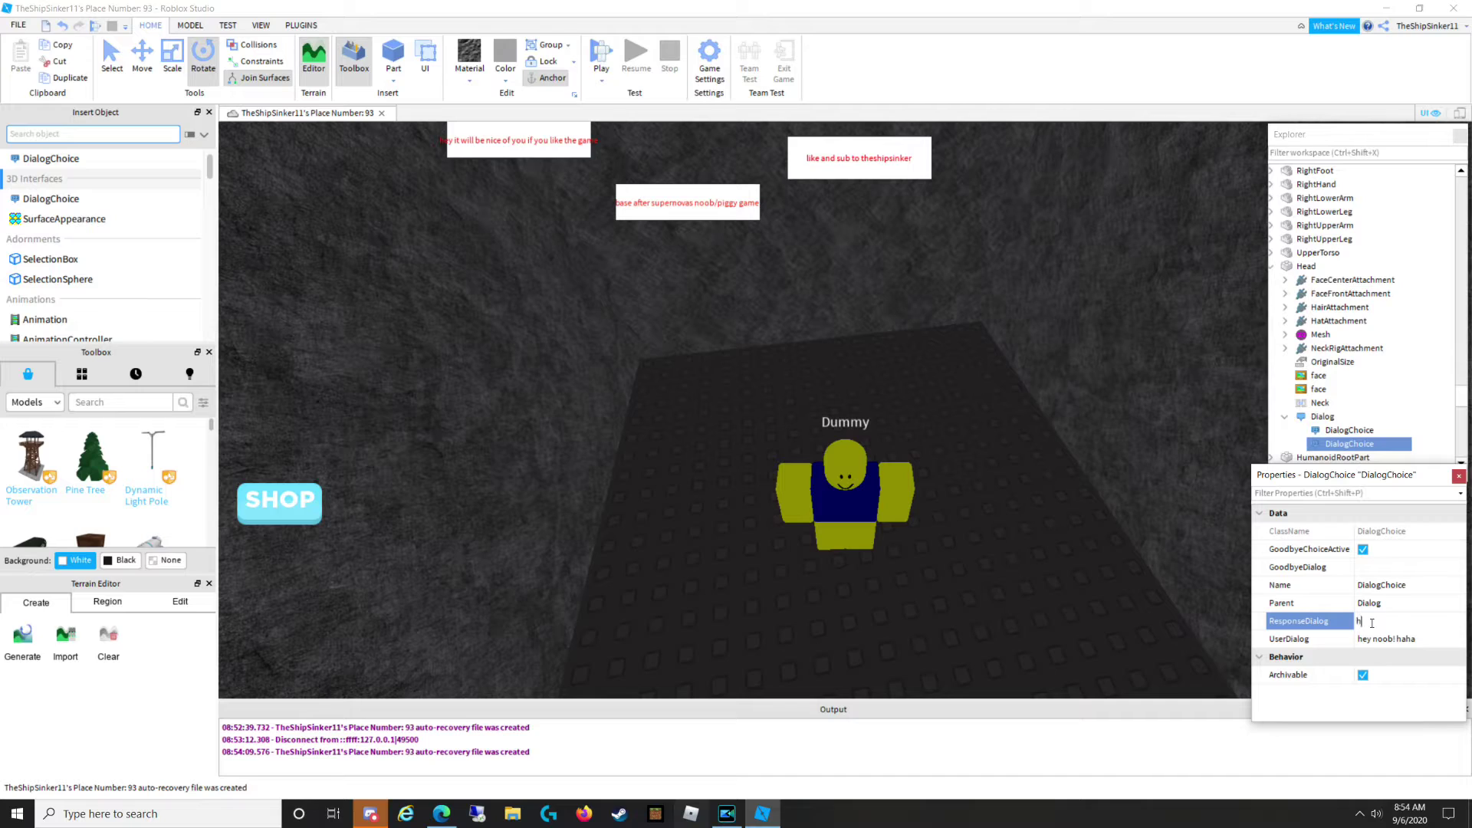
pyautogui.write('ey?')
pyautogui.press('BackSpace')
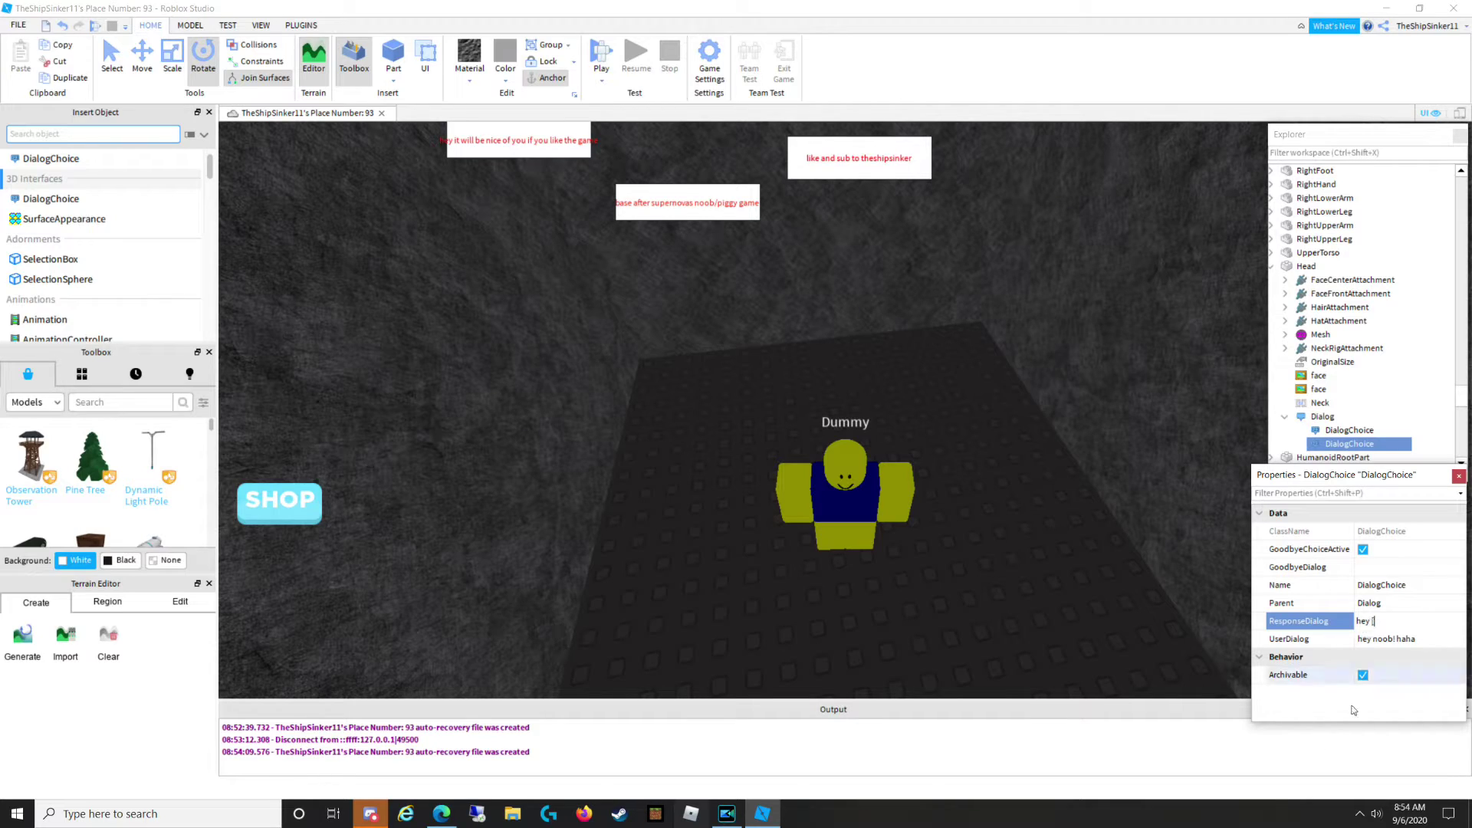
pyautogui.write('[passed')
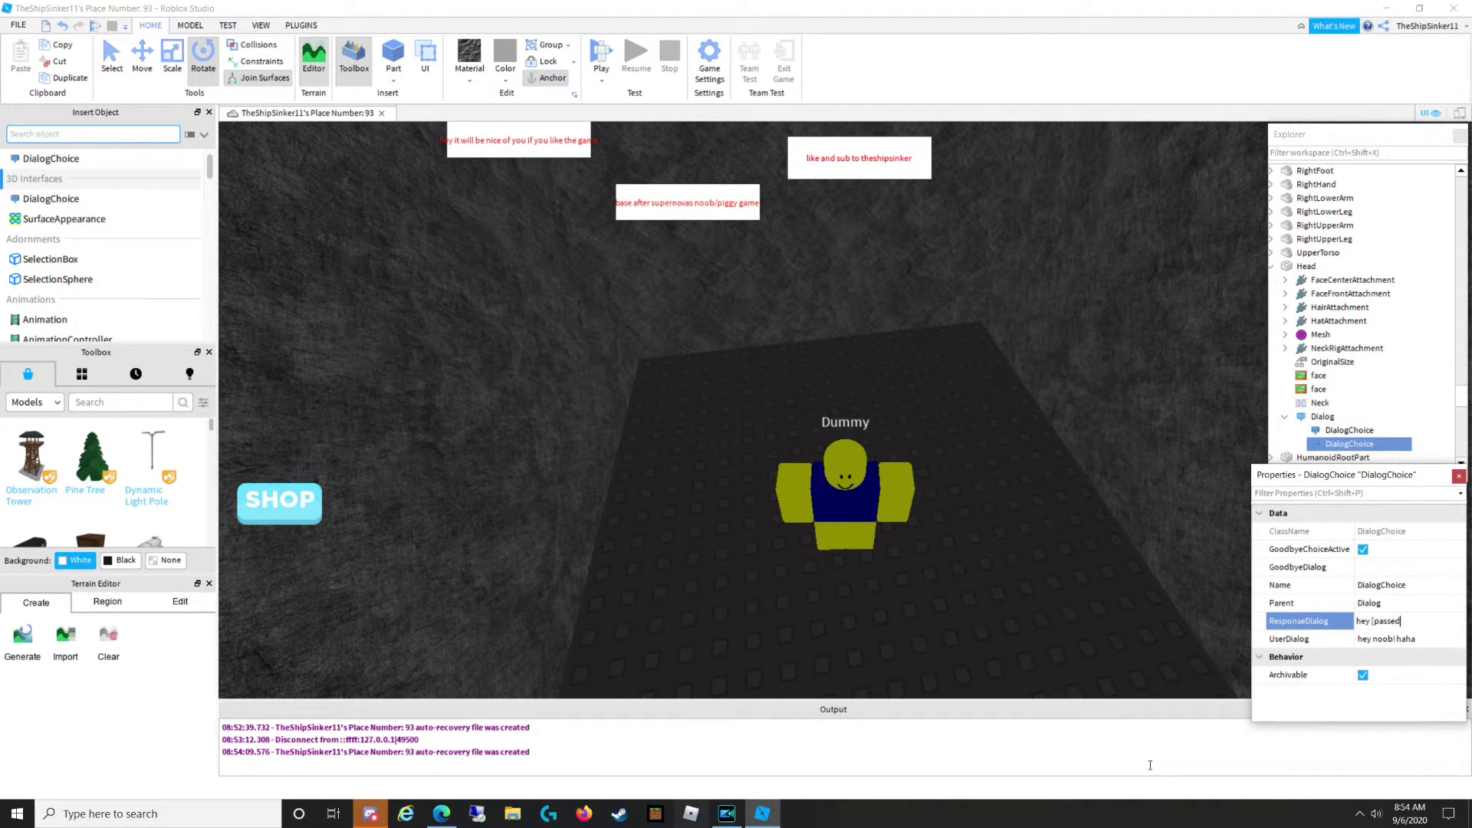
pyautogui.write(' out] you win')
pyautogui.hotkey('ctrl', 'a')
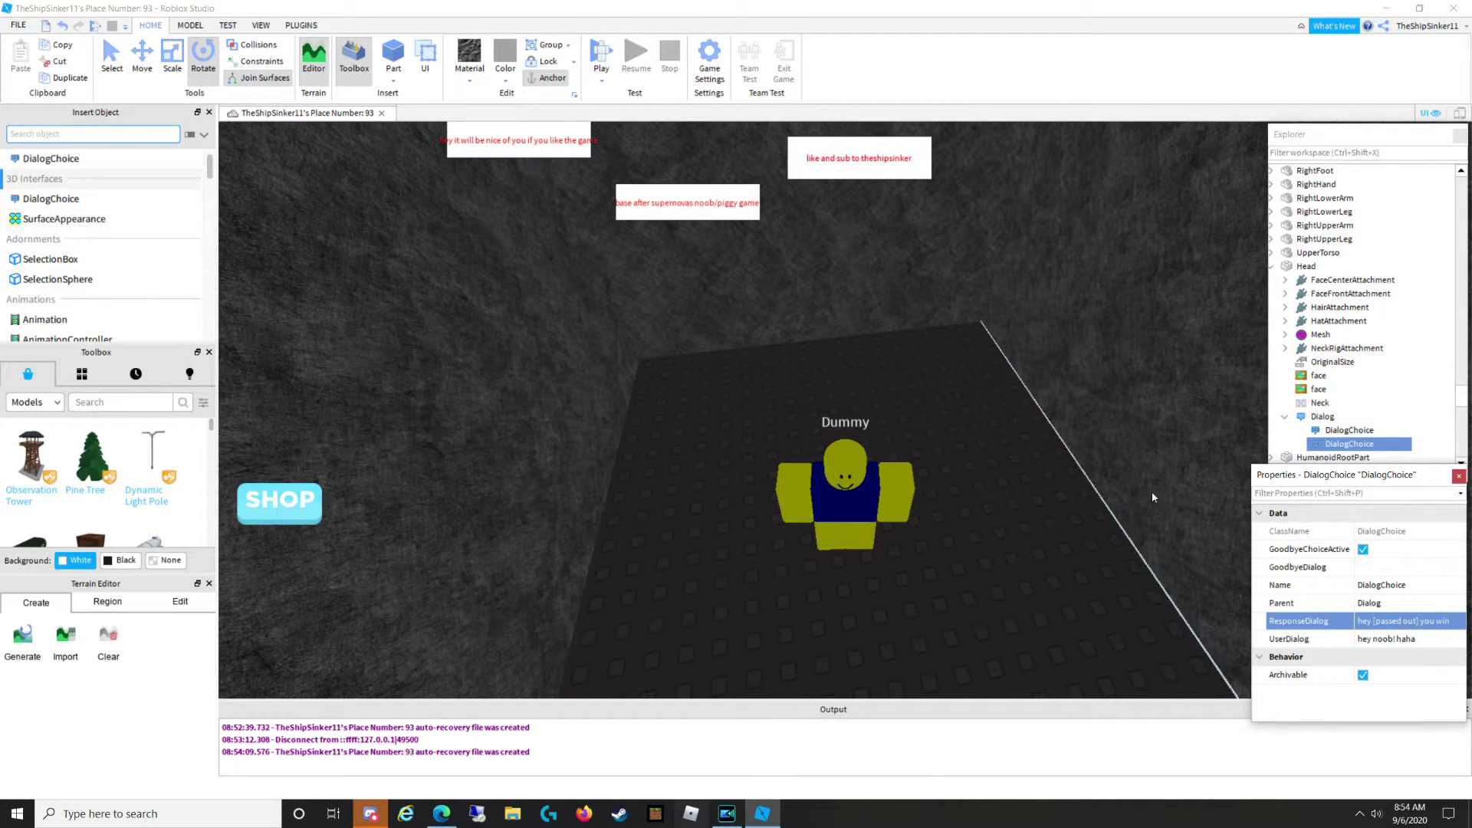
# Select the cave's Dummy model and clear its name.
pyautogui.scroll(7, 1338, 299)
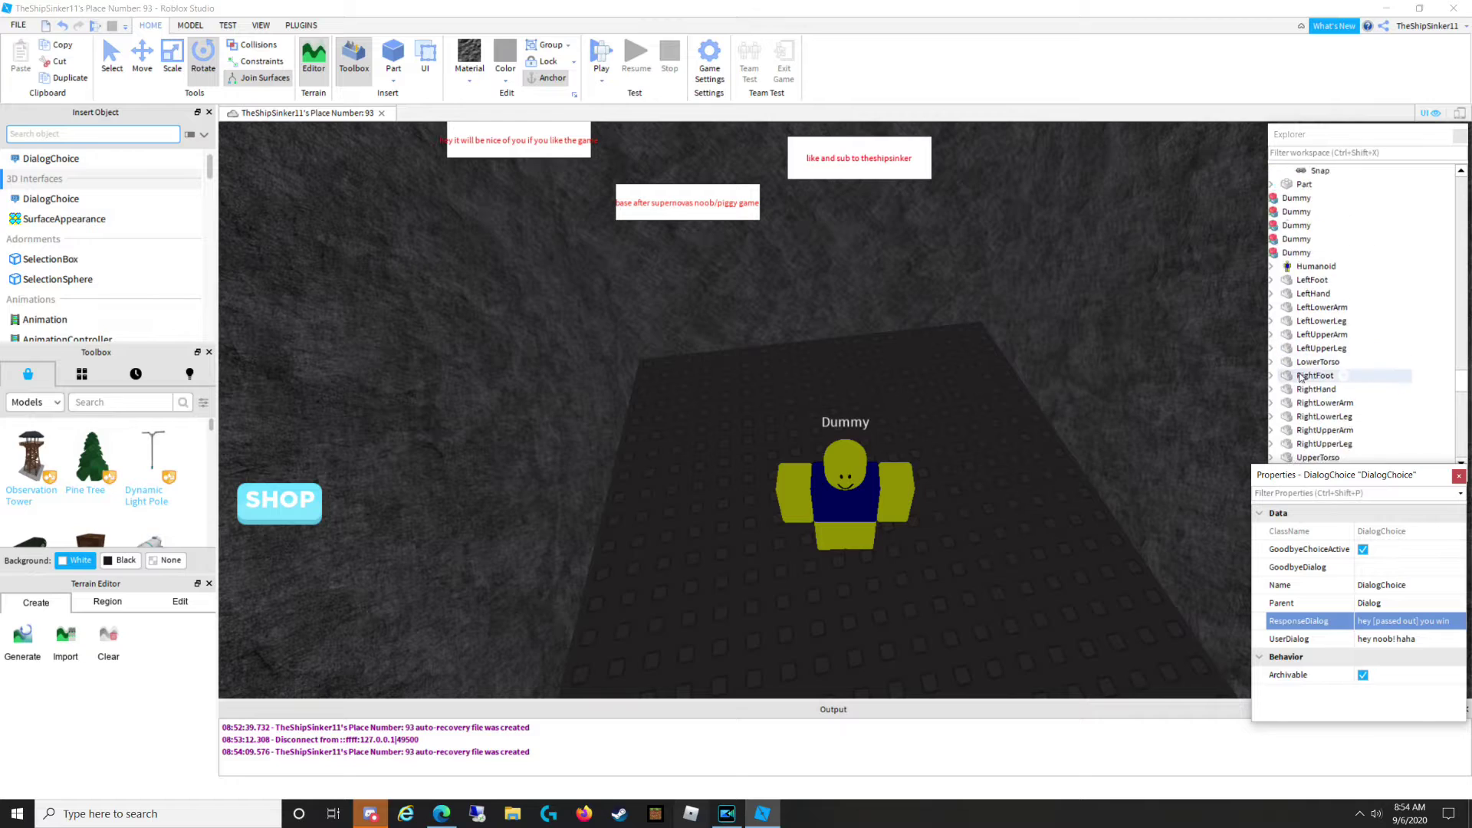
pyautogui.click(1308, 335)
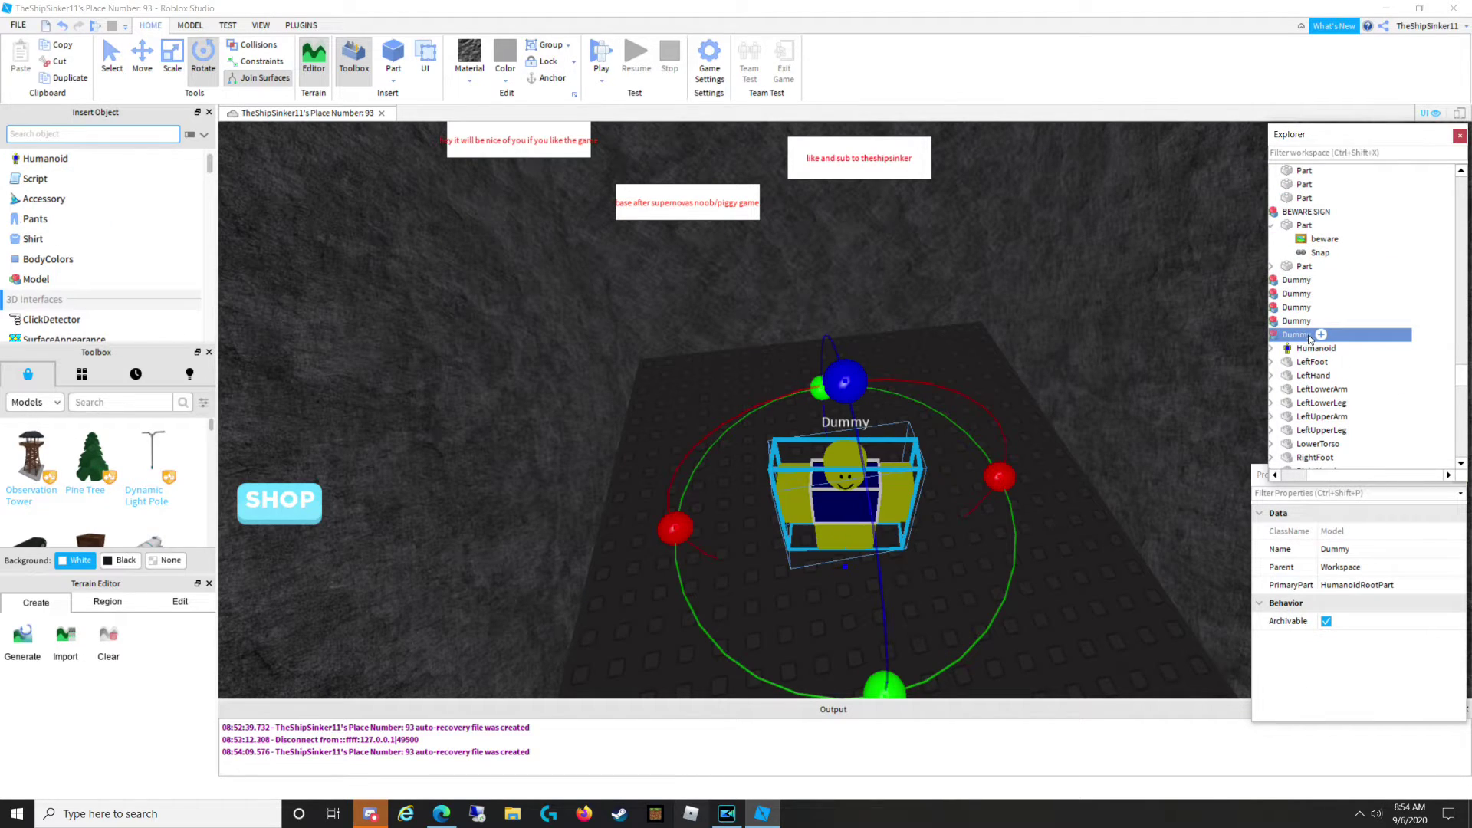
pyautogui.click(1369, 552)
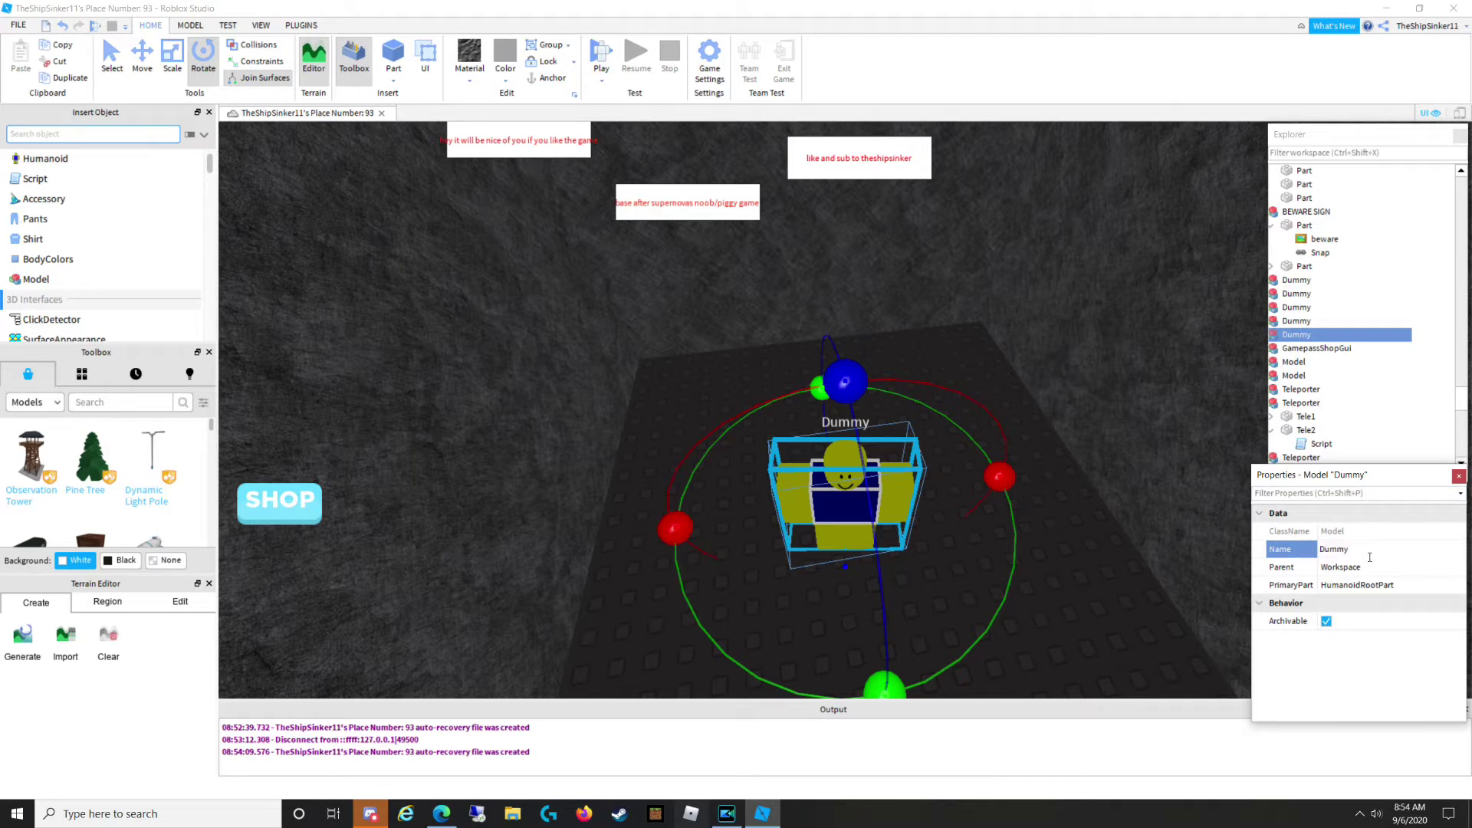
pyautogui.press('BackSpace')
pyautogui.press('BackSpace')
pyautogui.press('BackSpace')
pyautogui.press('BackSpace')
pyautogui.press('Return')
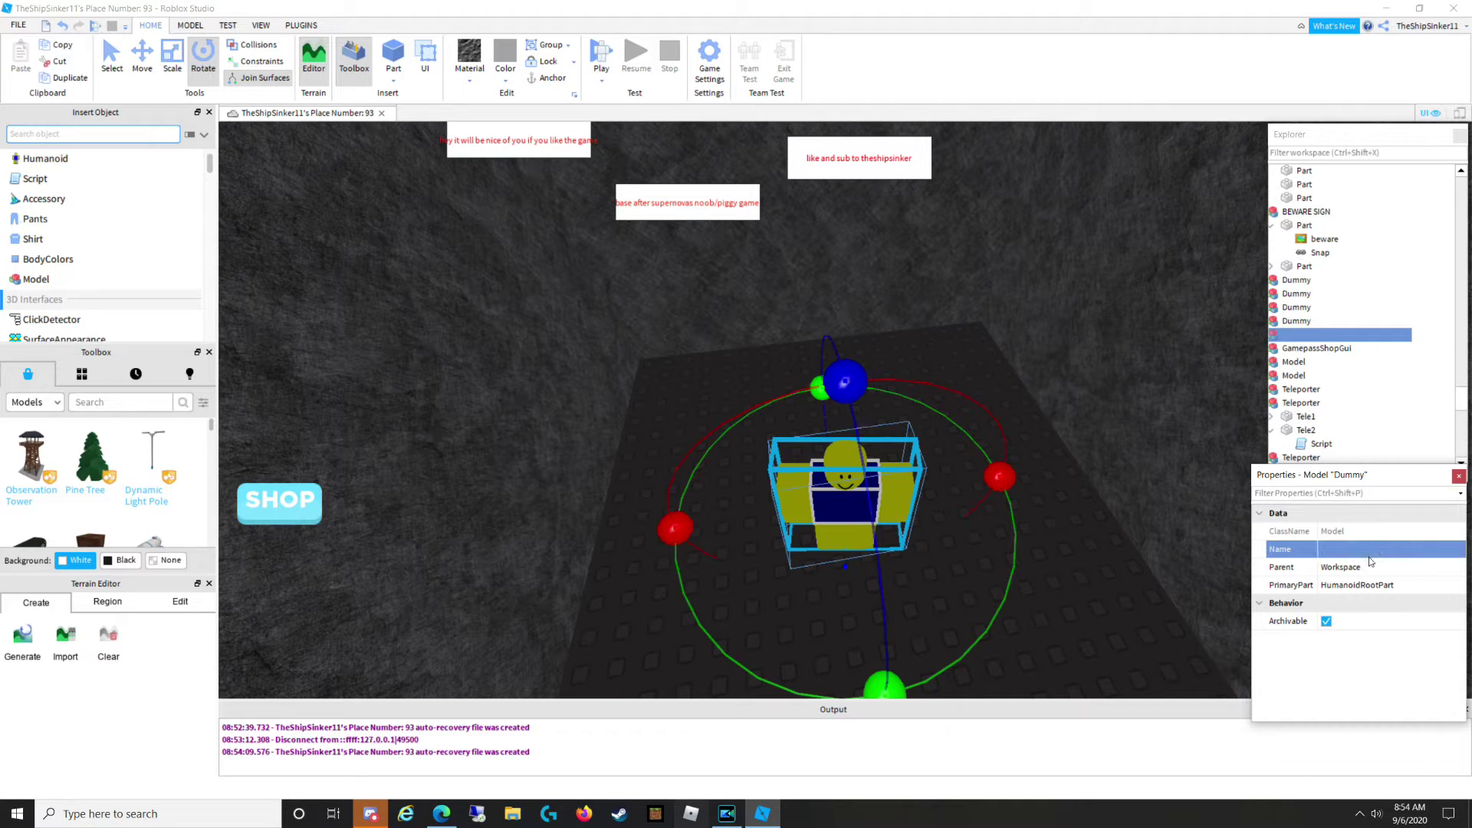
# Insert a slate part and place it on the baseplate at the grass yard's corner near the brick house.
pyautogui.click(778, 450)
pyautogui.moveTo(922, 483); pyautogui.dragTo(922, 482, button='right')
pyautogui.scroll(-10, 922, 483)
pyautogui.scroll(-3, 922, 483)
pyautogui.press('w')
pyautogui.moveTo(905, 428); pyautogui.dragTo(905, 427, button='right')
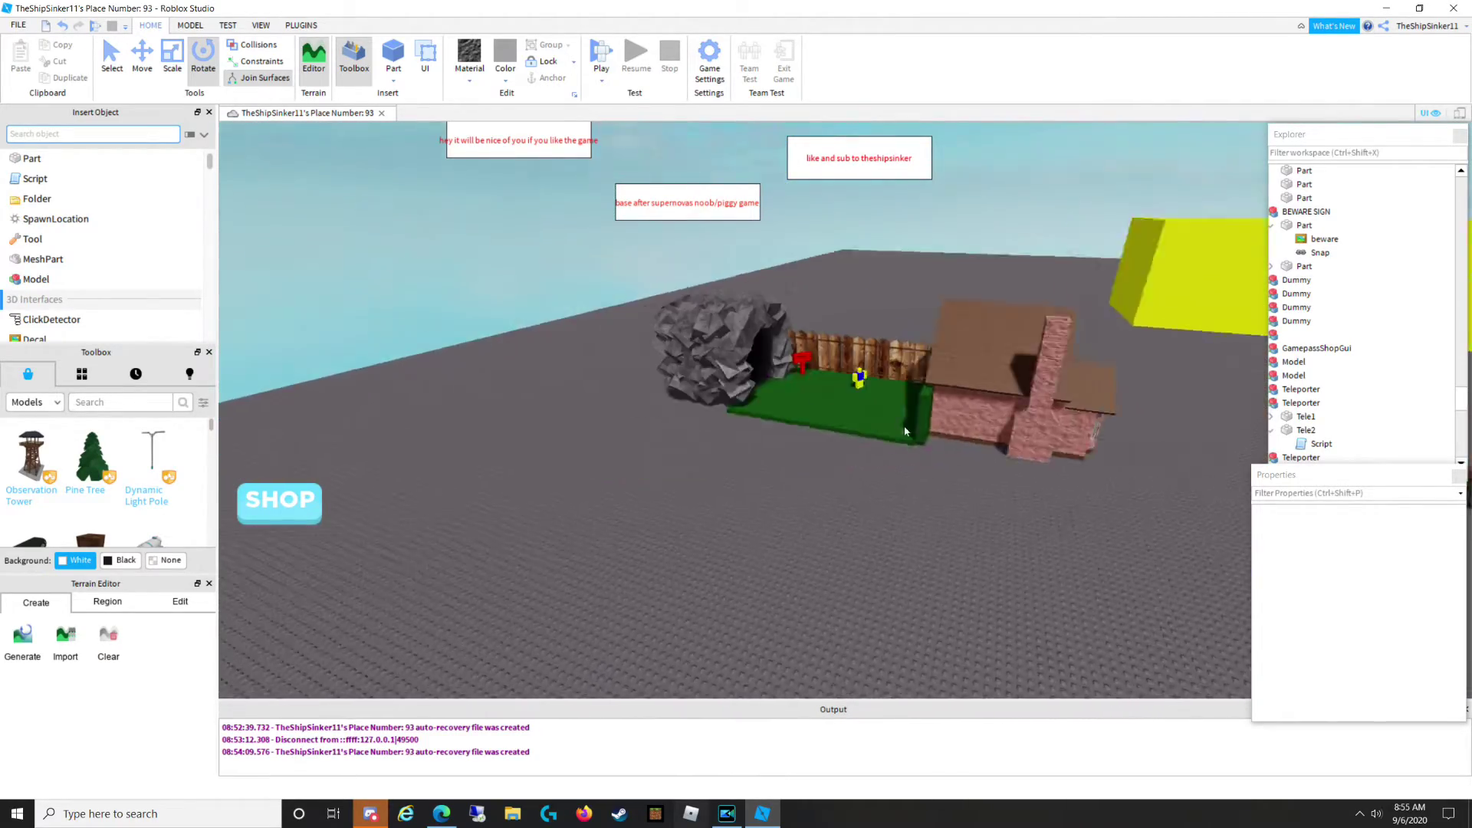
pyautogui.scroll(8, 904, 432)
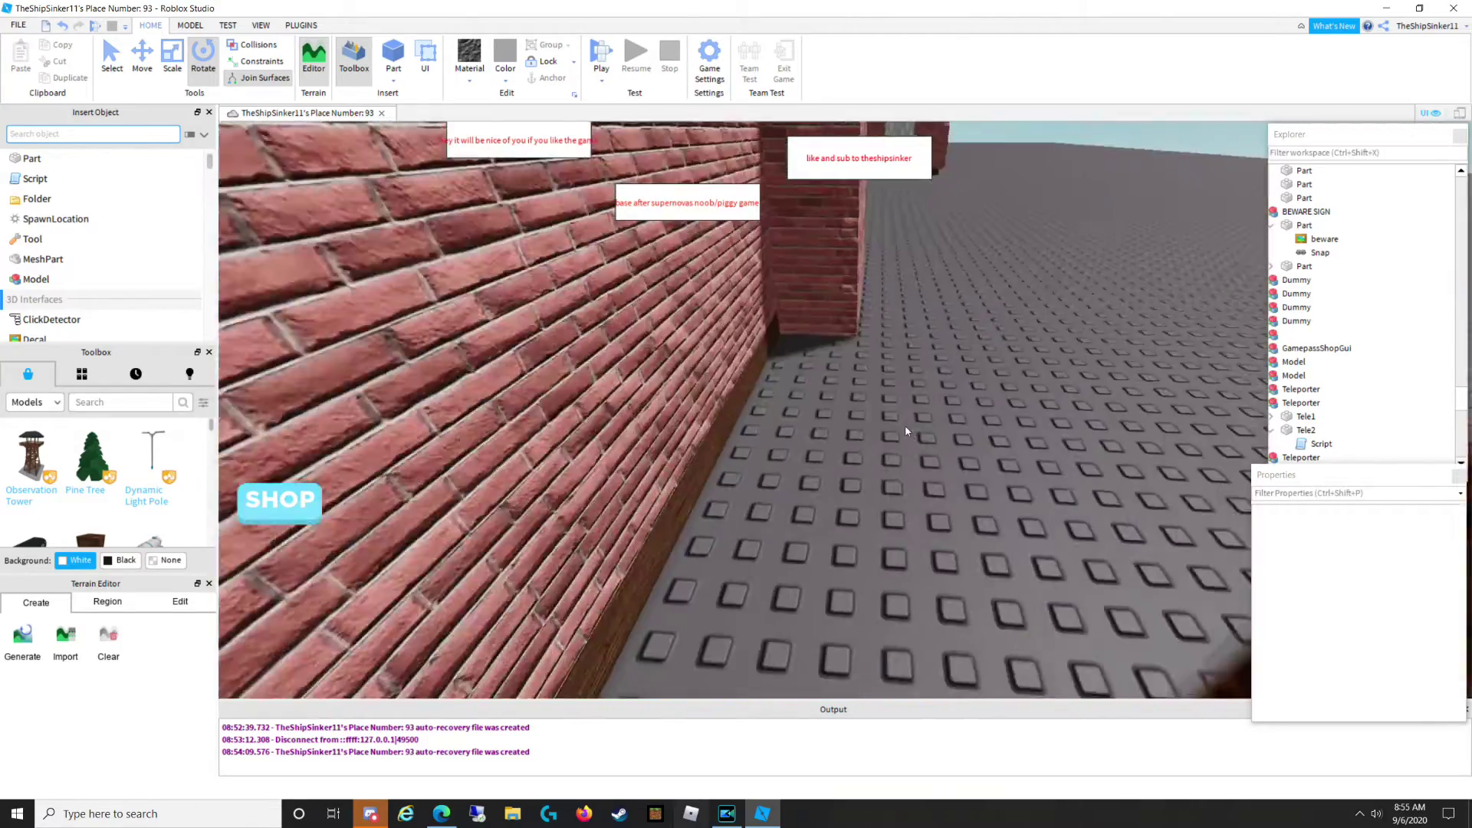
pyautogui.moveTo(905, 432); pyautogui.dragTo(910, 415, button='right')
pyautogui.scroll(-3, 698, 362)
pyautogui.moveTo(698, 361); pyautogui.dragTo(872, 371, button='right')
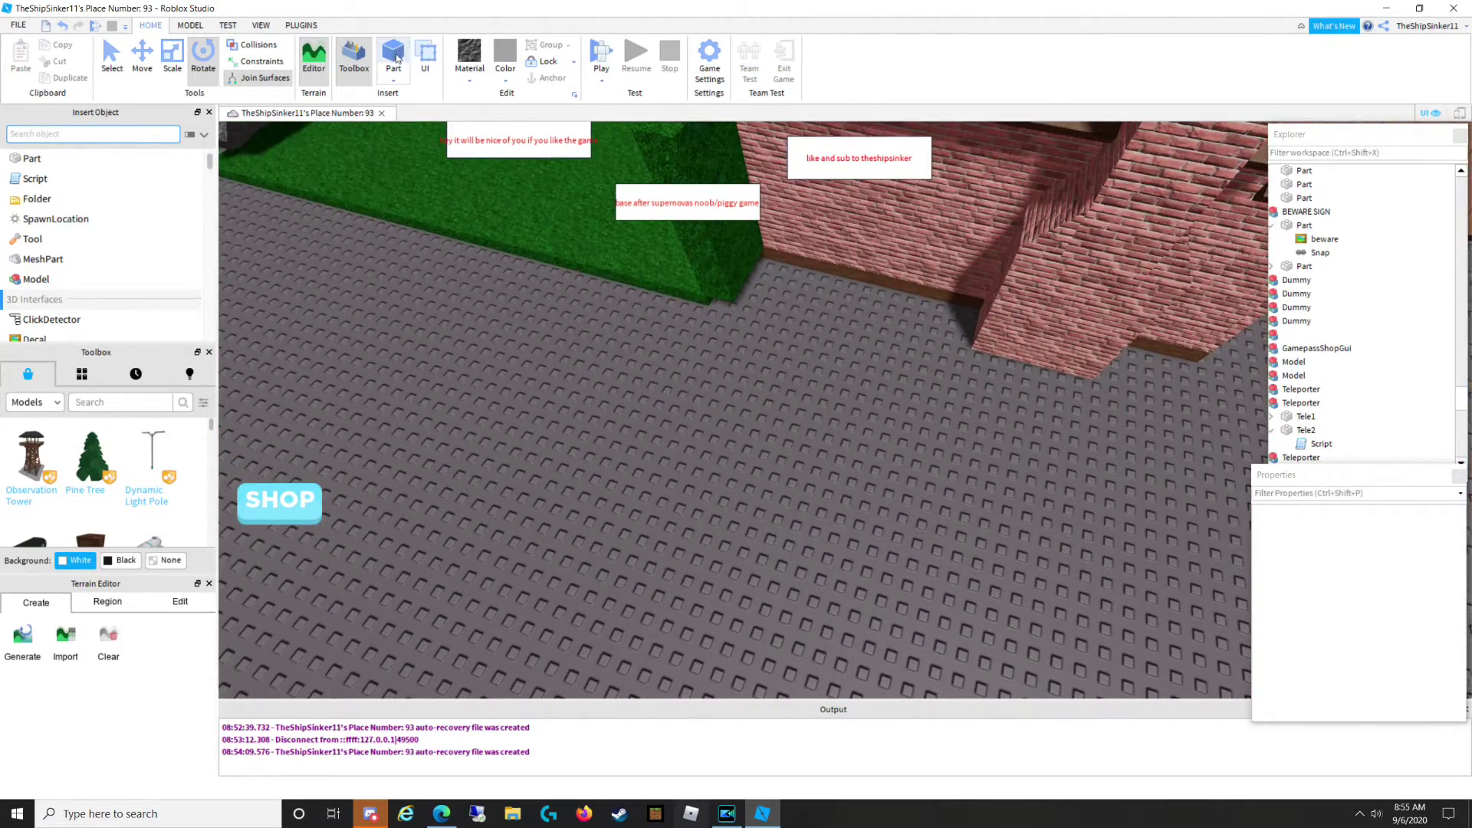
pyautogui.click(393, 54)
pyautogui.moveTo(838, 411); pyautogui.dragTo(692, 323)
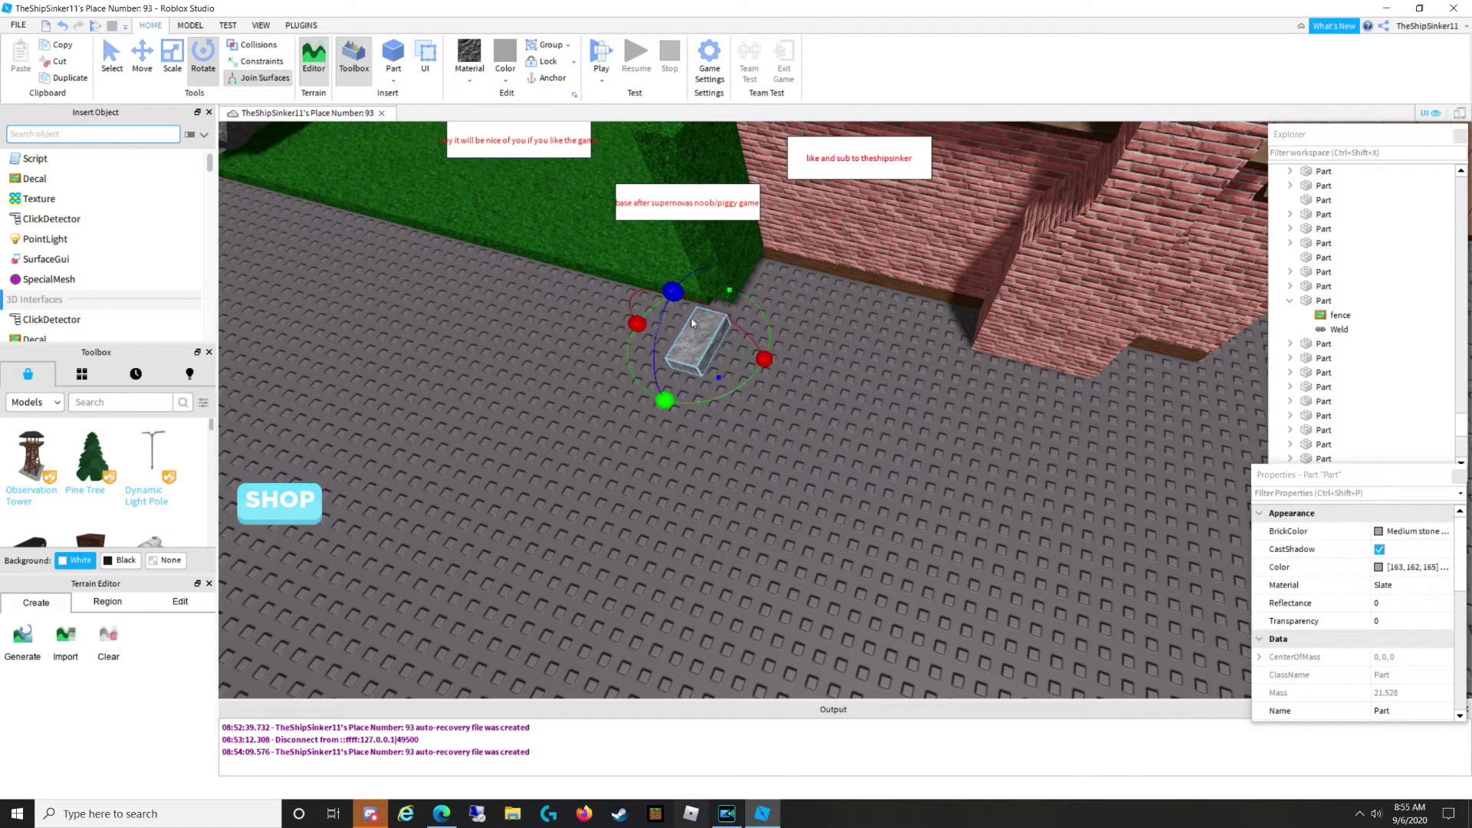
# Scale the new slate part into a long, tall wall extending from the grass yard's corner across the baseplate.
pyautogui.click(168, 54)
pyautogui.moveTo(683, 312); pyautogui.dragTo(643, 297)
pyautogui.moveTo(648, 311); pyautogui.dragTo(643, 297, button='right')
pyautogui.scroll(-5, 679, 450)
pyautogui.moveTo(647, 420); pyautogui.dragTo(538, 260, button='right')
pyautogui.scroll(6, 679, 452)
pyautogui.scroll(-3, 727, 437)
pyautogui.scroll(3, 729, 438)
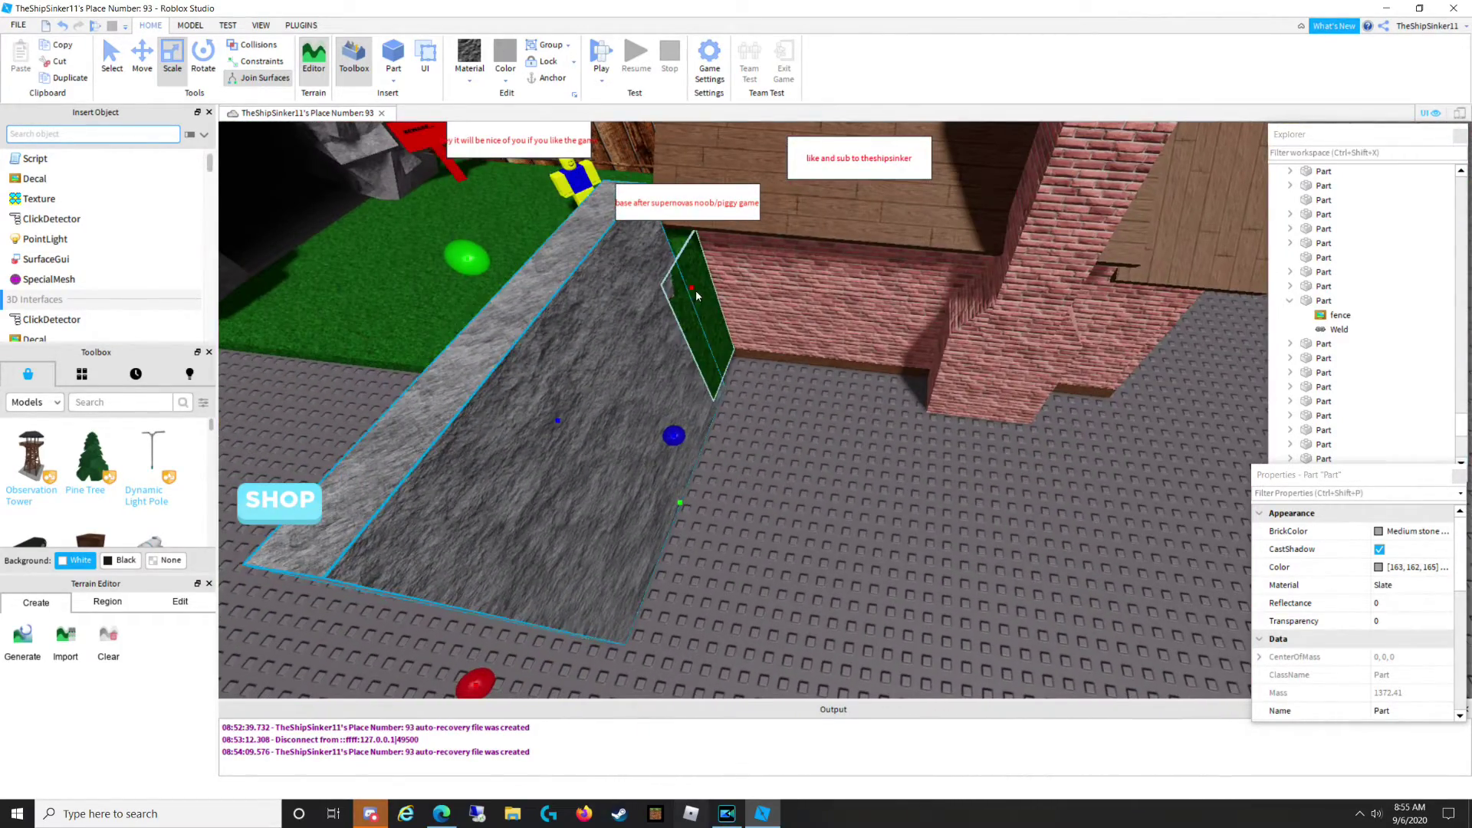
pyautogui.moveTo(688, 291); pyautogui.dragTo(677, 314)
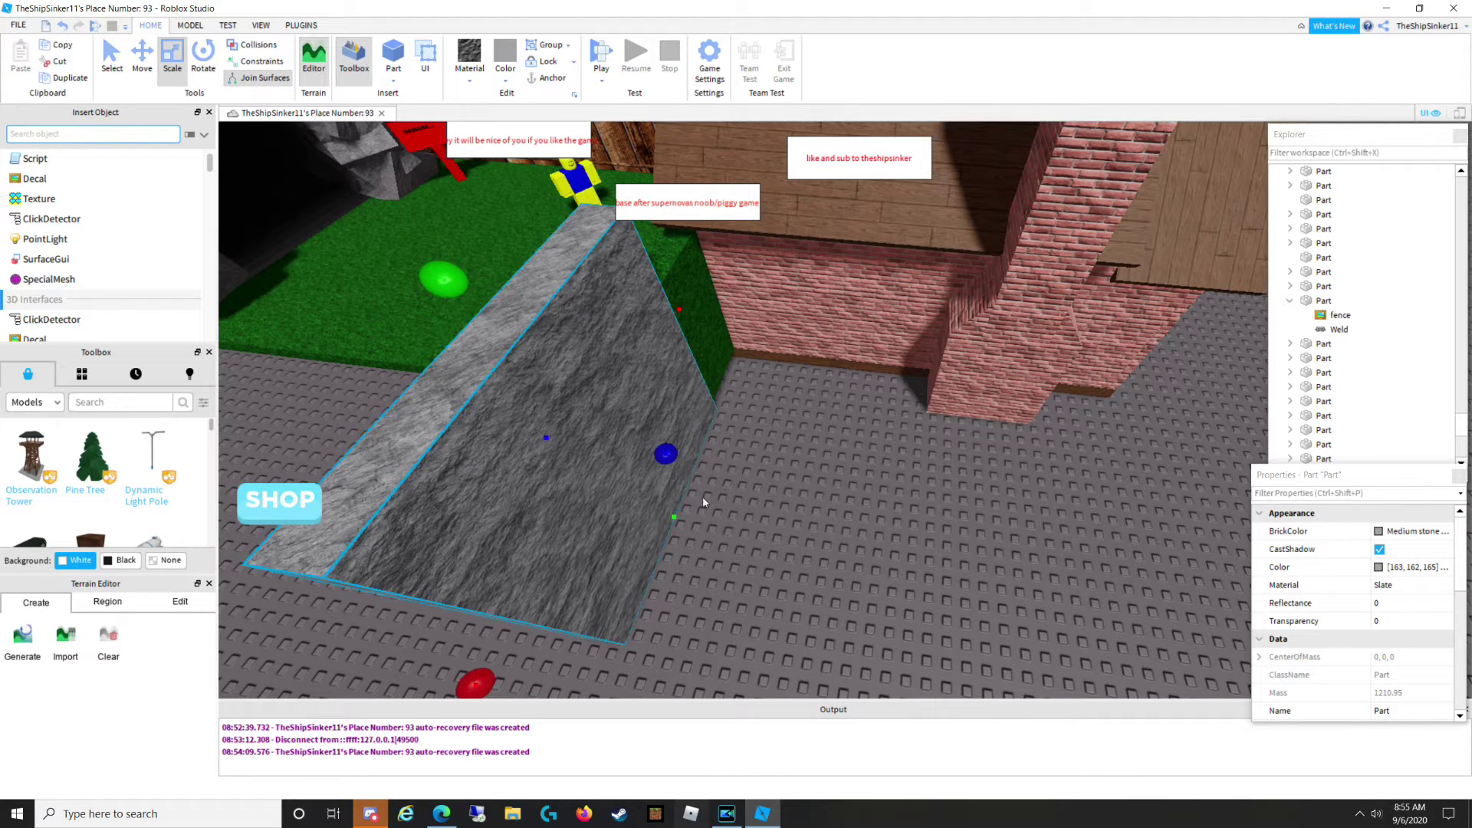
# Place a copy of the slate wall beside the brick house and enlarge it slightly.
pyautogui.moveTo(591, 427); pyautogui.dragTo(1024, 418)
pyautogui.moveTo(918, 472); pyautogui.dragTo(917, 472, button='right')
pyautogui.moveTo(532, 444); pyautogui.dragTo(502, 453)
pyautogui.moveTo(466, 503); pyautogui.dragTo(467, 504, button='right')
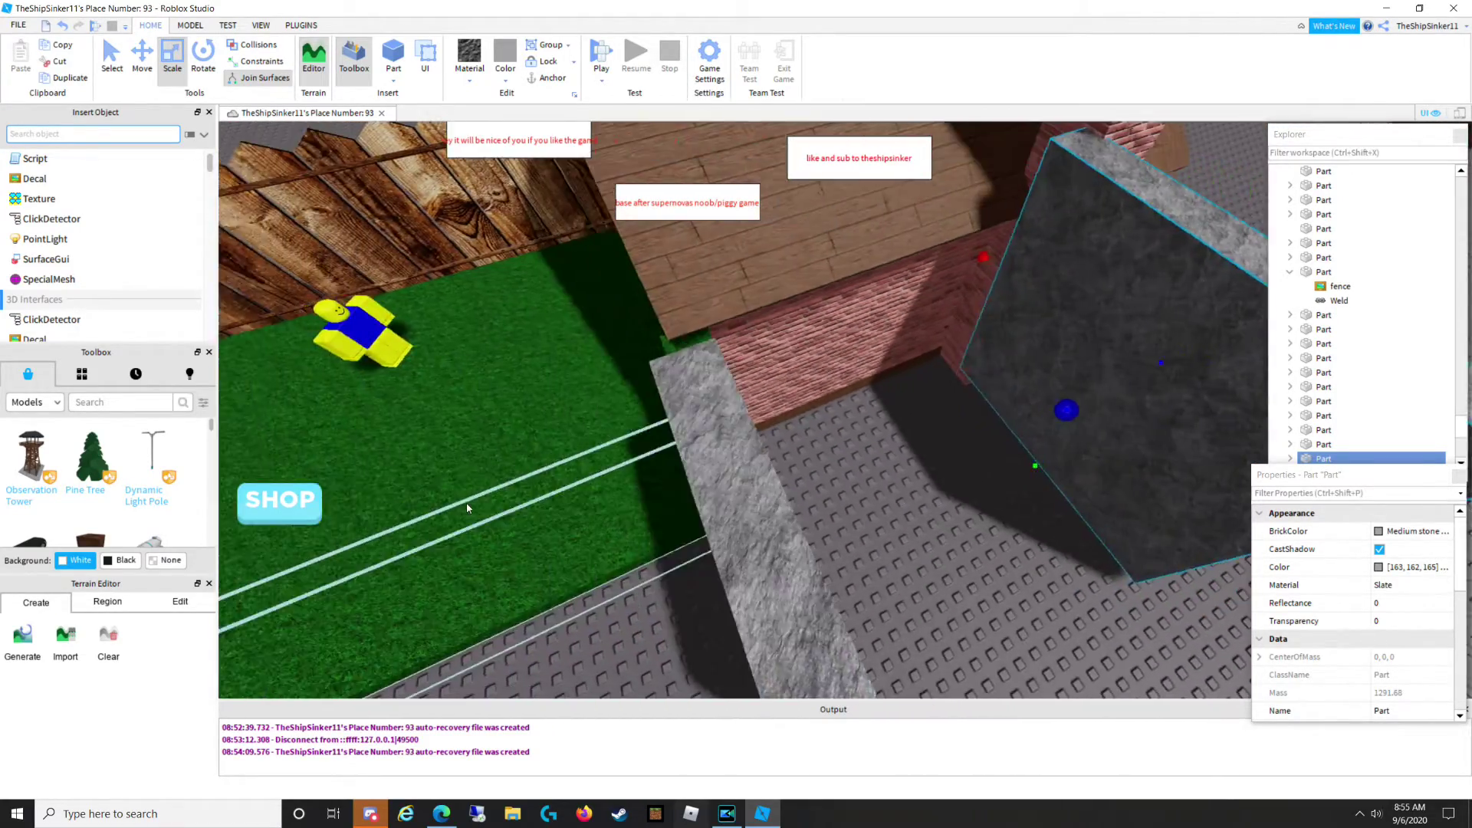
# Insert a slate part against the long slate wall and scale it into a wall closing off the area beside the brick house.
pyautogui.scroll(10, 467, 508)
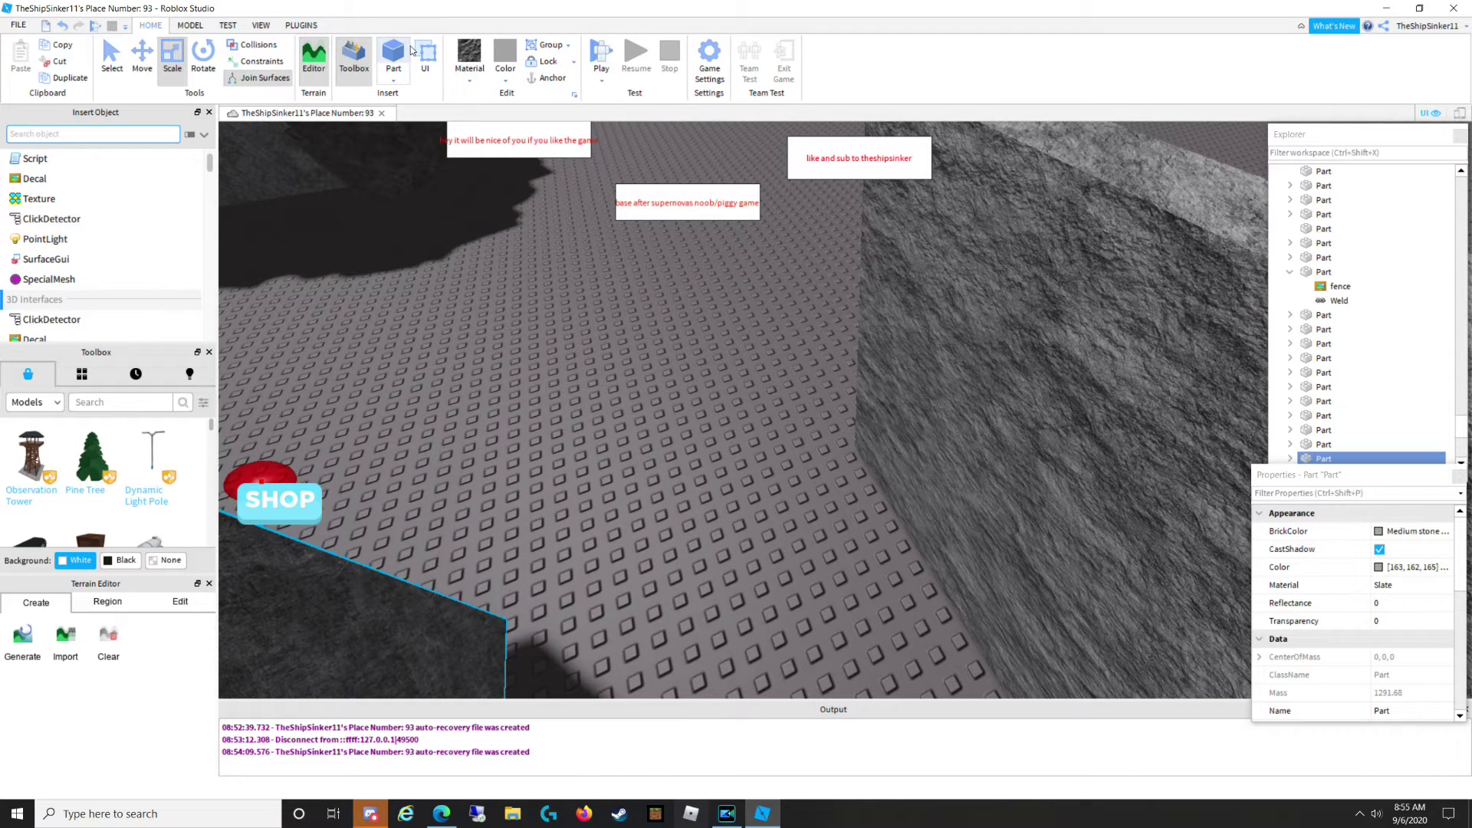
pyautogui.click(405, 52)
pyautogui.moveTo(843, 420); pyautogui.dragTo(860, 459)
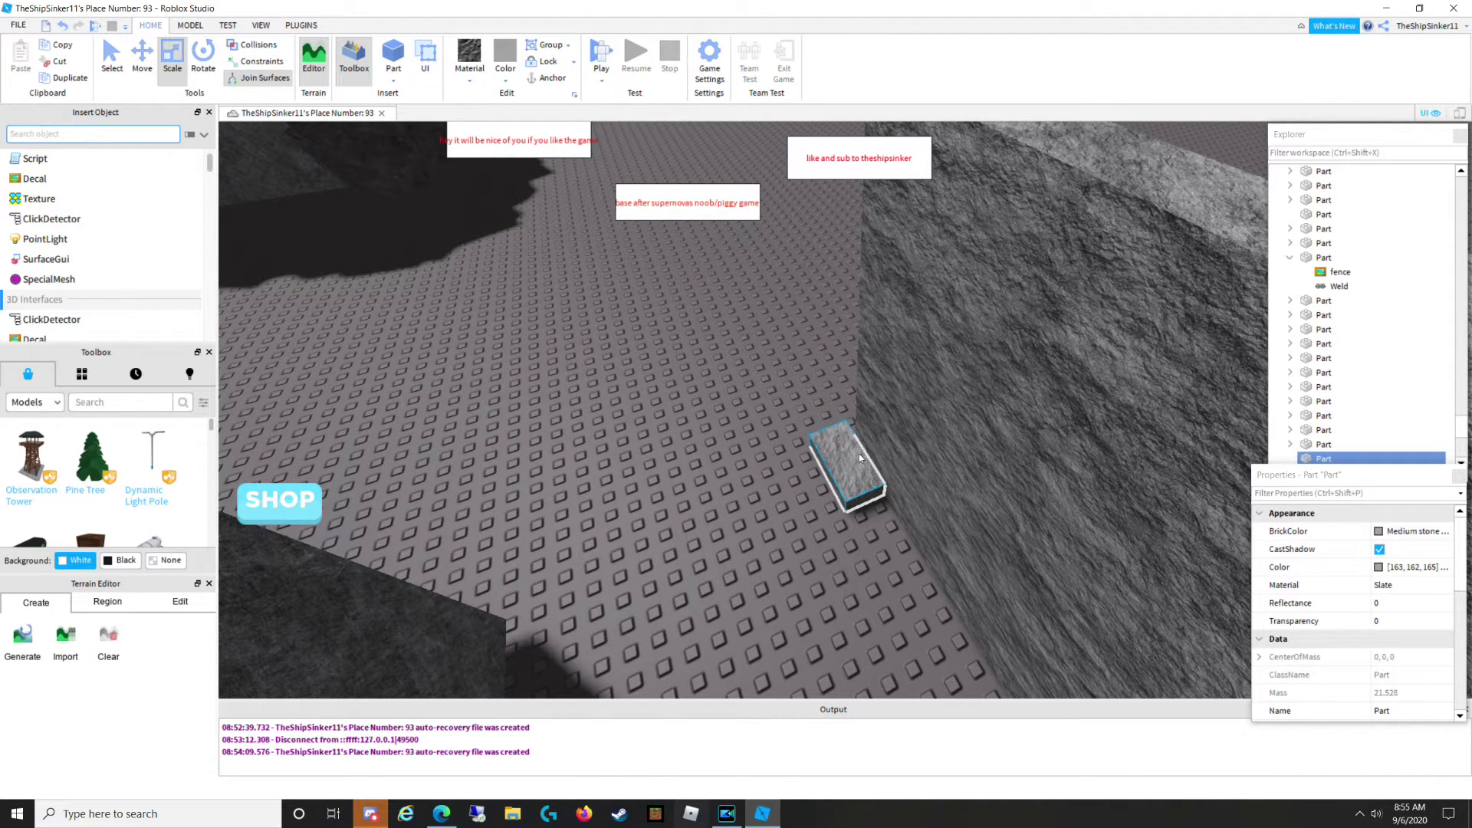
pyautogui.moveTo(785, 491); pyautogui.dragTo(394, 640)
pyautogui.moveTo(677, 501); pyautogui.dragTo(663, 439)
pyautogui.moveTo(663, 439); pyautogui.dragTo(663, 438, button='right')
pyautogui.moveTo(587, 525); pyautogui.dragTo(587, 526, button='right')
pyautogui.moveTo(634, 499); pyautogui.dragTo(674, 537)
pyautogui.click(708, 431)
pyautogui.moveTo(708, 431); pyautogui.dragTo(706, 431, button='right')
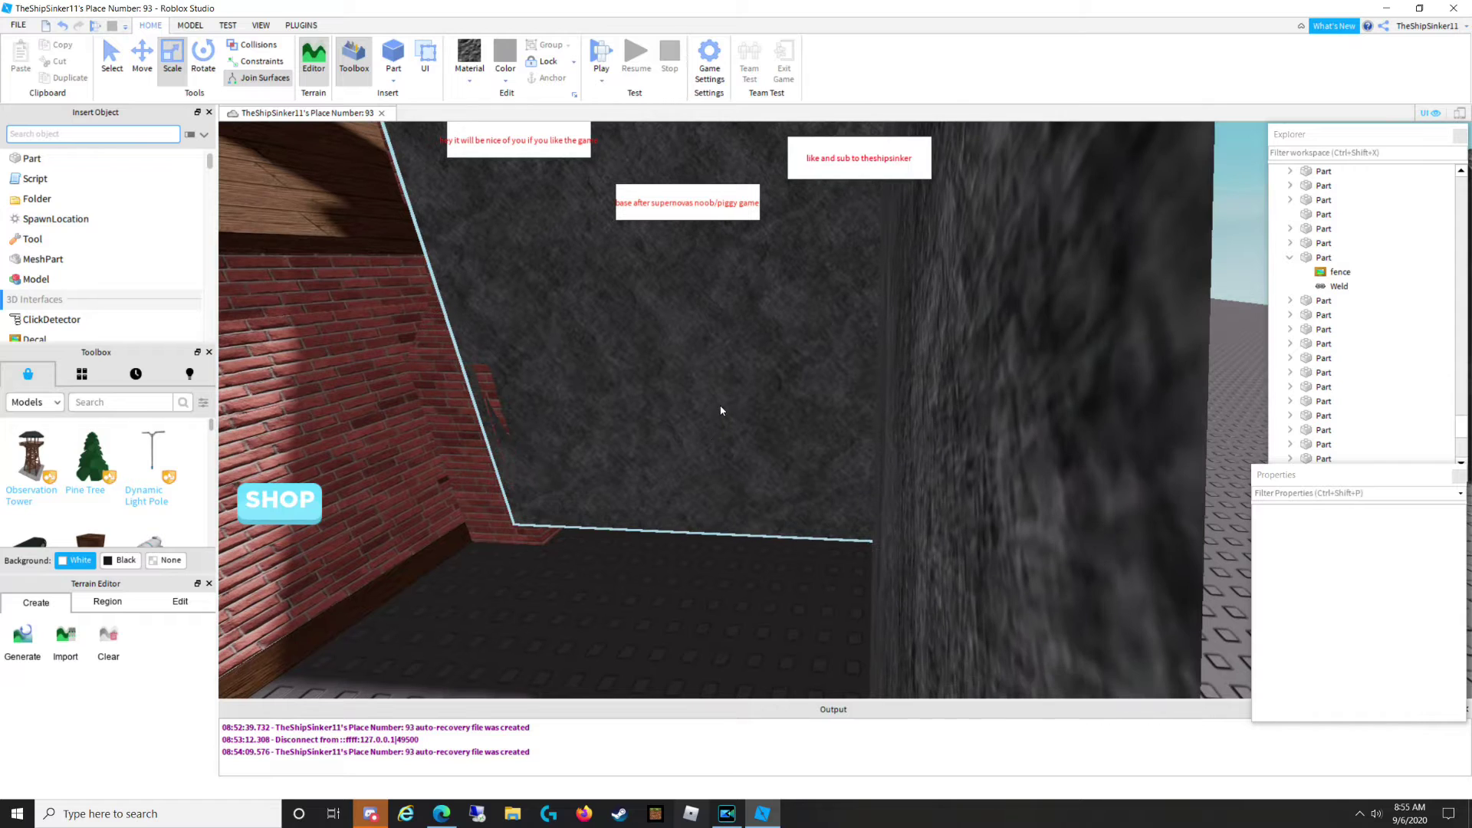
# Turn off CastShadow for the slate walls around the area beside the brick house.
pyautogui.click(722, 411)
pyautogui.moveTo(381, 639); pyautogui.dragTo(444, 599, button='right')
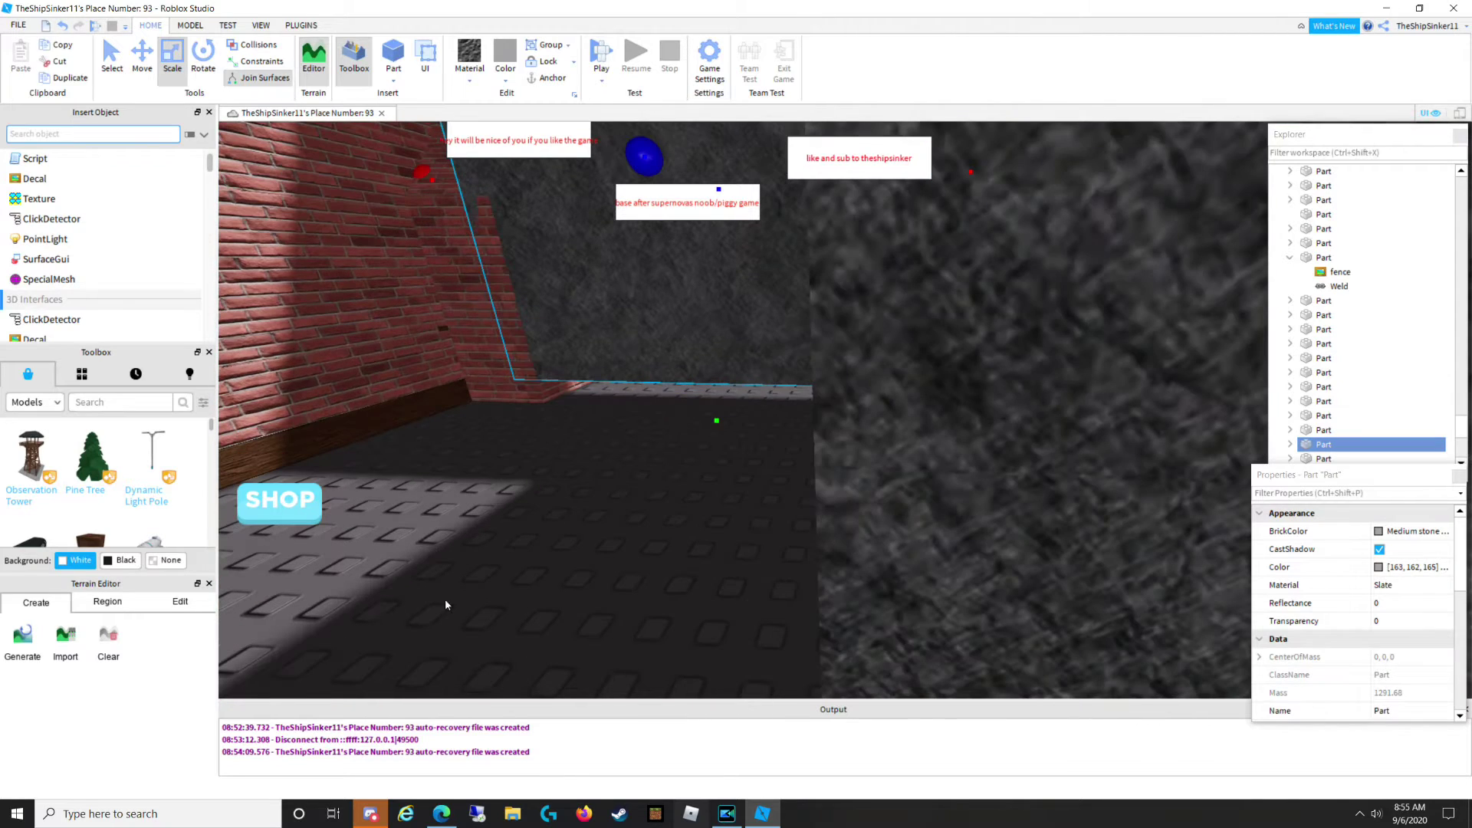
pyautogui.click(1411, 553)
pyautogui.click(498, 447)
pyautogui.moveTo(673, 472); pyautogui.dragTo(673, 472, button='right')
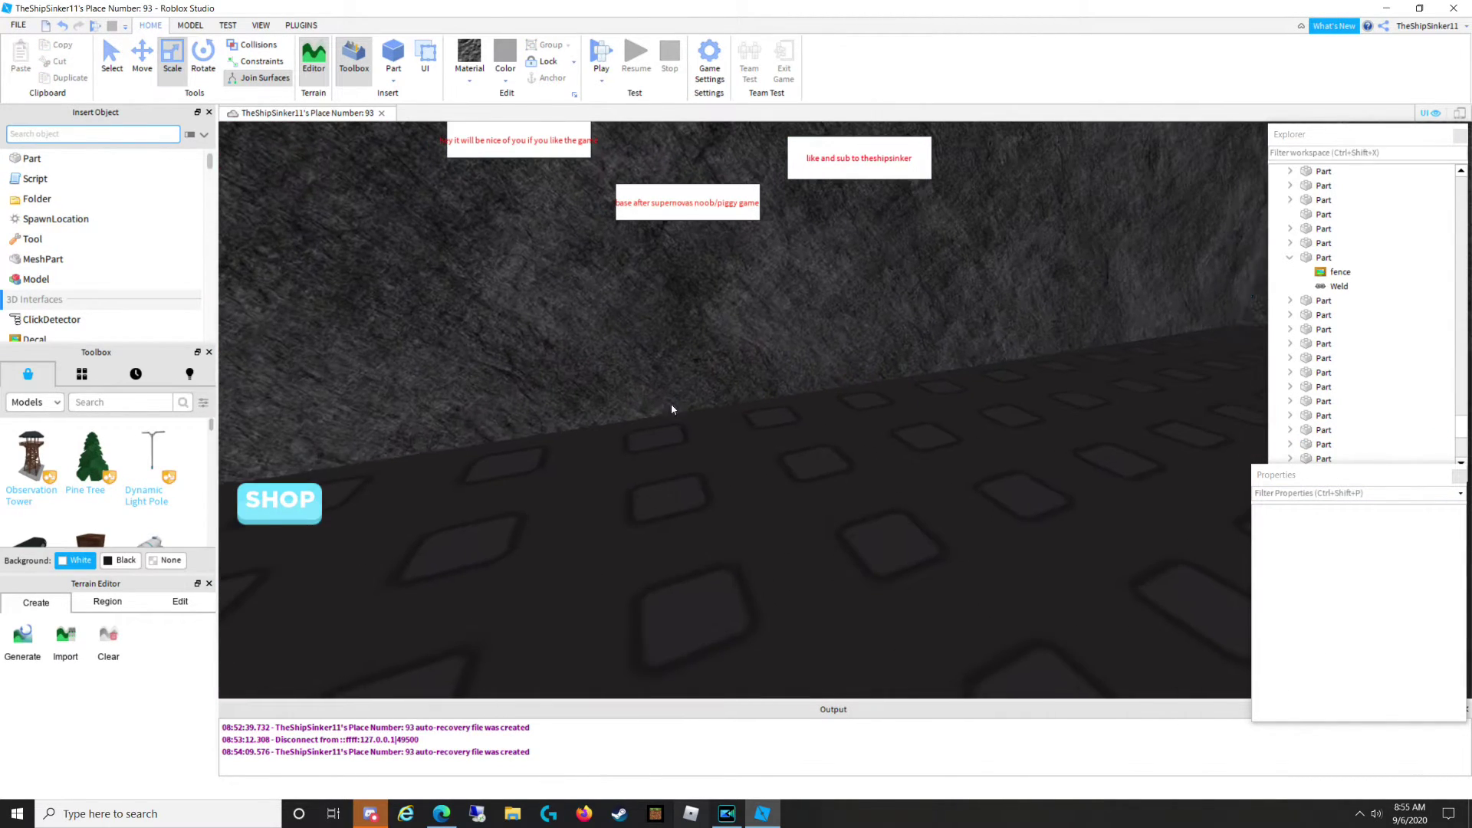
pyautogui.click(673, 409)
pyautogui.click(1386, 551)
pyautogui.click(955, 543)
pyautogui.moveTo(956, 543); pyautogui.dragTo(1016, 542, button='right')
pyautogui.click(1070, 290)
pyautogui.click(1383, 551)
pyautogui.click(1015, 542)
# Scale the brick house model down slightly on the side facing the slate enclosure.
pyautogui.press('w')
pyautogui.press('w')
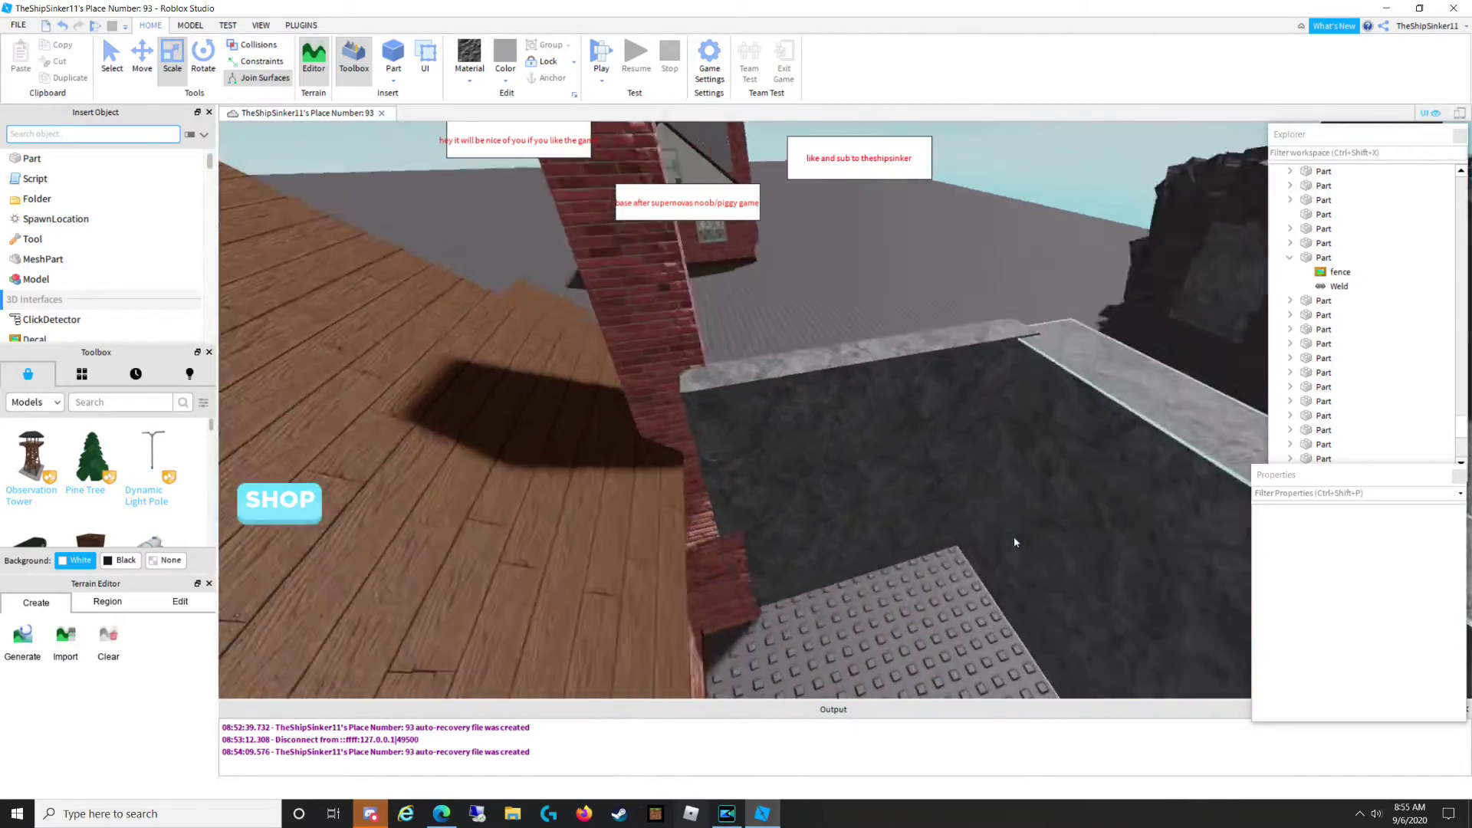
pyautogui.press('w')
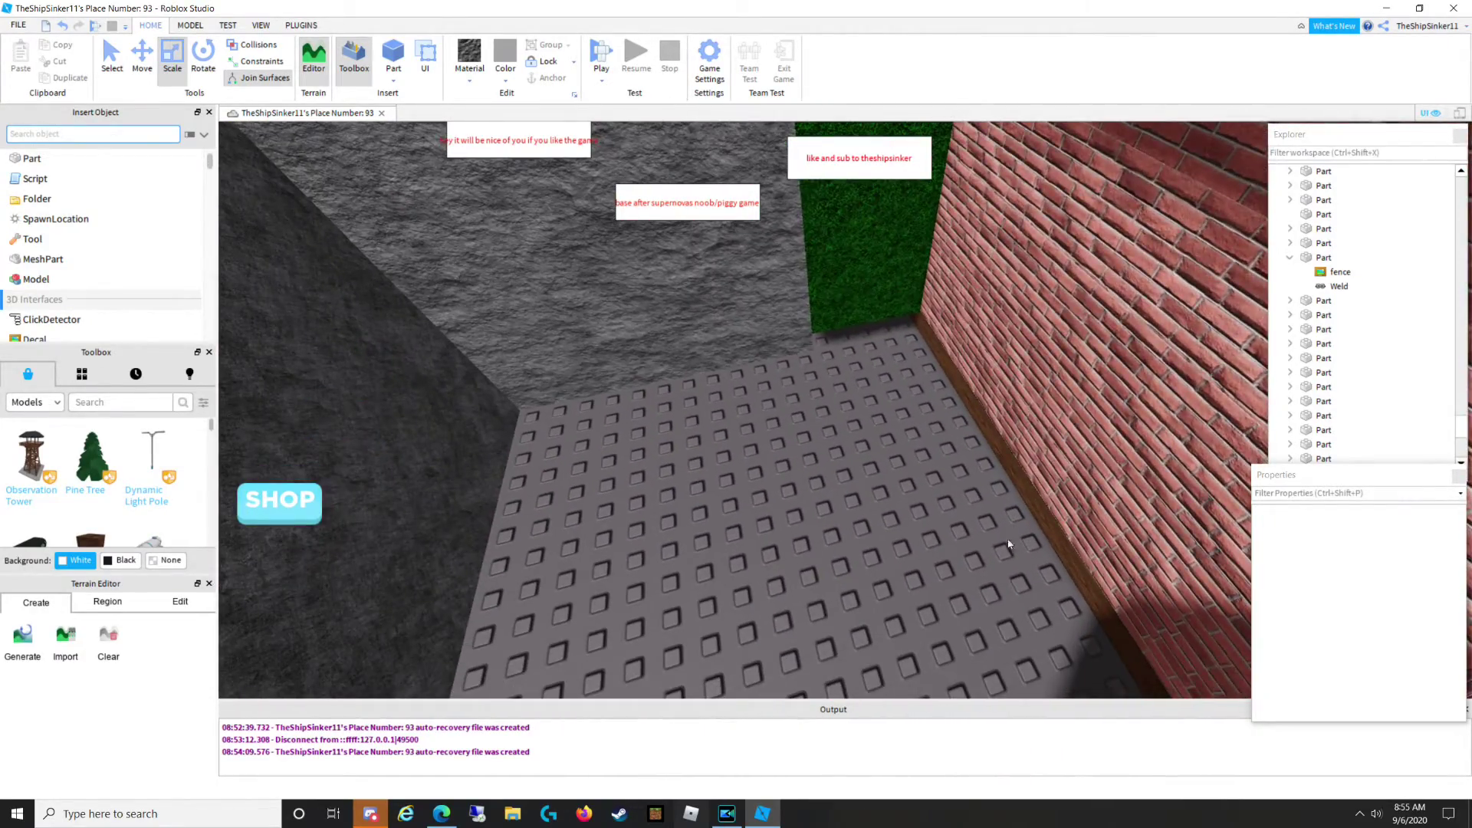
pyautogui.moveTo(1009, 543); pyautogui.dragTo(920, 559, button='right')
pyautogui.press('s')
pyautogui.click(596, 291)
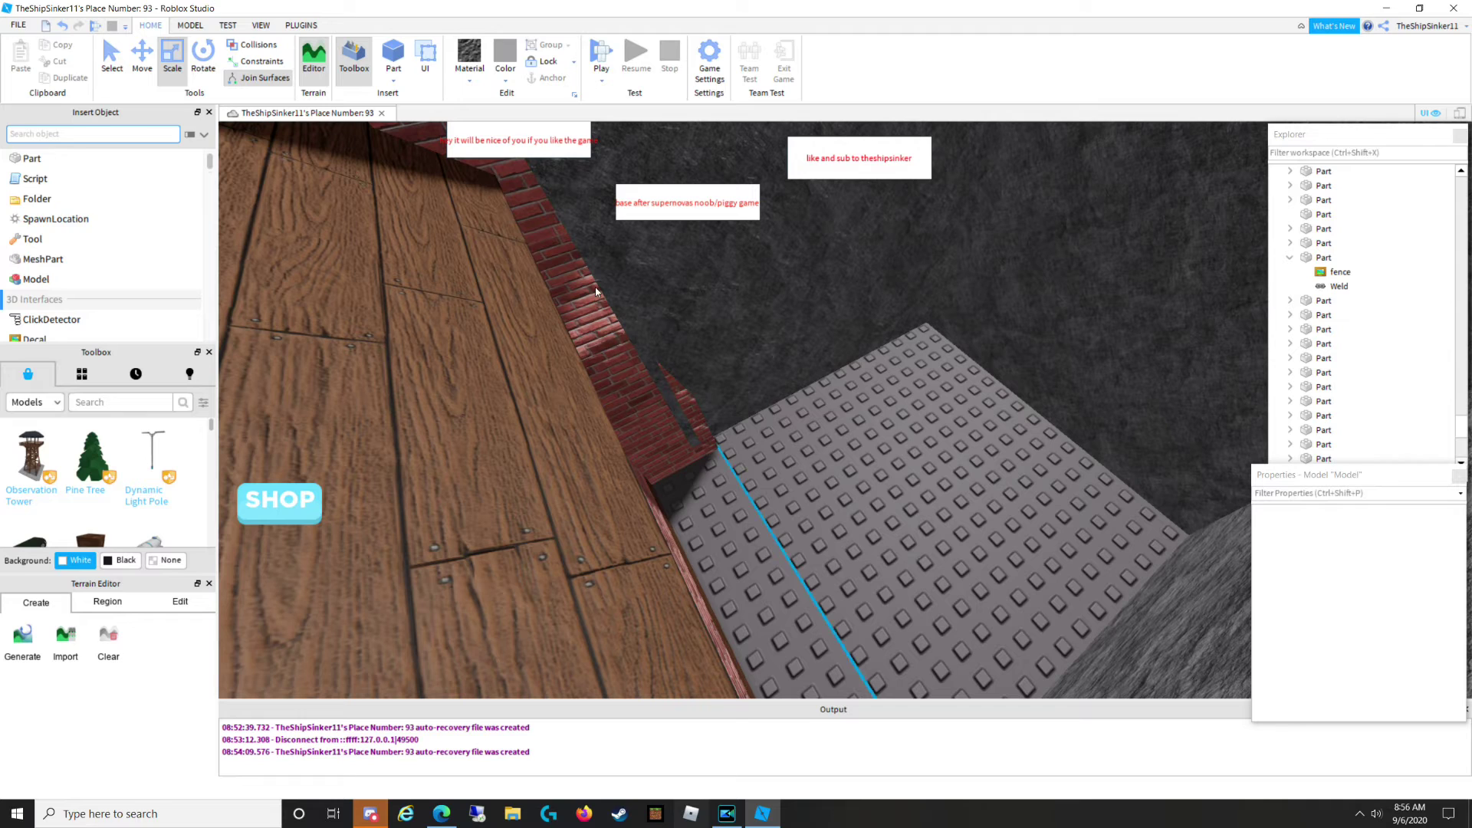
pyautogui.moveTo(552, 268); pyautogui.dragTo(552, 268, button='right')
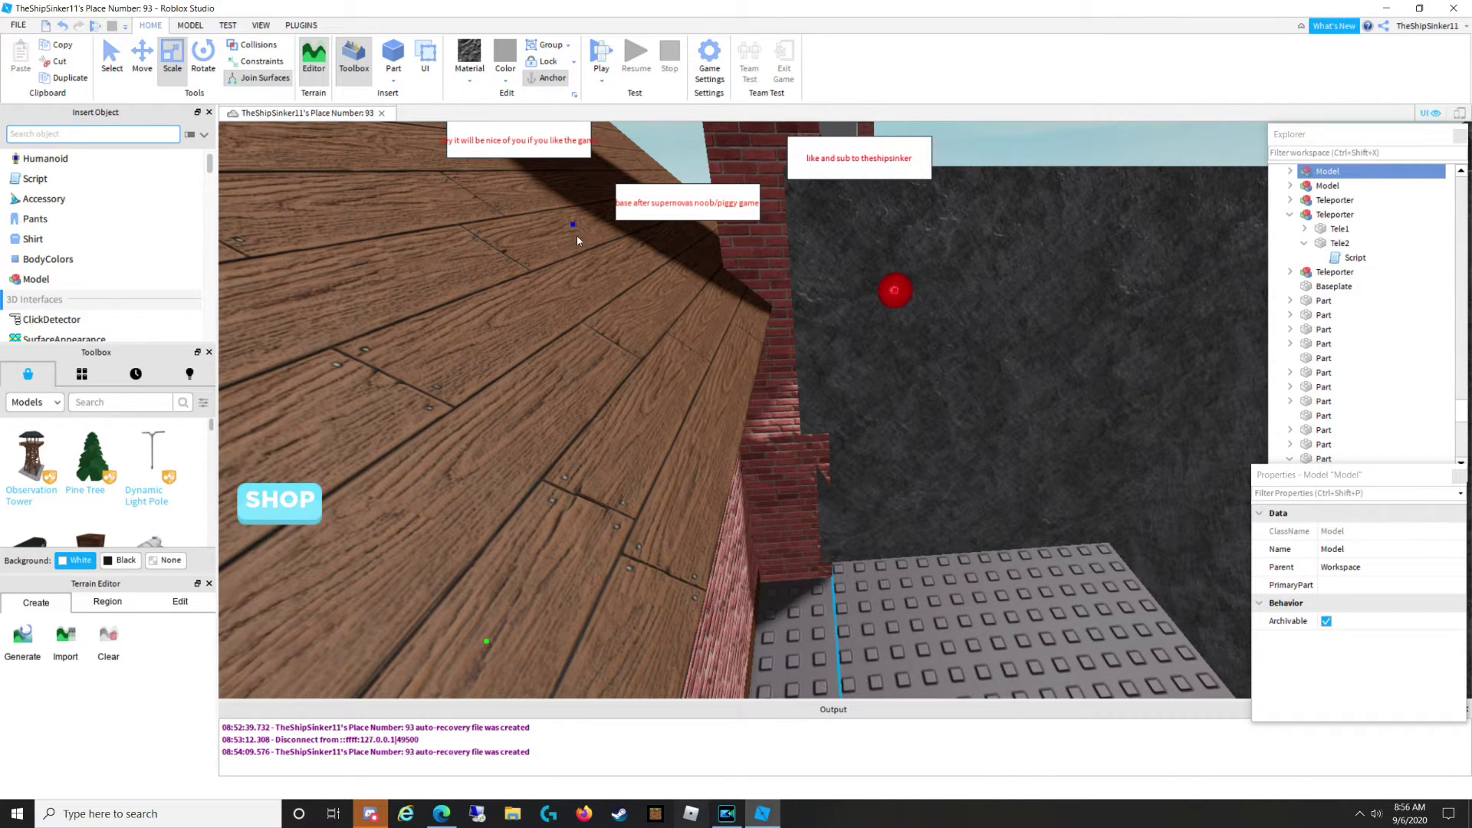
pyautogui.moveTo(572, 225); pyautogui.dragTo(553, 224)
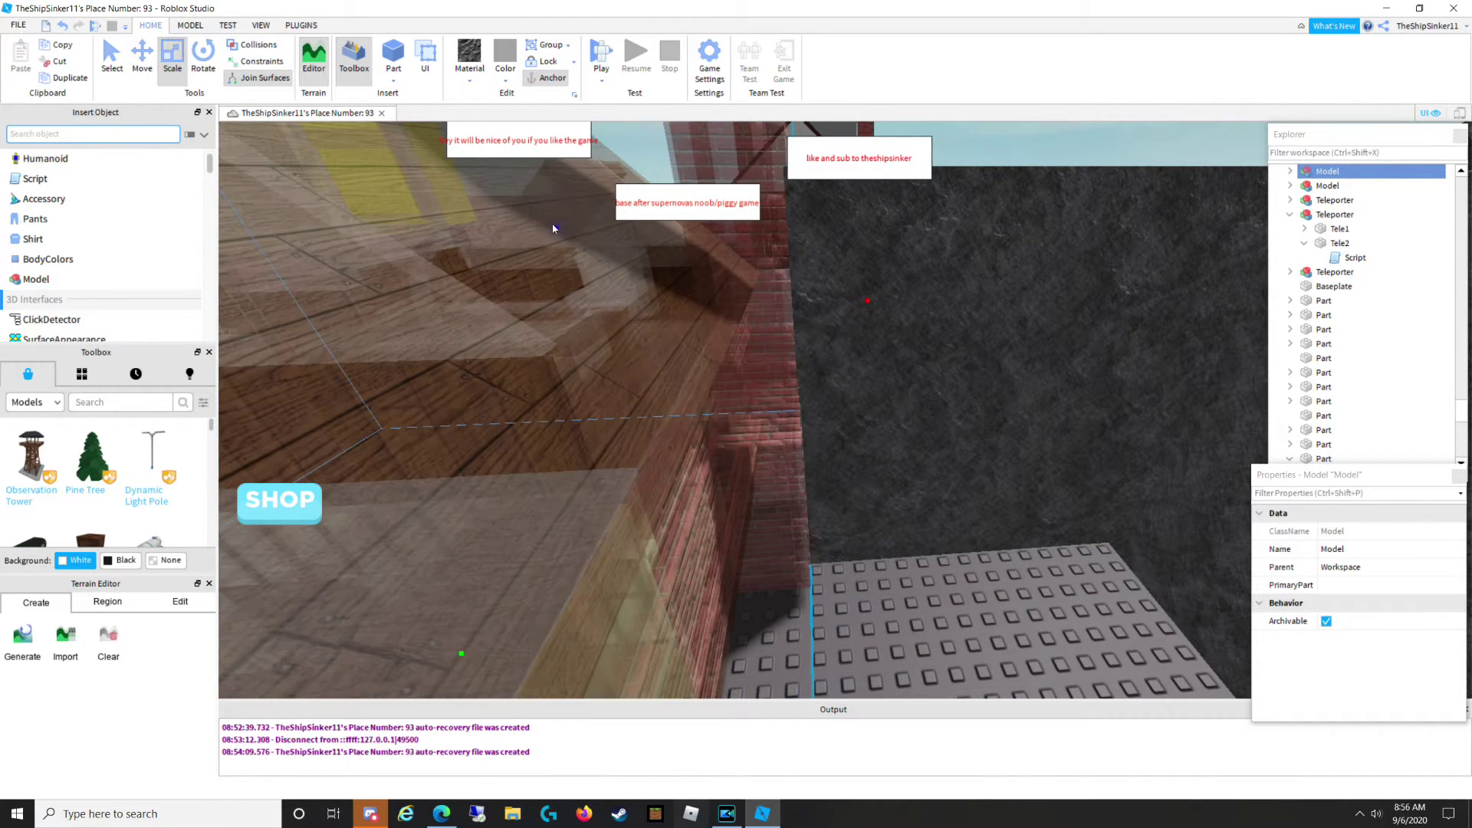
pyautogui.press('w')
pyautogui.press('s')
pyautogui.moveTo(336, 213)
pyautogui.mouseDown(button='right')
pyautogui.moveTo(292, 209)
pyautogui.moveTo(327, 223)
pyautogui.mouseUp(button='right')
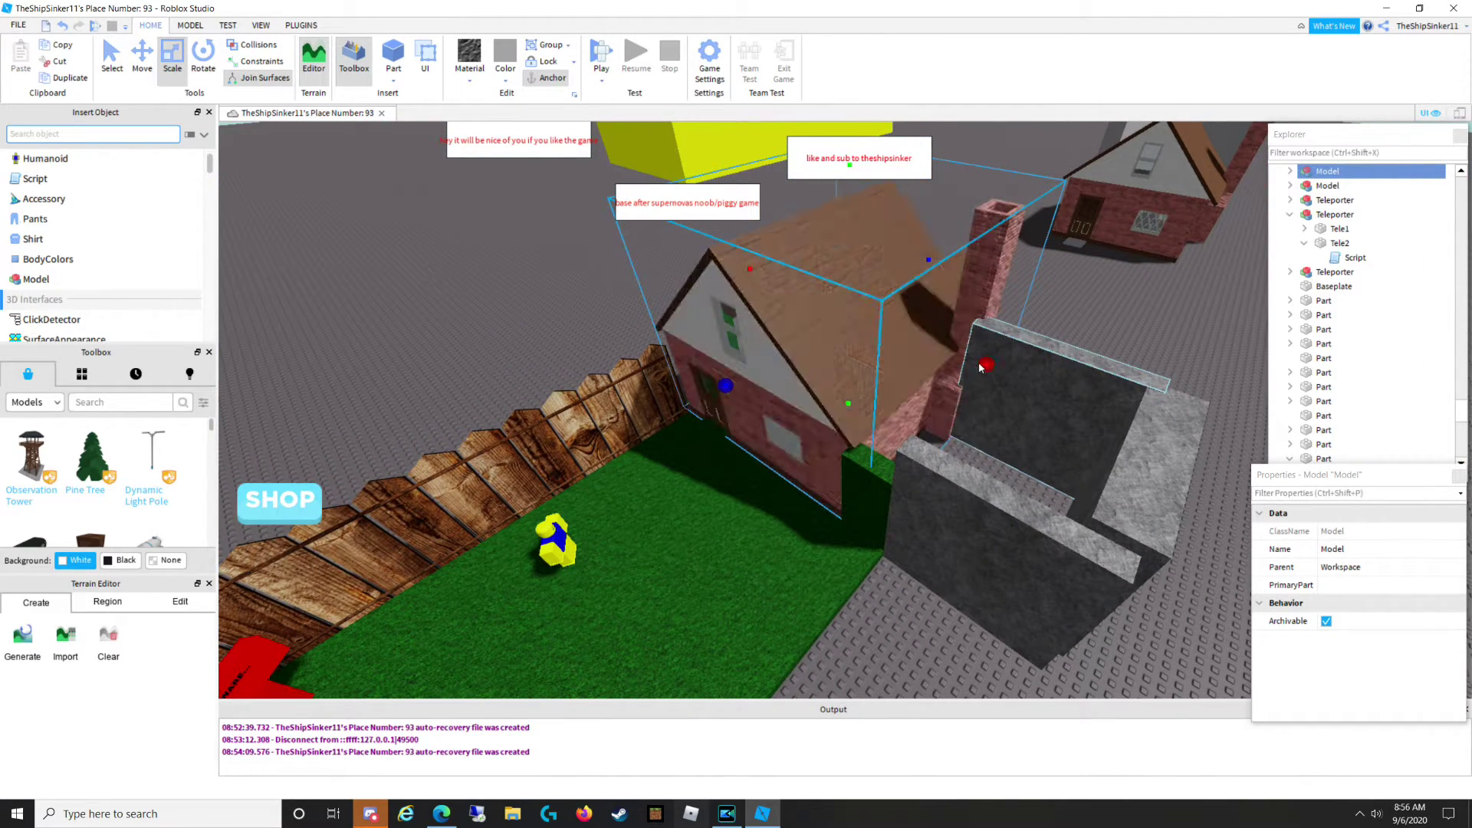
pyautogui.click(1001, 413)
pyautogui.moveTo(947, 372); pyautogui.dragTo(889, 371)
pyautogui.scroll(-3, 890, 371)
pyautogui.click(1118, 342)
# Thicken the slate wall beside the chimney so it extends further into the enclosure.
pyautogui.scroll(8, 1117, 342)
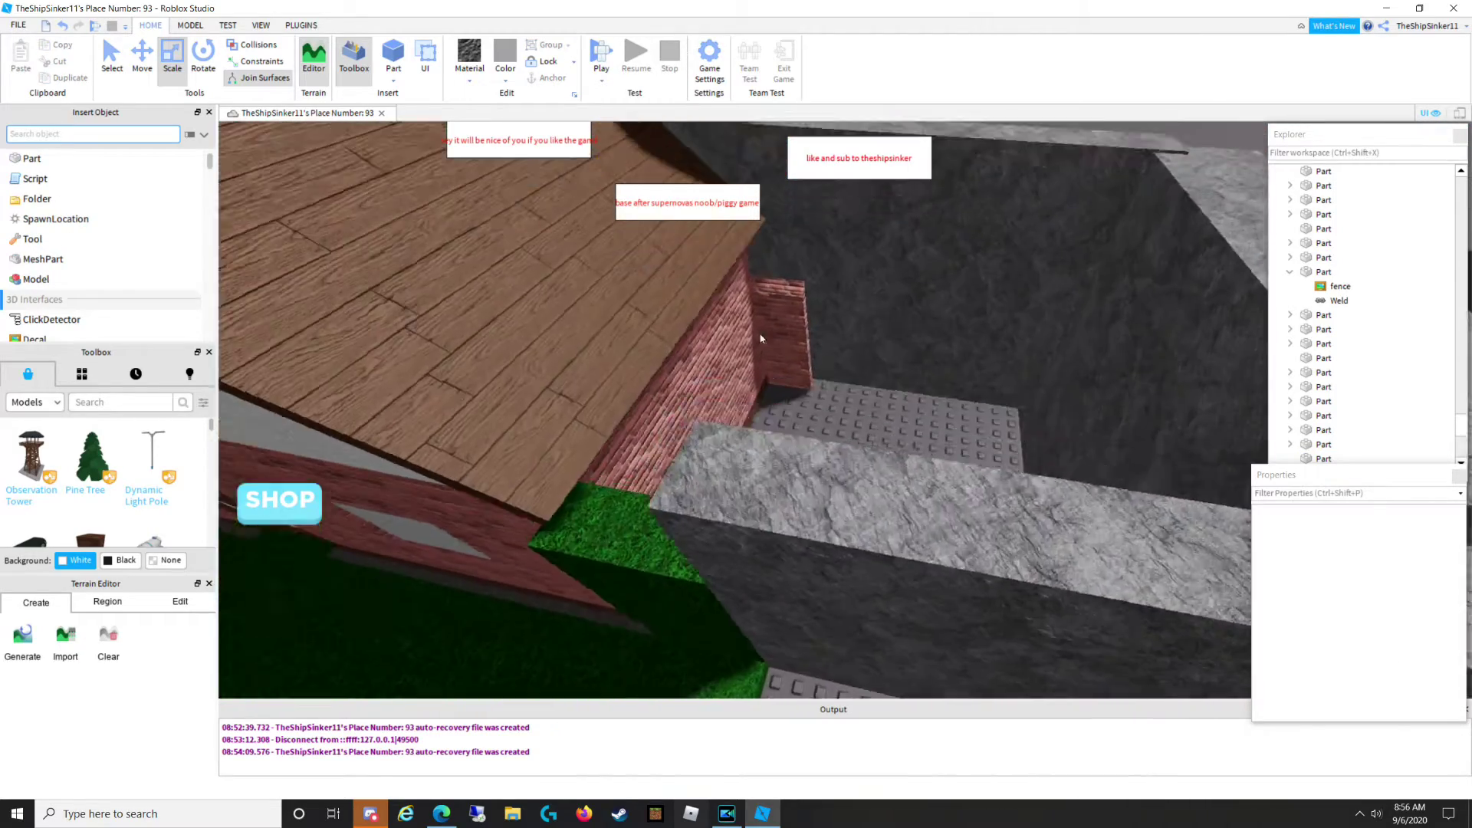
pyautogui.moveTo(766, 334); pyautogui.dragTo(822, 442, button='right')
pyautogui.click(828, 437)
pyautogui.moveTo(884, 473); pyautogui.dragTo(874, 510)
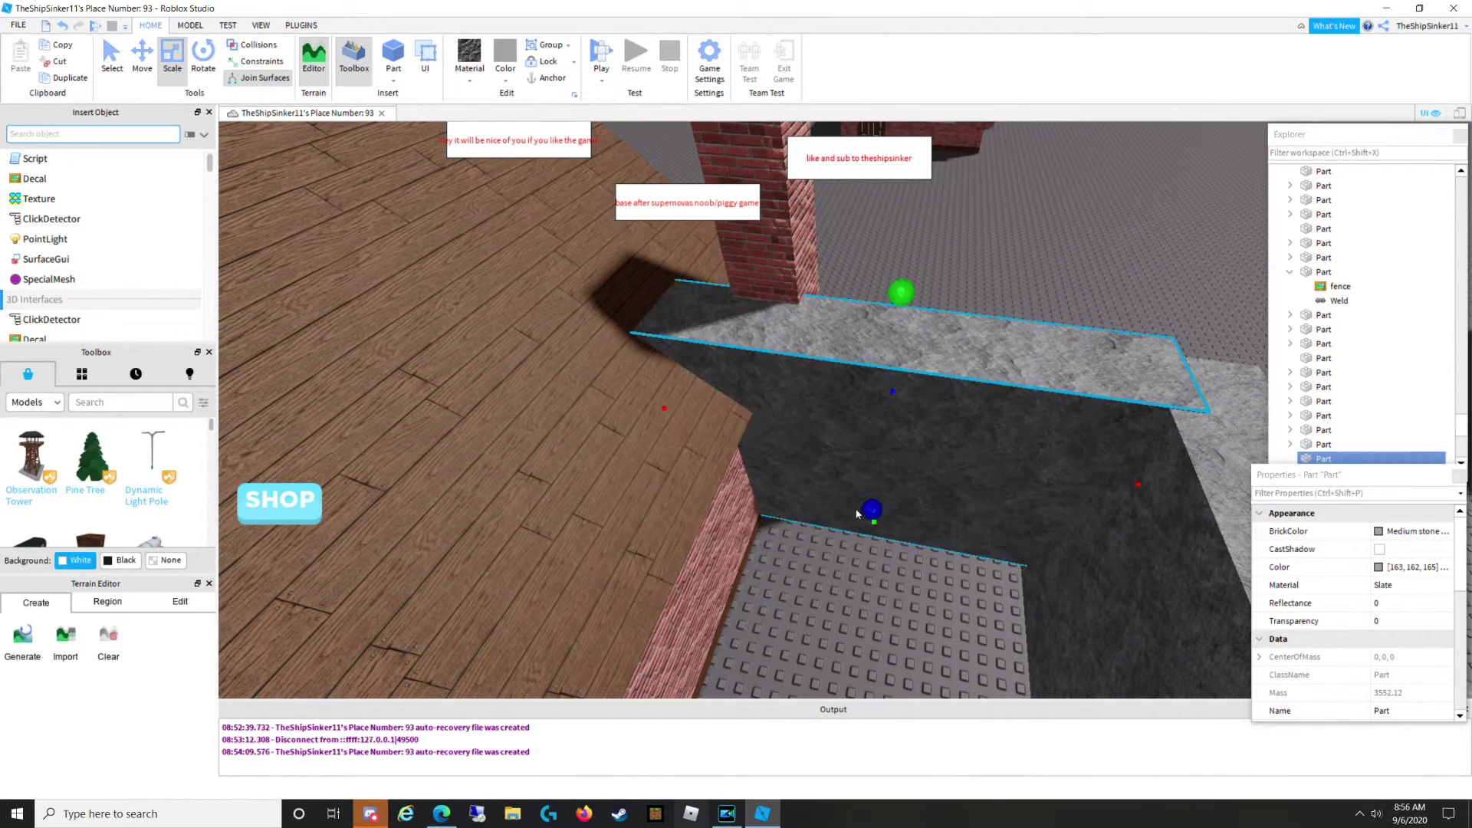
pyautogui.click(1112, 254)
pyautogui.scroll(-4, 929, 480)
pyautogui.scroll(4, 929, 481)
pyautogui.moveTo(929, 481); pyautogui.dragTo(930, 481, button='right')
pyautogui.press('s')
# Insert a slate part and place it at the house end of the yard-side wall, undoing the accidental move of the house.
pyautogui.click(392, 54)
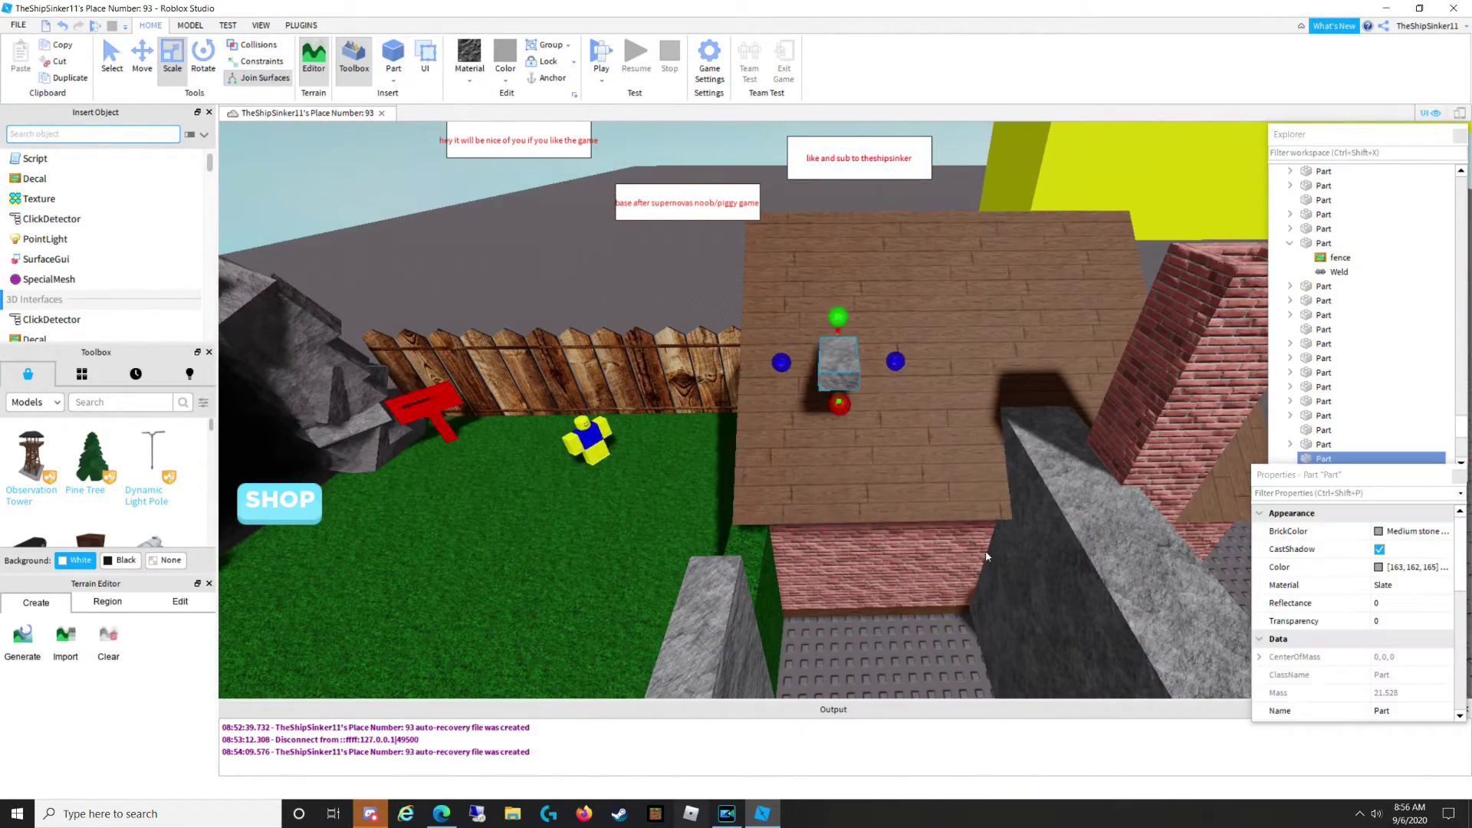
pyautogui.moveTo(814, 363); pyautogui.dragTo(806, 410)
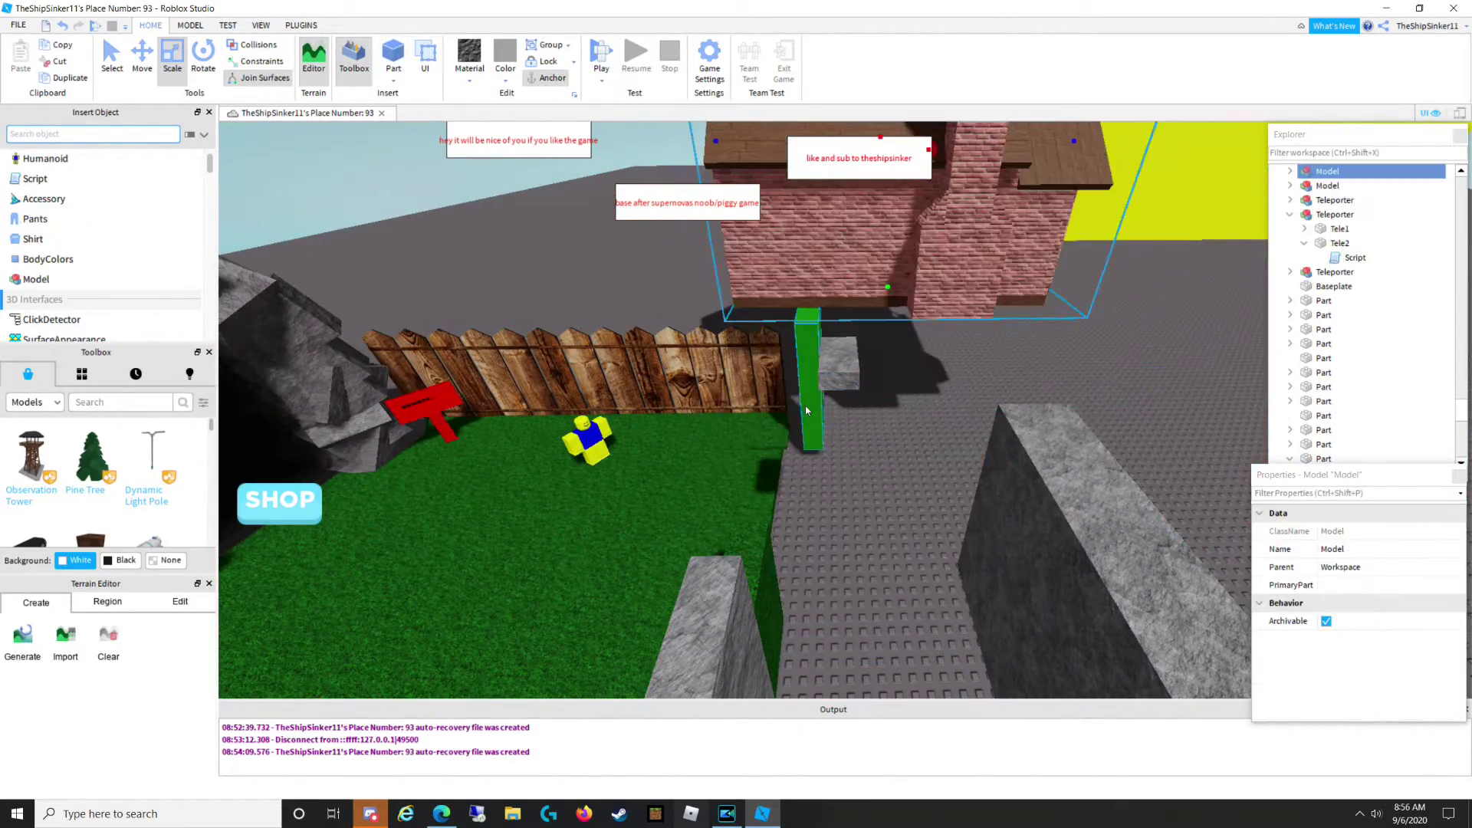
pyautogui.click(62, 26)
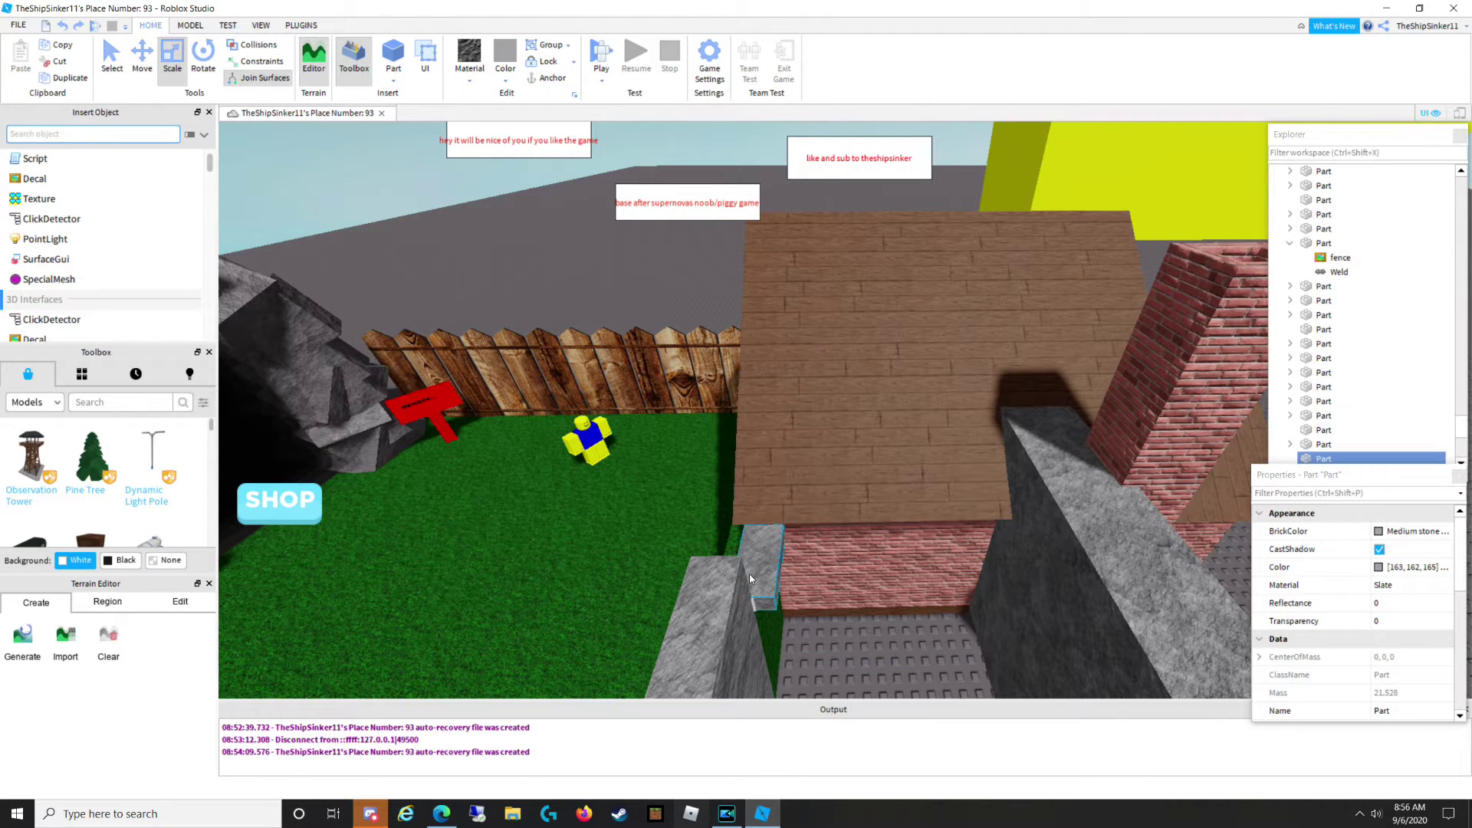
pyautogui.moveTo(741, 549); pyautogui.dragTo(736, 514)
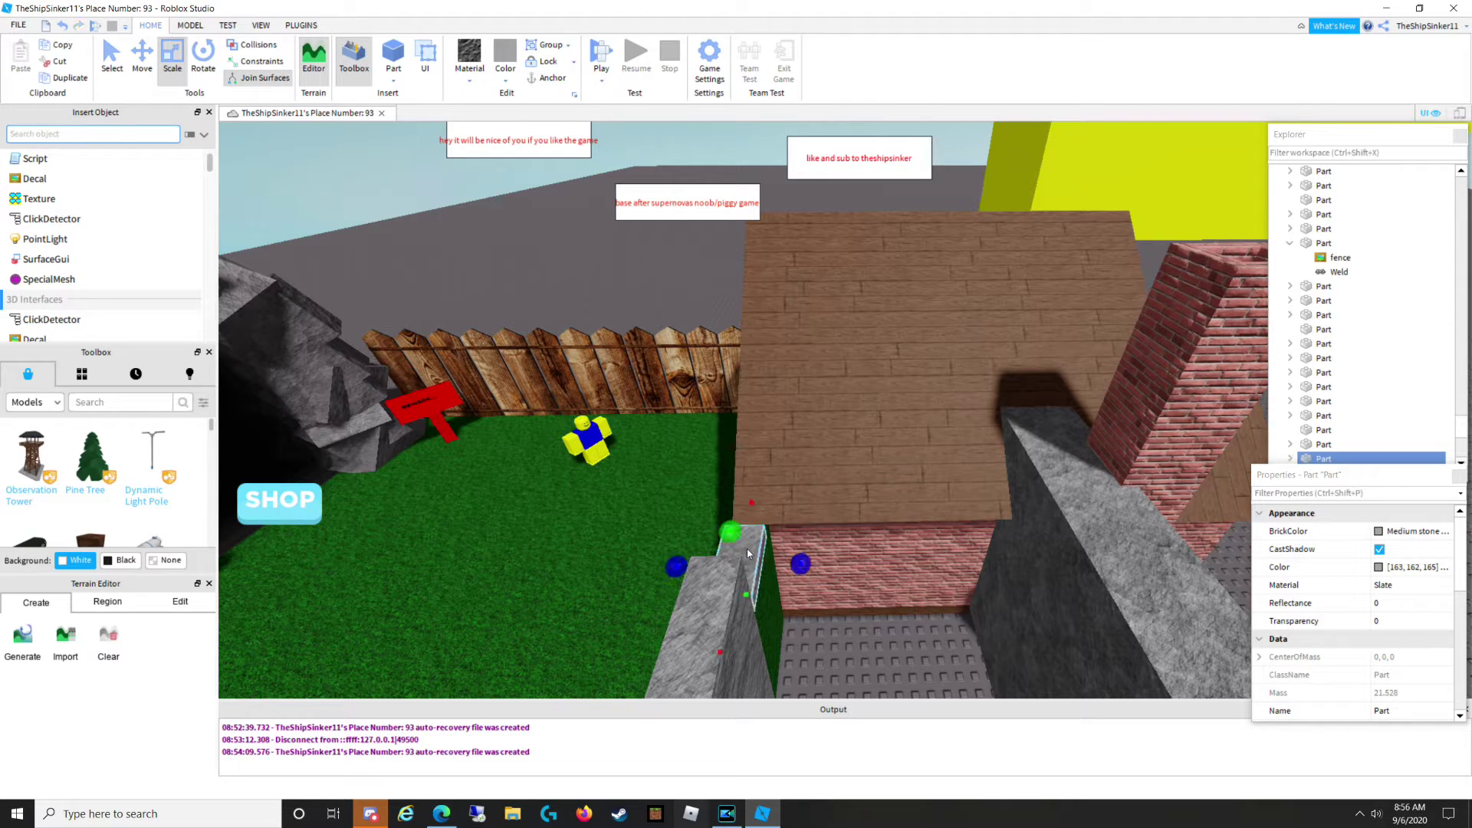
# Scale the new slate part into a flat roof spanning the enclosure between the slate walls.
pyautogui.moveTo(801, 564); pyautogui.dragTo(871, 657)
pyautogui.moveTo(871, 657); pyautogui.dragTo(871, 657, button='right')
pyautogui.moveTo(871, 657); pyautogui.dragTo(871, 657)
pyautogui.moveTo(871, 657); pyautogui.dragTo(871, 657, button='right')
pyautogui.moveTo(871, 657); pyautogui.dragTo(997, 571)
pyautogui.click(1050, 417)
# Turn off CastShadow for the slate roof from inside the enclosure.
pyautogui.moveTo(1050, 417); pyautogui.dragTo(1050, 417, button='right')
pyautogui.press('w')
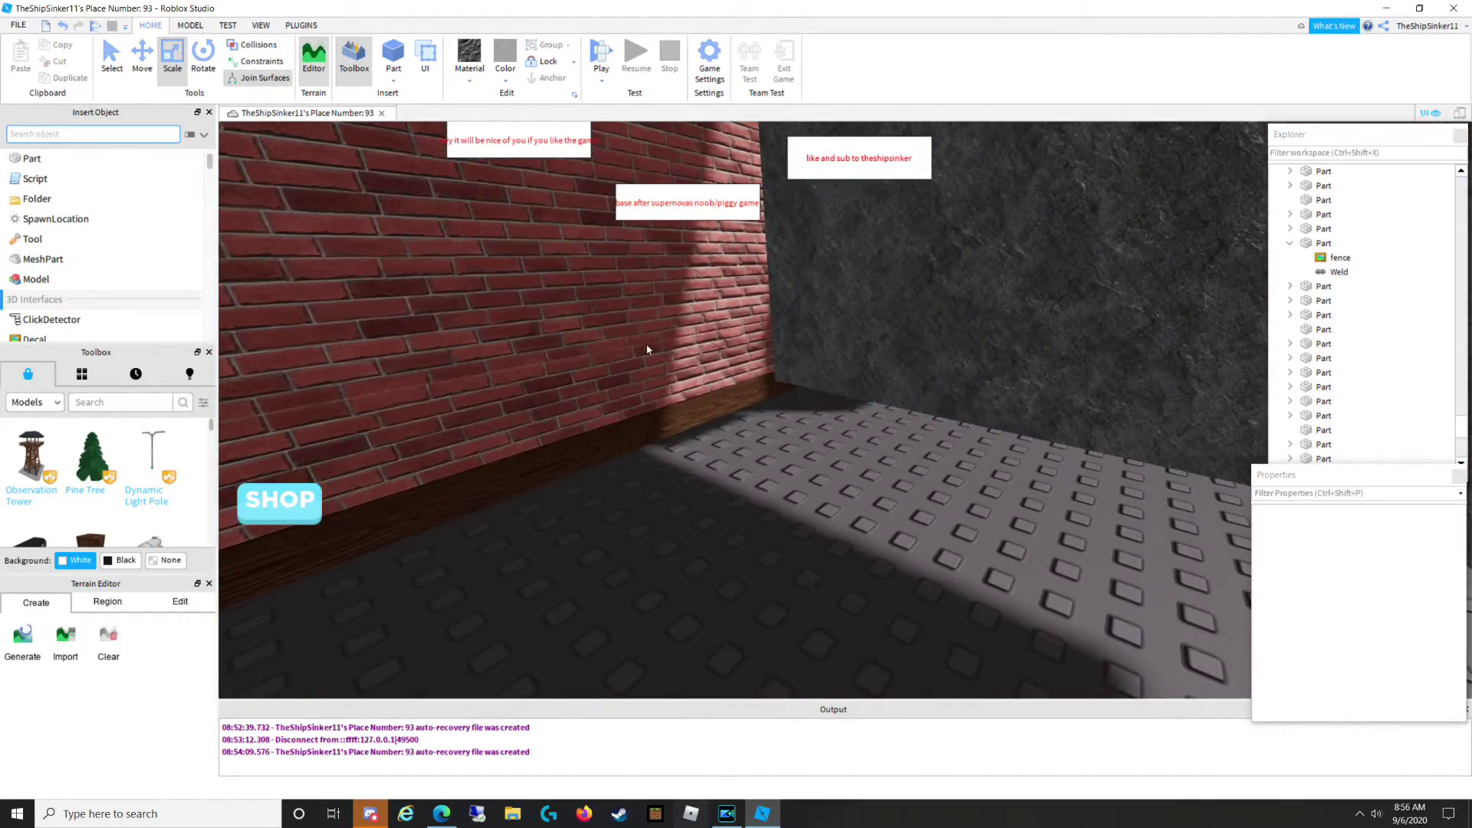
pyautogui.moveTo(643, 346); pyautogui.dragTo(643, 346, button='right')
pyautogui.click(717, 307)
pyautogui.click(1369, 553)
pyautogui.click(1379, 549)
pyautogui.moveTo(926, 513); pyautogui.dragTo(641, 317, button='right')
pyautogui.press('s')
pyautogui.press('w')
pyautogui.click(936, 565)
pyautogui.press('w')
# Insert a dummy rig inside the slate enclosure with the Rig Builder.
pyautogui.click(229, 25)
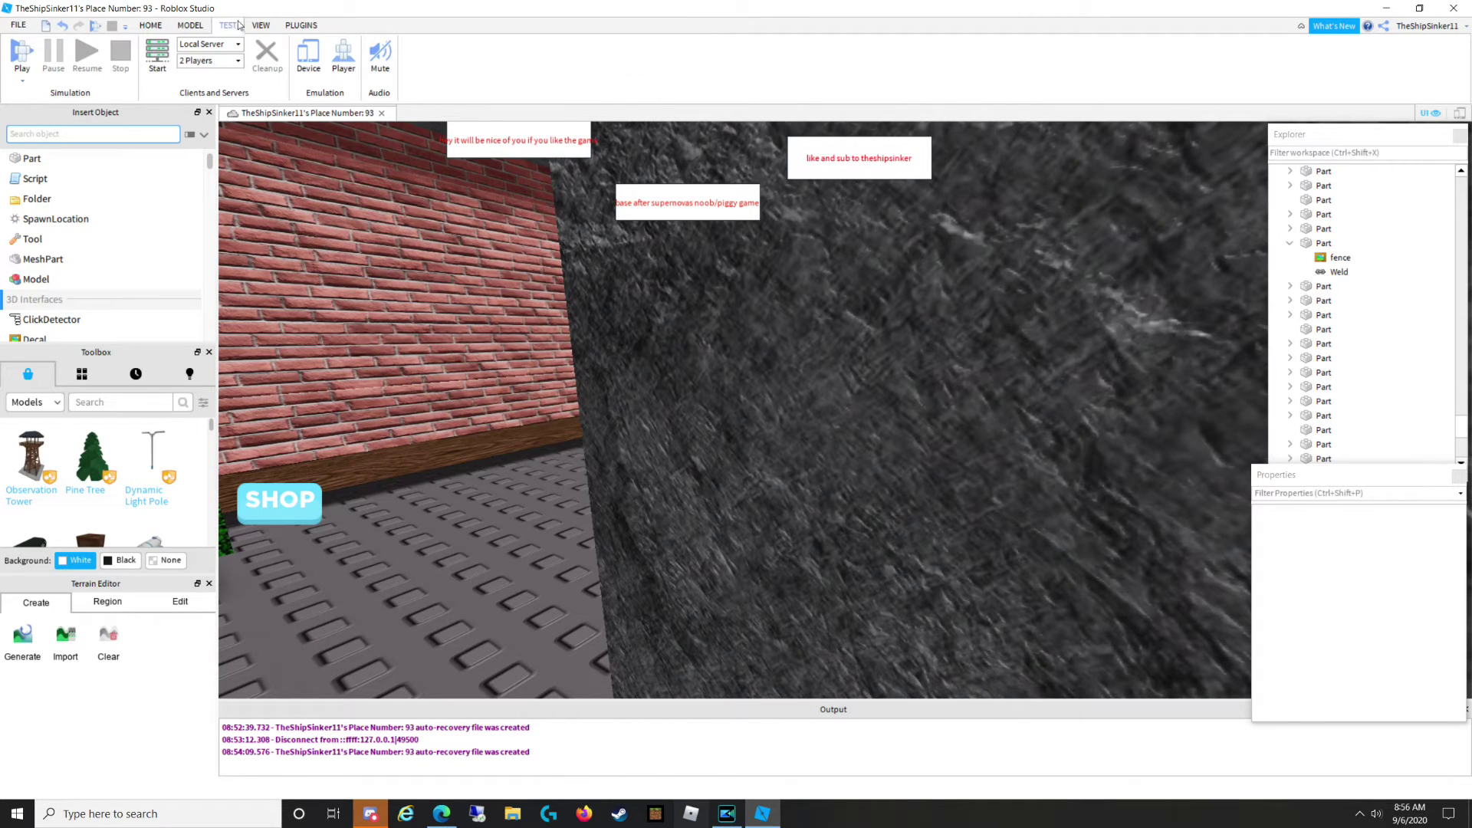
pyautogui.click(260, 25)
pyautogui.scroll(-5, 557, 335)
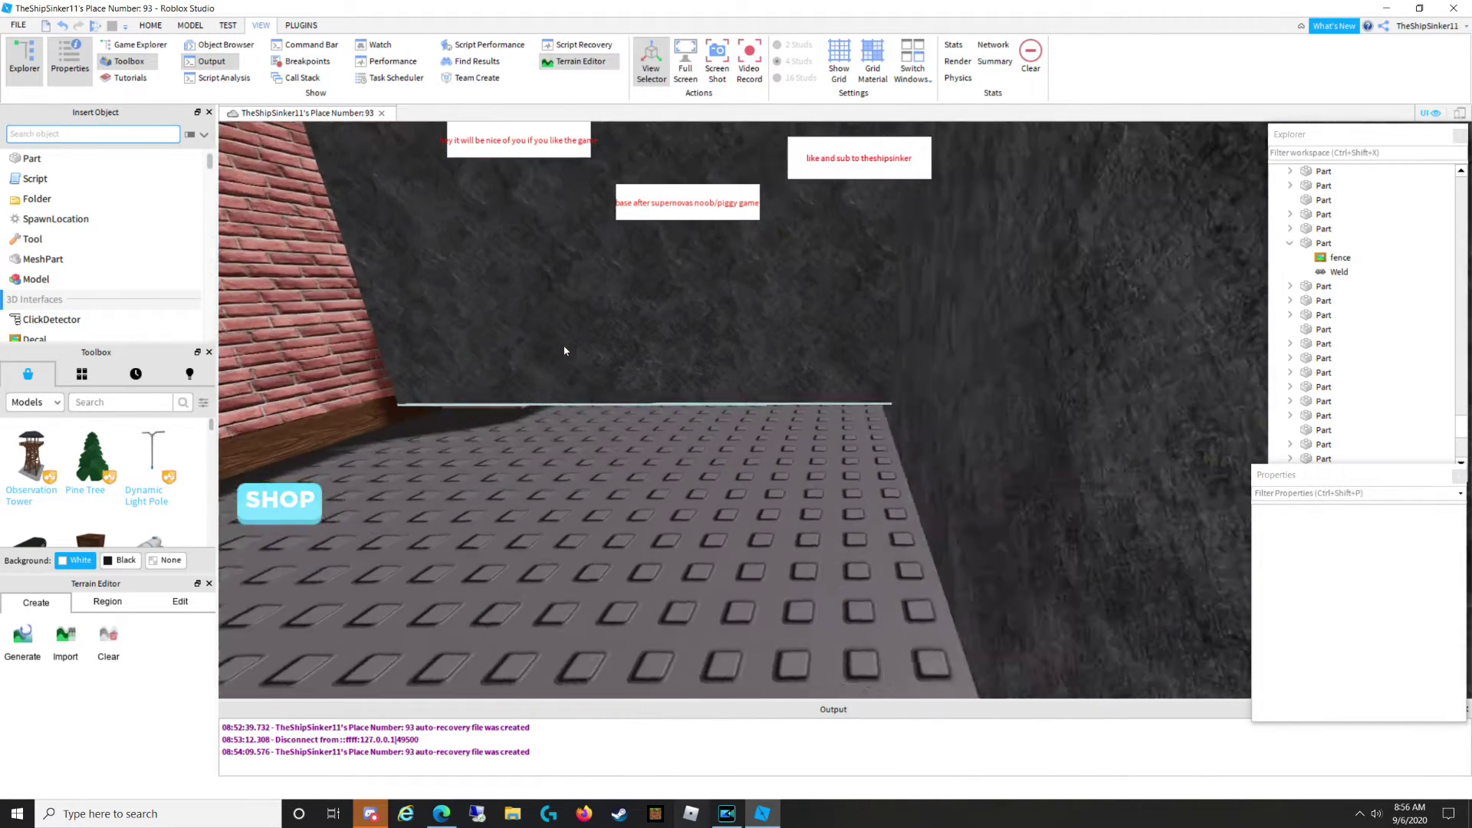
pyautogui.click(192, 23)
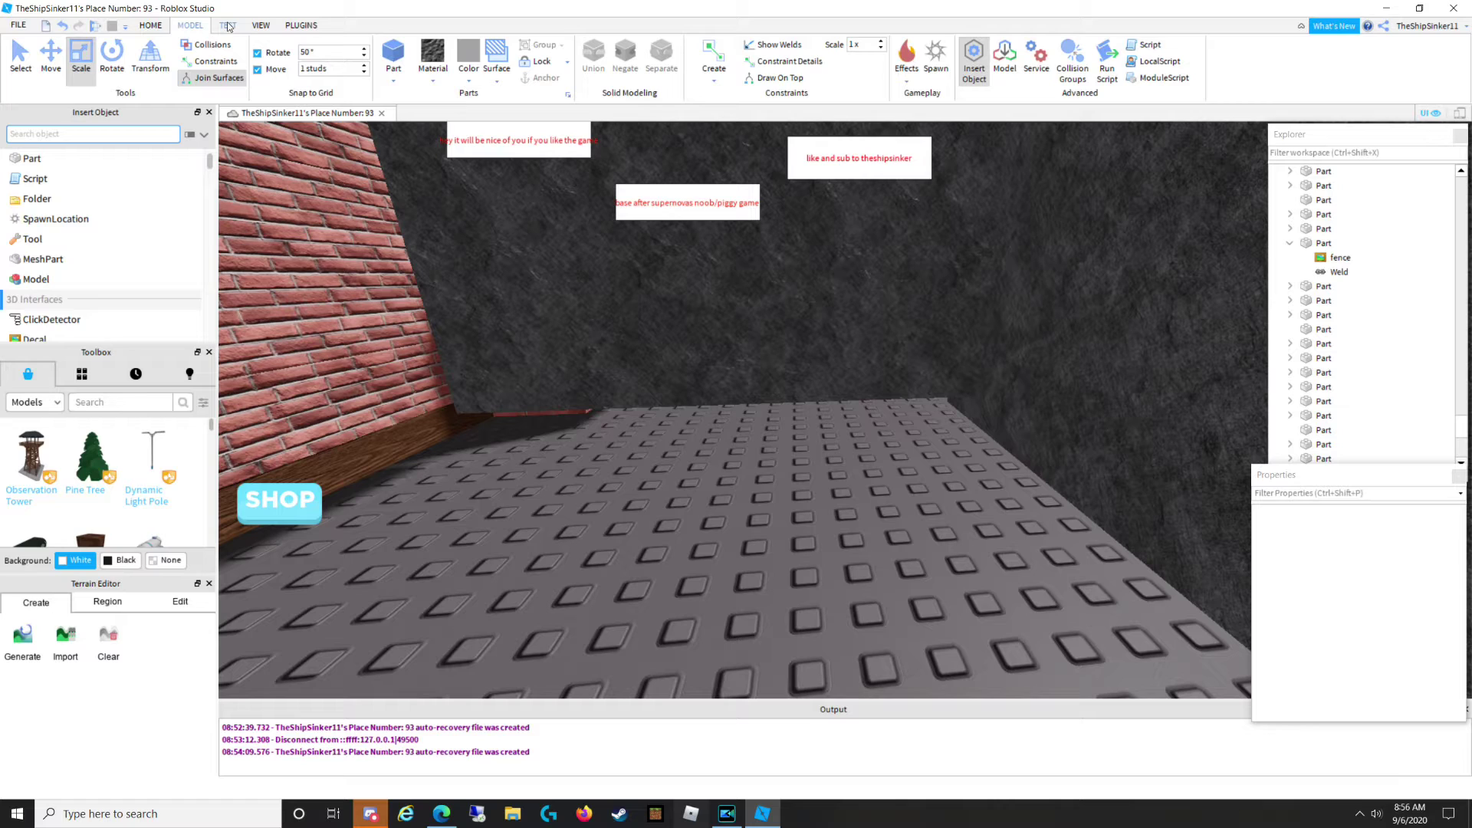
pyautogui.click(299, 24)
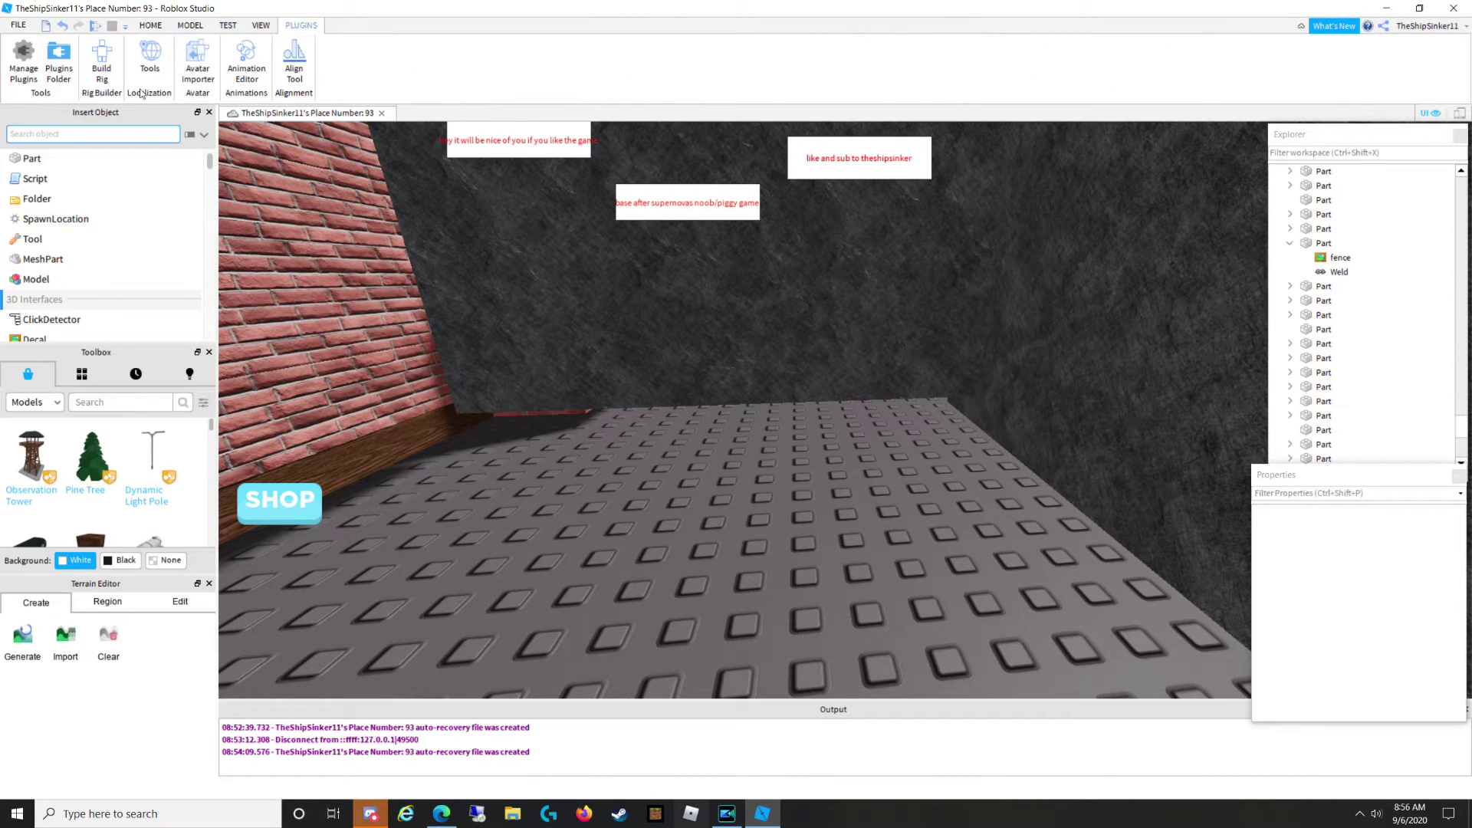
pyautogui.click(99, 67)
pyautogui.click(836, 367)
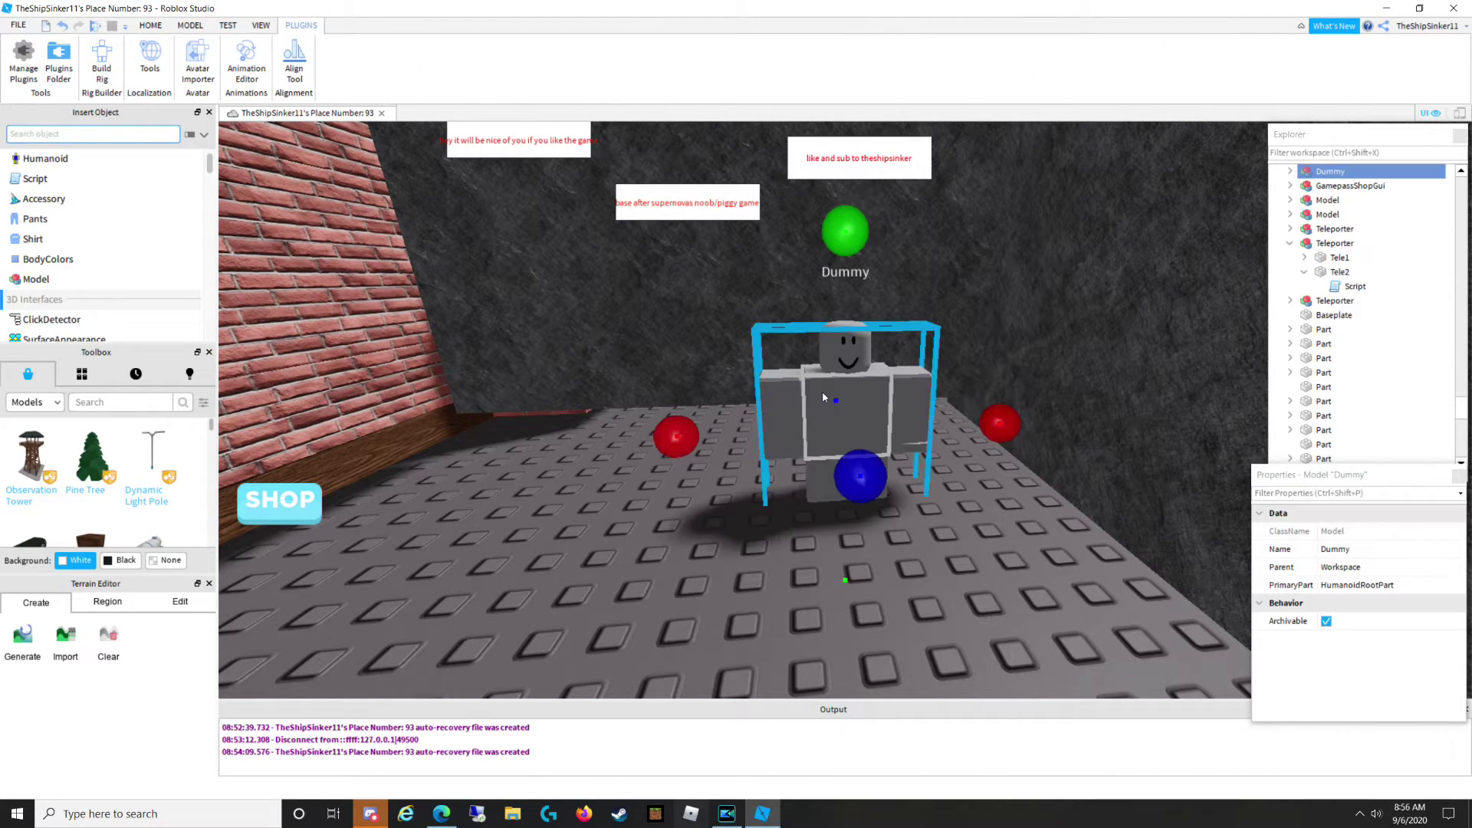
# Enlarge the new dummy slightly and reposition it around the slate enclosure.
pyautogui.press('f')
pyautogui.moveTo(802, 443); pyautogui.dragTo(750, 459)
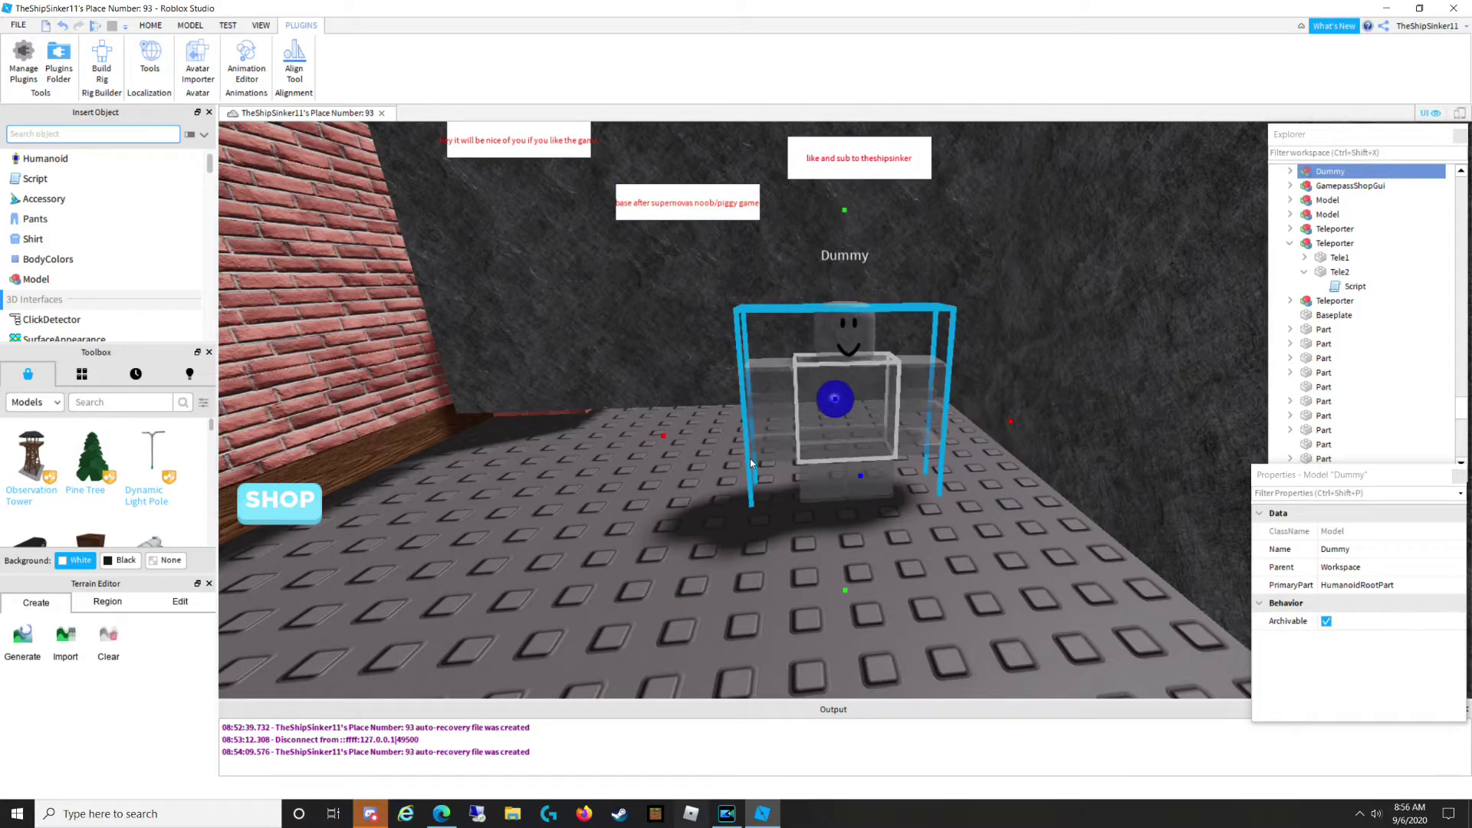
pyautogui.moveTo(813, 418); pyautogui.dragTo(838, 488)
pyautogui.moveTo(839, 488); pyautogui.dragTo(838, 486, button='right')
pyautogui.moveTo(838, 486); pyautogui.dragTo(592, 481)
pyautogui.moveTo(592, 482); pyautogui.dragTo(592, 481, button='right')
# Move the dummy across the slate roof and lower it into the enclosure with the Move tool.
pyautogui.click(150, 25)
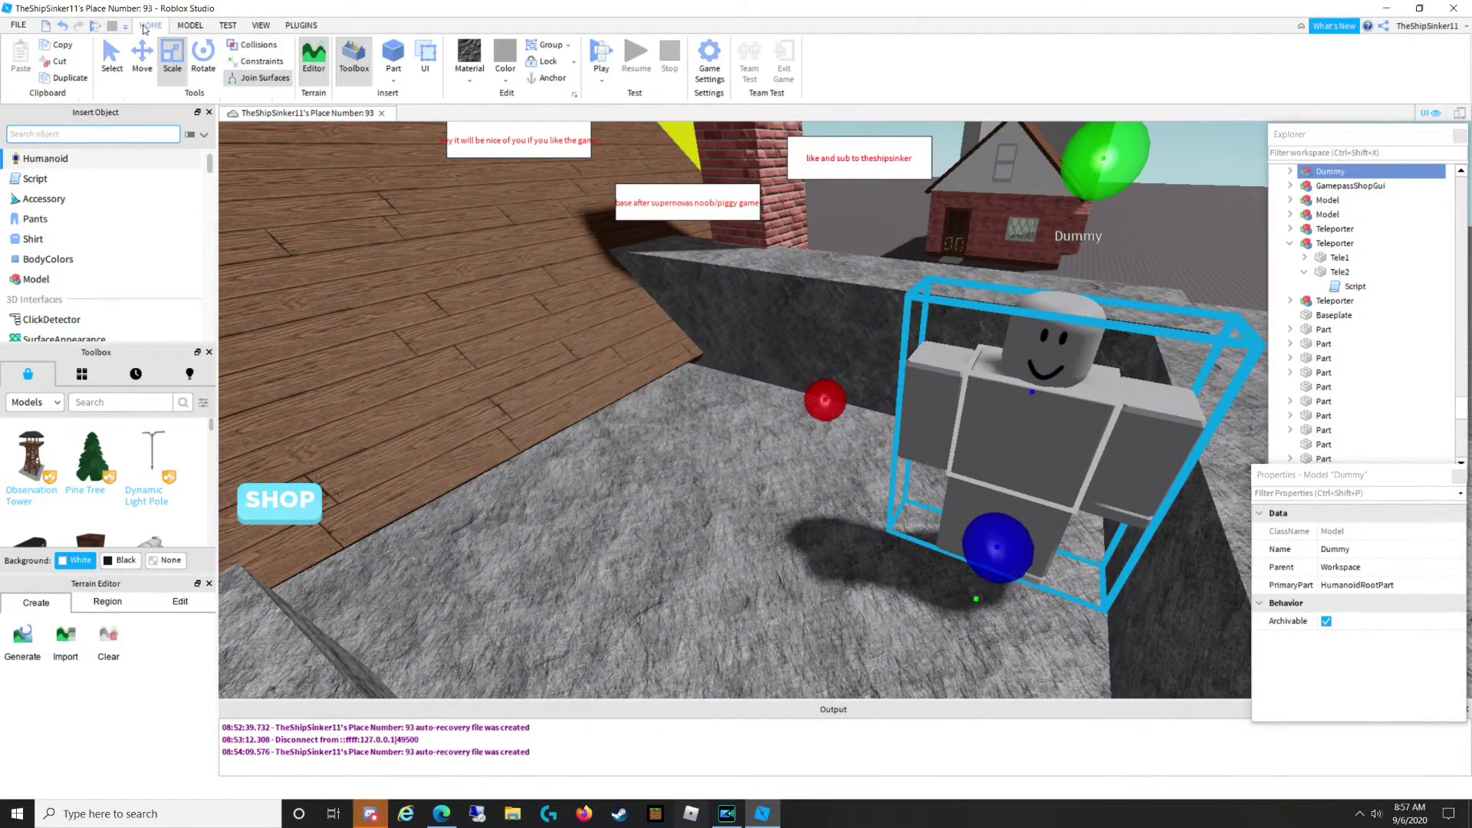
pyautogui.click(138, 59)
pyautogui.moveTo(984, 600); pyautogui.dragTo(947, 571)
pyautogui.moveTo(959, 562); pyautogui.dragTo(958, 562, button='right')
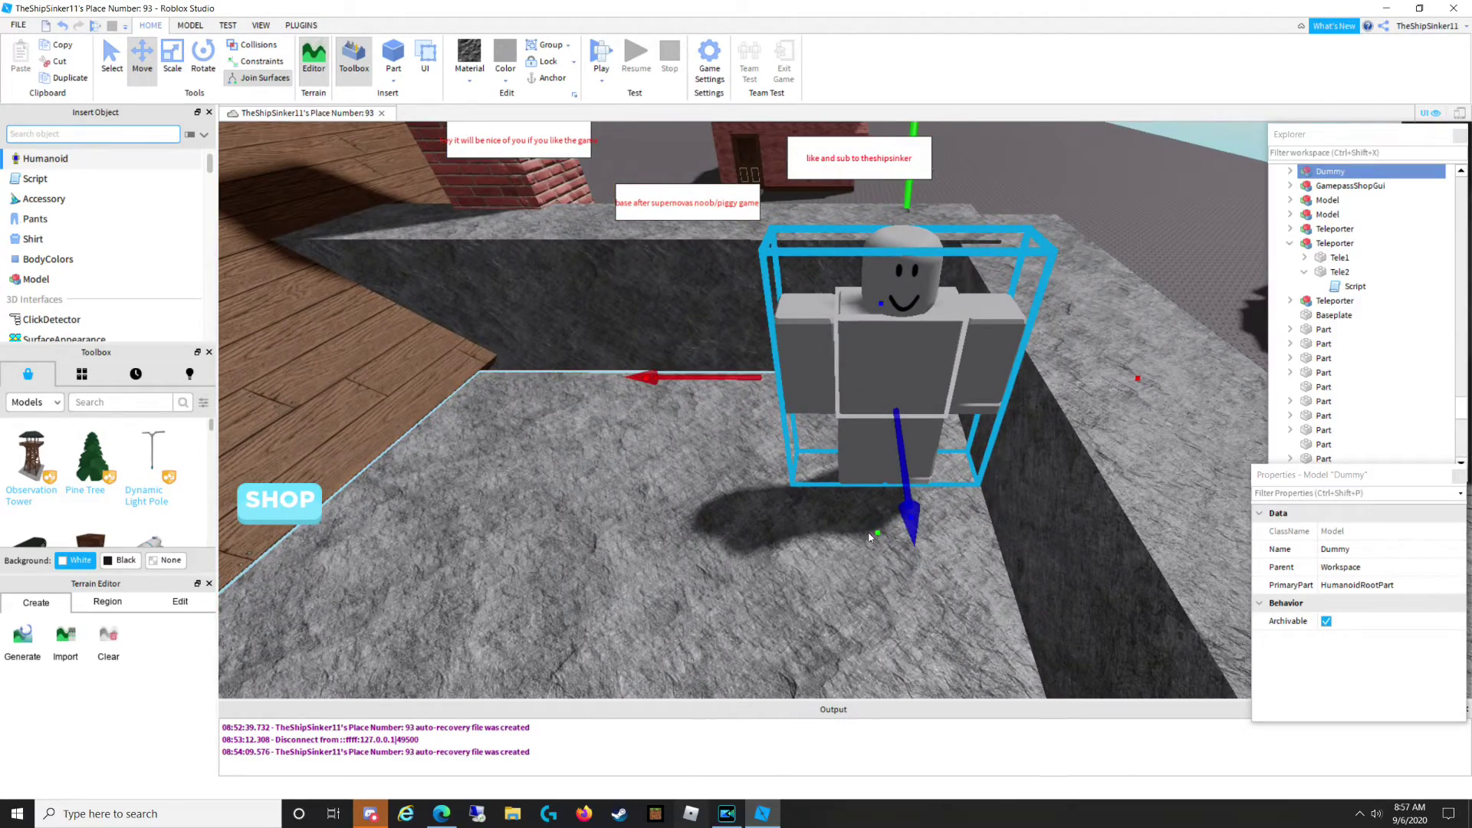
pyautogui.moveTo(875, 534); pyautogui.dragTo(850, 593)
pyautogui.scroll(6, 850, 592)
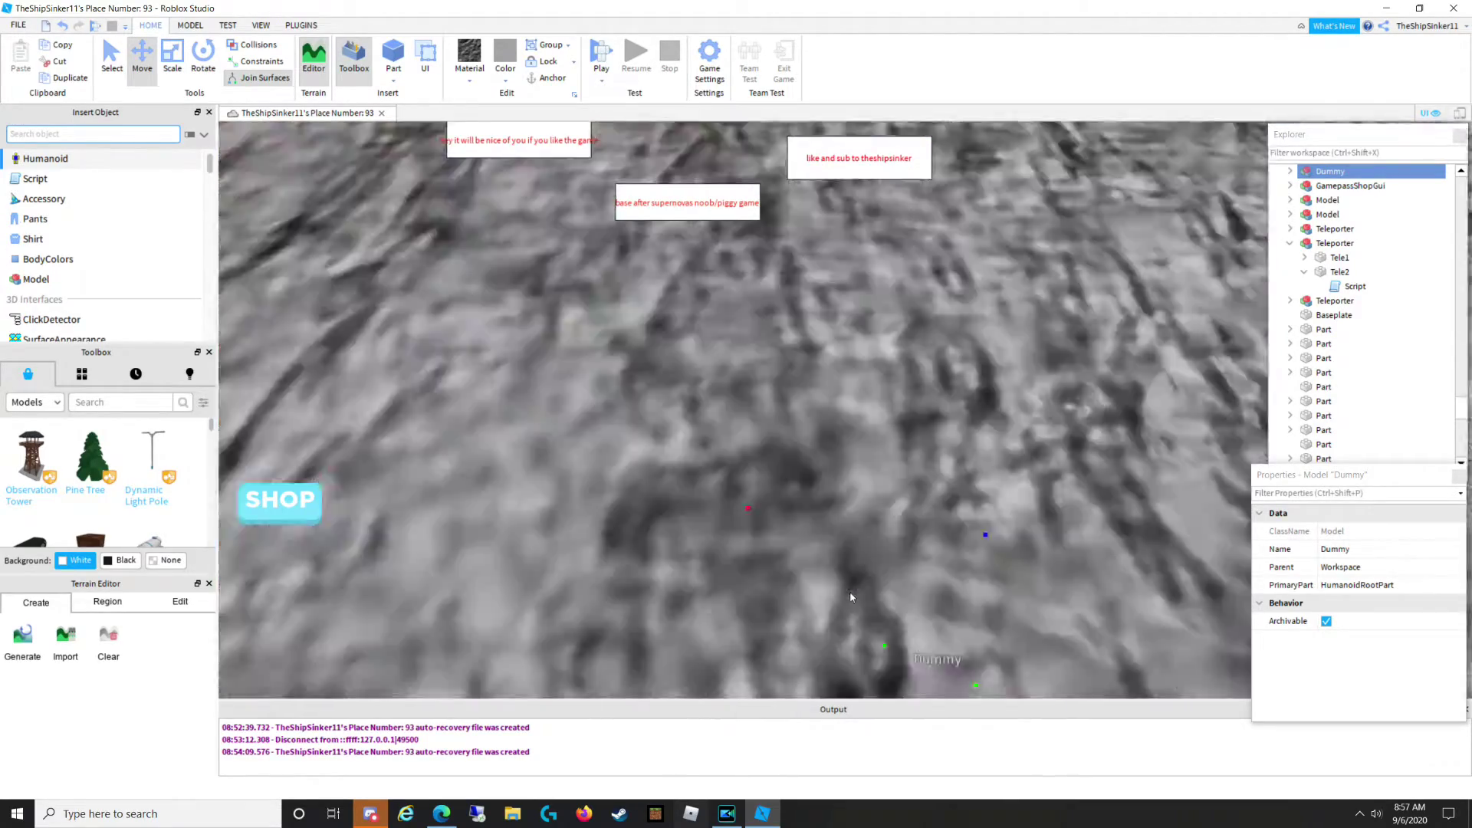
pyautogui.moveTo(850, 593); pyautogui.dragTo(849, 593, button='right')
pyautogui.press('f')
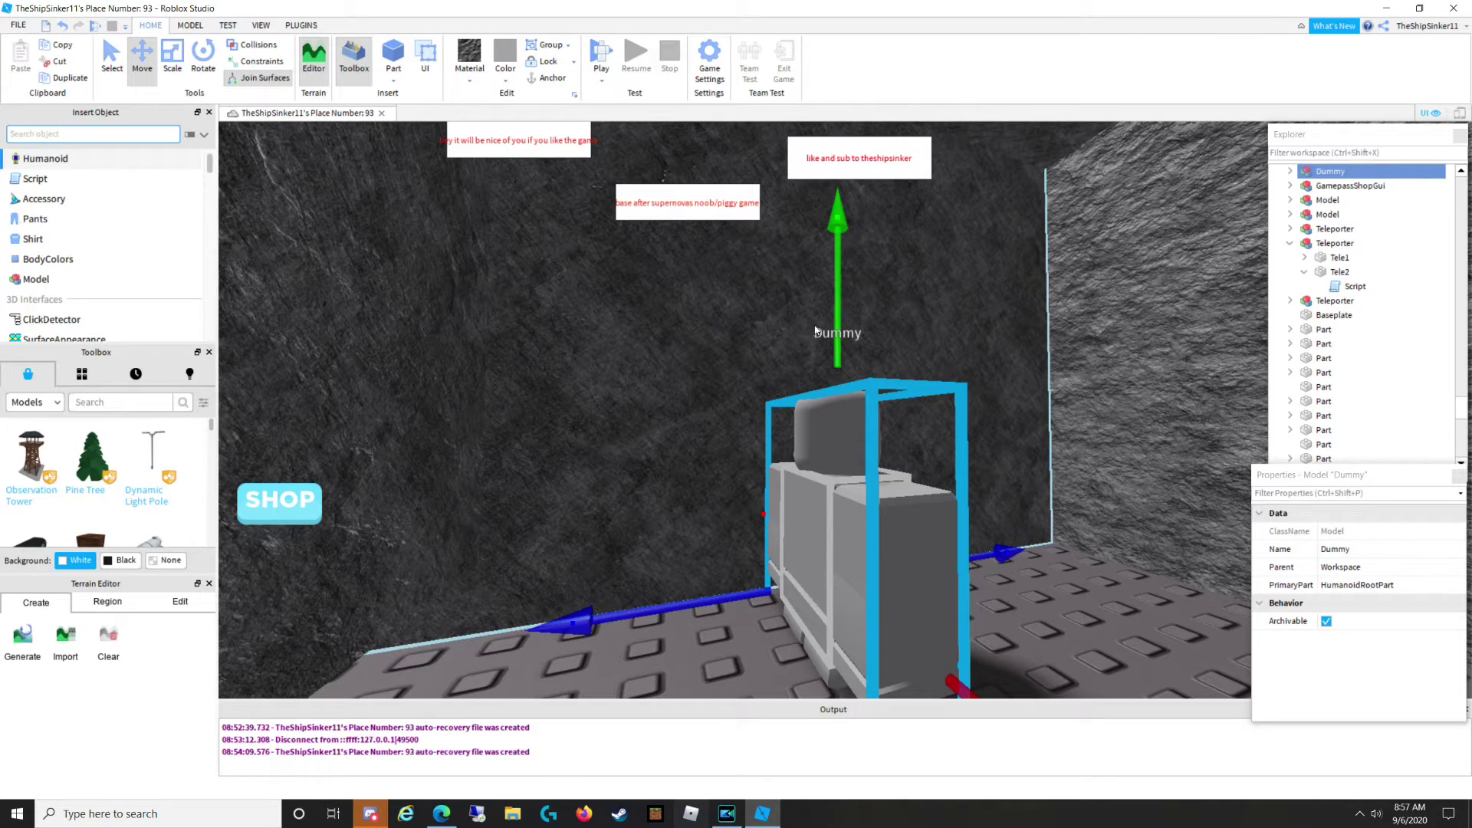
# Adjust the dummy's height and sideways position above the enclosure's baseplate floor.
pyautogui.moveTo(837, 329); pyautogui.dragTo(846, 267)
pyautogui.moveTo(1010, 589); pyautogui.dragTo(1081, 618)
pyautogui.moveTo(1081, 618); pyautogui.dragTo(1081, 618, button='right')
pyautogui.moveTo(883, 439); pyautogui.dragTo(883, 438, button='right')
pyautogui.moveTo(835, 251); pyautogui.dragTo(867, 150)
pyautogui.moveTo(974, 404); pyautogui.dragTo(973, 403, button='right')
pyautogui.press('a')
pyautogui.press('d')
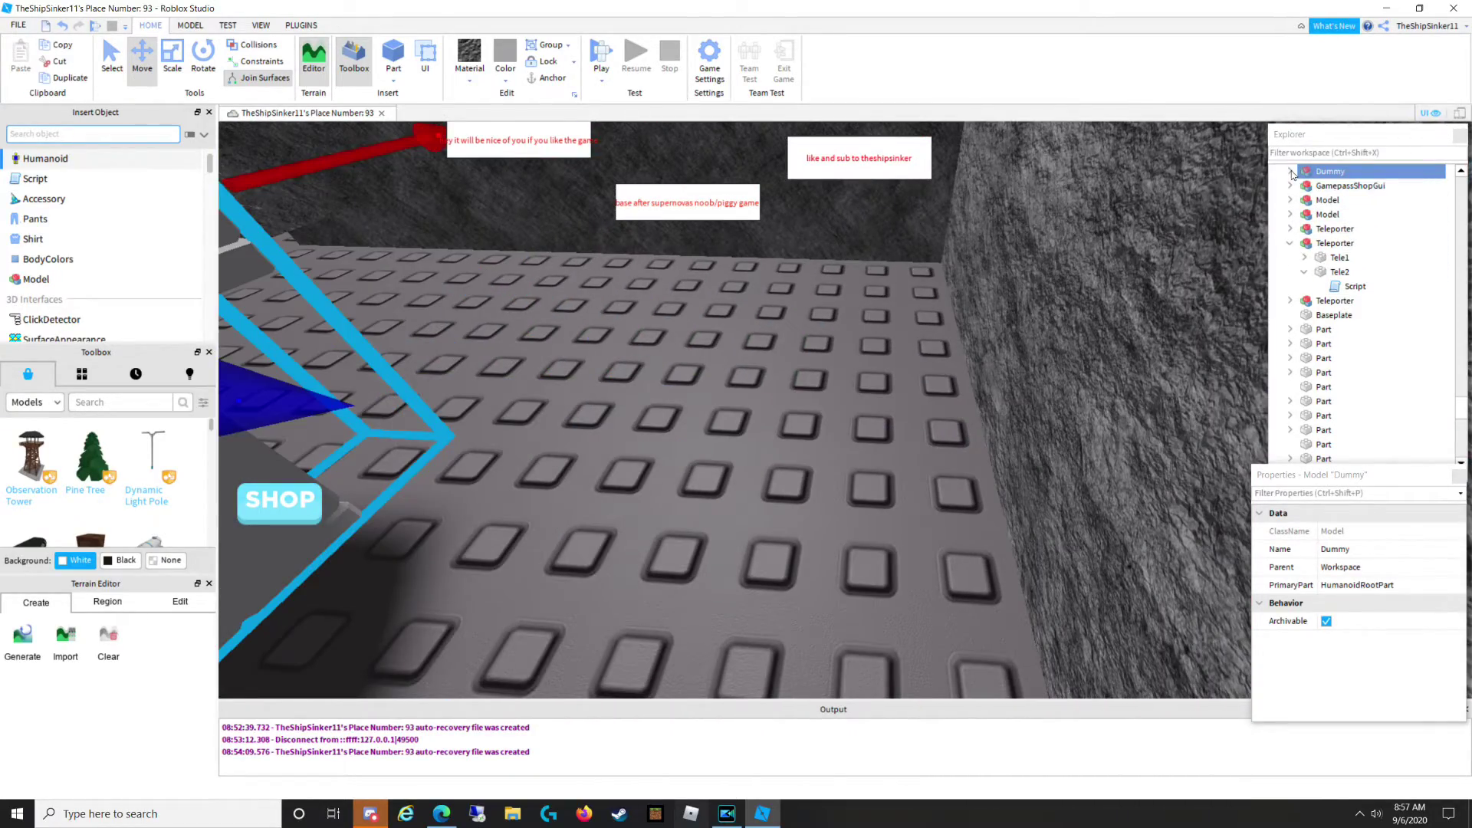
# Select the dummy standing inside the slate enclosure and reveal its list of body parts.
pyautogui.scroll(-8, 1318, 223)
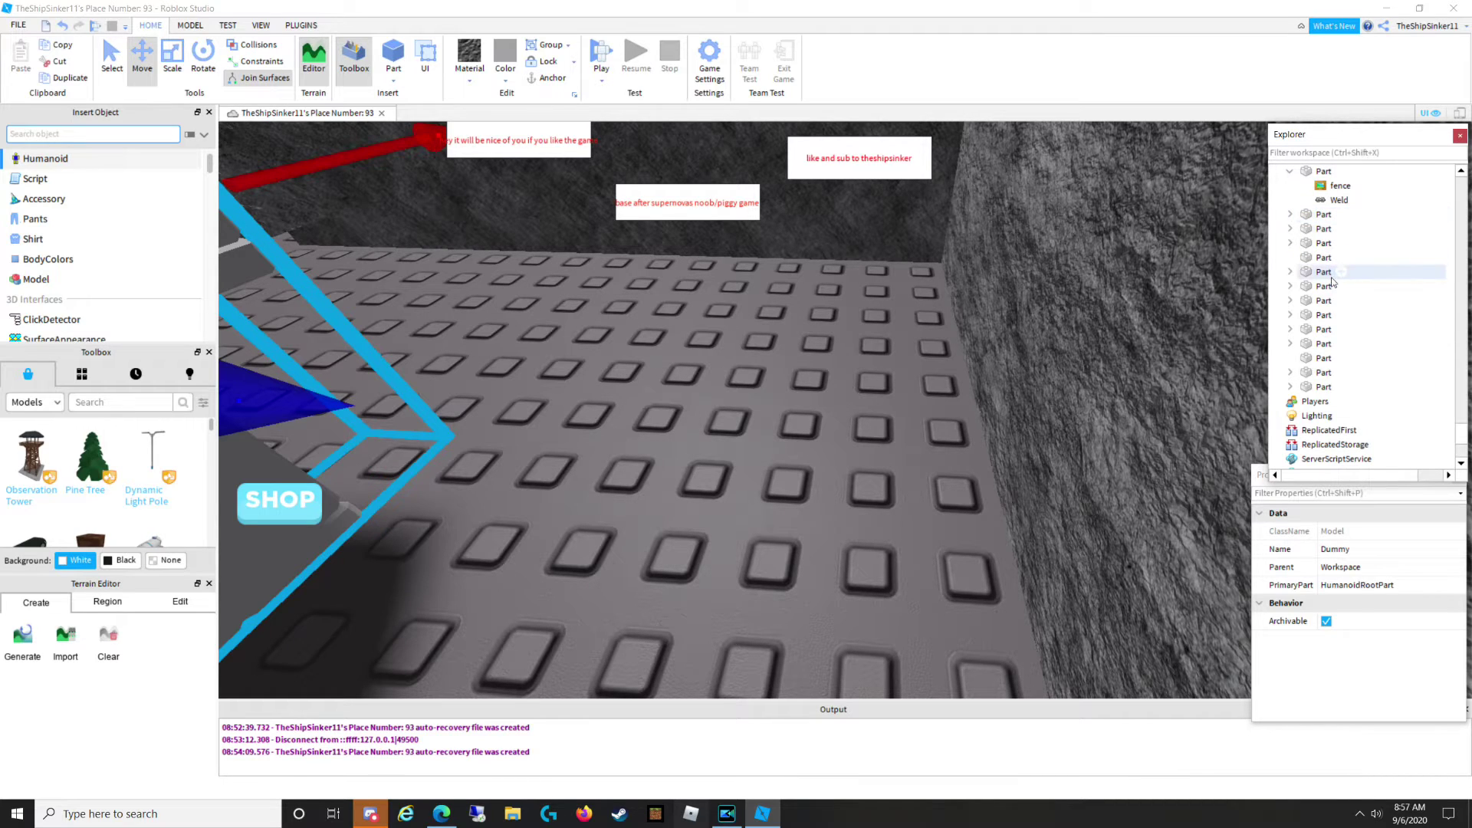
pyautogui.scroll(3, 1262, 397)
pyautogui.scroll(1, 1307, 337)
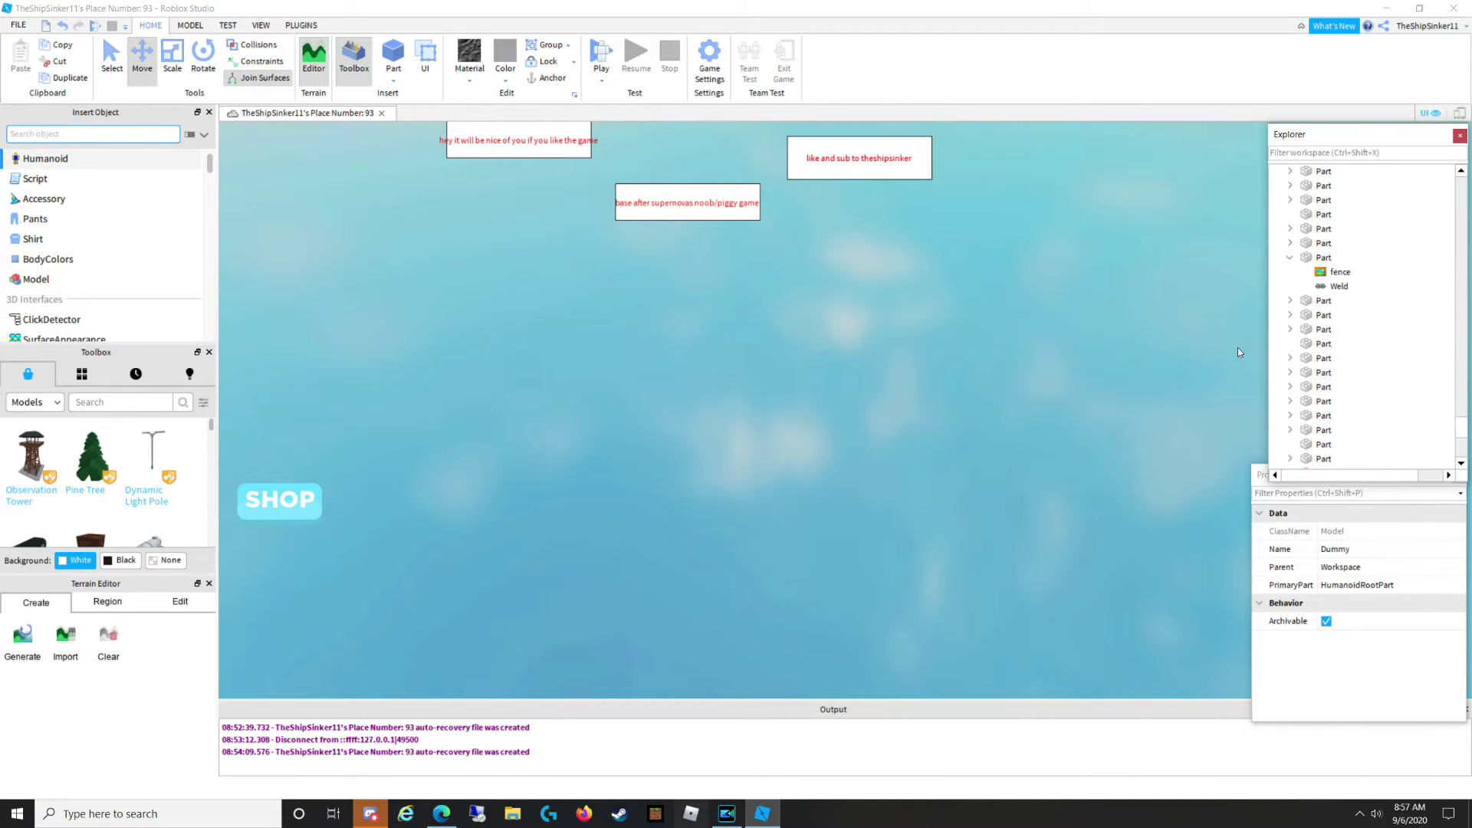
pyautogui.press('f')
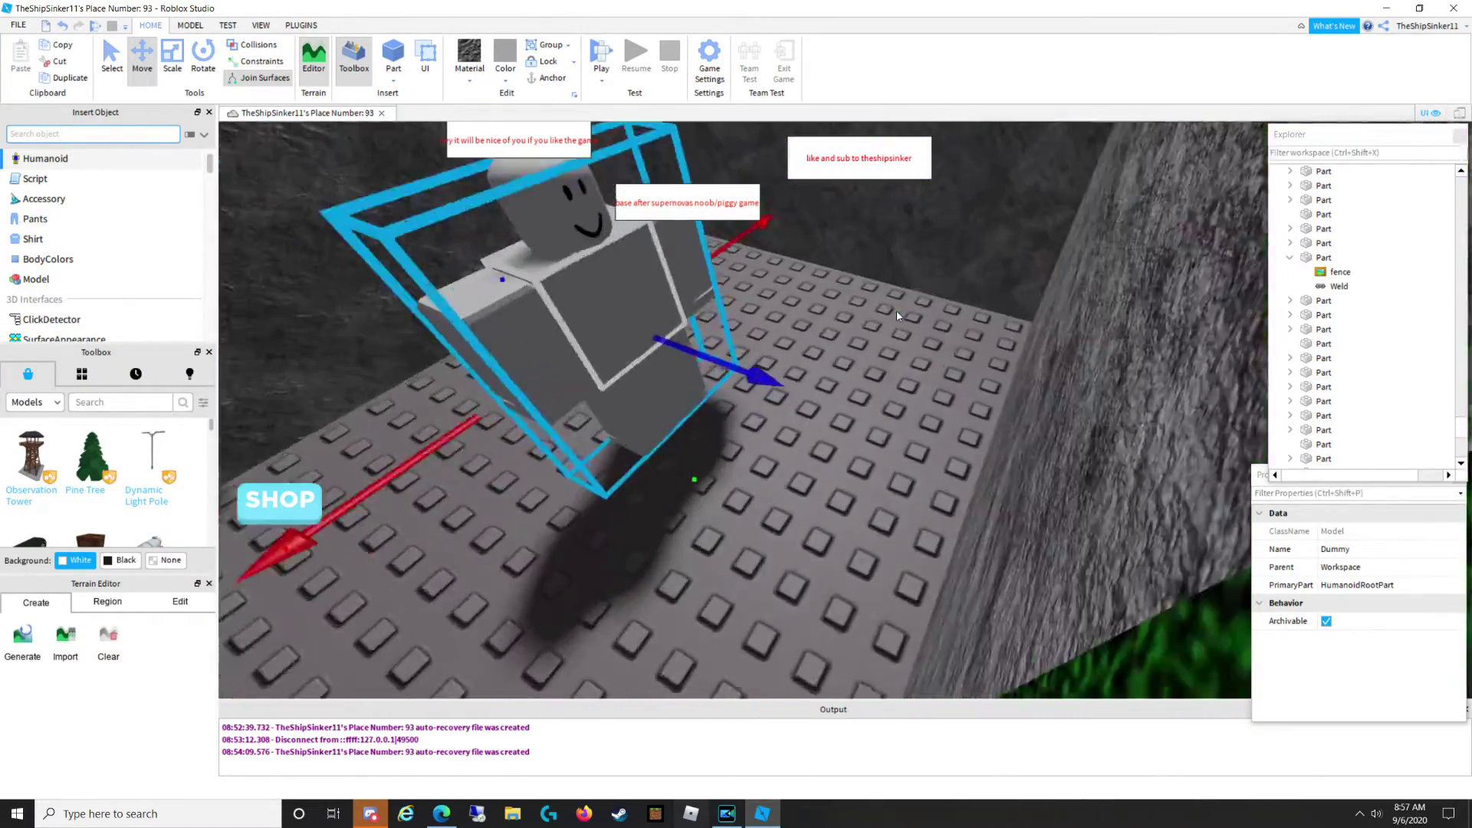
pyautogui.press('w')
pyautogui.moveTo(896, 316); pyautogui.dragTo(1074, 315, button='right')
pyautogui.scroll(-3, 728, 372)
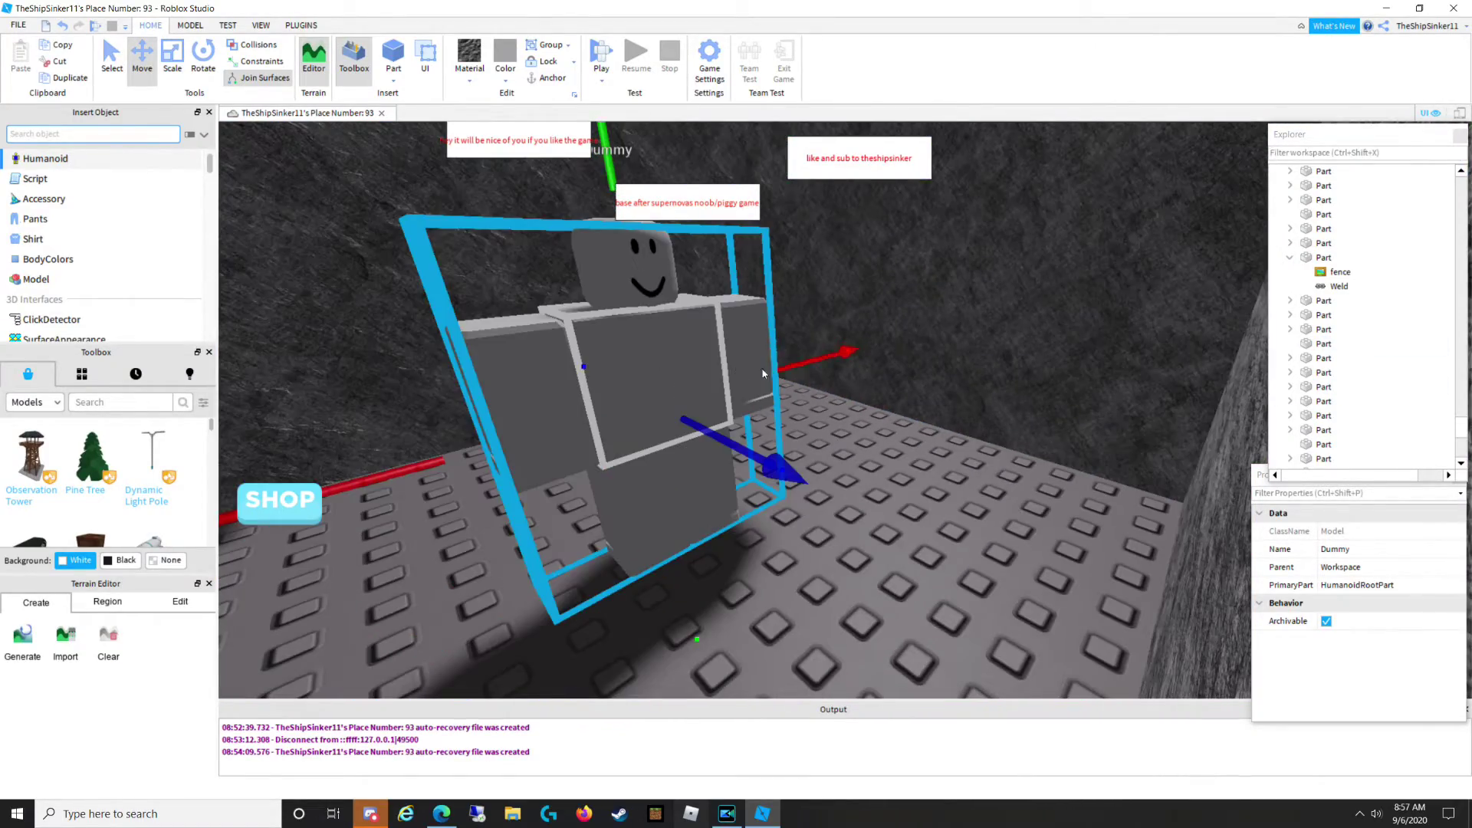
pyautogui.click(643, 338)
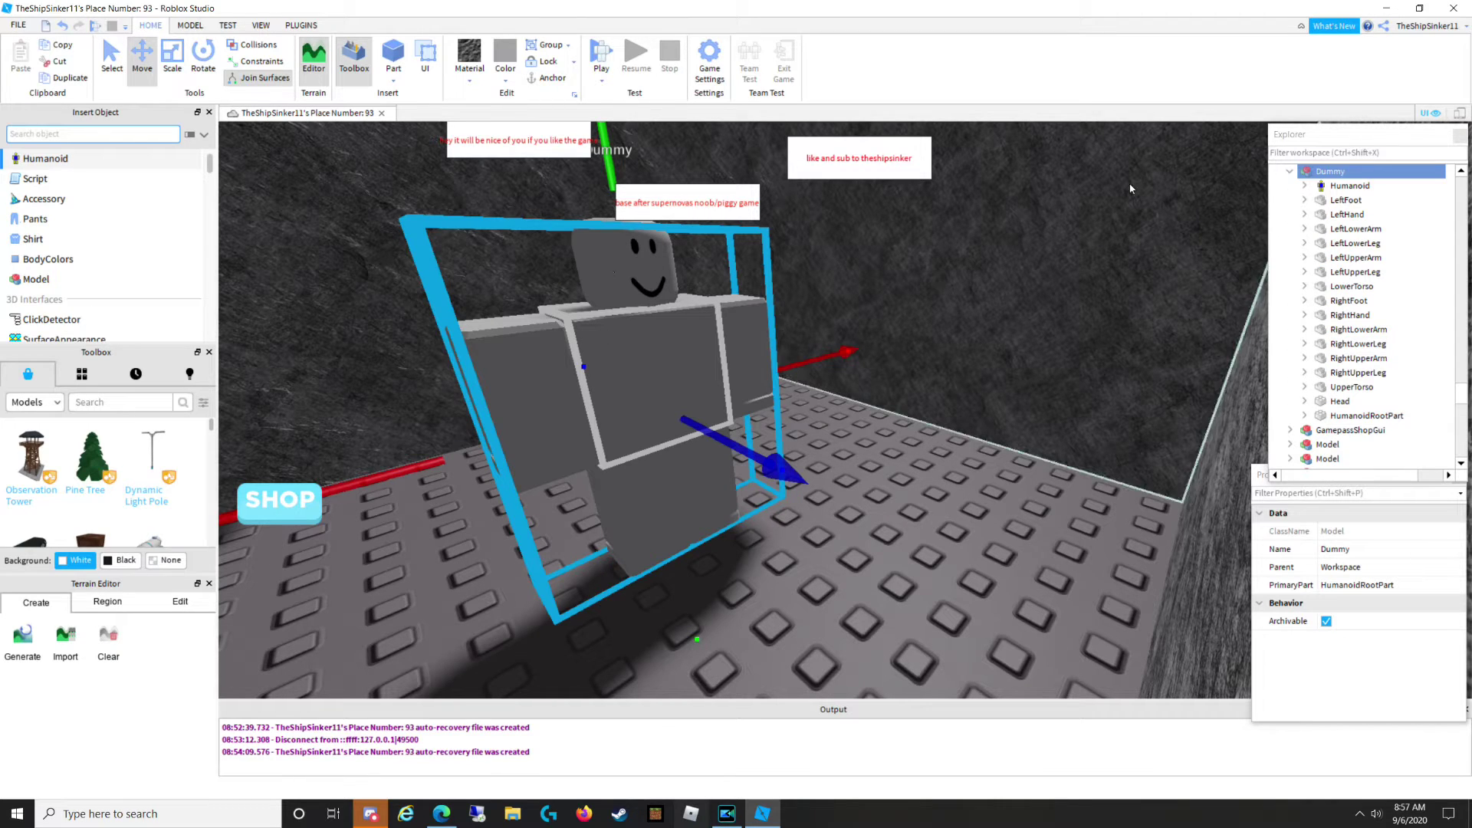
# Recolor all of the dummy's limbs, torso parts and head with the BrickColor New Yeller.
pyautogui.keyDown('ctrl'); pyautogui.click(1334, 200); pyautogui.keyUp('ctrl')
pyautogui.keyDown('ctrl'); pyautogui.click(1334, 214); pyautogui.keyUp('ctrl')
pyautogui.keyDown('ctrl'); pyautogui.click(1338, 228); pyautogui.keyUp('ctrl')
pyautogui.keyDown('ctrl'); pyautogui.click(1334, 272); pyautogui.keyUp('ctrl')
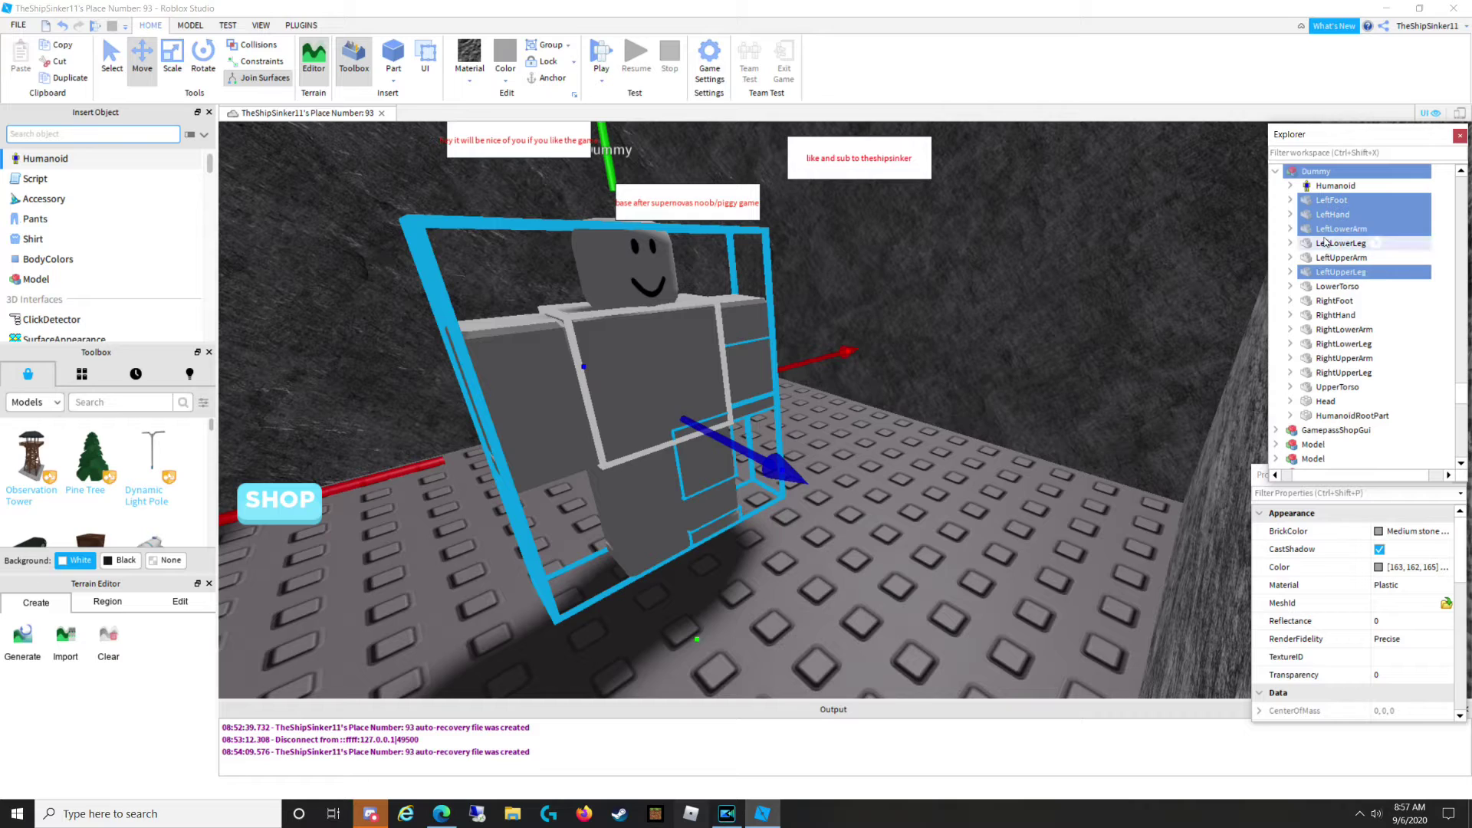
pyautogui.keyDown('ctrl'); pyautogui.click(1343, 358); pyautogui.keyUp('ctrl')
pyautogui.keyDown('ctrl'); pyautogui.click(1337, 286); pyautogui.keyUp('ctrl')
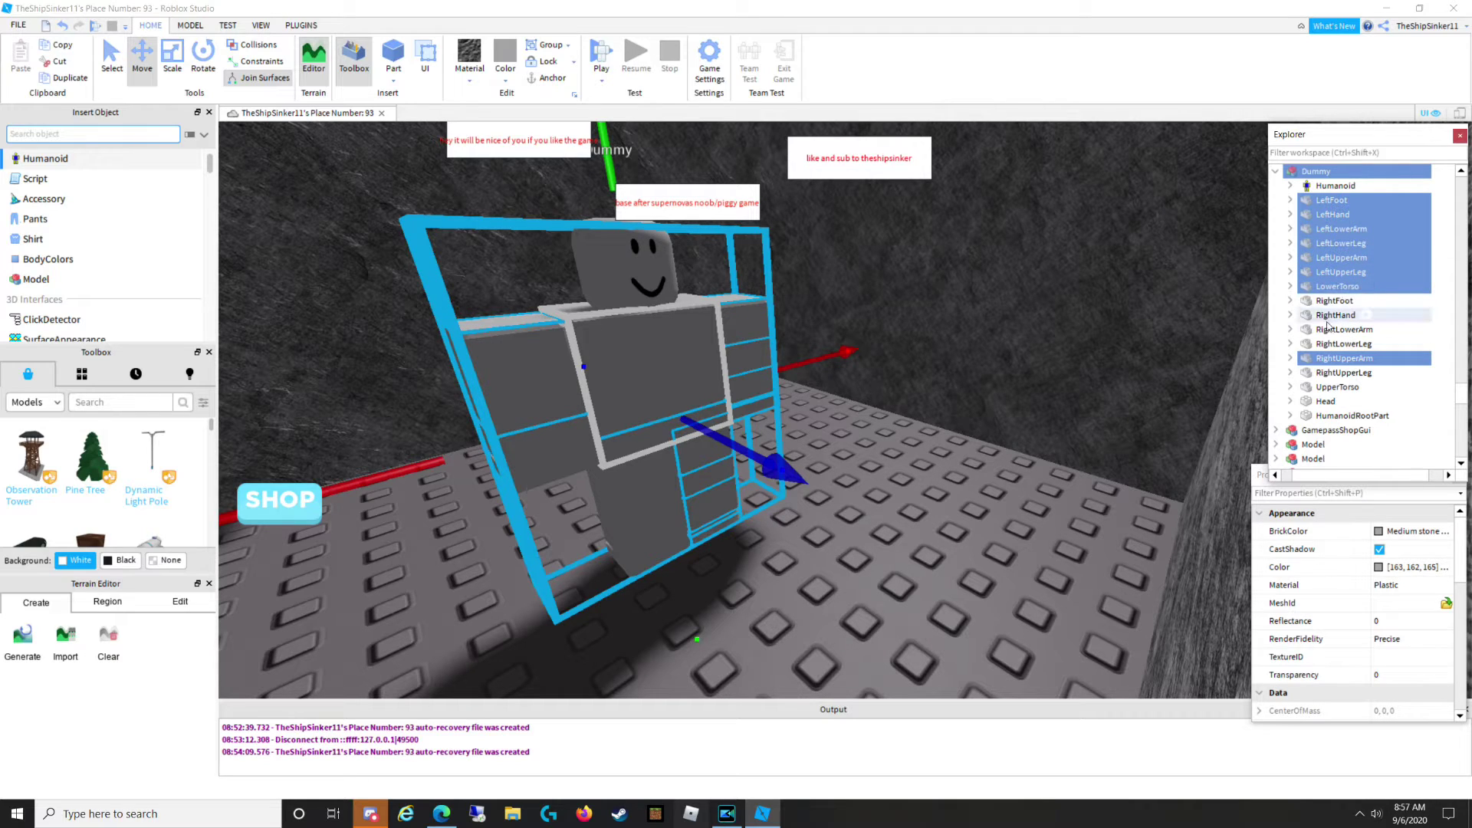
pyautogui.keyDown('ctrl'); pyautogui.click(1334, 301); pyautogui.keyUp('ctrl')
pyautogui.keyDown('ctrl'); pyautogui.click(1336, 315); pyautogui.keyUp('ctrl')
pyautogui.keyDown('ctrl'); pyautogui.click(1343, 343); pyautogui.keyUp('ctrl')
pyautogui.keyDown('ctrl'); pyautogui.click(1343, 328); pyautogui.keyUp('ctrl')
pyautogui.keyDown('ctrl'); pyautogui.click(1341, 373); pyautogui.keyUp('ctrl')
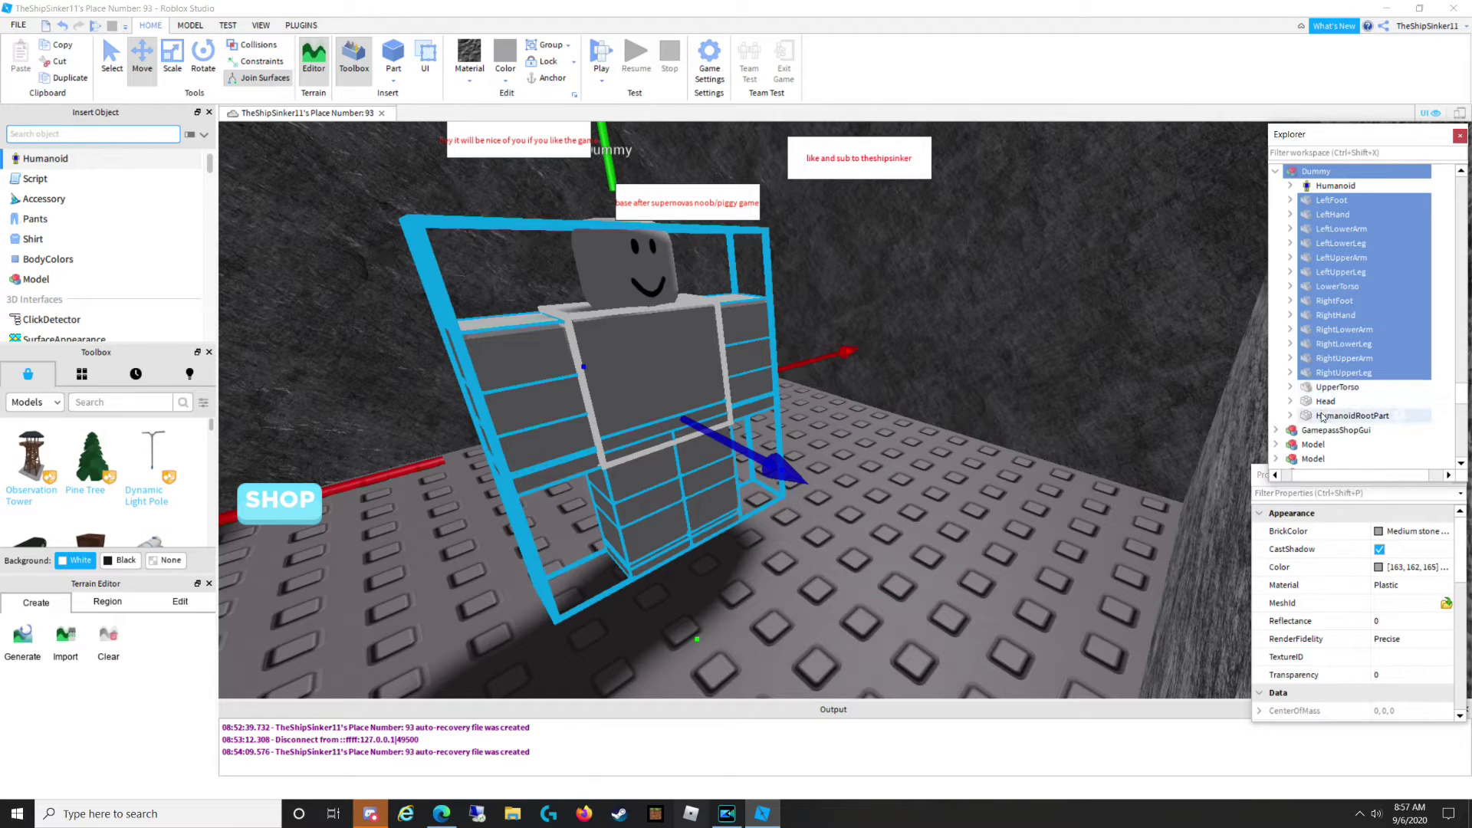
pyautogui.keyDown('ctrl'); pyautogui.click(1325, 401); pyautogui.keyUp('ctrl')
pyautogui.click(1424, 531)
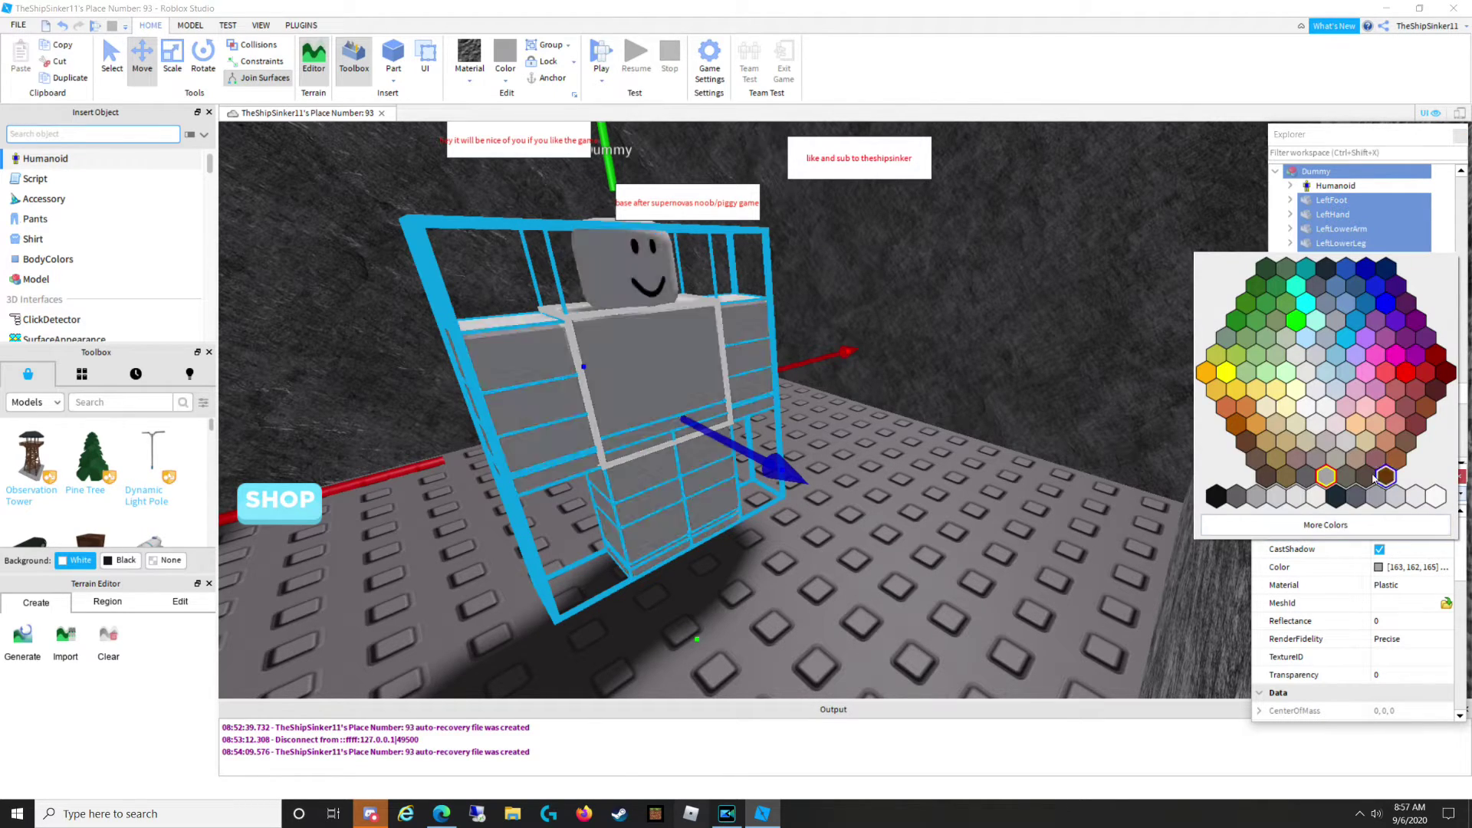
pyautogui.click(1230, 373)
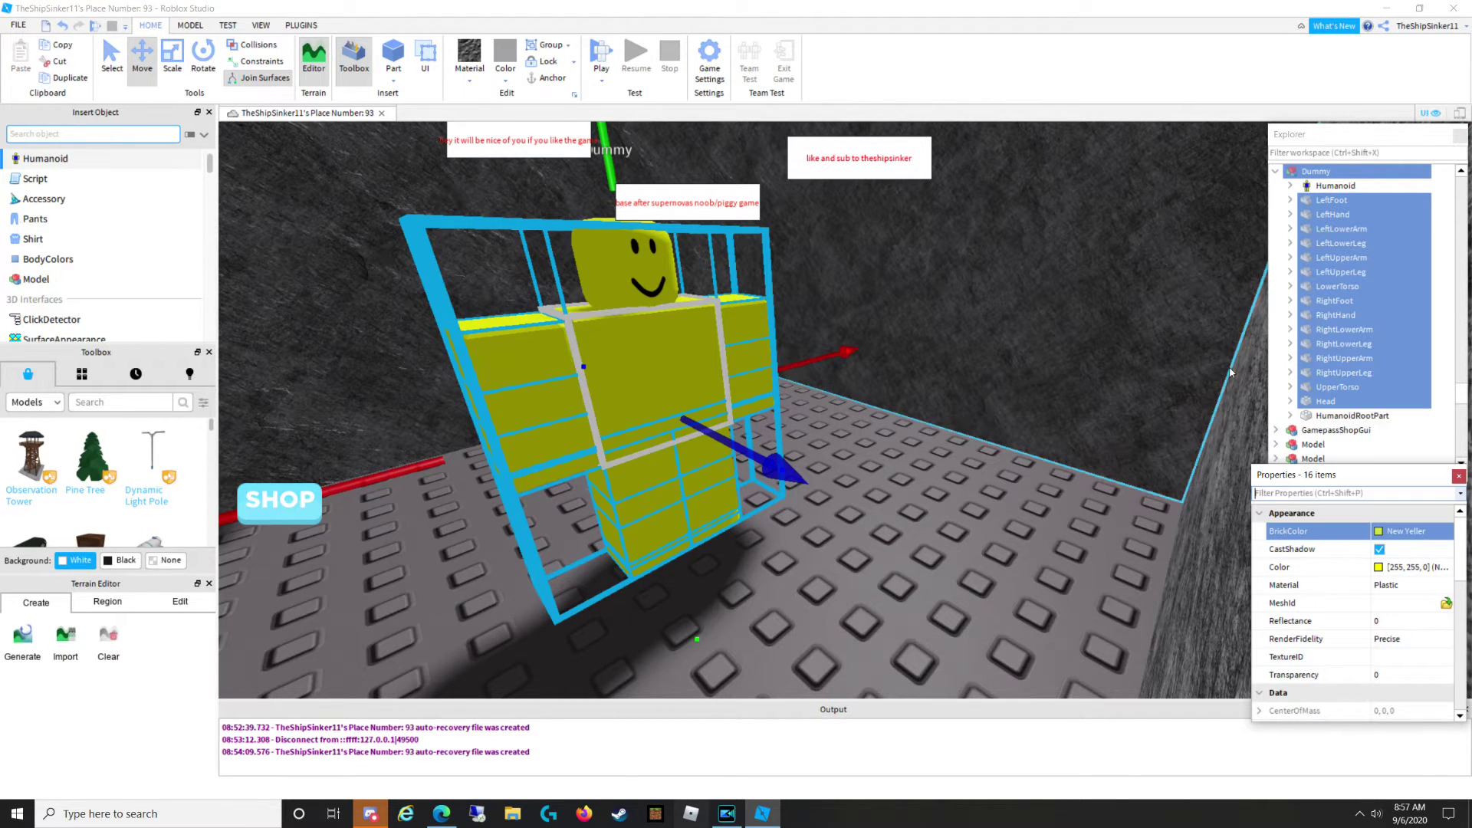
# Add a Dialog object to the dummy's Head part.
pyautogui.click(1320, 402)
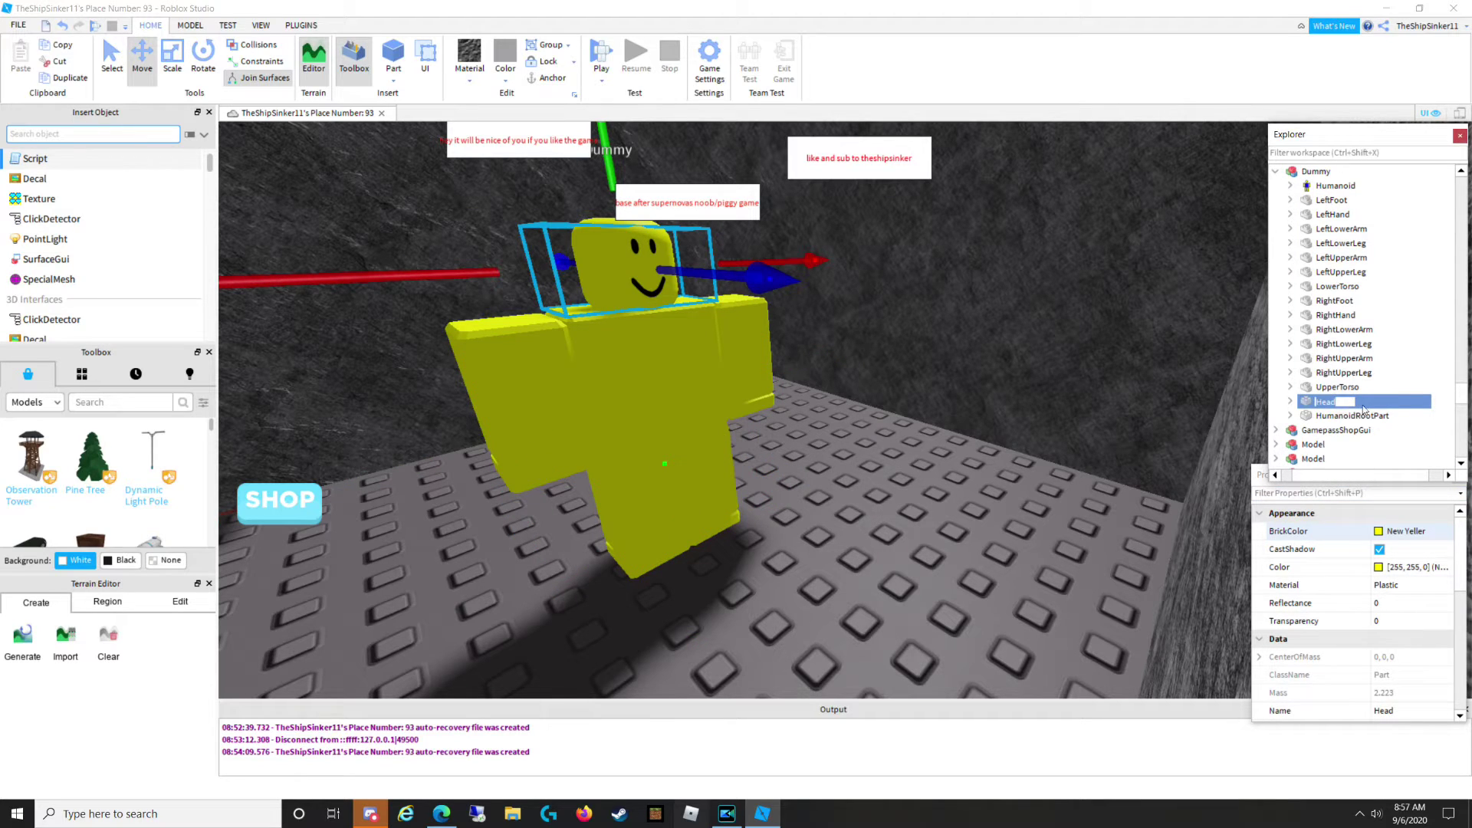
pyautogui.click(1345, 402)
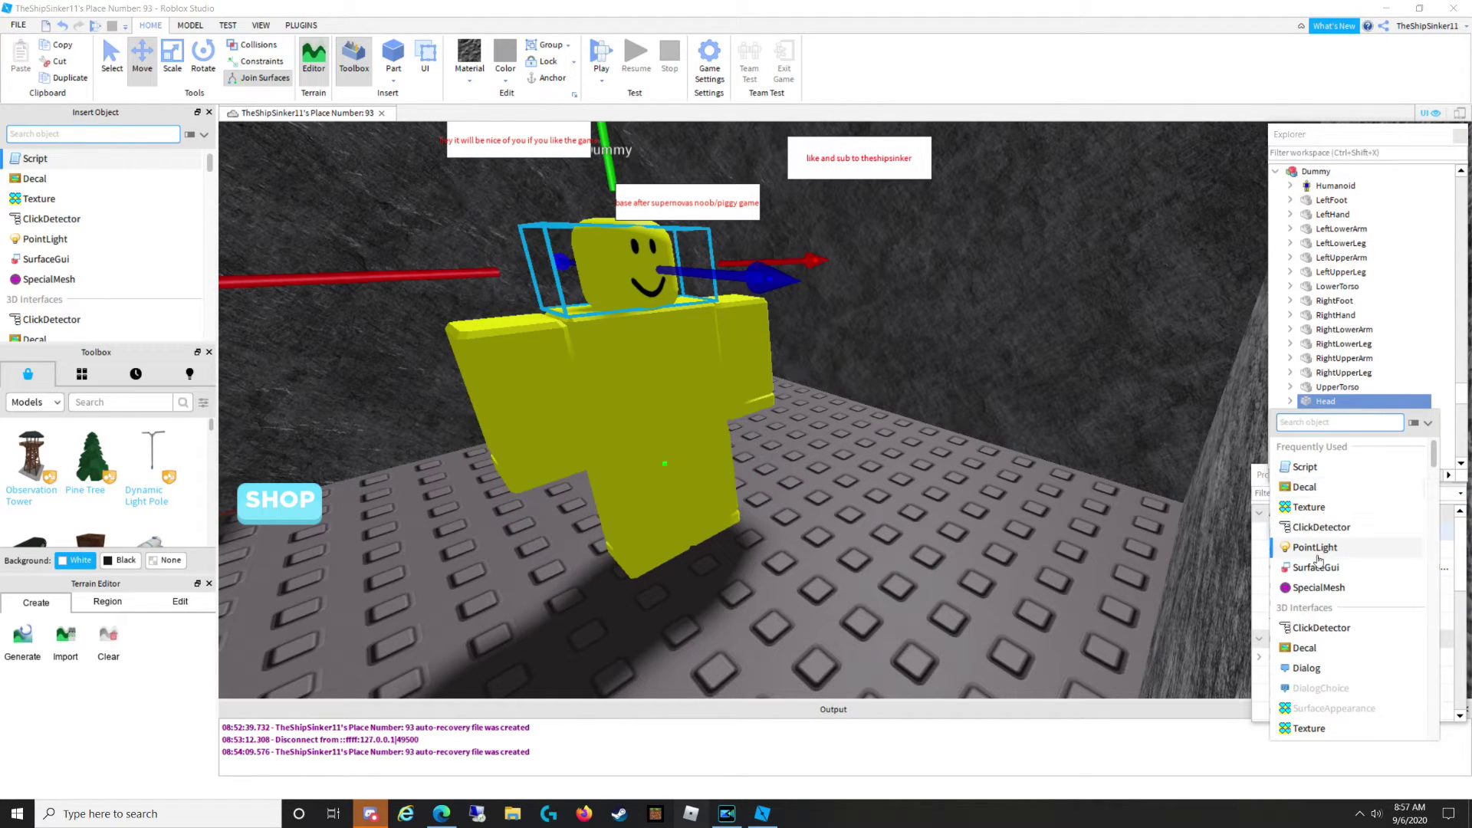
pyautogui.click(1306, 675)
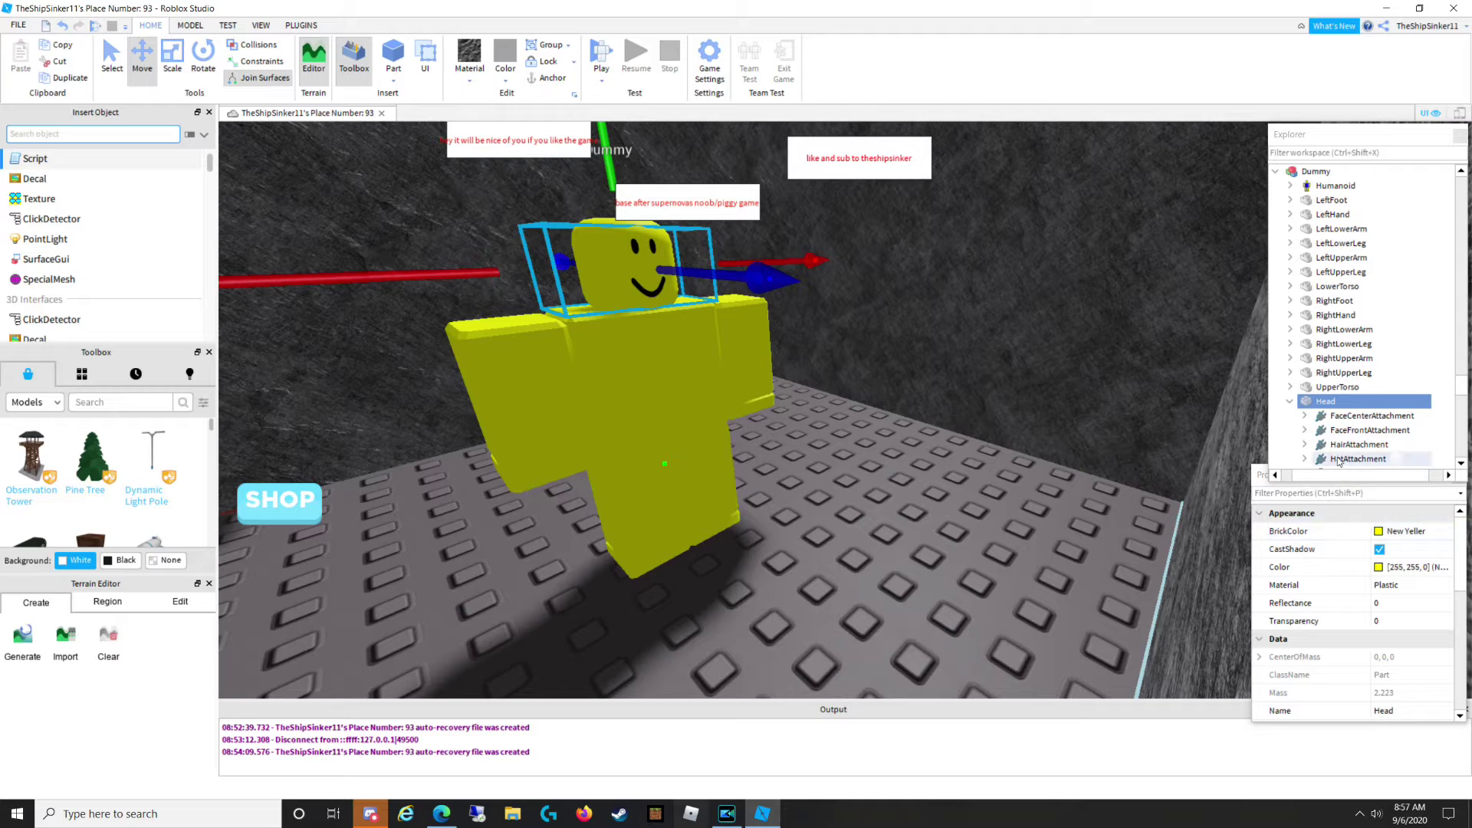
pyautogui.scroll(-2, 1308, 403)
pyautogui.scroll(-3, 1312, 401)
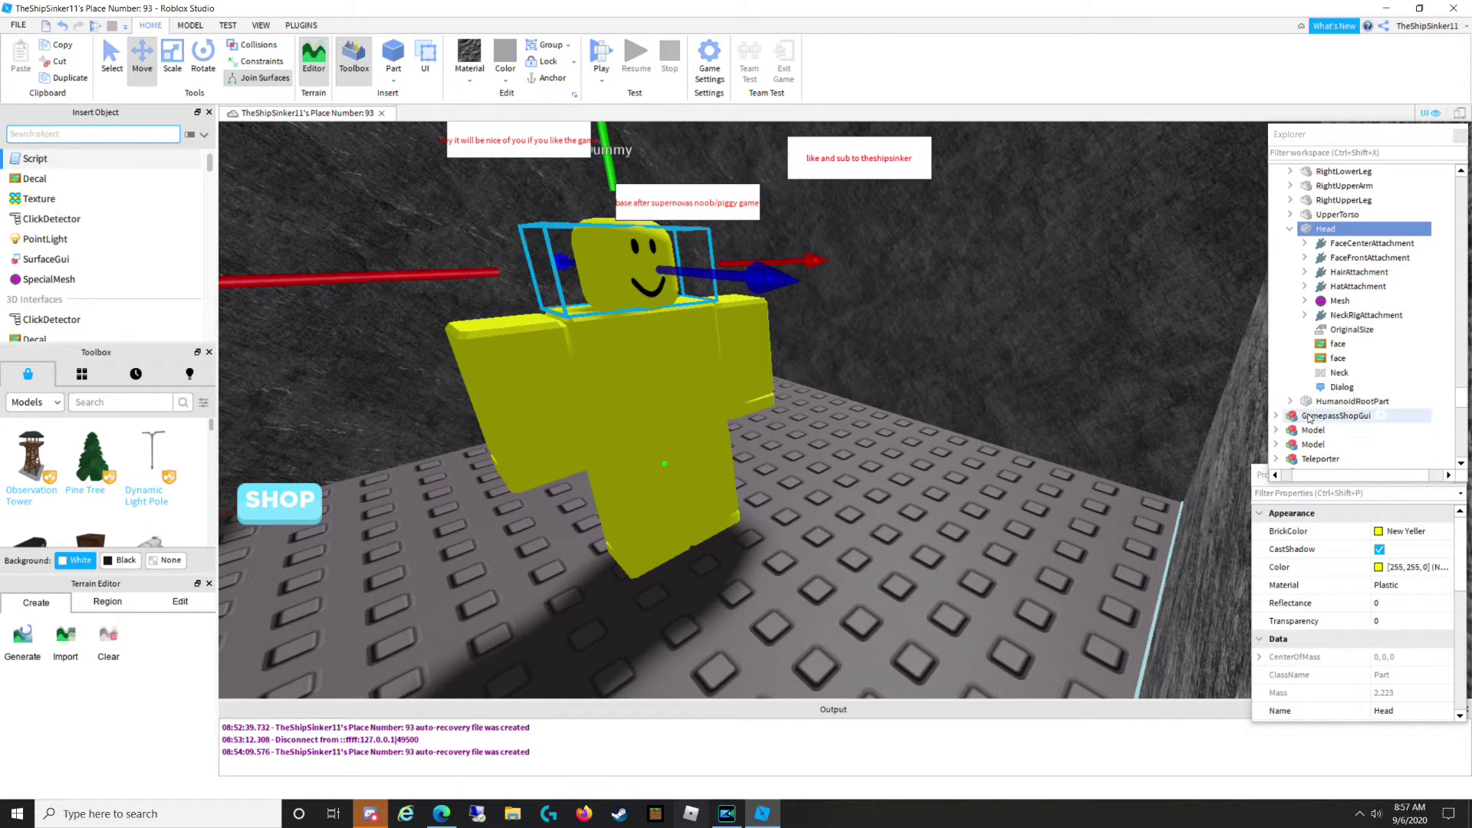
# Set the Dialog's initial prompt to "i dont feel good" and its goodbye dialog to "m bye i gess".
pyautogui.click(1330, 388)
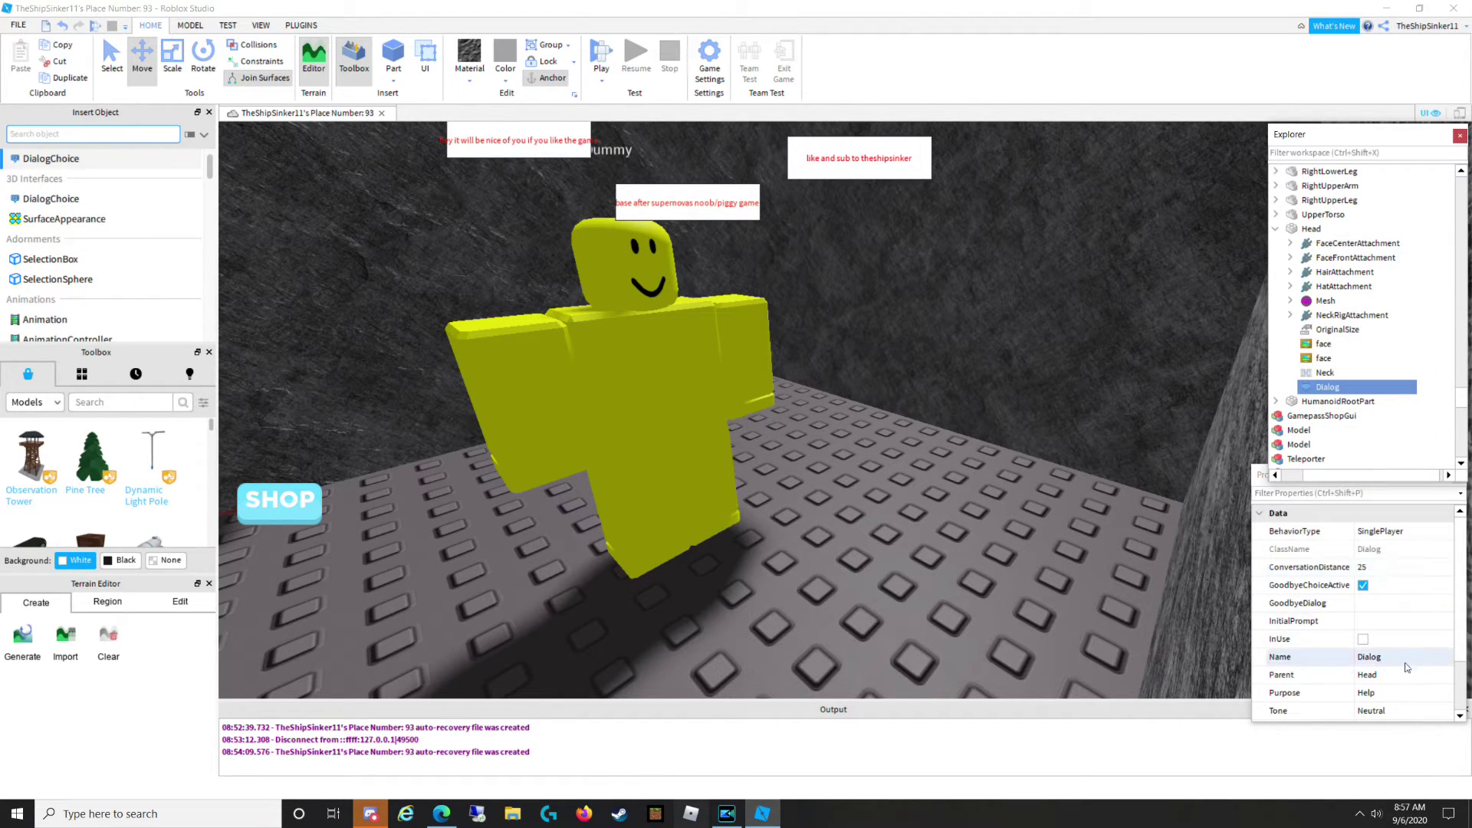
pyautogui.click(1405, 623)
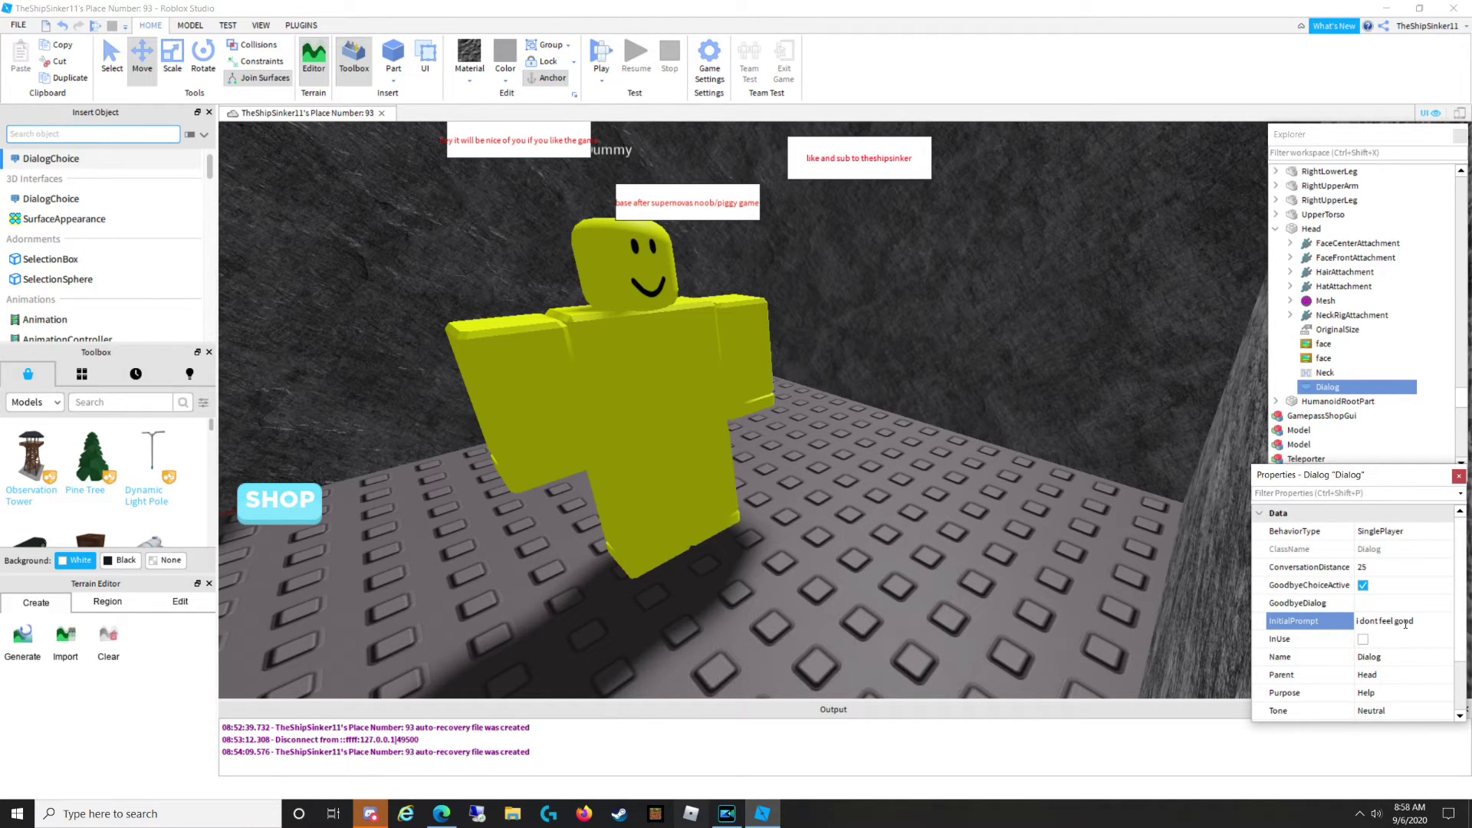
pyautogui.click(1367, 606)
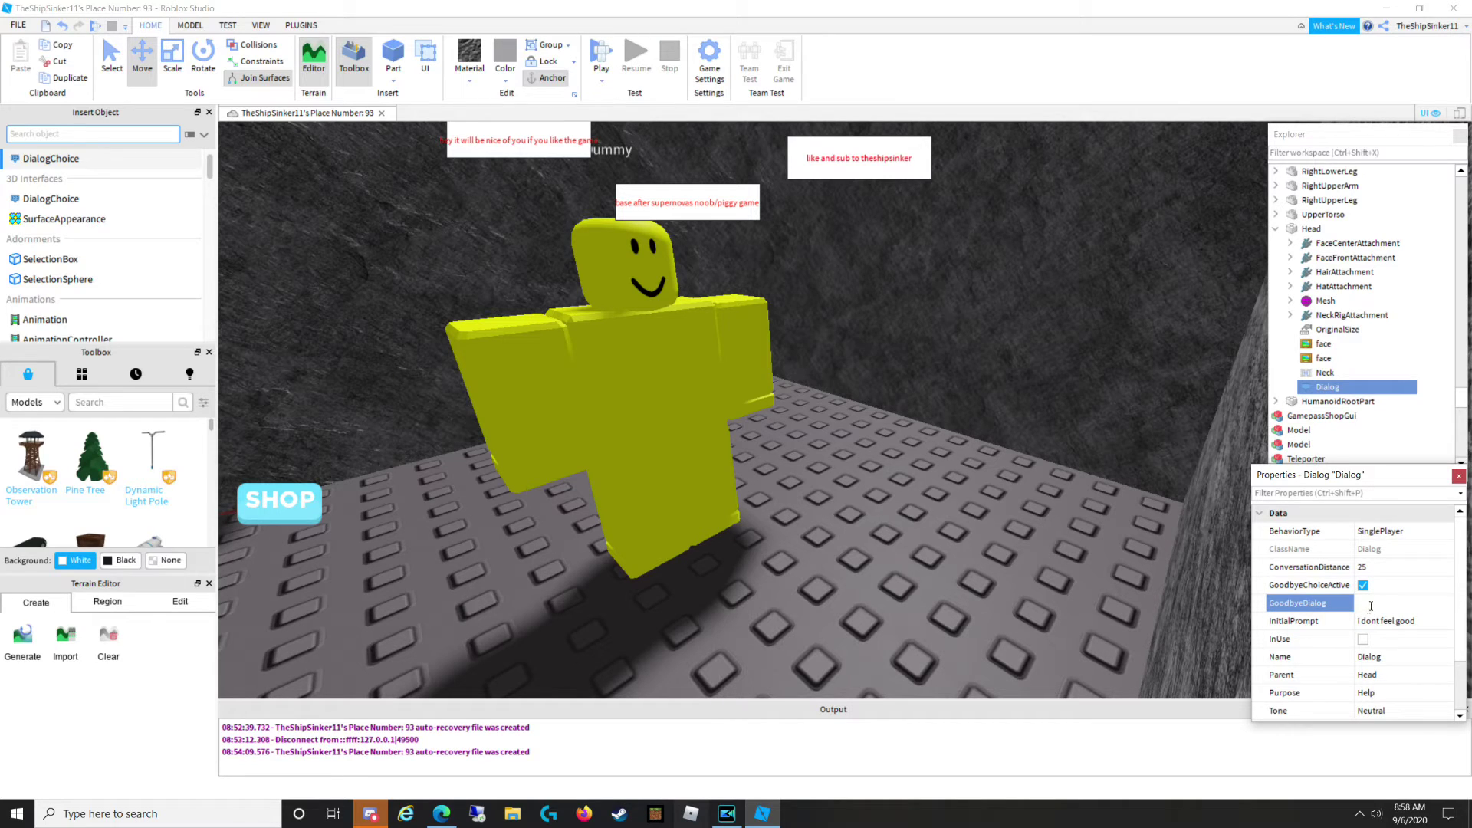
pyautogui.write('m bye i gess')
pyautogui.press('Return')
# Add a DialogChoice to the Dialog with user dialog "umm are you ok?" and response dialog "DIE".
pyautogui.click(1349, 386)
pyautogui.click(1323, 455)
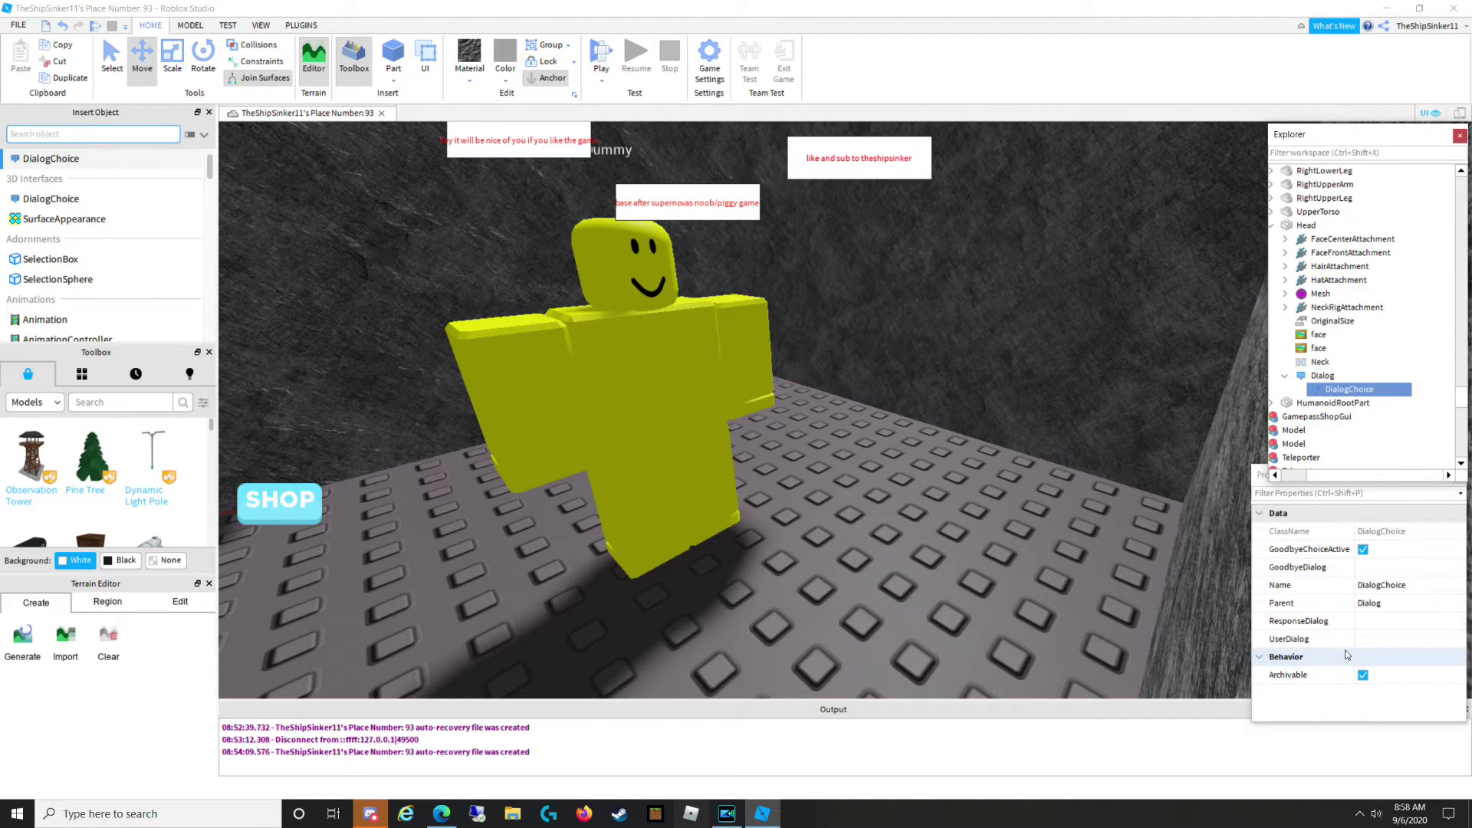
pyautogui.click(1372, 639)
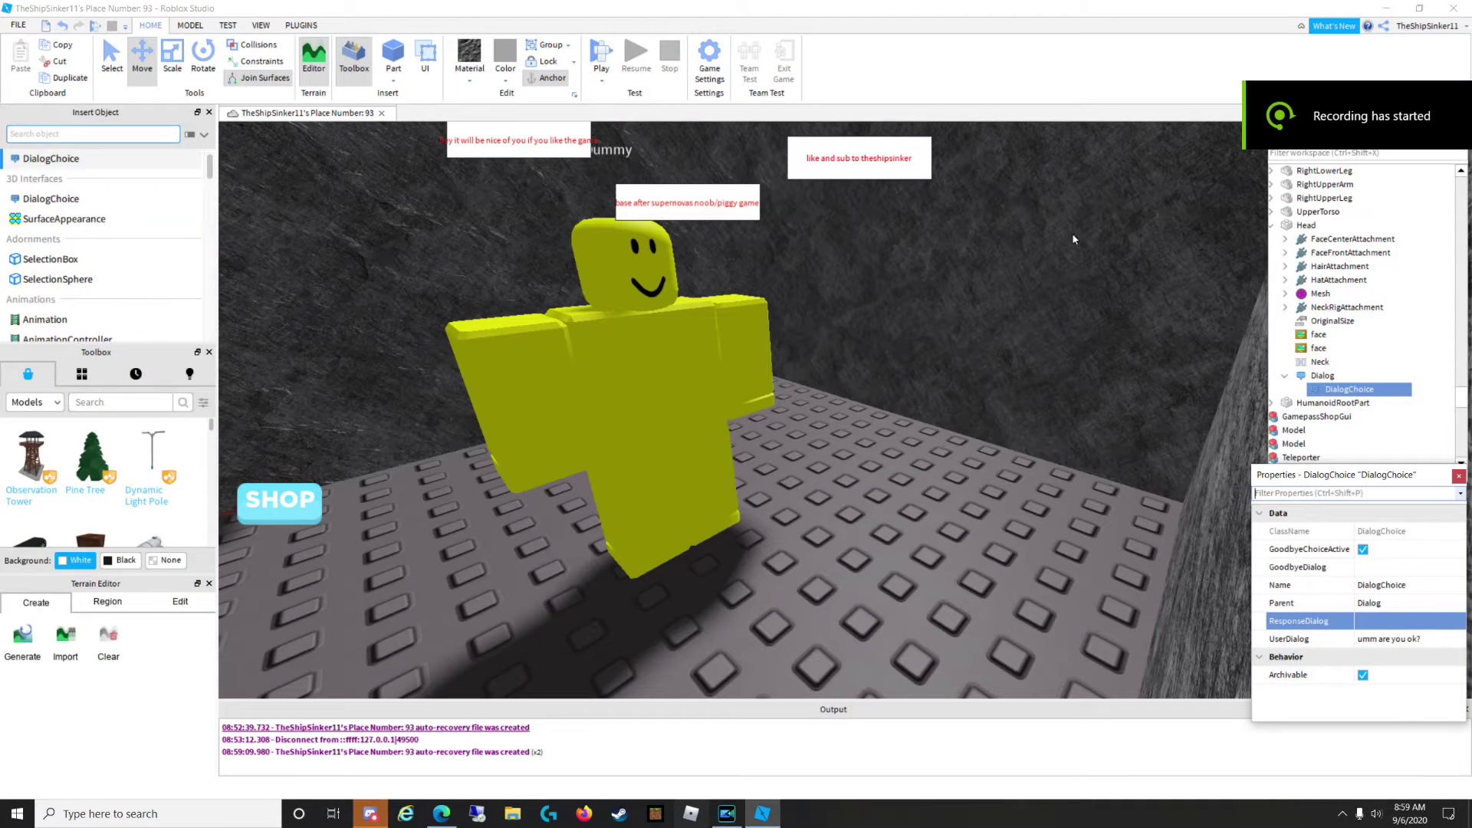
pyautogui.click(1377, 620)
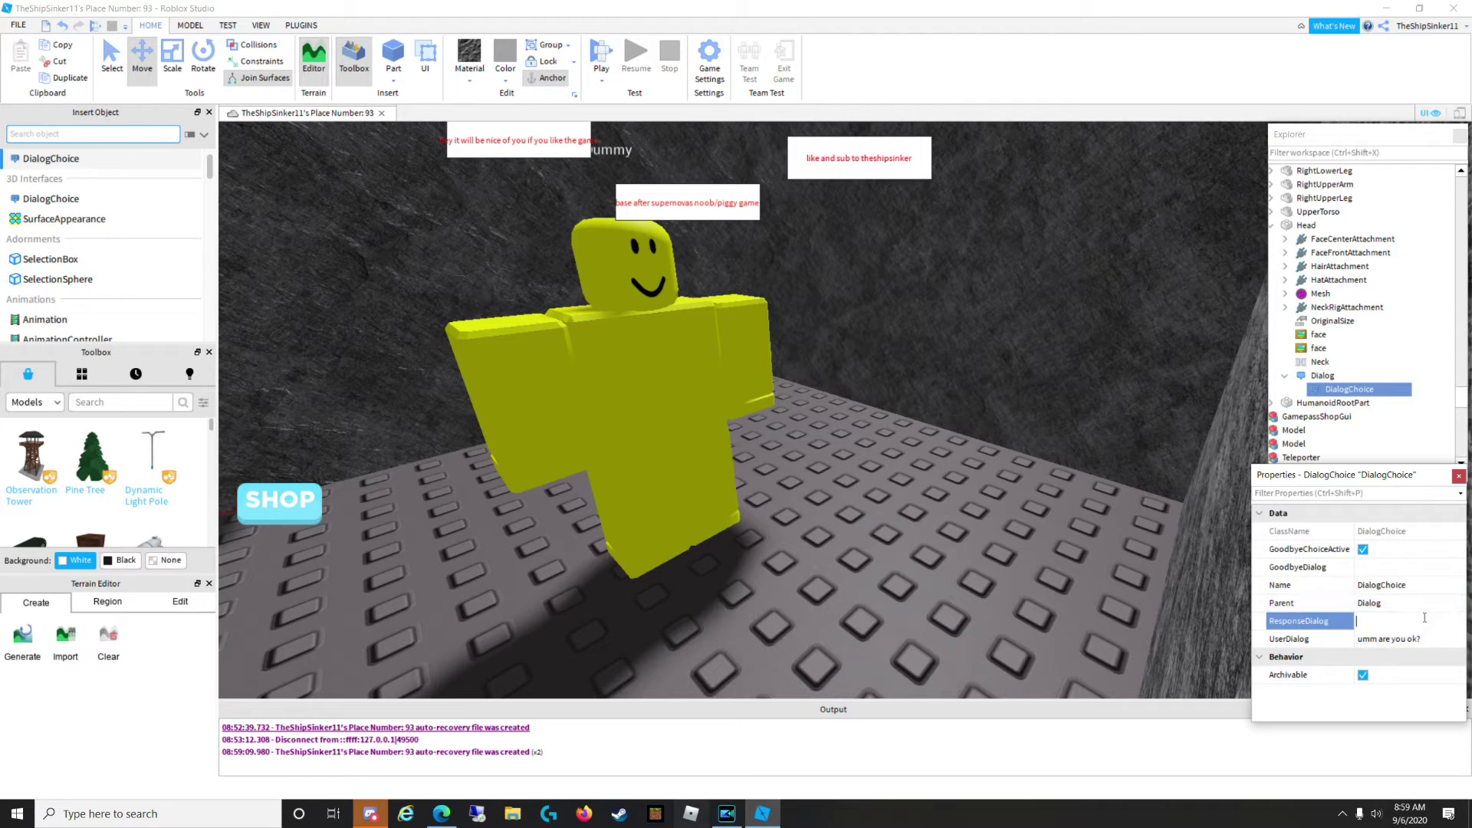
pyautogui.click(1365, 621)
pyautogui.write('DiE')
pyautogui.press('Return')
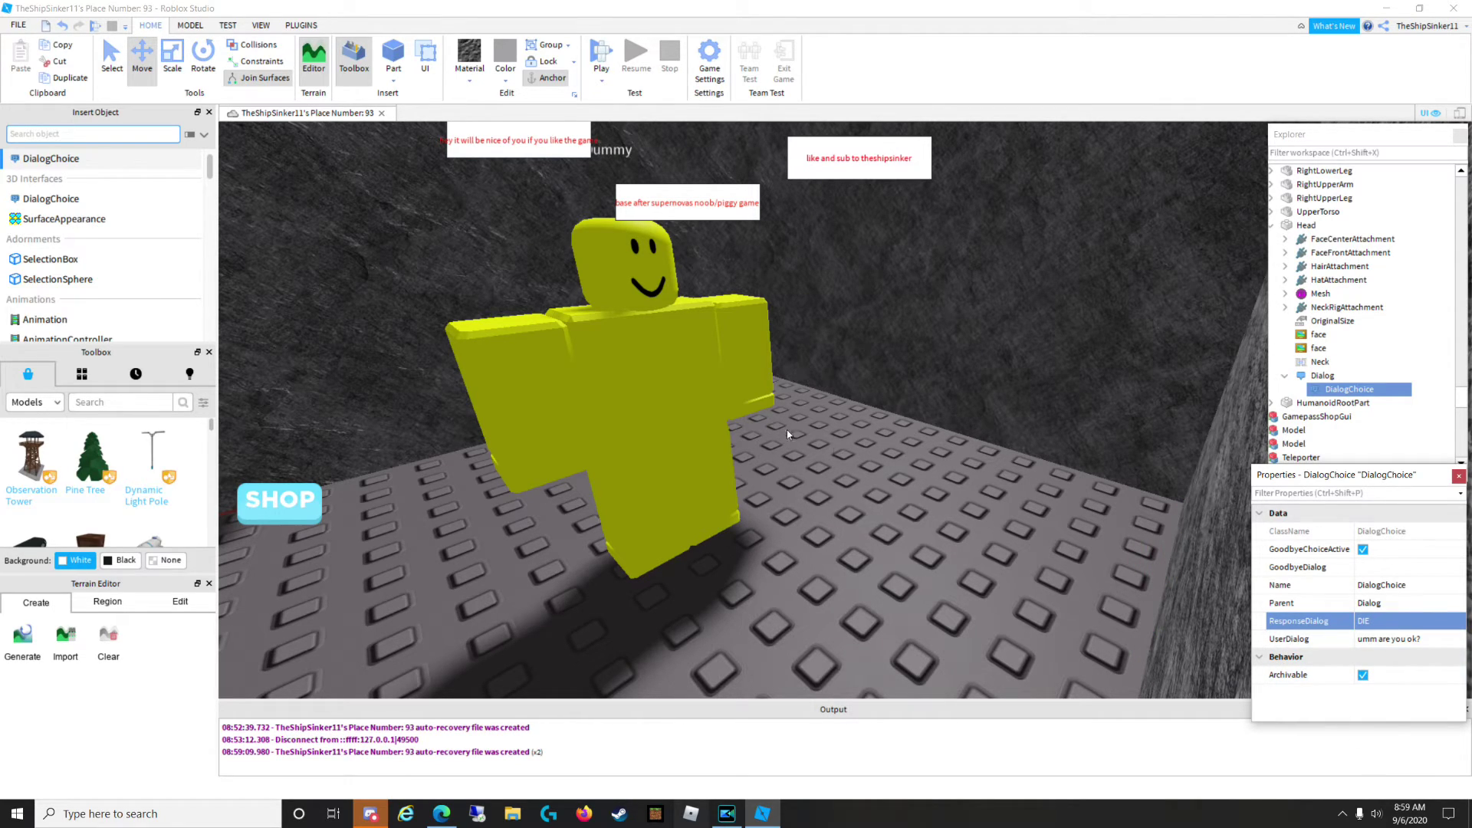
# Delete both smiling face decals from the dummy's head.
pyautogui.click(631, 343)
pyautogui.click(646, 267)
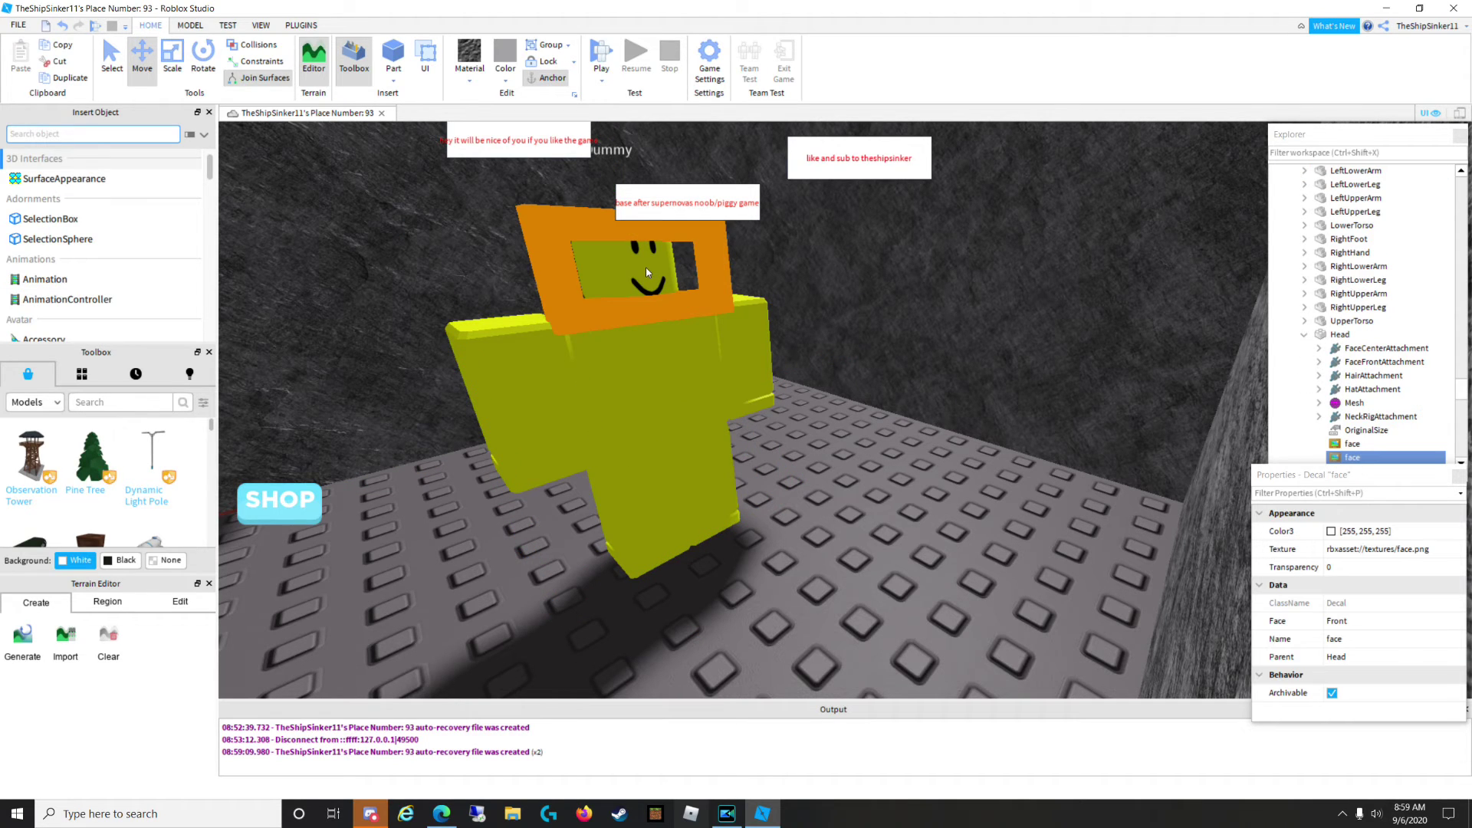
pyautogui.press('Delete')
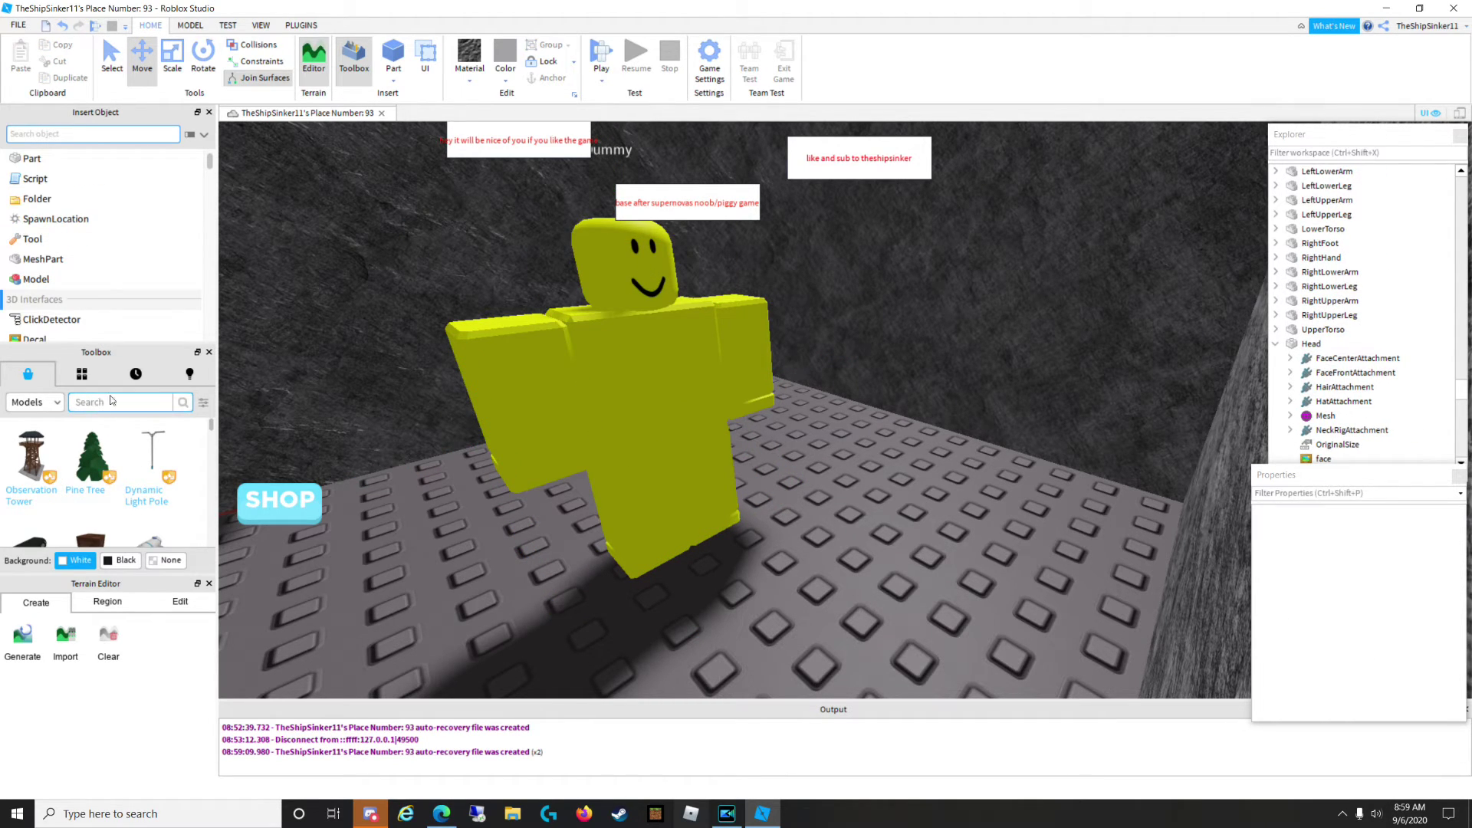
pyautogui.click(654, 247)
pyautogui.press('Delete')
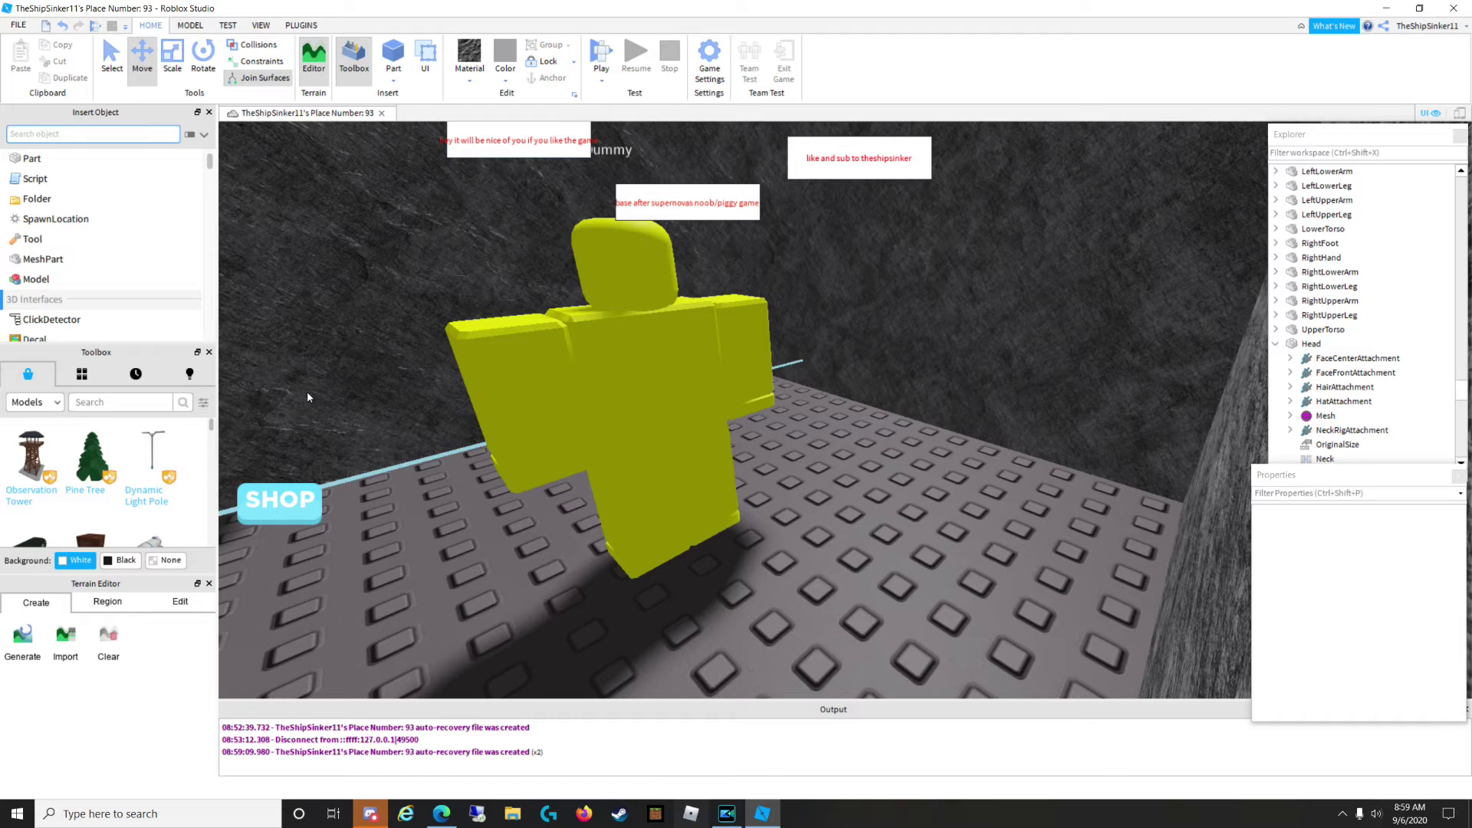
# Search the Toolbox models for "devil".
pyautogui.click(108, 401)
pyautogui.write('e')
pyautogui.press('BackSpace')
pyautogui.write('de')
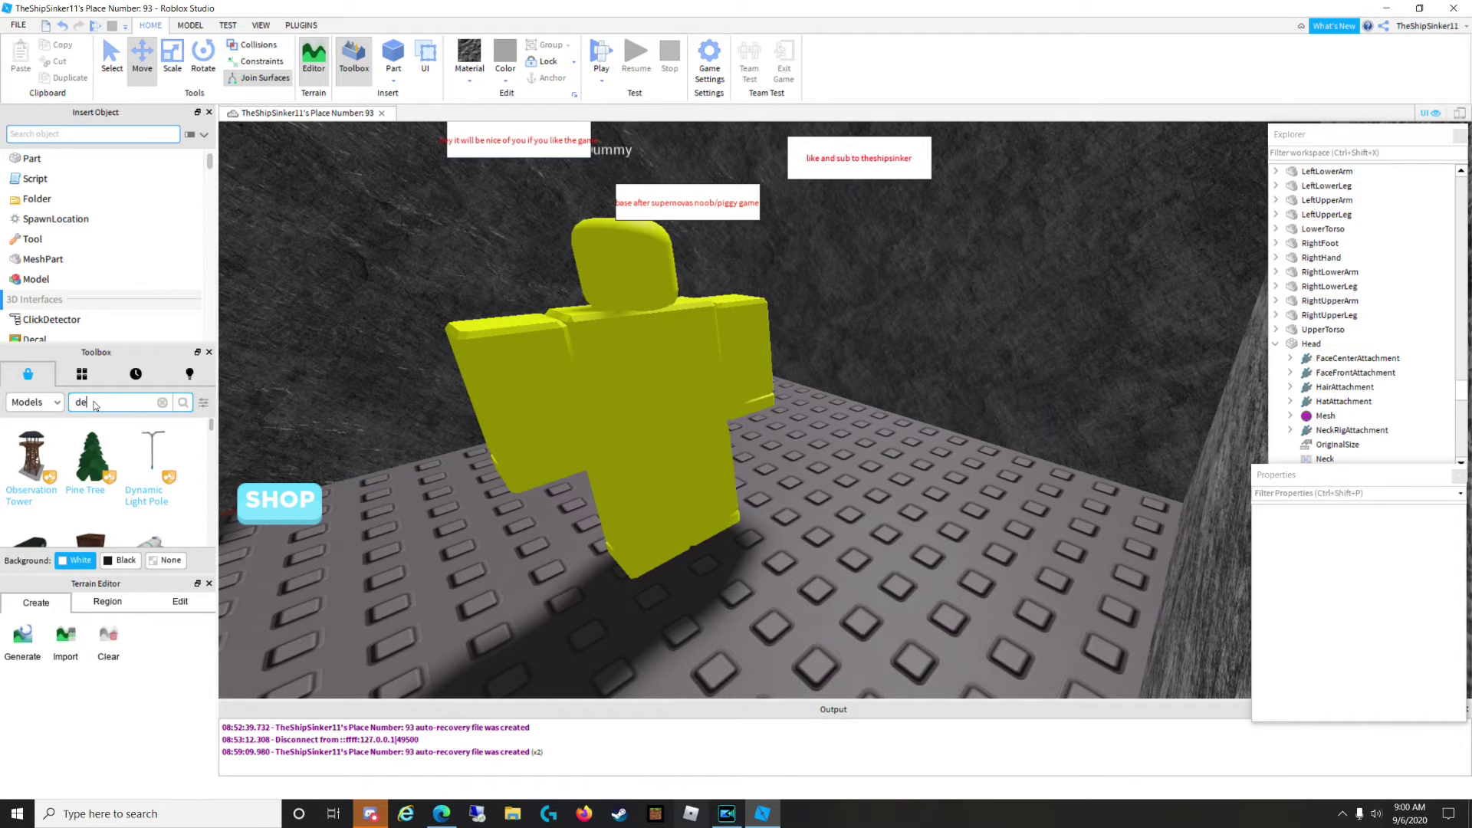
pyautogui.write('vil')
pyautogui.press('Return')
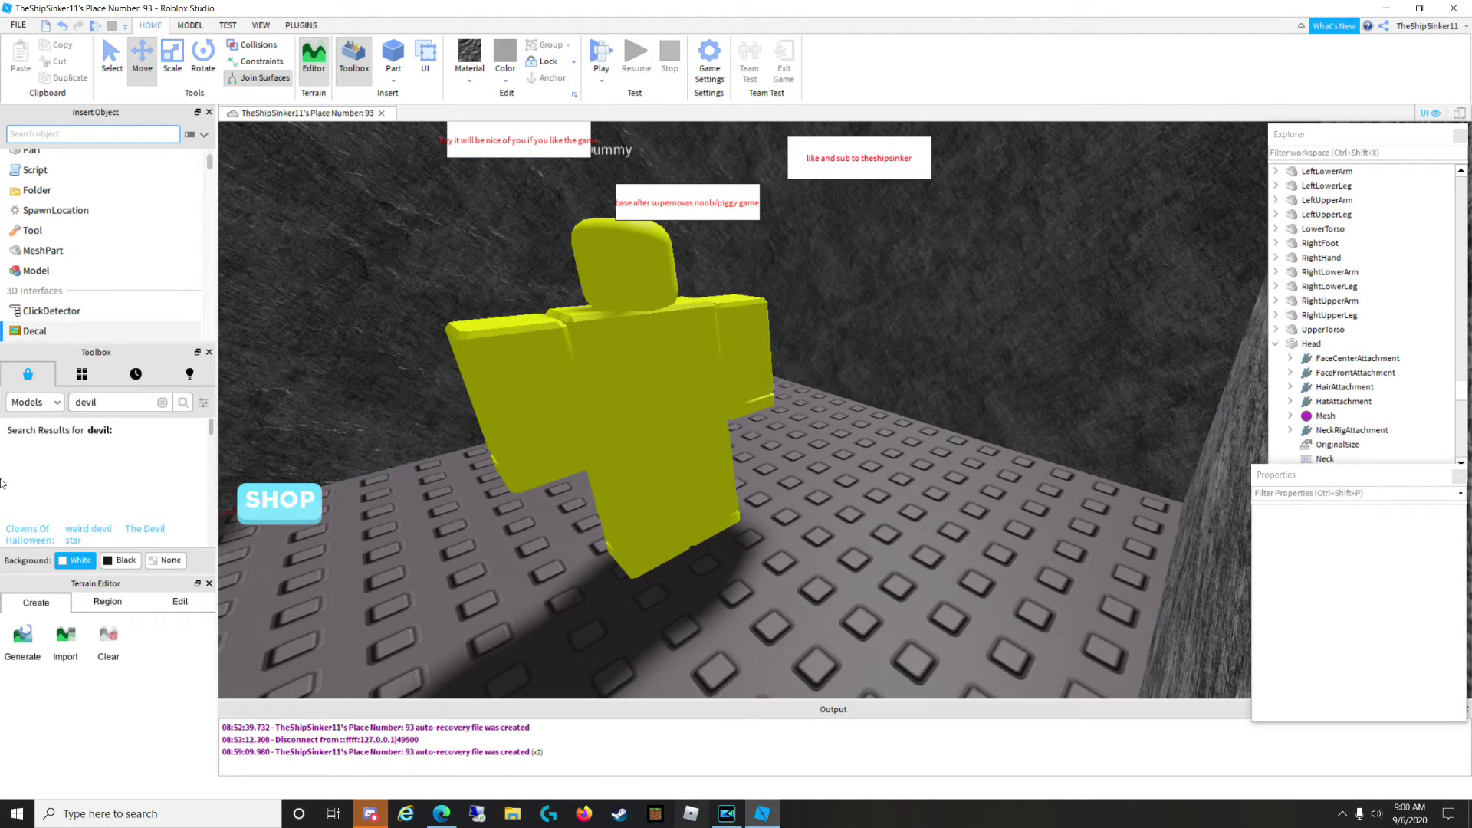
# Switch the Toolbox category to Images and search for "devil face".
pyautogui.click(38, 401)
pyautogui.click(31, 440)
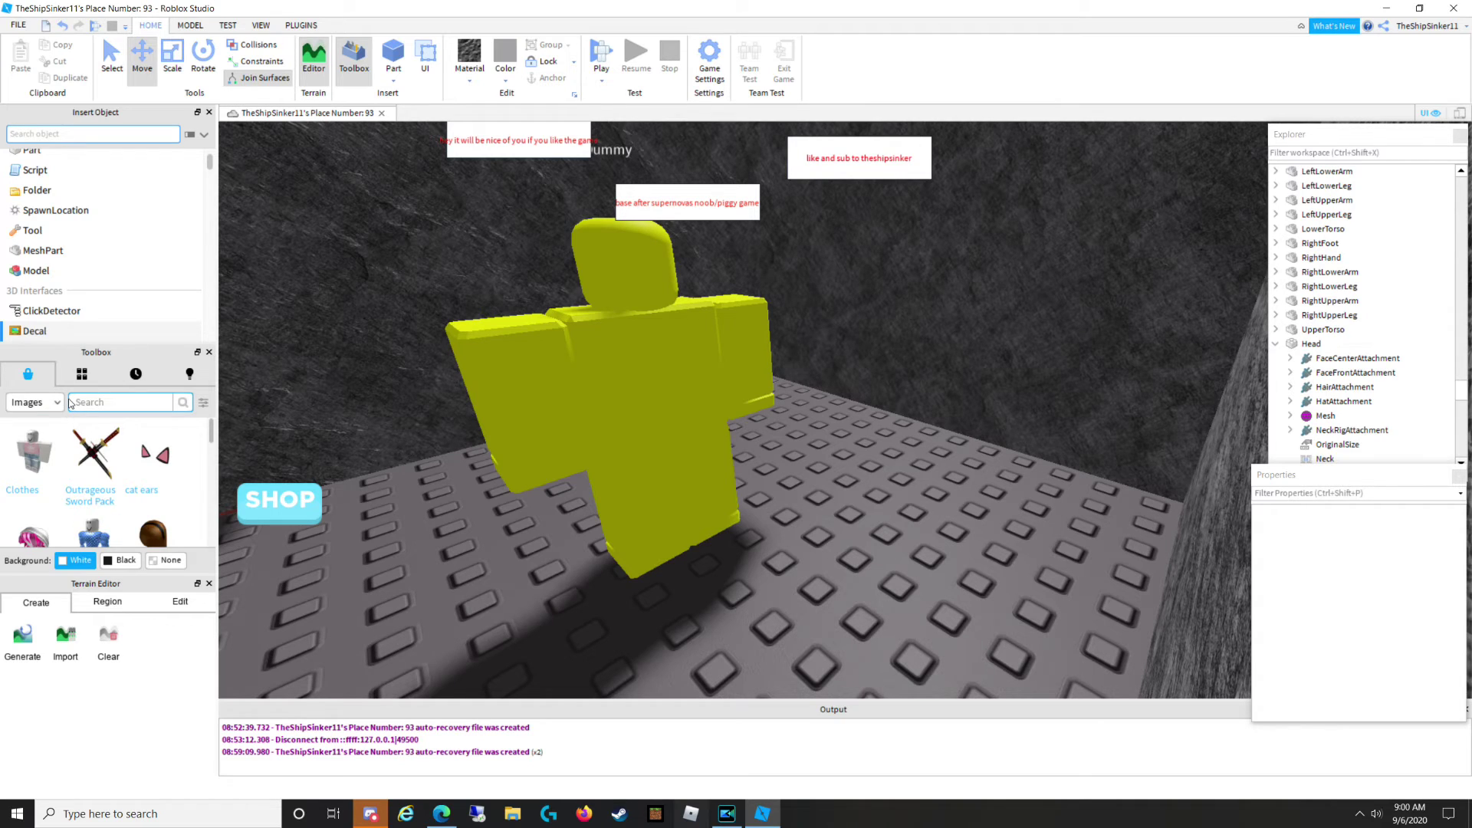
pyautogui.write('devil faxce')
pyautogui.press('Return')
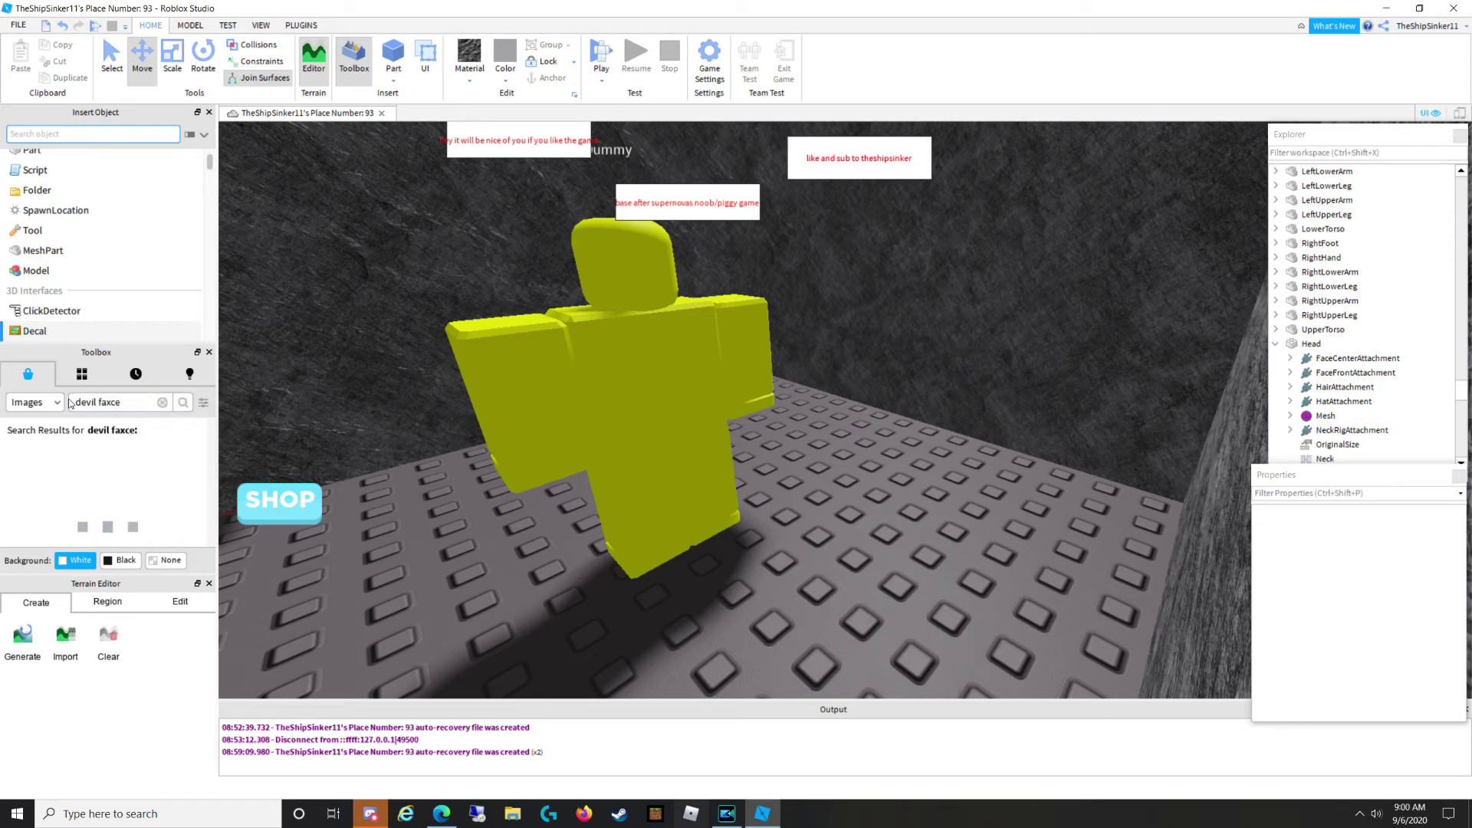
pyautogui.press('BackSpace')
pyautogui.press('BackSpace')
pyautogui.write('ce')
pyautogui.press('Return')
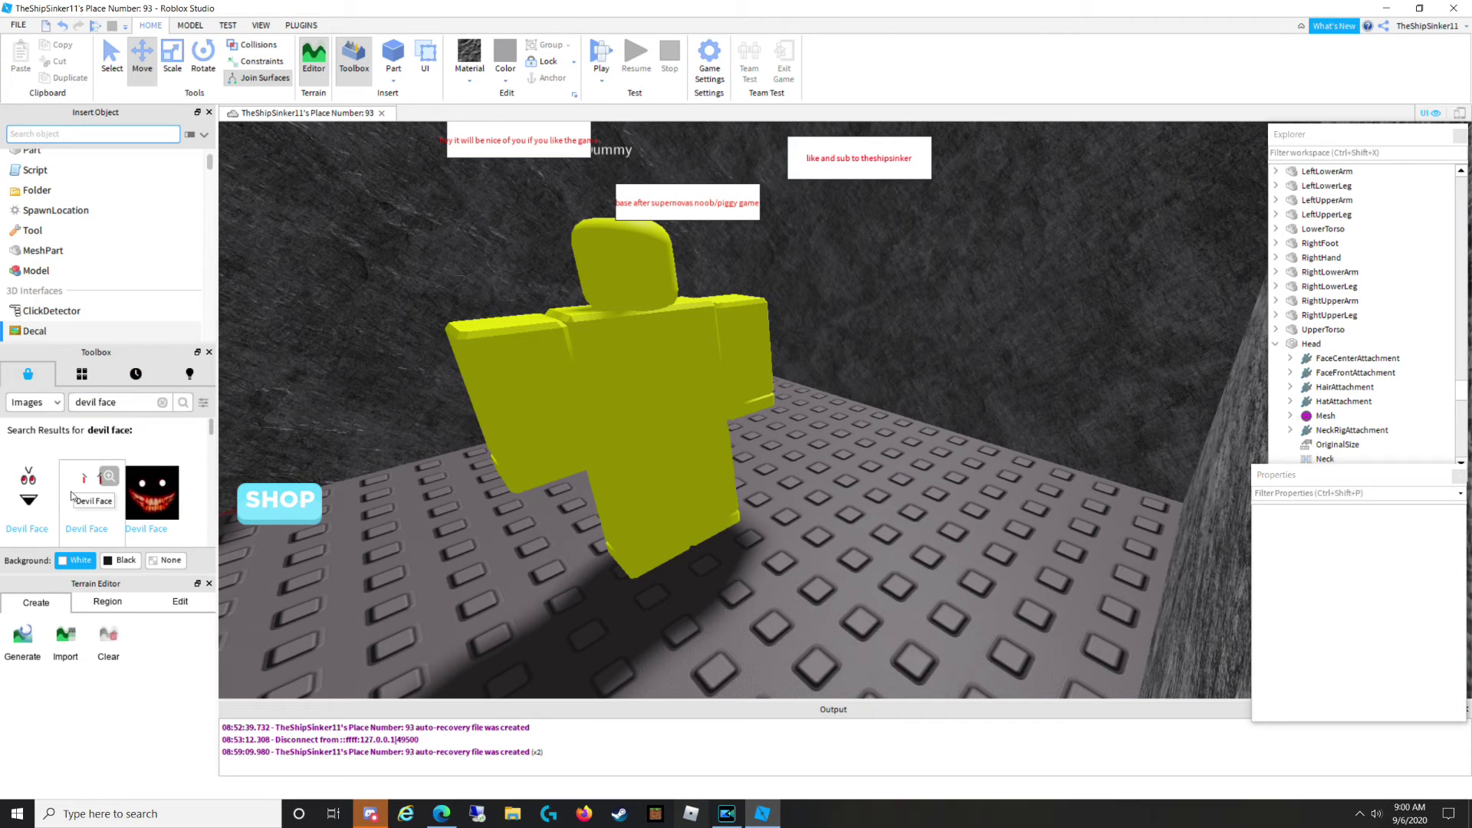
# Apply the black grinning Devil Face image to the dummy's head and delete the stray decal from the slate wall.
pyautogui.moveTo(28, 488); pyautogui.dragTo(601, 282)
pyautogui.moveTo(151, 491); pyautogui.dragTo(661, 256)
pyautogui.click(406, 247)
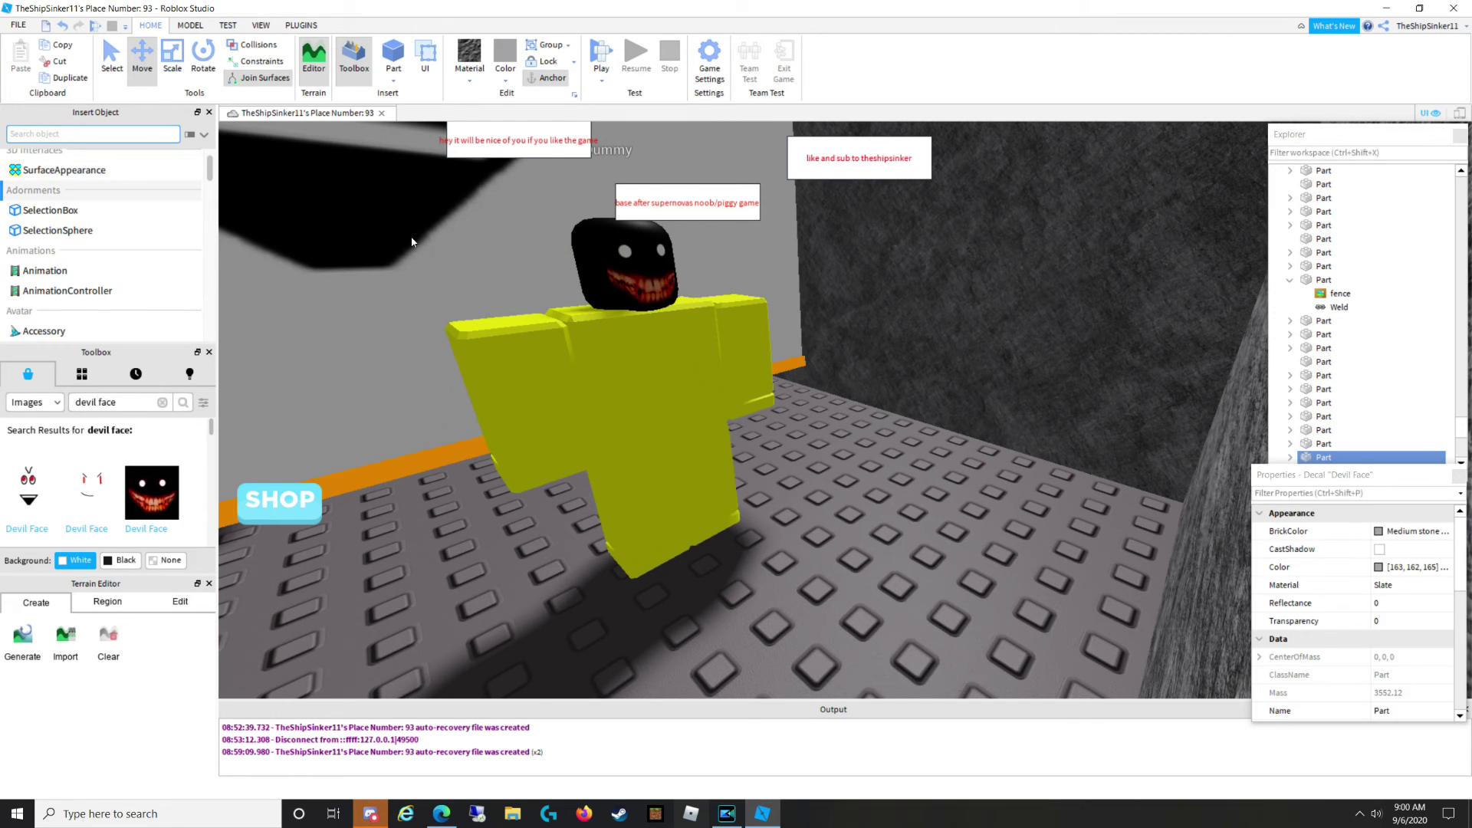
pyautogui.press('Delete')
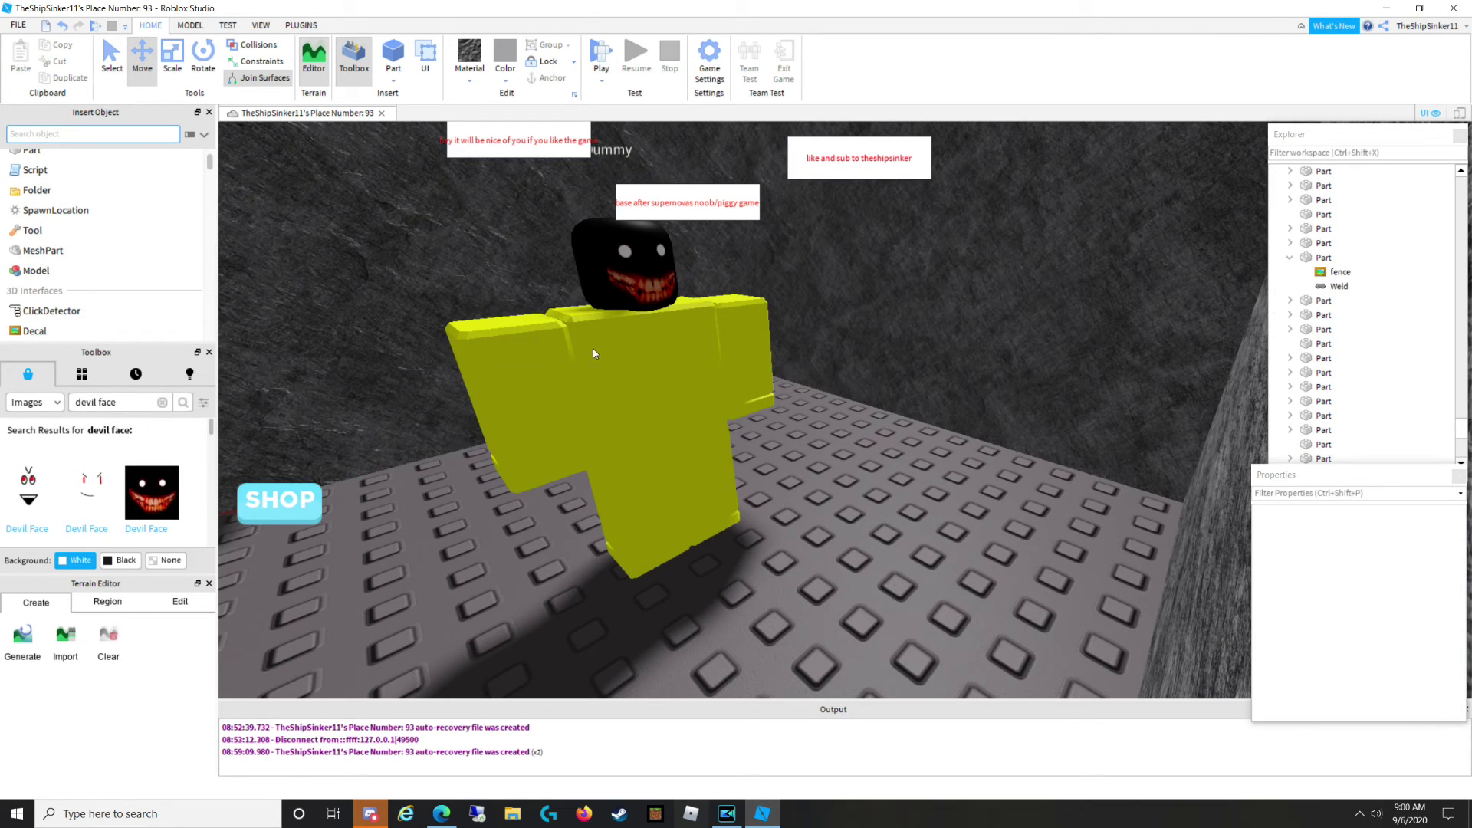
# Rename the yellow dummy model as "...".
pyautogui.click(674, 393)
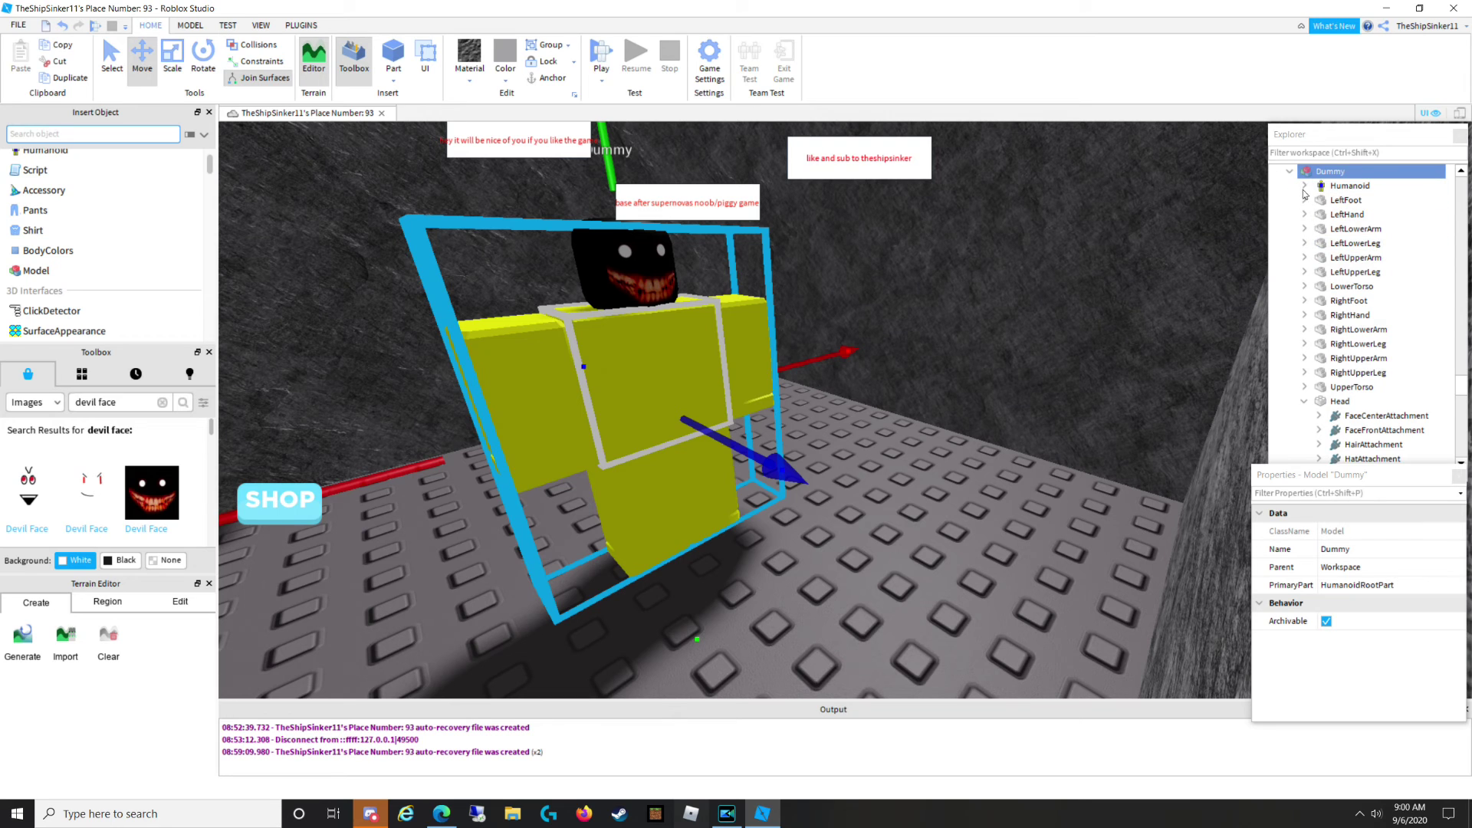
pyautogui.click(1023, 555)
pyautogui.moveTo(1004, 559); pyautogui.dragTo(951, 554, button='right')
pyautogui.click(952, 553)
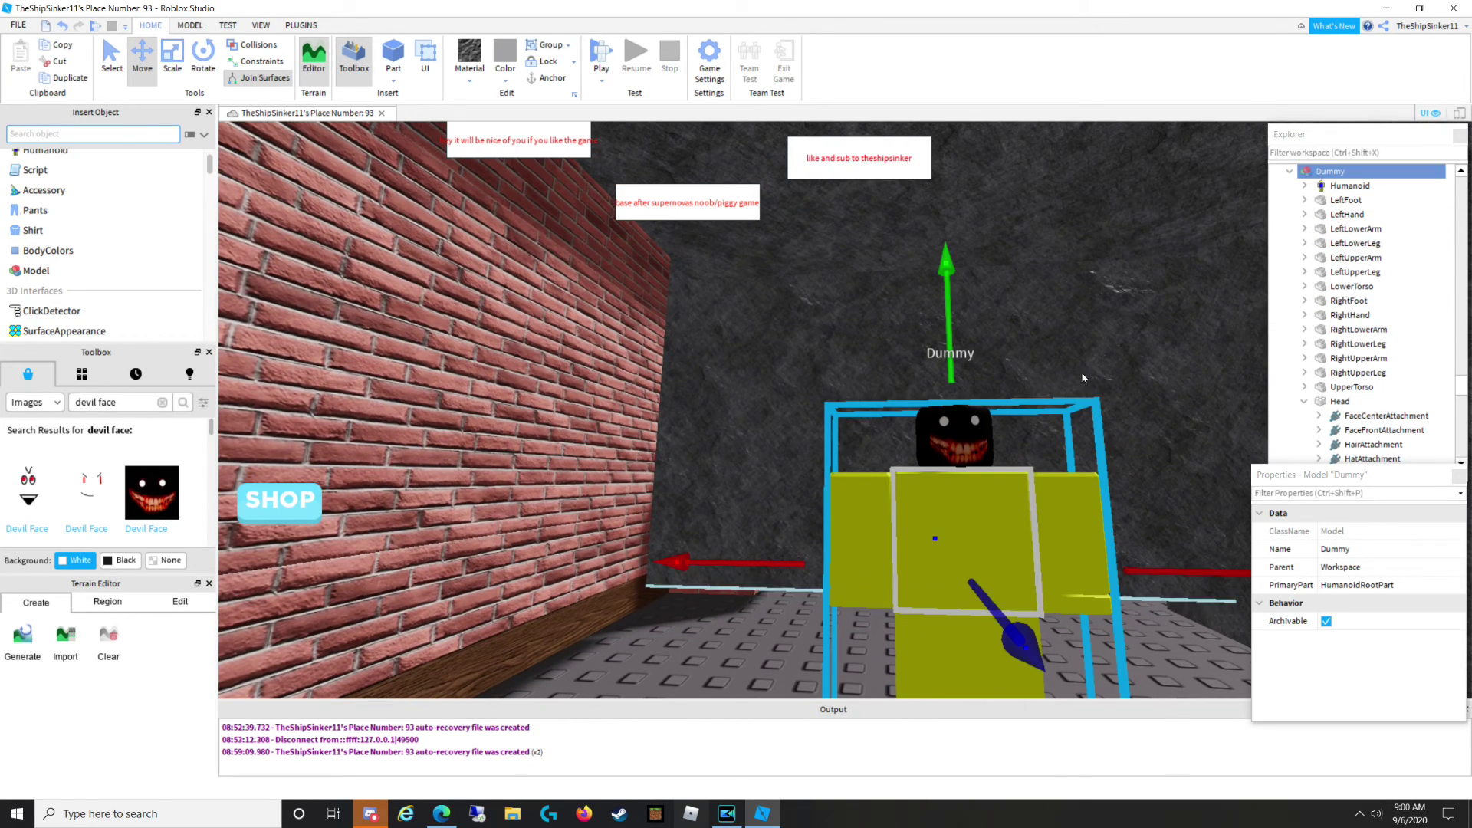
pyautogui.click(1399, 546)
pyautogui.press('BackSpace')
pyautogui.write('...\\')
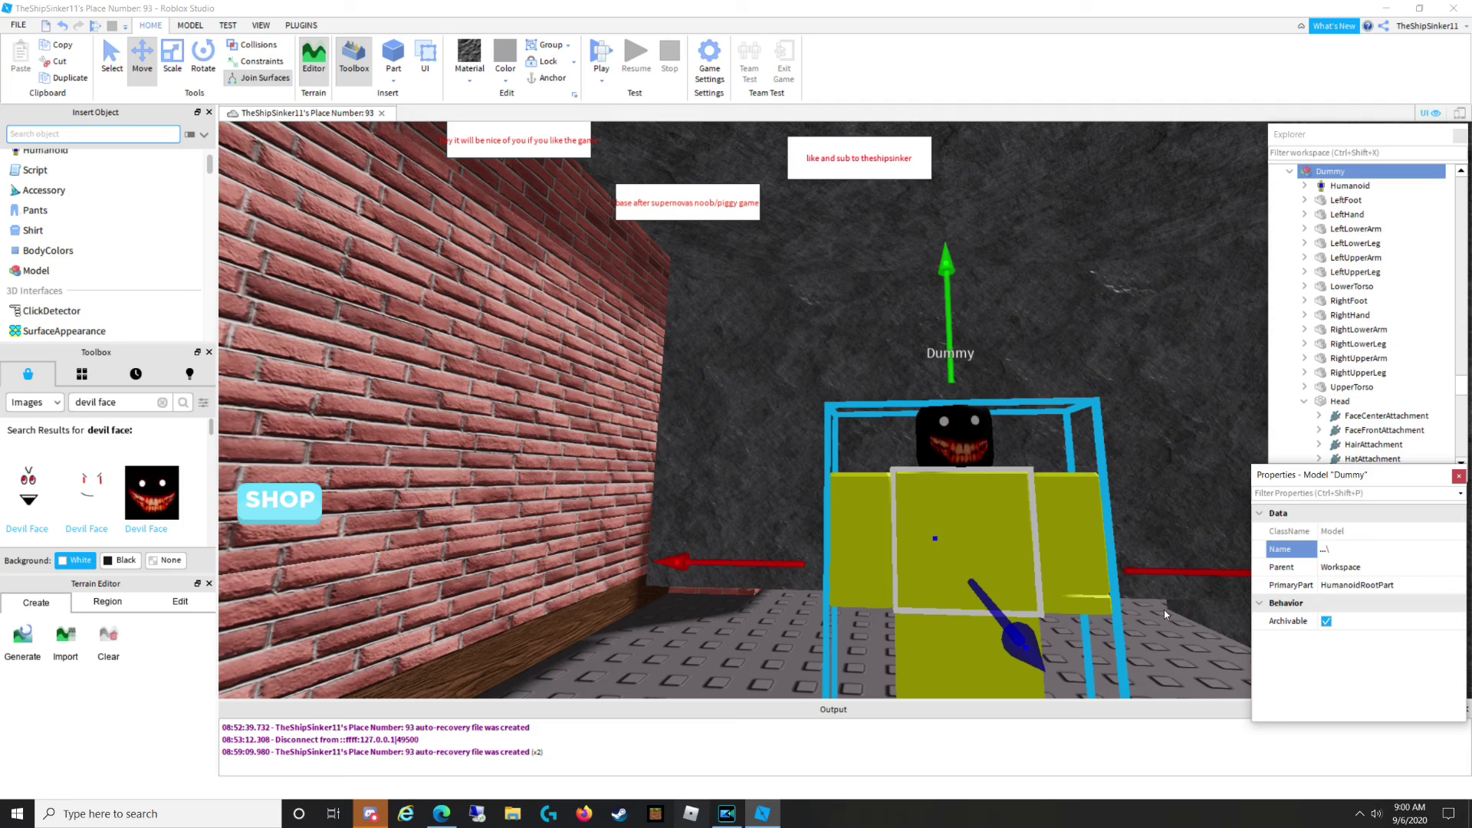
pyautogui.press('BackSpace')
pyautogui.press('Return')
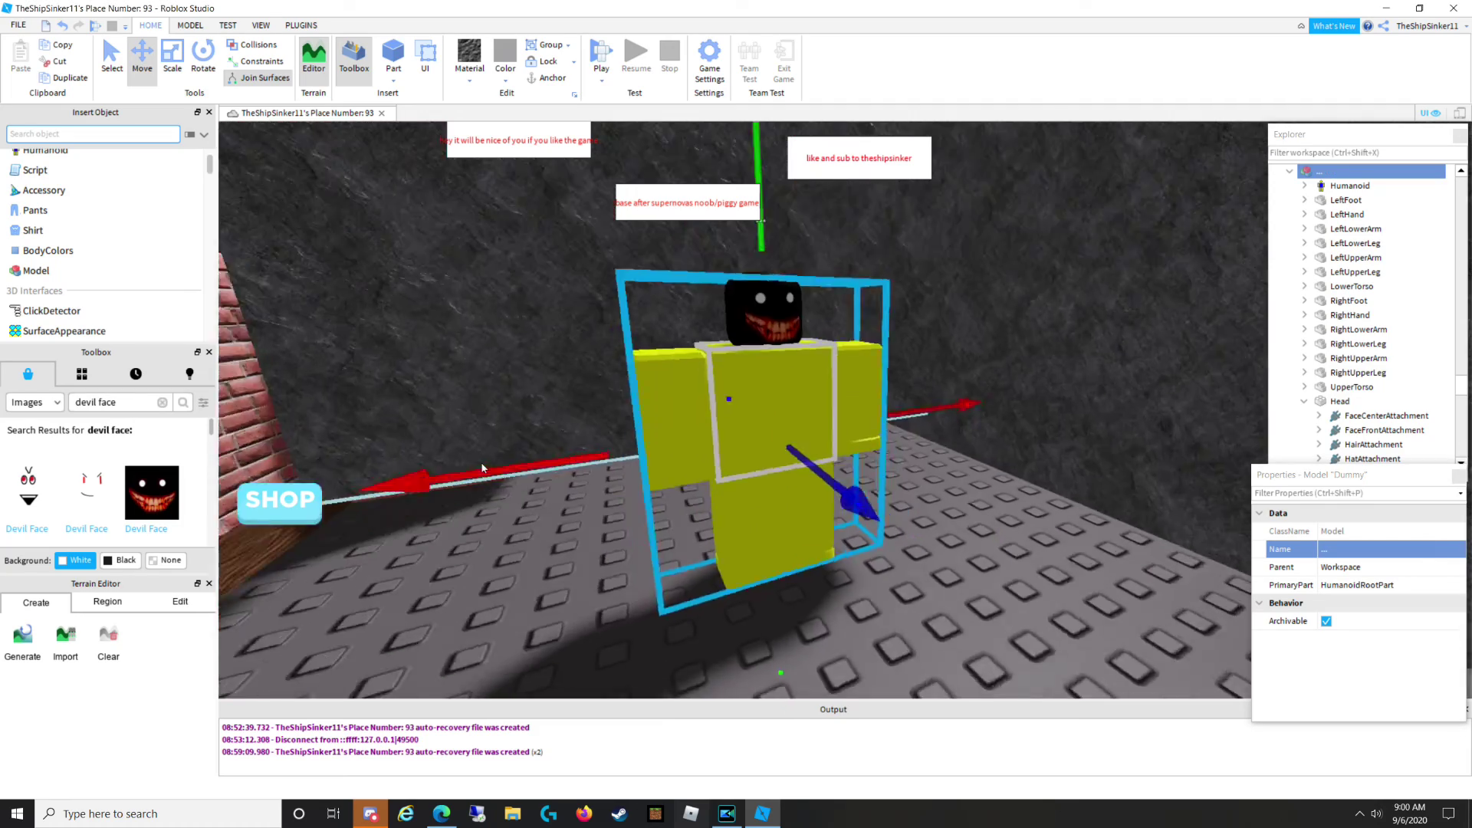
pyautogui.moveTo(482, 468); pyautogui.dragTo(479, 466, button='right')
pyautogui.scroll(-10, 479, 466)
pyautogui.click(749, 490)
pyautogui.moveTo(733, 480); pyautogui.dragTo(733, 480, button='right')
pyautogui.scroll(-8, 733, 480)
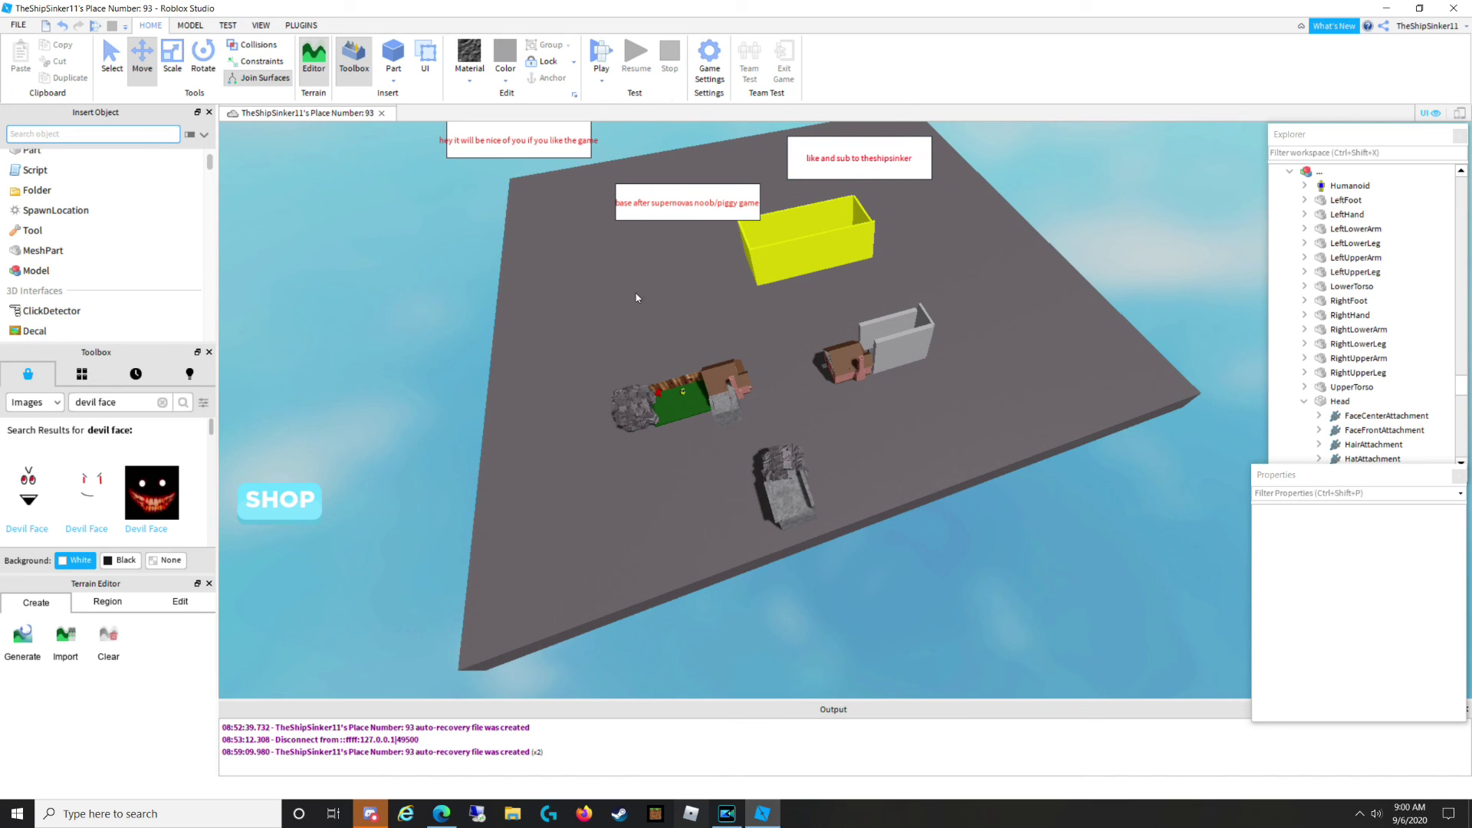
pyautogui.hotkey('alt', 'z')
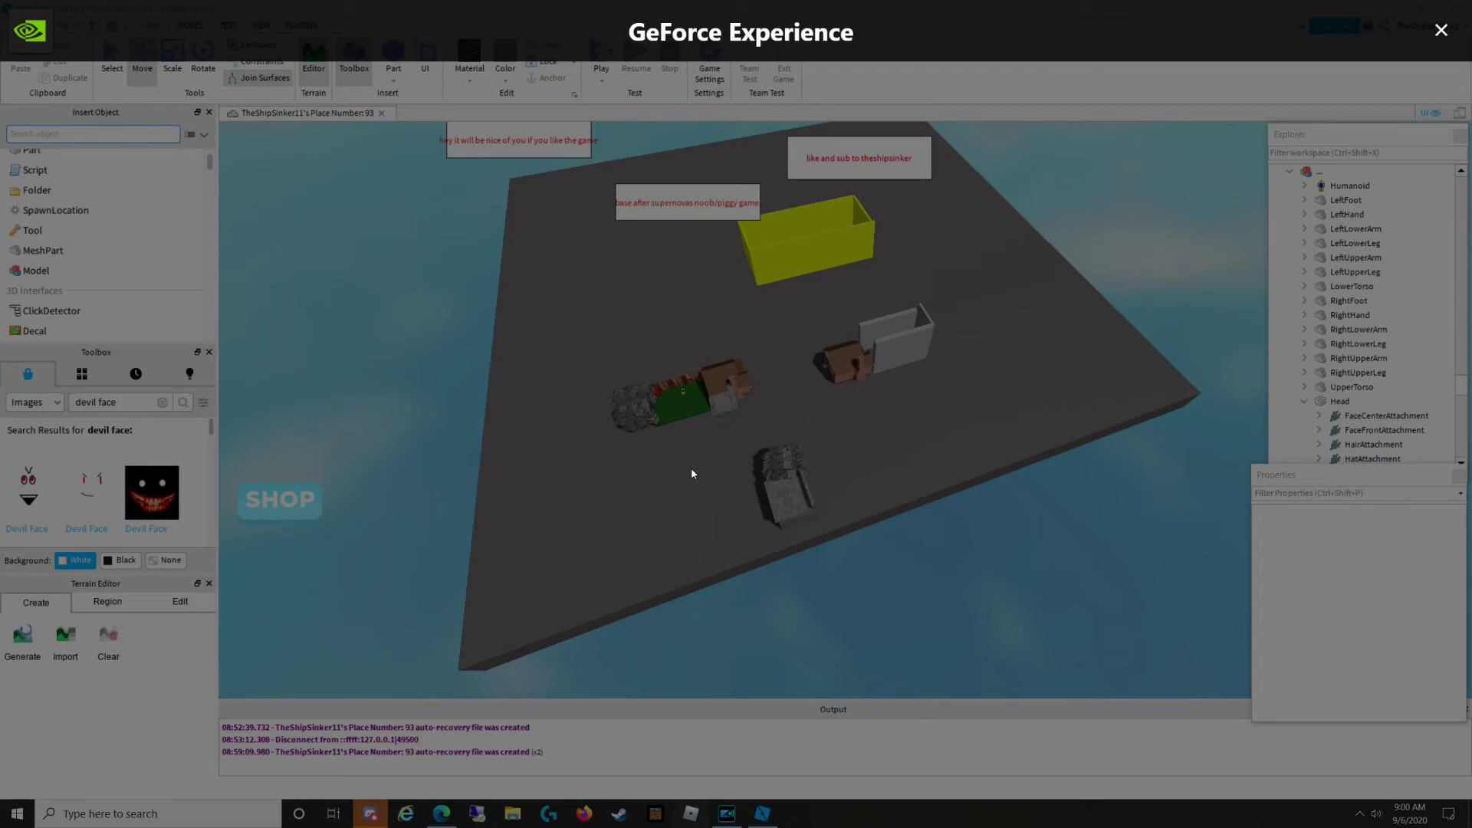
pyautogui.click(780, 244)
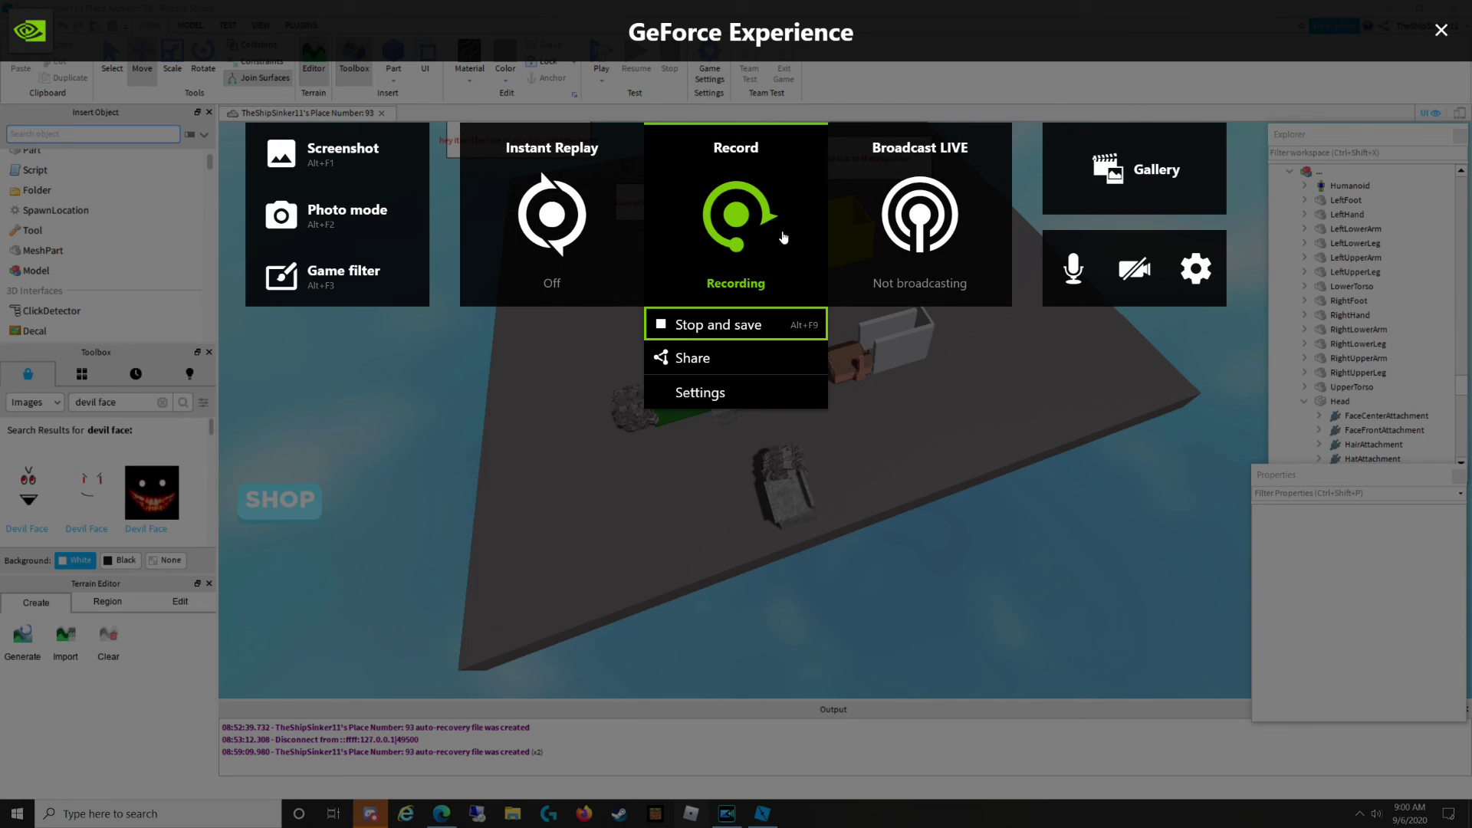